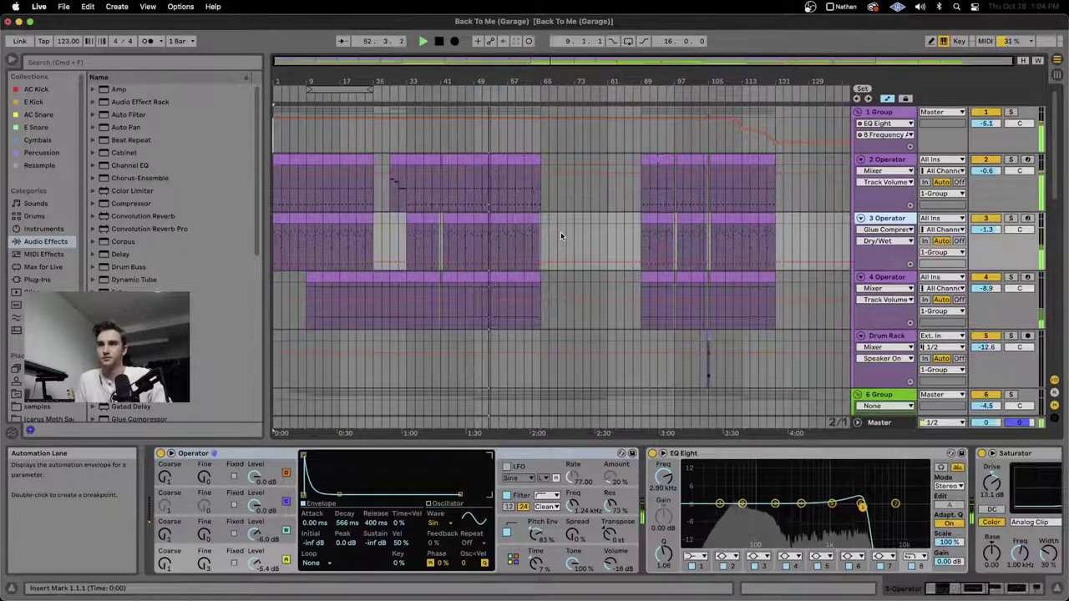
# Step: Examine the effect chains of the 1 Group bus and the 2 Operator track, including their EQ, reverb and saturation
pyautogui.click(896, 110)
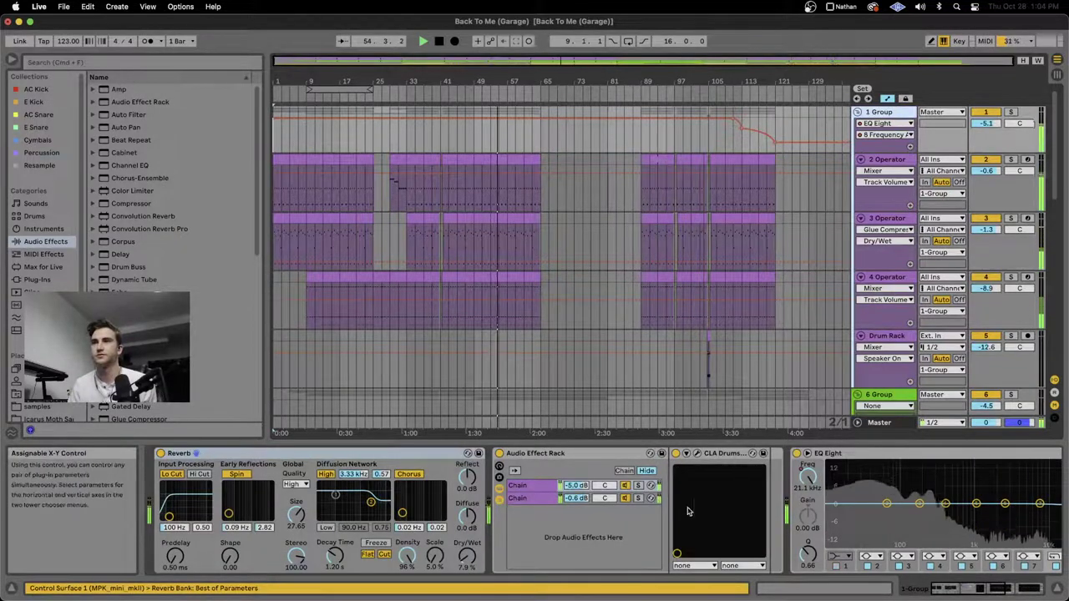
pyautogui.hscroll(5, 689, 511)
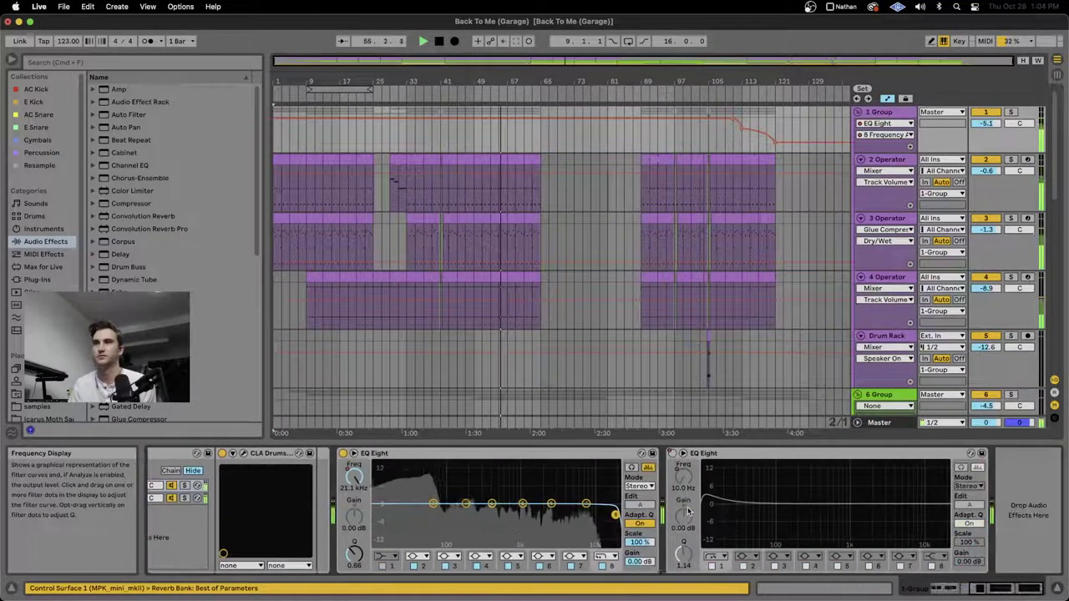
pyautogui.click(896, 173)
pyautogui.hscroll(3, 656, 519)
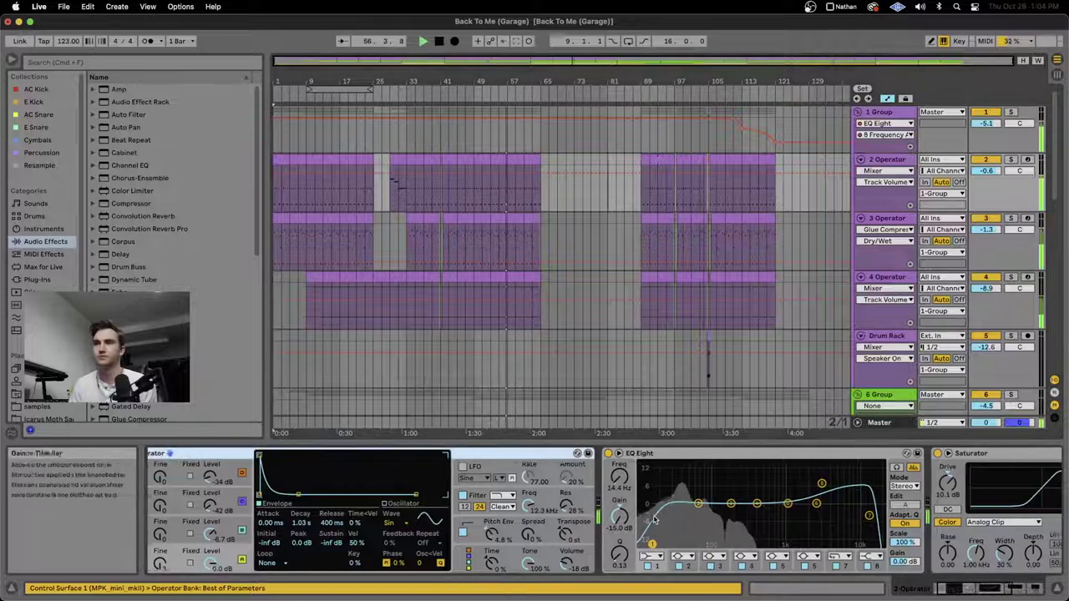
pyautogui.hscroll(6, 655, 519)
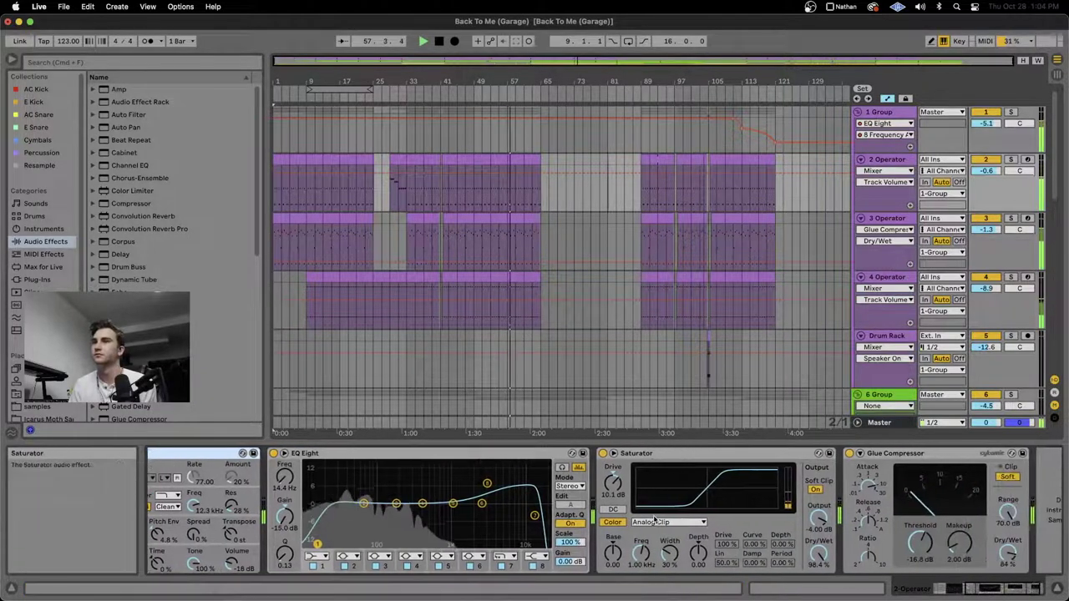
# Step: Examine the device chains of the 3 Operator and 4 Operator tracks from the synth through to the Glue Compressor
pyautogui.click(885, 224)
pyautogui.hscroll(5, 596, 525)
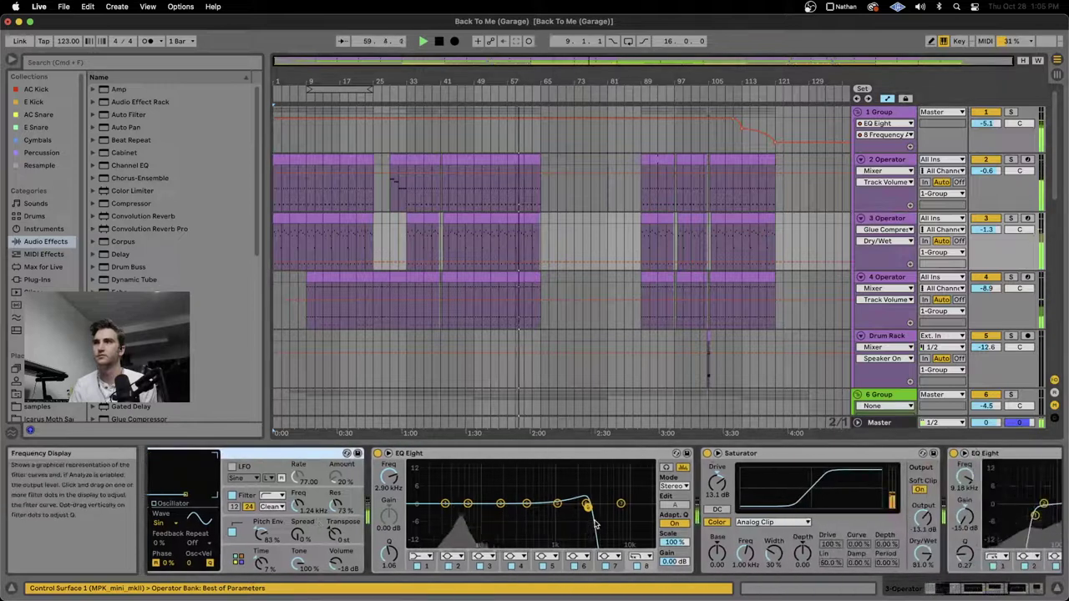
pyautogui.hscroll(6, 595, 525)
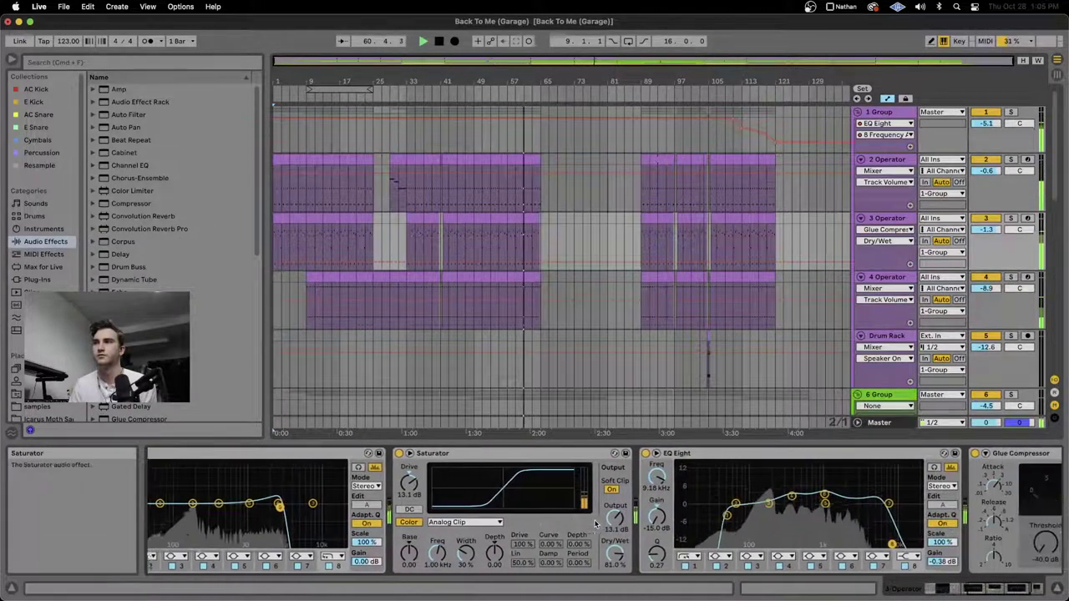
pyautogui.hscroll(3, 596, 525)
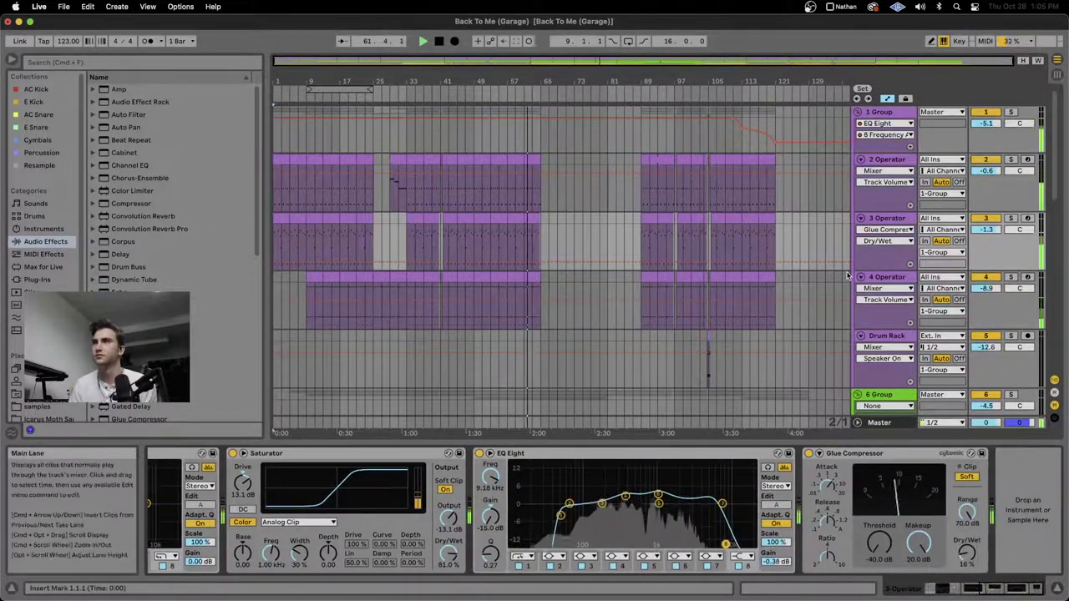
pyautogui.click(887, 282)
pyautogui.hscroll(3, 526, 496)
pyautogui.hscroll(3, 550, 509)
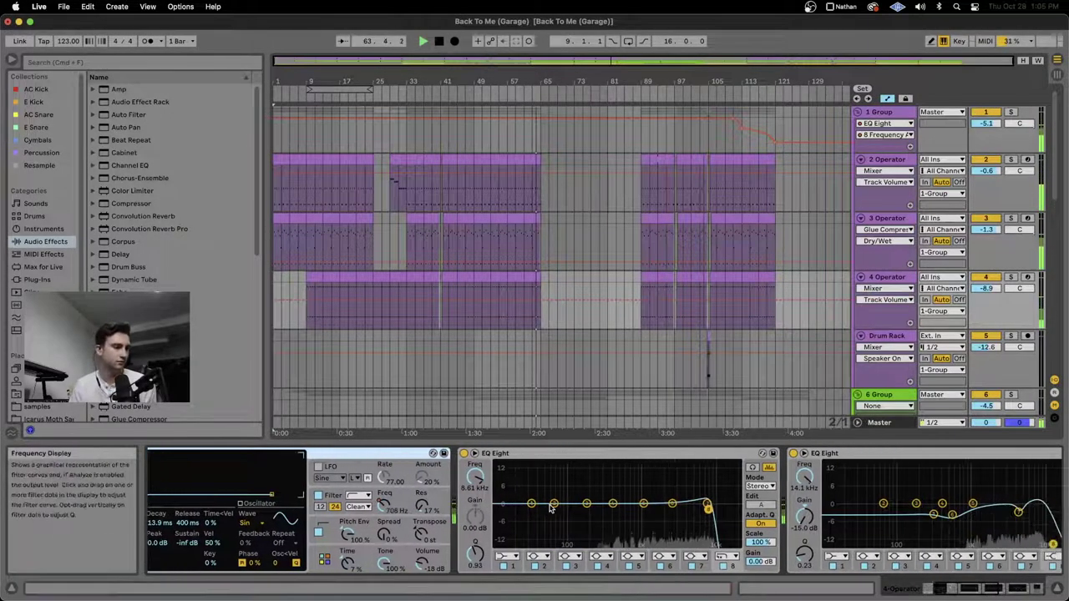
pyautogui.hscroll(5, 549, 509)
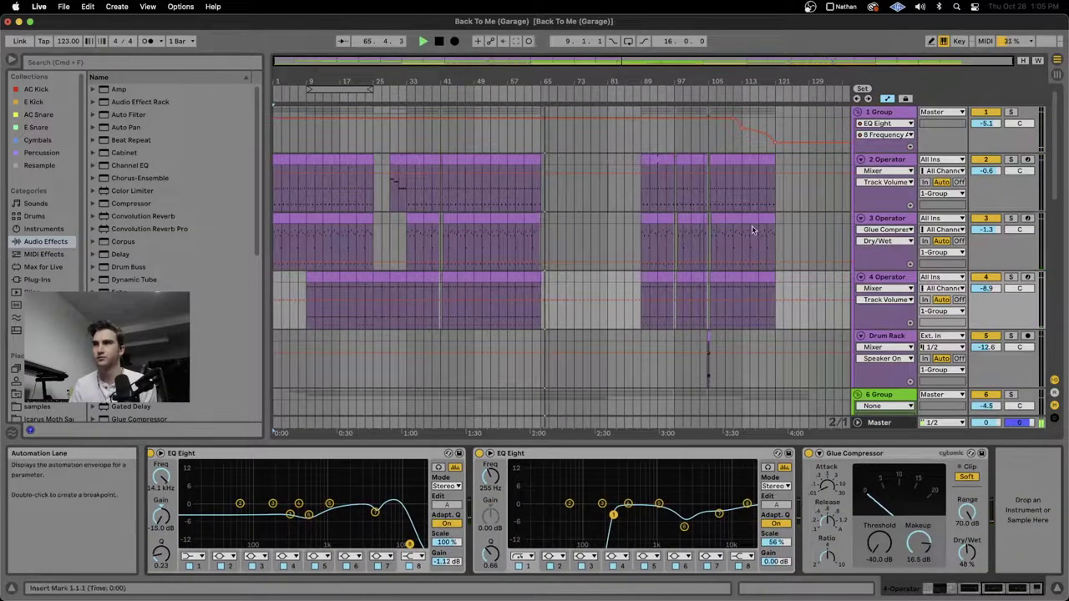
# Step: Show the device chain of the Drum Rack track and look over the tracks of 6 Group
pyautogui.scroll(-5, 751, 227)
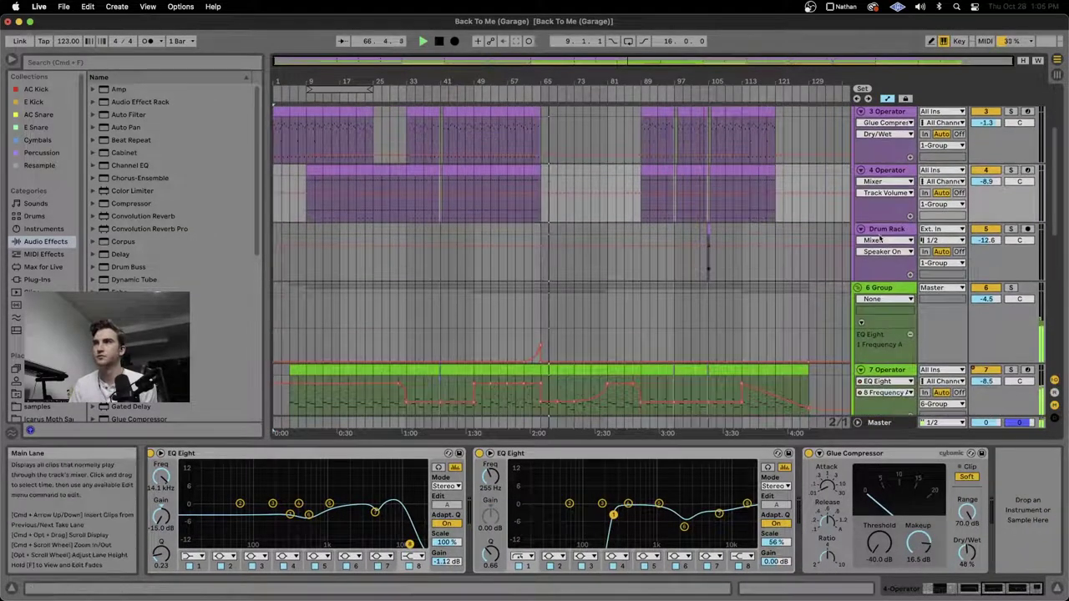
pyautogui.click(752, 226)
pyautogui.scroll(-3, 794, 280)
pyautogui.scroll(-5, 794, 284)
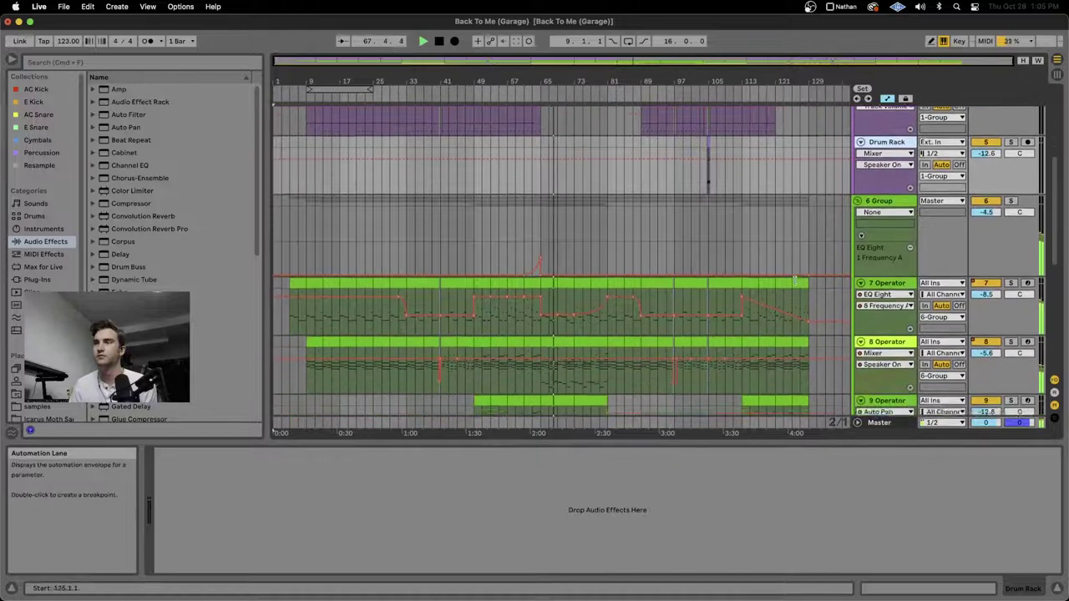
pyautogui.scroll(-1, 794, 284)
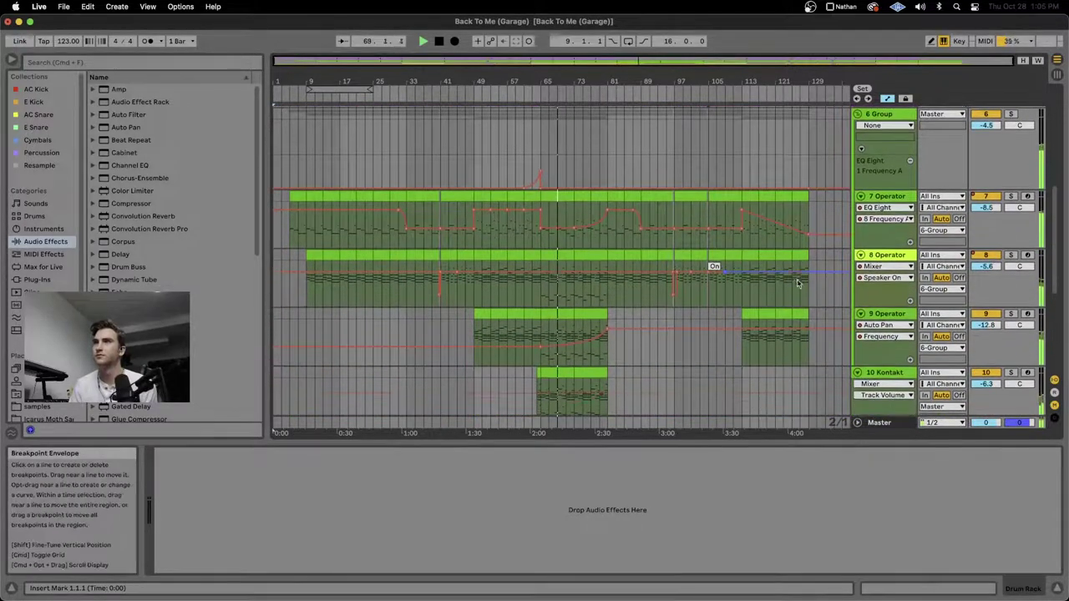
# Step: Examine the 7 Operator track's device chain from Operator through Saturator, Utility and EQ Eight to Glue Compressor
pyautogui.click(900, 197)
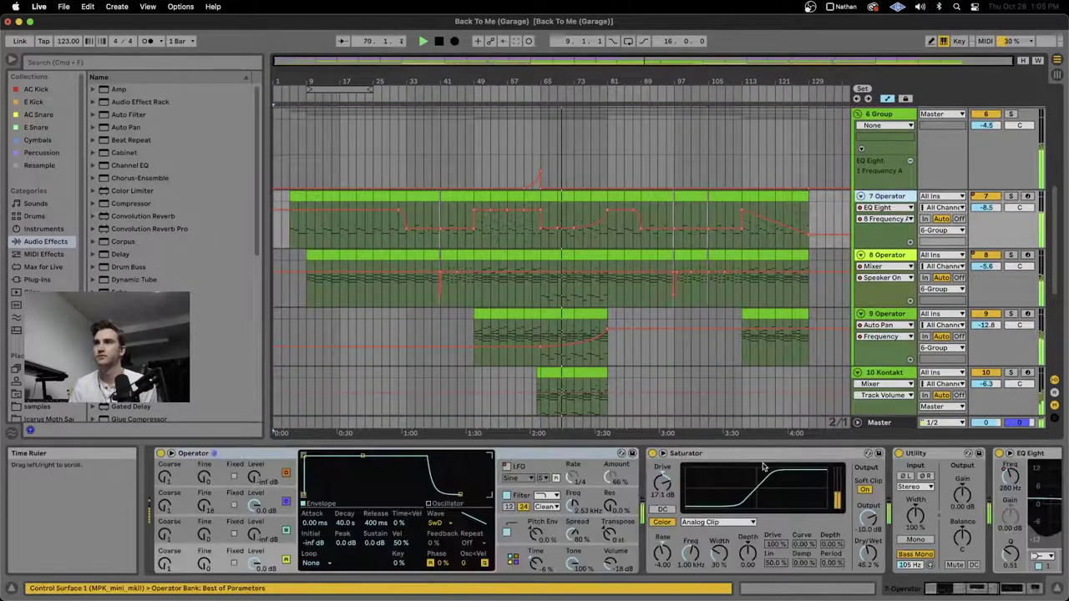
pyautogui.hscroll(3, 700, 511)
pyautogui.hscroll(10, 700, 511)
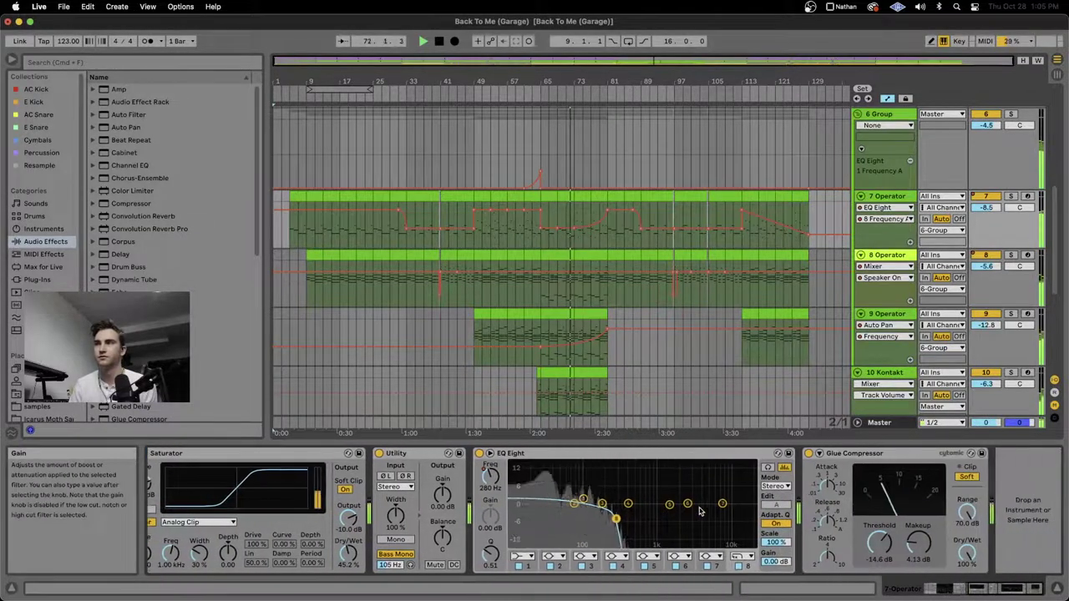
# Step: Examine the 8 Operator track's devices and the MIDI notes of its clip just before bar 81
pyautogui.click(891, 255)
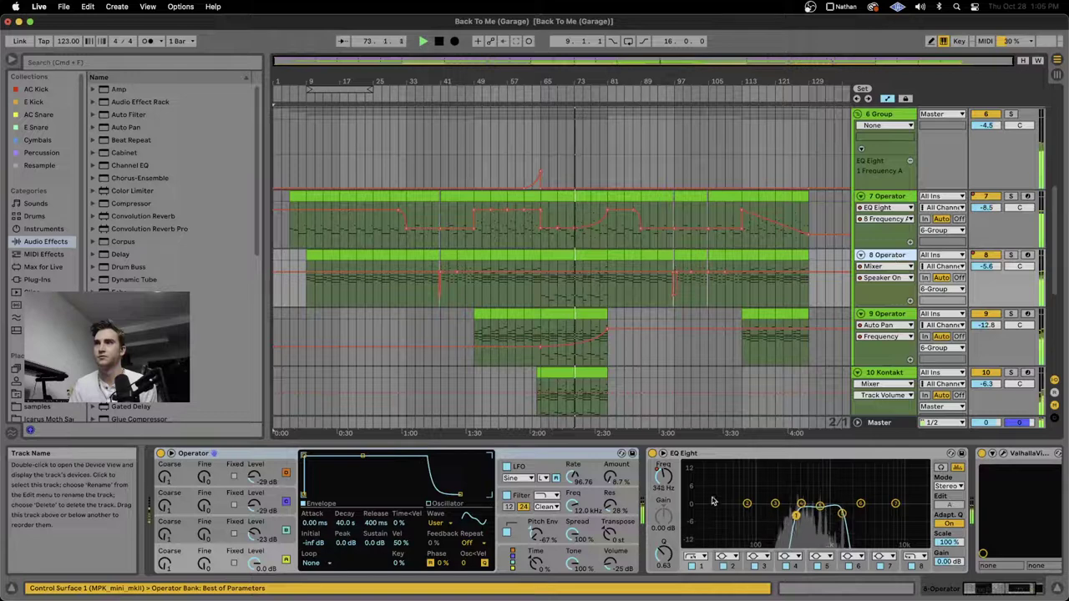
pyautogui.hscroll(3, 690, 519)
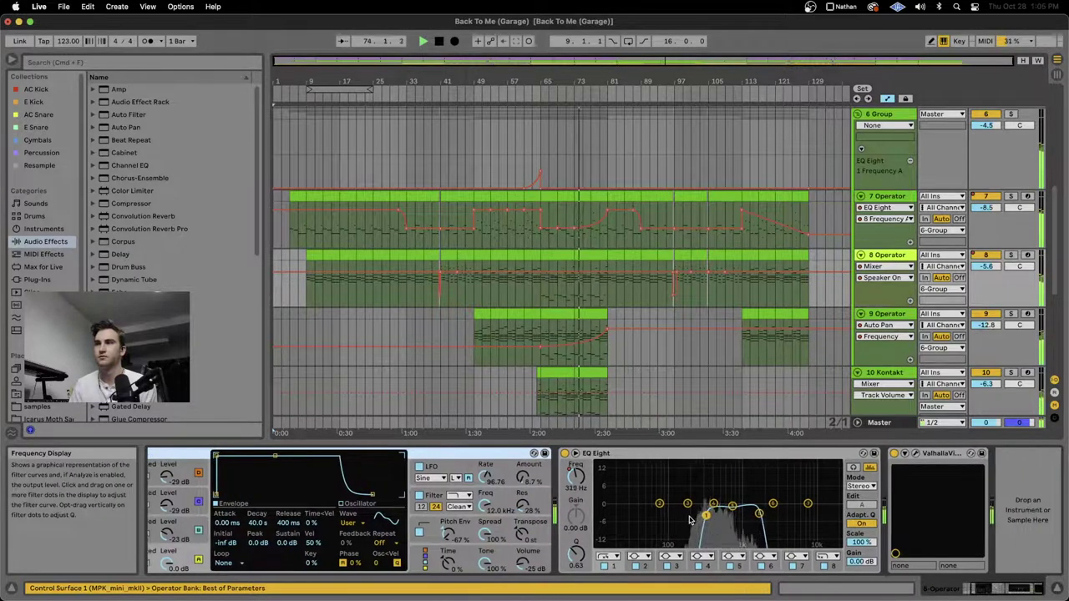
pyautogui.click(592, 255)
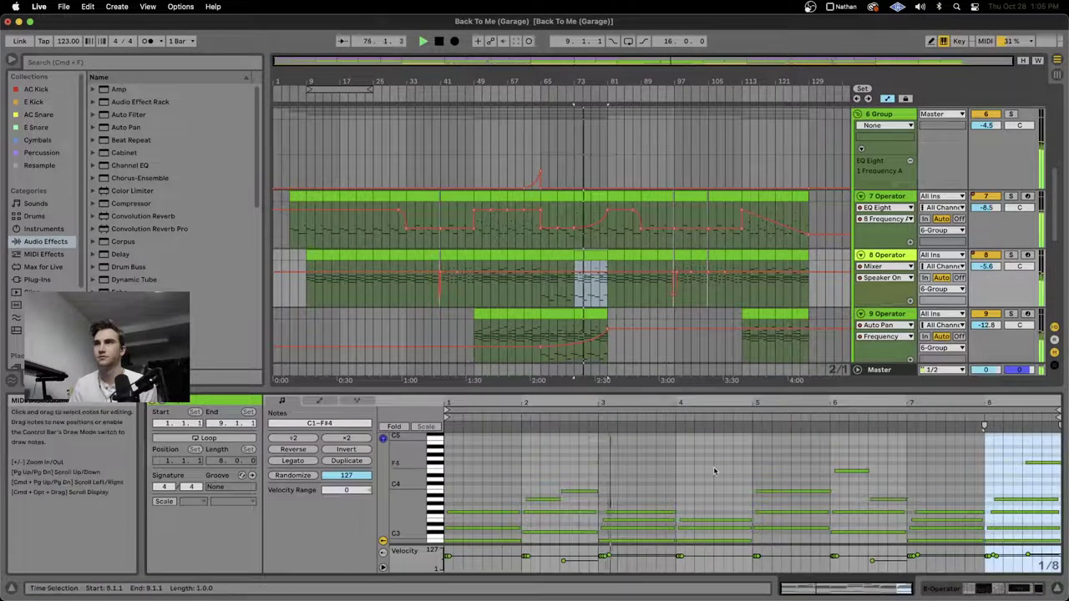
pyautogui.scroll(-3, 714, 472)
pyautogui.scroll(-3, 713, 472)
pyautogui.scroll(-2, 714, 472)
pyautogui.scroll(5, 714, 472)
pyautogui.scroll(-2, 837, 280)
pyautogui.scroll(-3, 838, 280)
# Step: Examine the 9 Operator track's device chain from the Arpeggiator through Auto Pan and the sidechained Compressor to the last EQ Eight
pyautogui.click(887, 248)
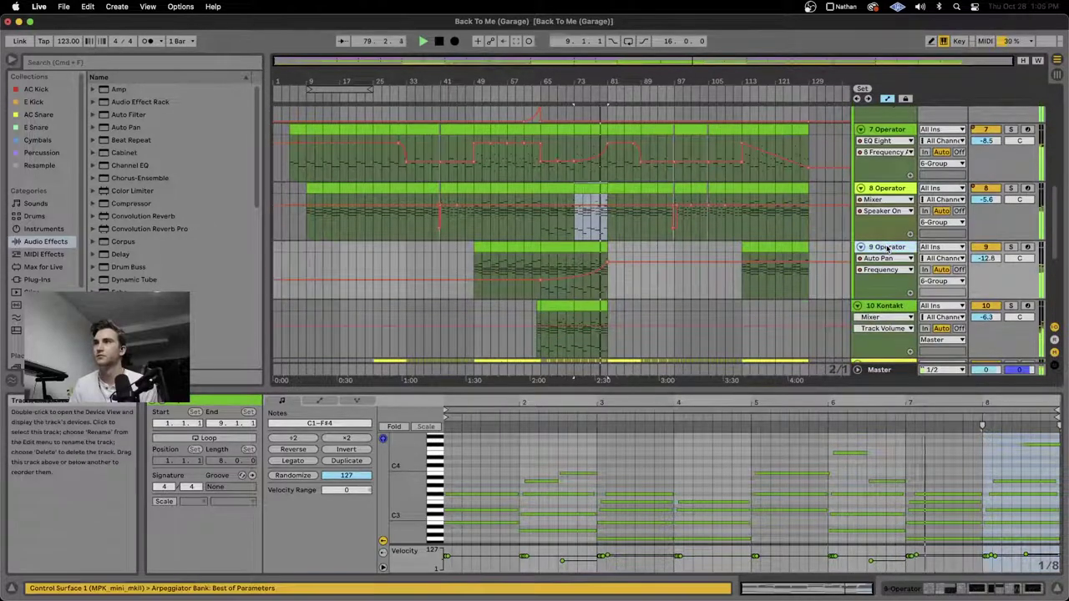
pyautogui.click(887, 248)
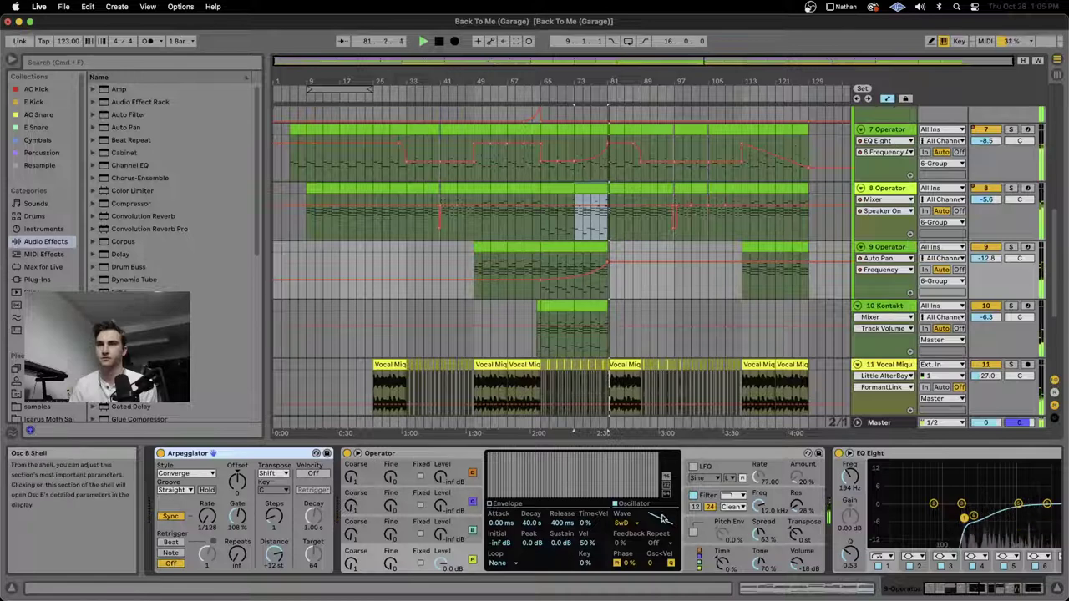
pyautogui.hscroll(5, 669, 521)
pyautogui.hscroll(10, 670, 521)
pyautogui.hscroll(12, 670, 521)
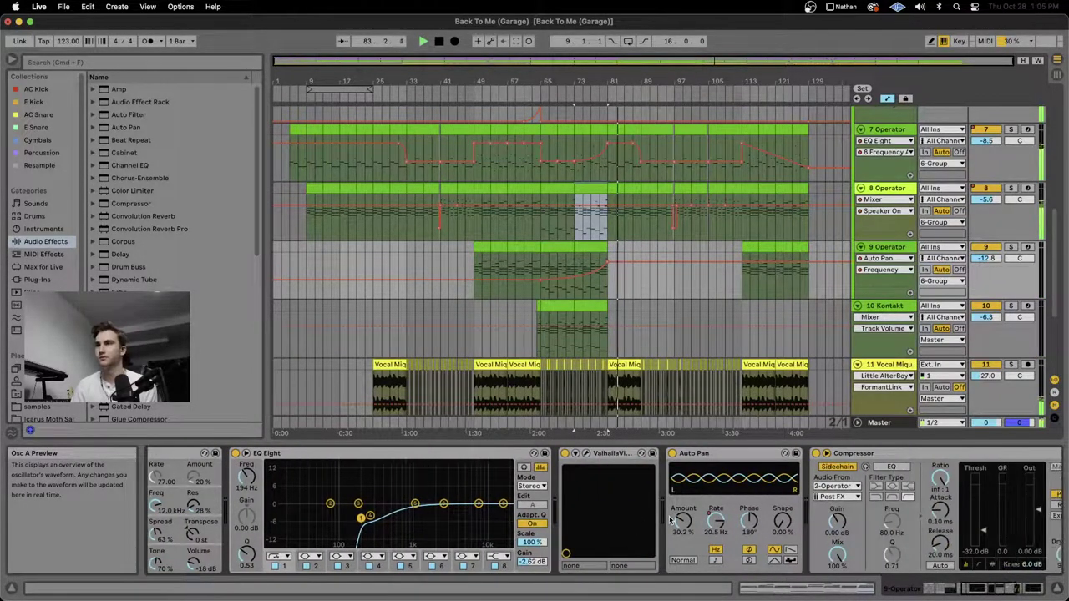
pyautogui.hscroll(3, 670, 521)
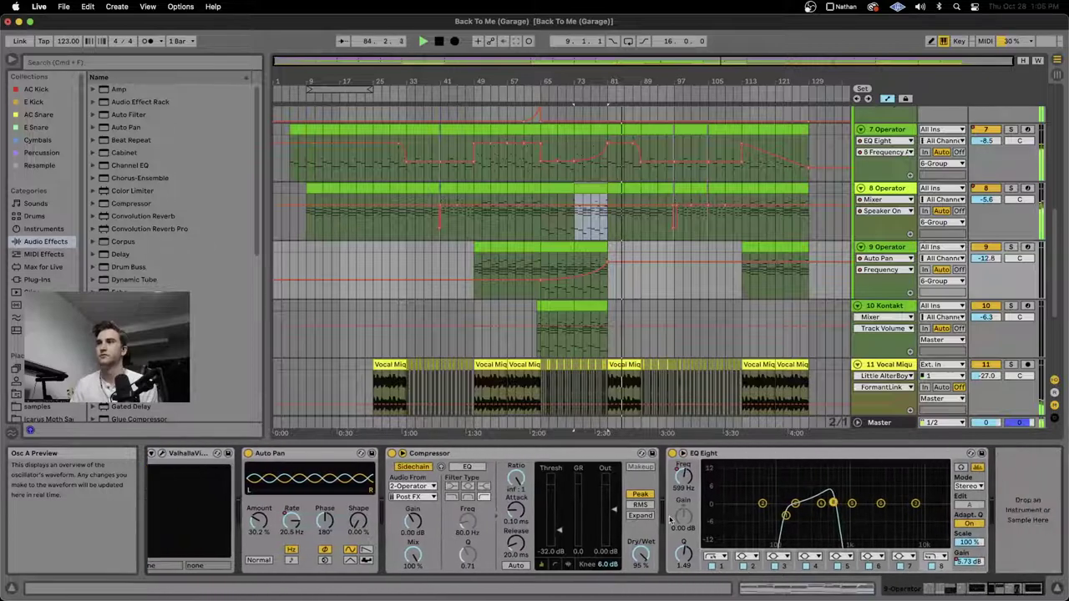
# Step: Examine the 10 Kontakt track's EQ Eight and Glue Compressor settings
pyautogui.scroll(-3, 847, 284)
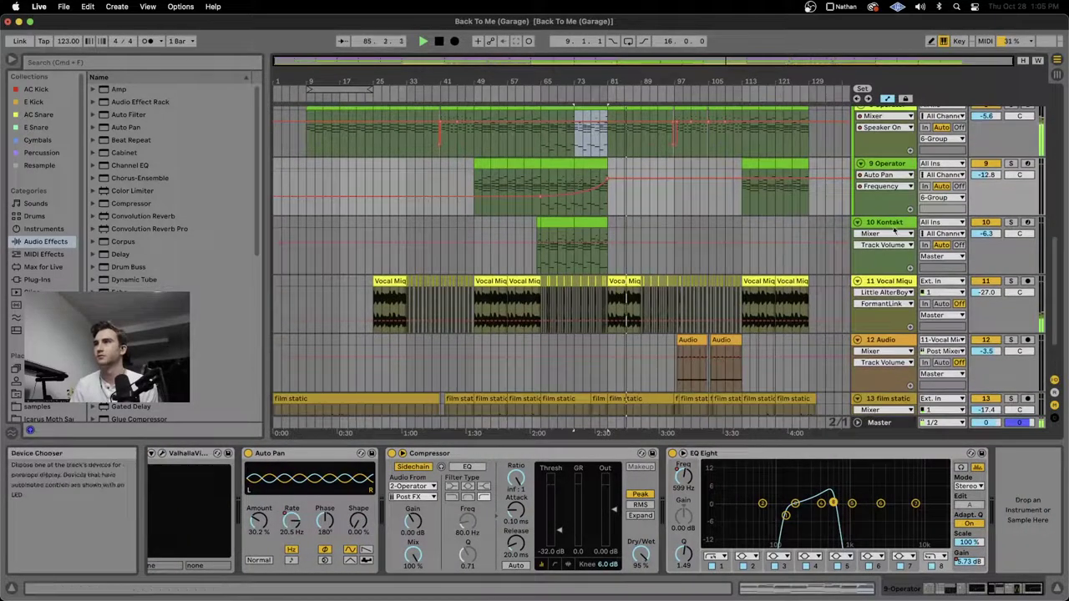
pyautogui.click(885, 224)
pyautogui.hscroll(3, 603, 496)
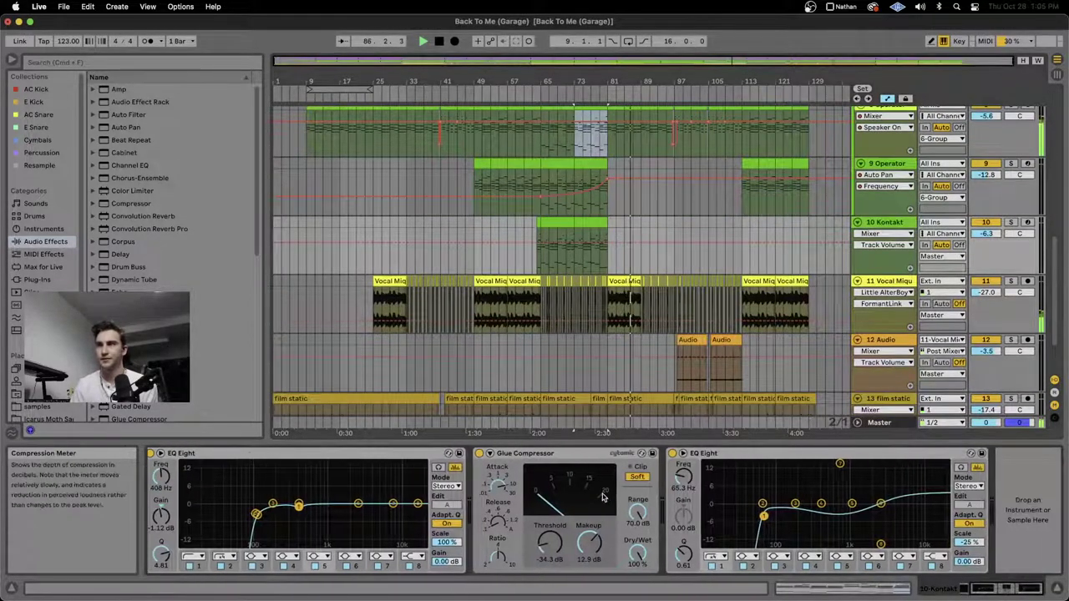
# Step: Examine the vocal track's effect chain from Little AlterBoy through iZotope Trash 2 and the EQs to the sidechained Compressors
pyautogui.click(892, 286)
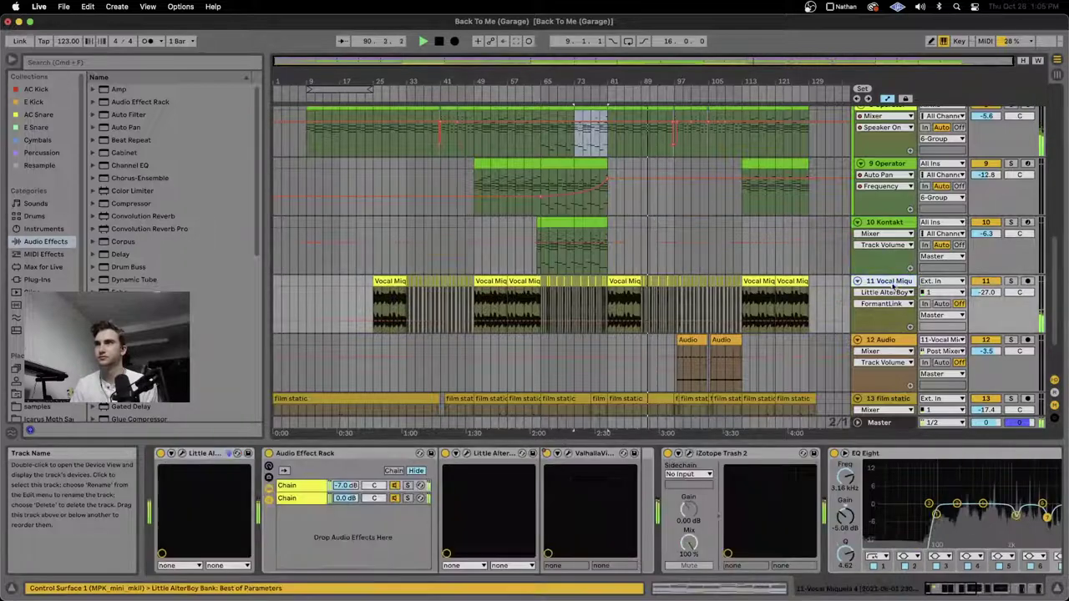
pyautogui.hscroll(10, 714, 530)
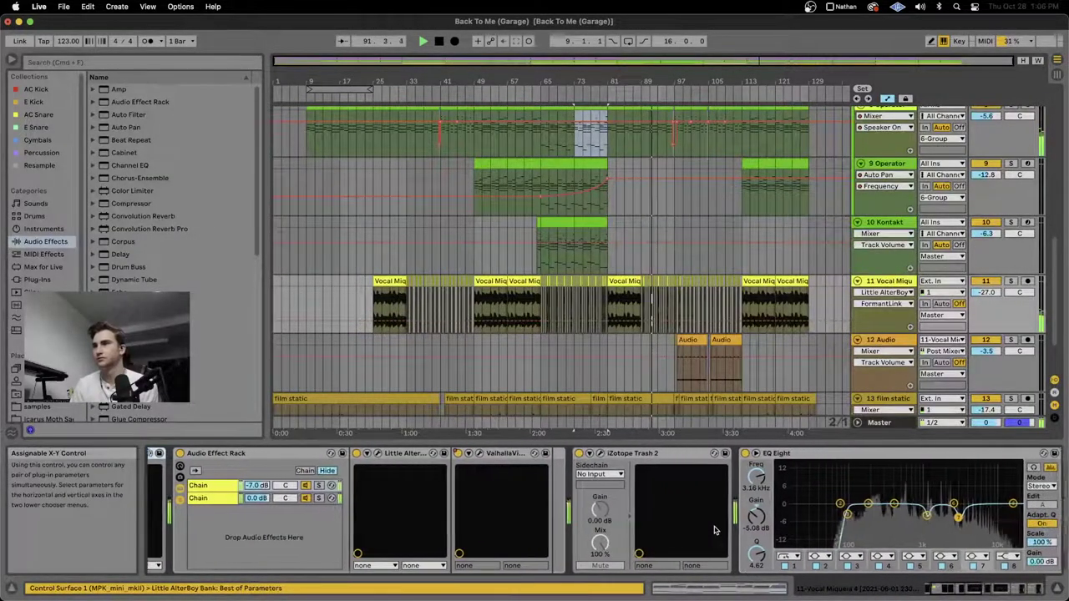
pyautogui.hscroll(10, 714, 531)
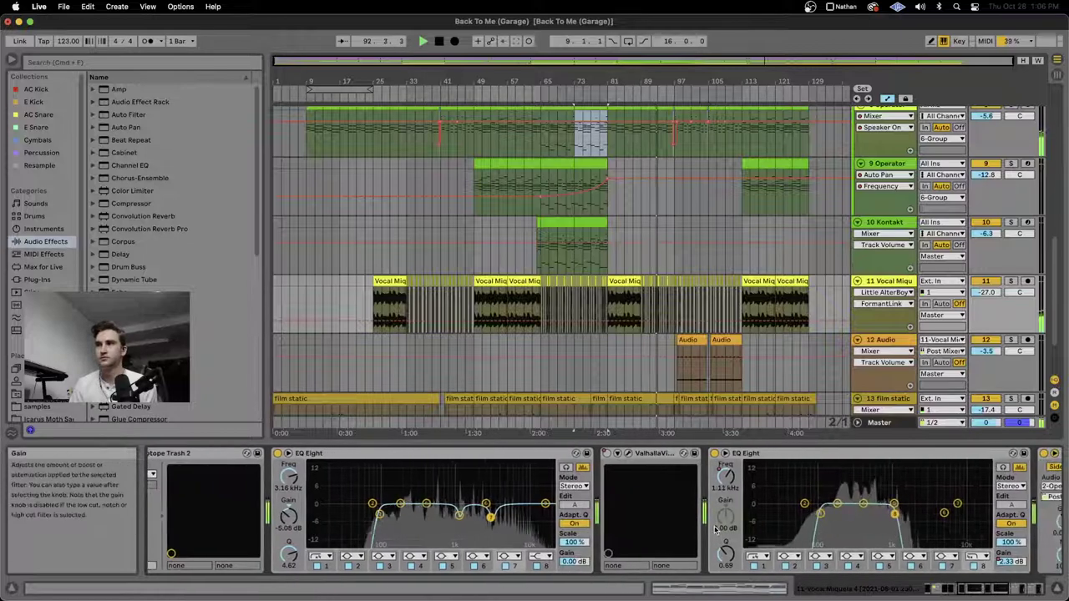
pyautogui.hscroll(10, 714, 530)
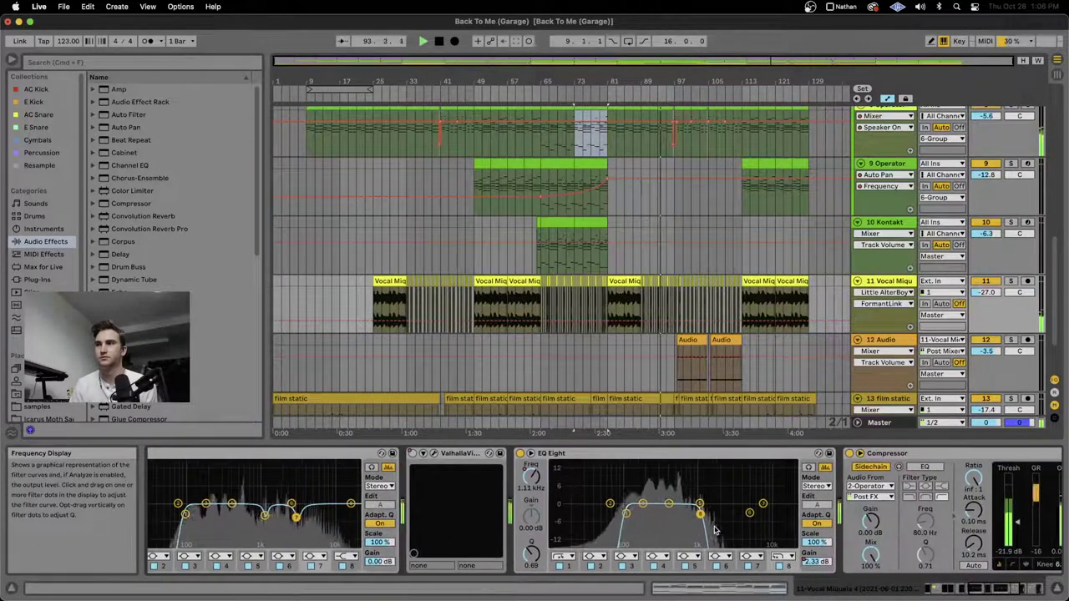
pyautogui.hscroll(8, 714, 530)
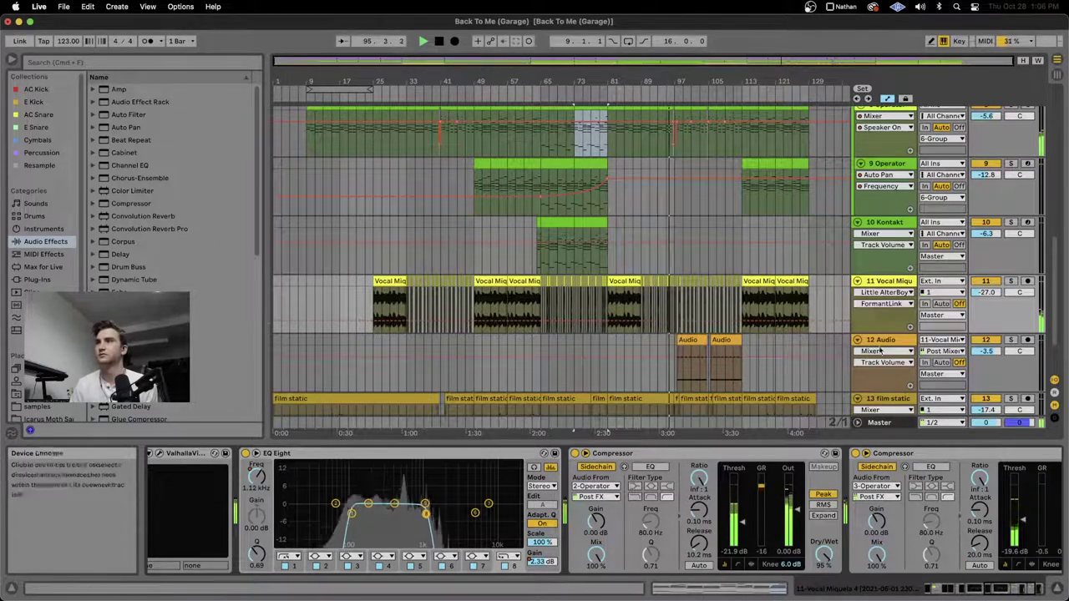
# Step: Examine the 12 Audio track's effect chain from EQ Eight through the Valhalla plug-ins to the two sidechained Compressors
pyautogui.press('Down')
pyautogui.hscroll(6, 590, 528)
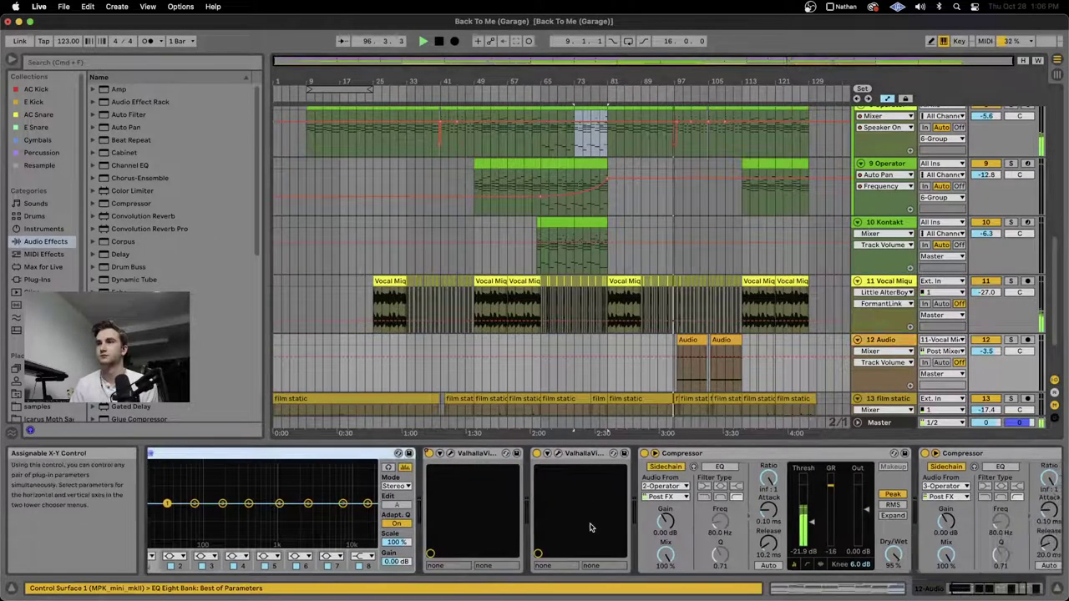
pyautogui.hscroll(4, 590, 527)
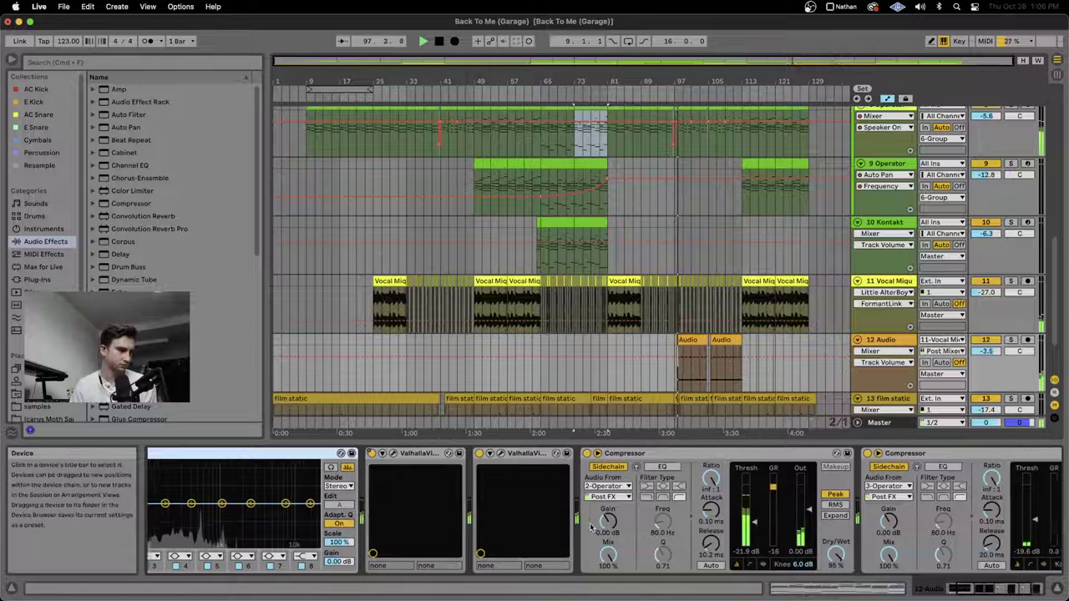
pyautogui.hscroll(5, 591, 528)
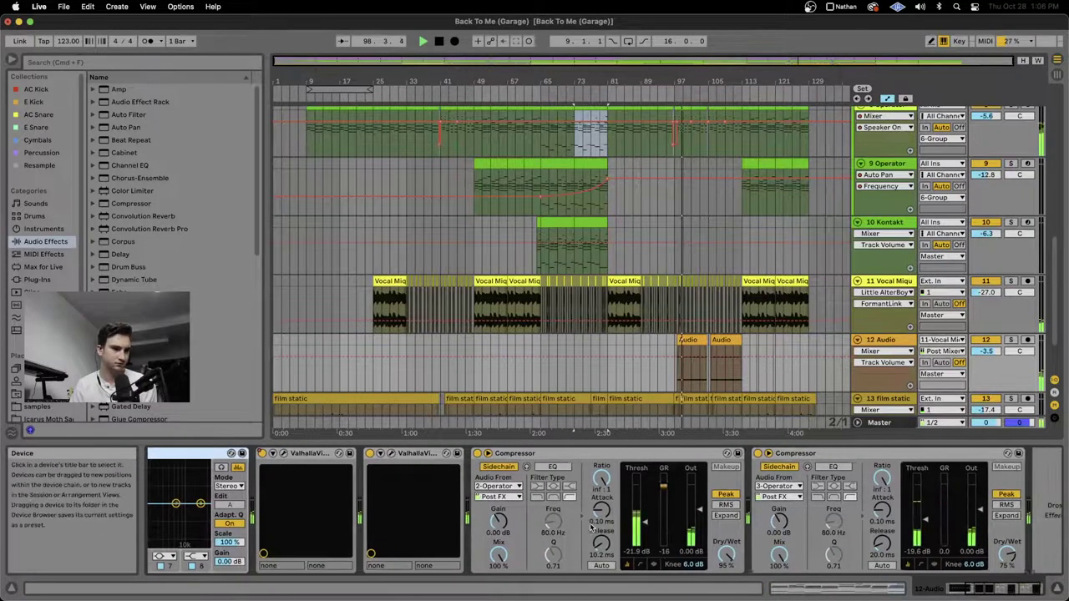
# Step: Examine the EQ Eight and the two sidechained Compressors on the 13 film static track
pyautogui.scroll(-3, 794, 361)
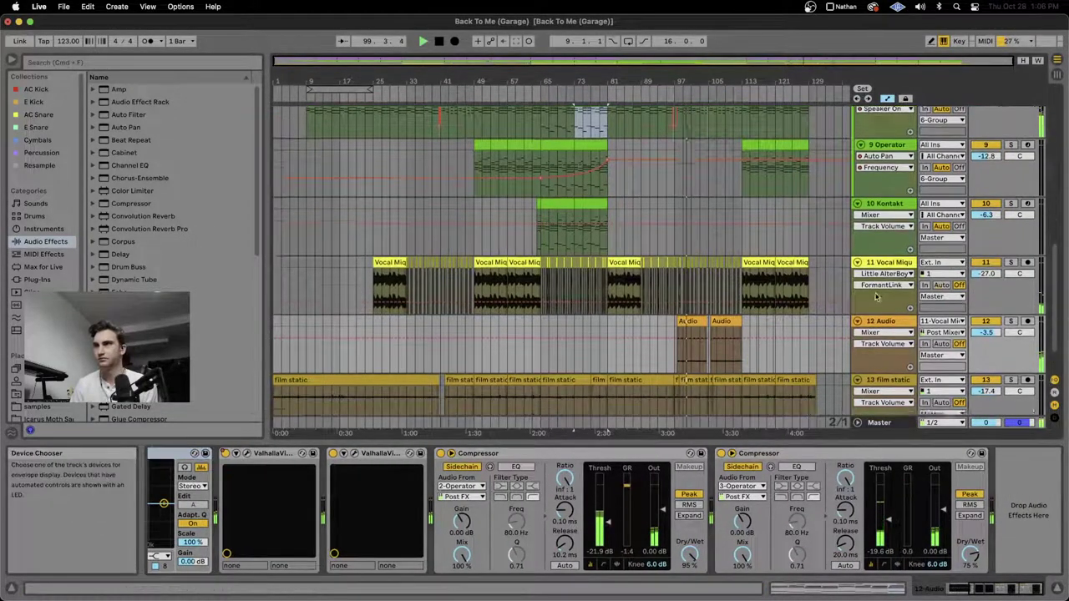
pyautogui.click(883, 334)
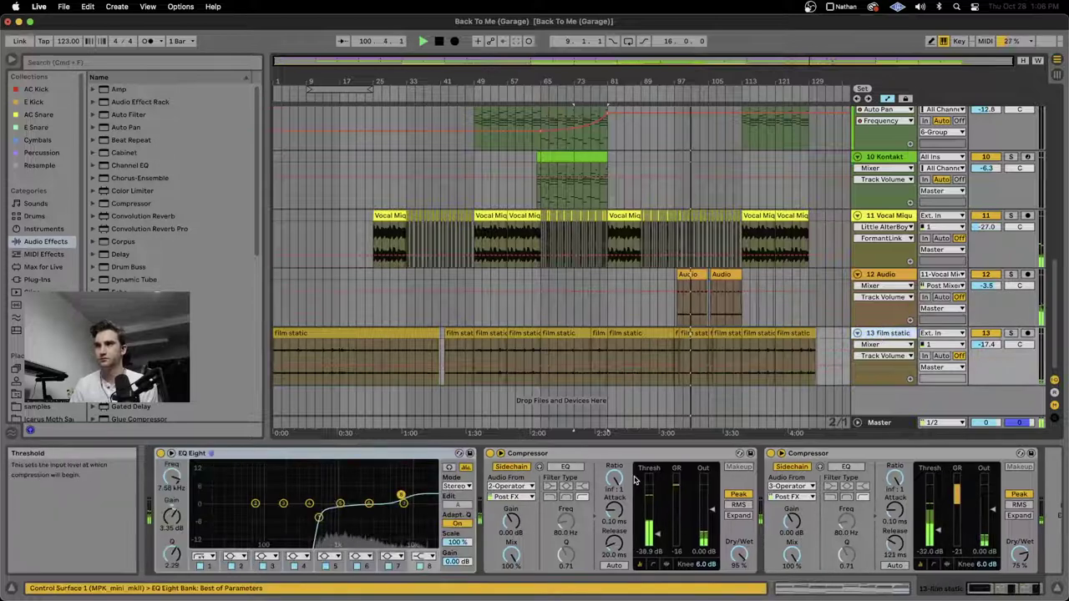
pyautogui.hscroll(2, 570, 523)
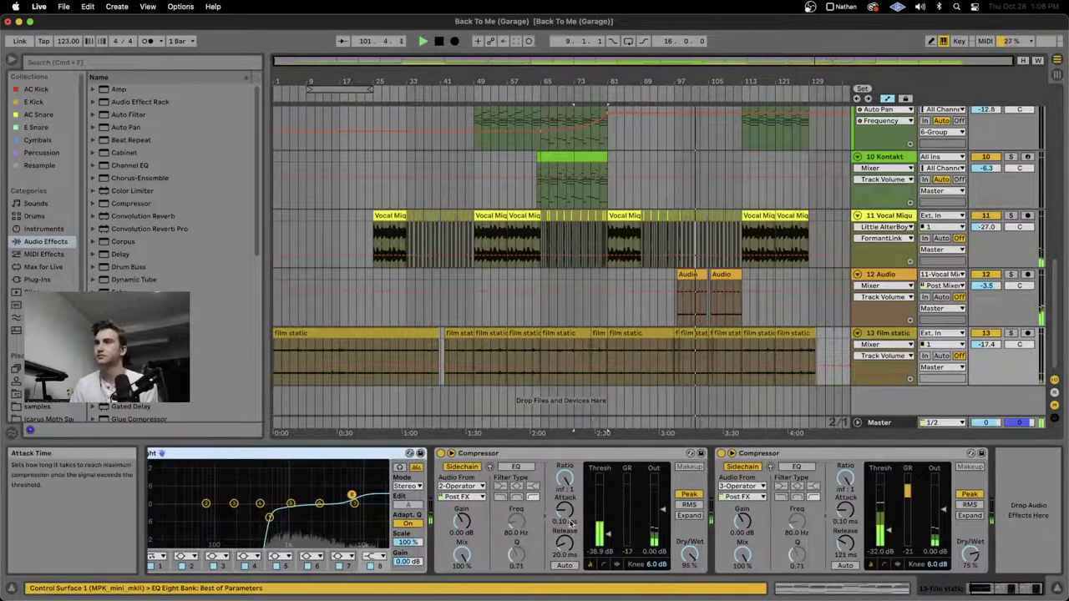
pyautogui.hscroll(-2, 570, 522)
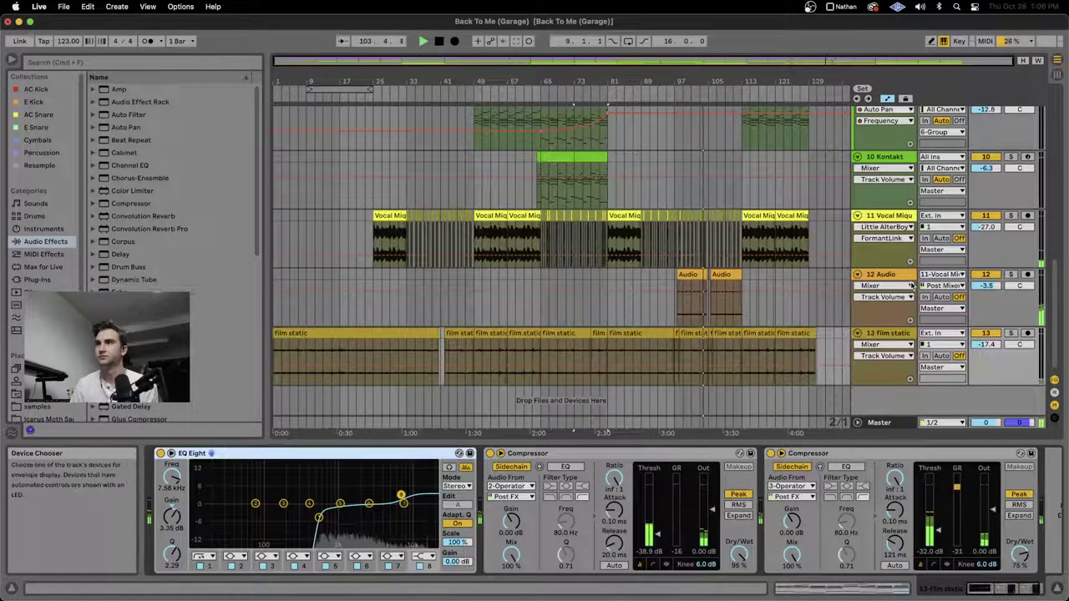
# Step: Stop the song, solo the 1 Group drum group and play it from bar 9
pyautogui.scroll(4, 840, 248)
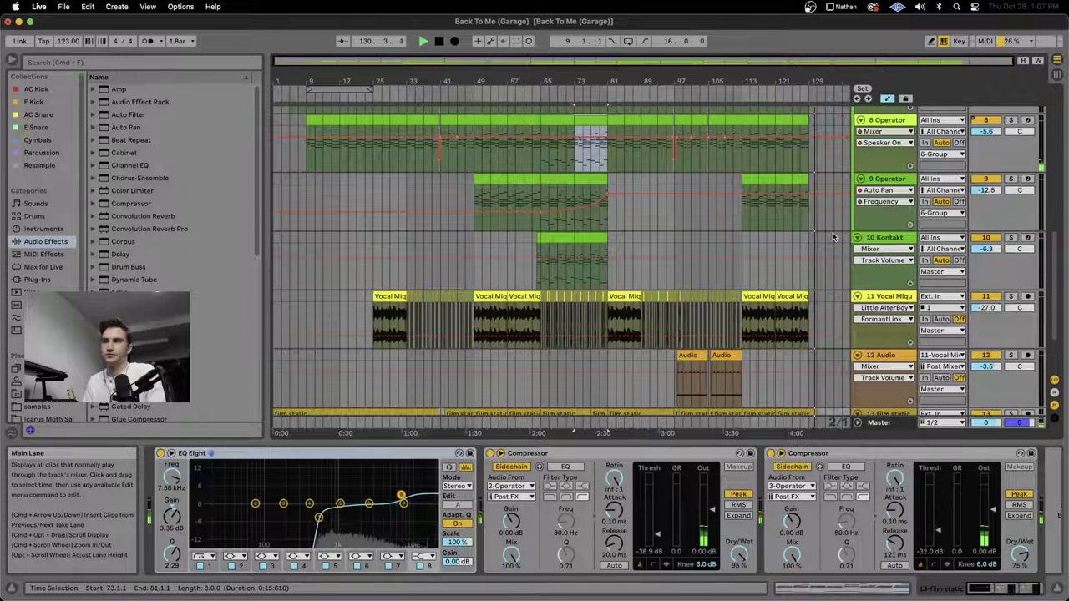
pyautogui.press('space')
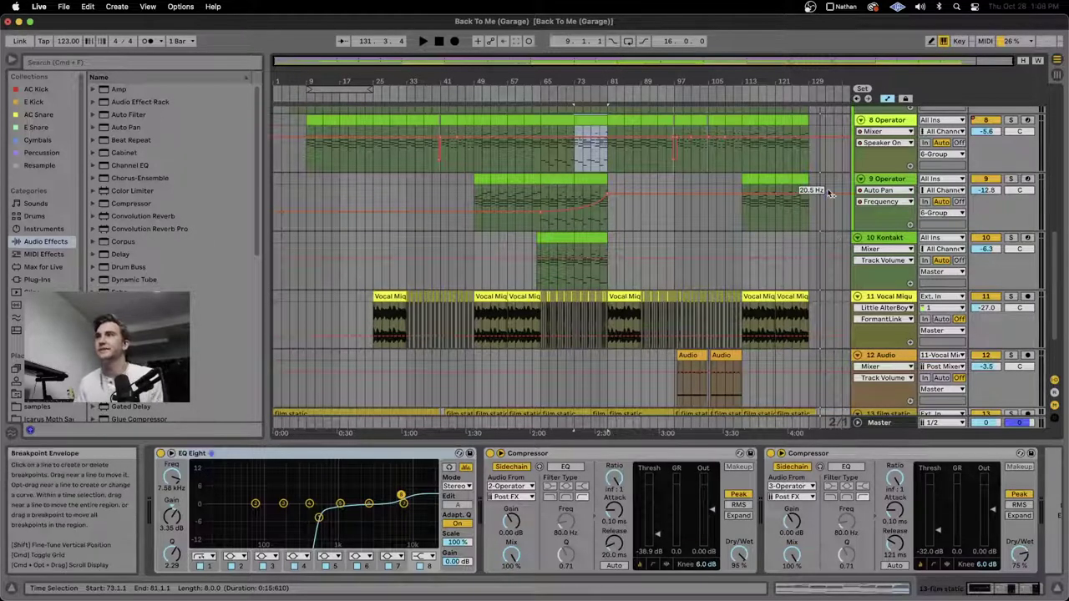
pyautogui.scroll(3, 833, 230)
pyautogui.scroll(1, 832, 227)
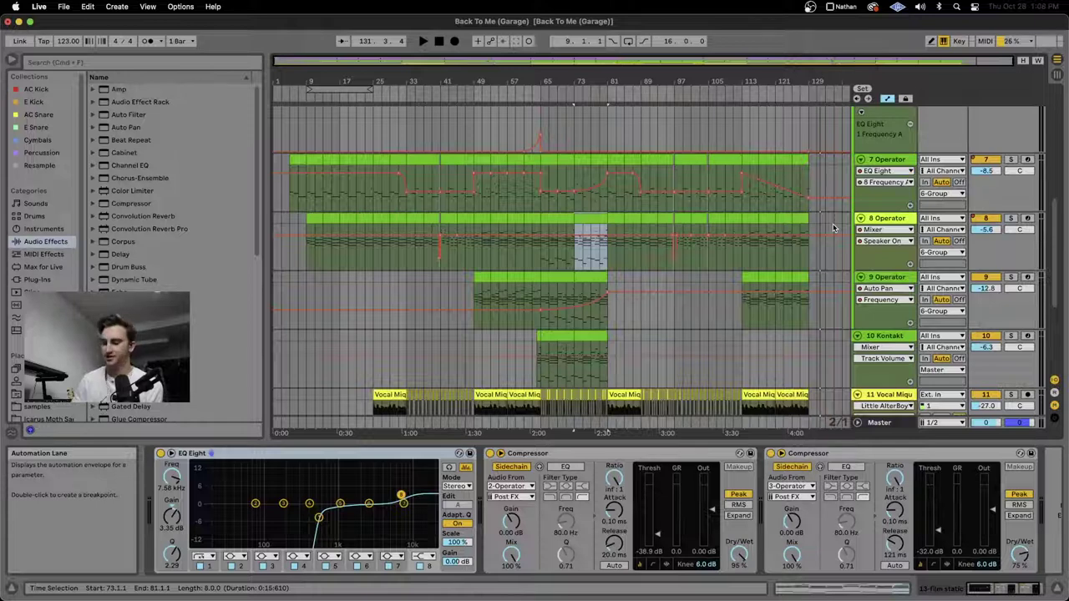
pyautogui.scroll(12, 940, 242)
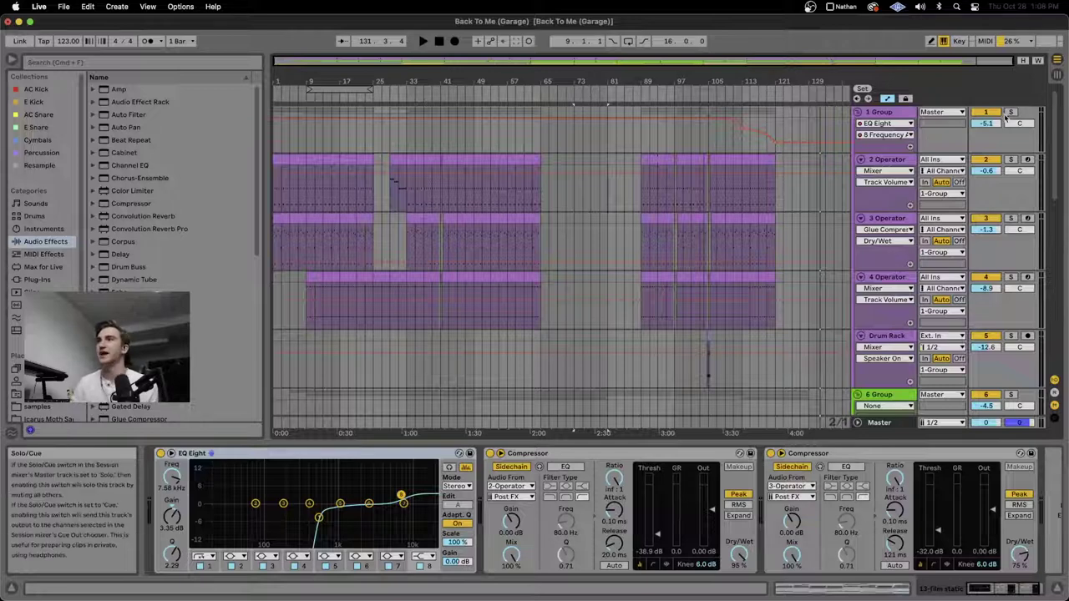
pyautogui.click(307, 197)
pyautogui.press('space')
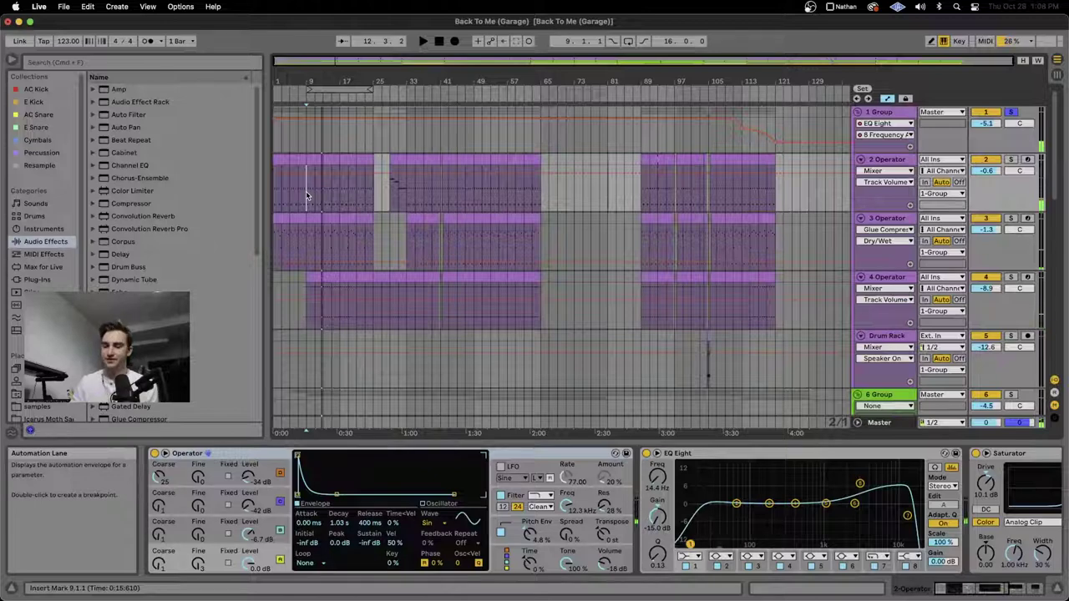
# Step: Examine the device chains on the 2, 3 and 4 Operator drum tracks, ending on the 2 Operator chain
pyautogui.scroll(5, 307, 195)
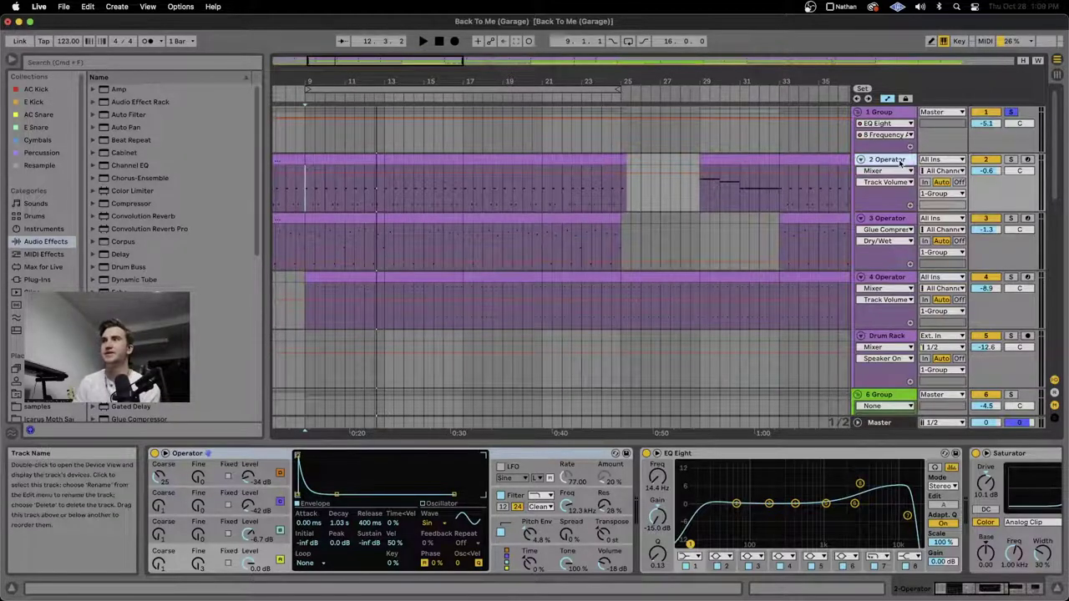
pyautogui.click(882, 218)
pyautogui.click(882, 278)
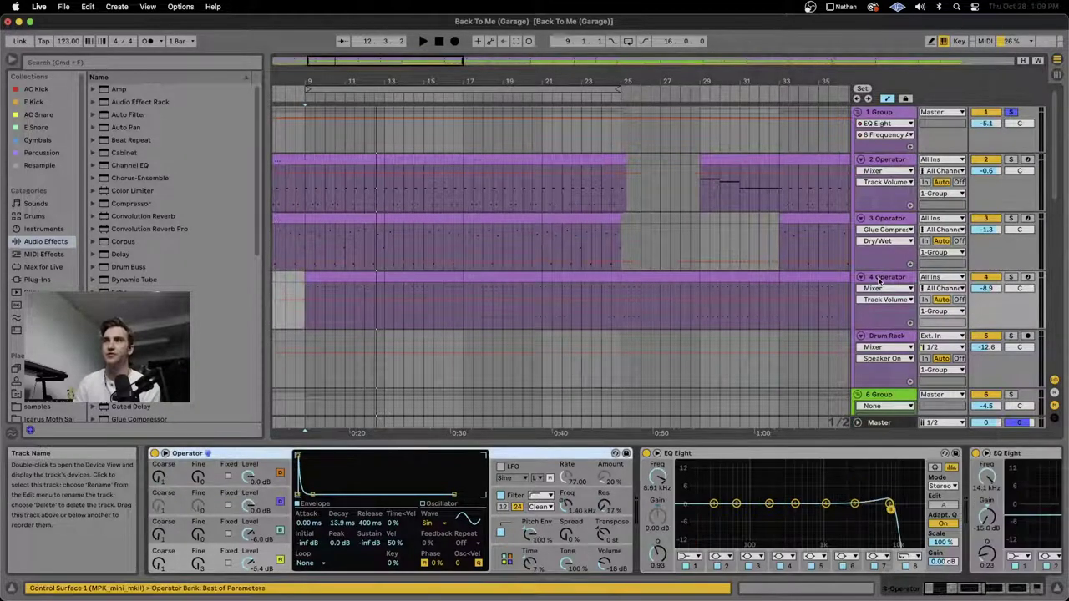
pyautogui.click(874, 164)
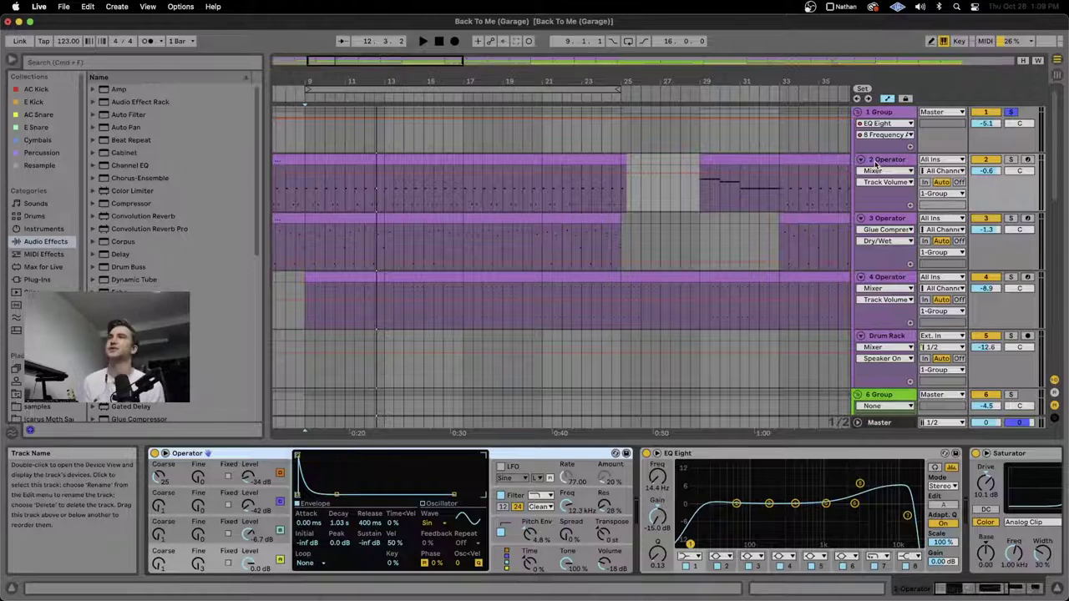
pyautogui.hscroll(6, 764, 482)
pyautogui.hscroll(-6, 684, 519)
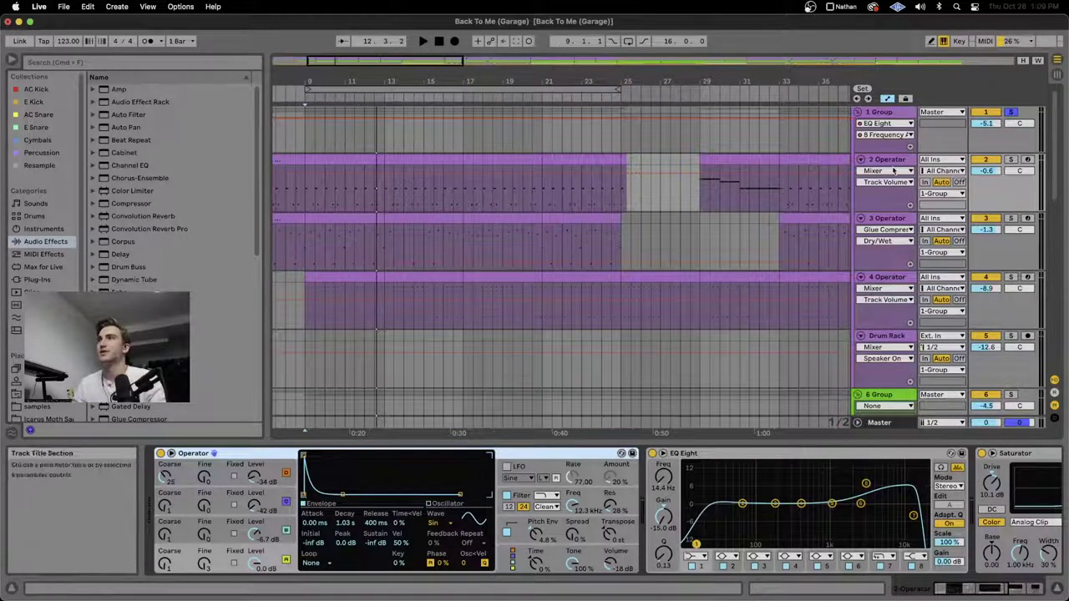
# Step: Solo the 2 Operator track and play it from bar 9 with its MIDI clip notes open
pyautogui.click(297, 208)
pyautogui.press('space')
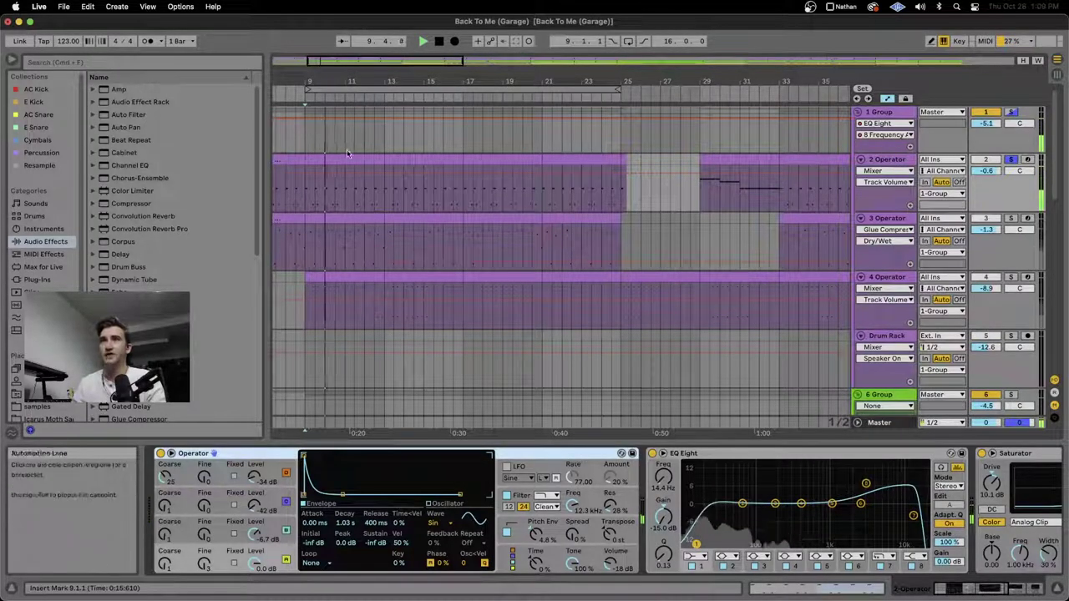
pyautogui.click(343, 187)
pyautogui.scroll(-5, 609, 516)
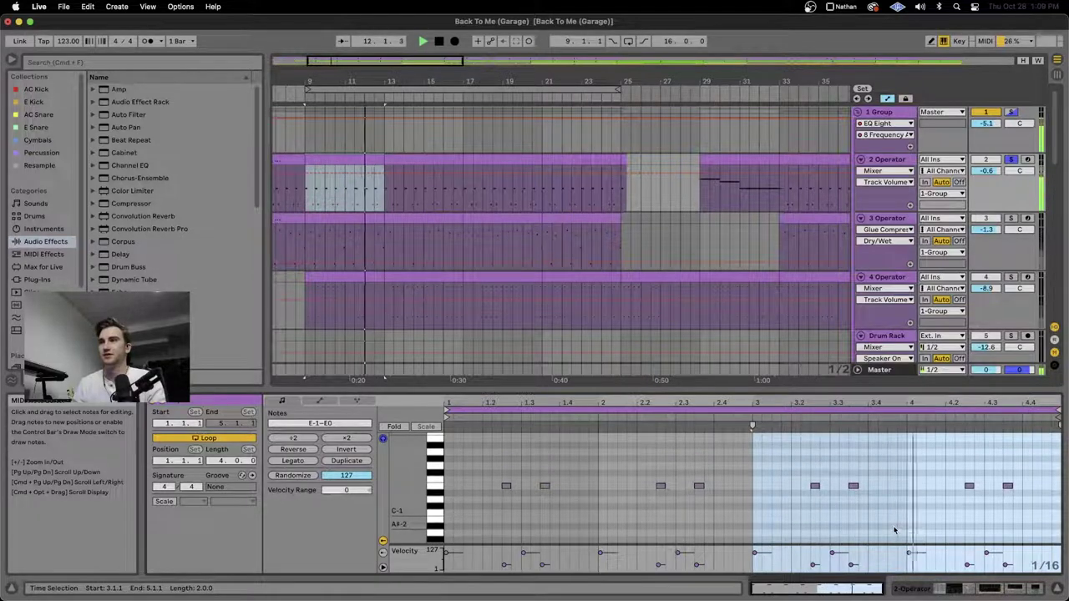
pyautogui.scroll(5, 951, 522)
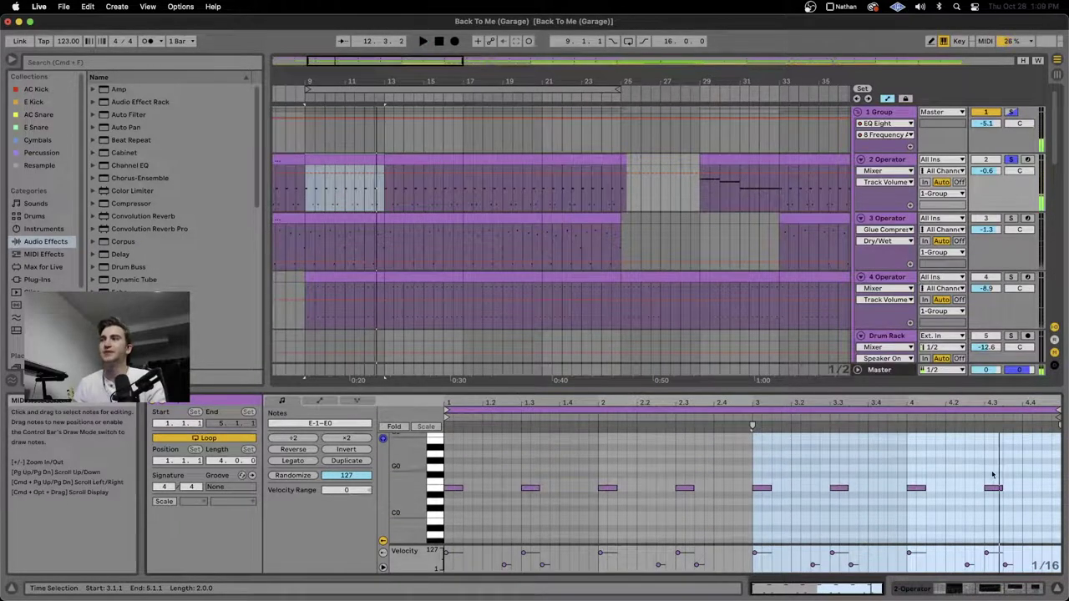
# Step: Examine the note pattern in the 2 Operator clip and select its E-1 notes
pyautogui.scroll(-3, 1002, 501)
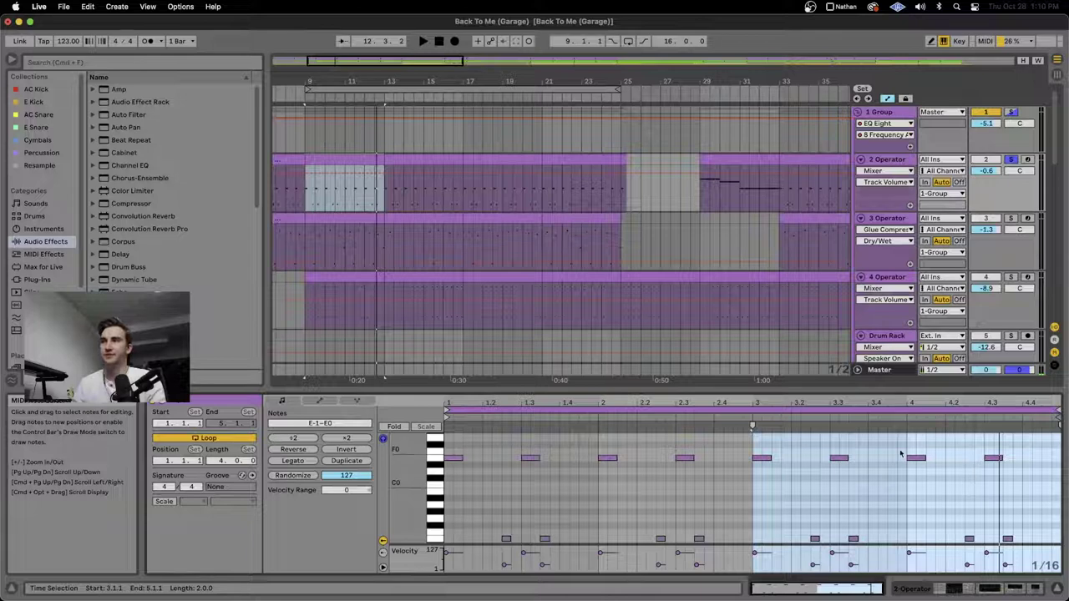
pyautogui.scroll(-3, 534, 484)
pyautogui.click(469, 474)
pyautogui.press('super+a')
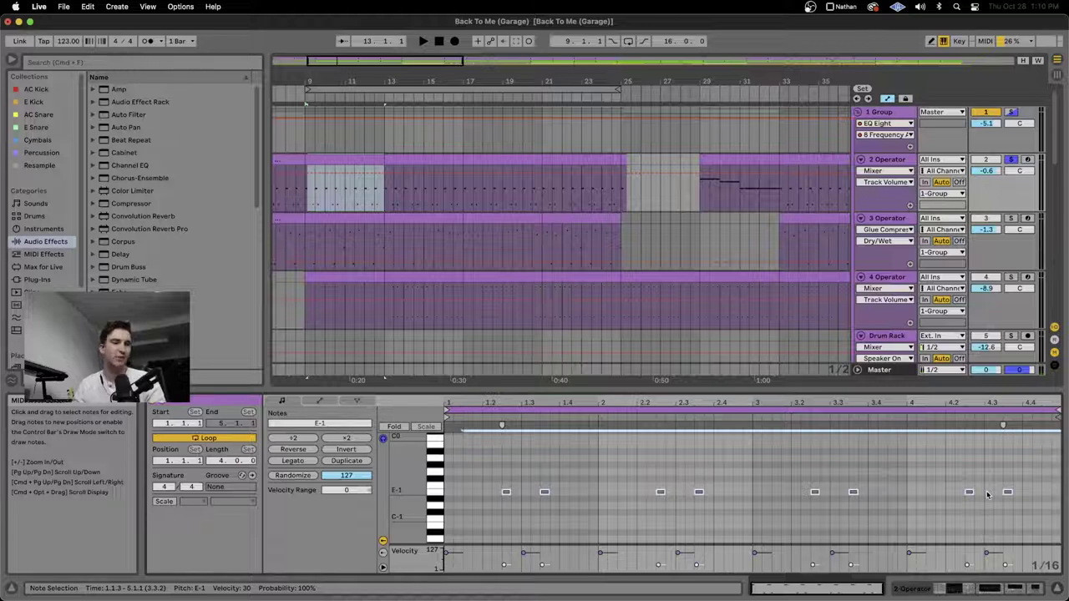
# Step: Switch the solo to 3 Operator and back to 2 Operator, showing the 2 Operator device chain
pyautogui.click(1010, 219)
pyautogui.click(888, 160)
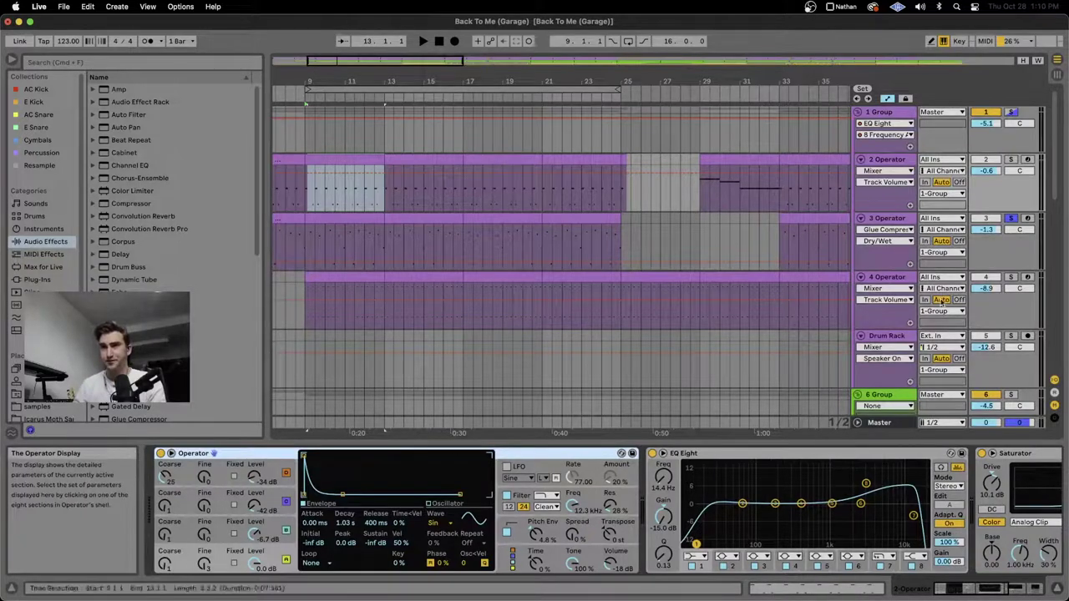
pyautogui.click(1010, 160)
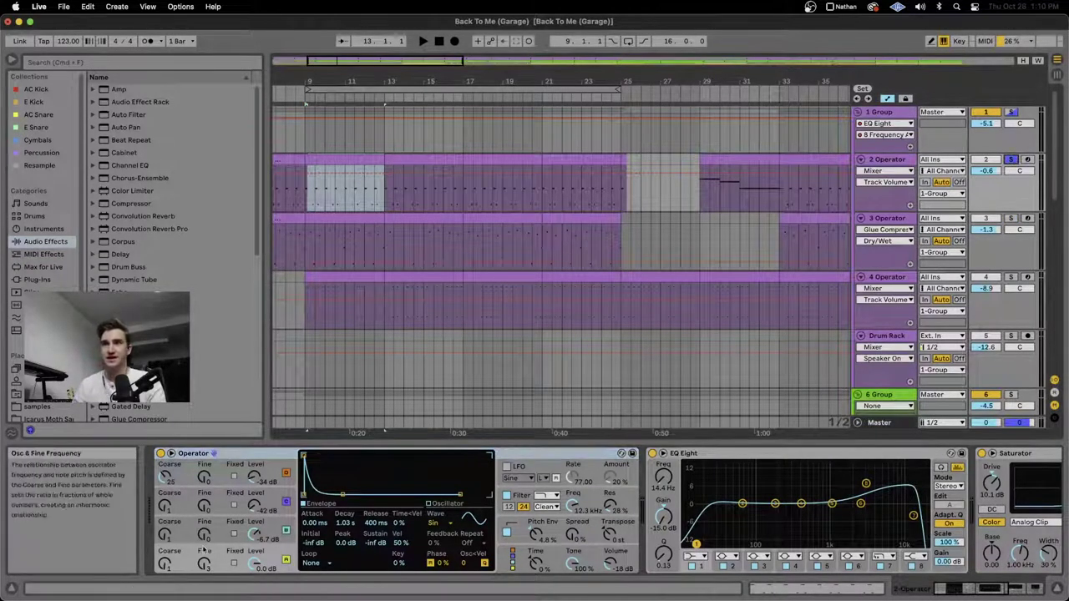
# Step: Examine the oscillator levels, waveform, pitch envelope and filter settings in Operator on the 2 Operator track
pyautogui.click(217, 556)
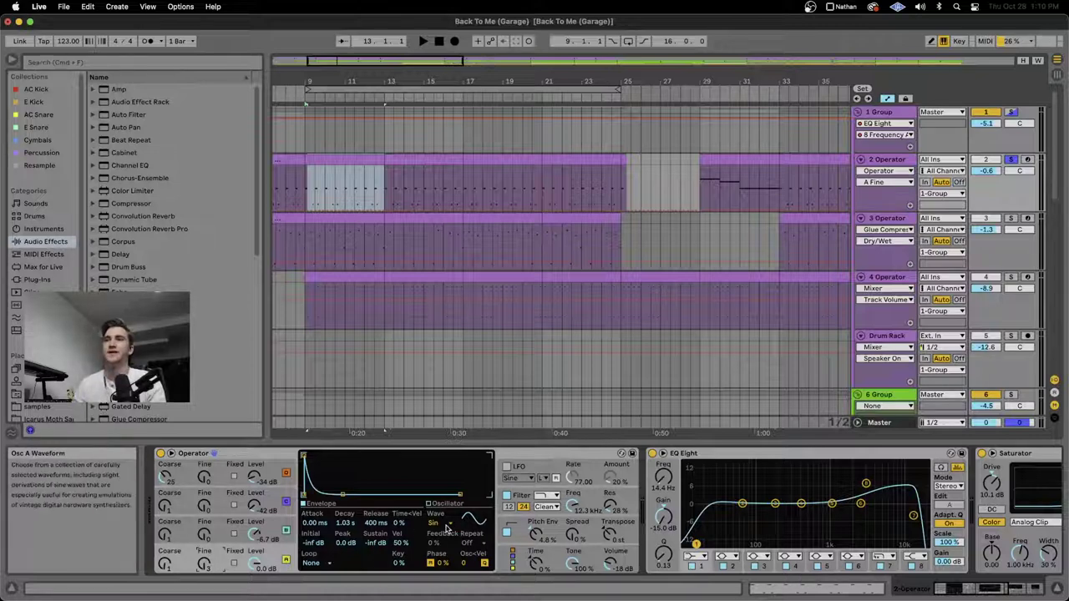
pyautogui.click(259, 506)
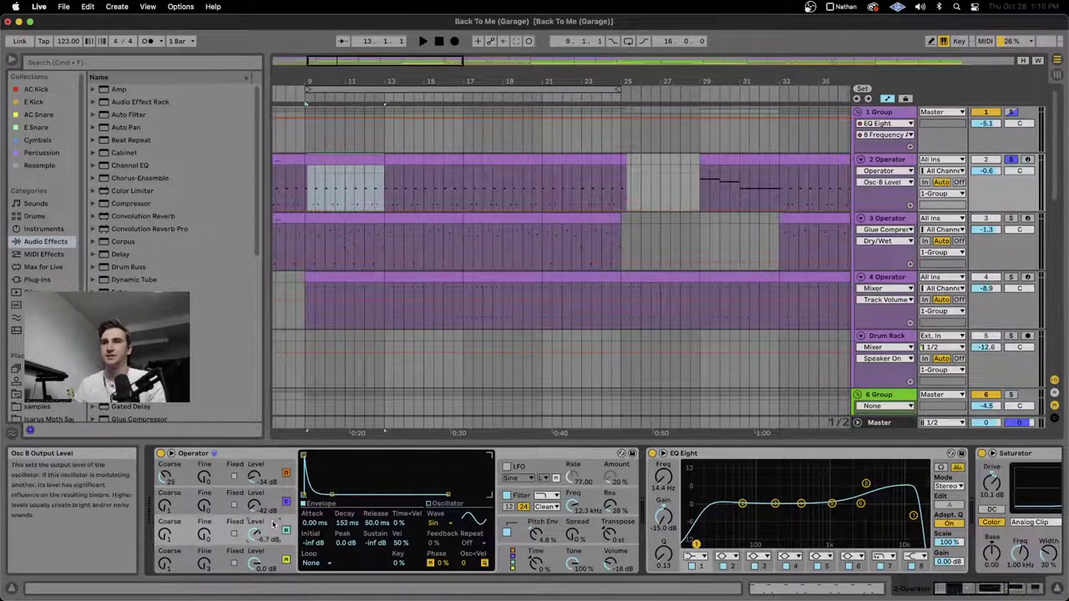
pyautogui.click(278, 478)
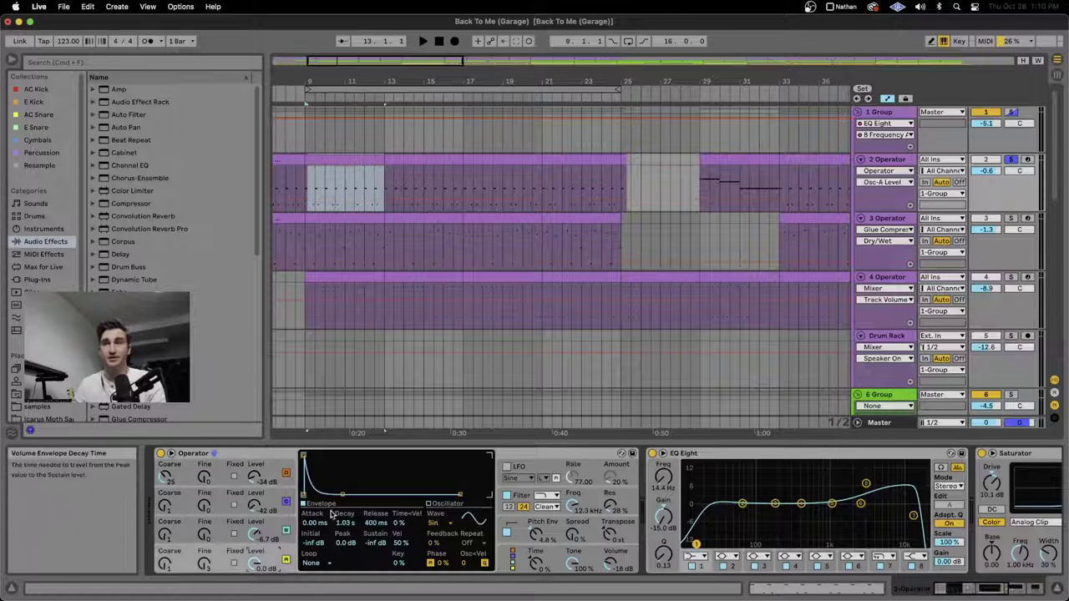
pyautogui.click(429, 503)
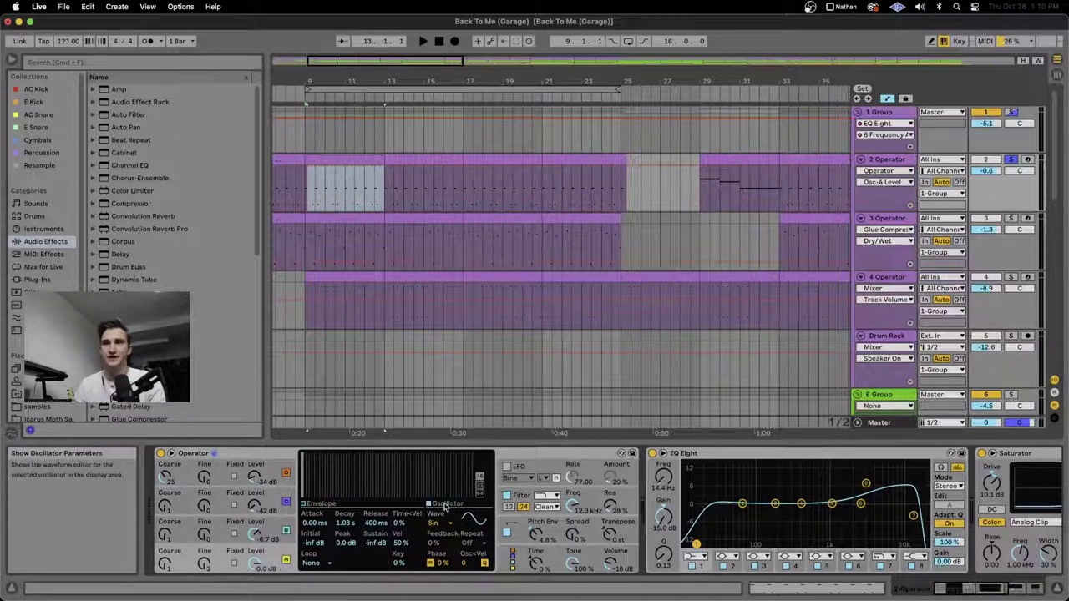
pyautogui.click(258, 534)
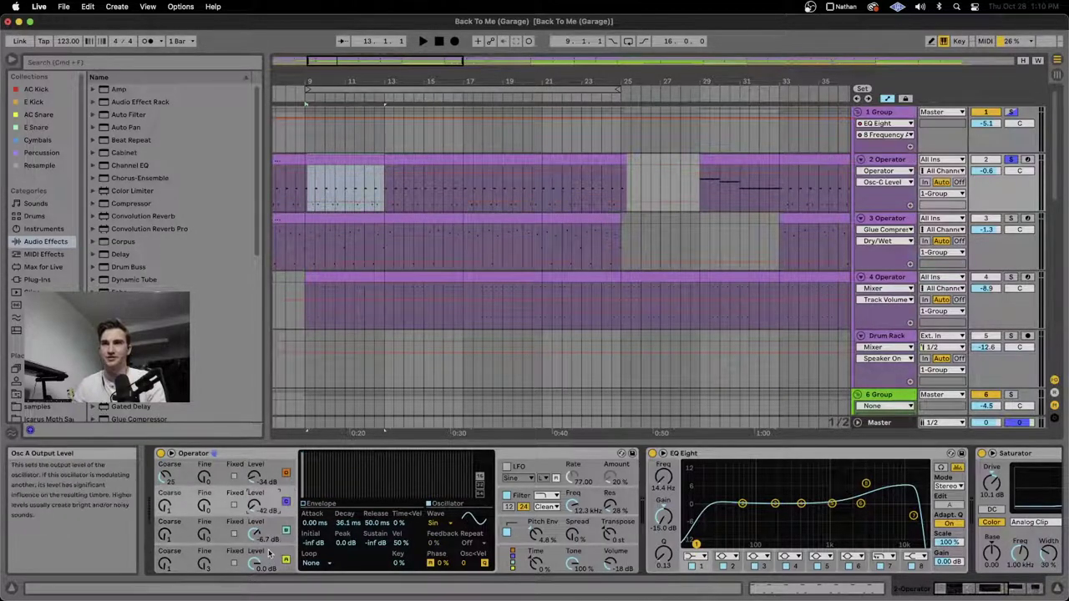
pyautogui.click(255, 480)
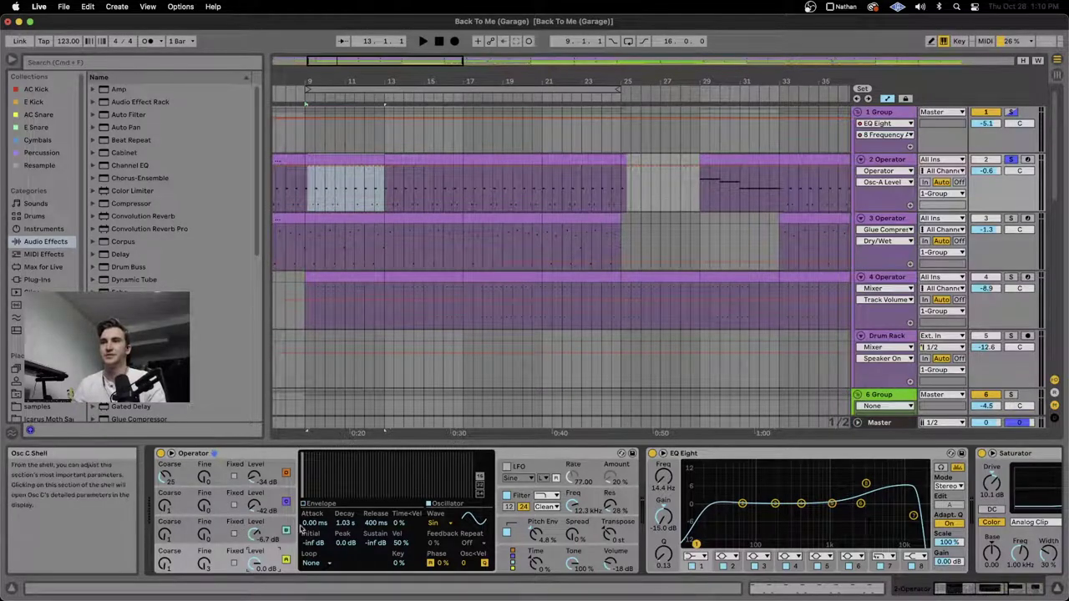
pyautogui.click(524, 535)
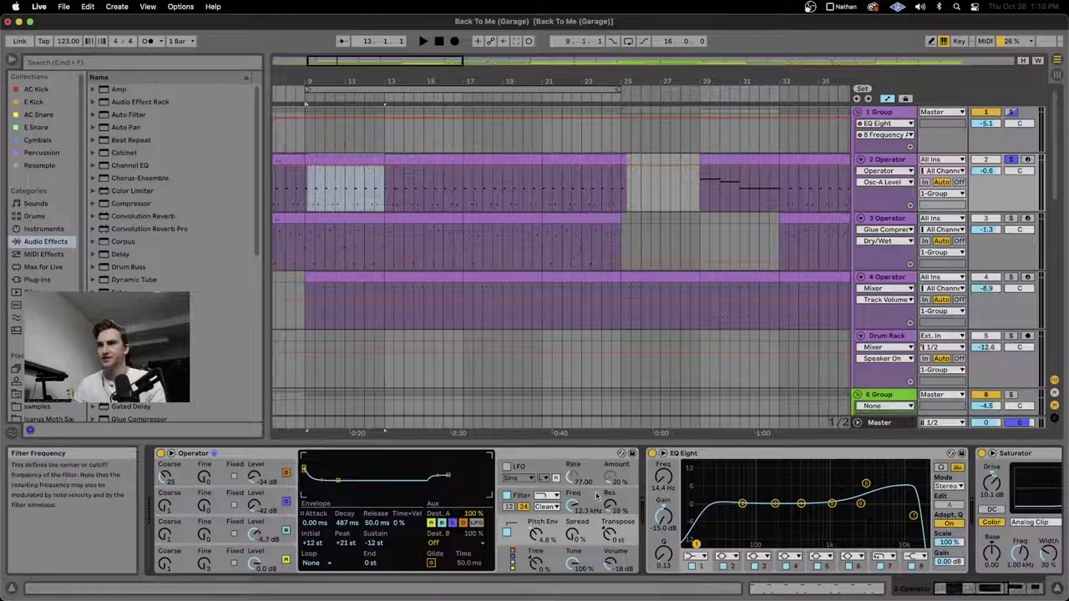
pyautogui.click(573, 506)
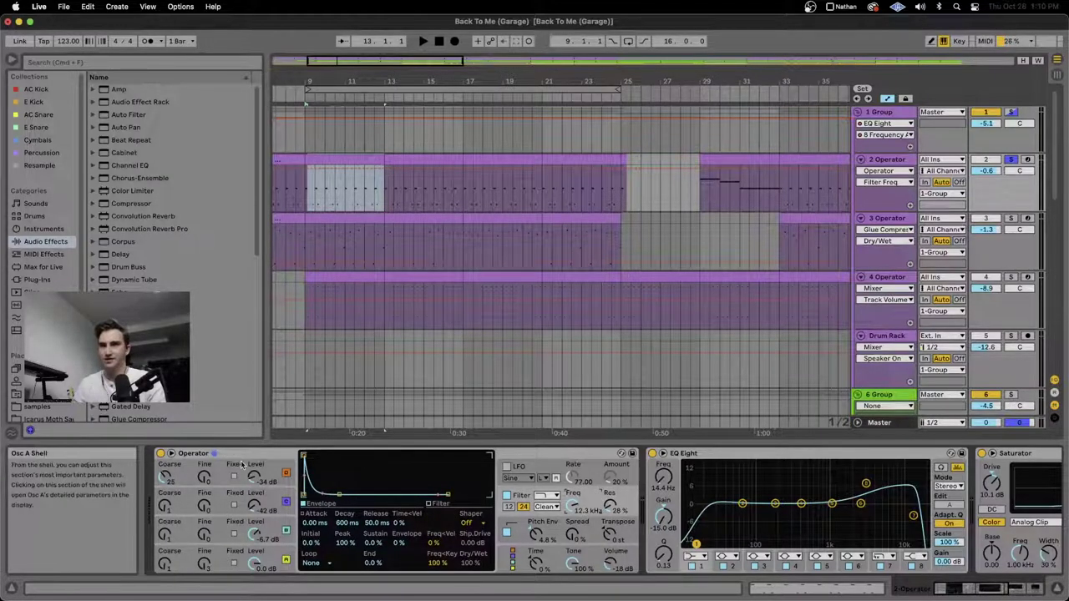
# Step: Group EQ Eight, Saturator and Glue Compressor on 2 Operator into an Audio Effect Rack and play the track with the rack bypassed
pyautogui.hscroll(5, 501, 501)
pyautogui.click(547, 453)
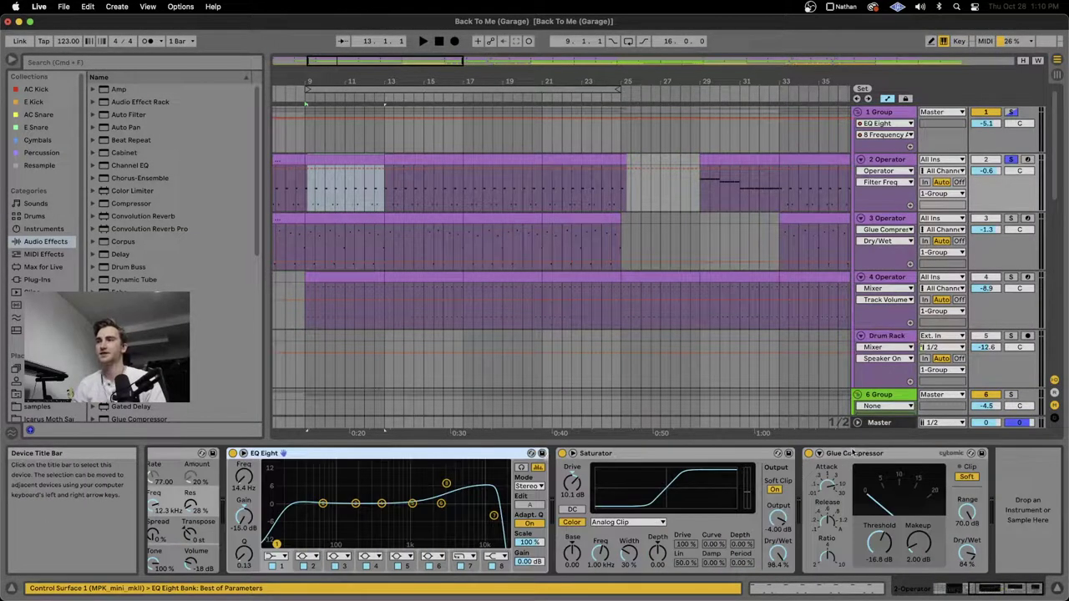
pyautogui.keyDown('shift'); pyautogui.click(868, 453); pyautogui.keyUp('shift')
pyautogui.press('super+g')
pyautogui.click(233, 454)
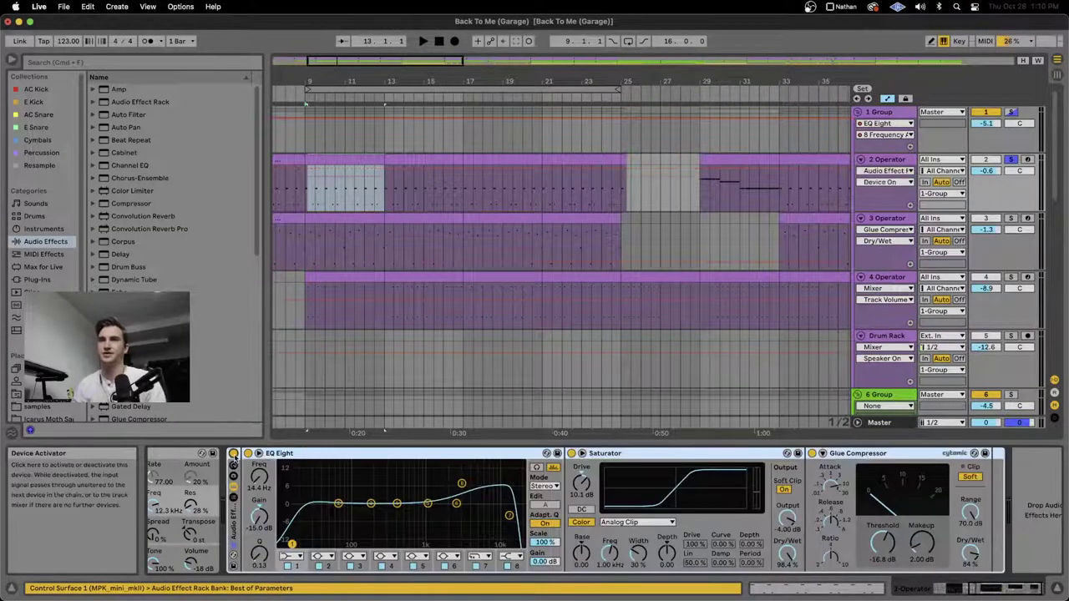
pyautogui.press('space')
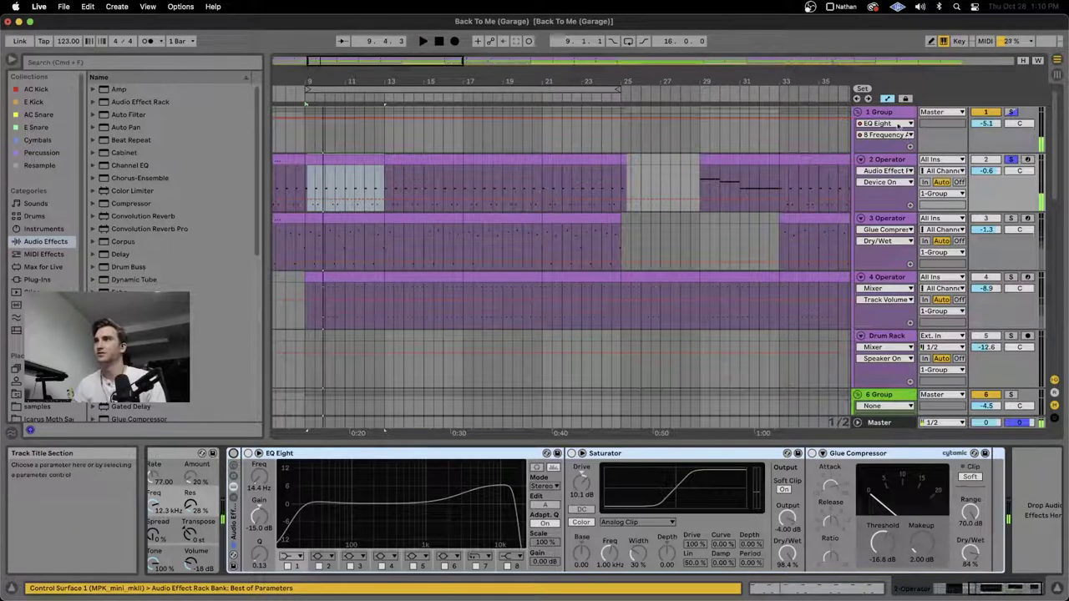
# Step: Group the effects on 1 Group, from Reverb onward, into an Audio Effect Rack and play with that rack bypassed
pyautogui.click(878, 112)
pyautogui.hscroll(5, 501, 459)
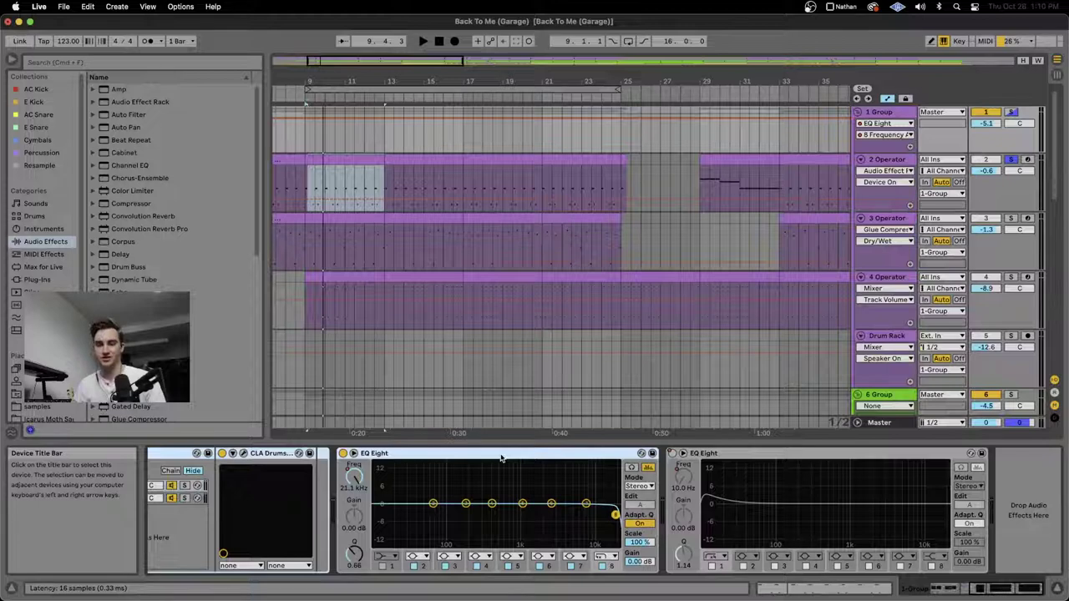
pyautogui.hscroll(-5, 500, 458)
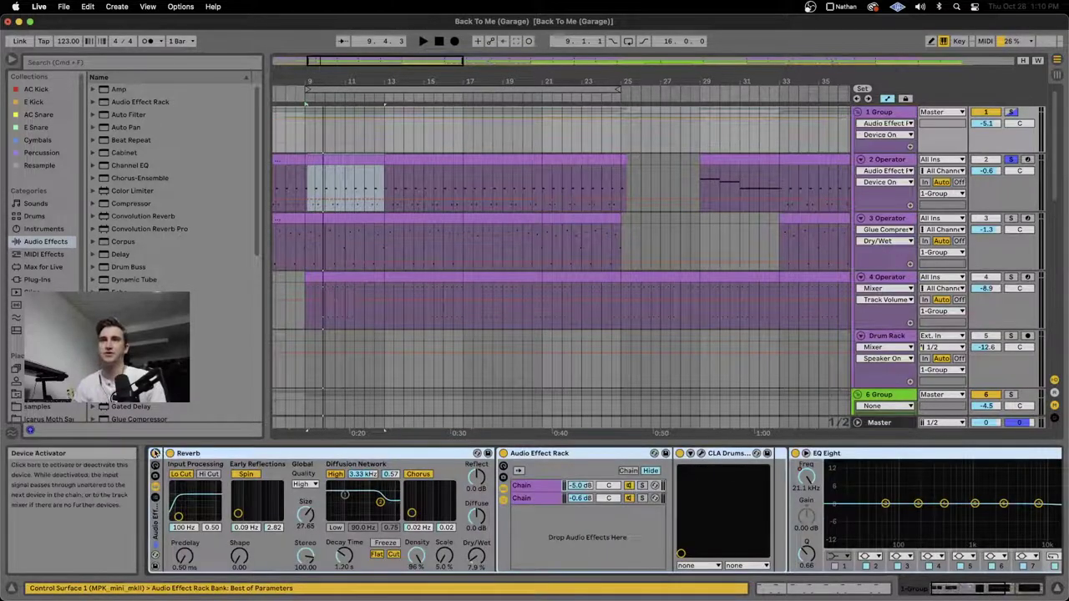
pyautogui.click(155, 452)
pyautogui.press('space')
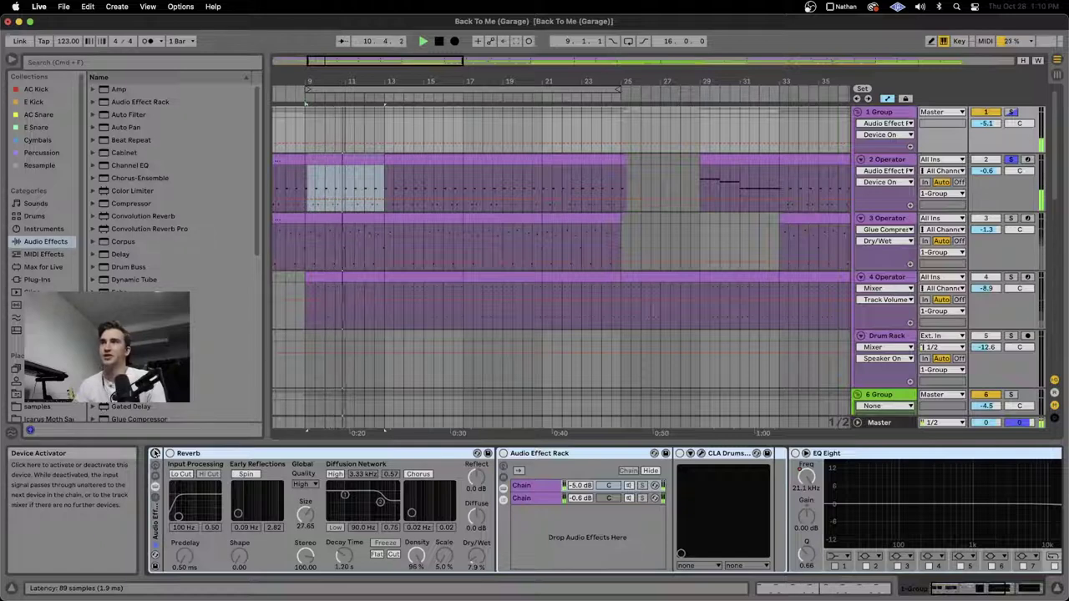
# Step: Re-enable the effect racks on 1 Group and 2 Operator during playback, then stop playback
pyautogui.click(154, 453)
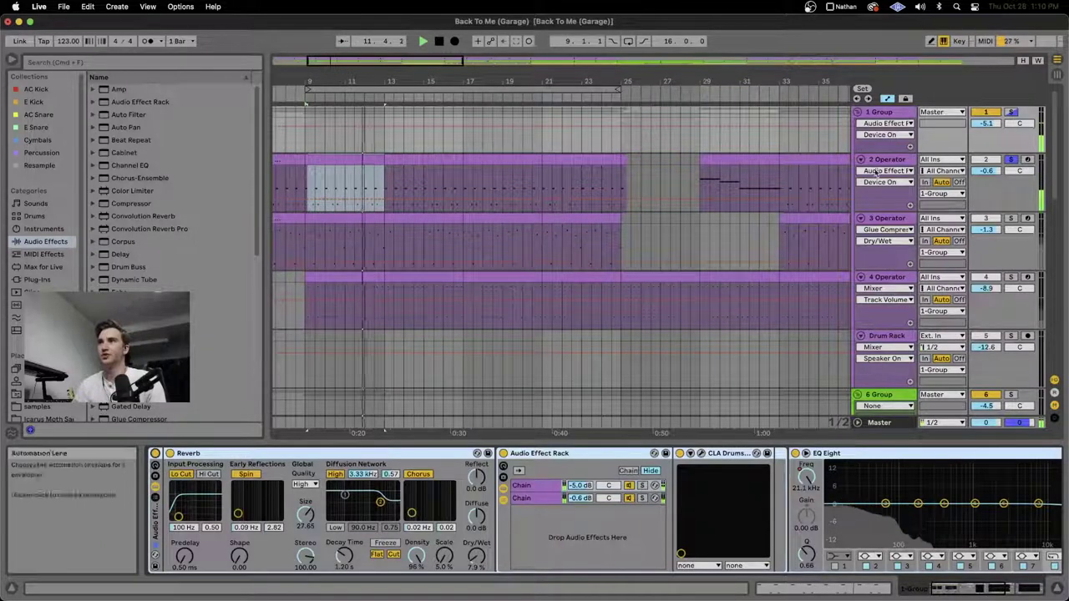
pyautogui.click(576, 281)
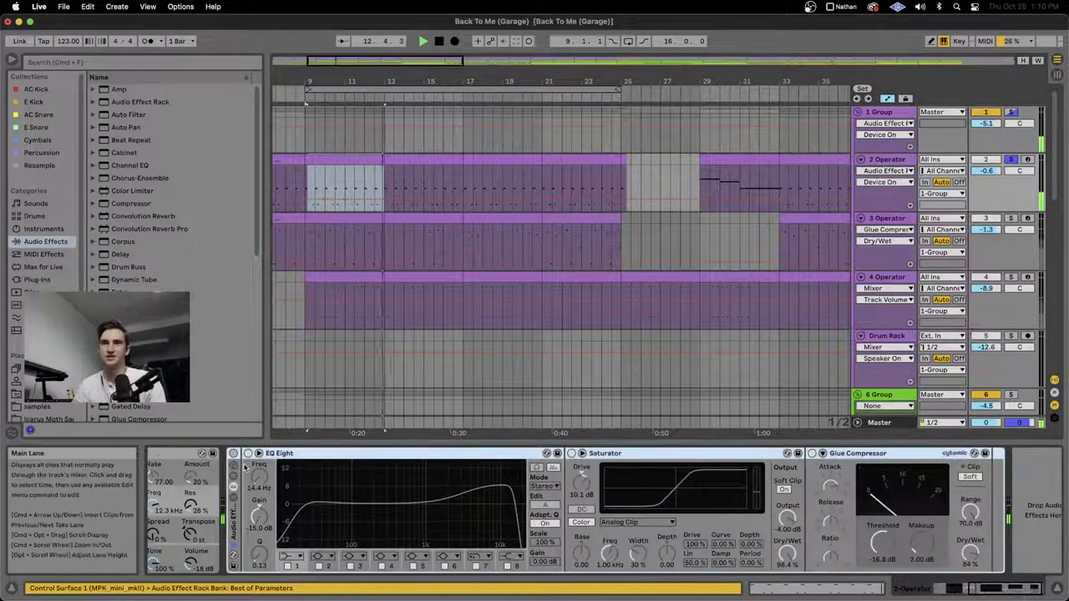
pyautogui.press('space')
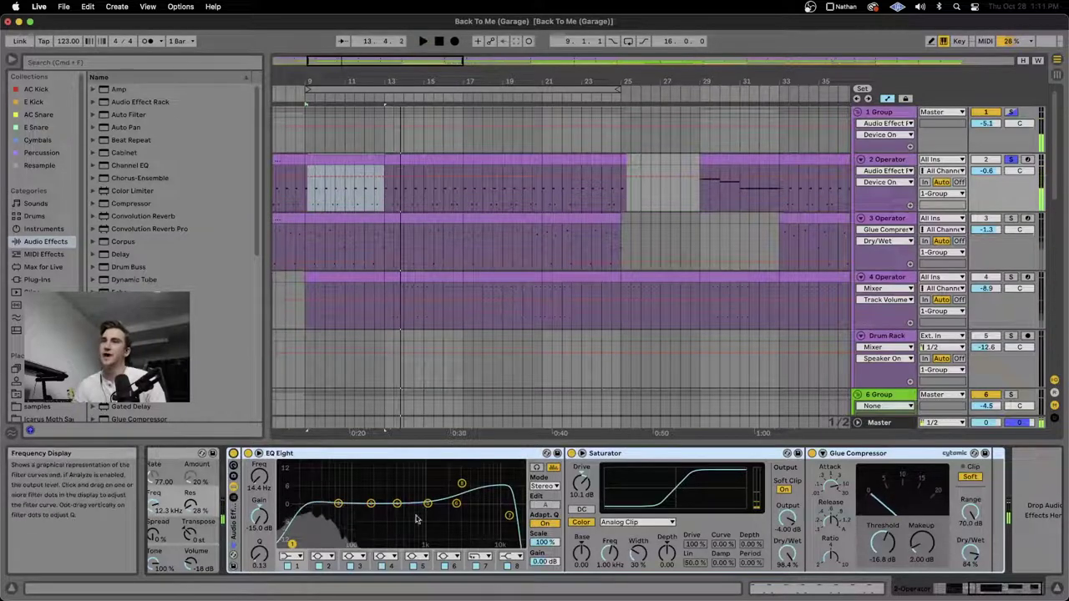
# Step: Examine the EQ Eight curve and the Saturator settings in the 2 Operator effect rack
pyautogui.hscroll(-5, 346, 507)
pyautogui.hscroll(5, 346, 506)
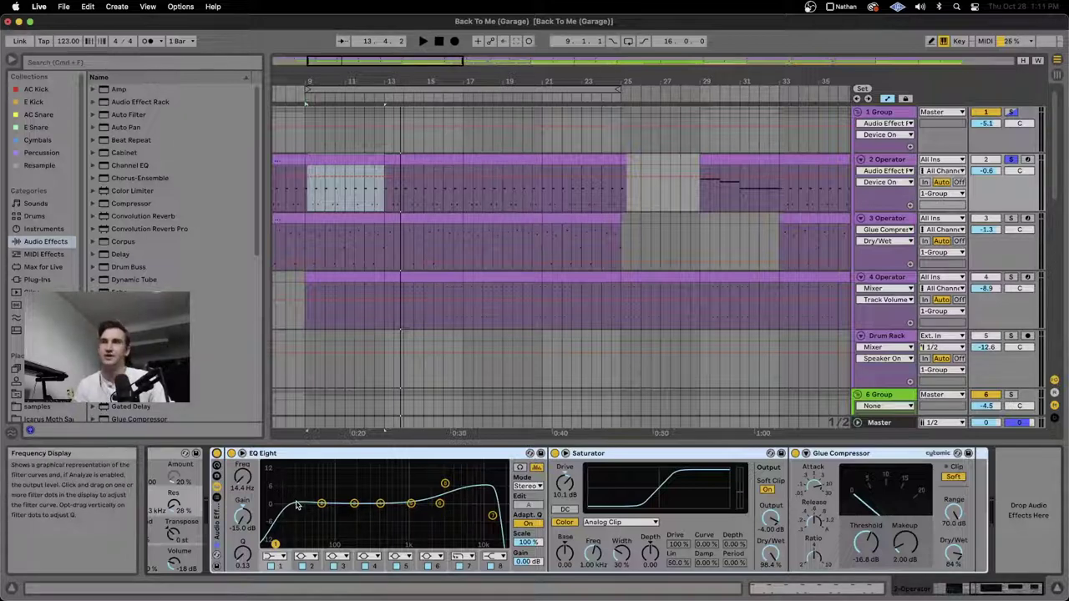
pyautogui.click(596, 453)
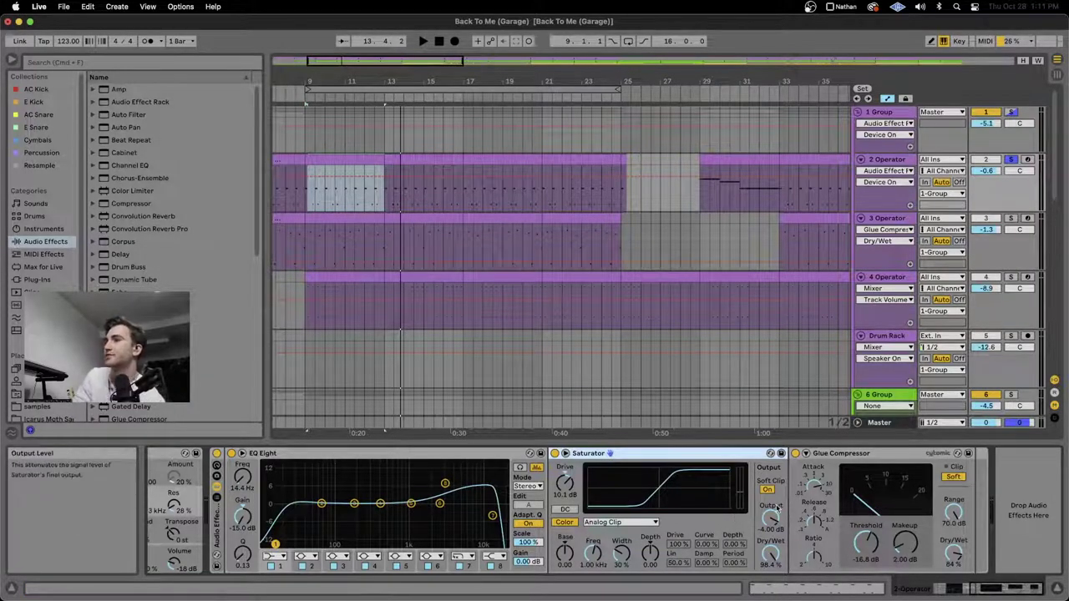
# Step: Solo the 3 Operator track, select its clip starting at bar 9 and start playback
pyautogui.hscroll(-1, 774, 509)
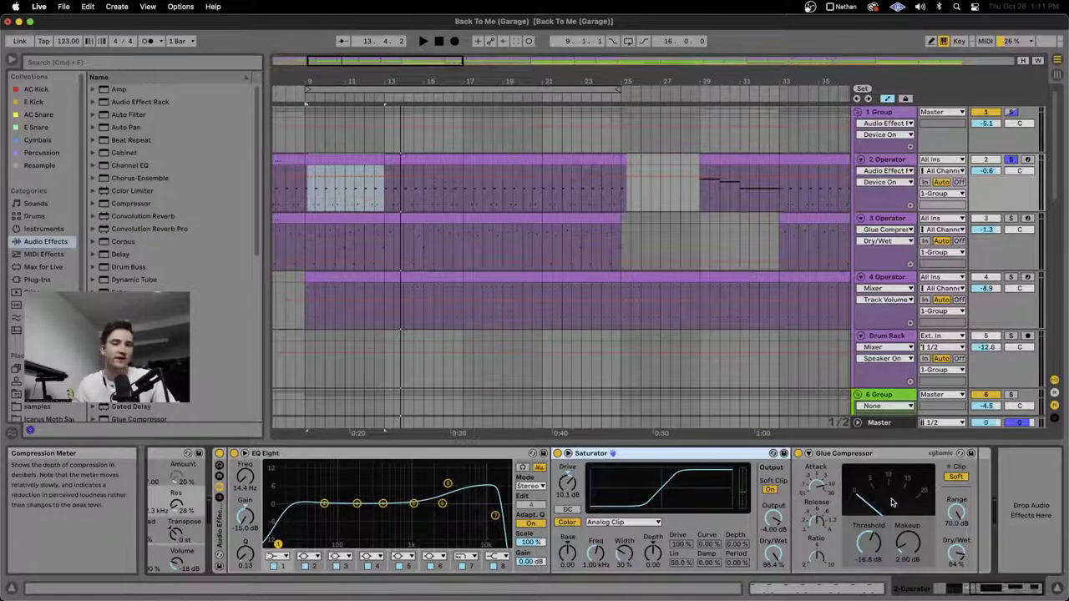
pyautogui.hscroll(-10, 864, 492)
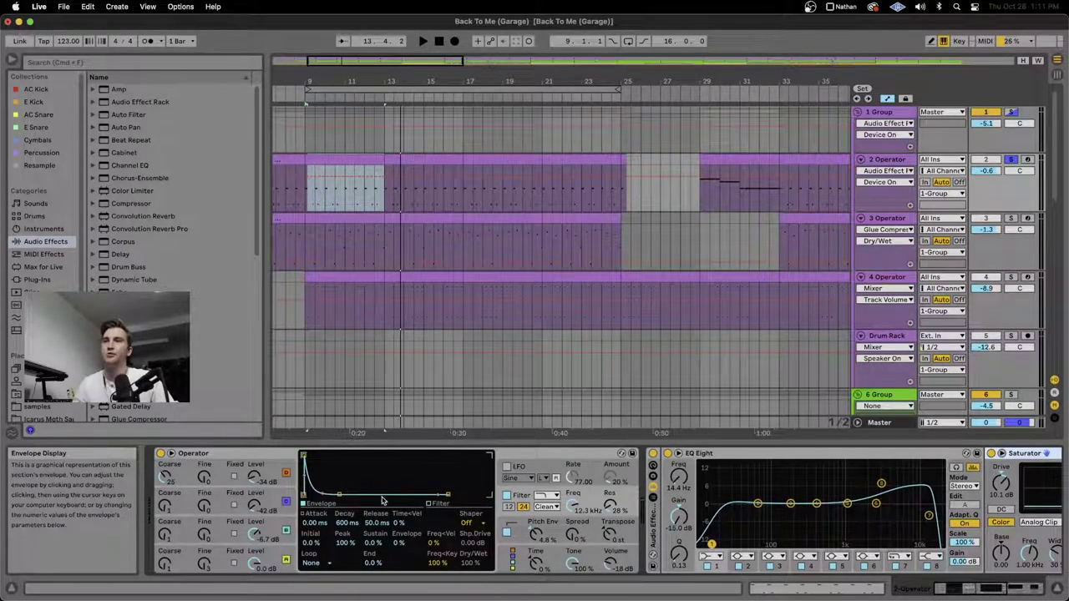
pyautogui.click(1010, 219)
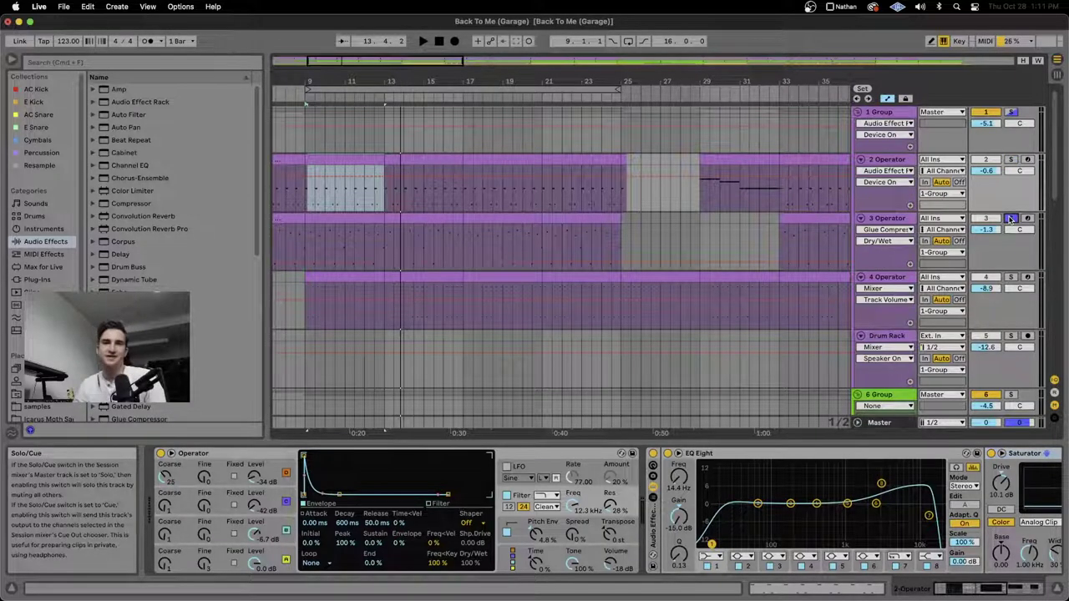
pyautogui.click(331, 222)
pyautogui.press('space')
# Step: Examine the envelopes of 3 Operator's four oscillators during playback, then show the waveform editor for oscillator A
pyautogui.click(267, 523)
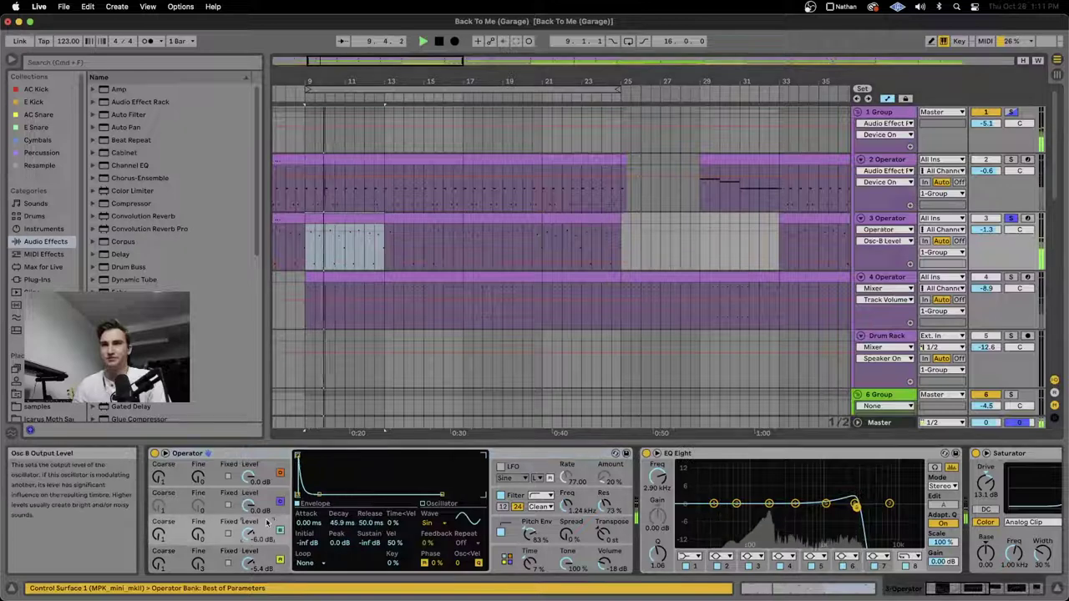
pyautogui.click(268, 497)
pyautogui.click(267, 469)
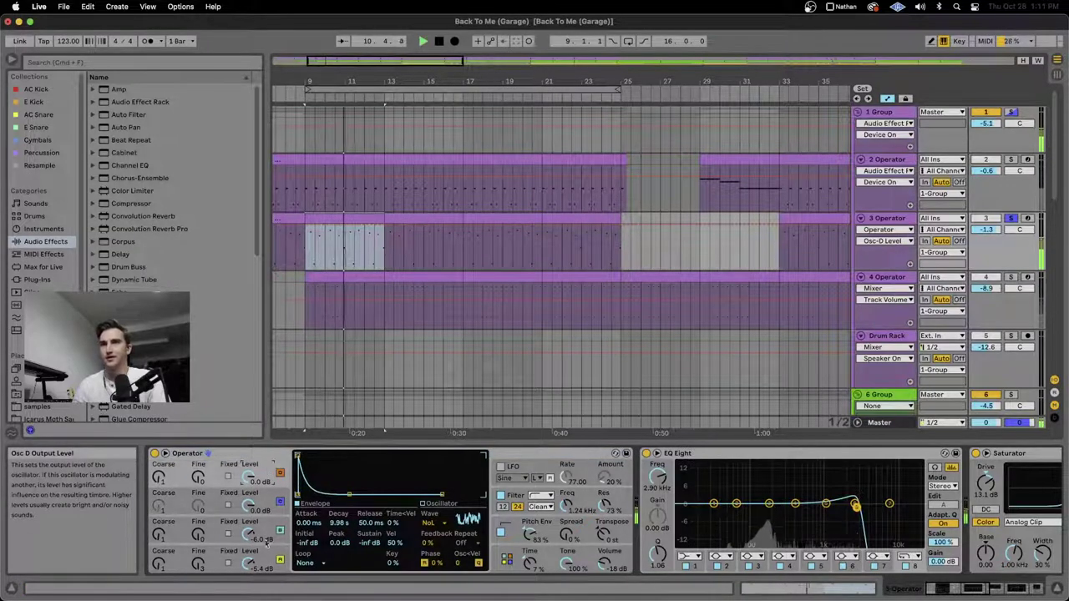
pyautogui.click(288, 502)
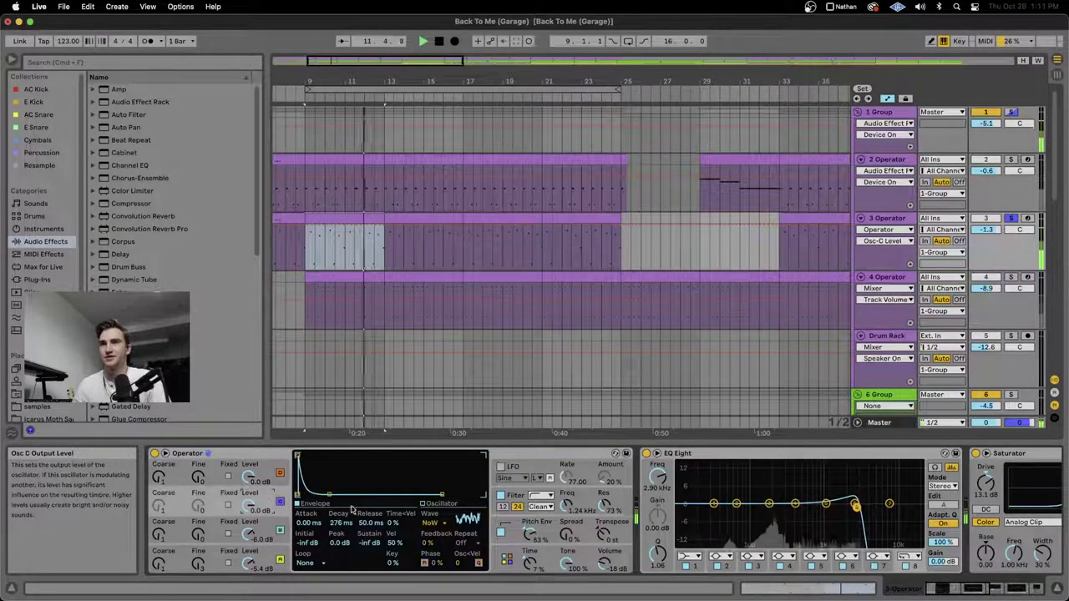
pyautogui.click(272, 533)
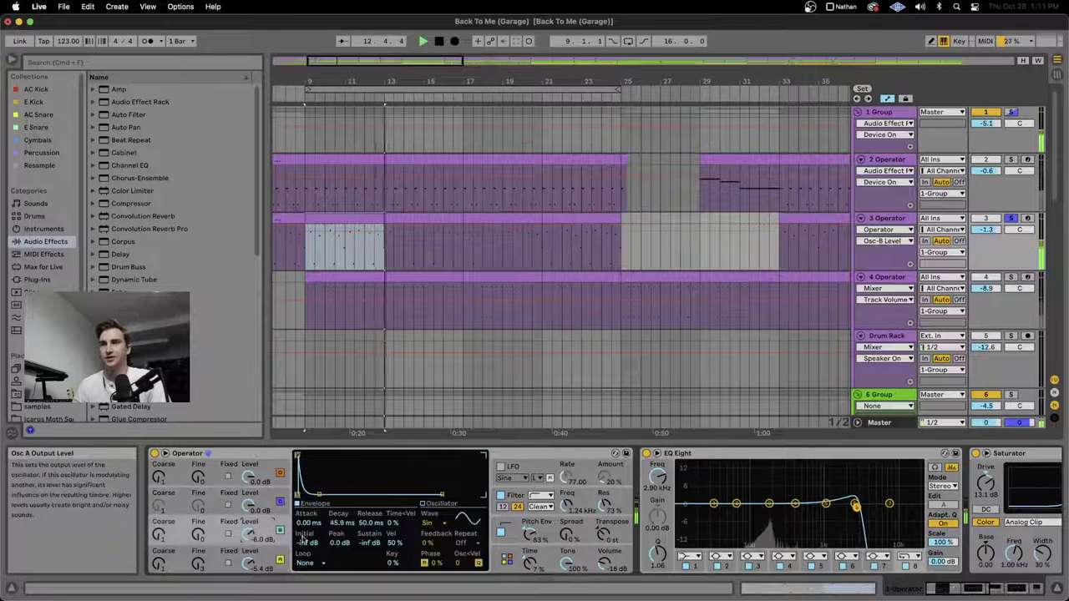
pyautogui.click(269, 560)
pyautogui.click(424, 503)
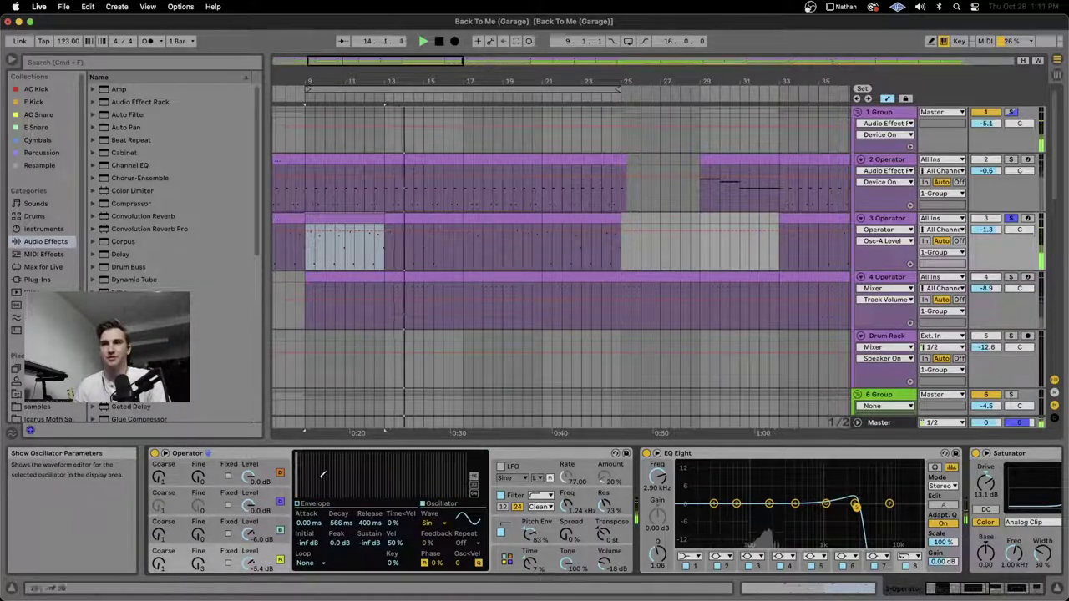
# Step: Show Operator's global settings on 3 Operator to examine the oscillator algorithm and modulation routing
pyautogui.click(506, 565)
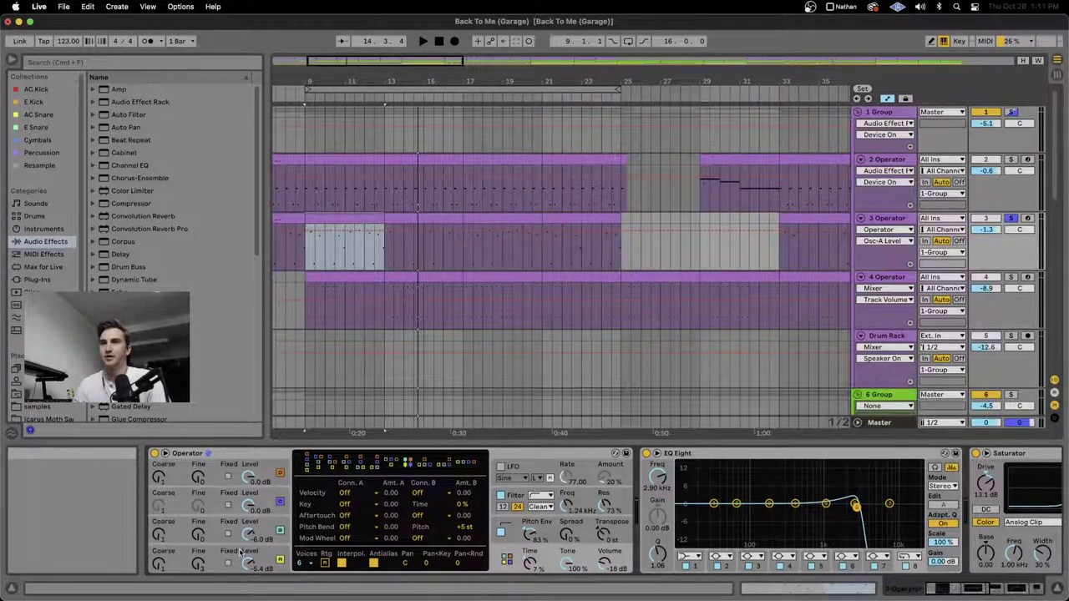
pyautogui.click(513, 538)
pyautogui.click(508, 557)
# Step: Play the 3 Operator clip with oscillators C and D off, then with A and B off, and re-enable all four oscillators
pyautogui.click(280, 482)
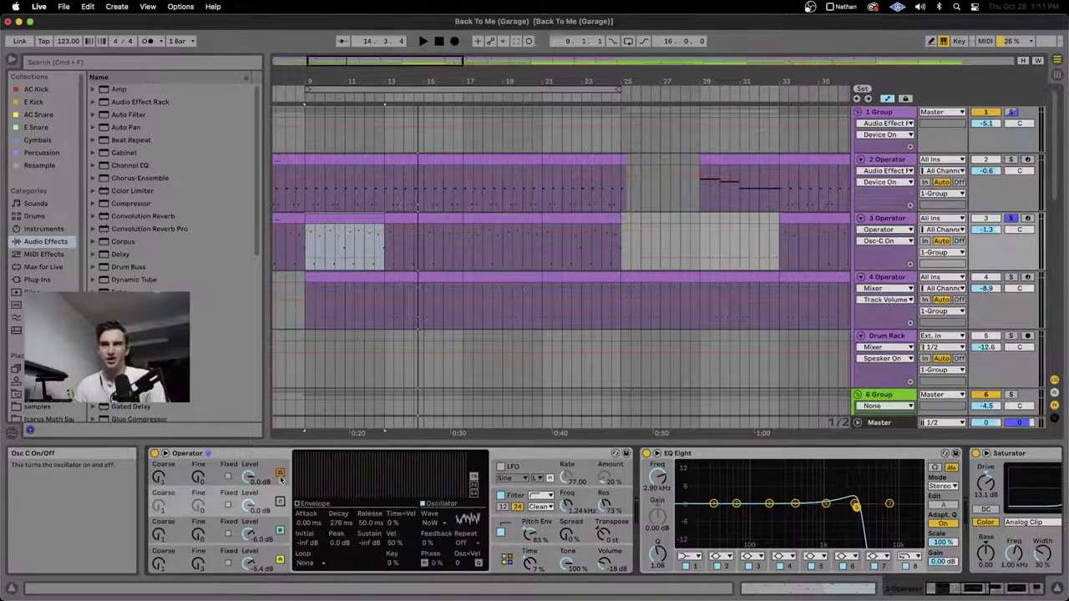
pyautogui.press('space')
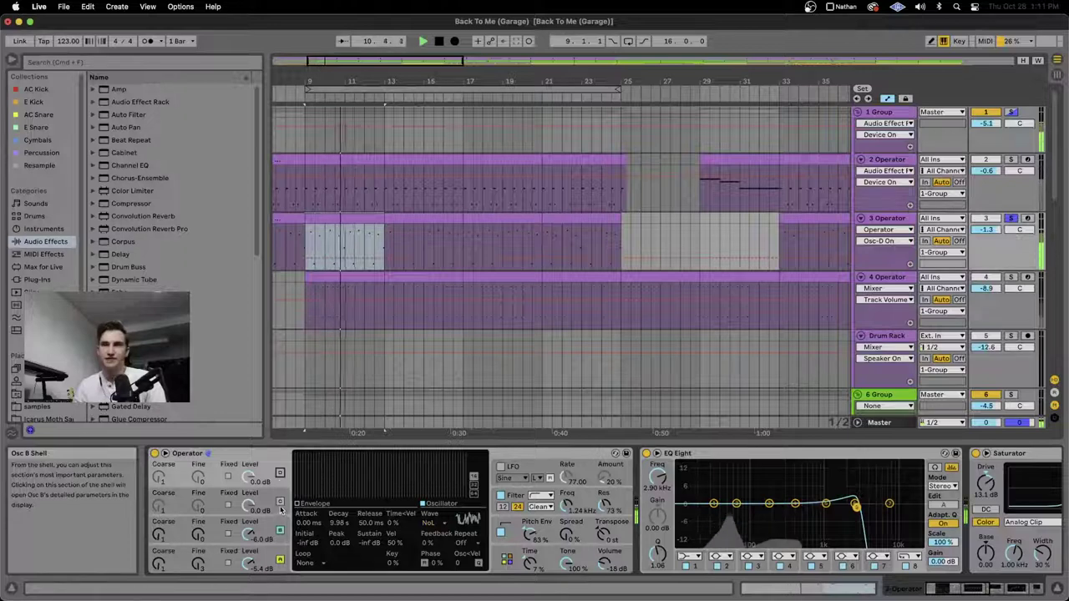
pyautogui.click(280, 529)
pyautogui.click(279, 558)
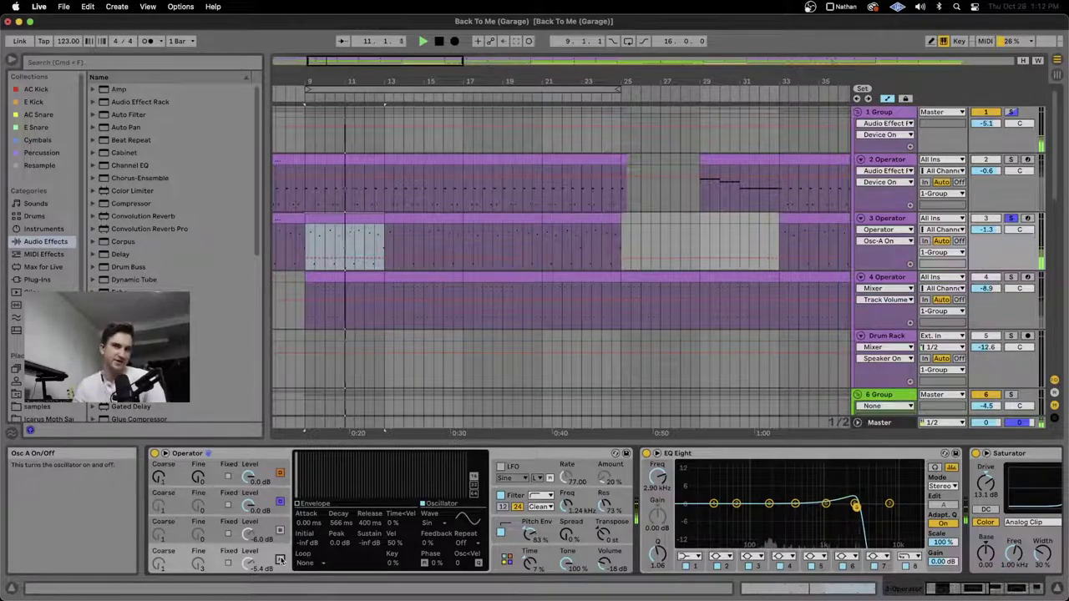
pyautogui.click(279, 559)
pyautogui.click(279, 529)
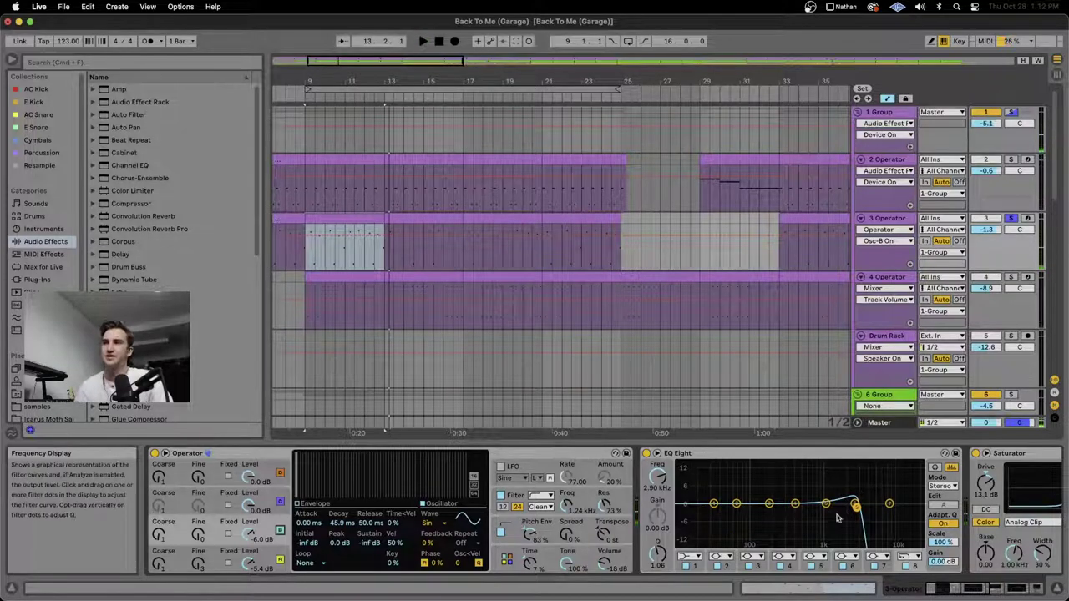
# Step: Play a short passage of 3 Operator while examining the first EQ Eight's curve, then stop
pyautogui.press('space')
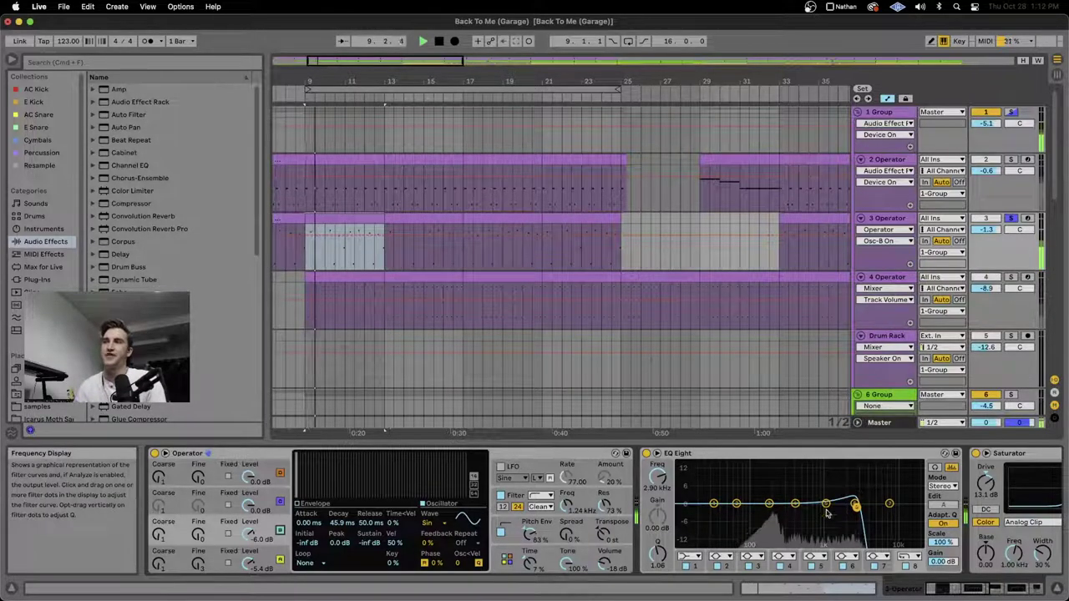
pyautogui.press('space')
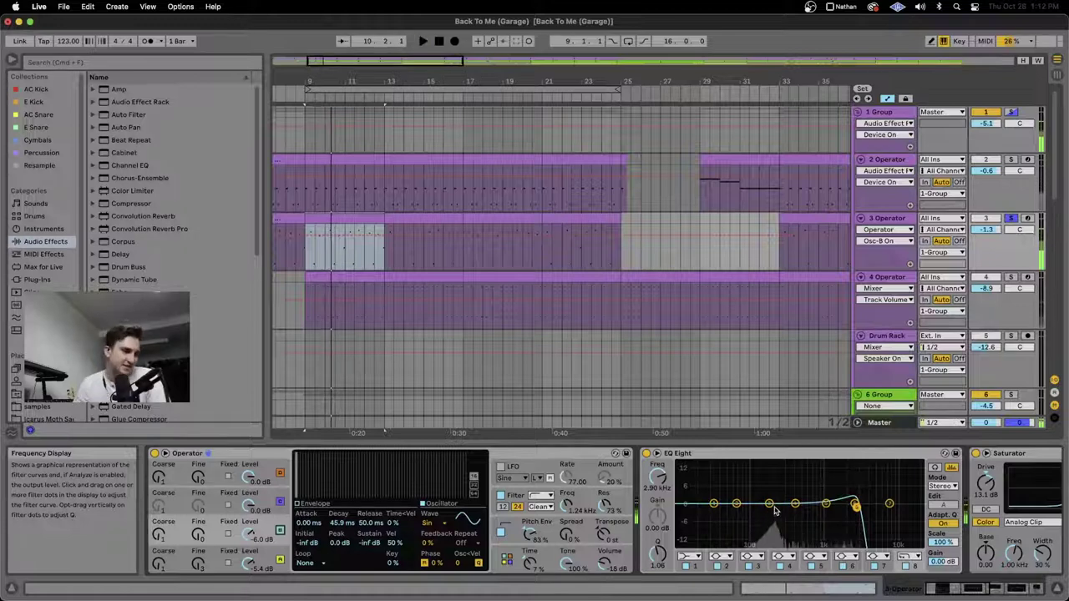
pyautogui.hscroll(2, 775, 511)
pyautogui.hscroll(2, 775, 511)
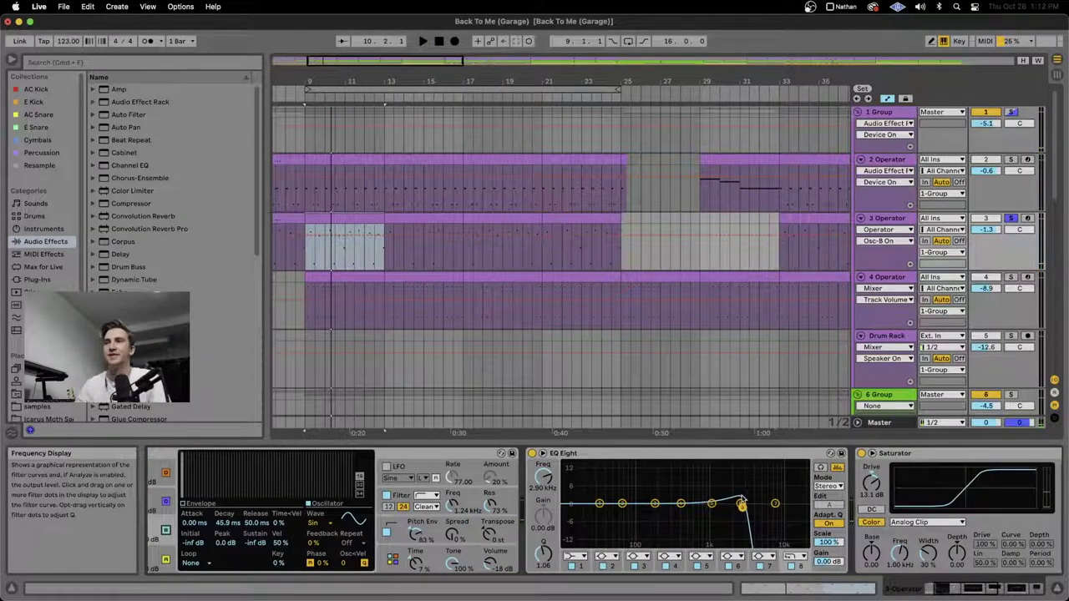
# Step: Bypass both EQ Eights, Saturator and Glue Compressor on 3 Operator and play the clip without effects
pyautogui.click(531, 453)
pyautogui.press('space')
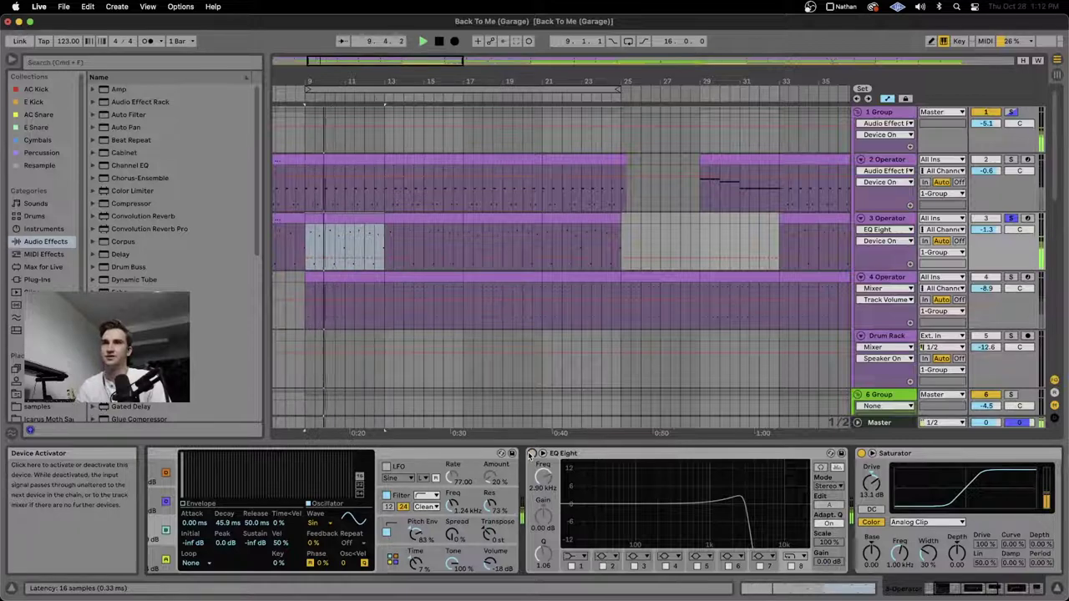
pyautogui.press('v')
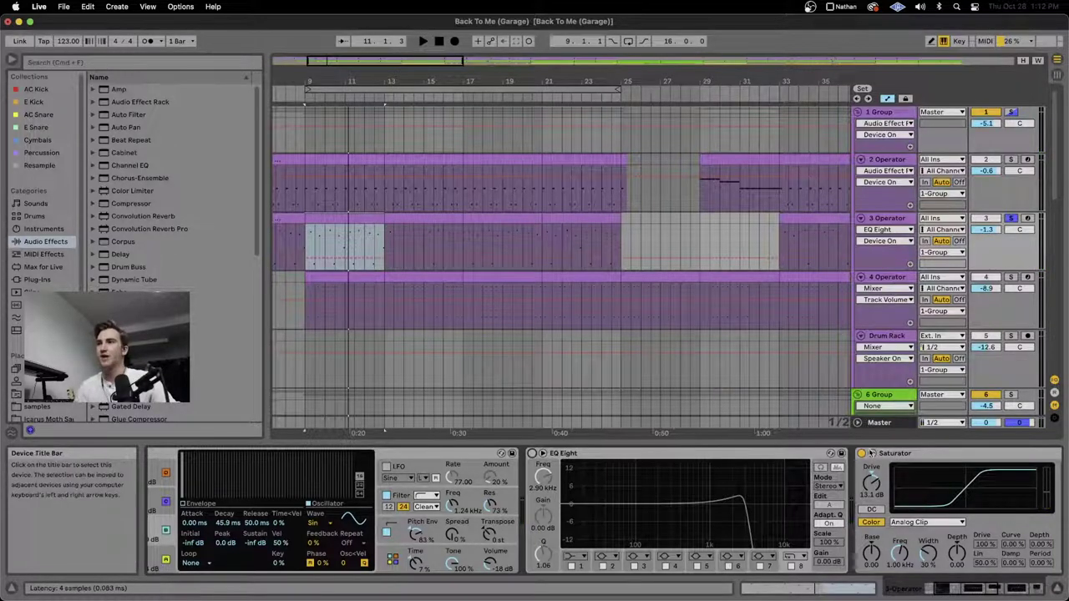
pyautogui.click(698, 426)
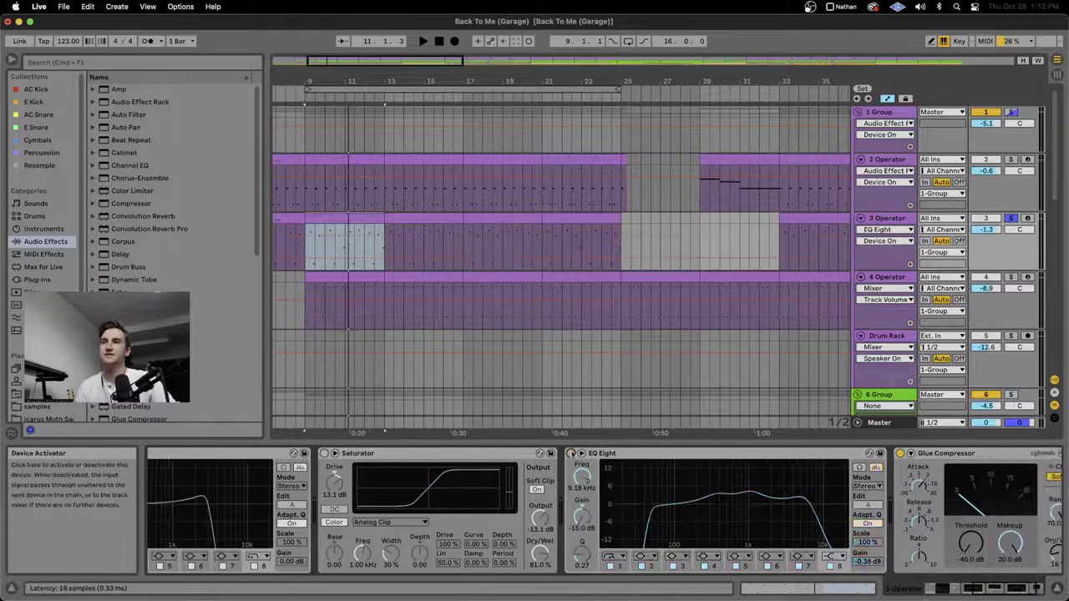
pyautogui.click(900, 453)
pyautogui.press('space')
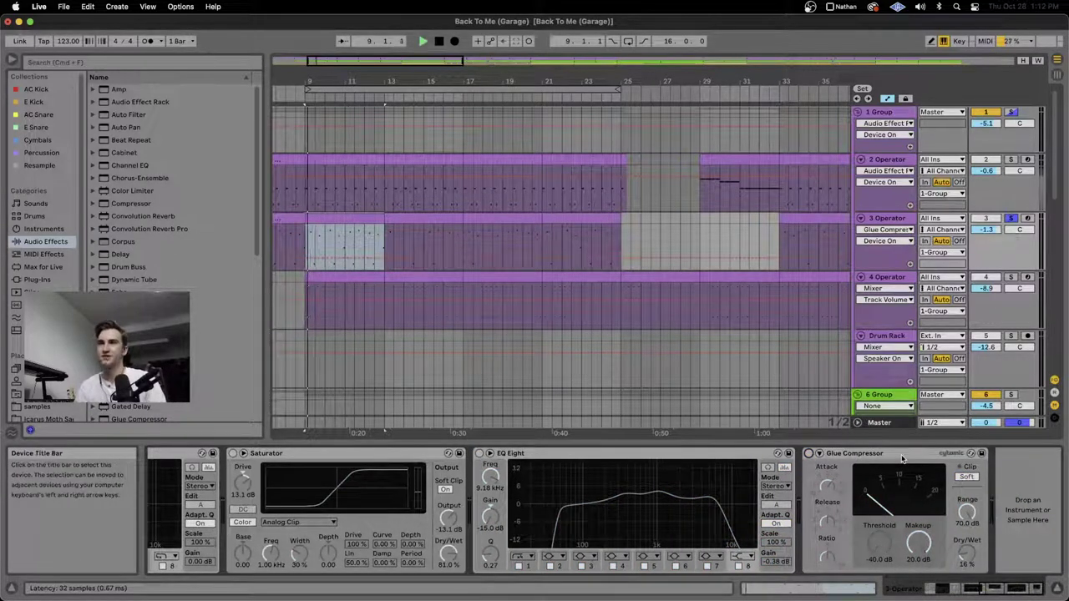
# Step: Examine the filter and pitch envelope settings of the Operator instrument on 3 Operator
pyautogui.hscroll(-10, 638, 503)
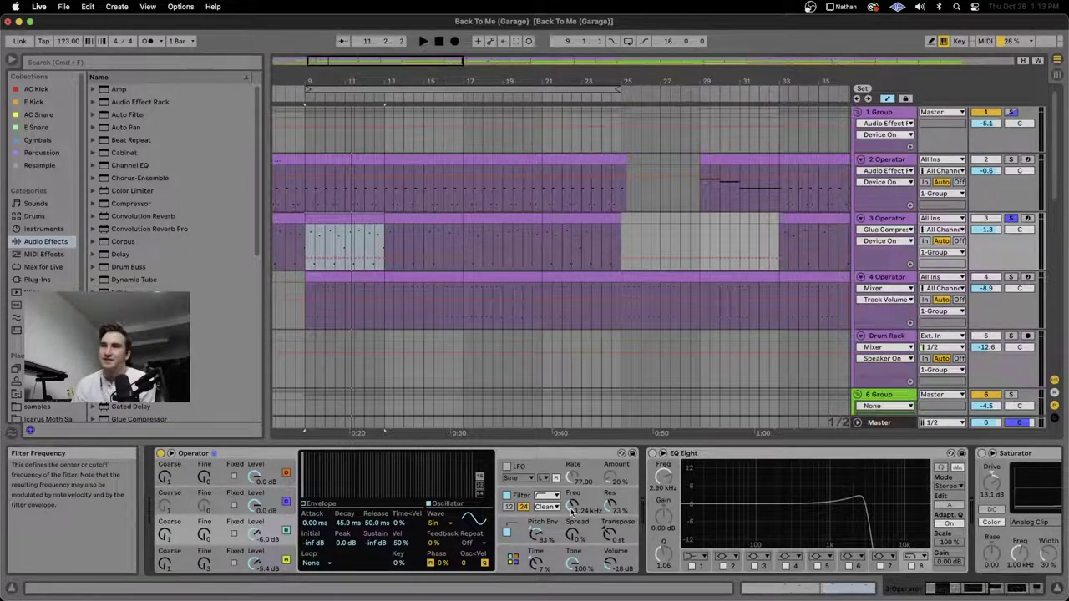
pyautogui.hscroll(3, 573, 501)
pyautogui.hscroll(-3, 572, 501)
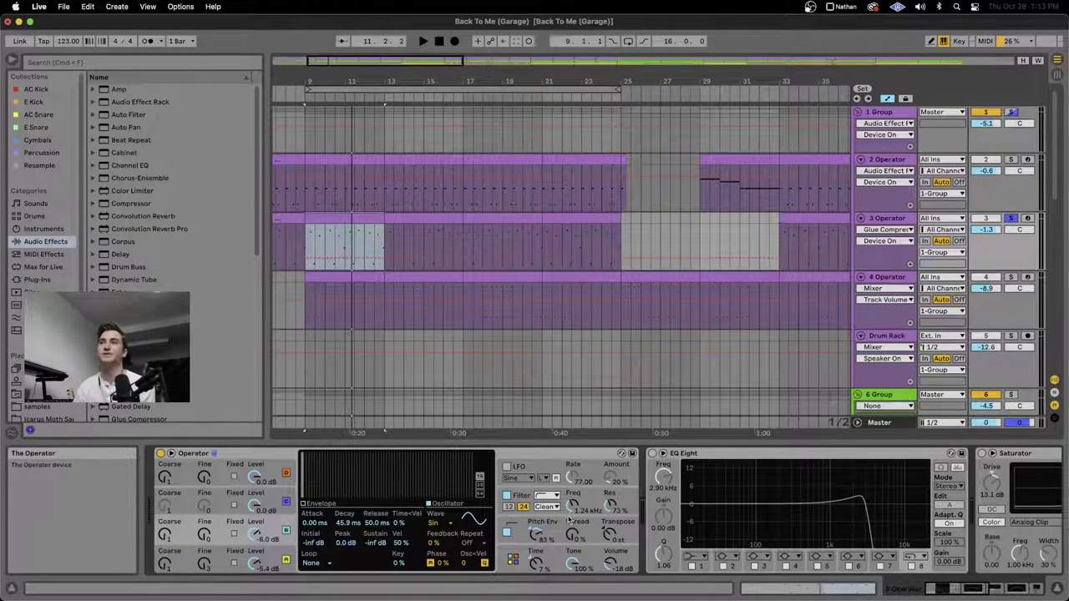
# Step: Re-enable the first EQ Eight, Saturator, second EQ Eight and Glue Compressor on 3 Operator
pyautogui.hscroll(3, 504, 497)
pyautogui.hscroll(5, 504, 497)
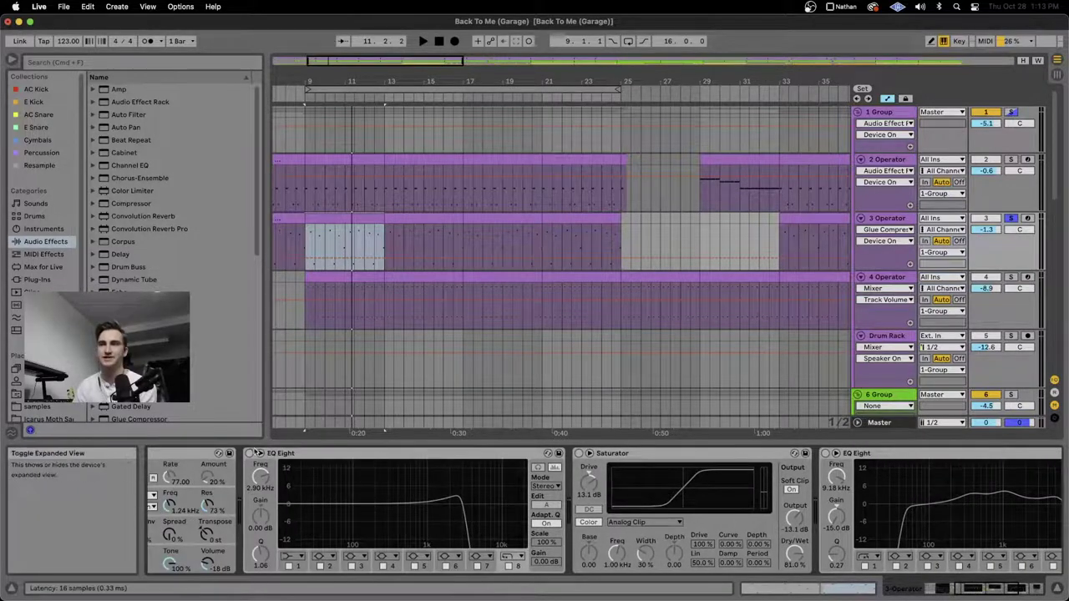
pyautogui.click(248, 453)
pyautogui.click(577, 458)
pyautogui.click(578, 453)
pyautogui.hscroll(4, 577, 501)
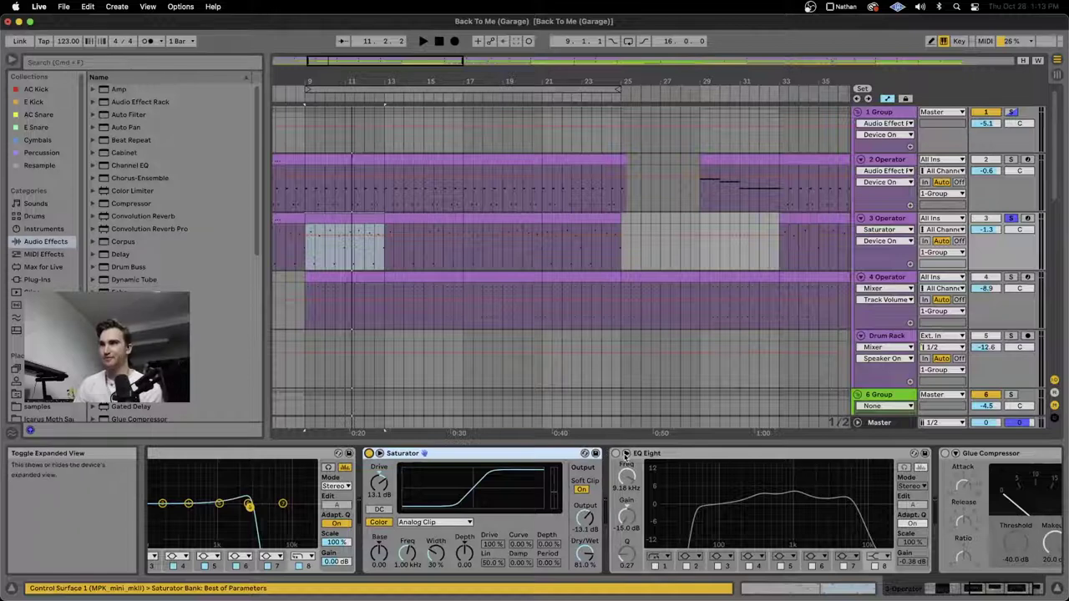
pyautogui.click(615, 453)
pyautogui.hscroll(2, 701, 494)
pyautogui.hscroll(-4, 701, 494)
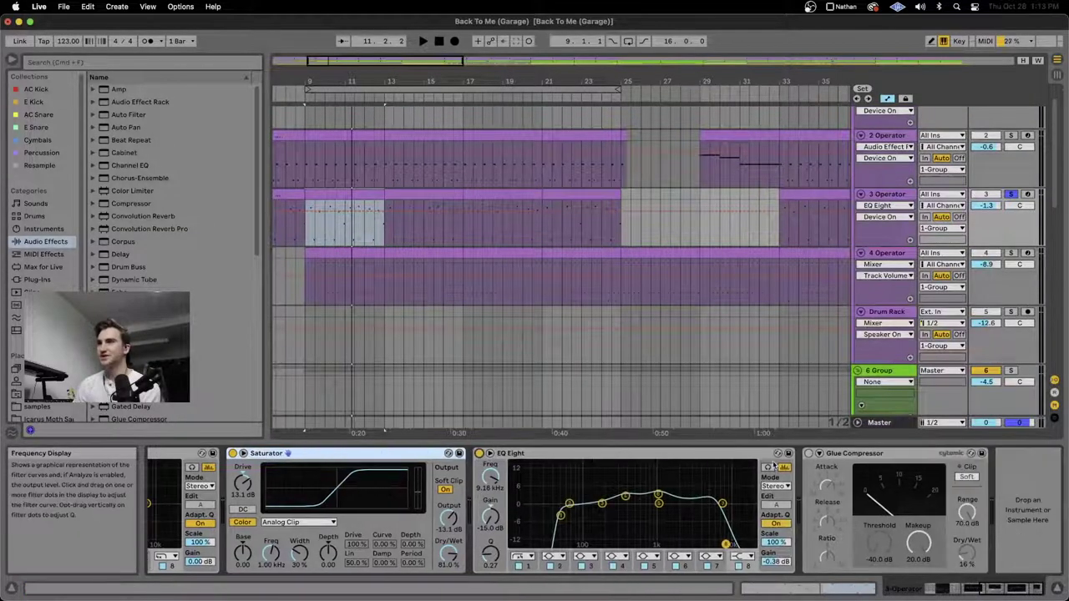
# Step: Play 3 Operator with its effects enabled and review the chain from the first EQ Eight to the Glue Compressor
pyautogui.hscroll(-10, 318, 501)
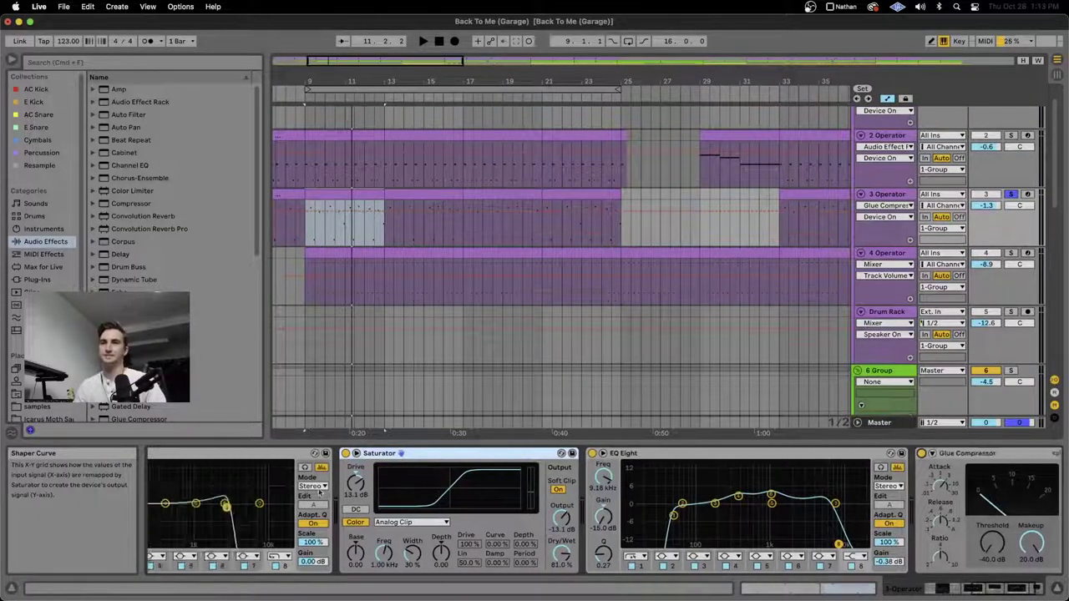
pyautogui.press('space')
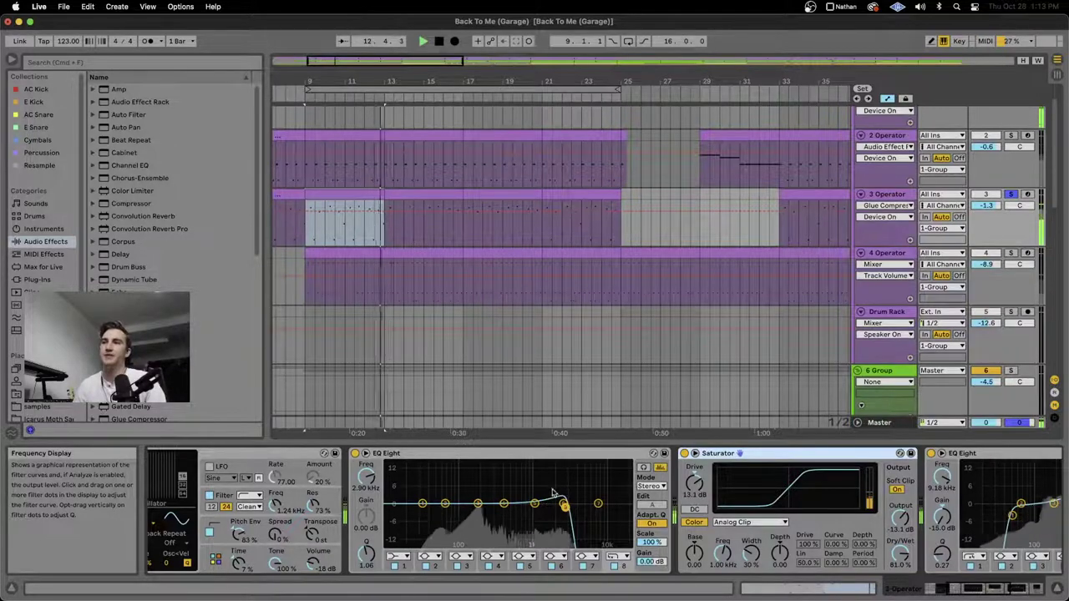
pyautogui.hscroll(5, 584, 505)
pyautogui.hscroll(5, 590, 506)
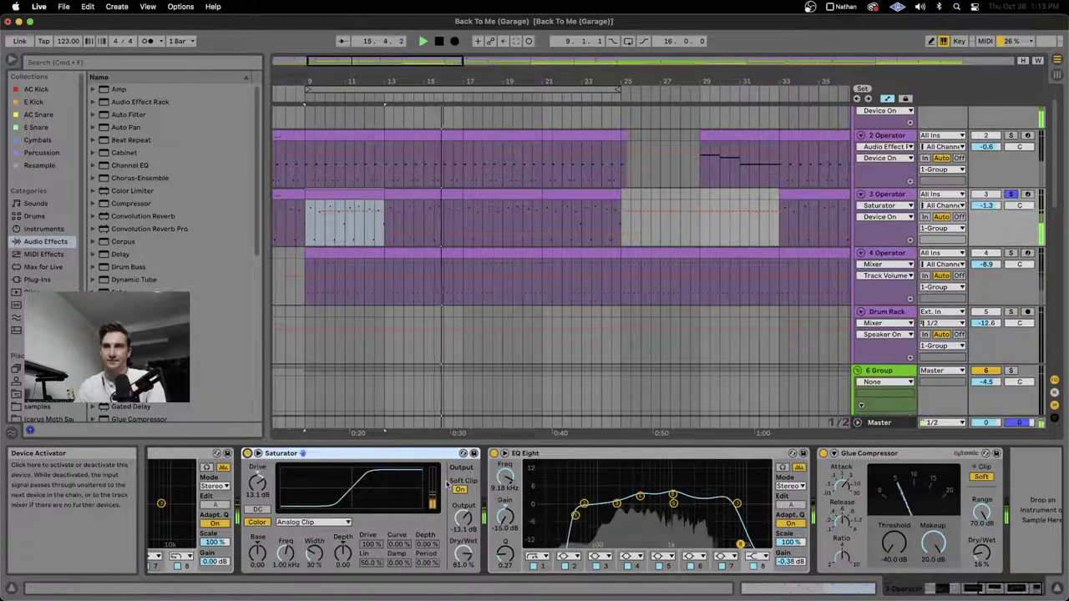
pyautogui.hscroll(1, 576, 495)
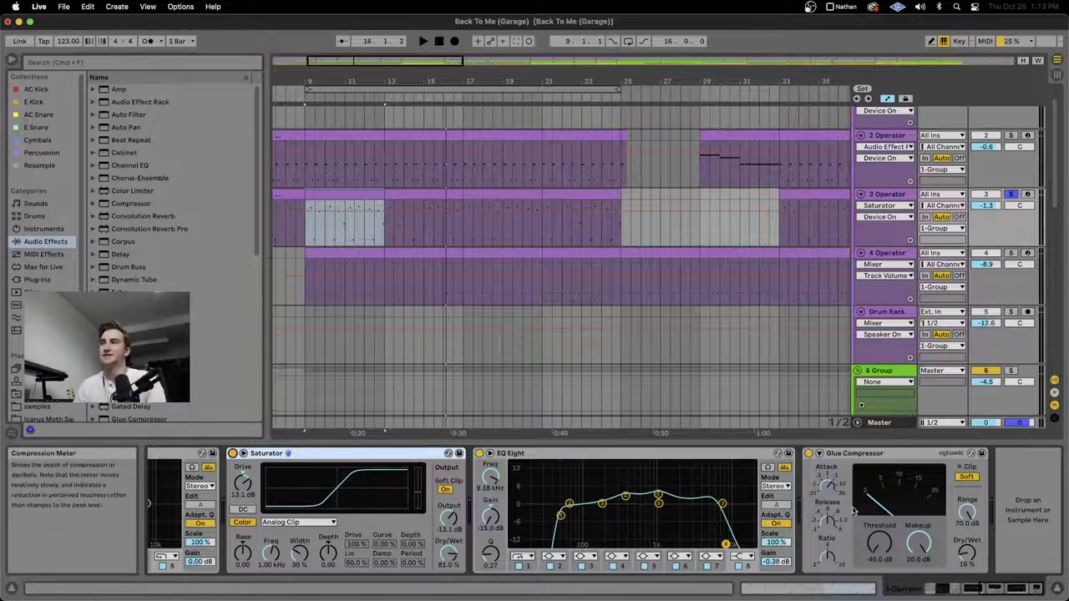
# Step: Open the 3 Operator clip at bar 9 in an enlarged MIDI note editor and select its first note, E1
pyautogui.click(896, 136)
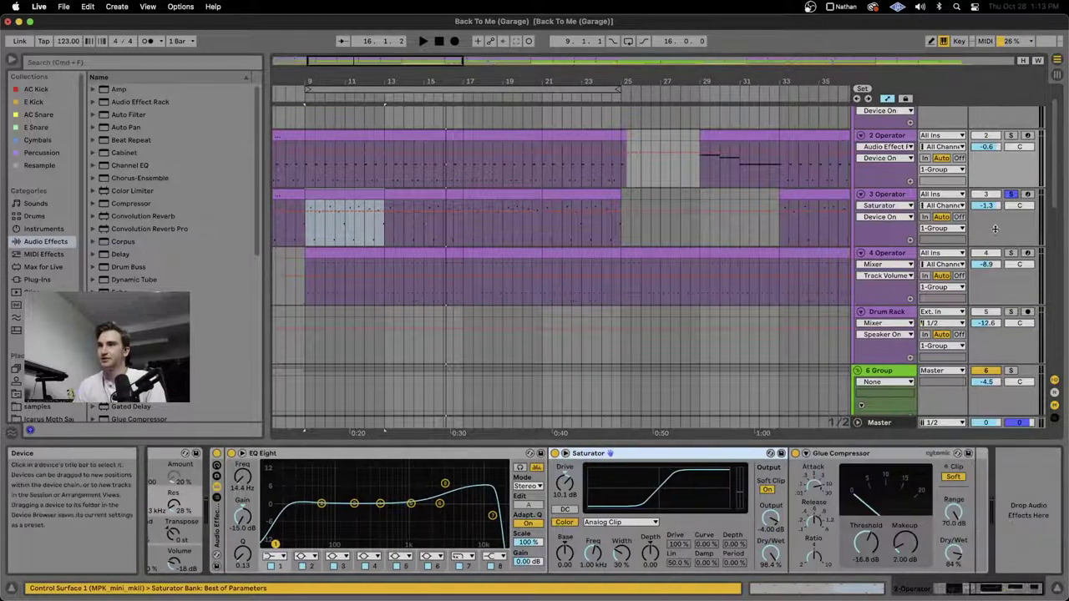
pyautogui.click(900, 196)
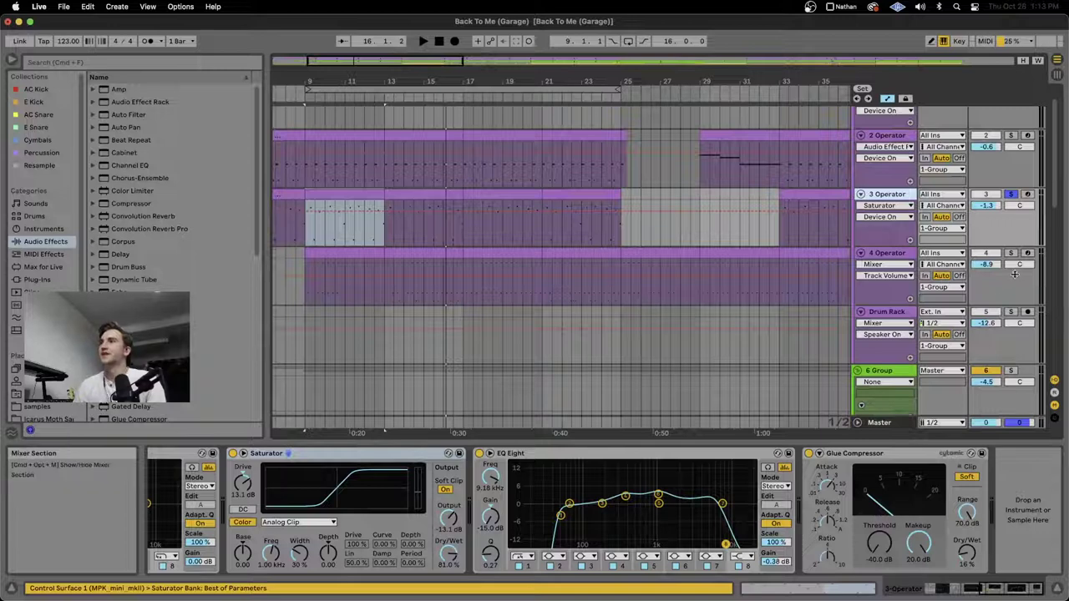
pyautogui.doubleClick(372, 205)
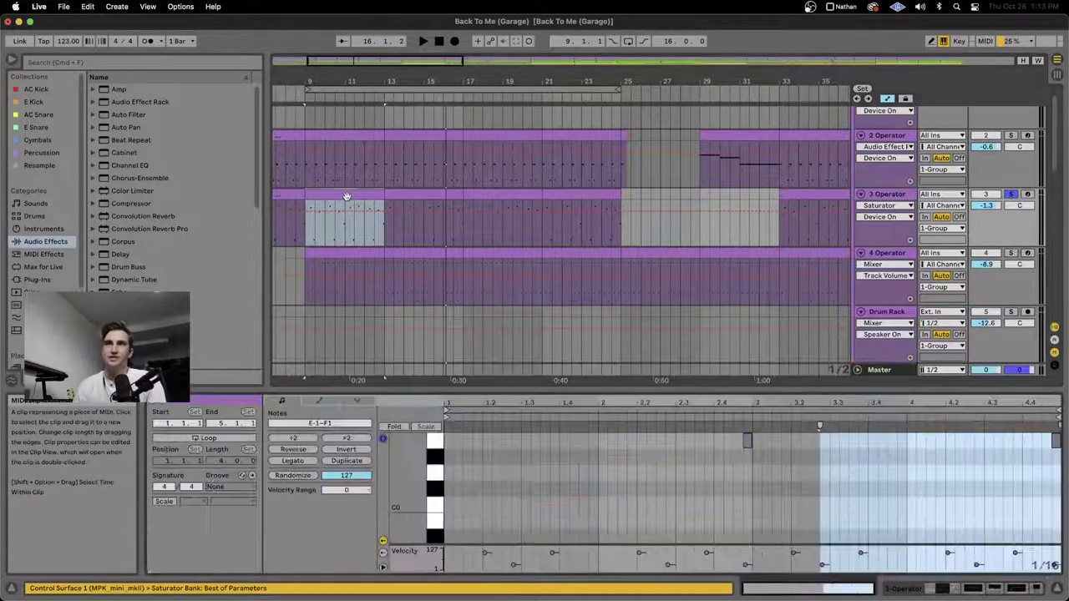
pyautogui.moveTo(531, 389); pyautogui.dragTo(531, 209)
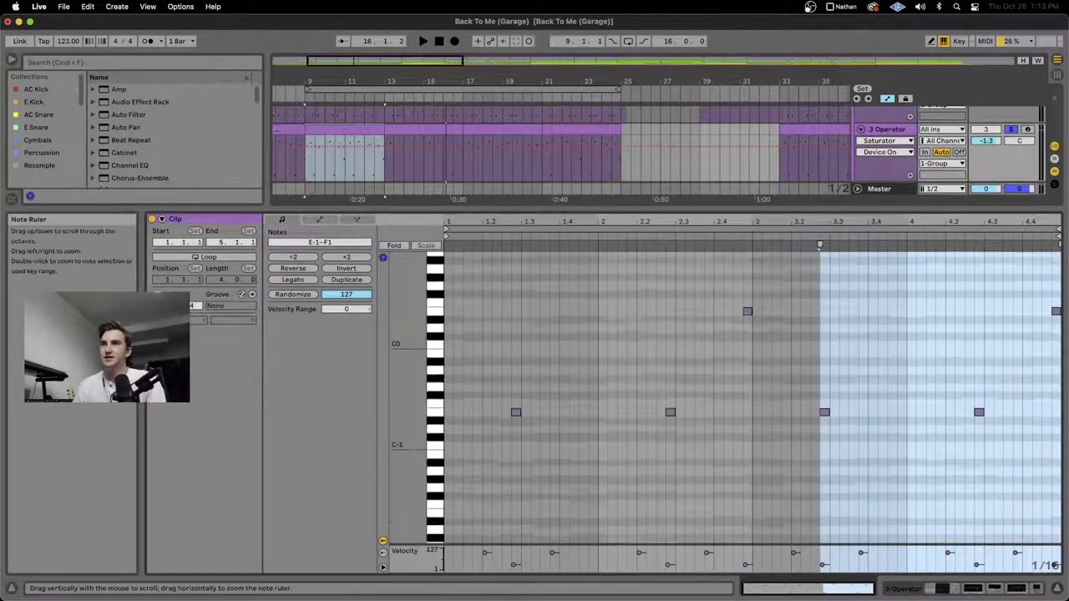
pyautogui.click(553, 380)
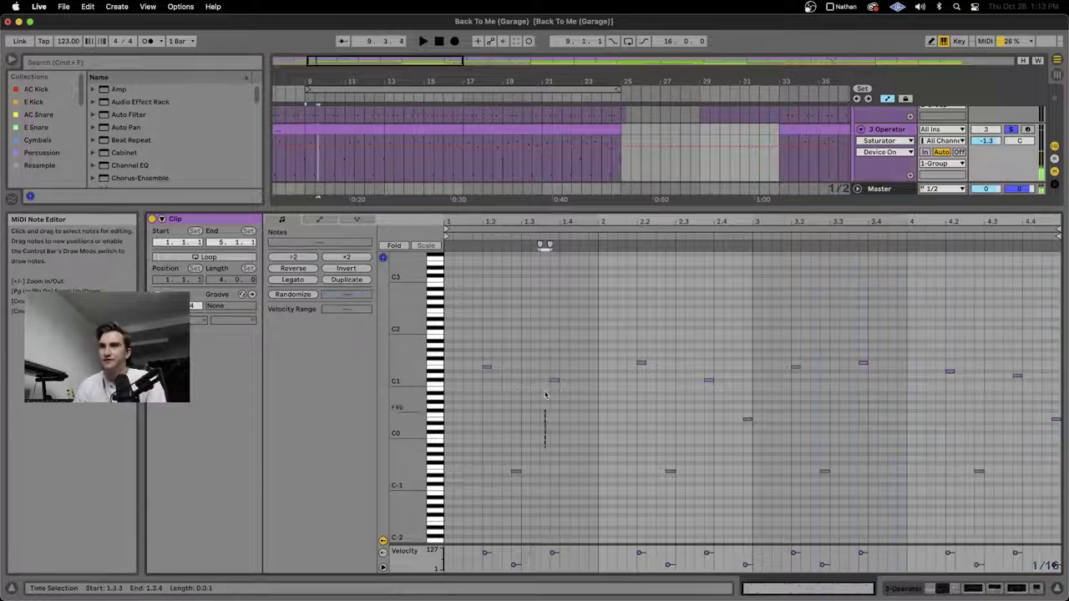
pyautogui.moveTo(535, 346); pyautogui.dragTo(444, 403)
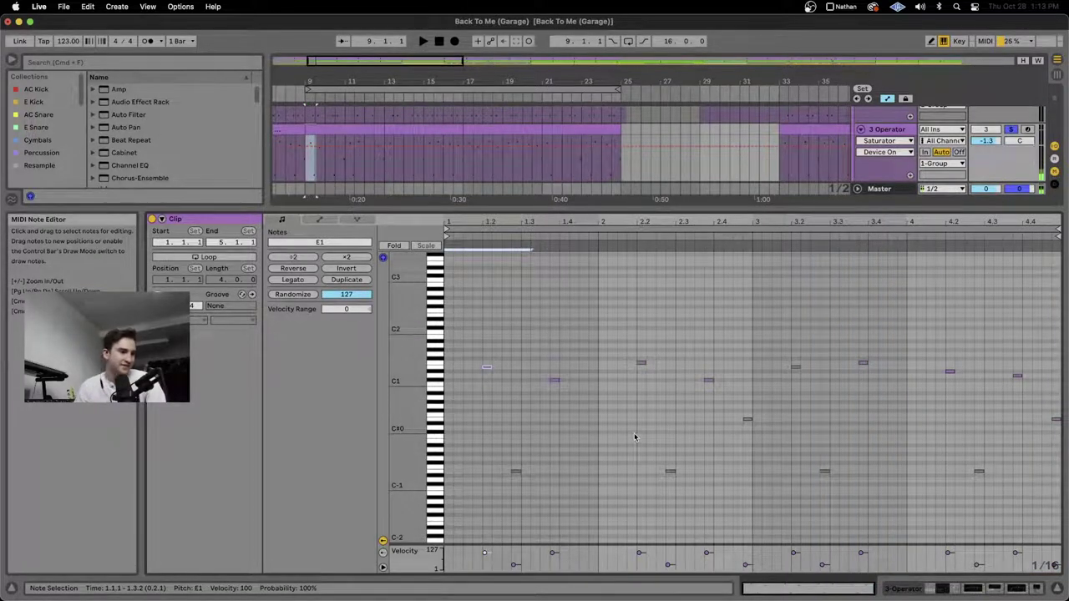
# Step: Survey the 3 Operator note pattern and return to its devices to show the Fixed setting of Operator's oscillator B
pyautogui.moveTo(451, 451); pyautogui.dragTo(447, 355)
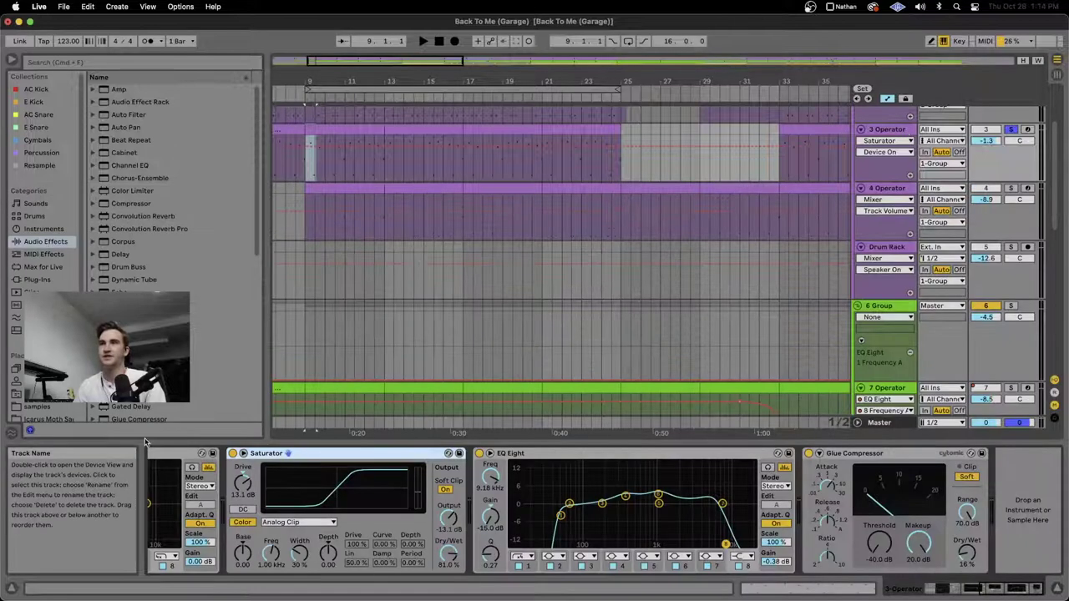
pyautogui.hscroll(-3, 186, 526)
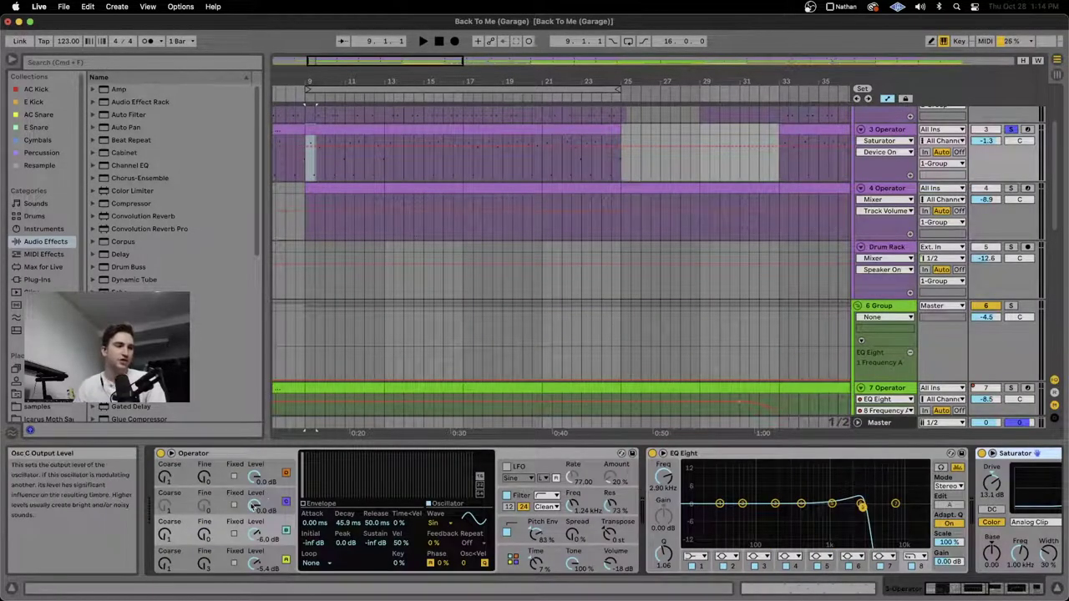
pyautogui.click(234, 536)
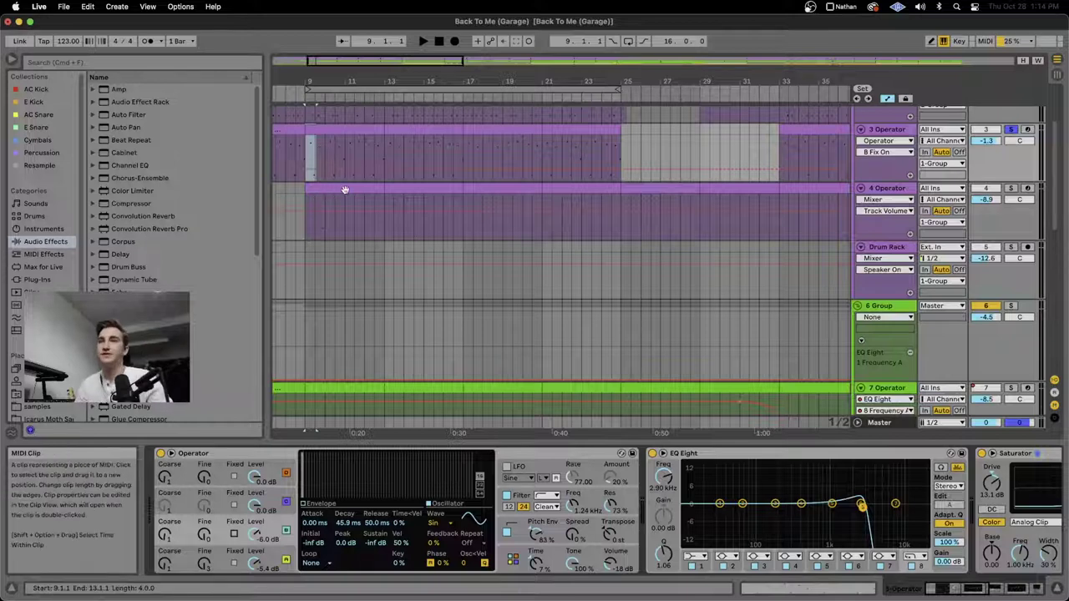
# Step: Solo the 4 Operator track, play it and display its devices
pyautogui.click(314, 208)
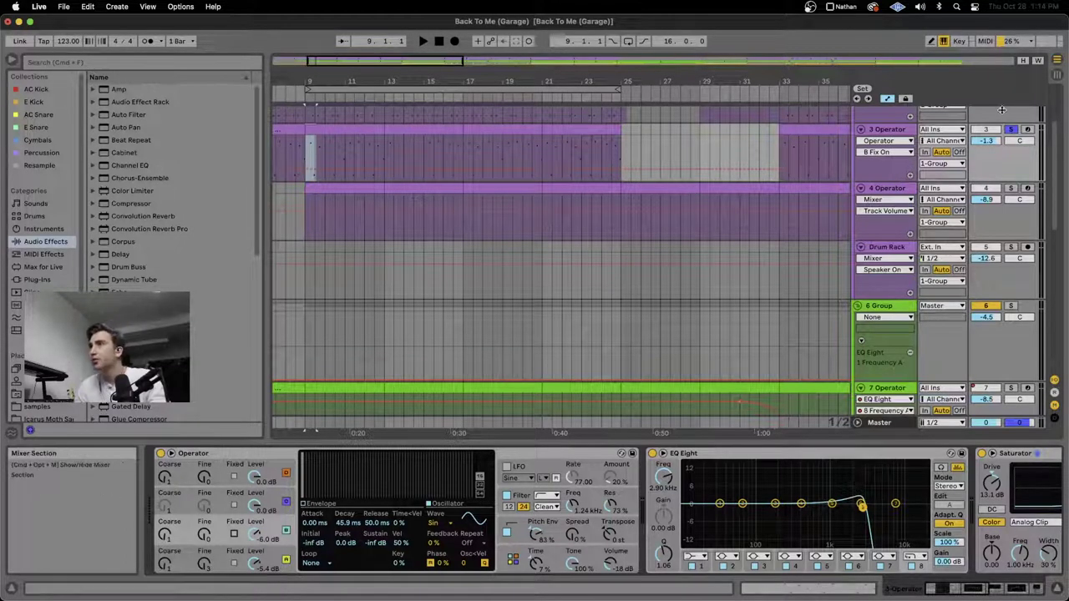
pyautogui.press('space')
pyautogui.click(900, 190)
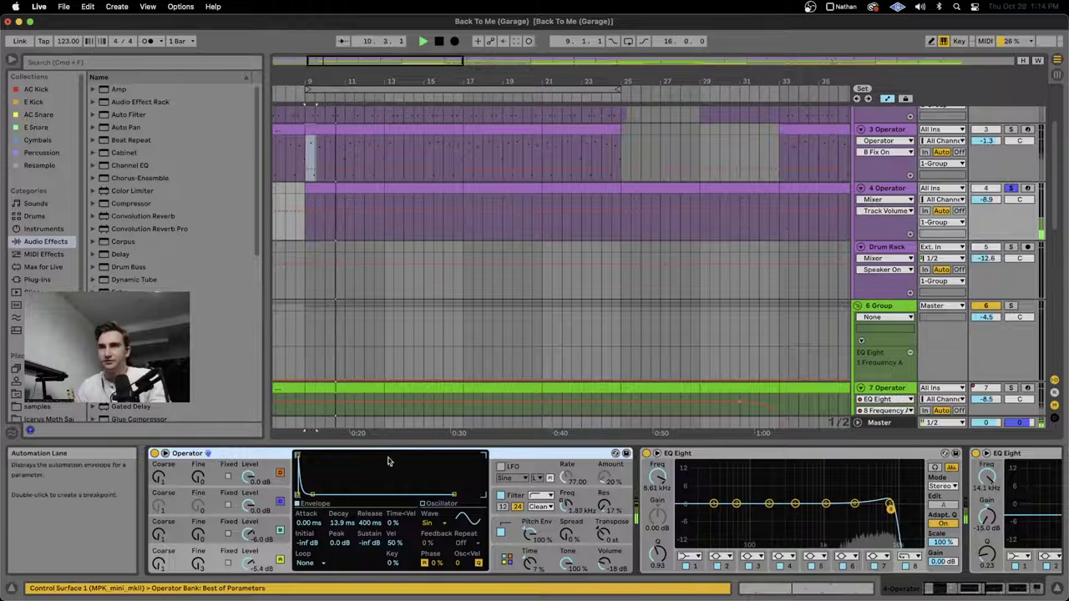
# Step: Compare the 4 Operator sound with oscillators C and D switched off and back on during playback
pyautogui.click(258, 505)
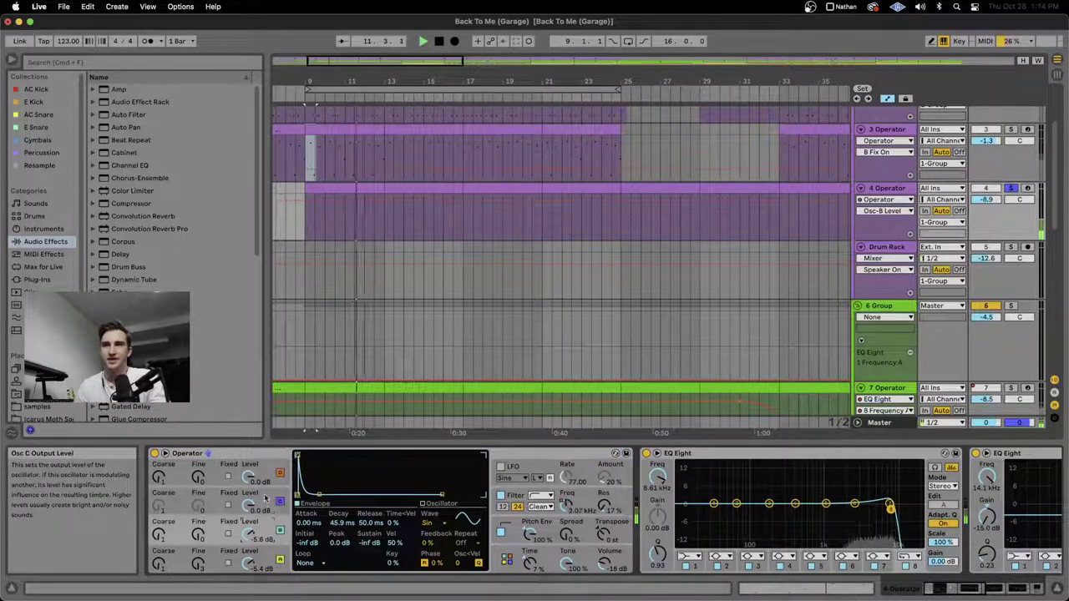
pyautogui.click(280, 474)
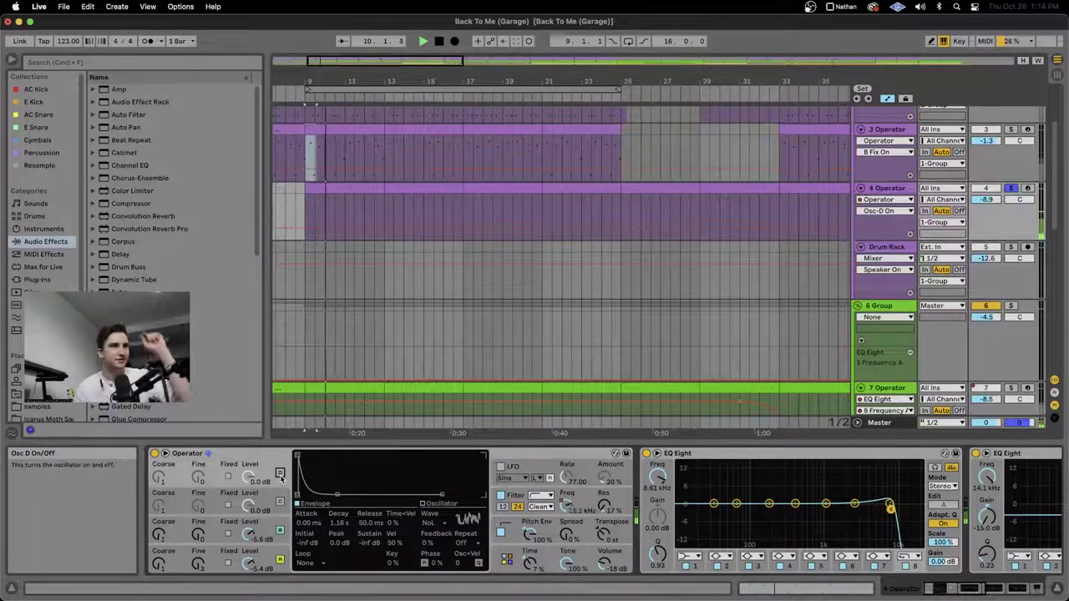
pyautogui.click(280, 474)
pyautogui.click(280, 502)
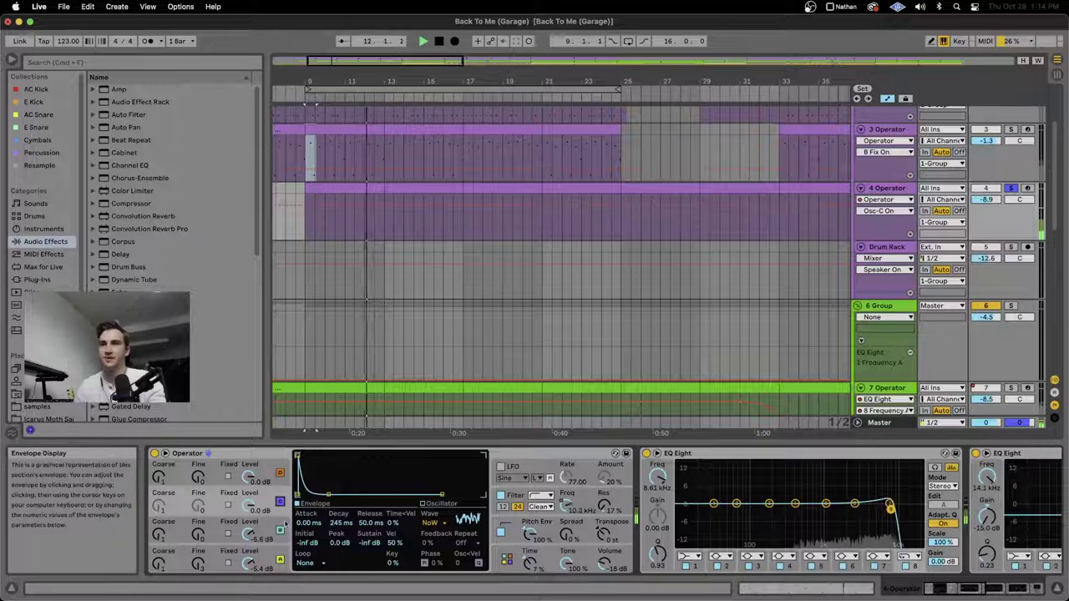
# Step: Show the Filter Freq automation on 4 Operator, listen to the filter movement and stop playback
pyautogui.click(584, 504)
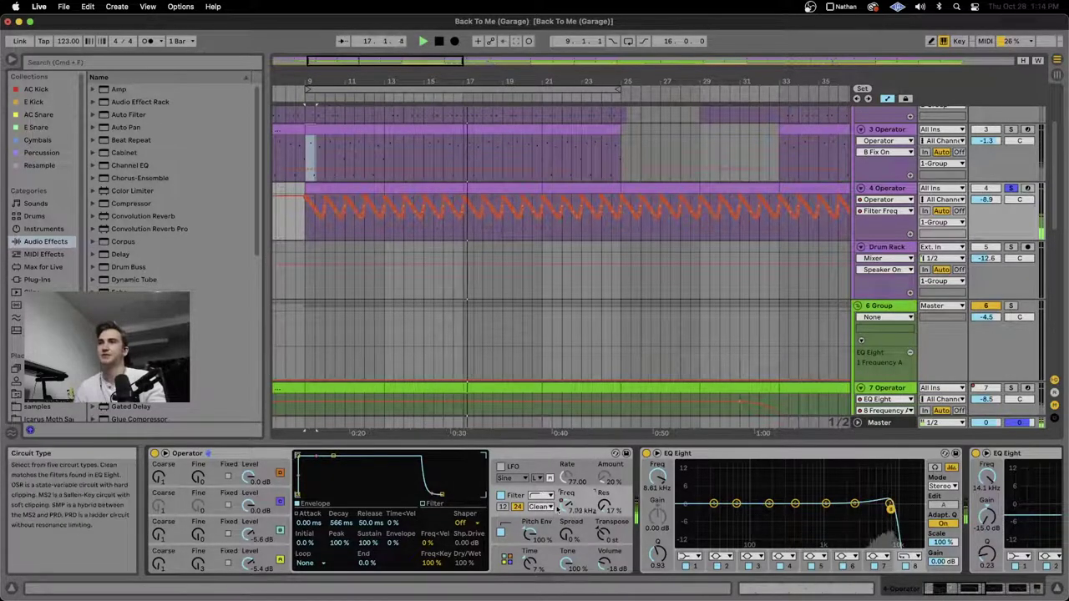
pyautogui.hscroll(5, 558, 510)
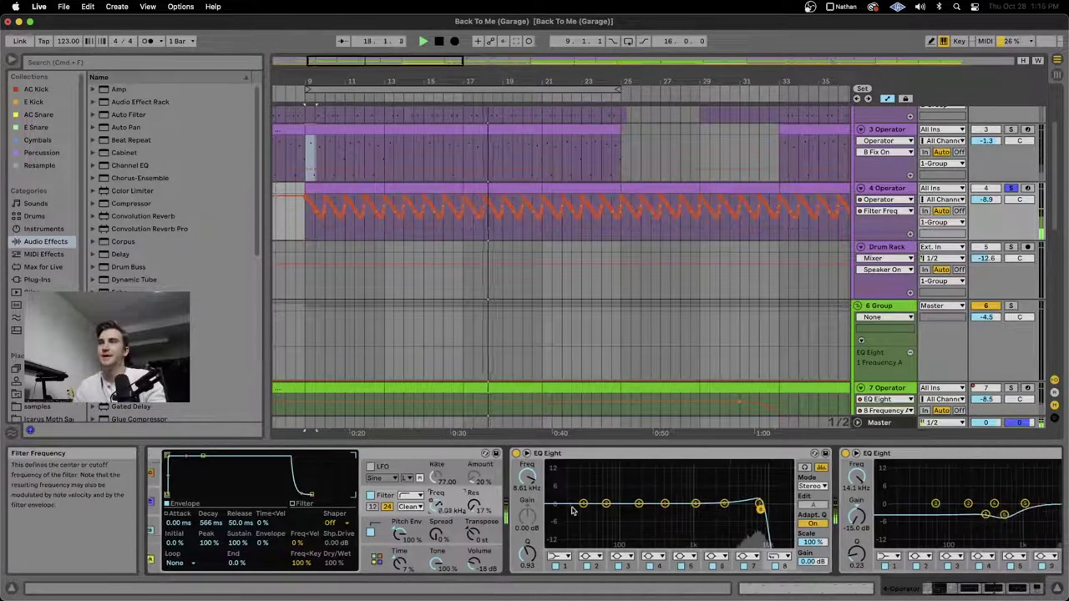
pyautogui.hscroll(-4, 571, 511)
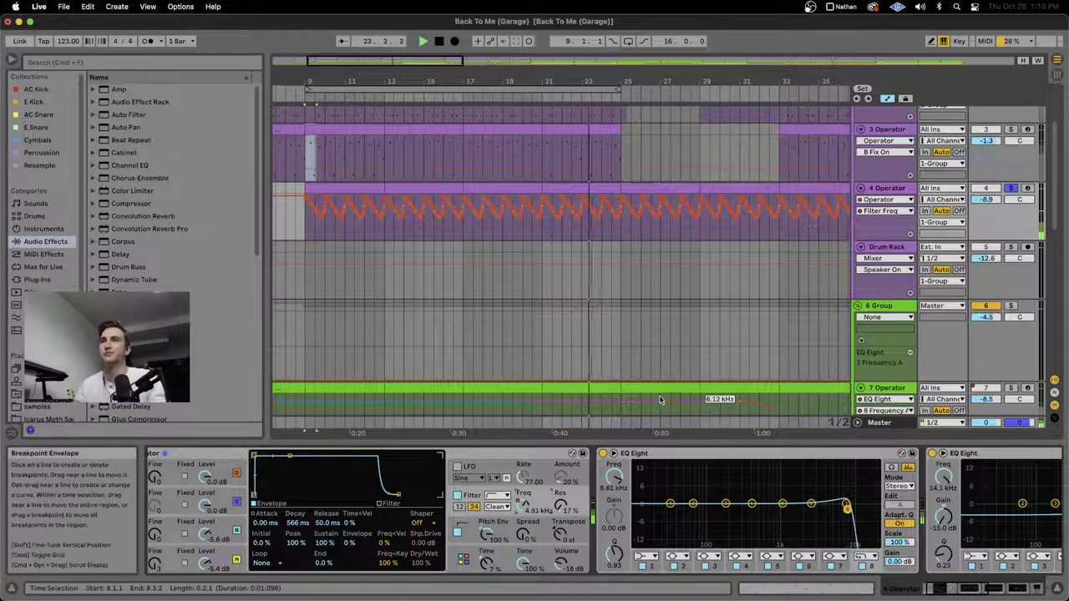
pyautogui.press('space')
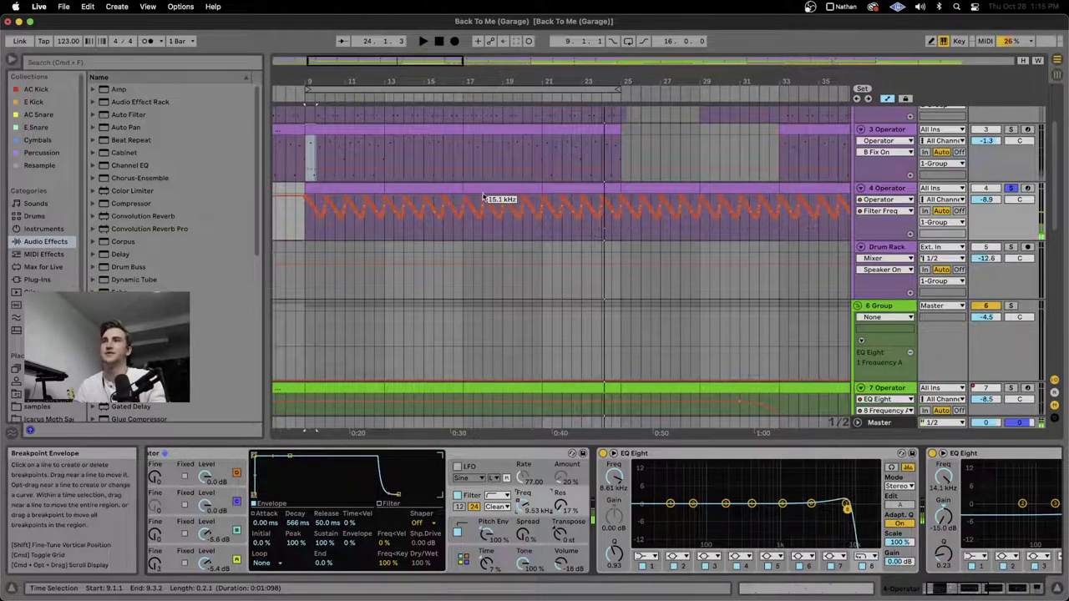
# Step: Open the 4 Operator clip at bar 17, examine its full note range and return to the device chain
pyautogui.doubleClick(497, 197)
pyautogui.scroll(4, 560, 459)
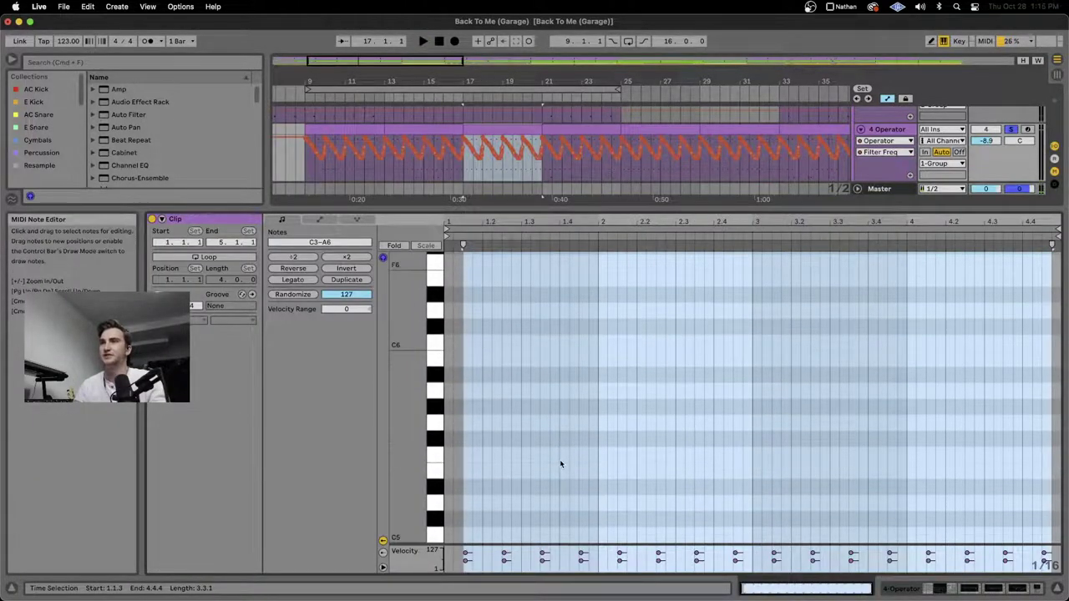
pyautogui.scroll(1, 490, 460)
pyautogui.moveTo(442, 452); pyautogui.dragTo(766, 429)
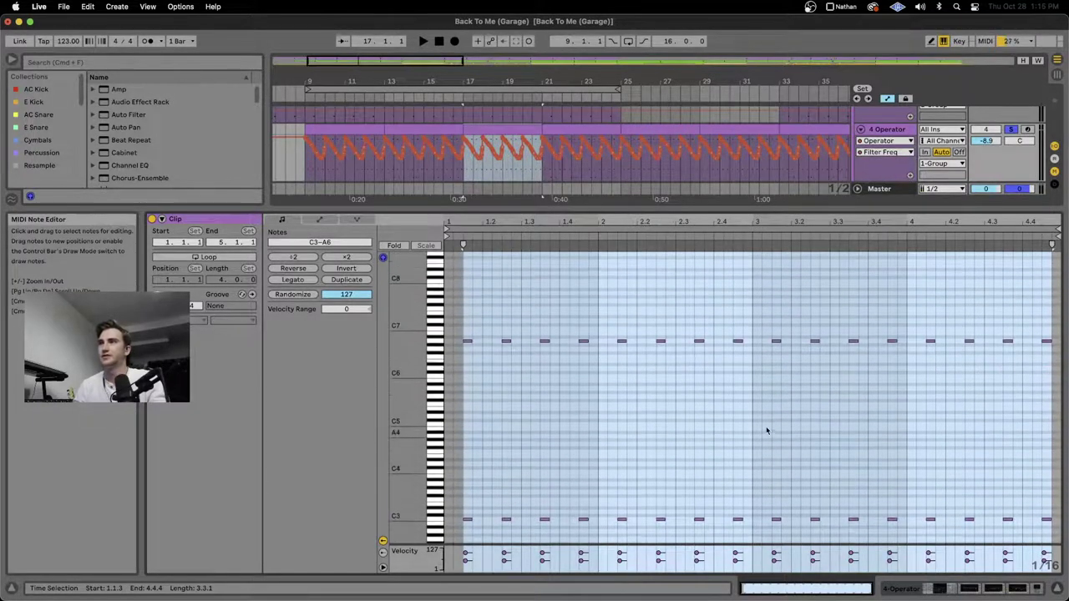
pyautogui.hotkey('shift', 'Tab')
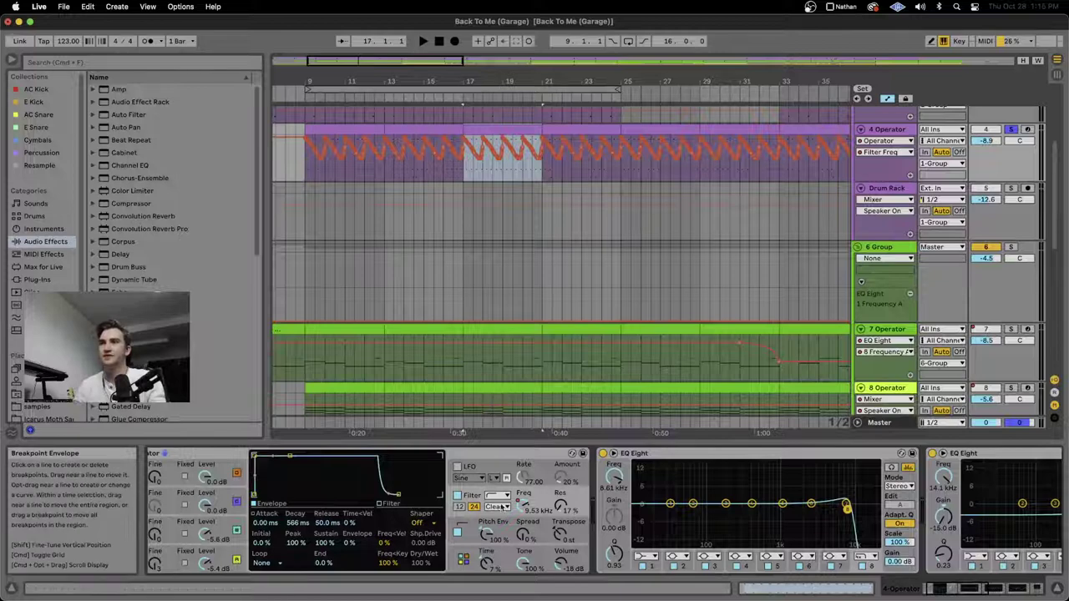
# Step: Review the 4 Operator effect chain from the first EQ Eight through to the Glue Compressor
pyautogui.hscroll(5, 501, 517)
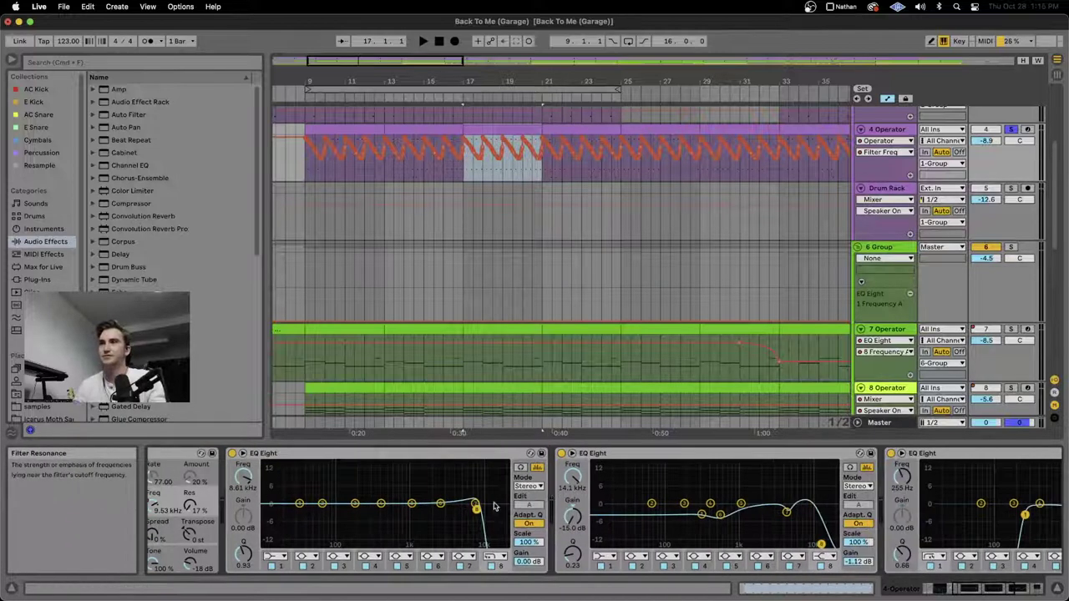
pyautogui.hscroll(3, 397, 452)
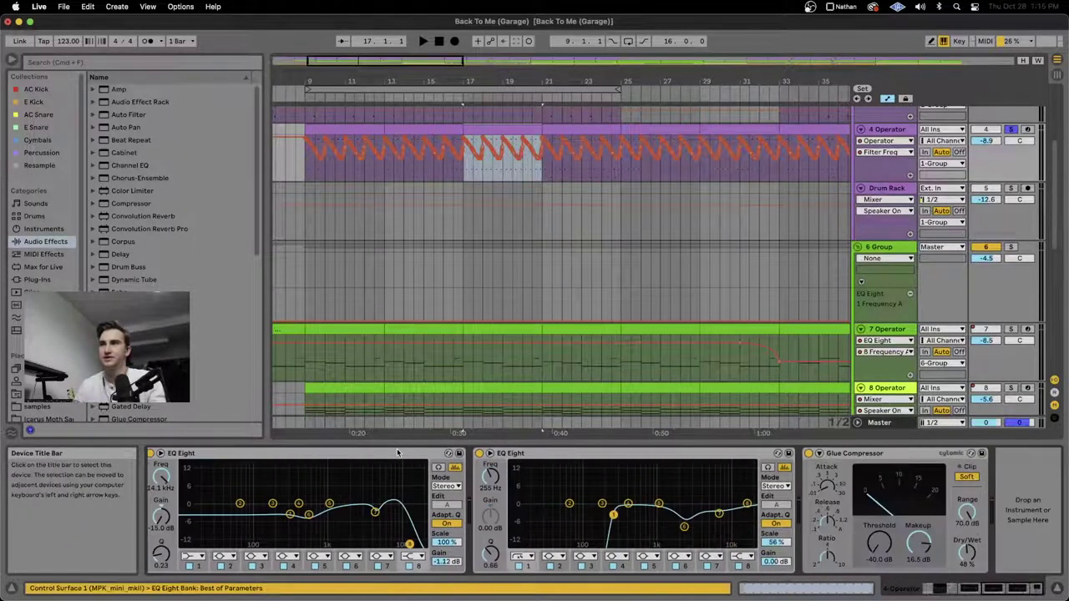
pyautogui.hscroll(-4, 728, 486)
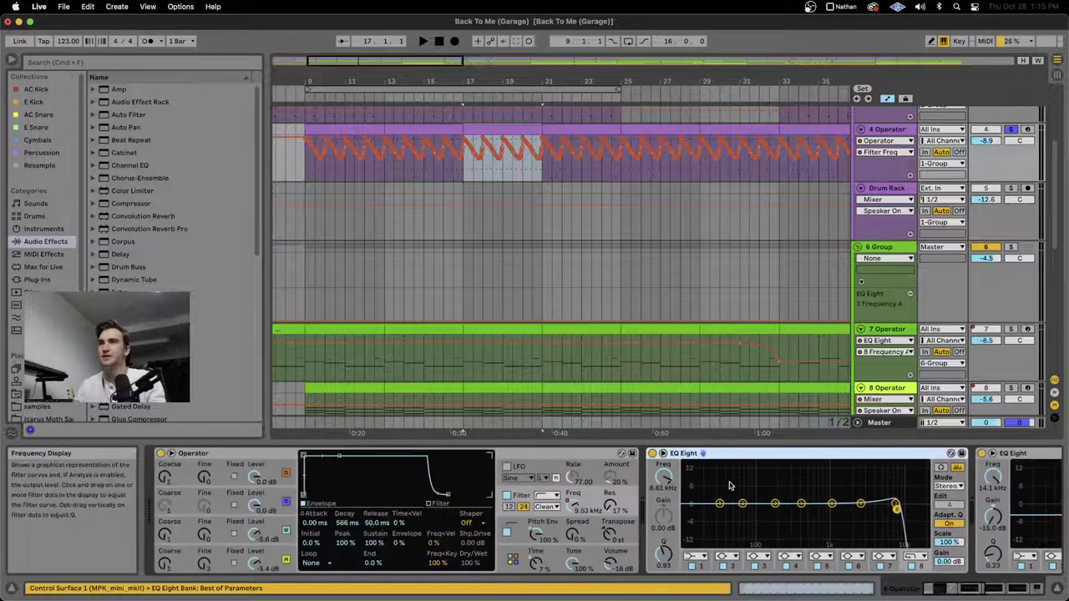
pyautogui.hscroll(4, 728, 486)
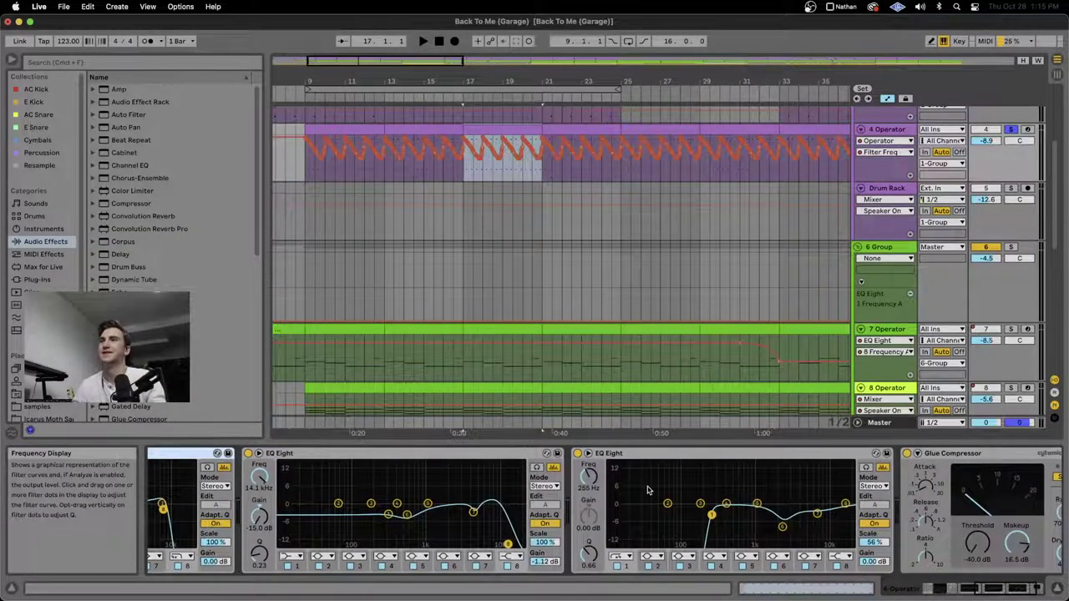
pyautogui.hscroll(-3, 647, 490)
# Step: Zoom the arrangement out to show the whole song and display the devices of 1 Group
pyautogui.click(797, 189)
pyautogui.press('-')
pyautogui.scroll(3, 1001, 192)
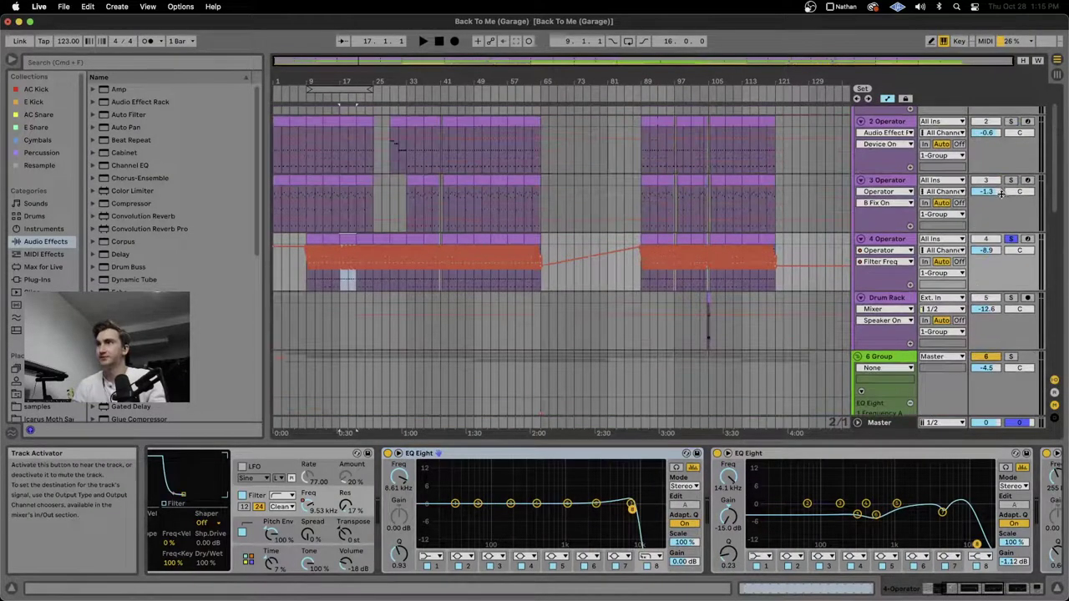
pyautogui.scroll(2, 1001, 192)
pyautogui.click(885, 112)
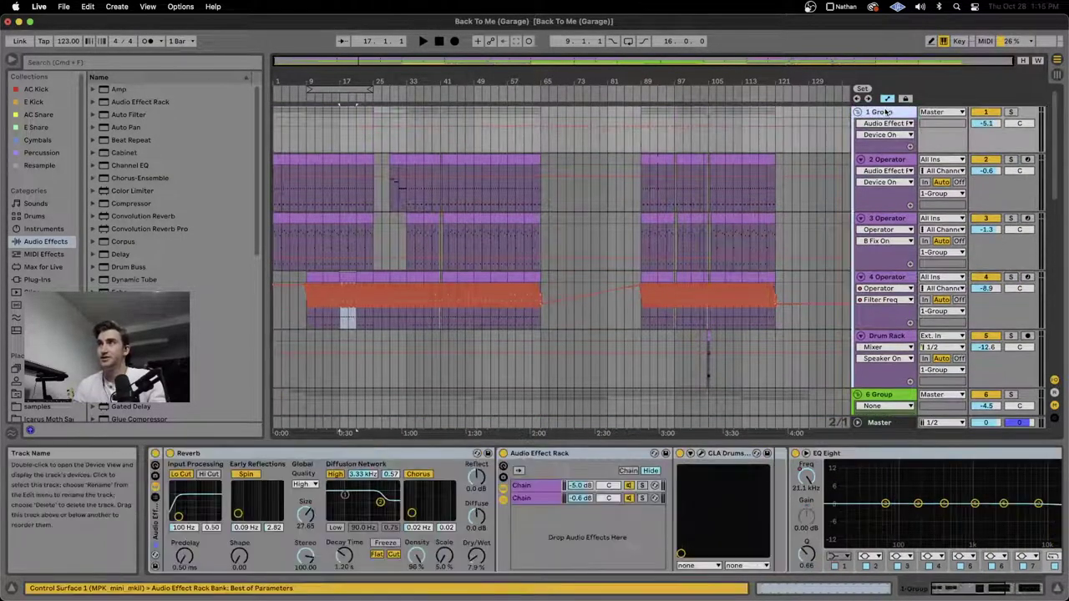
# Step: Inspect the Reverb on 1 Group and both parallel chains of the nested Audio Effect Rack
pyautogui.click(342, 506)
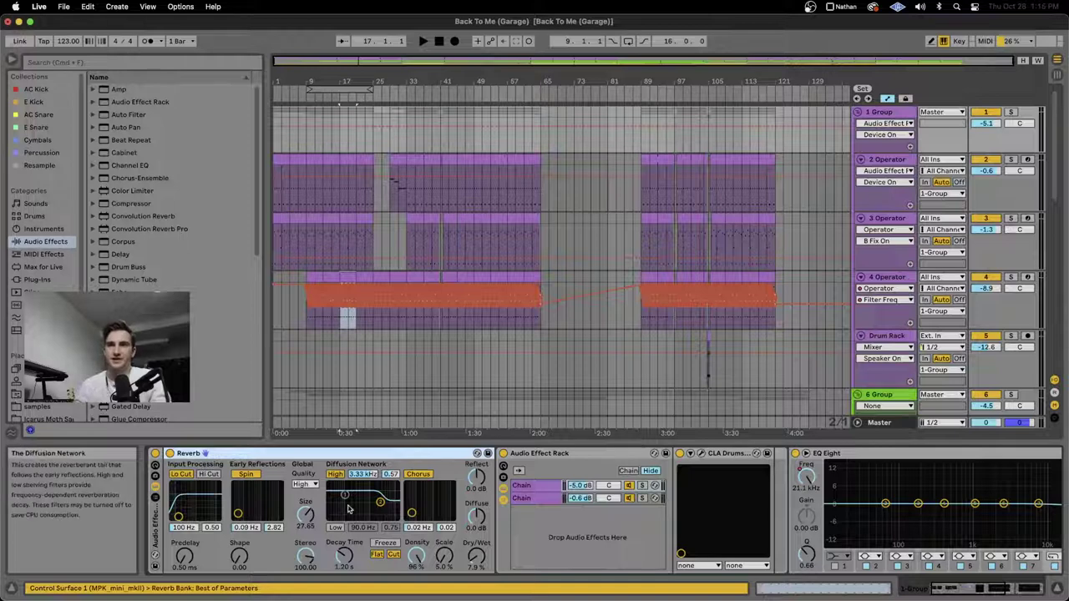
pyautogui.click(572, 457)
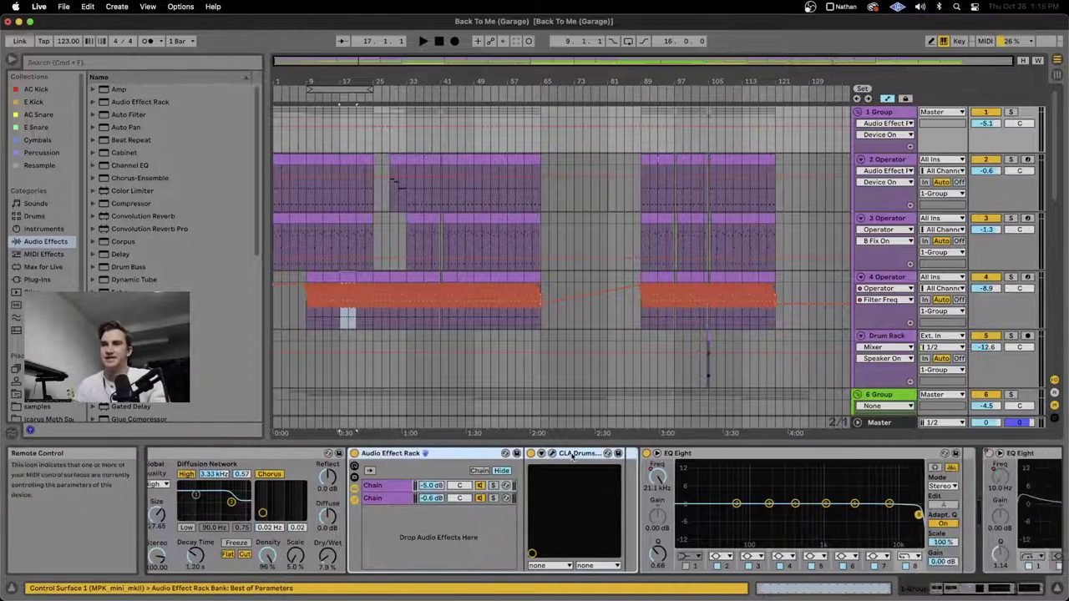
pyautogui.click(349, 504)
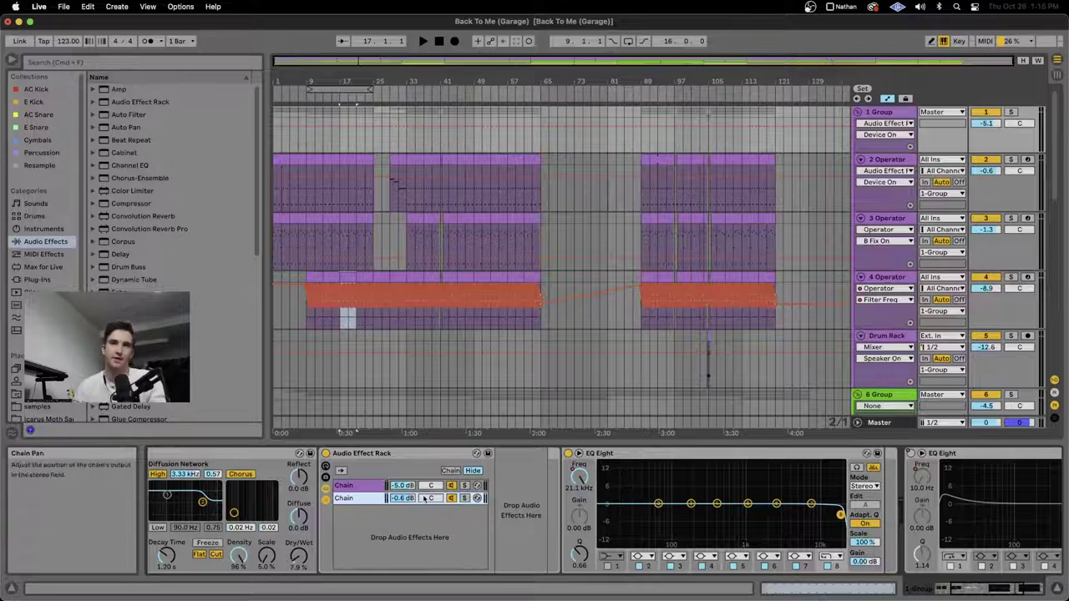
pyautogui.click(364, 487)
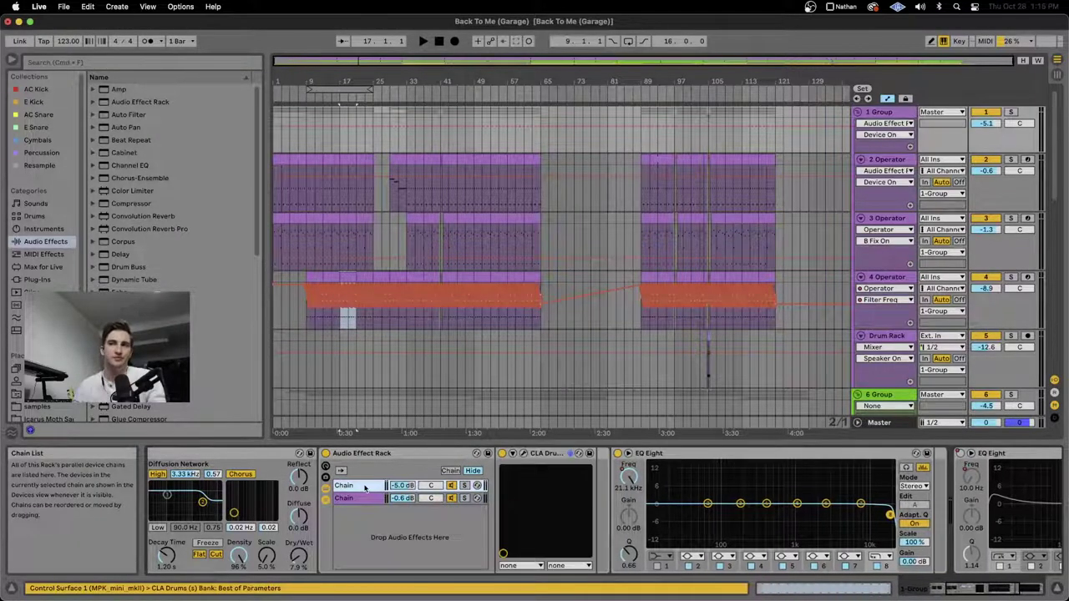
# Step: Open the CLA Drums plug-in window from the rack's first chain and examine its faders, including Reverb
pyautogui.click(524, 454)
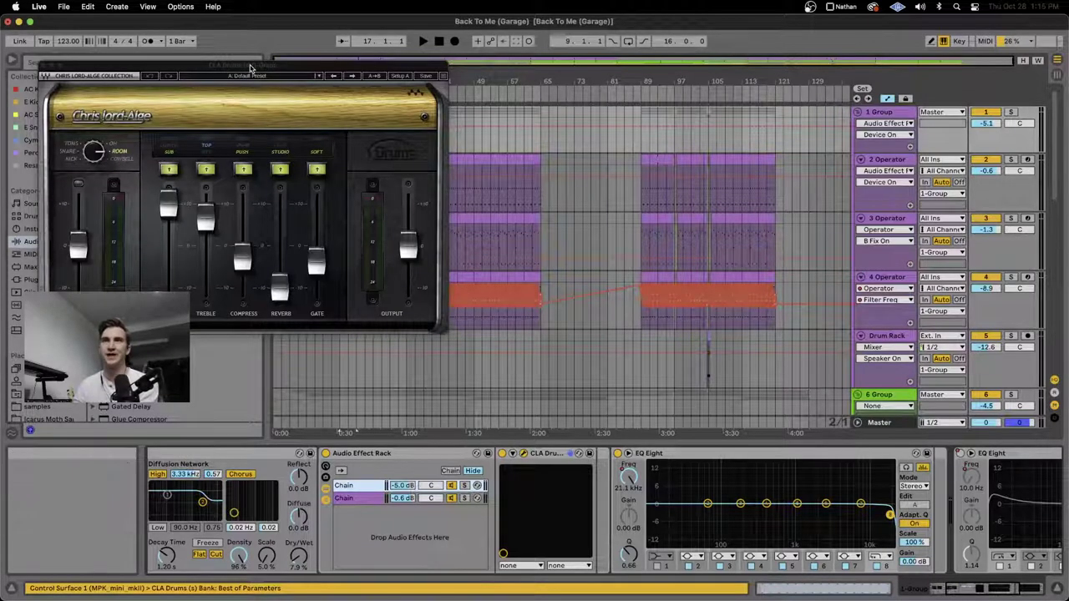
pyautogui.click(208, 77)
pyautogui.click(137, 249)
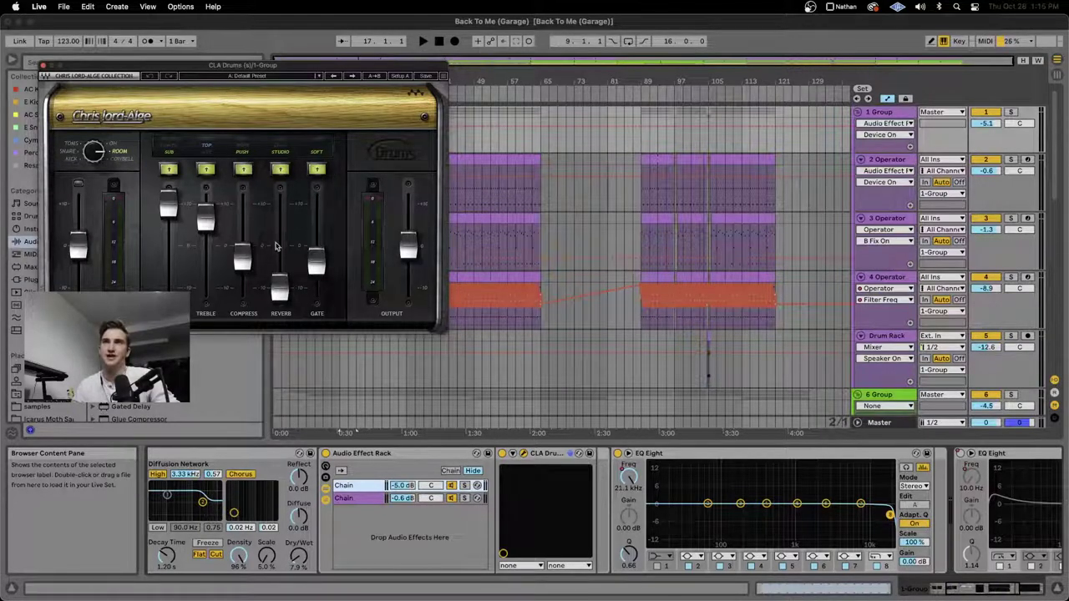
pyautogui.click(281, 291)
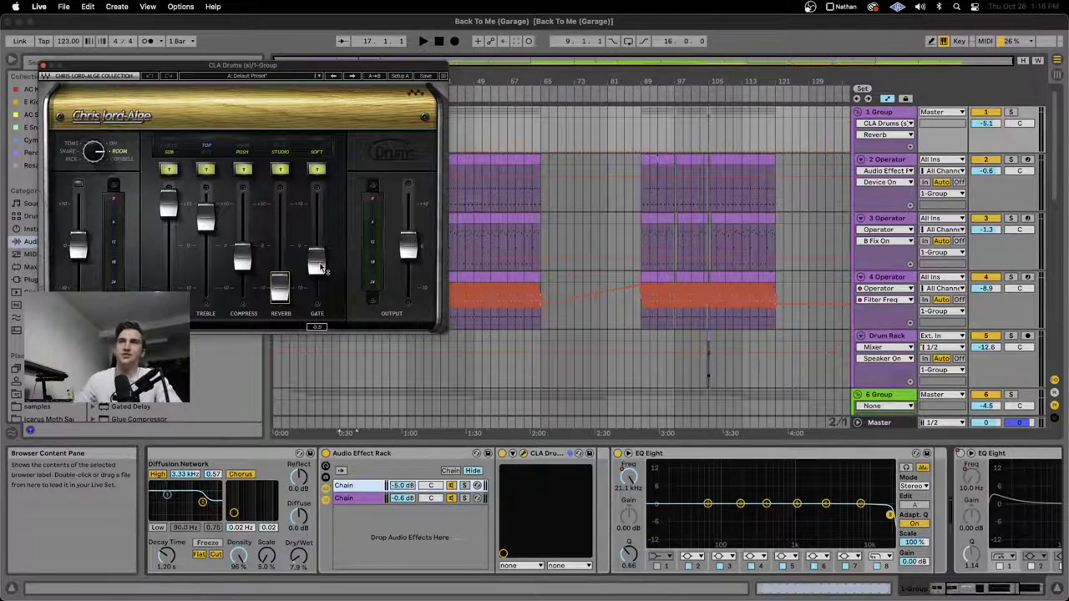
# Step: Compare the Reverb device with the rack's two chains, ending on the CLA Drums chain, and close the plug-in window
pyautogui.click(203, 455)
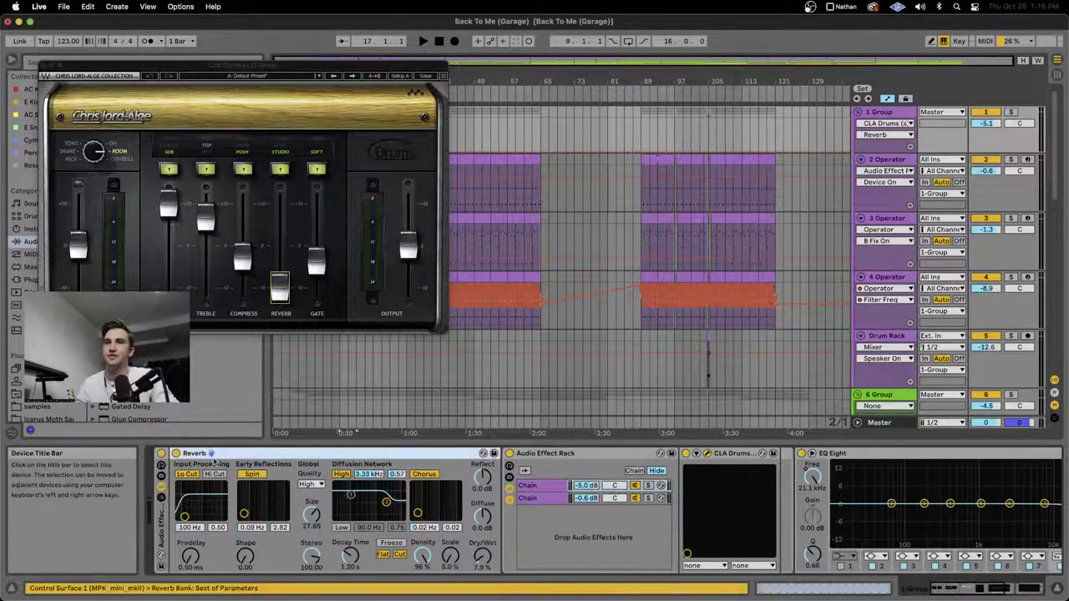
pyautogui.hscroll(5, 317, 483)
pyautogui.click(240, 491)
pyautogui.click(243, 498)
pyautogui.click(242, 486)
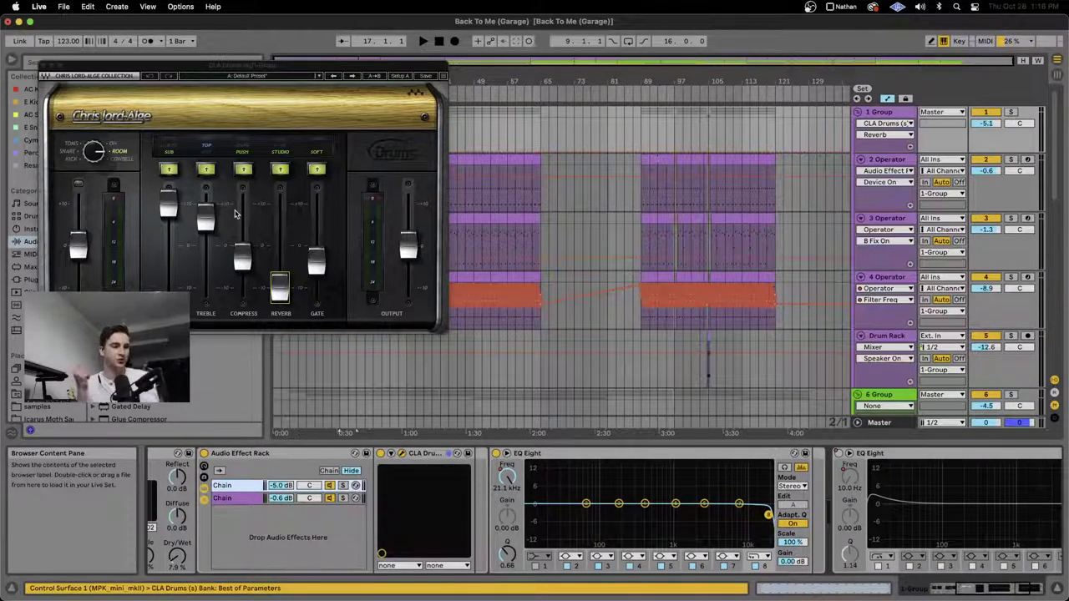
pyautogui.click(44, 65)
# Step: Show the 8 Frequency automation of 1 Group's first EQ Eight and the 1 Frequency automation of its second EQ Eight
pyautogui.hscroll(5, 427, 484)
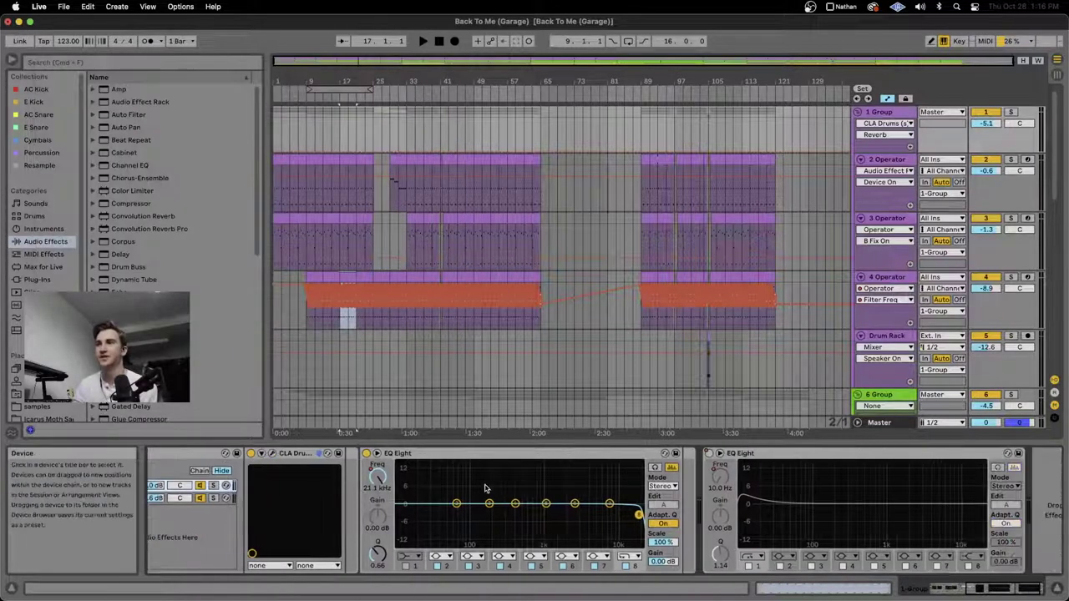
pyautogui.click(427, 462)
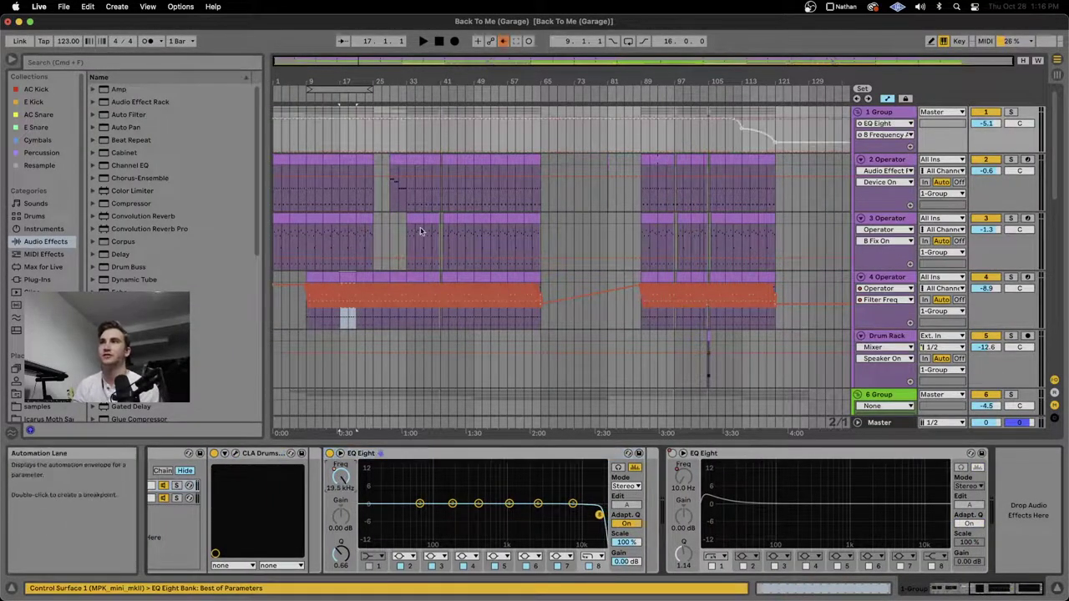
pyautogui.click(739, 124)
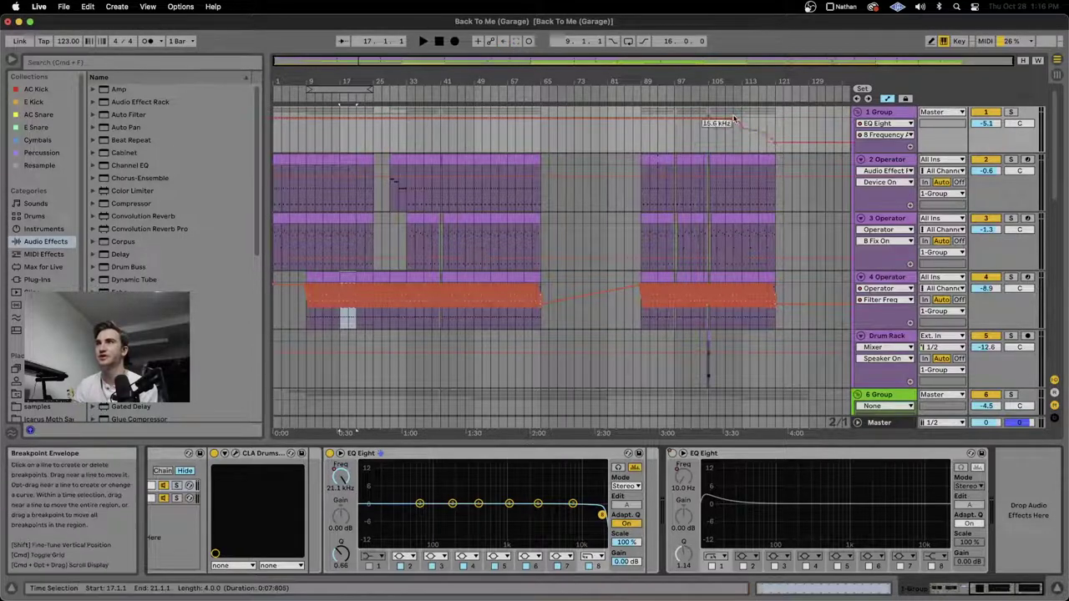
pyautogui.click(711, 488)
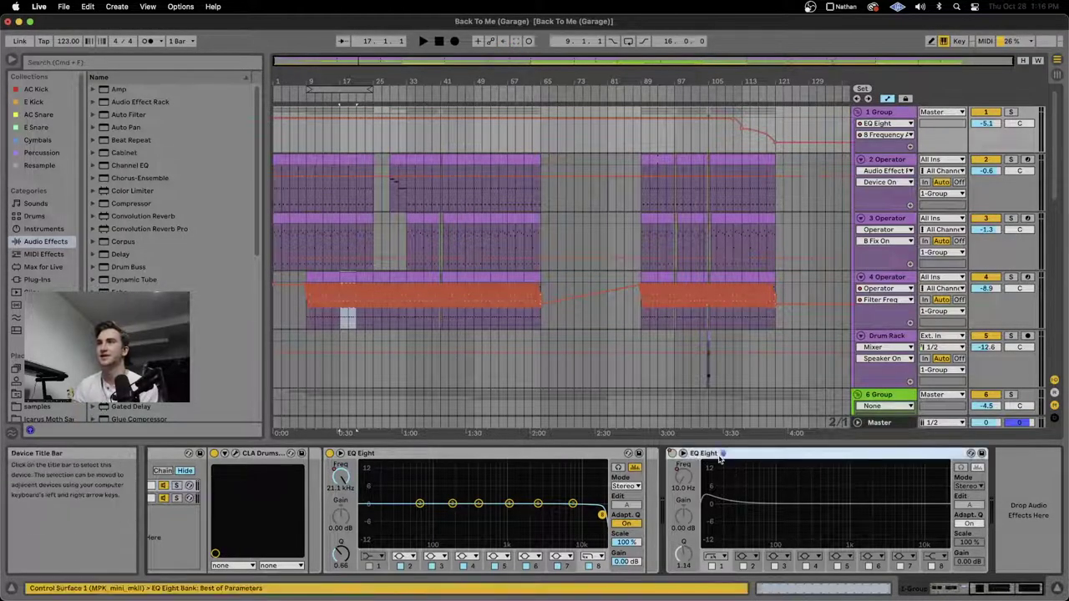
pyautogui.click(683, 480)
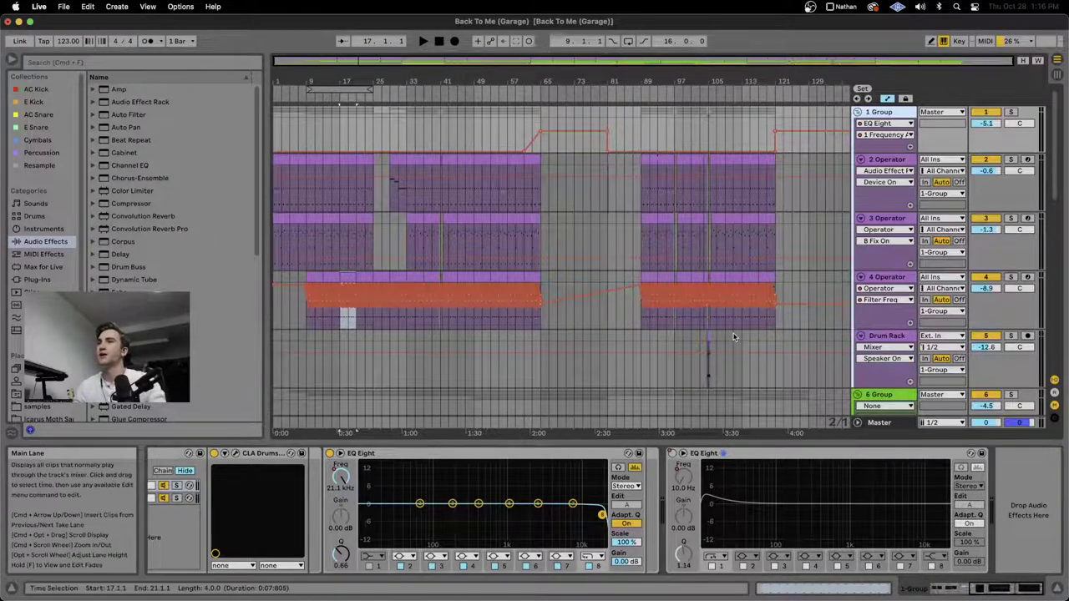
# Step: Hide the Filter Freq automation on the 4 Operator track, with the arrangement focused around bar 104
pyautogui.scroll(5, 733, 337)
pyautogui.click(616, 359)
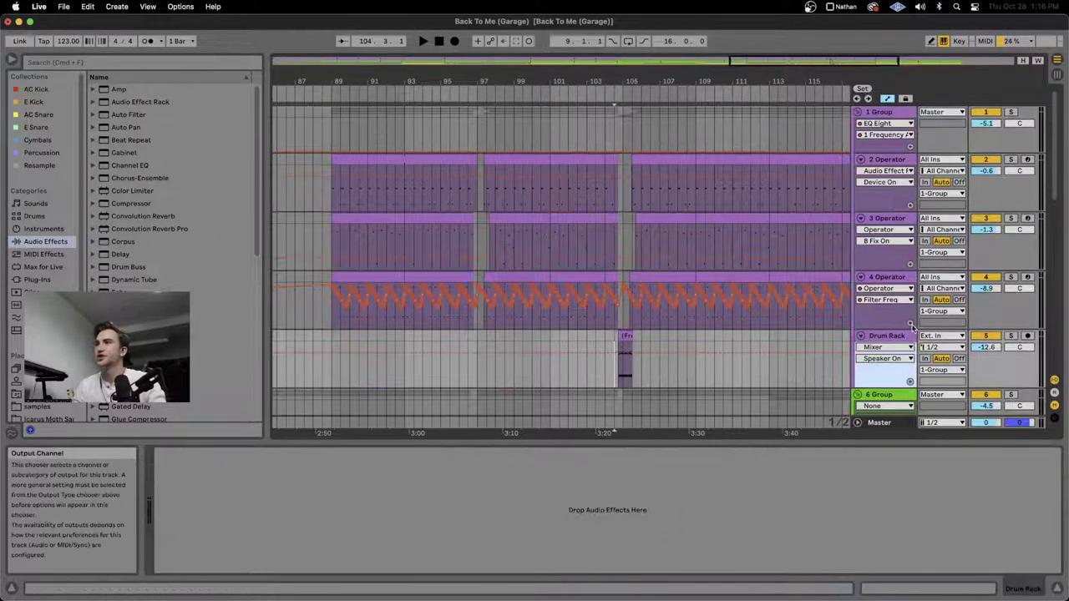
pyautogui.click(910, 323)
pyautogui.click(910, 324)
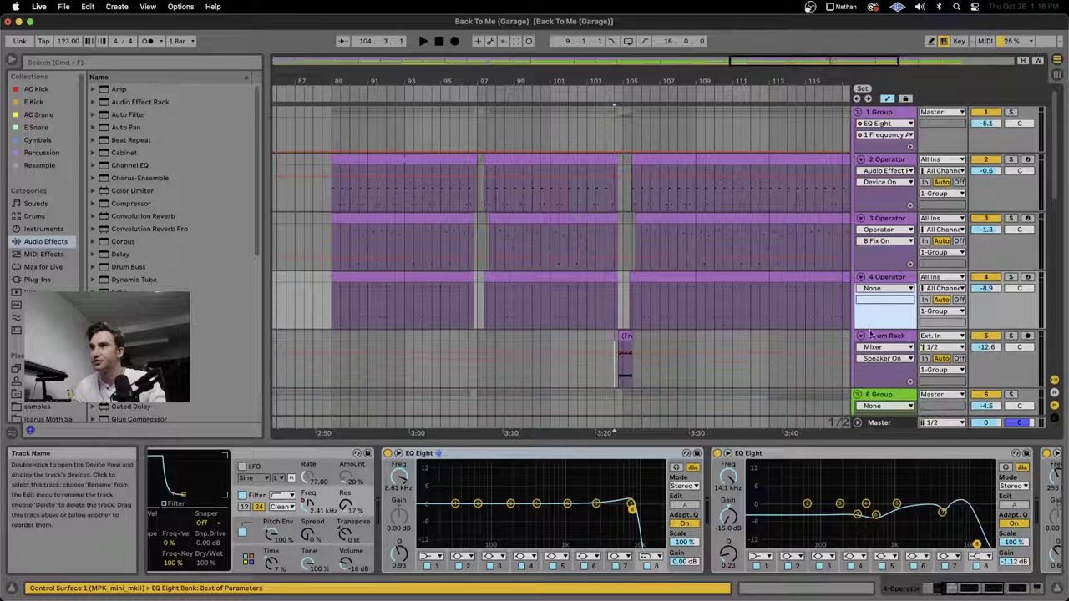
# Step: Play the short frozen Drum Rack clip at bar 104 with the Drum Rack track soloed
pyautogui.click(599, 347)
pyautogui.press('space')
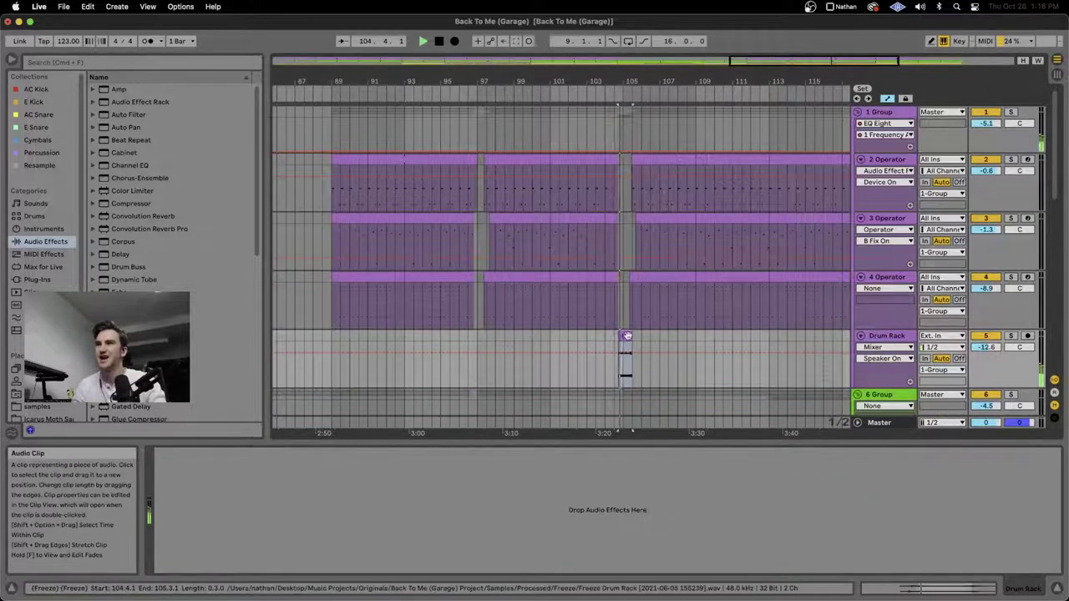
pyautogui.press('+')
pyautogui.click(1010, 335)
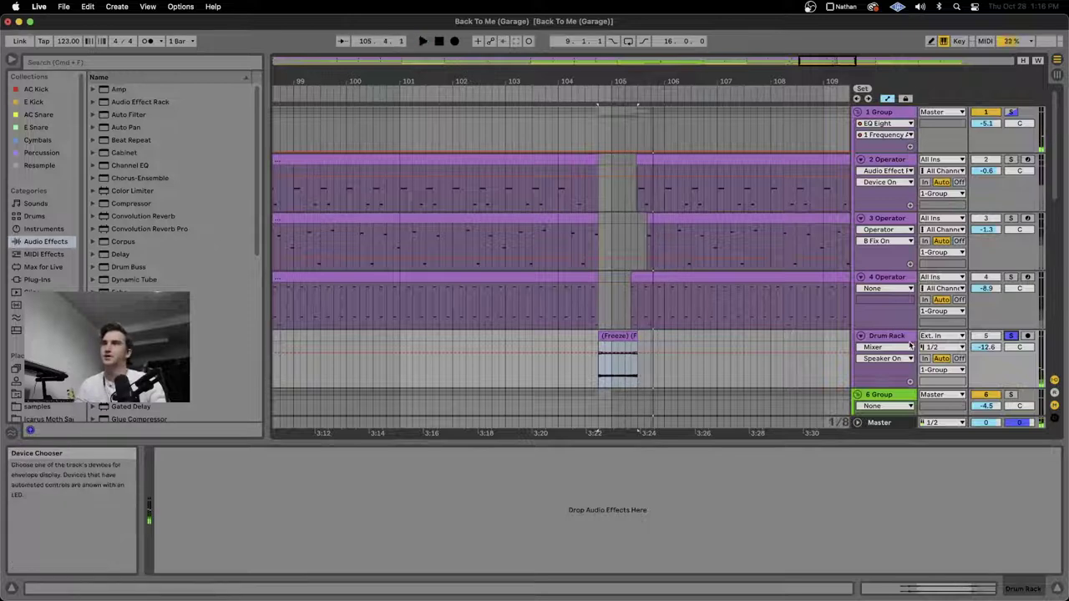
pyautogui.press('space')
# Step: Try a low-pass EQ Eight on the Drum Rack track to audition the clip's low end, and delete the device
pyautogui.click(68, 63)
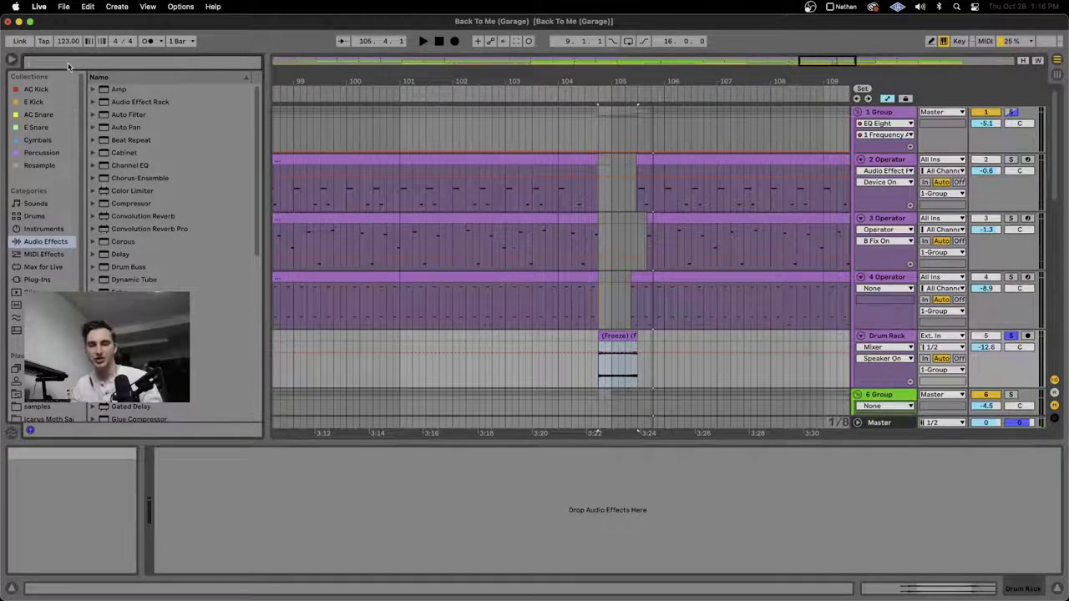
pyautogui.write('eq')
pyautogui.doubleClick(125, 114)
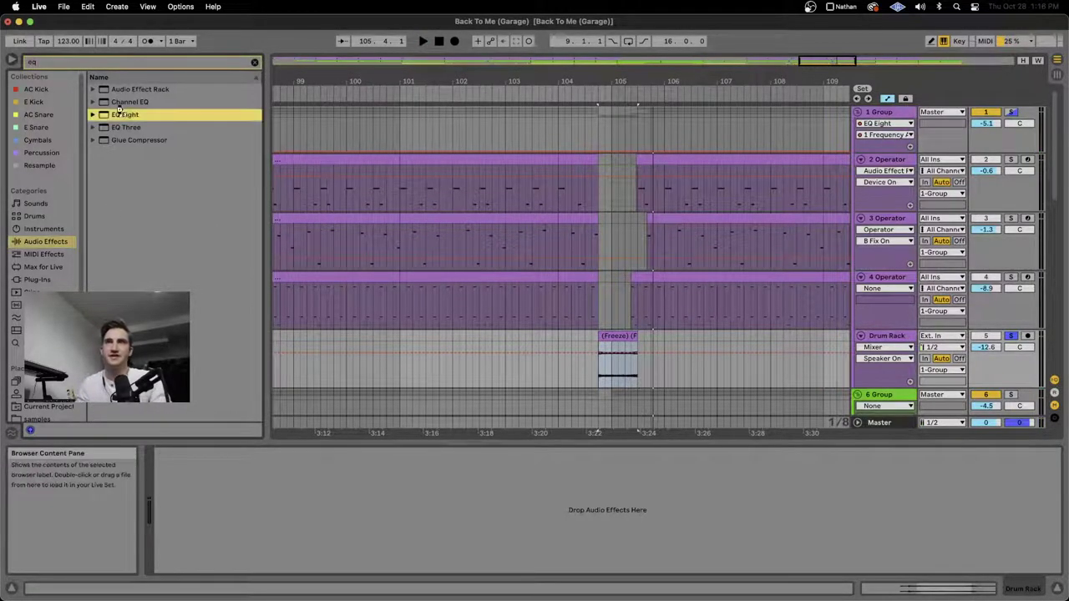
pyautogui.click(422, 548)
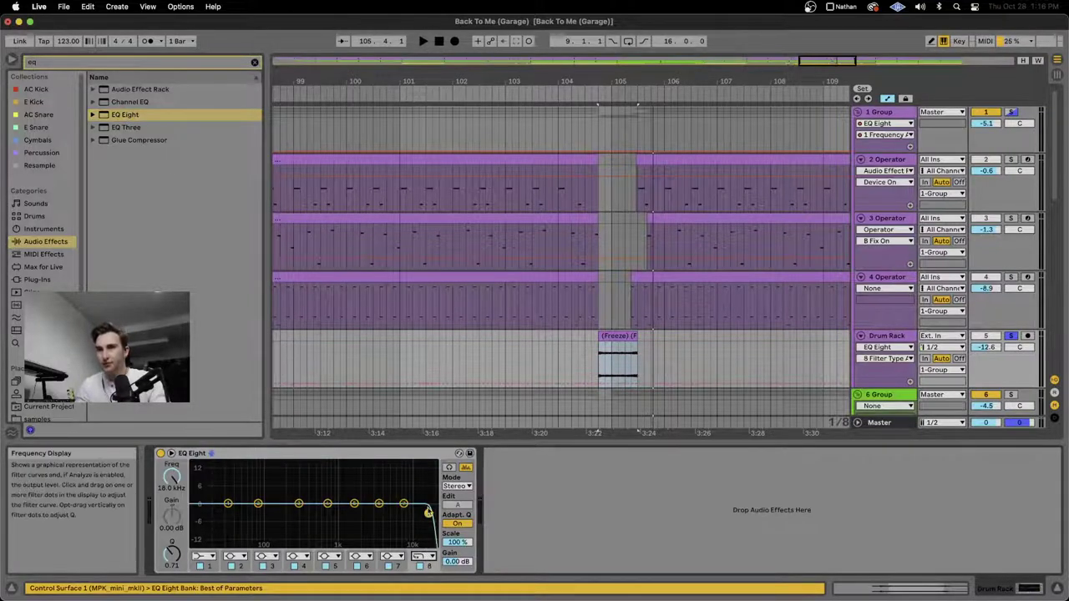
pyautogui.press('space')
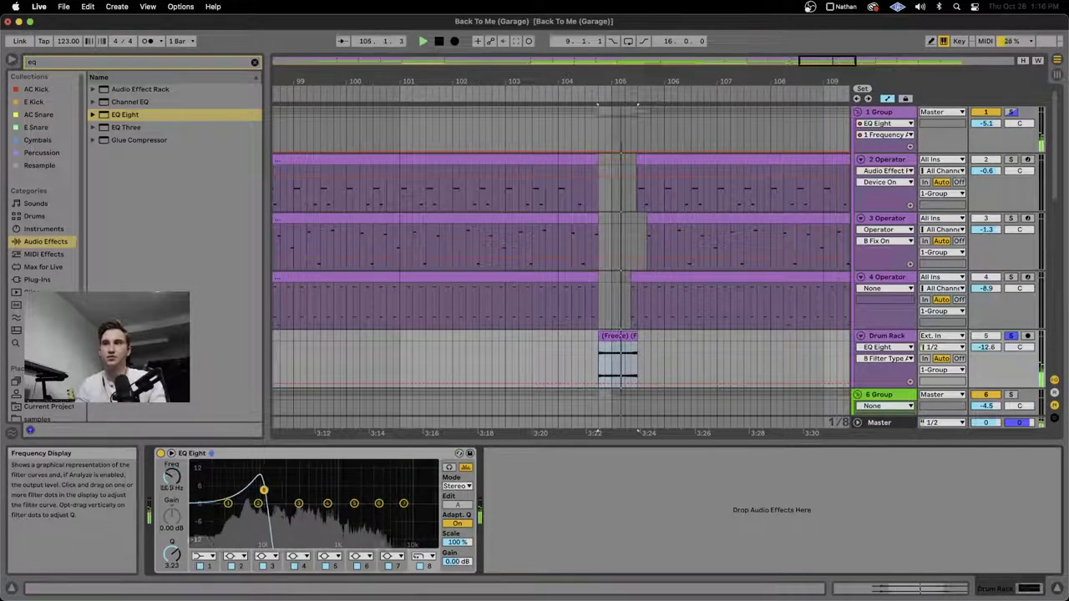
pyautogui.moveTo(267, 483); pyautogui.dragTo(257, 462)
pyautogui.press('Delete')
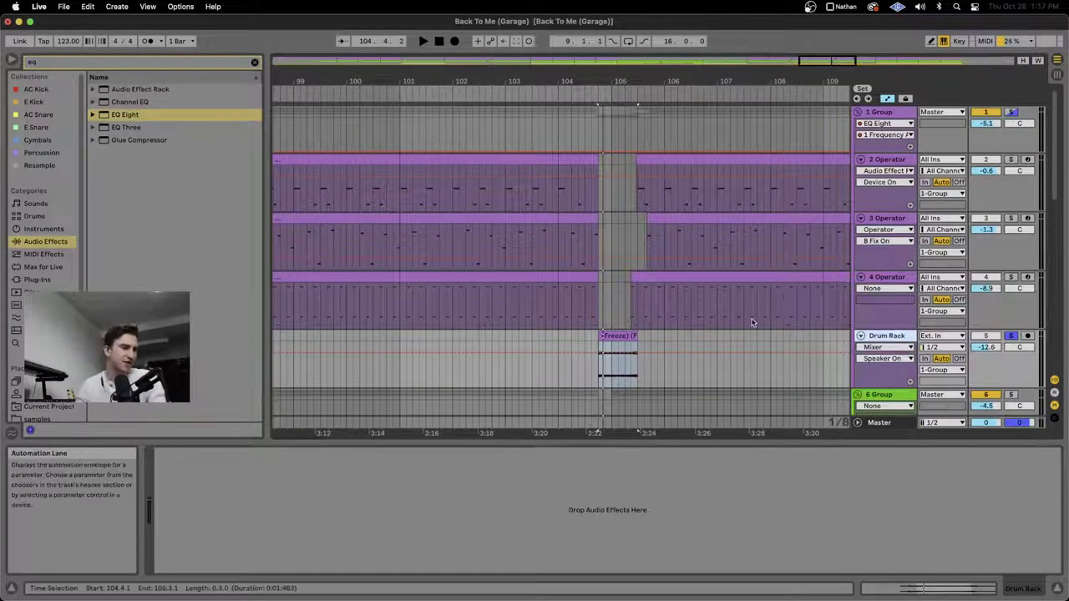
# Step: Turn off the solo on the Drum Rack track
pyautogui.scroll(-4, 582, 353)
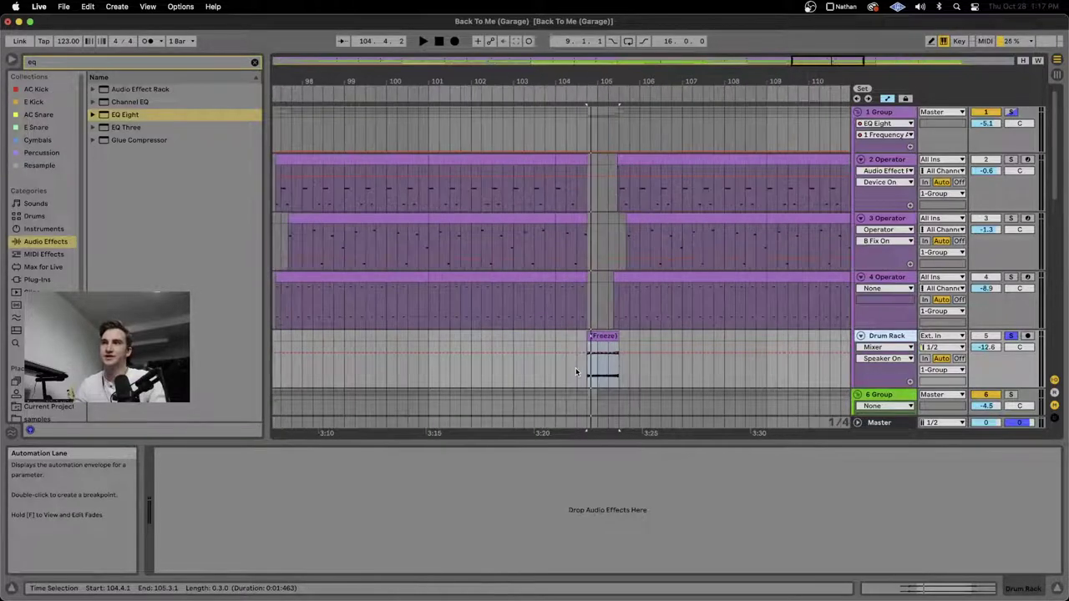
pyautogui.scroll(-5, 636, 367)
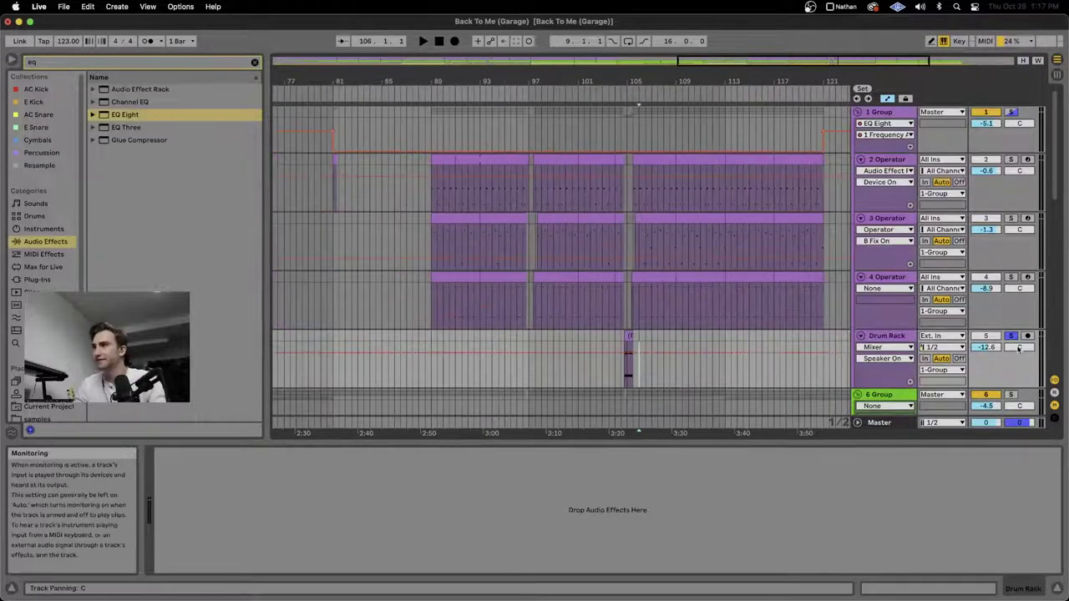
pyautogui.click(1012, 336)
# Step: Set the frozen Drum Rack clip's warp mode to Complex and return to the full arrangement overview
pyautogui.scroll(-5, 681, 294)
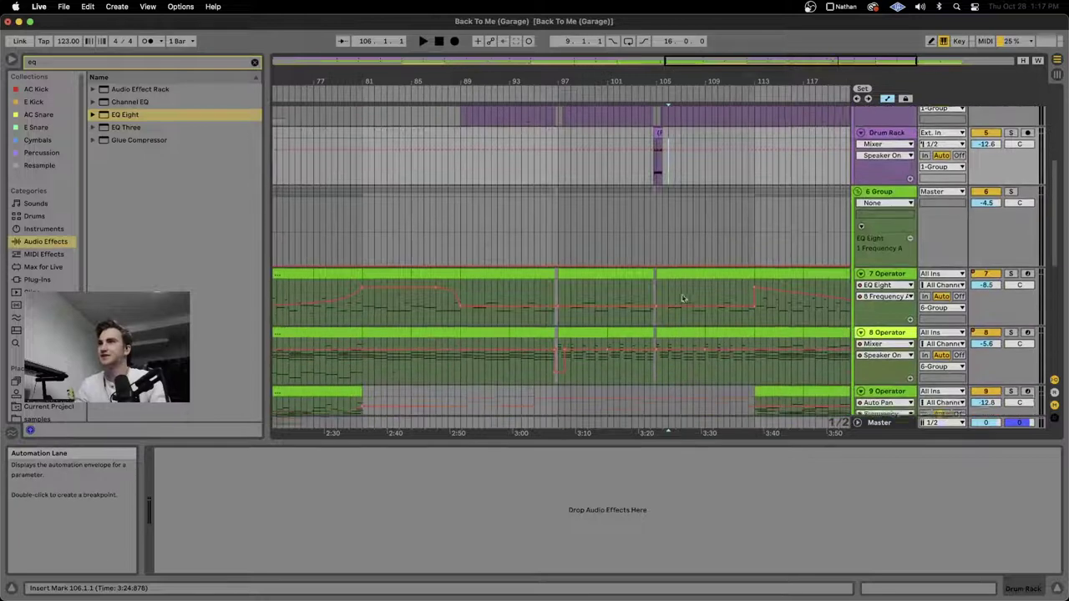
pyautogui.doubleClick(656, 123)
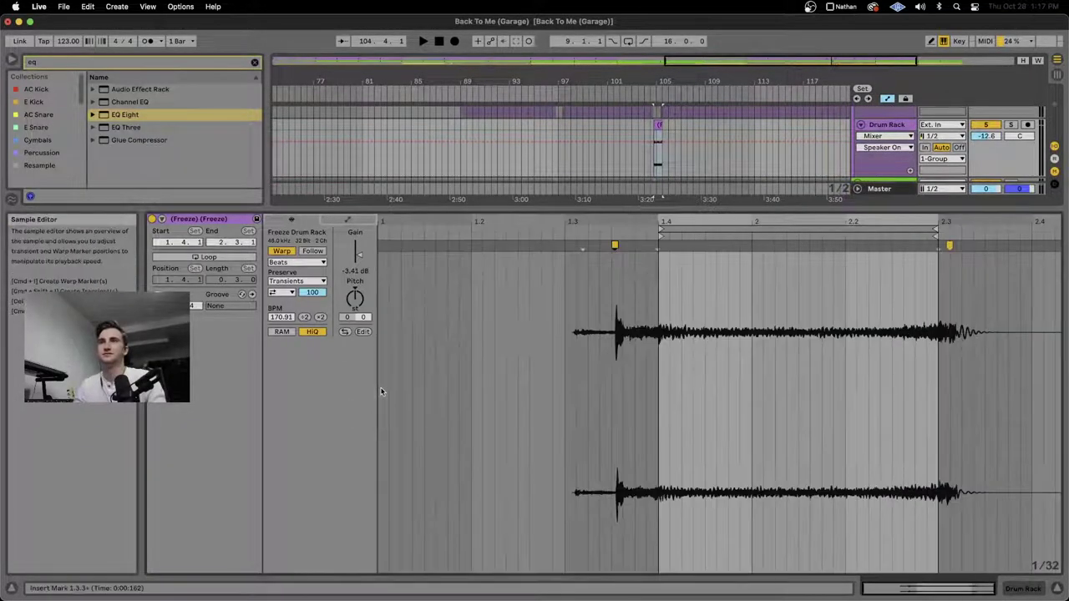
pyautogui.click(297, 262)
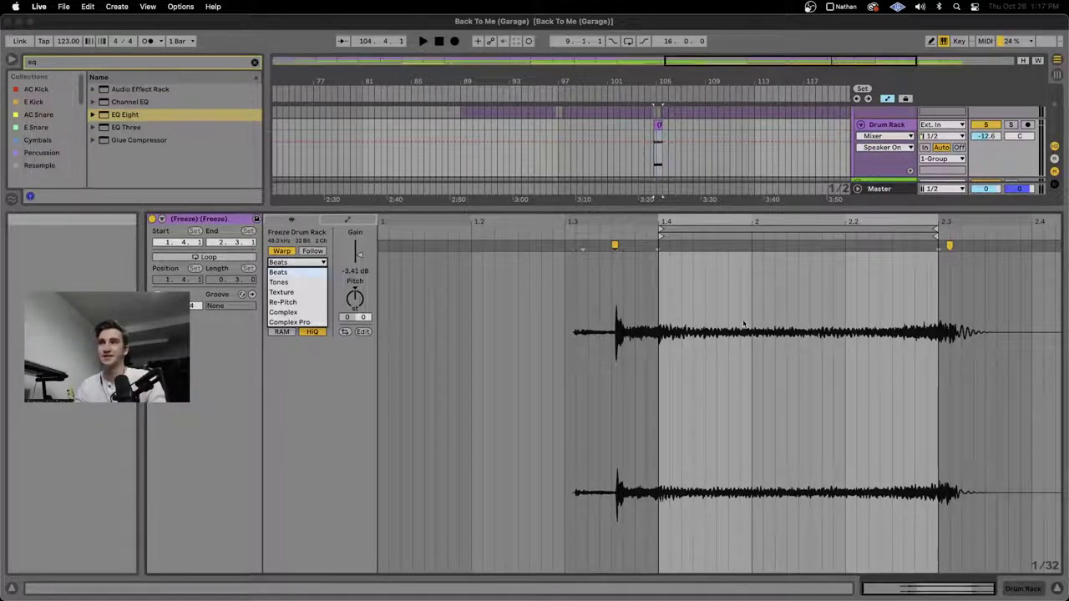
pyautogui.click(287, 312)
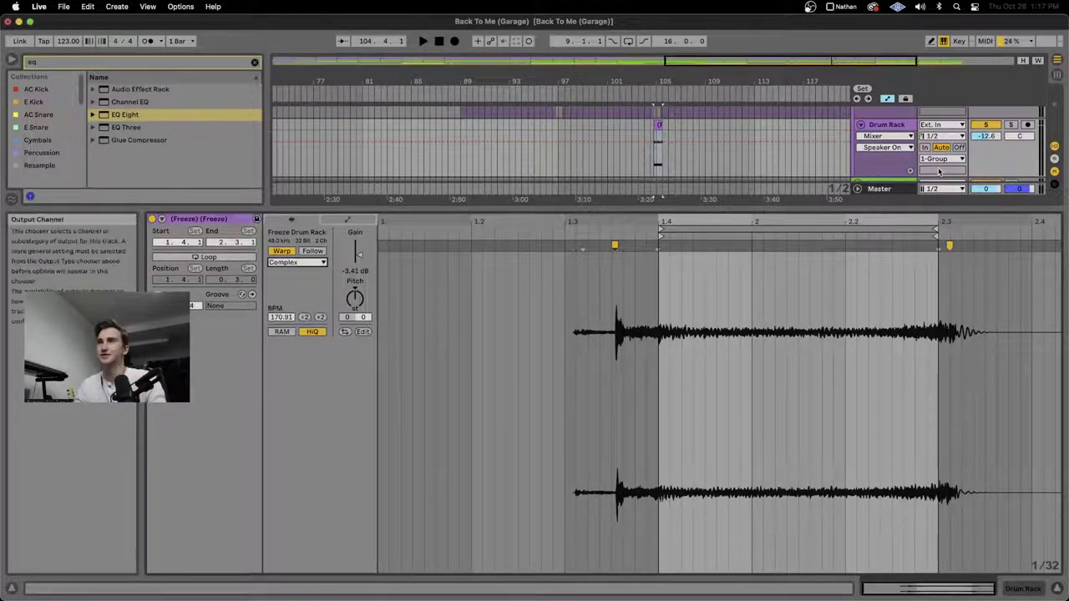
pyautogui.hotkey('shift', 'Tab')
pyautogui.press('w')
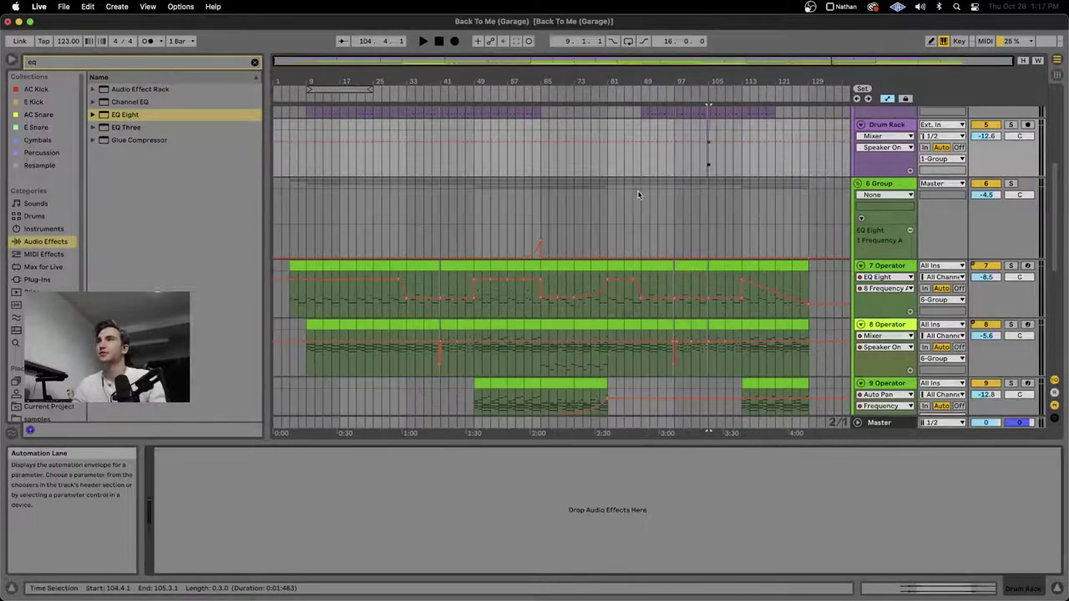
# Step: Solo 1 Group and play it from bar 101 to hear the drums together
pyautogui.scroll(5, 824, 169)
pyautogui.click(689, 122)
pyautogui.press('space')
pyautogui.click(689, 121)
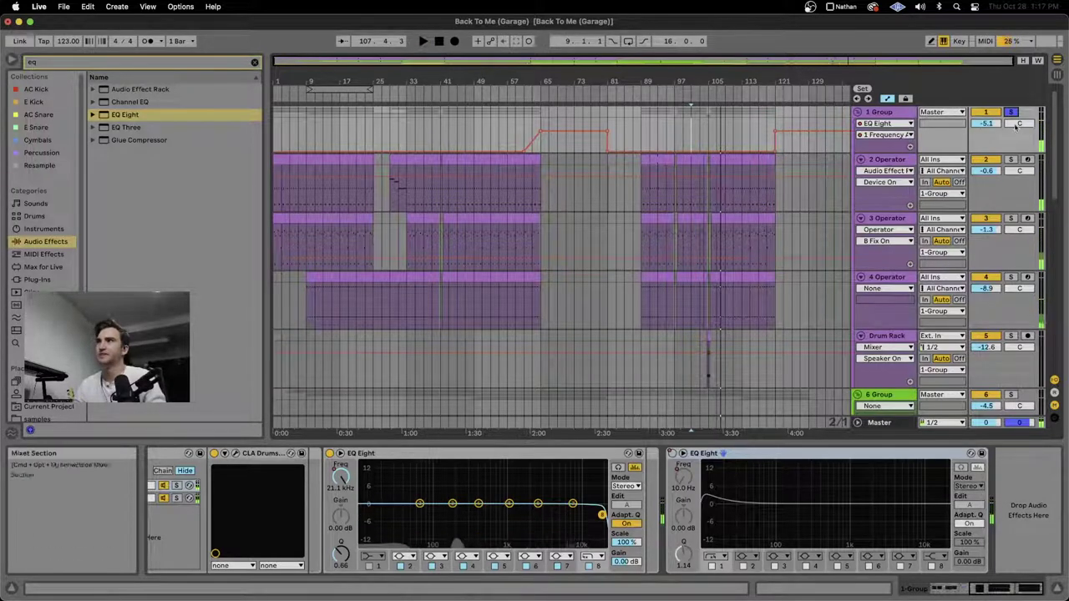
# Step: Solo 6 Group instead of 1 Group
pyautogui.scroll(-5, 1010, 121)
pyautogui.scroll(-1, 1015, 118)
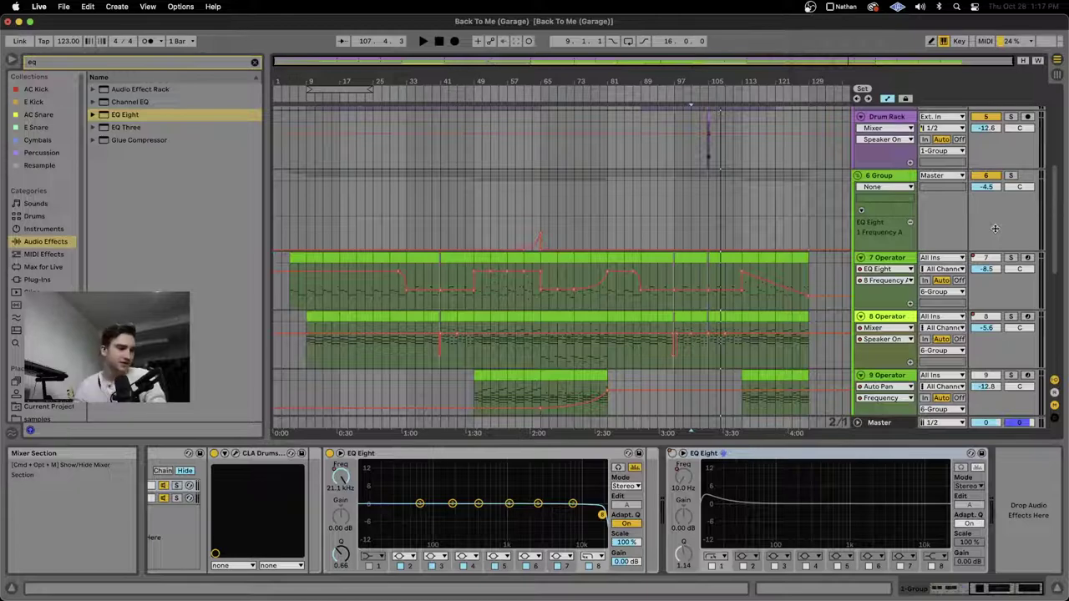
pyautogui.scroll(4, 981, 230)
pyautogui.scroll(-10, 981, 232)
pyautogui.scroll(6, 982, 235)
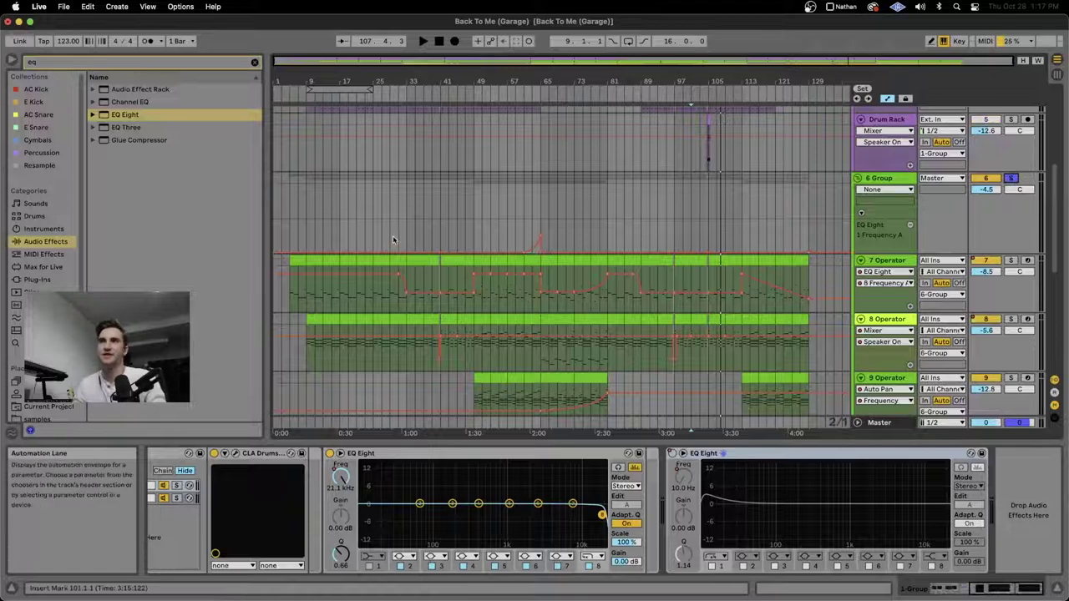
# Step: Select the four-bar 7 Operator clip at bar 29, showing its 8 Frequency automation and the track's devices
pyautogui.scroll(5, 413, 234)
pyautogui.moveTo(390, 294); pyautogui.dragTo(433, 284)
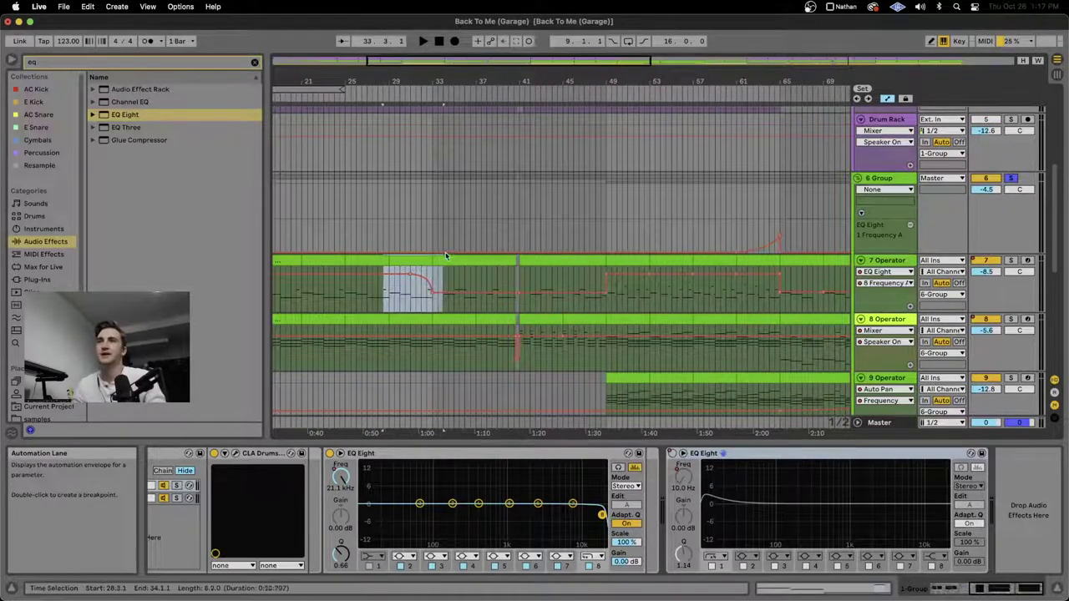
pyautogui.click(423, 258)
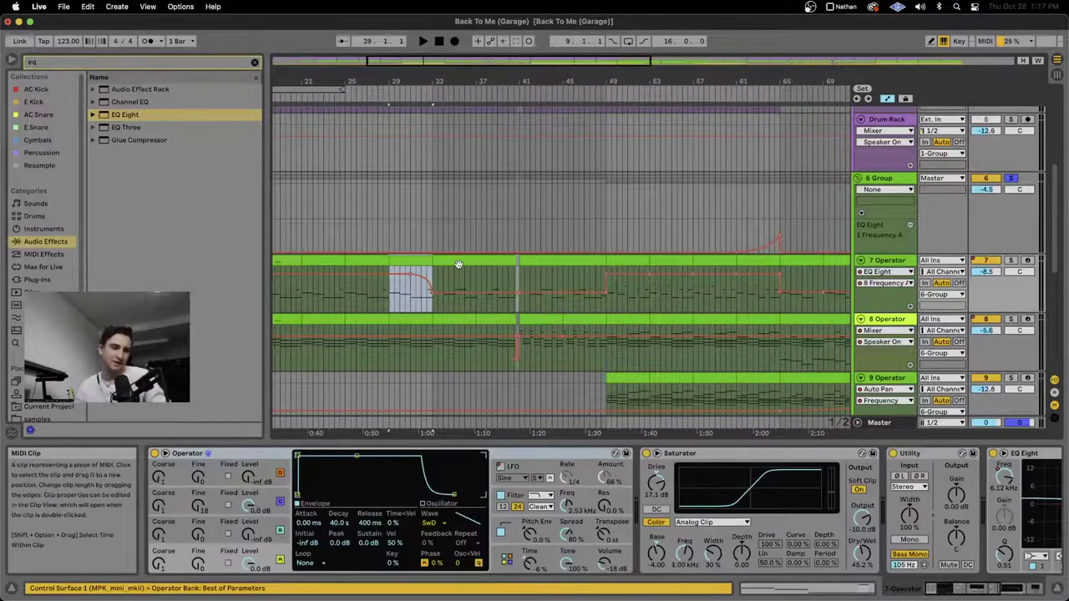
pyautogui.scroll(-5, 388, 322)
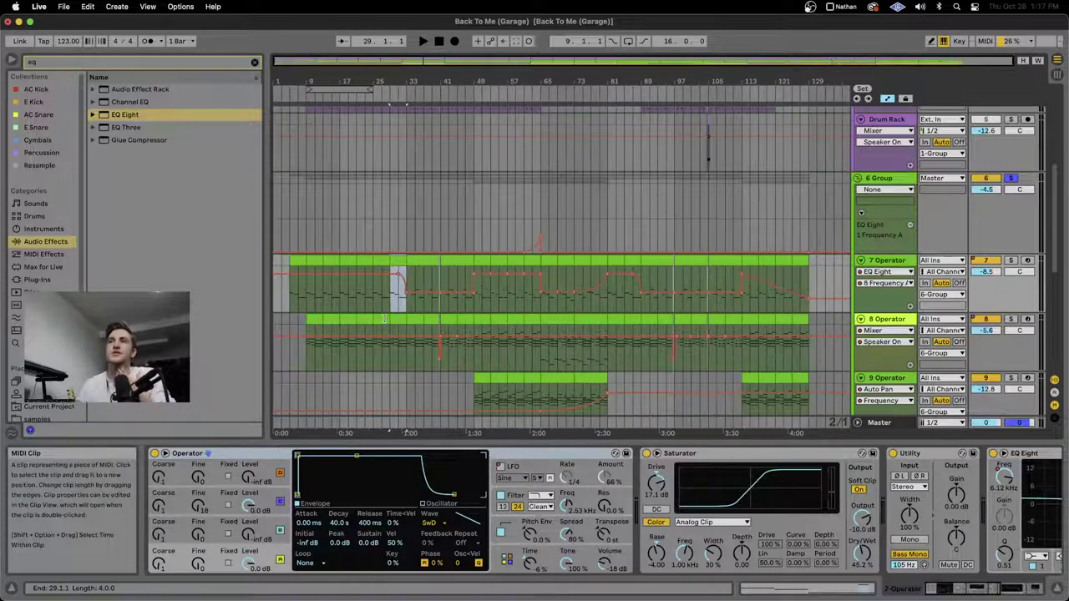
# Step: Play 6 Group from bar 5, and replay the section with only 7 Operator soloed
pyautogui.click(382, 293)
pyautogui.press('space')
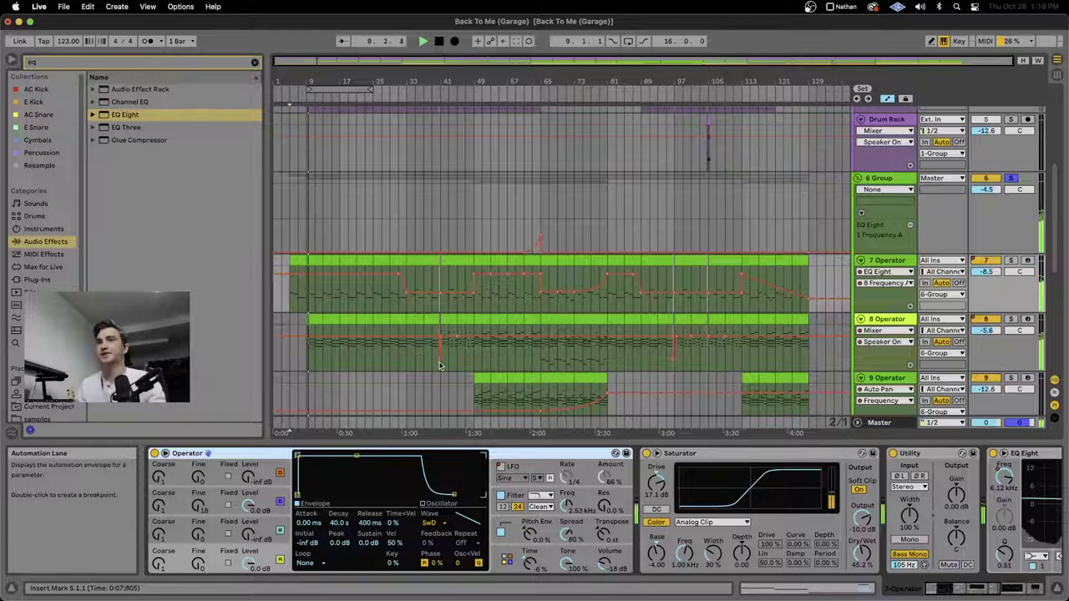
pyautogui.click(1010, 260)
pyautogui.press('space')
pyautogui.press('space')
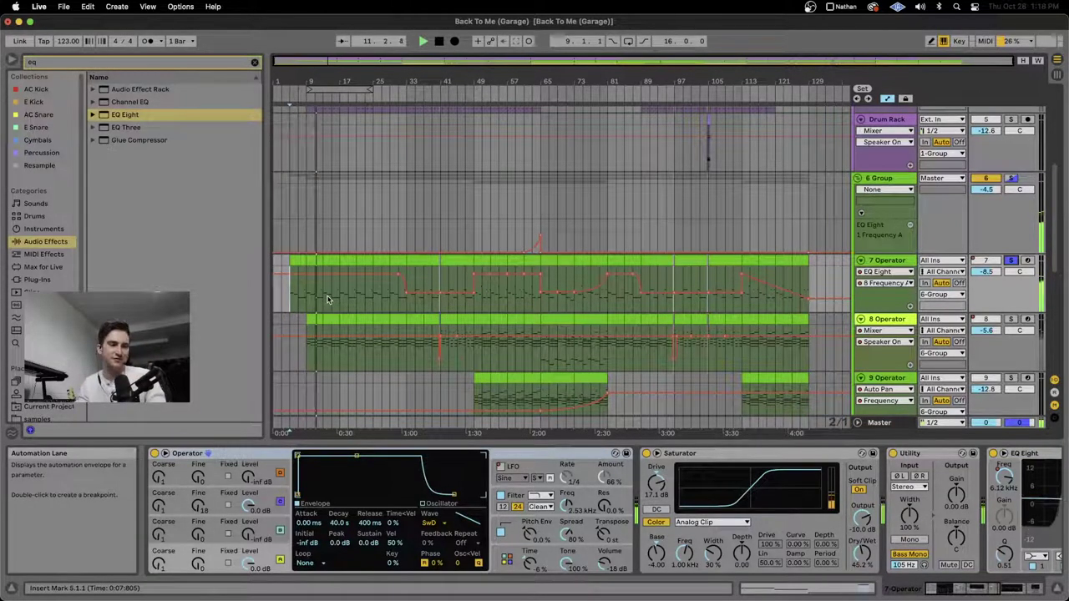
# Step: Inspect the oscillator settings of 7 Operator's Operator device, ending on the Osc-A Level
pyautogui.press('+')
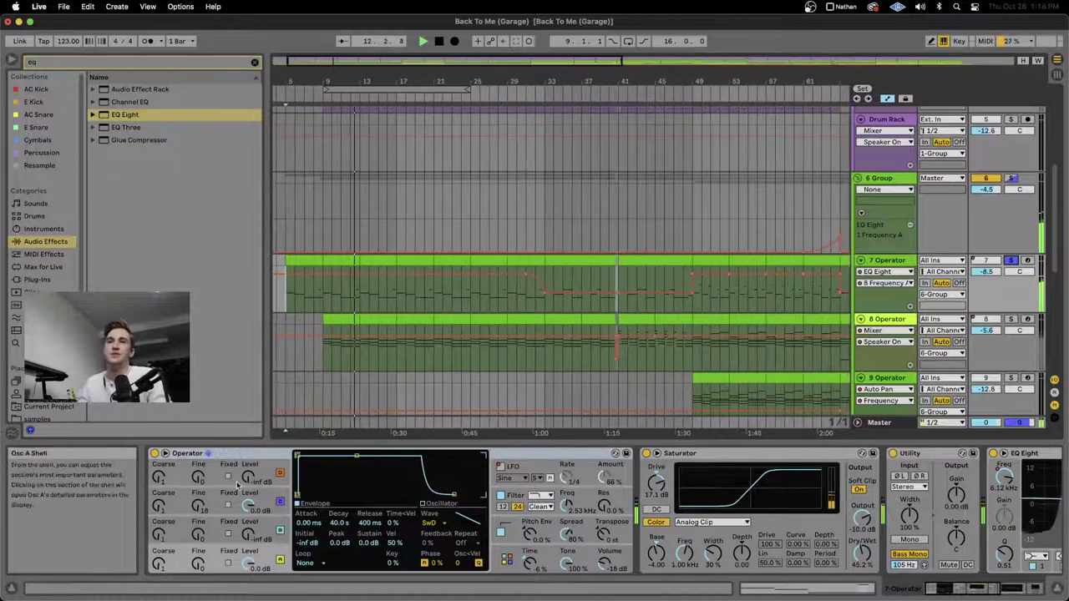
pyautogui.click(264, 540)
pyautogui.click(263, 558)
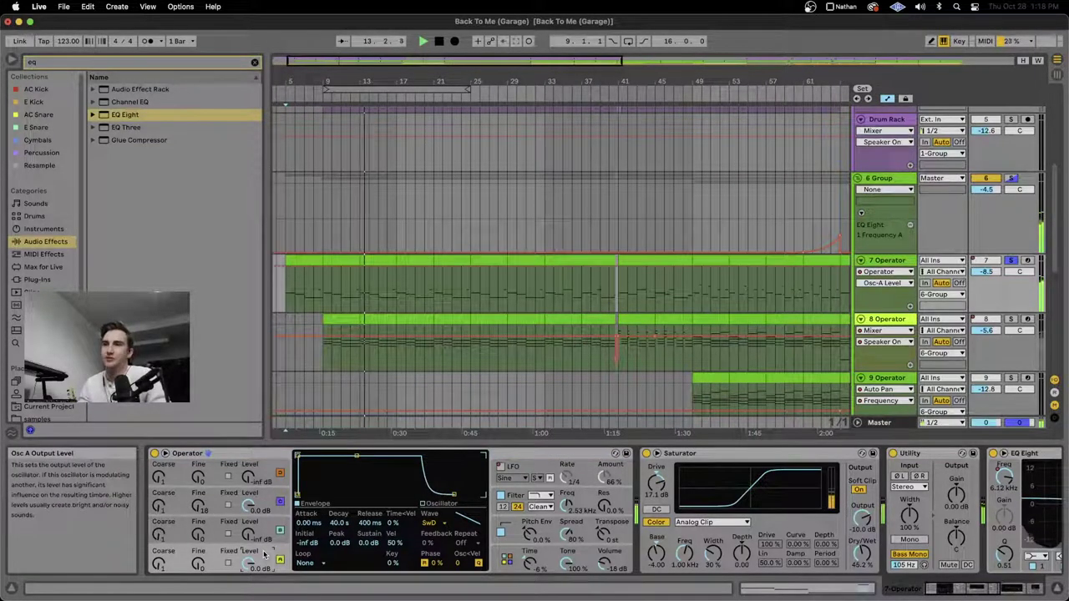
# Step: Group 7 Operator's Saturator, Utility, EQ Eight and Glue Compressor into an Audio Effect Rack and audition the track with the rack off
pyautogui.hscroll(2, 671, 501)
pyautogui.click(672, 453)
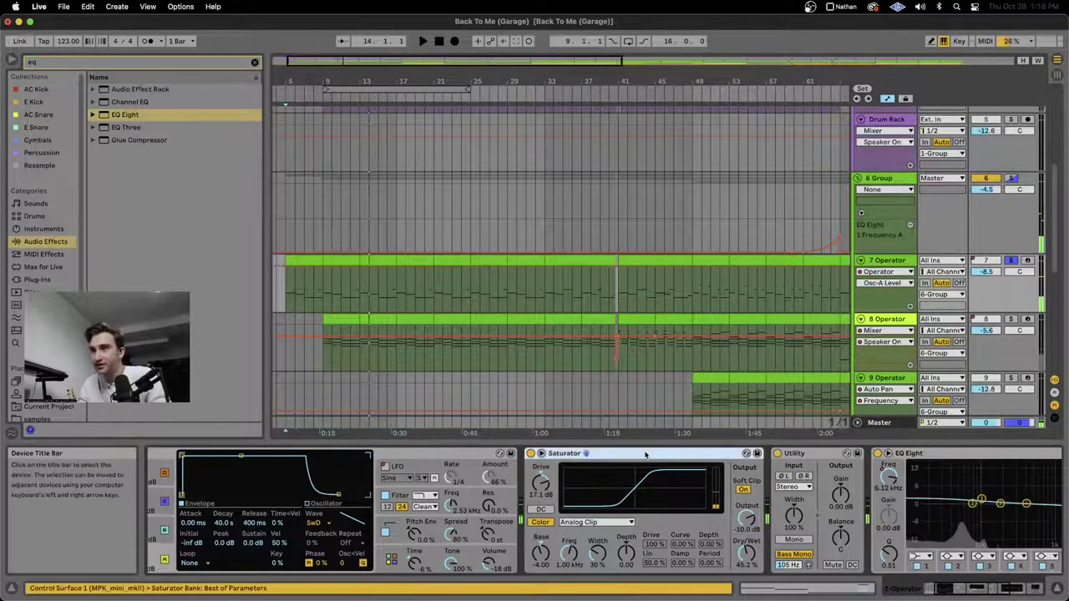
pyautogui.hscroll(5, 752, 501)
pyautogui.keyDown('shift'); pyautogui.click(893, 454); pyautogui.keyUp('shift')
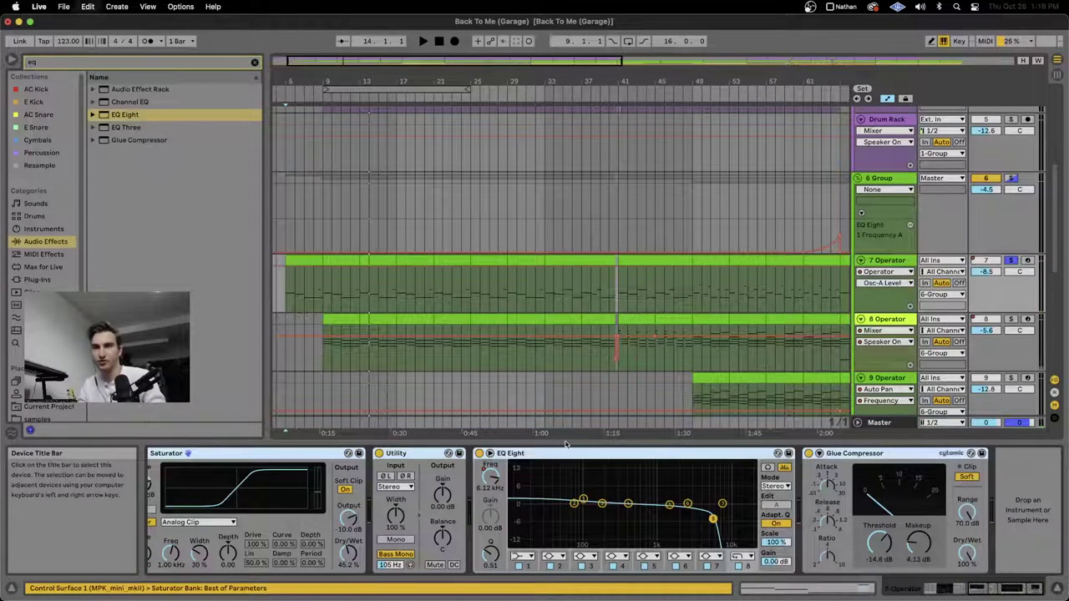
pyautogui.press('super+g')
pyautogui.press('space')
pyautogui.hscroll(-10, 376, 514)
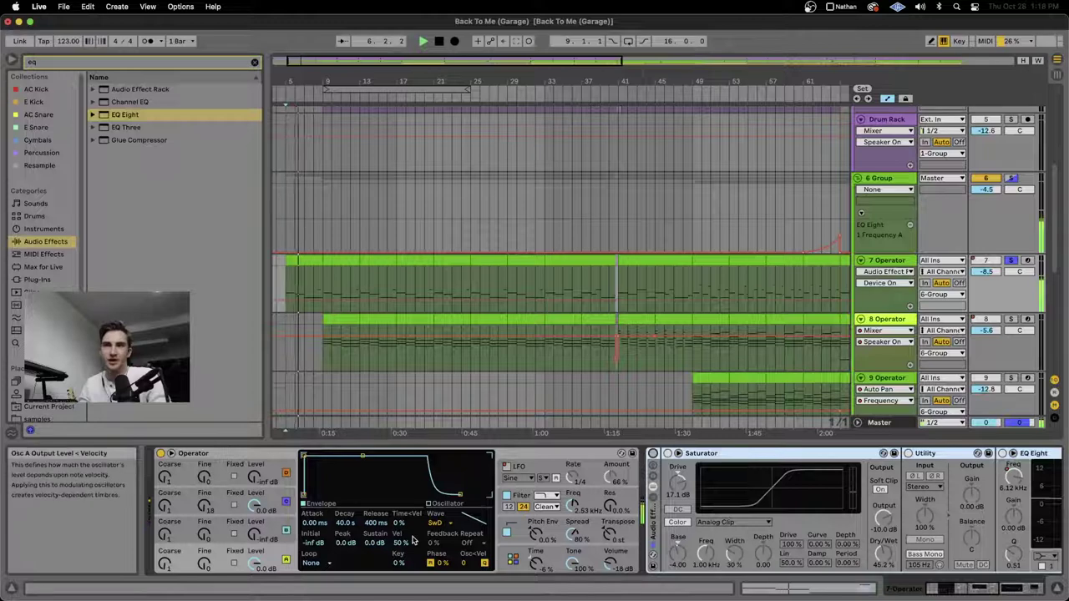
# Step: Examine the filter envelope and the oscillator algorithm with its global settings in 7 Operator's Operator device
pyautogui.click(506, 495)
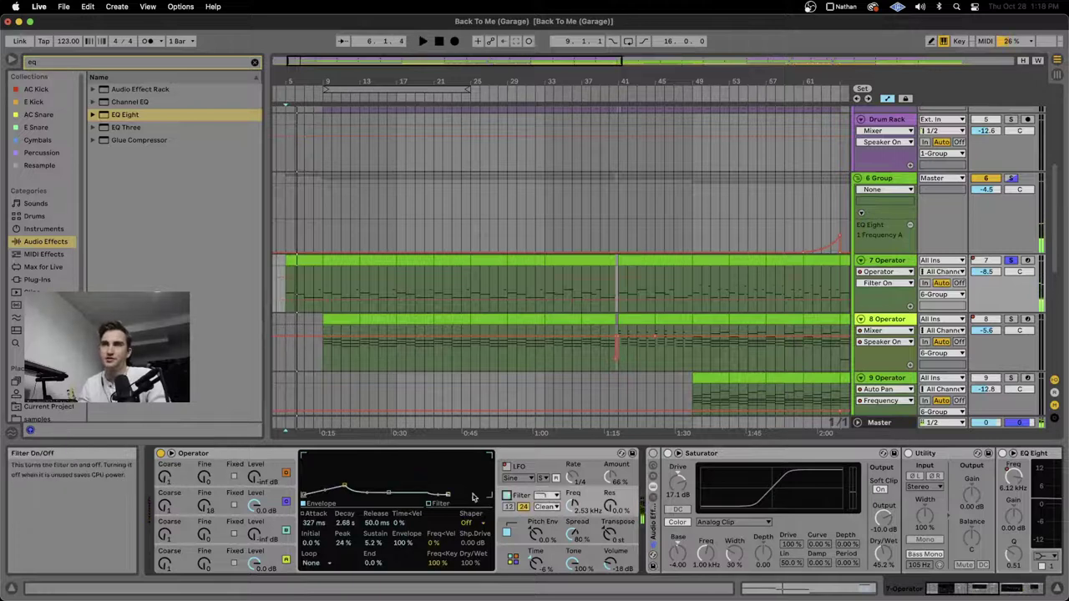
pyautogui.click(269, 541)
pyautogui.click(513, 559)
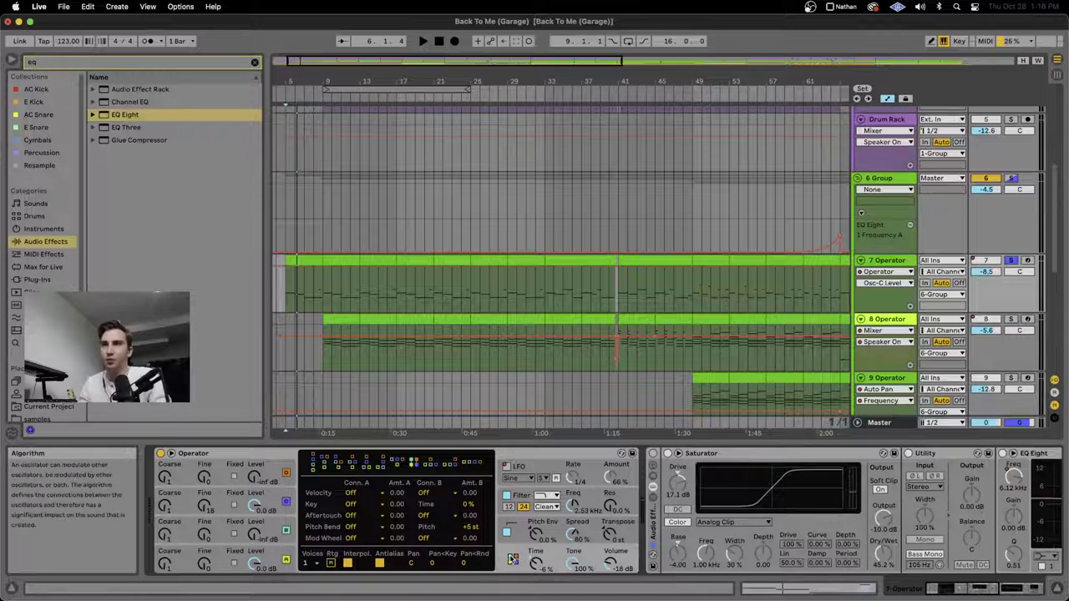
# Step: Compare the envelopes, levels and Fine tuning of oscillators C and A in 7 Operator's Operator device
pyautogui.click(268, 500)
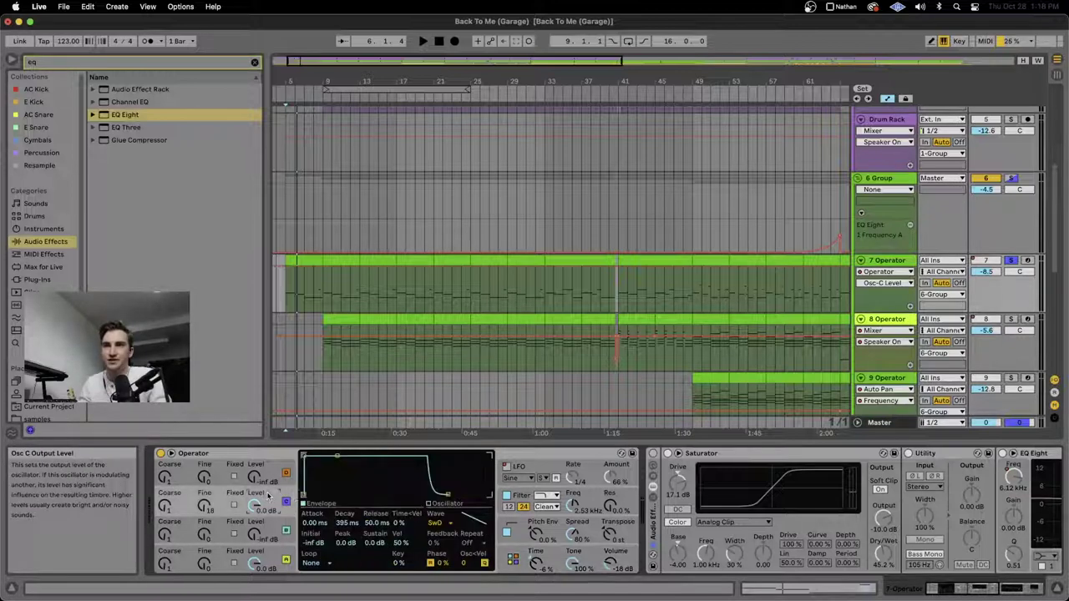
pyautogui.click(288, 561)
pyautogui.click(264, 504)
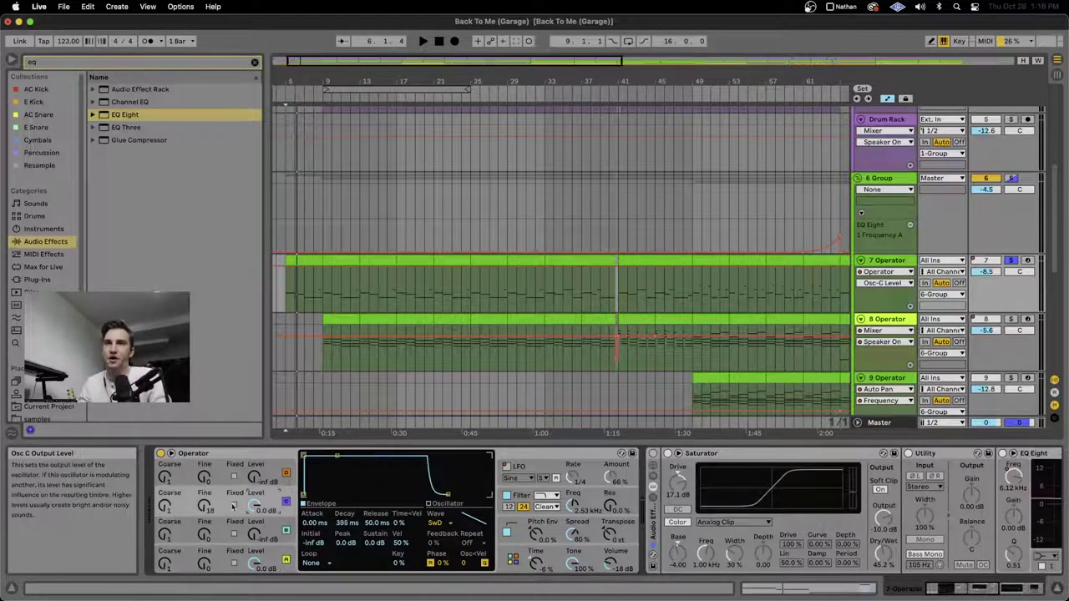
pyautogui.moveTo(204, 506); pyautogui.dragTo(212, 512)
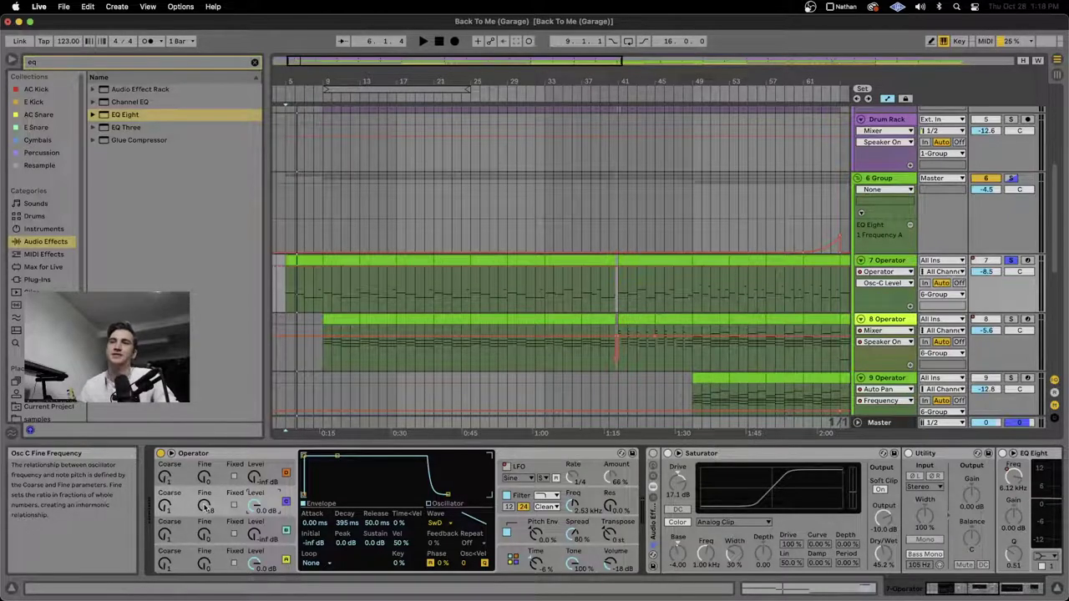
pyautogui.click(215, 556)
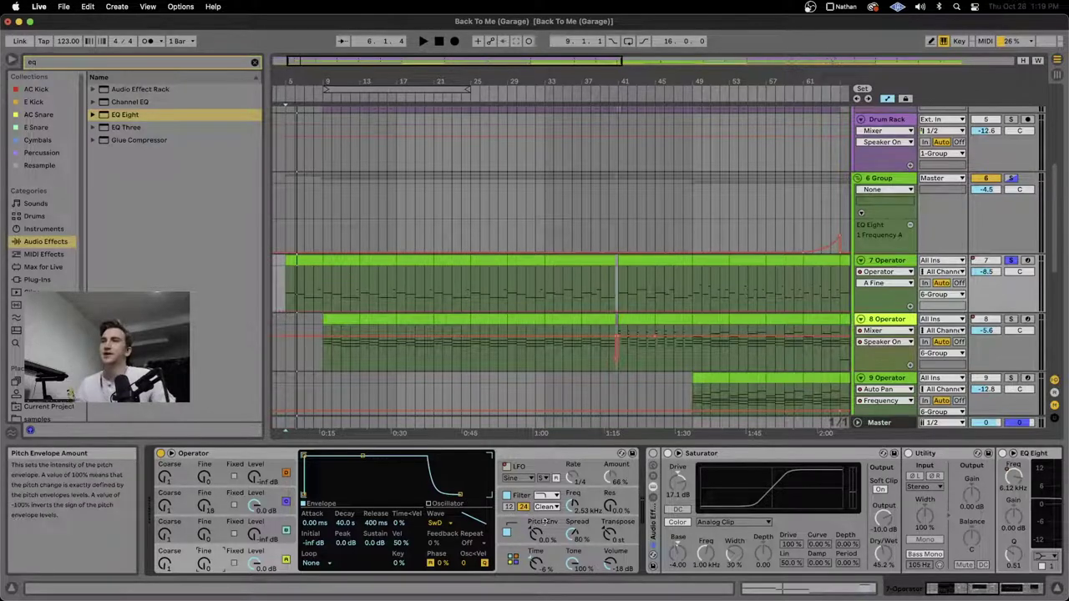
# Step: Examine the pitch envelope and the effect devices that follow Operator on 7 Operator
pyautogui.hscroll(3, 464, 496)
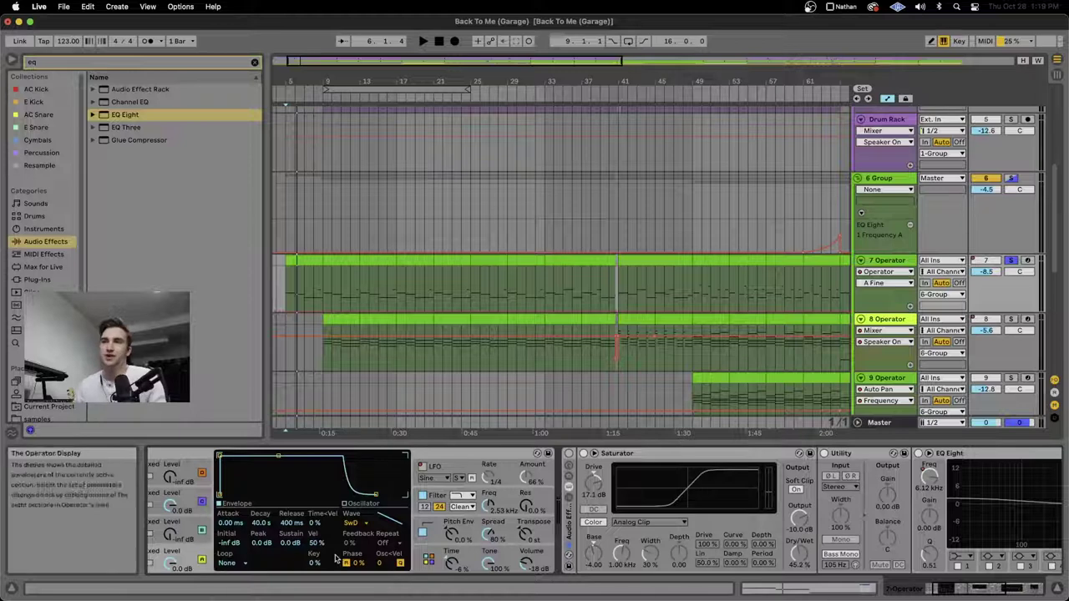
pyautogui.hscroll(3, 325, 527)
pyautogui.hscroll(-5, 325, 528)
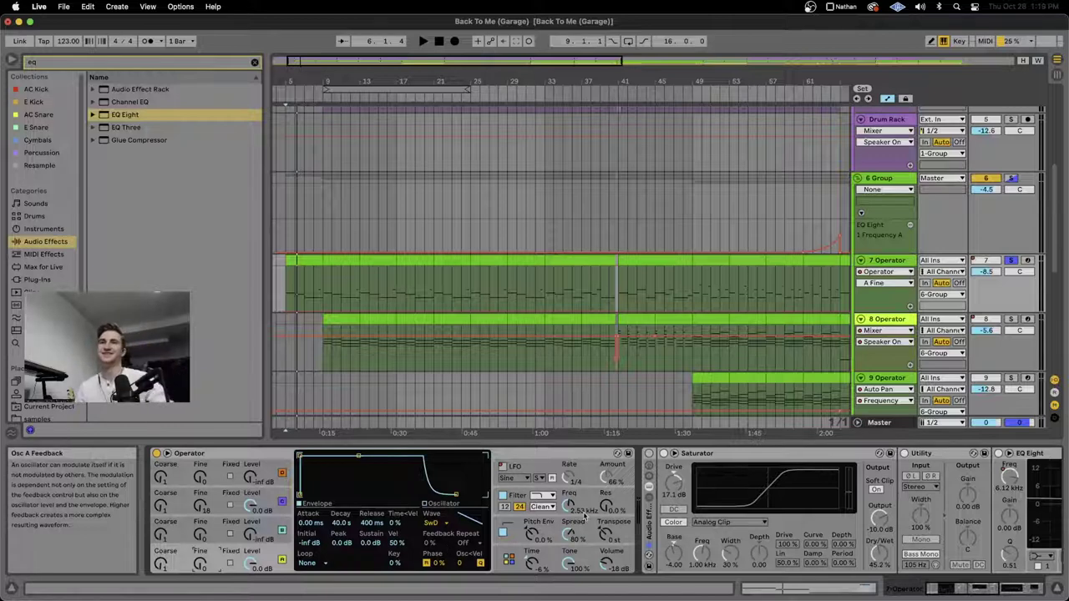
pyautogui.hscroll(5, 582, 516)
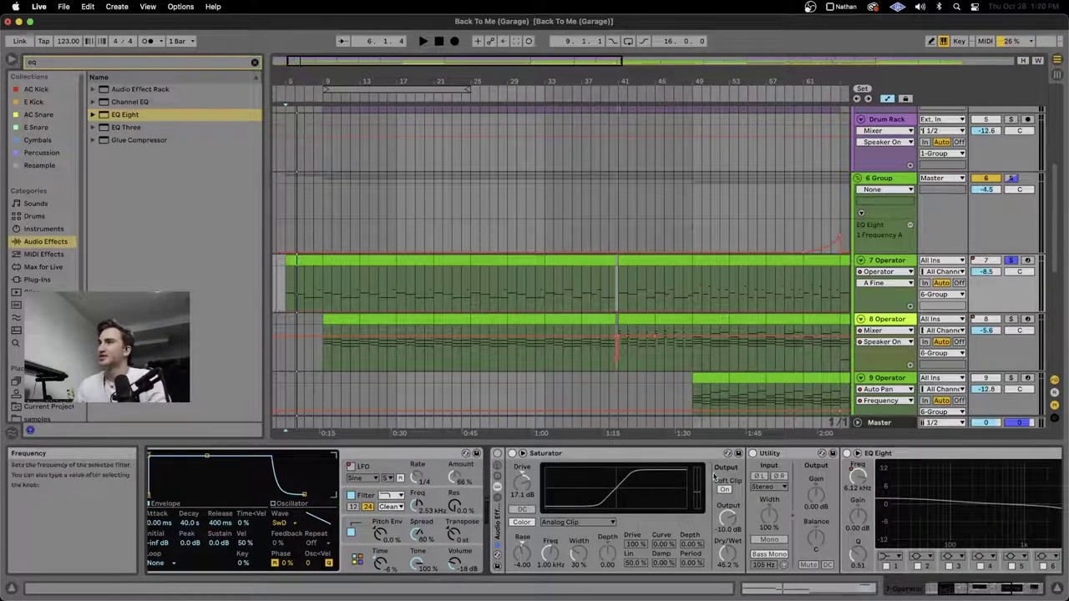
pyautogui.hscroll(-5, 605, 493)
pyautogui.click(555, 524)
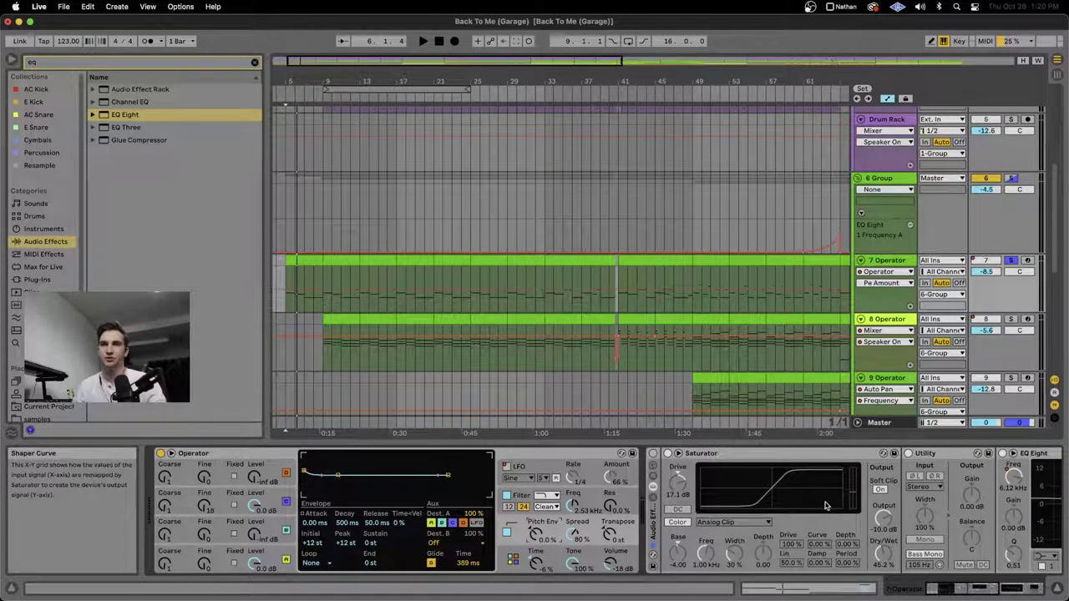
# Step: Set oscillator C's Fine tuning to 18 in 7 Operator's Operator and switch the Audio Effect Rack back on
pyautogui.click(218, 529)
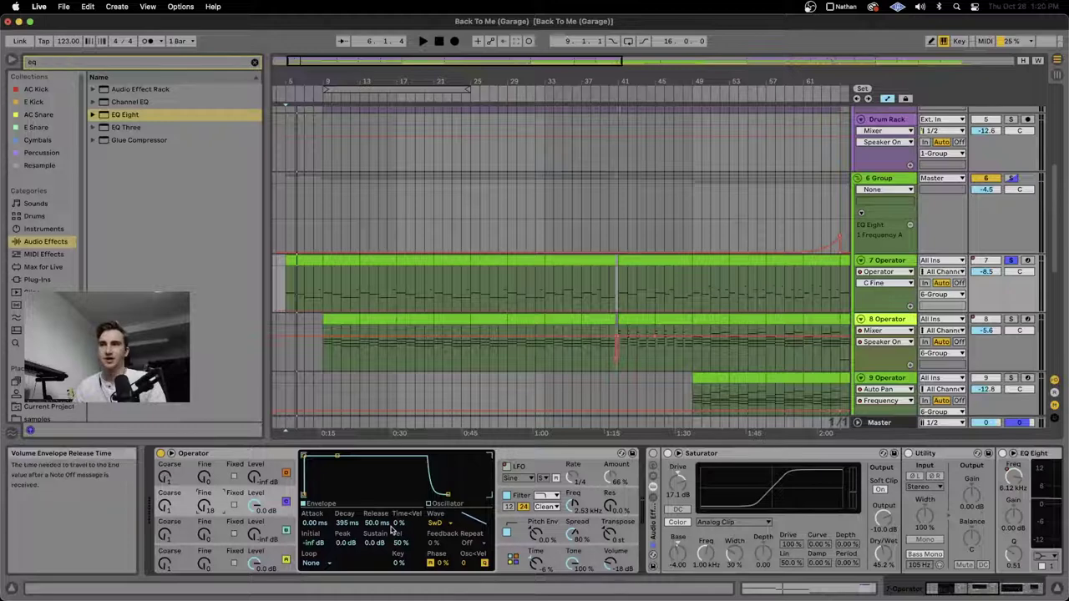
pyautogui.hscroll(3, 526, 455)
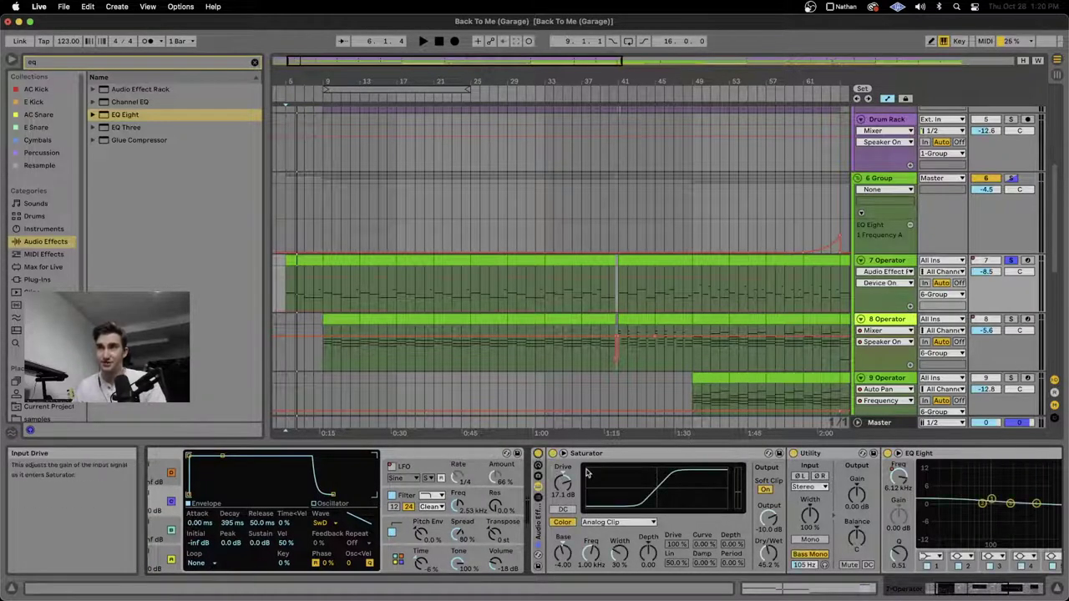
pyautogui.click(617, 541)
pyautogui.hscroll(-3, 618, 542)
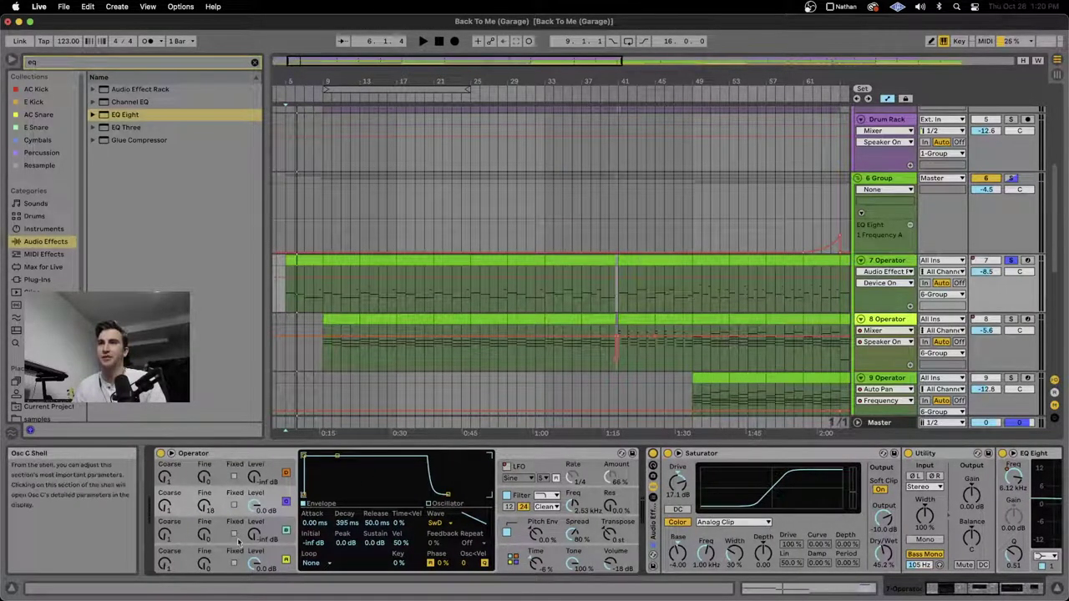
# Step: Examine the Operator filter envelope, the Saturator settings and the Utility's Bass Mono frequency on 7 Operator
pyautogui.hscroll(2, 474, 506)
pyautogui.click(499, 504)
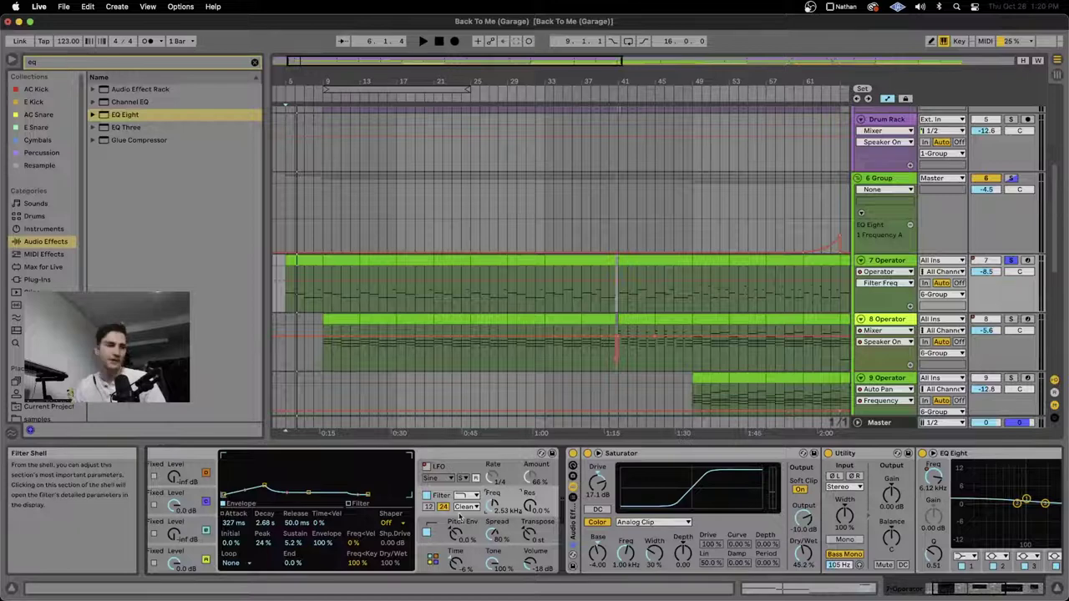
pyautogui.hscroll(8, 458, 517)
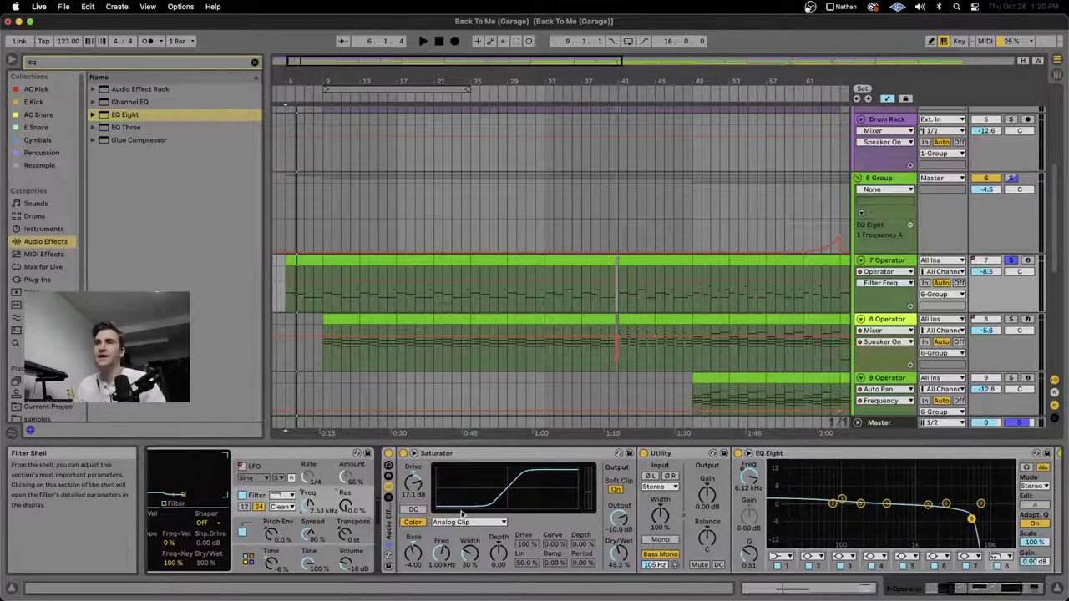
pyautogui.click(545, 460)
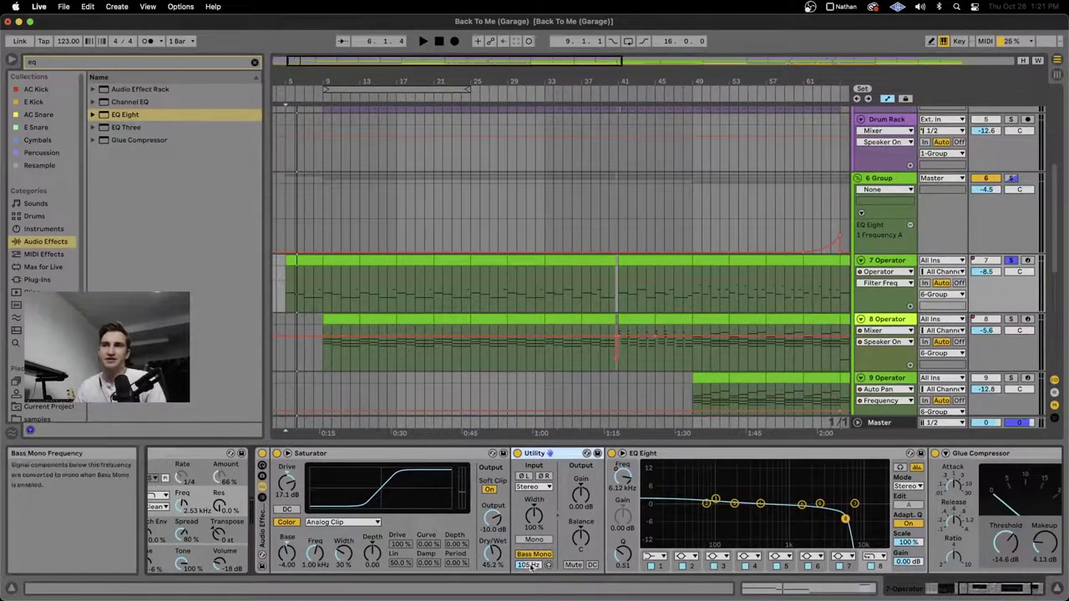
pyautogui.hscroll(-10, 362, 501)
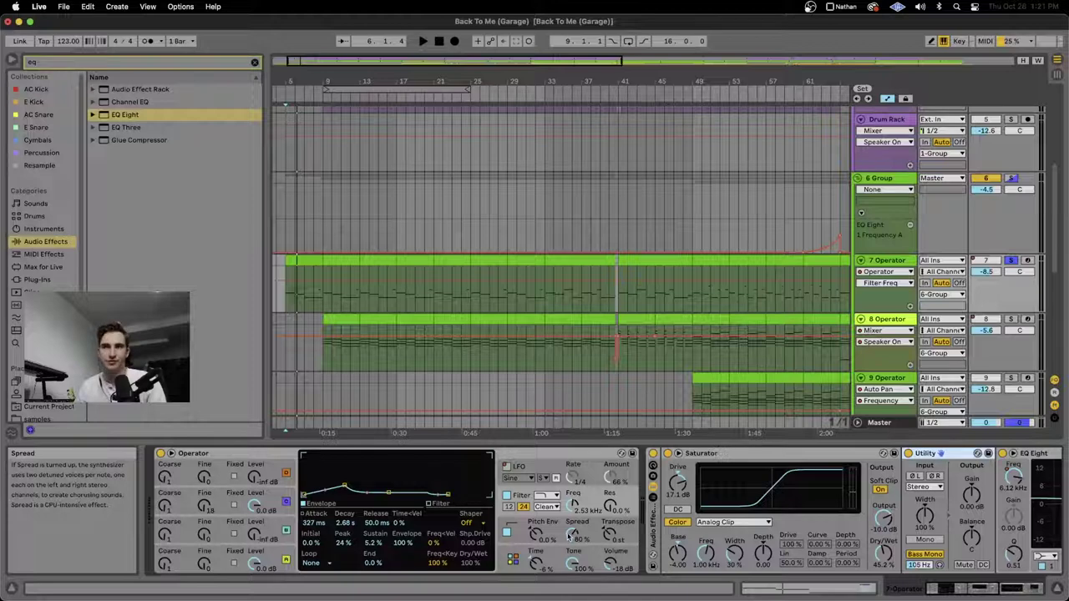
pyautogui.hscroll(10, 571, 536)
pyautogui.hscroll(8, 567, 536)
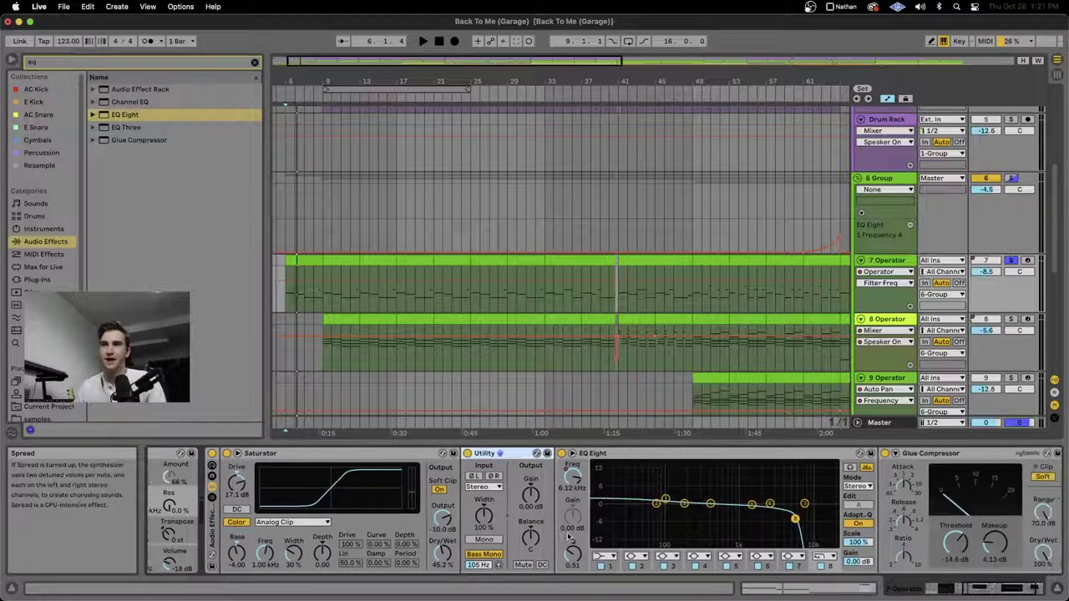
# Step: Show the automation of EQ Eight's filter 8 frequency on 7 Operator and play the track from bar 35
pyautogui.click(491, 481)
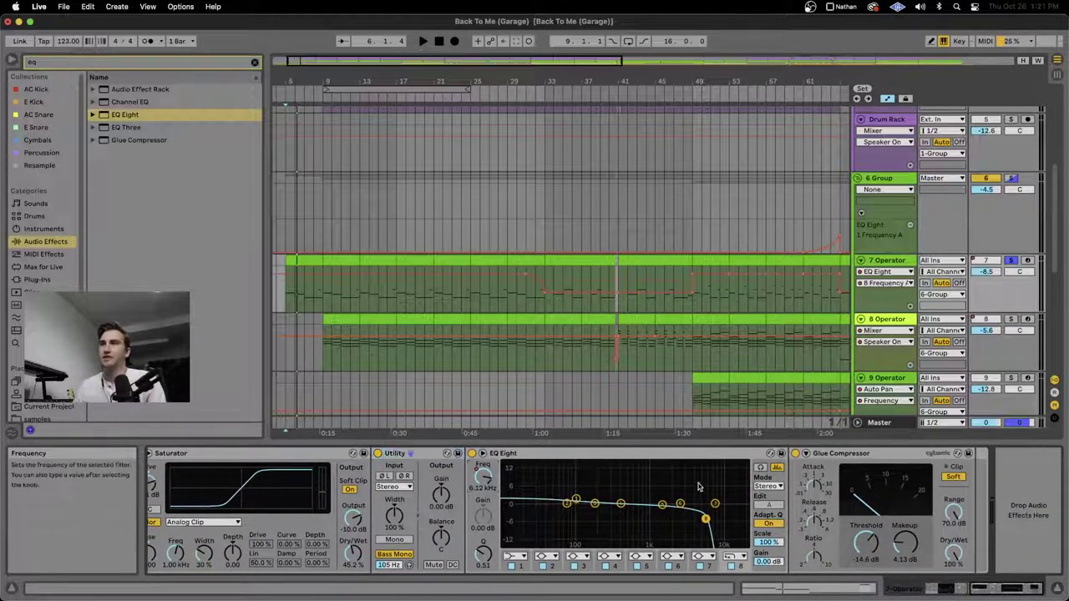
pyautogui.press('-')
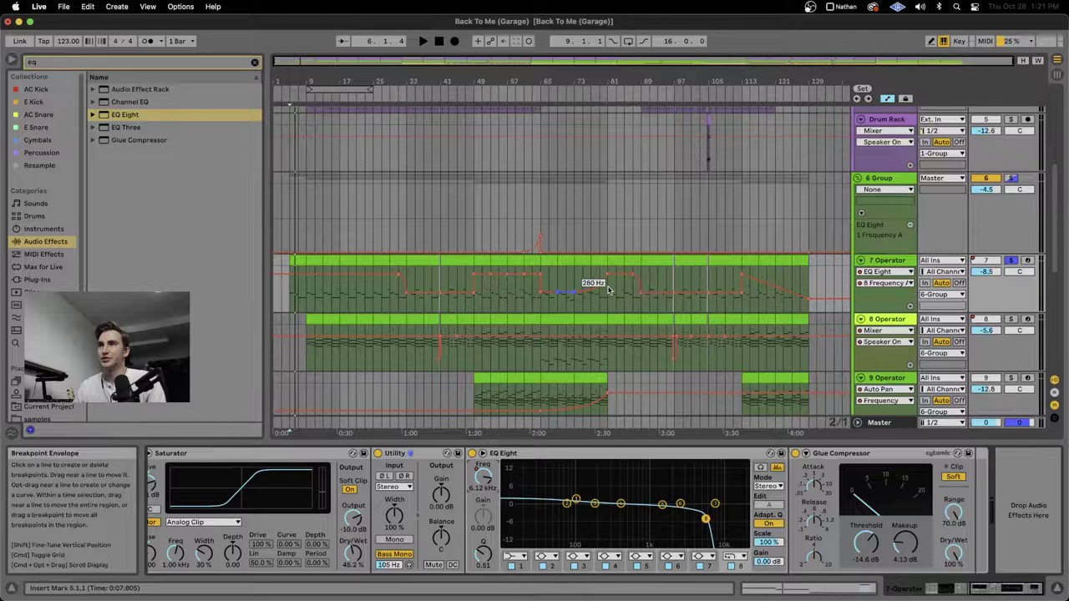
pyautogui.moveTo(306, 299); pyautogui.dragTo(393, 298)
pyautogui.click(362, 299)
pyautogui.press('space')
pyautogui.click(412, 307)
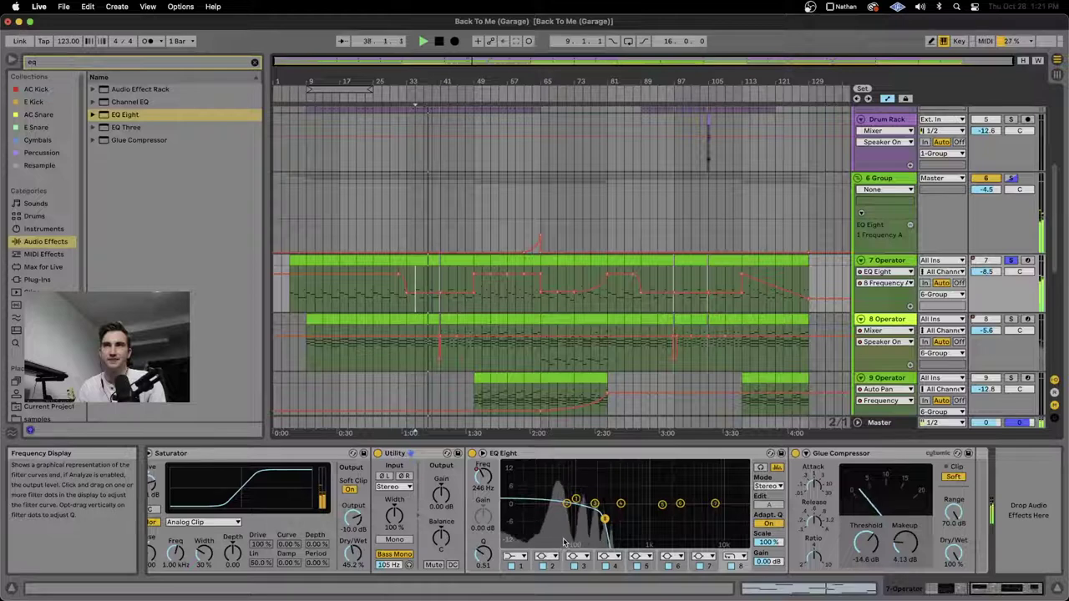
# Step: Inspect the LFO section and its Dest. A and Dest. B targets in 7 Operator during playback, and stop playback
pyautogui.hscroll(-10, 566, 541)
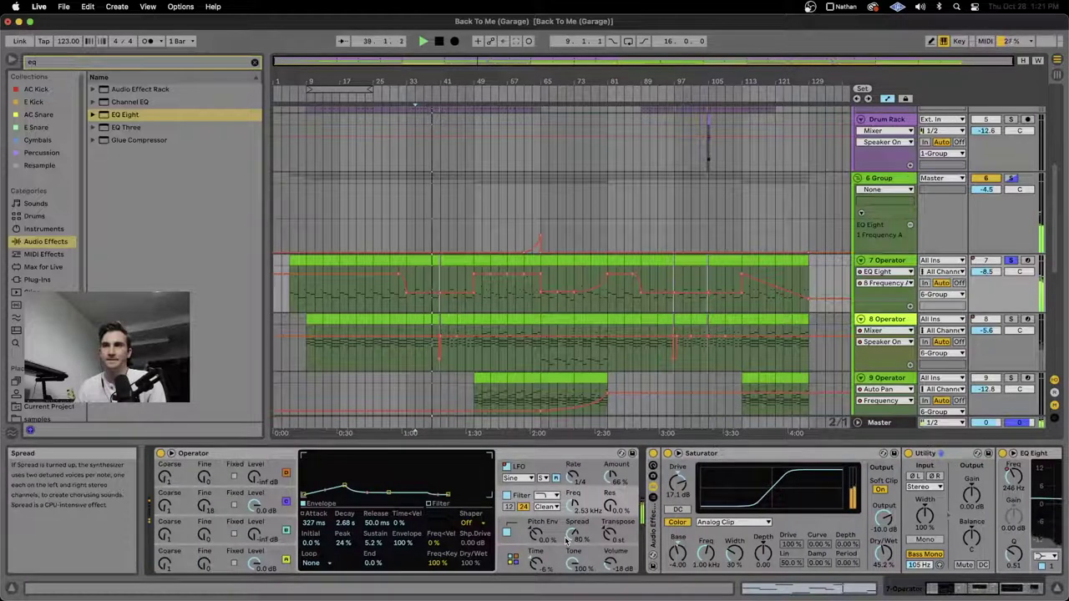
pyautogui.click(538, 547)
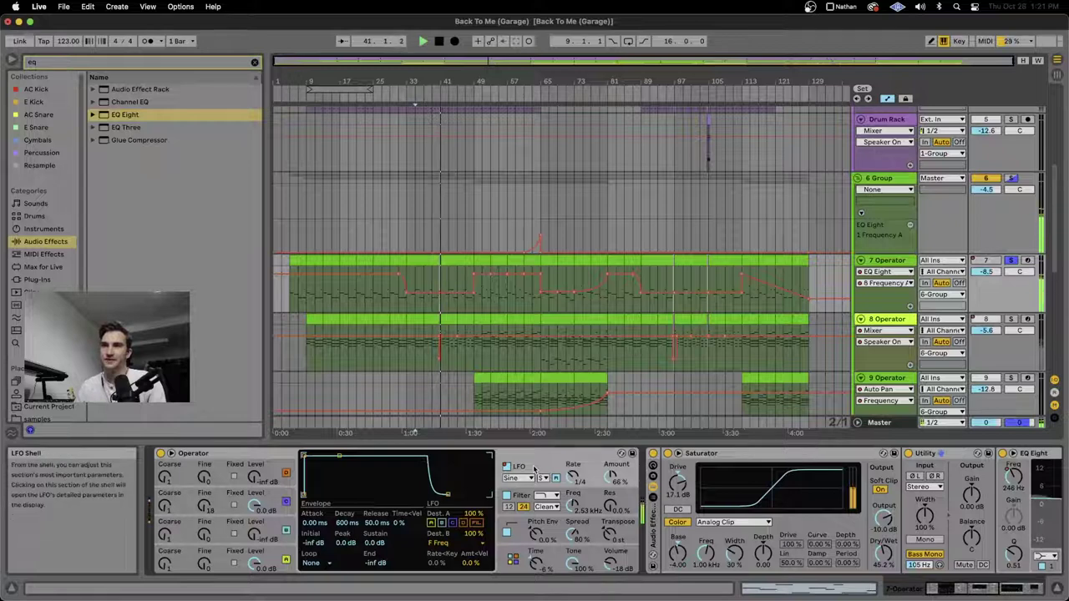
pyautogui.click(465, 543)
pyautogui.click(386, 543)
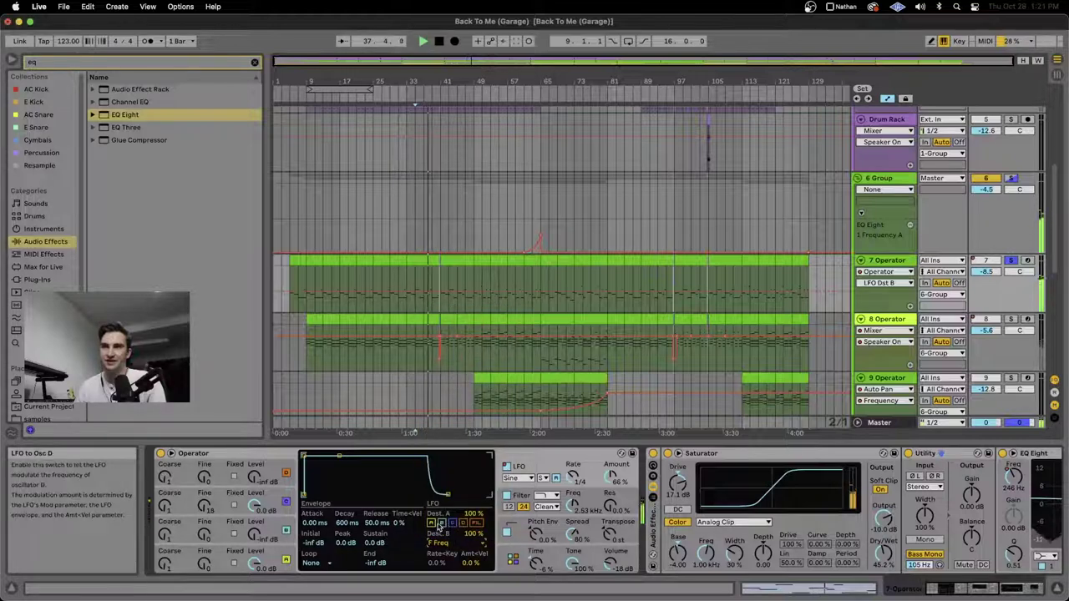
pyautogui.press('space')
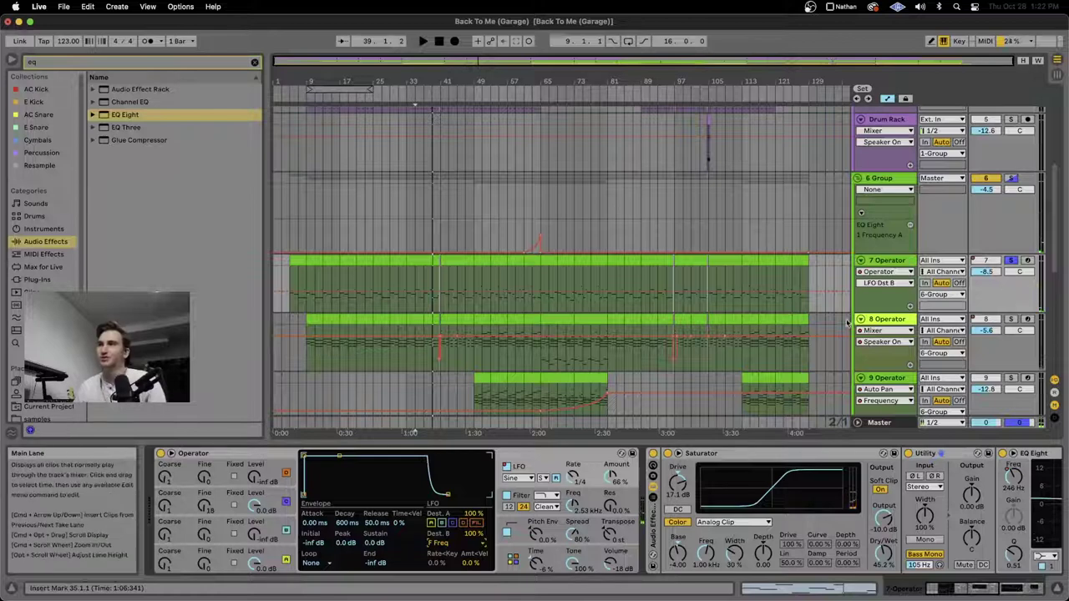
# Step: Search the instruments for "op" and load Operator onto a new track below 13 film static
pyautogui.scroll(-5, 854, 326)
pyautogui.click(860, 359)
pyautogui.rightClick(871, 395)
pyautogui.click(67, 63)
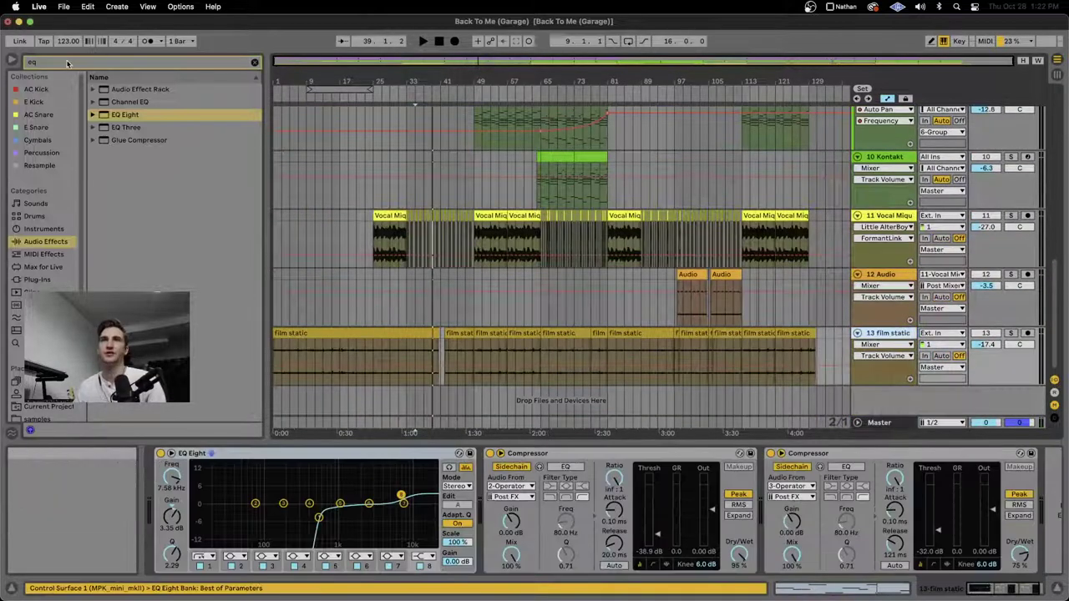
pyautogui.click(67, 62)
pyautogui.write('op')
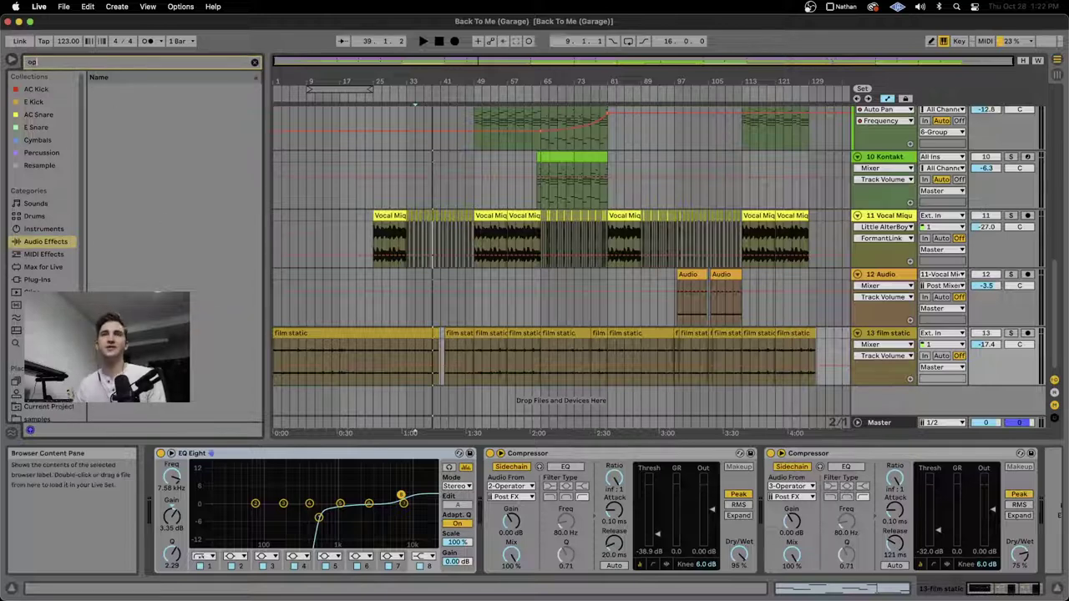
pyautogui.click(44, 228)
pyautogui.click(130, 142)
pyautogui.moveTo(127, 129); pyautogui.dragTo(409, 403)
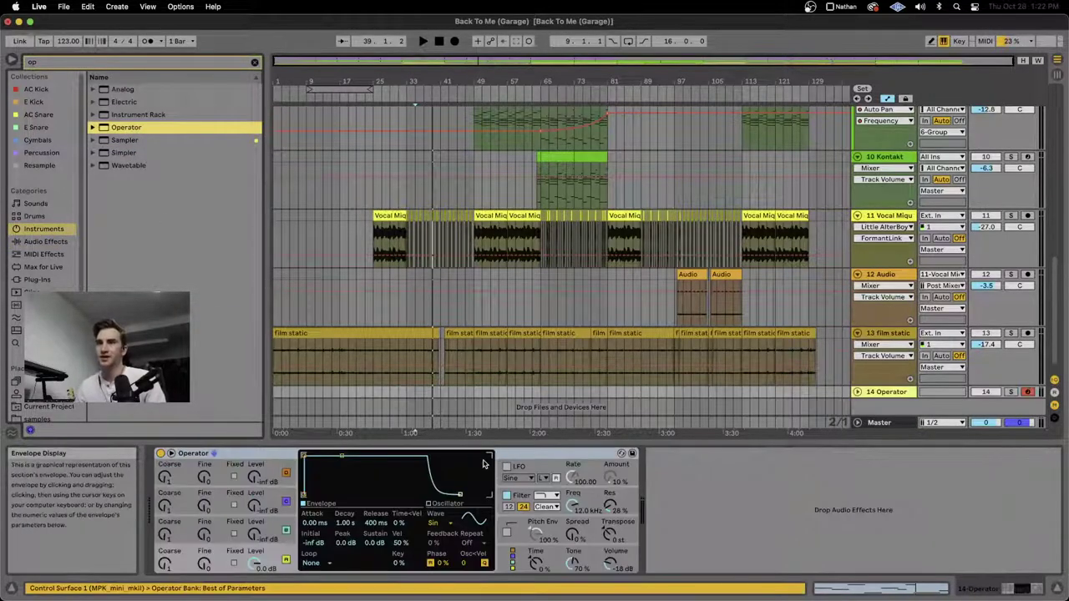
# Step: Set the new Operator's oscillator B Level to -16 dB and its Volume to -31 dB, with the track soloed
pyautogui.moveTo(254, 536); pyautogui.dragTo(253, 535)
pyautogui.press('x')
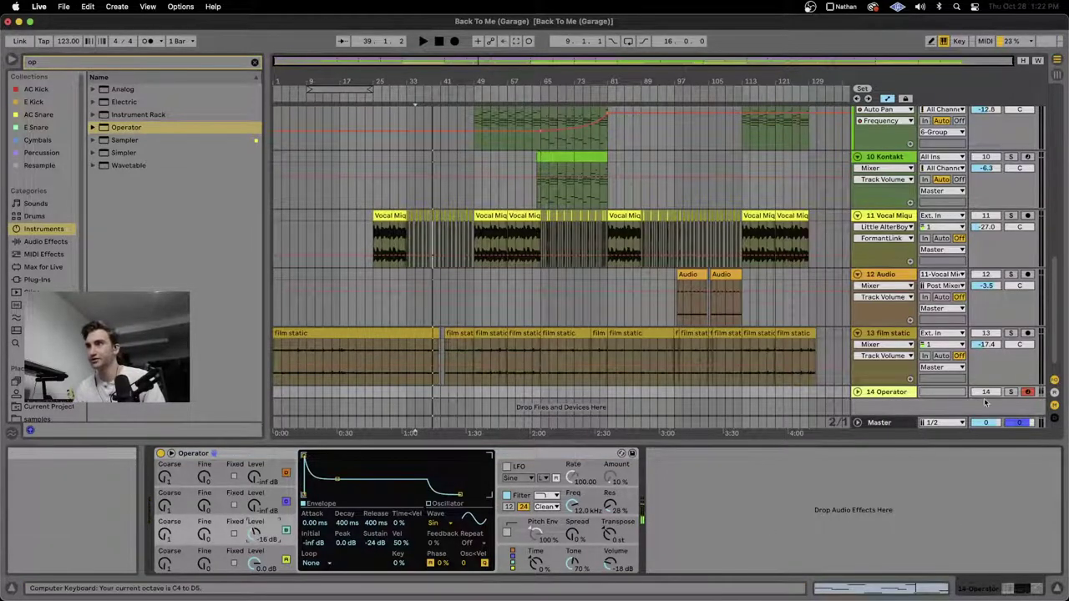
pyautogui.click(1011, 392)
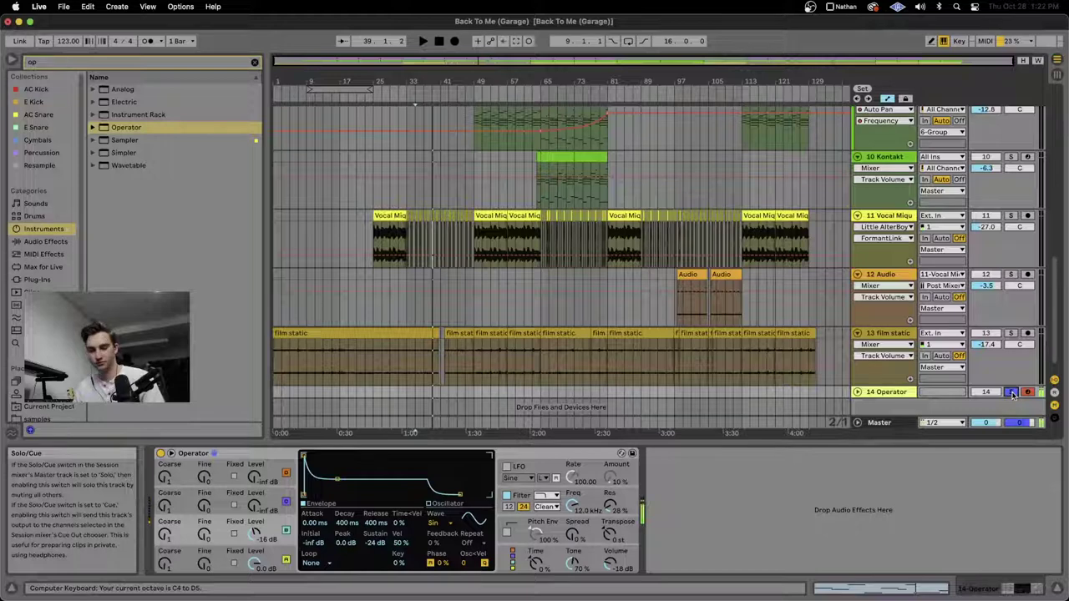
pyautogui.moveTo(617, 561); pyautogui.dragTo(618, 584)
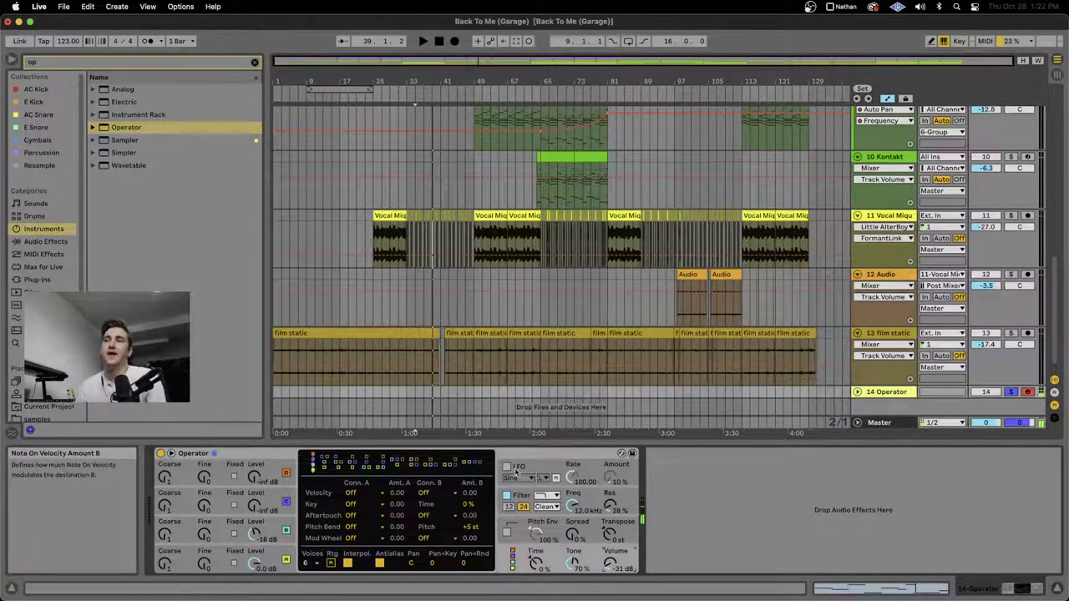
# Step: Turn on the new Operator's LFO with an Amount of 71% and browse the Dest. B targets without picking one
pyautogui.click(506, 465)
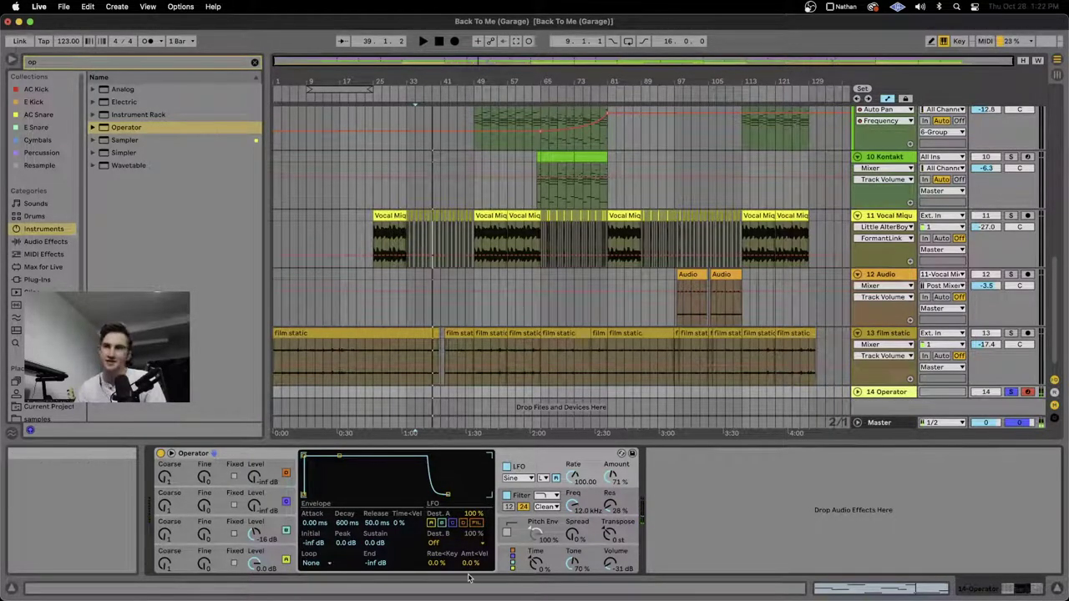
pyautogui.click(482, 542)
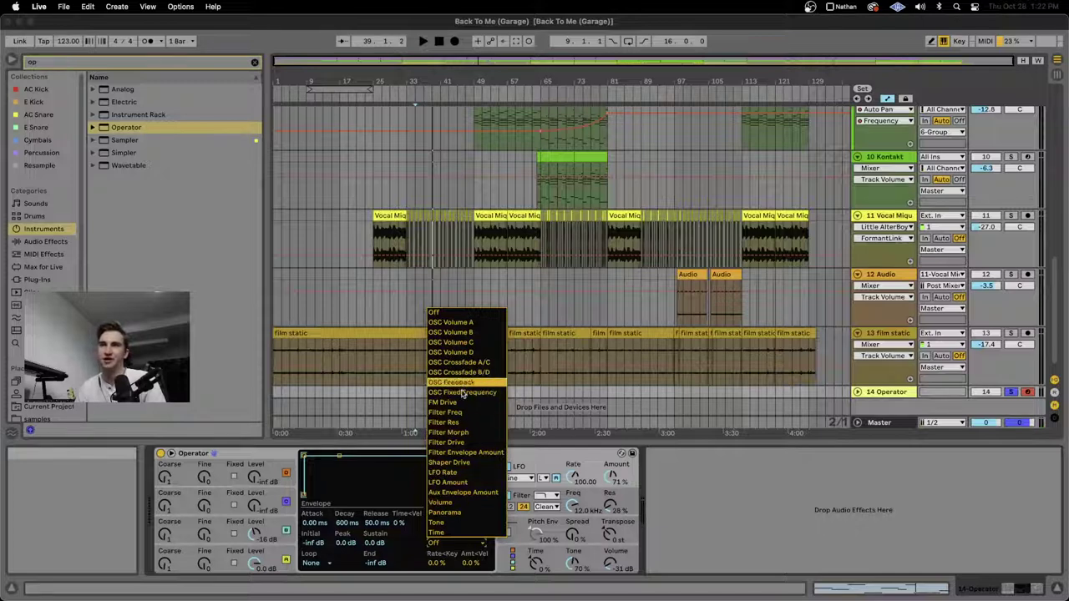
pyautogui.press('Escape')
# Step: Reset the new Operator to its default preset, enable its LFO and save the device as the default preset
pyautogui.click(267, 456)
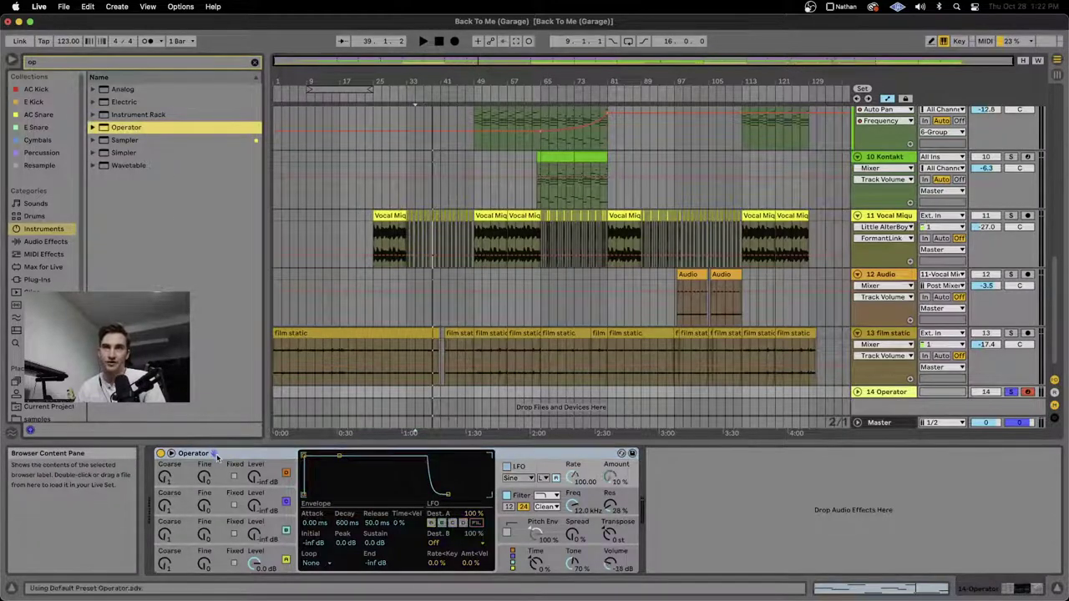
pyautogui.click(507, 466)
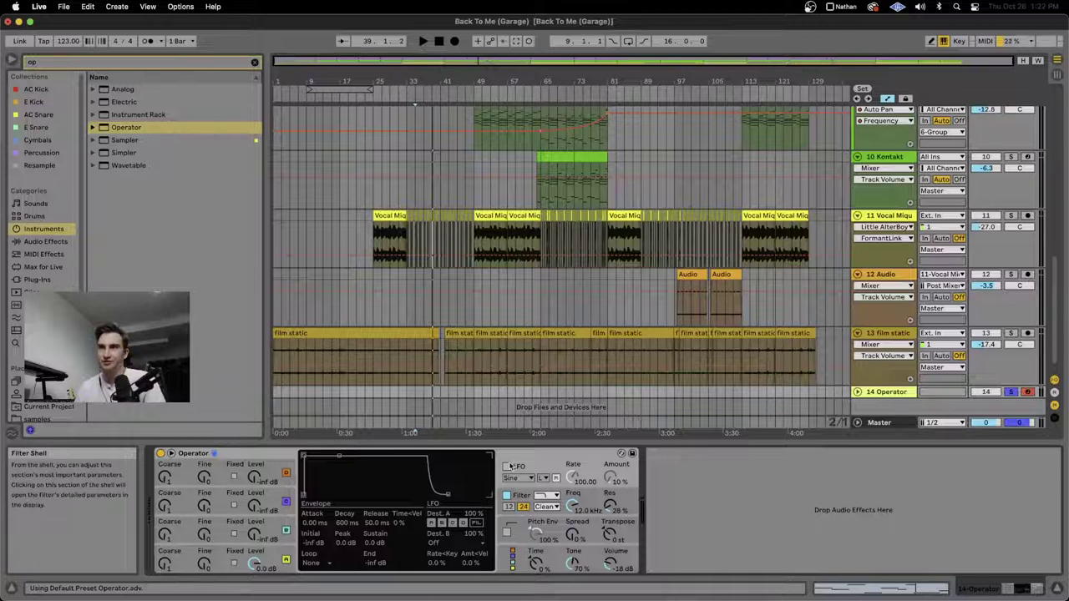
pyautogui.click(506, 465)
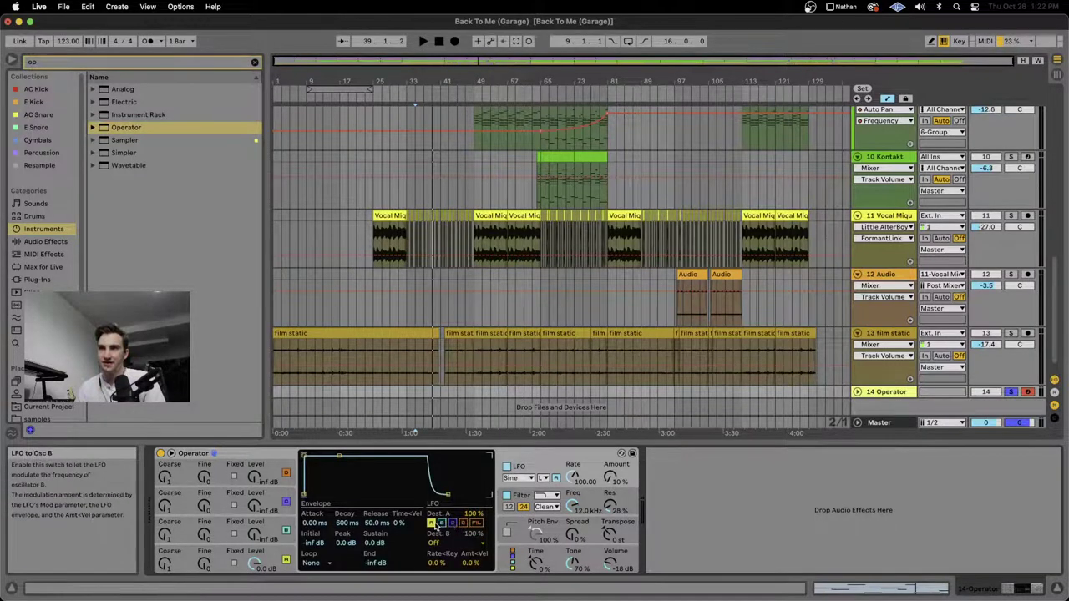
pyautogui.rightClick(283, 453)
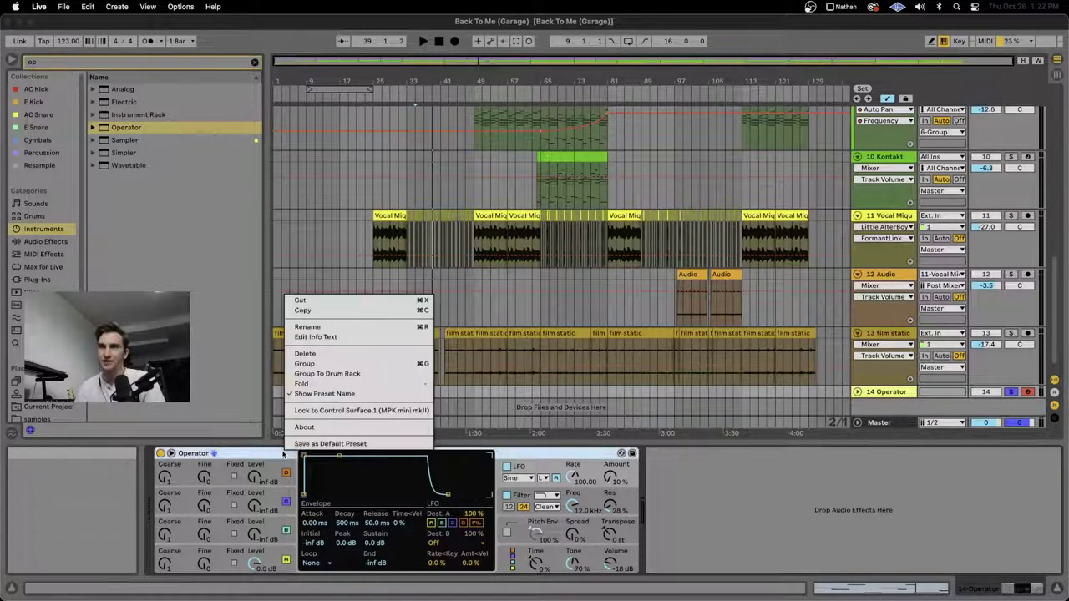
pyautogui.click(309, 444)
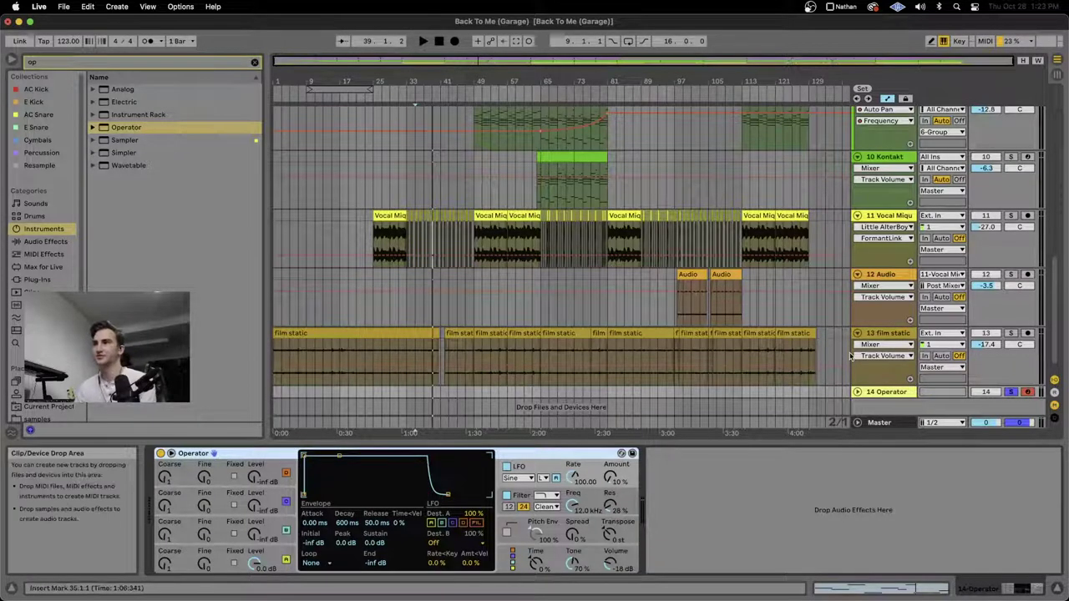
# Step: Delete the 14 Operator demo track and return to the drum tracks in 1 Group
pyautogui.click(904, 397)
pyautogui.press('Delete')
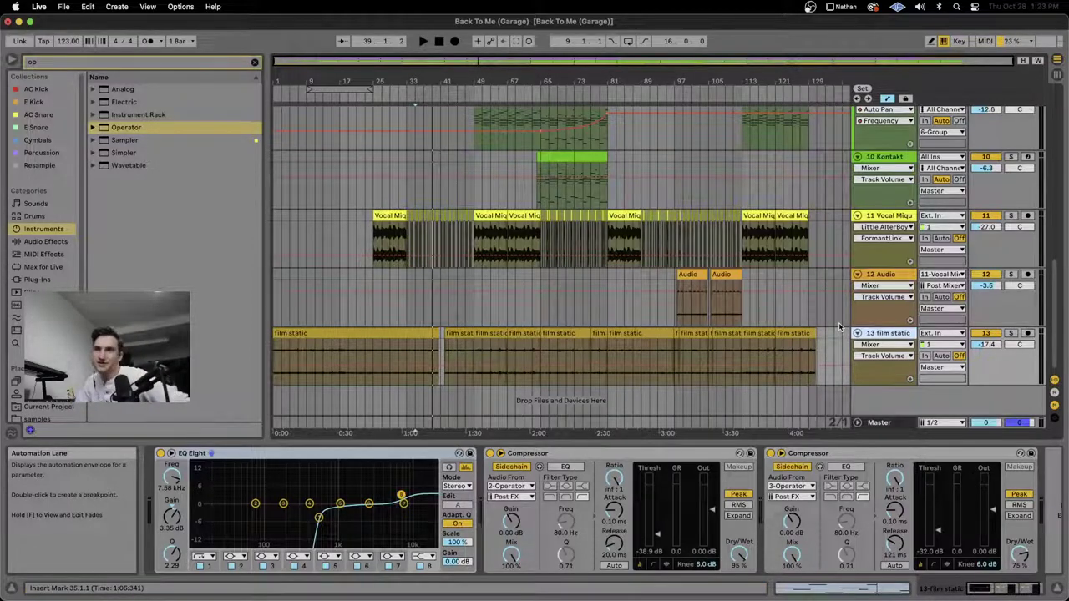
pyautogui.scroll(10, 822, 275)
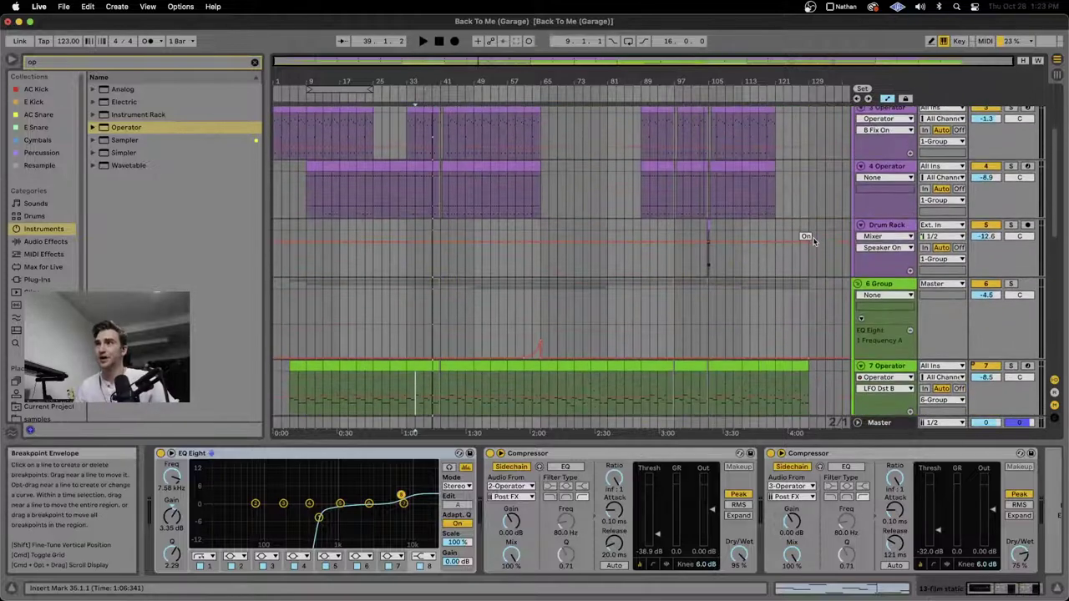
pyautogui.scroll(5, 814, 240)
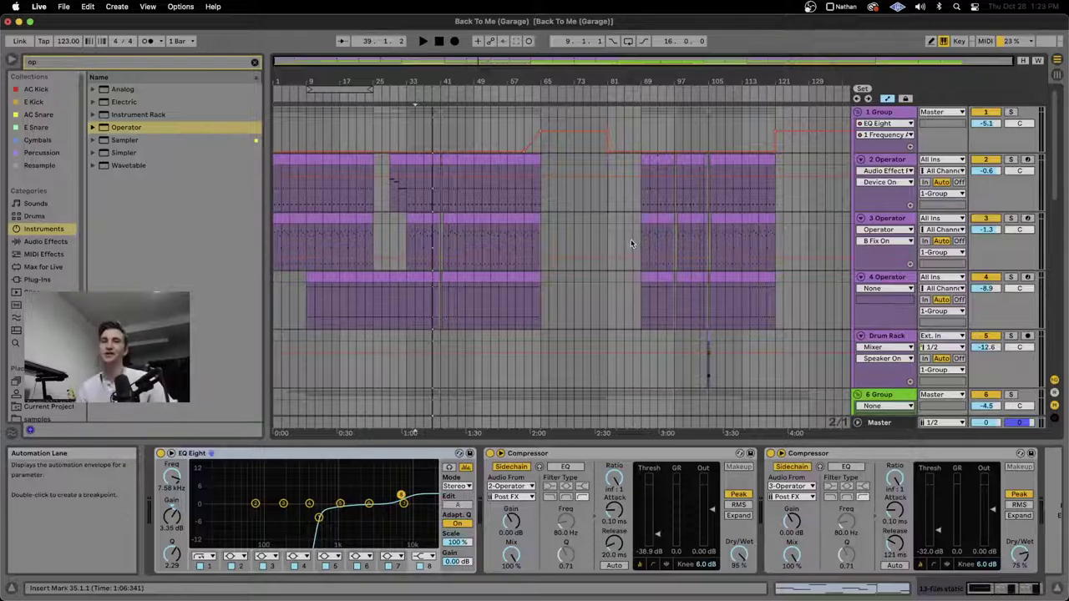
# Step: Look over the arrangement tracks from the drums down to film static, and the end of 7 Operator's effects chain
pyautogui.scroll(-10, 500, 238)
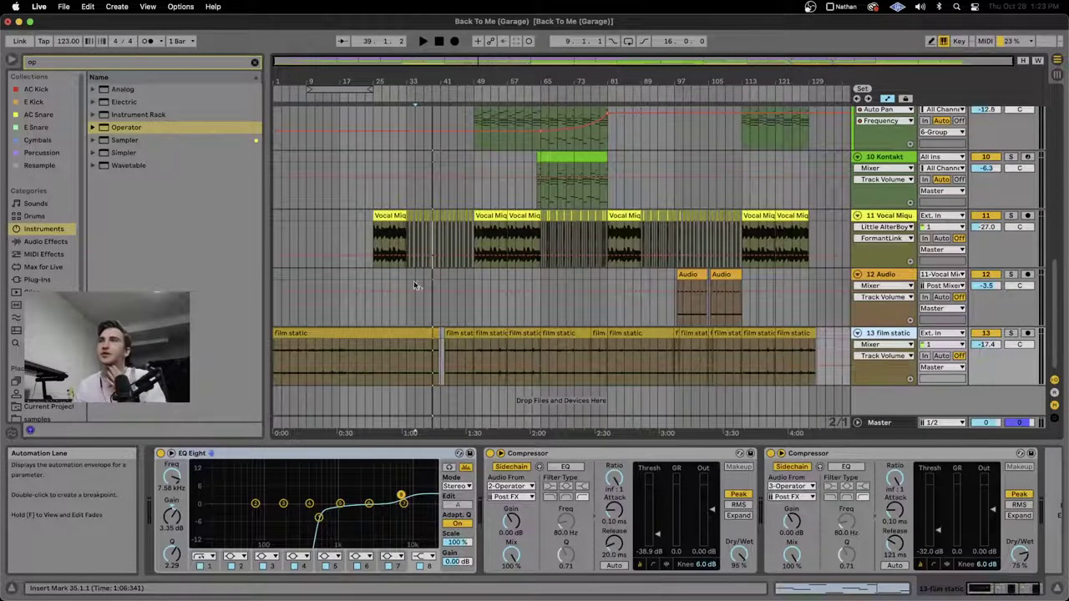
pyautogui.scroll(6, 484, 192)
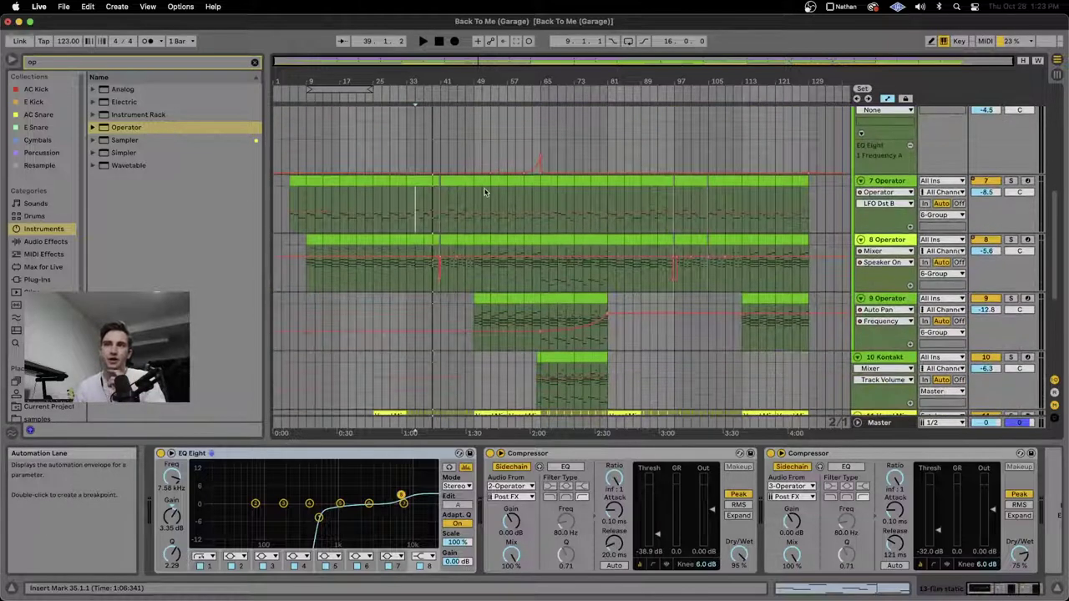
pyautogui.scroll(-4, 485, 192)
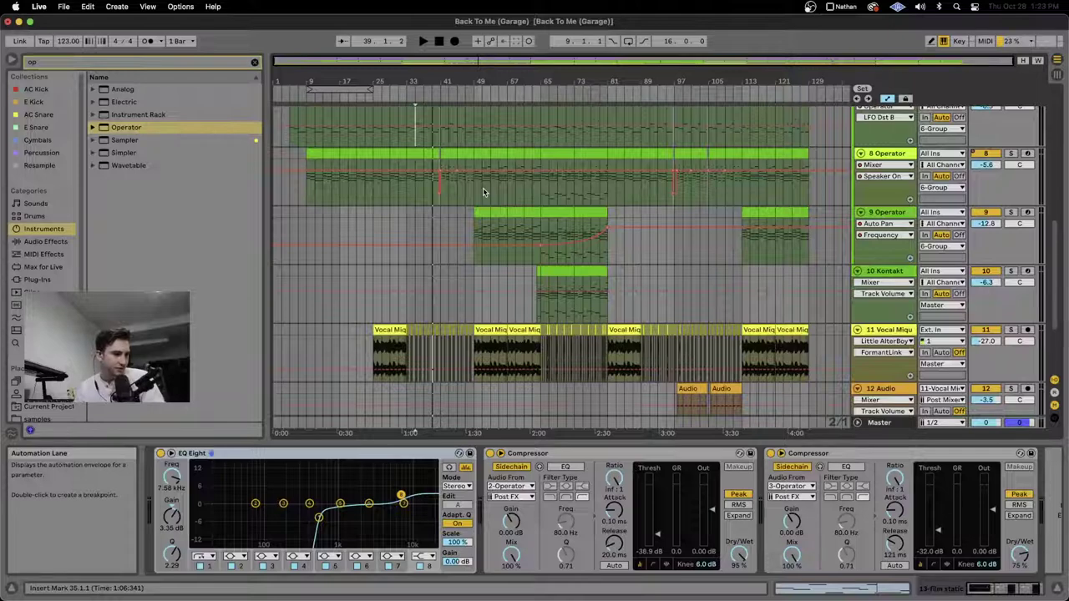
pyautogui.scroll(3, 484, 192)
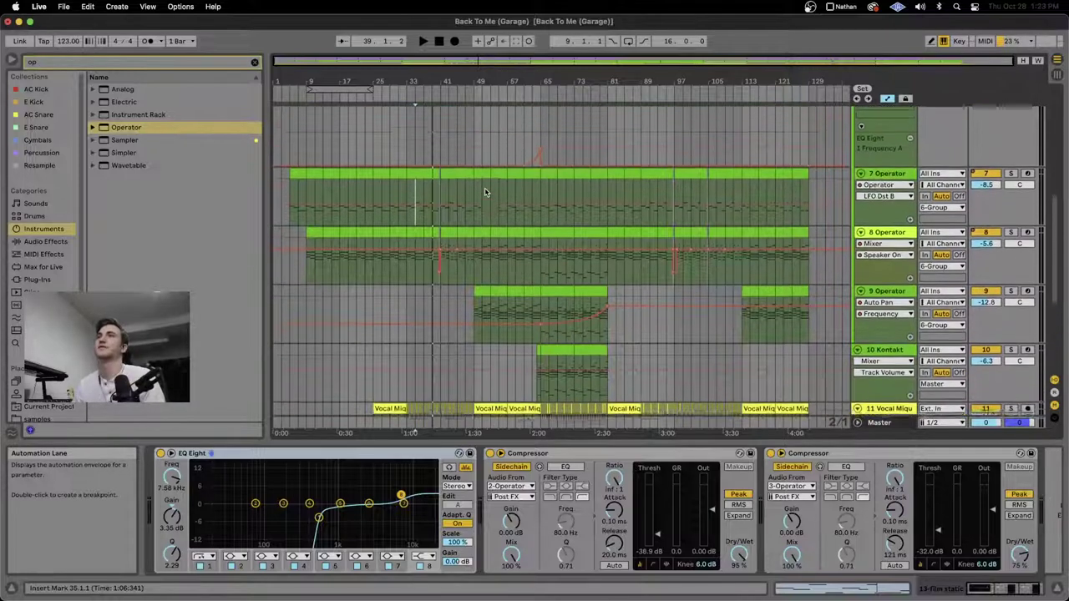
pyautogui.scroll(-4, 484, 192)
pyautogui.scroll(3, 484, 190)
pyautogui.scroll(3, 485, 189)
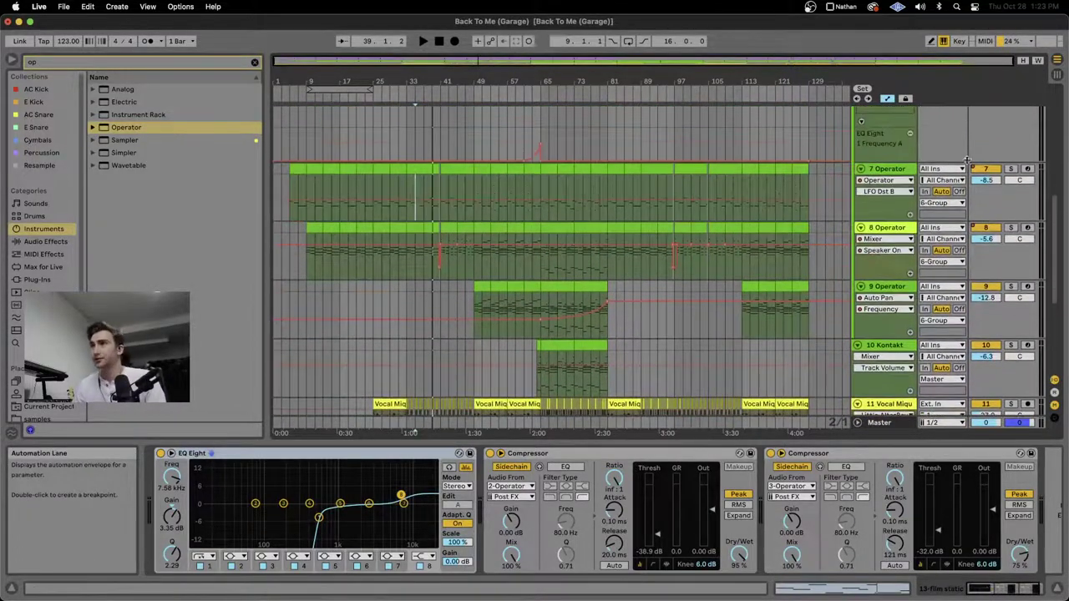
pyautogui.hscroll(5, 334, 509)
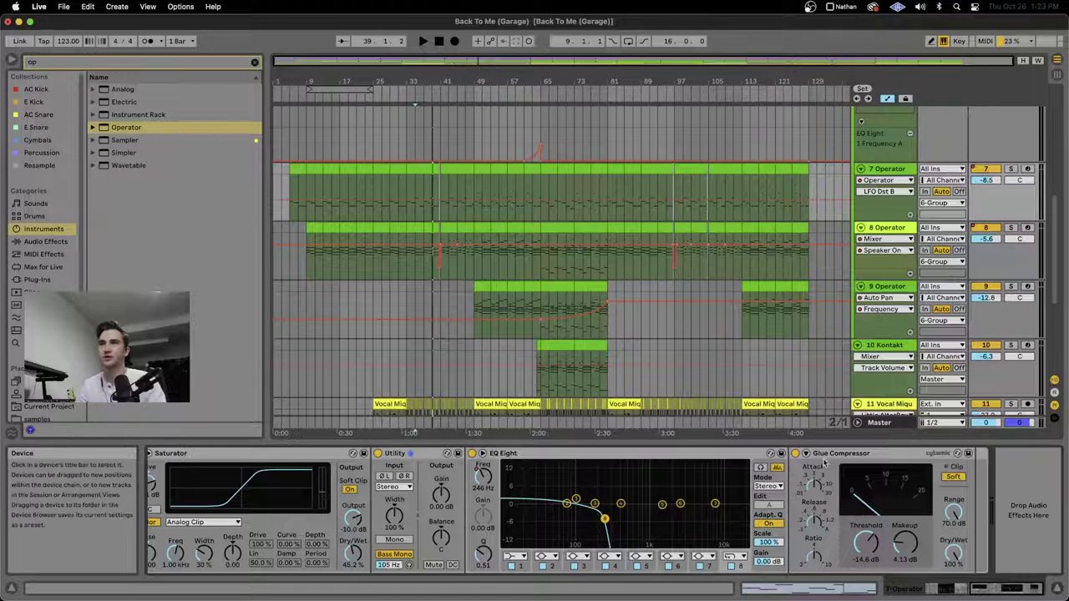
# Step: Play 7 Operator from bar 21, solo it, and listen from bar 33 while viewing its device chain
pyautogui.click(364, 190)
pyautogui.press('space')
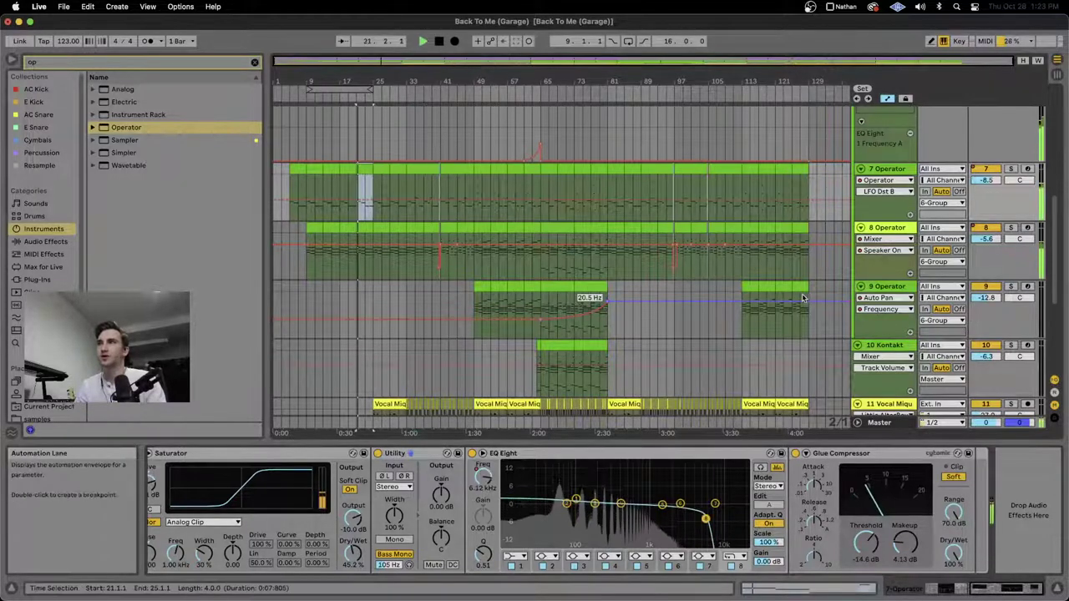
pyautogui.click(1011, 169)
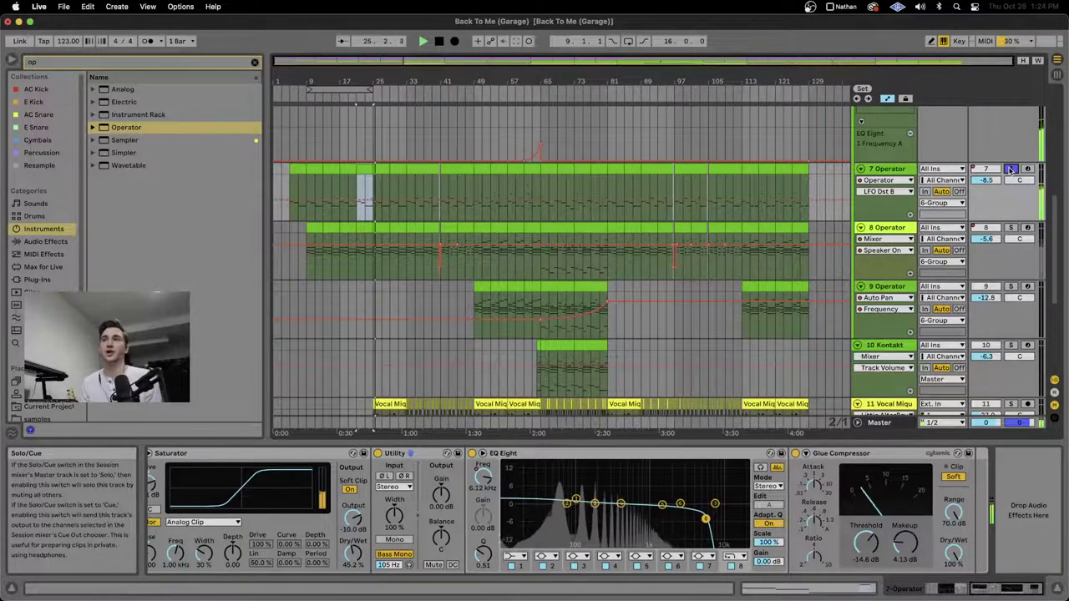
pyautogui.click(420, 159)
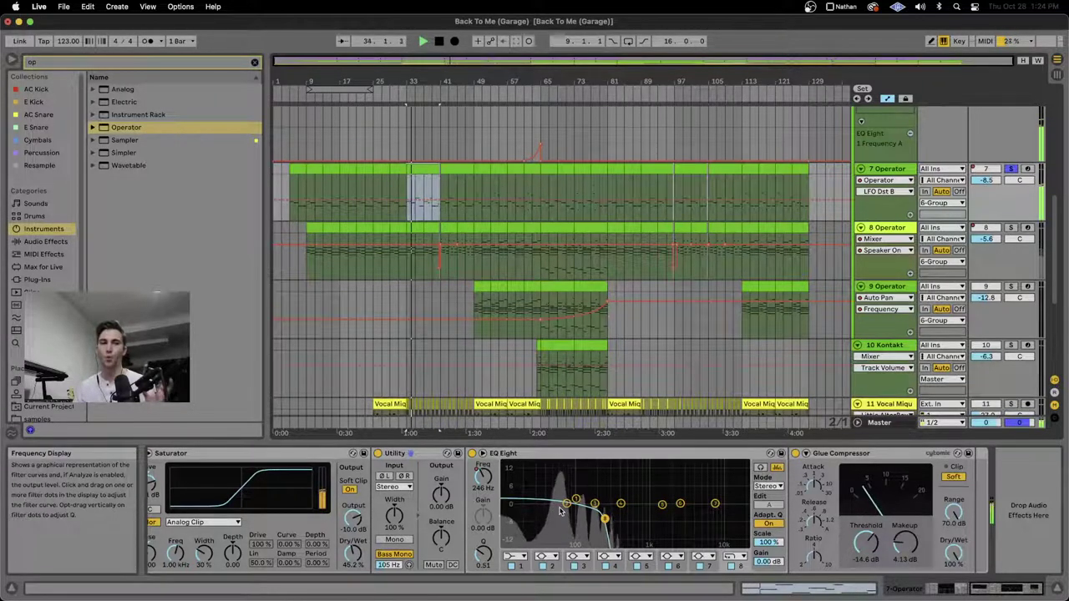
pyautogui.hscroll(-10, 409, 505)
pyautogui.hscroll(10, 409, 505)
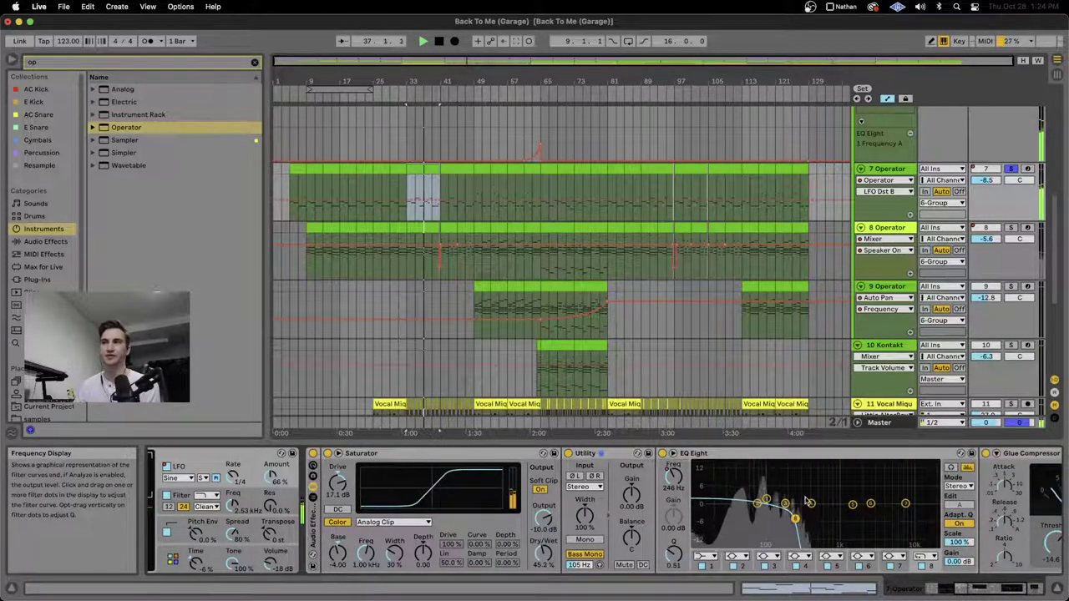
# Step: Open the 7 Operator clip at bar 33, examine its bass notes, and return to the device chain
pyautogui.doubleClick(428, 170)
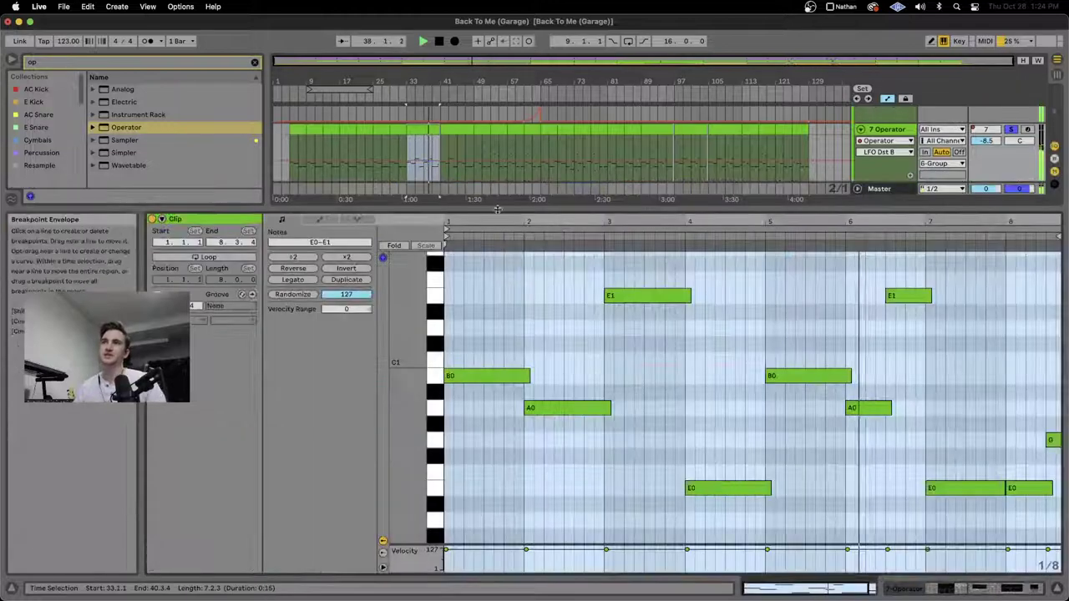
pyautogui.scroll(-3, 988, 429)
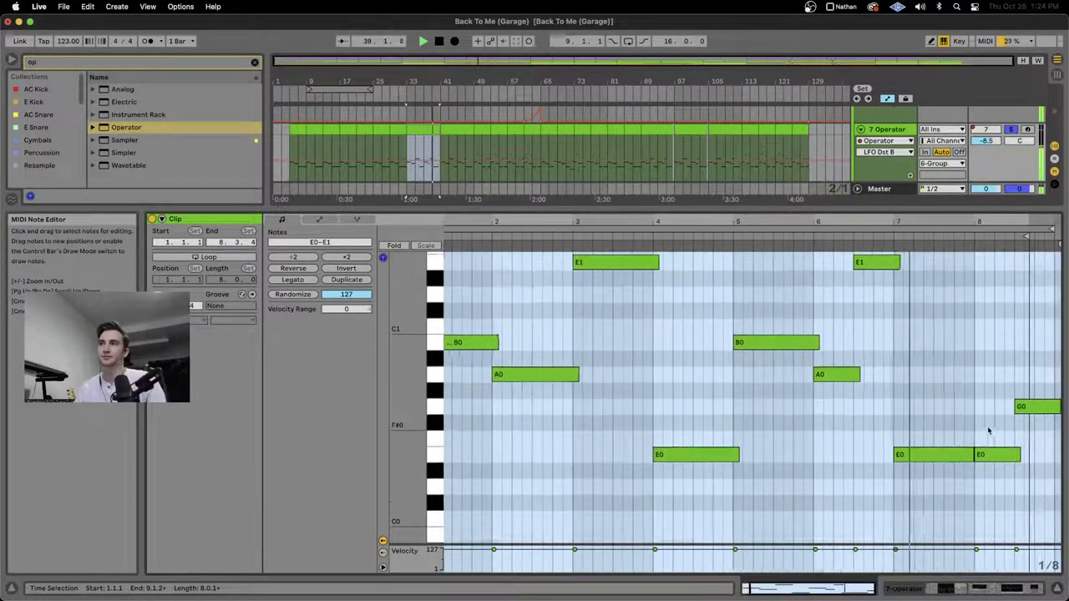
pyautogui.hotkey('shift', 'Tab')
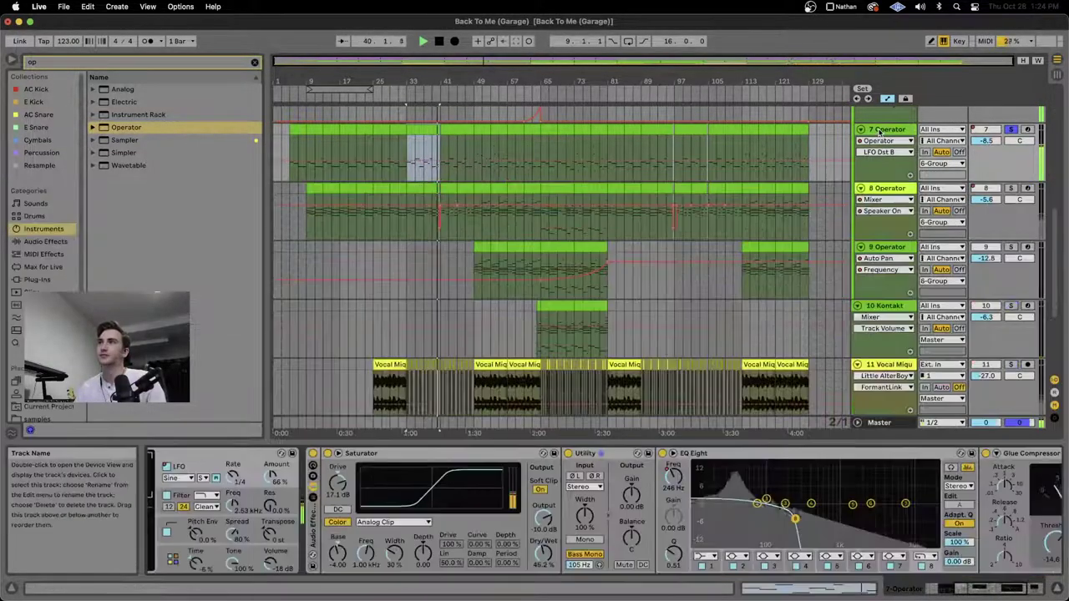
# Step: Stop playback, inspect 7 Operator's voice count and the Glide settings in its pitch envelope, and unsolo the track
pyautogui.press('space')
pyautogui.hscroll(-8, 460, 518)
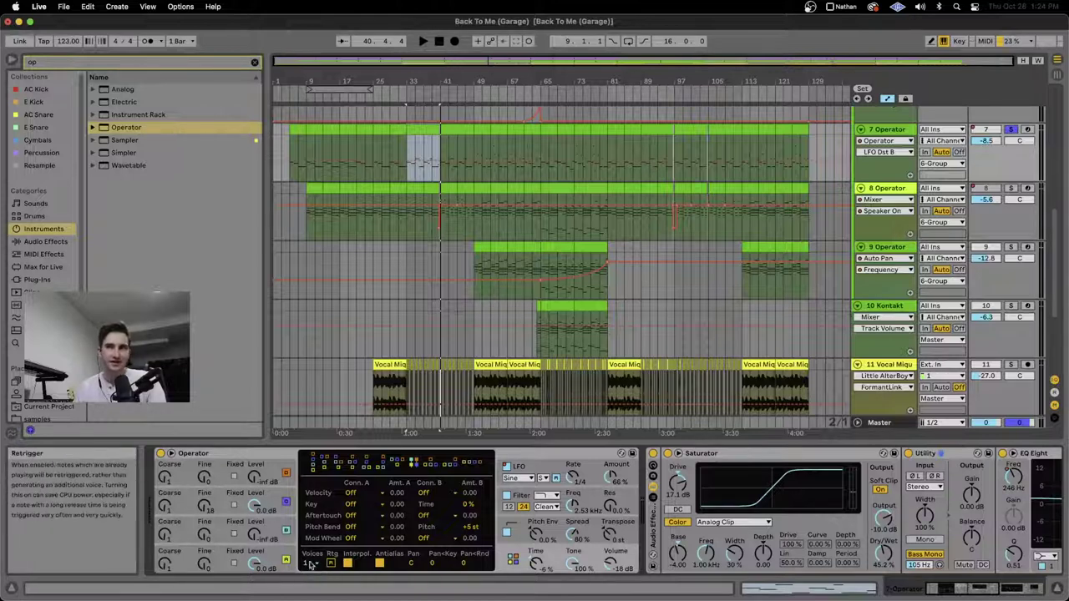
pyautogui.click(516, 523)
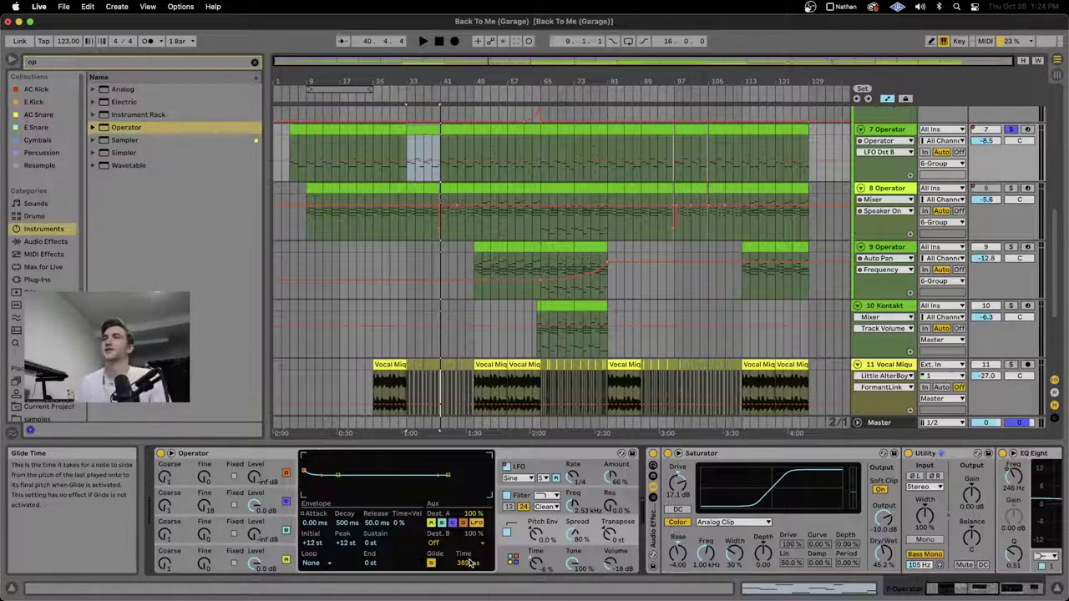
pyautogui.click(1010, 130)
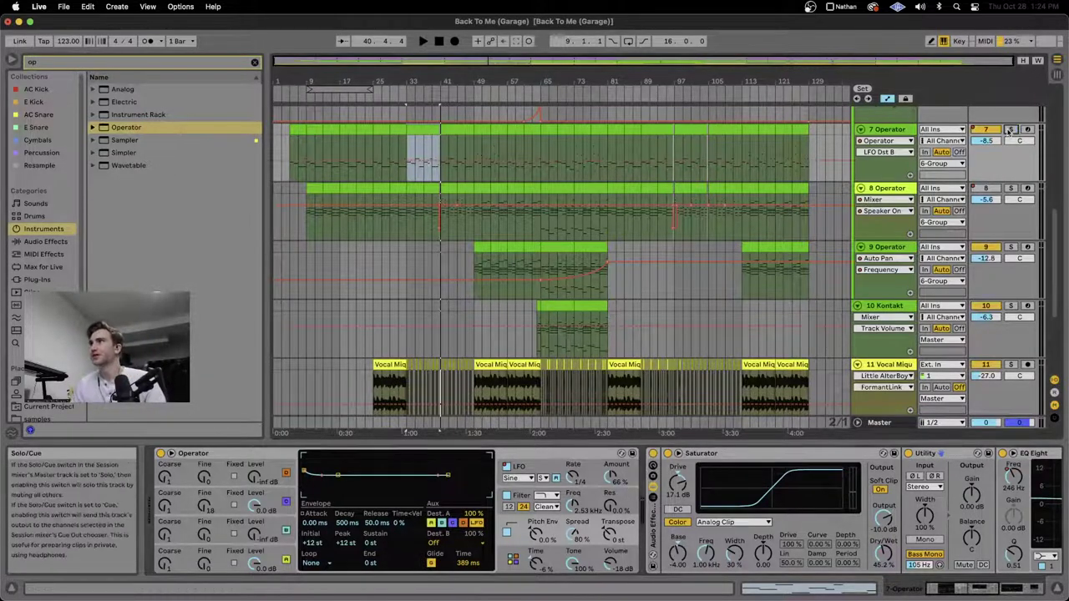
# Step: Play 7 Operator soloed from bar 113 and examine the octave jumps and note lengths in that clip
pyautogui.click(749, 155)
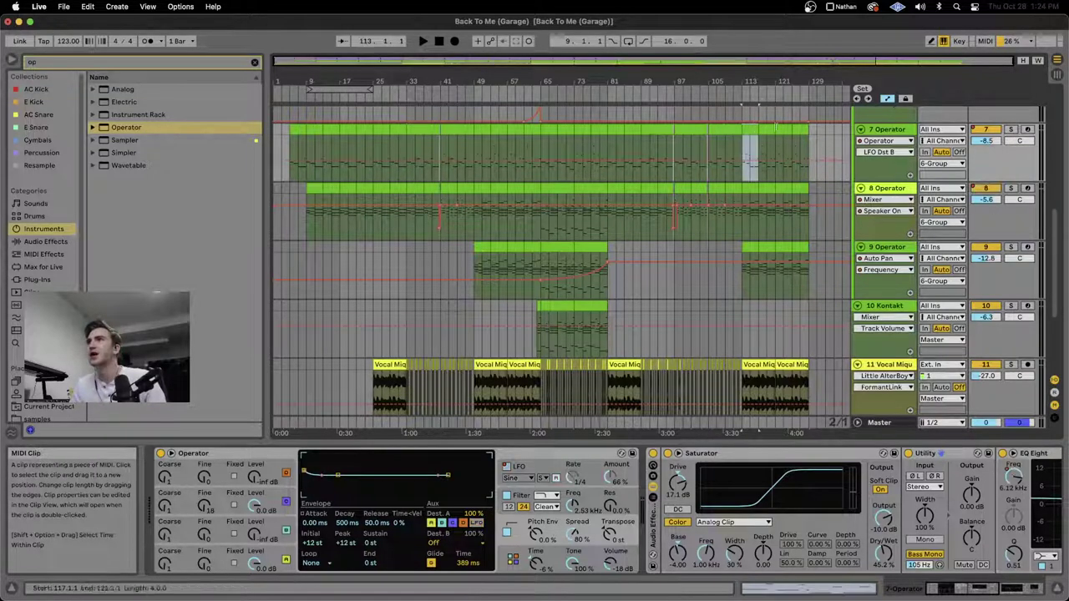
pyautogui.click(1011, 130)
pyautogui.press('space')
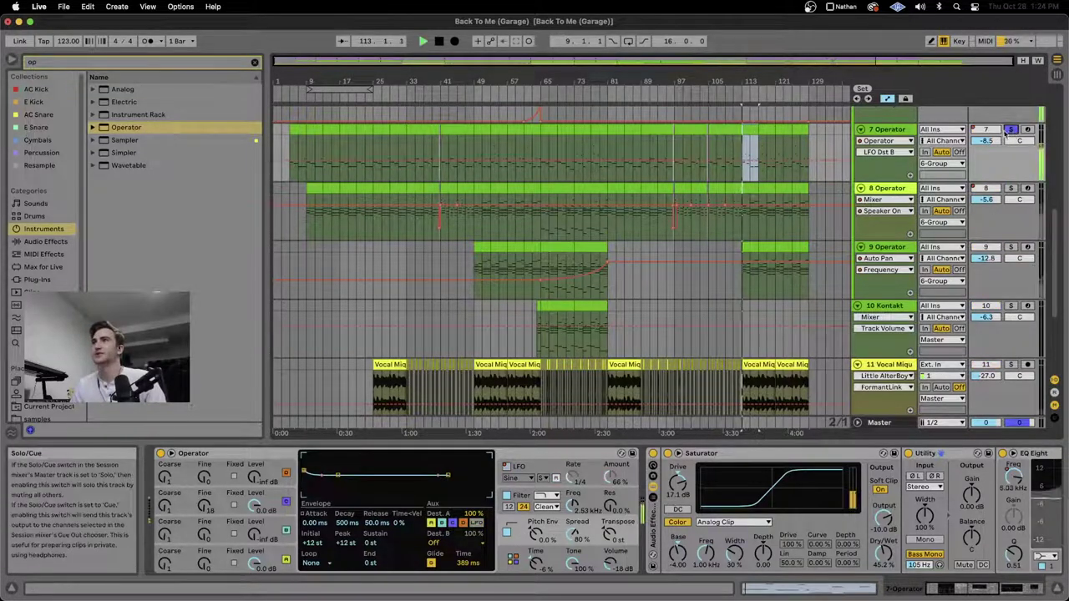
pyautogui.doubleClick(751, 127)
pyautogui.scroll(2, 701, 351)
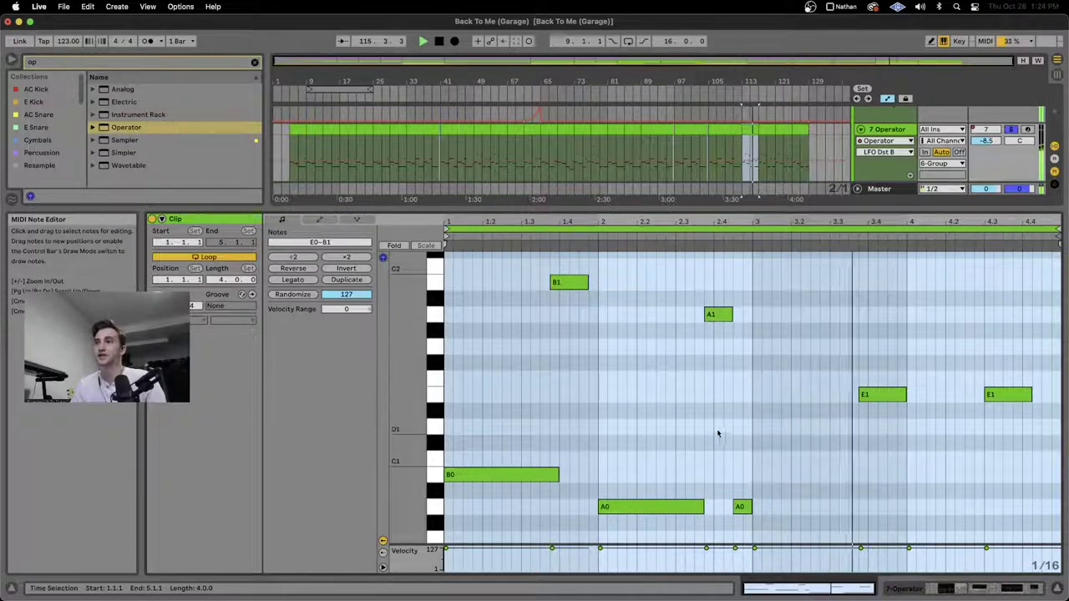
pyautogui.scroll(3, 716, 435)
pyautogui.scroll(3, 701, 430)
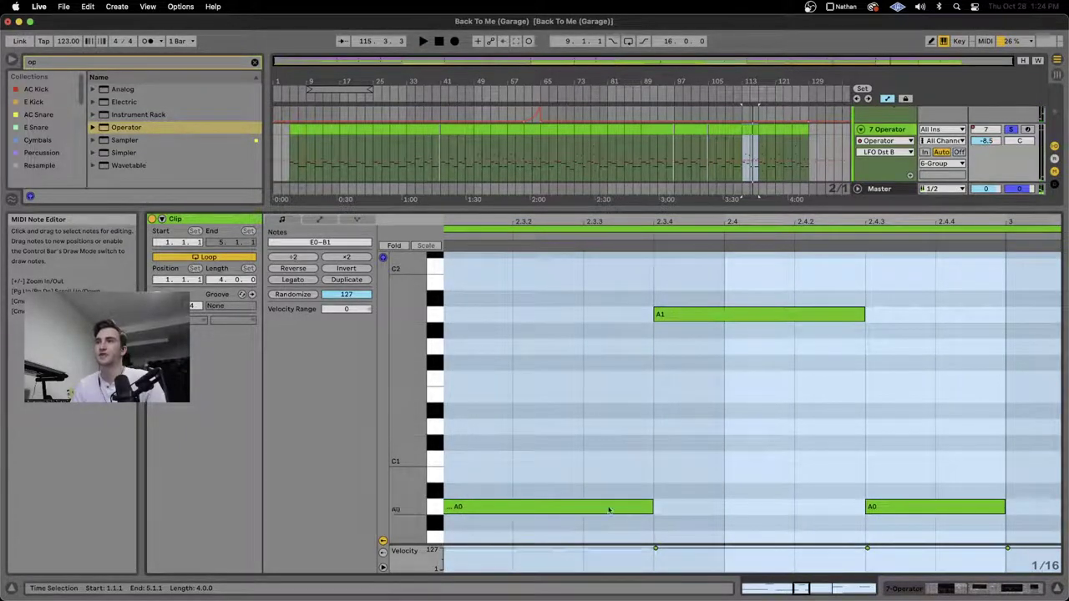
pyautogui.scroll(-5, 626, 434)
pyautogui.click(714, 314)
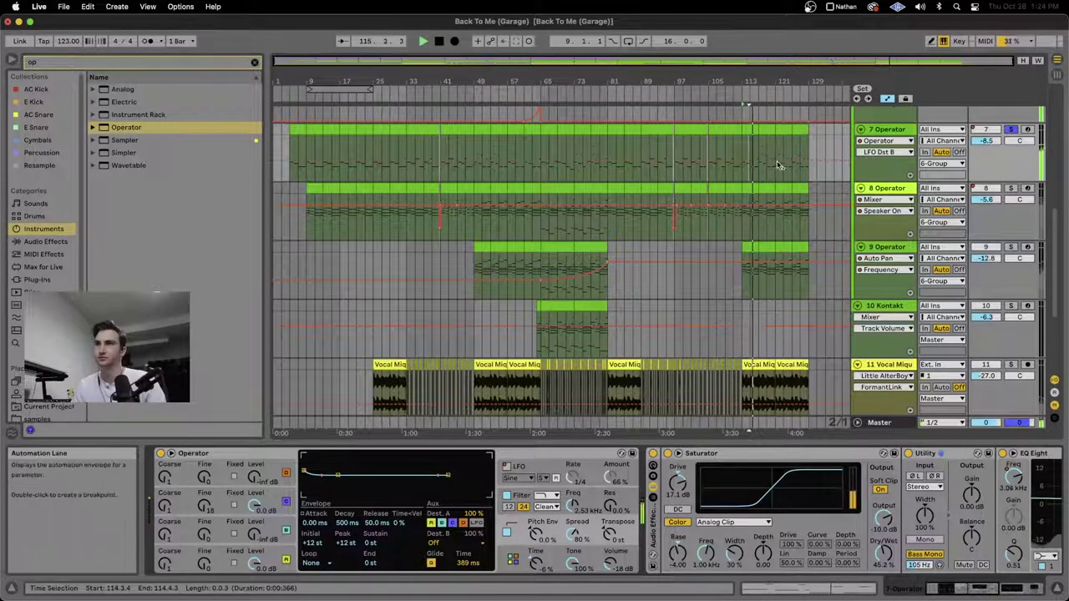
# Step: Solo 8 Operator together with 7 Operator and listen to both from bar 9 and from bar 33
pyautogui.click(1009, 189)
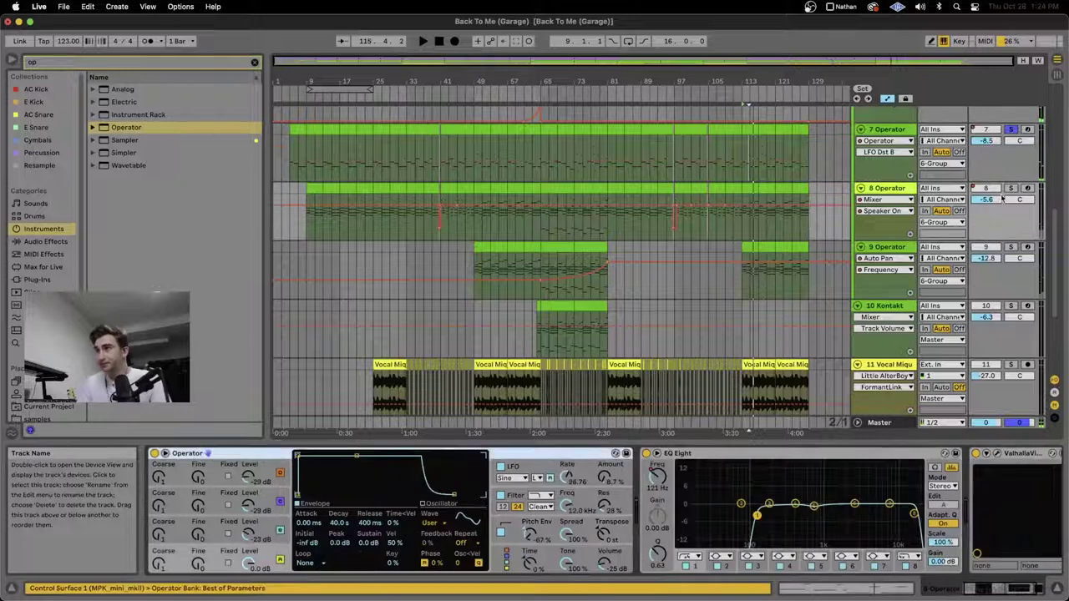
pyautogui.click(1010, 189)
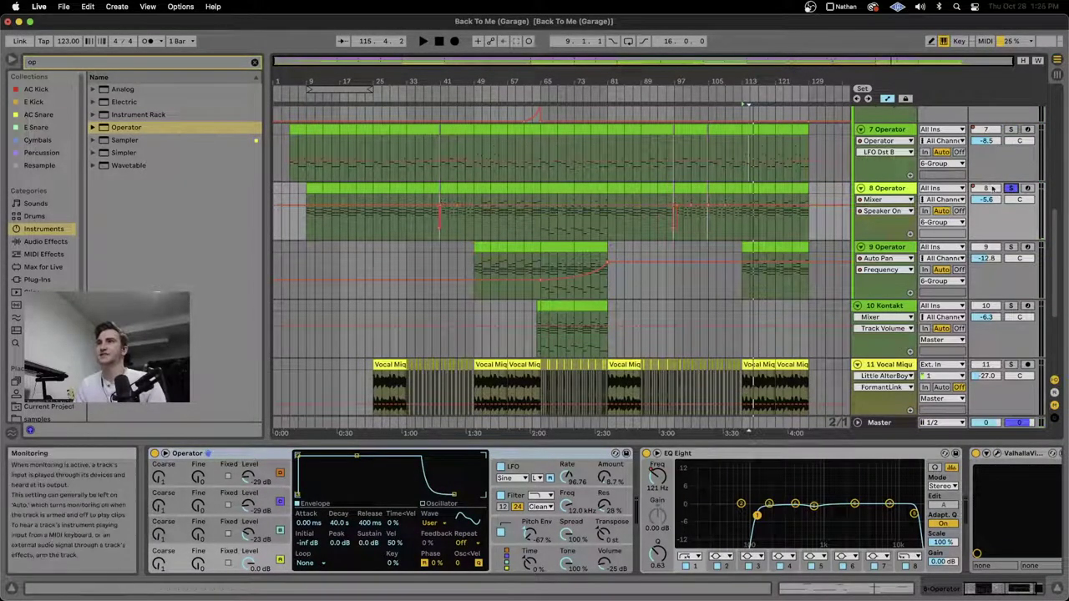
pyautogui.click(1010, 130)
pyautogui.click(309, 128)
pyautogui.press('space')
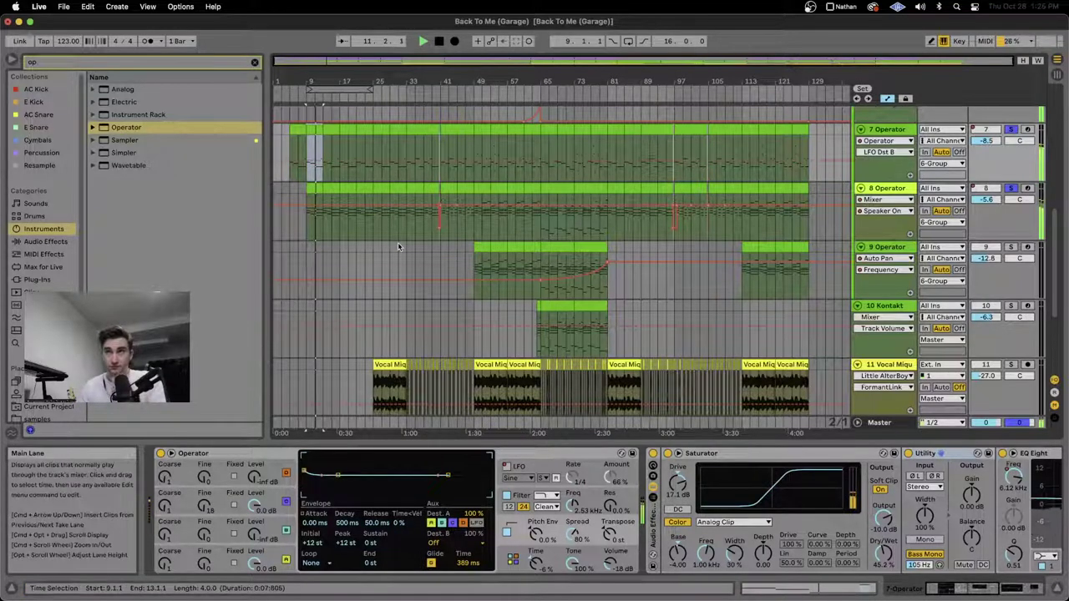
pyautogui.click(413, 187)
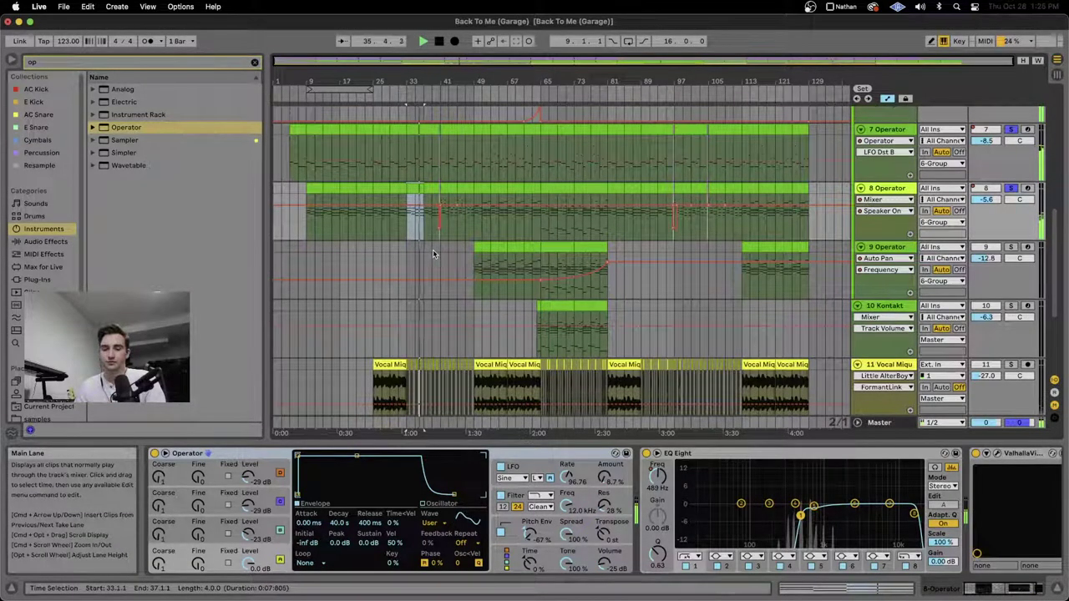
# Step: Stop playback, return to bar 9 on 8 Operator and leave only that track soloed
pyautogui.click(309, 210)
pyautogui.press('space')
pyautogui.click(1018, 199)
pyautogui.click(1010, 188)
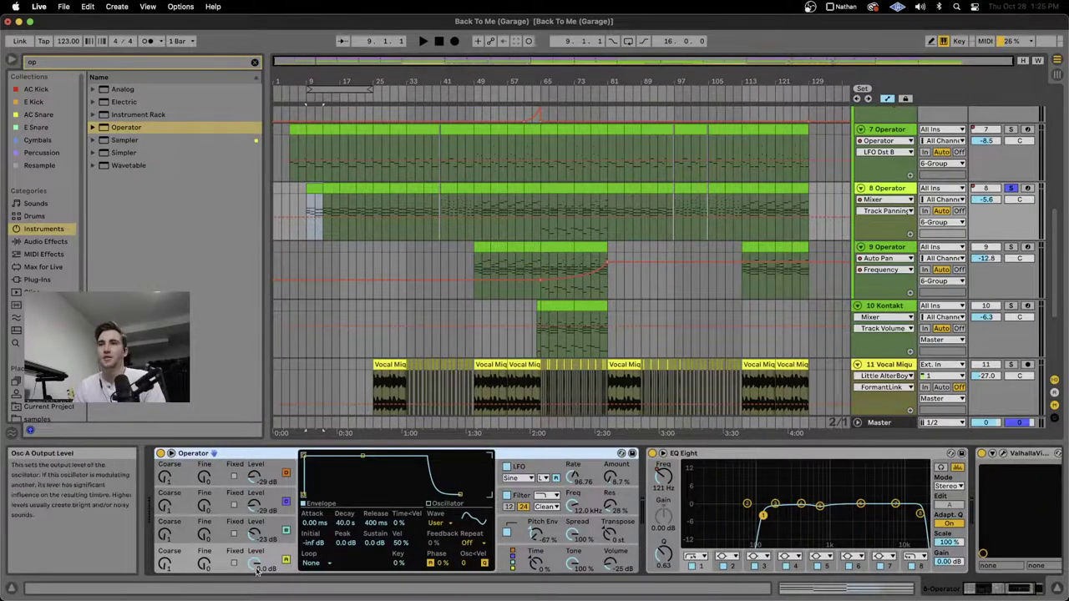
# Step: Review 8 Operator's oscillator levels and display the partials of oscillator A's waveform
pyautogui.click(278, 518)
pyautogui.click(269, 528)
pyautogui.click(268, 556)
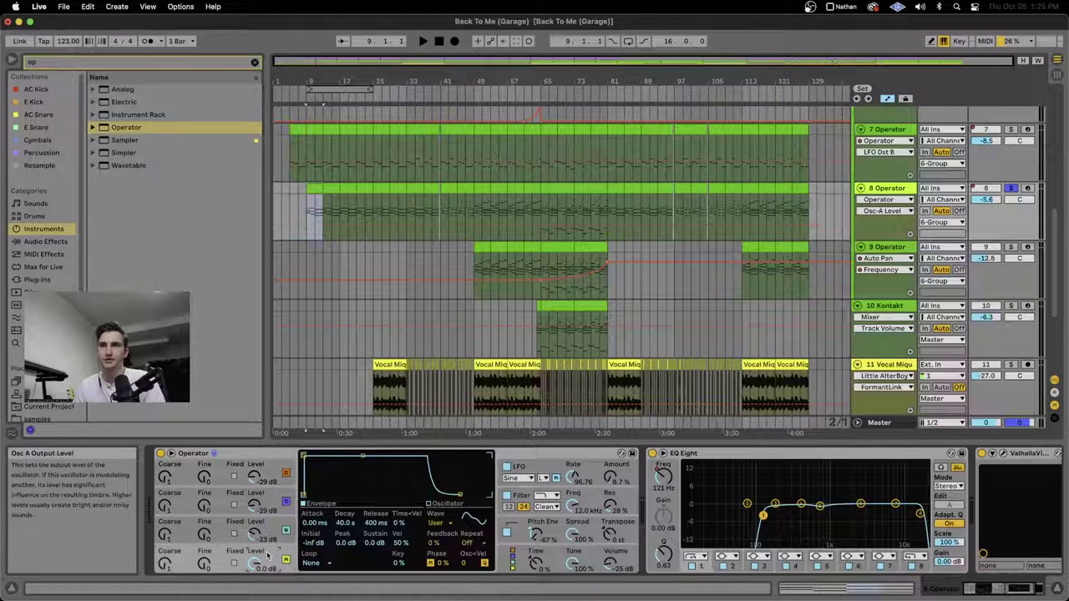
pyautogui.click(447, 504)
pyautogui.moveTo(311, 468)
pyautogui.mouseDown()
pyautogui.moveTo(309, 455)
pyautogui.moveTo(328, 461)
pyautogui.mouseUp()
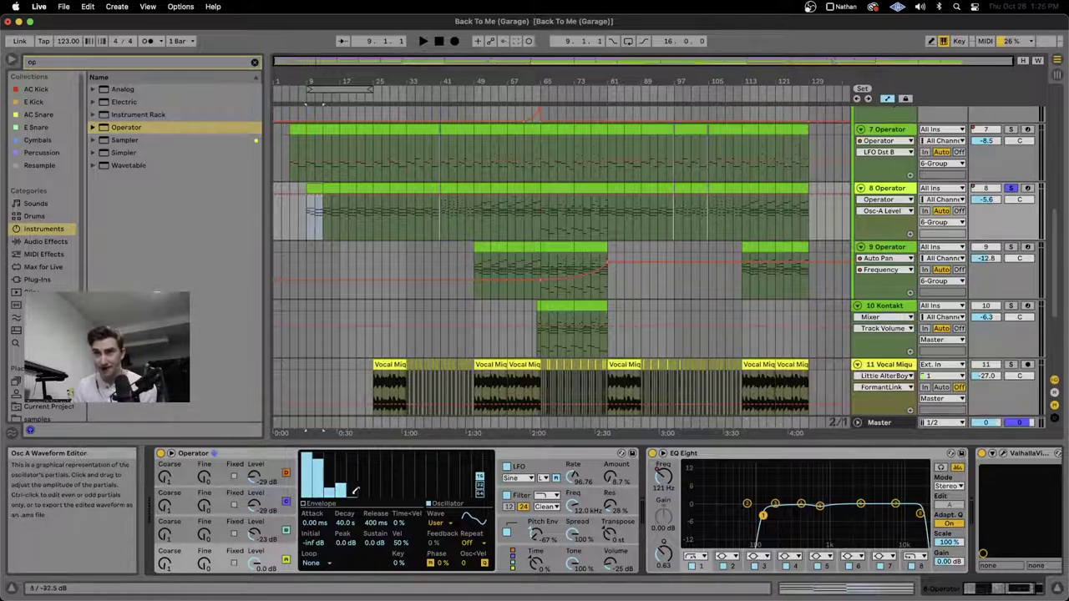
pyautogui.moveTo(325, 493)
pyautogui.mouseDown()
pyautogui.moveTo(327, 463)
pyautogui.moveTo(339, 482)
pyautogui.mouseUp()
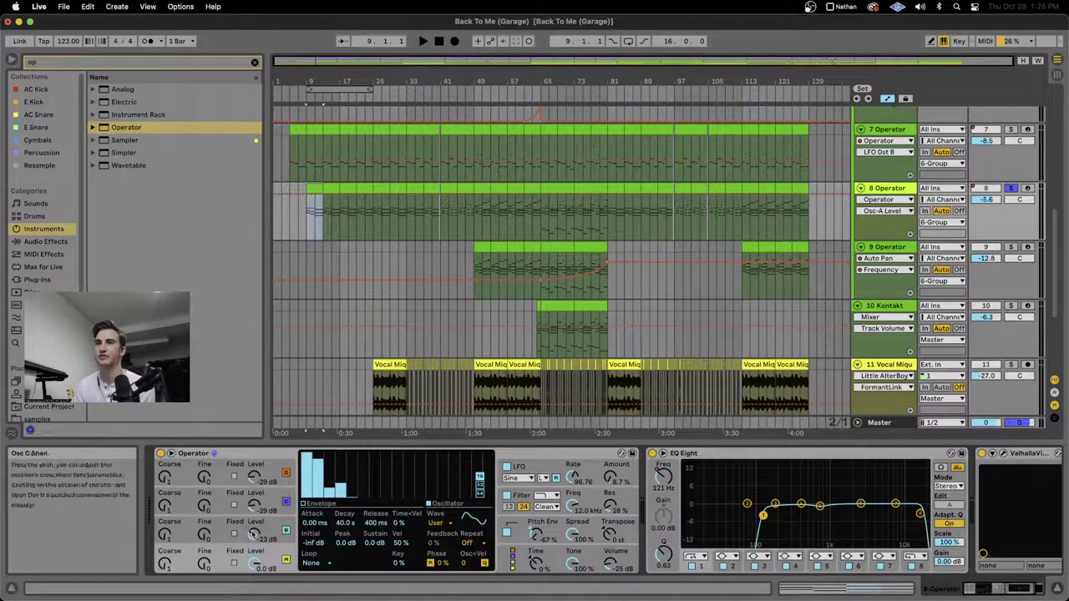
# Step: Compare the waveforms and envelopes of oscillators B, D and C in 8 Operator
pyautogui.click(269, 475)
pyautogui.click(268, 534)
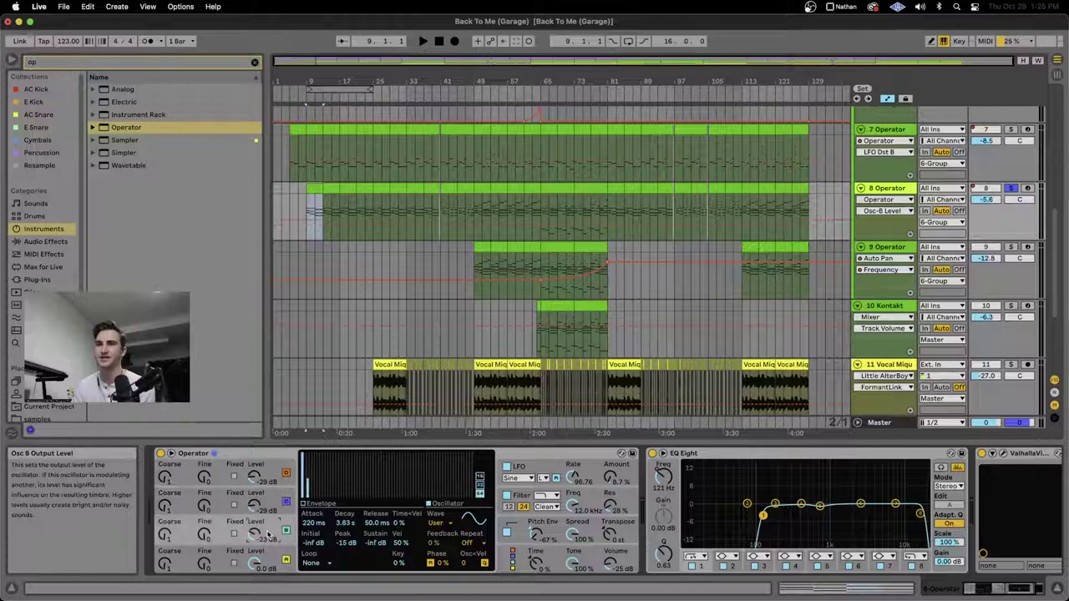
pyautogui.click(268, 564)
pyautogui.click(271, 481)
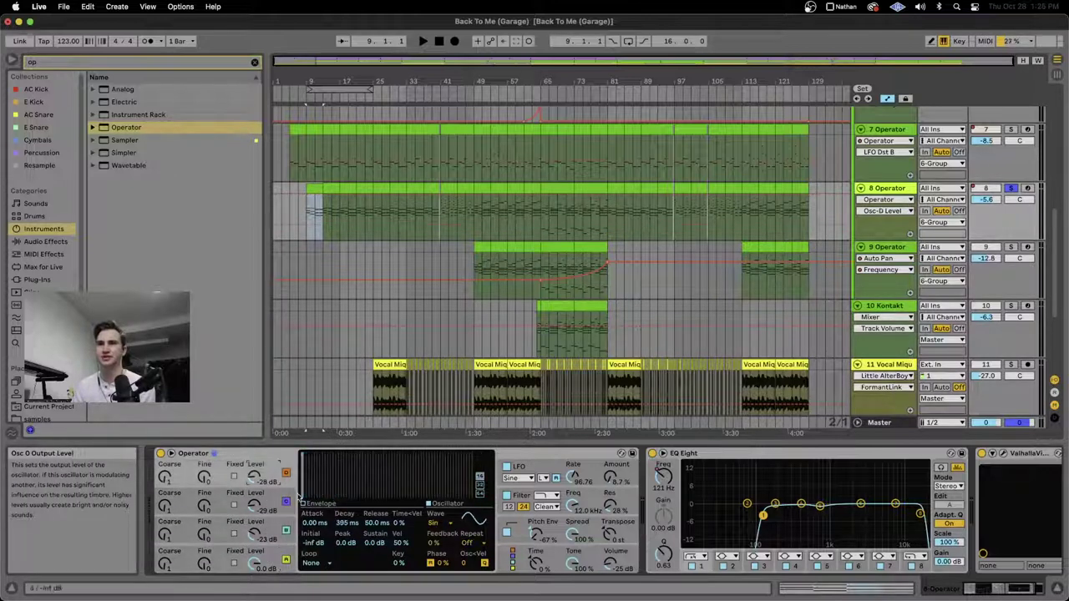
pyautogui.click(275, 502)
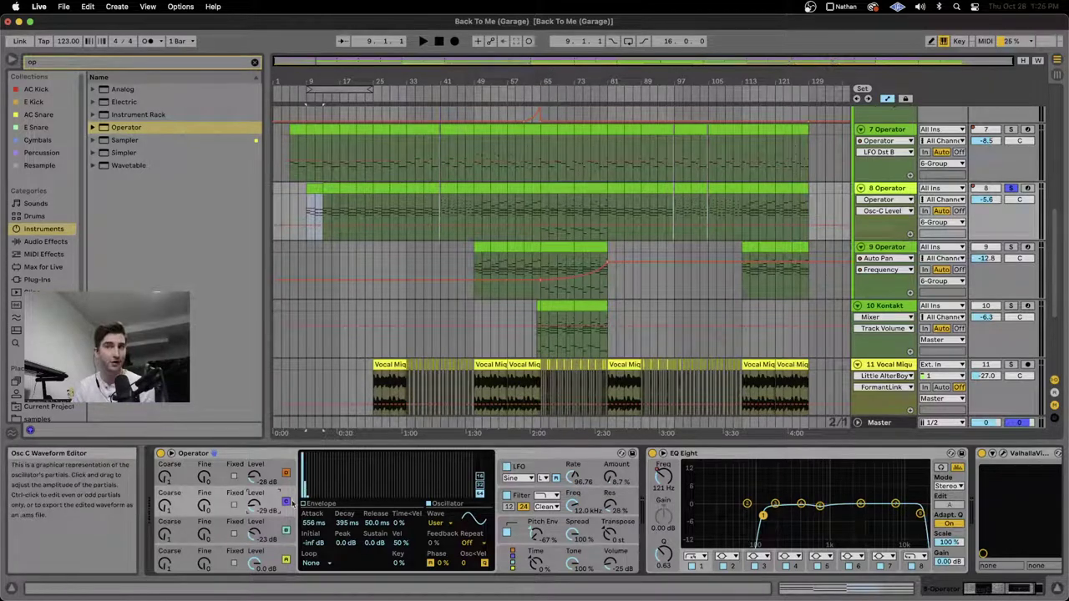
# Step: Examine oscillator B's partials and envelope settings, and recheck oscillators C and D against it
pyautogui.click(273, 527)
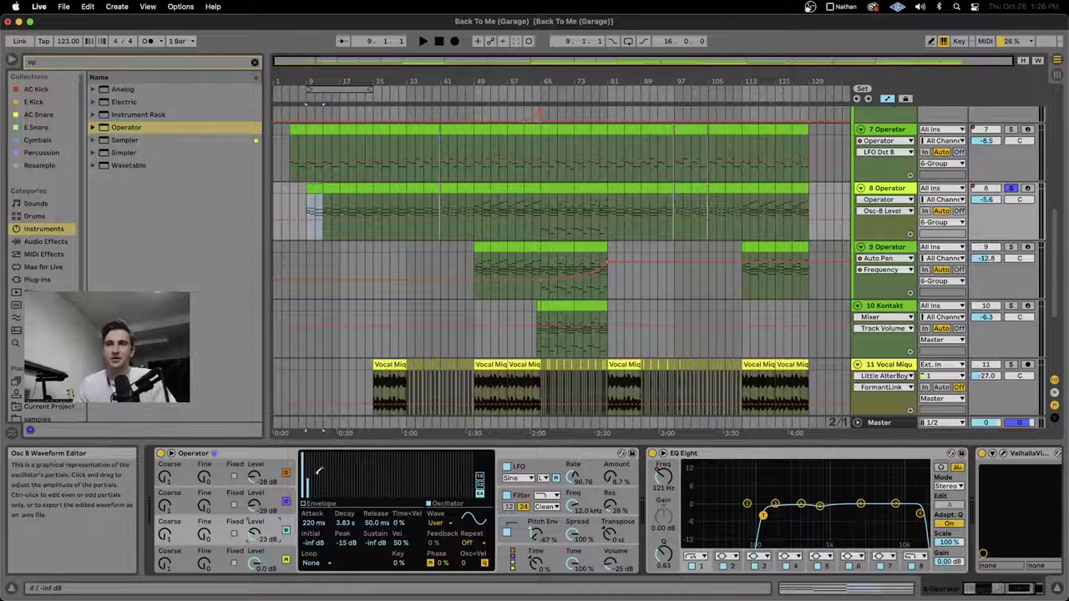
pyautogui.moveTo(319, 466); pyautogui.dragTo(327, 457)
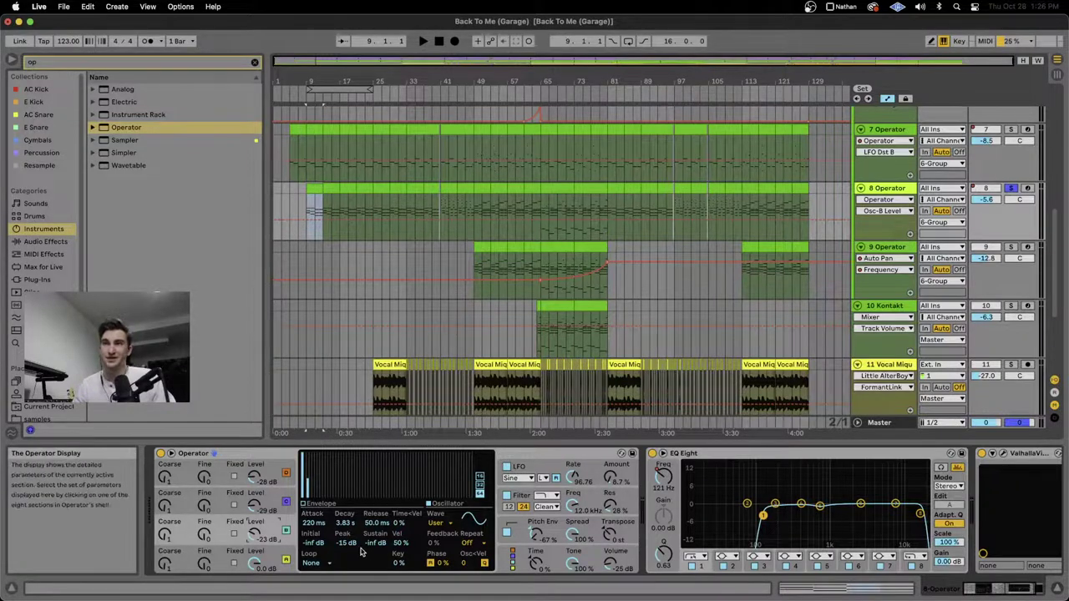
pyautogui.click(274, 498)
pyautogui.click(270, 486)
pyautogui.click(270, 501)
pyautogui.click(270, 528)
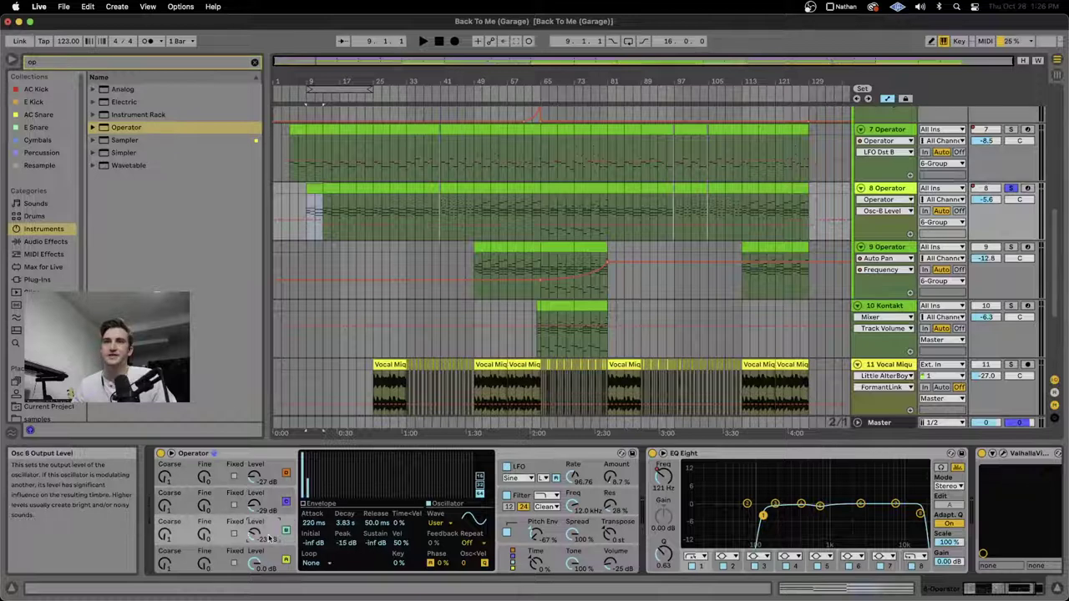
# Step: Compare the level and envelope settings of oscillators A, B, C and D in 8 Operator
pyautogui.click(265, 569)
pyautogui.click(269, 523)
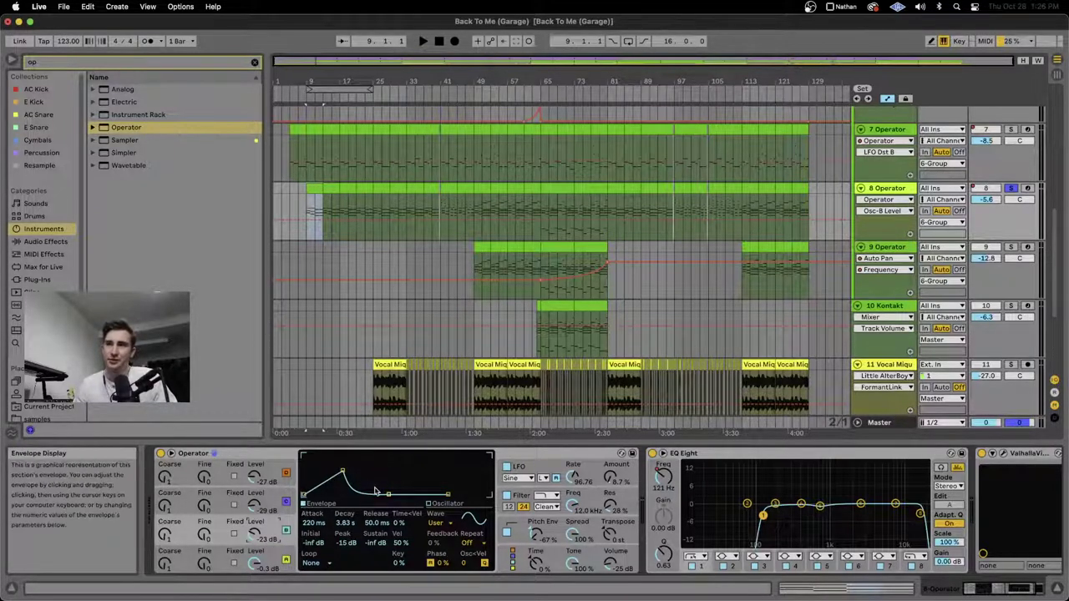
pyautogui.click(266, 499)
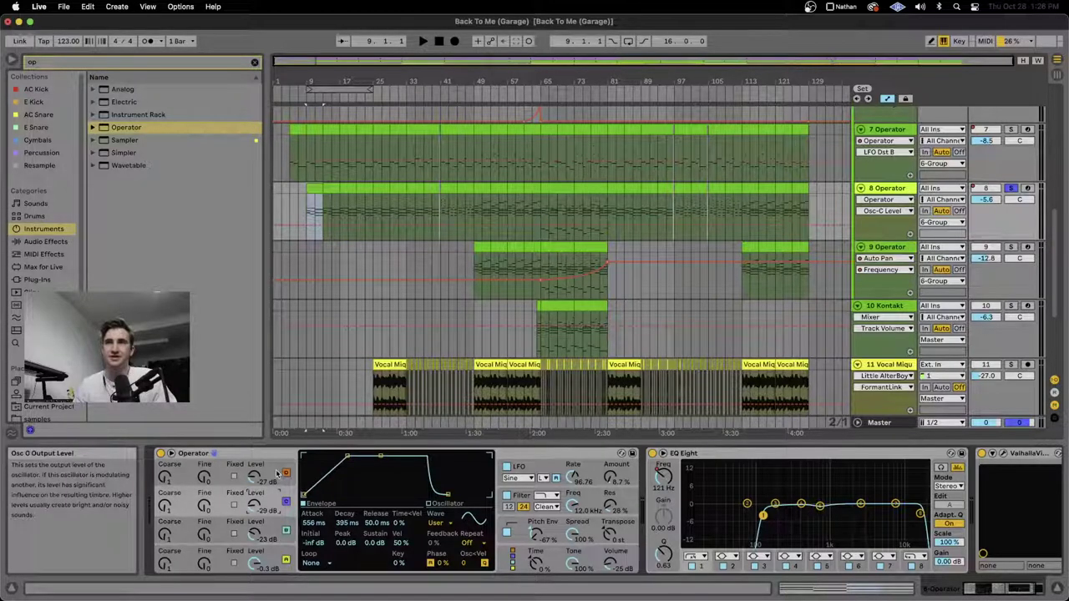
pyautogui.click(271, 469)
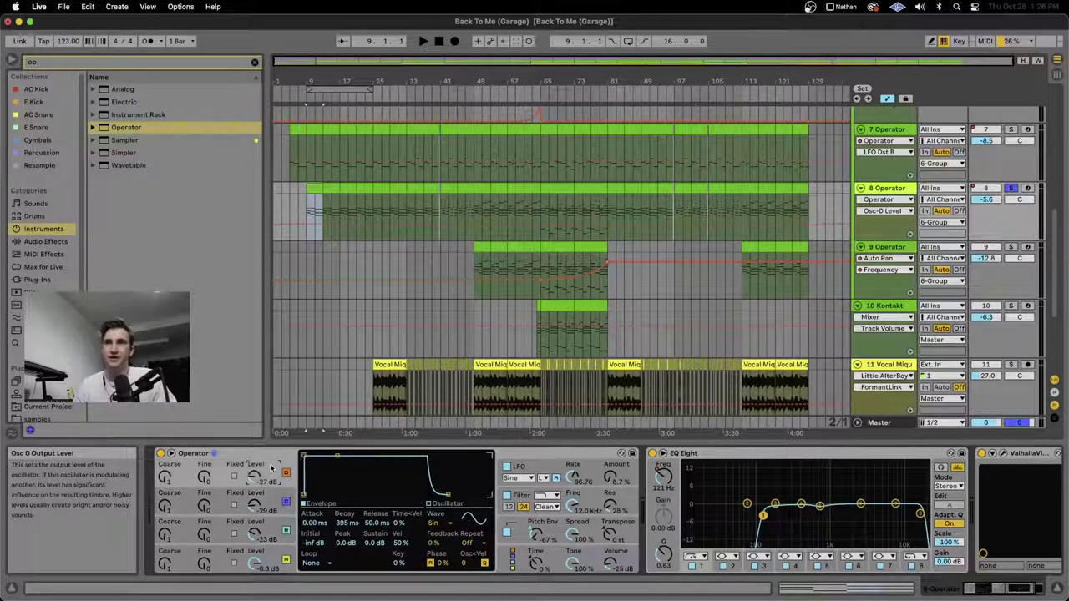
pyautogui.click(261, 513)
pyautogui.click(268, 534)
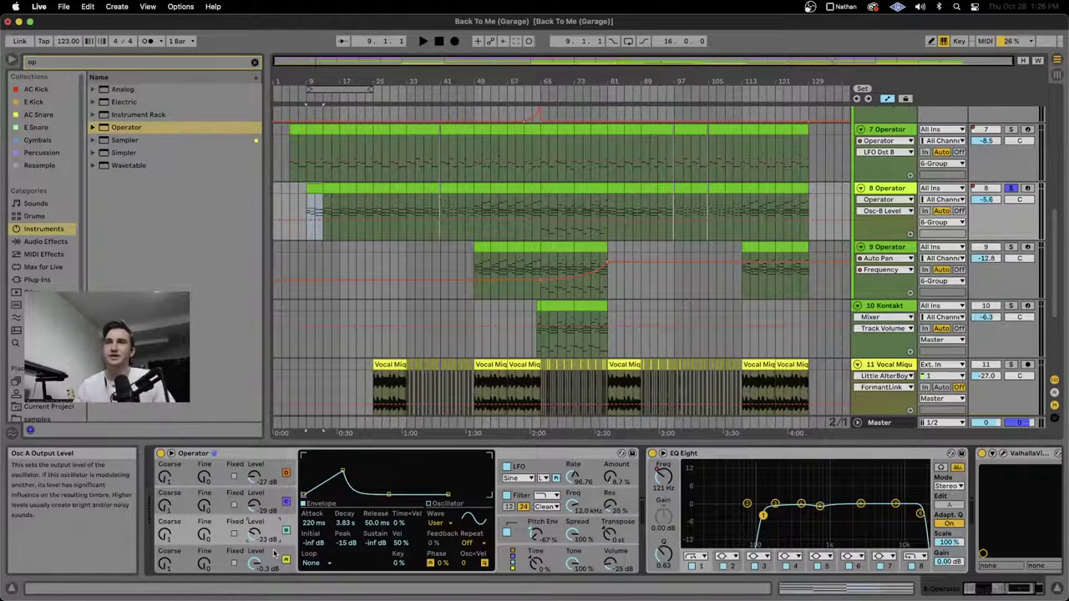
pyautogui.click(274, 553)
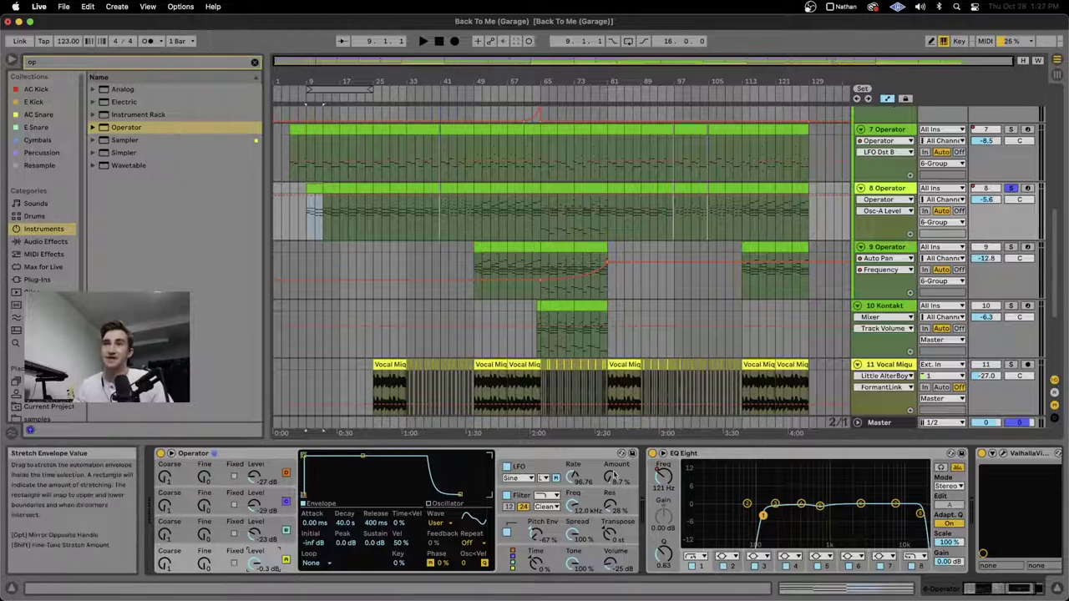
# Step: Examine 8 Operator's pitch envelope, audition the chords briefly from bar 9, and display the filter and LFO envelopes
pyautogui.click(539, 534)
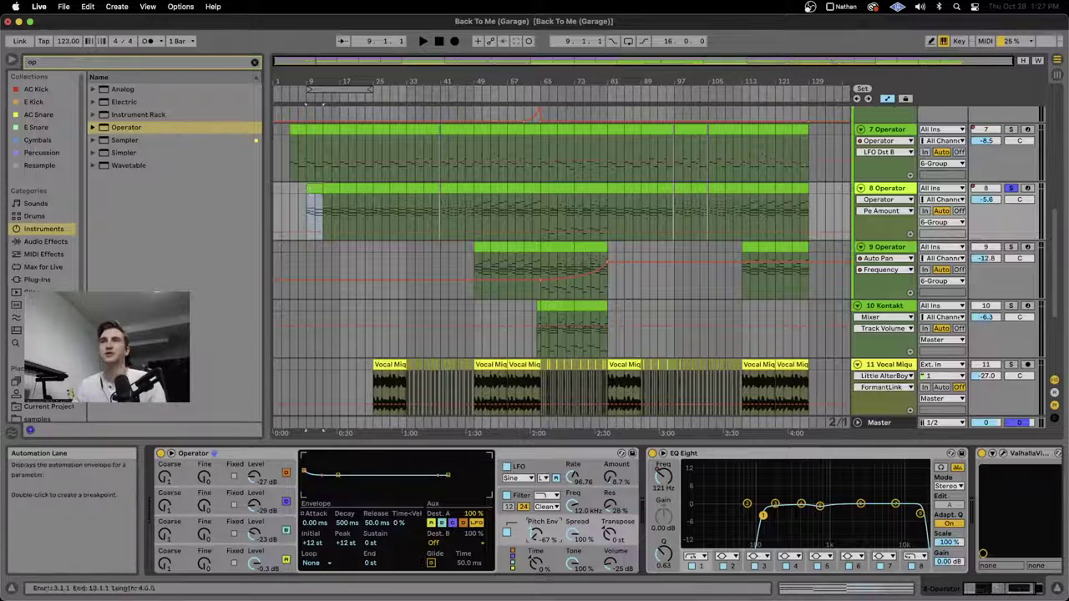
pyautogui.press('space')
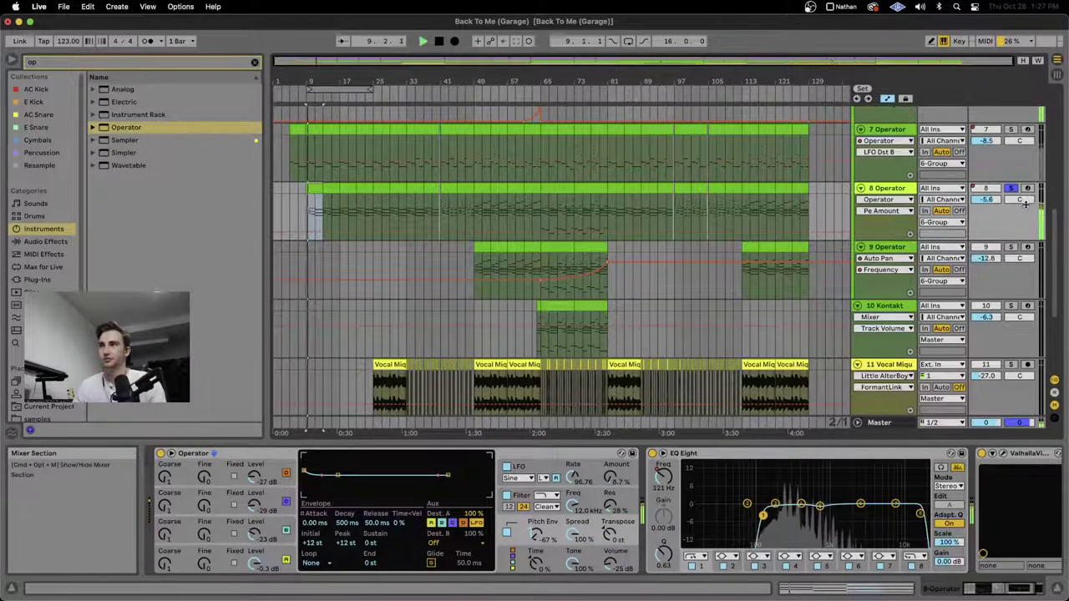
pyautogui.press('space')
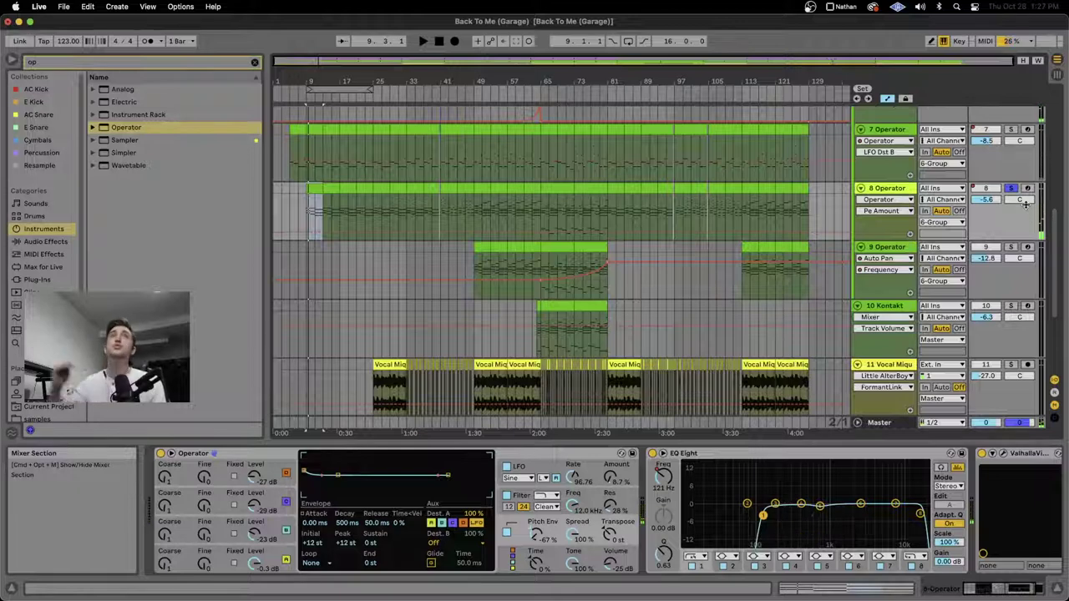
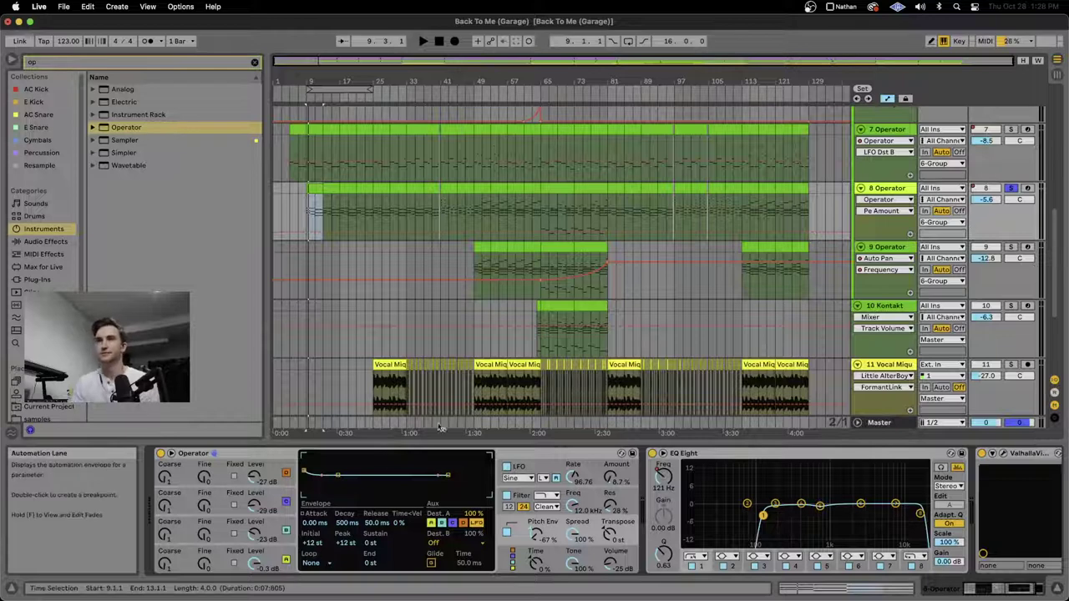
pyautogui.click(521, 497)
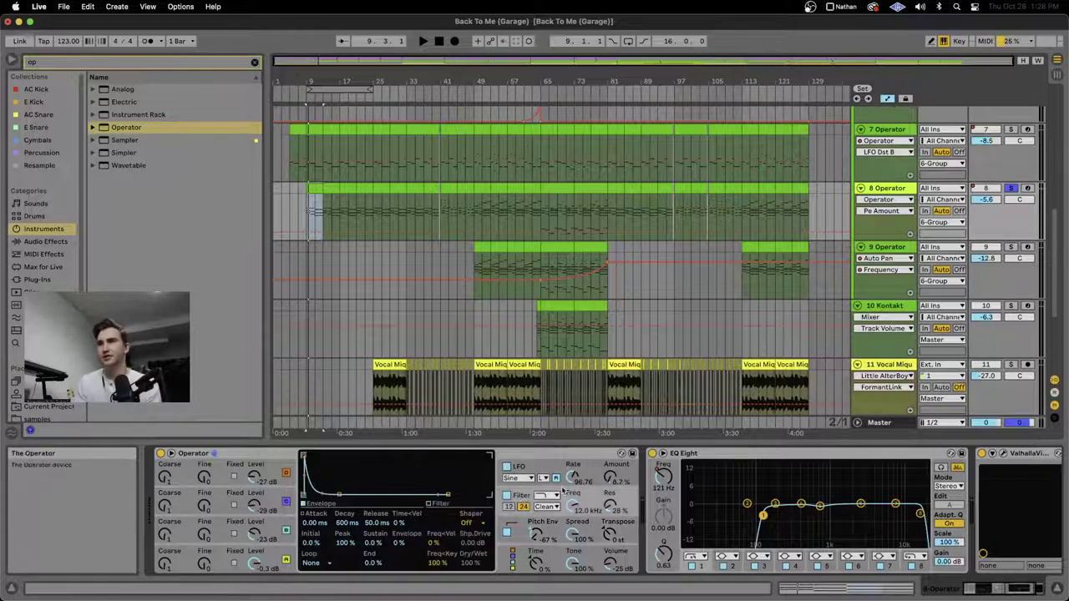
pyautogui.click(554, 478)
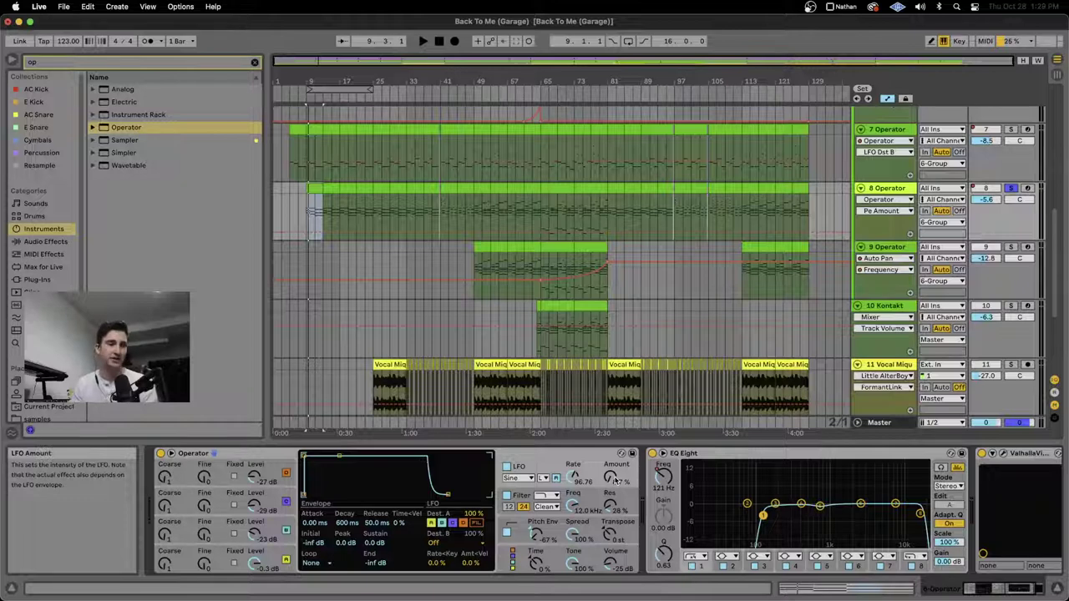
# Step: Show the EQ Eight 1 Frequency automation on 8 Operator and audition the chords from bar 9 and from bar 33
pyautogui.hscroll(3, 584, 508)
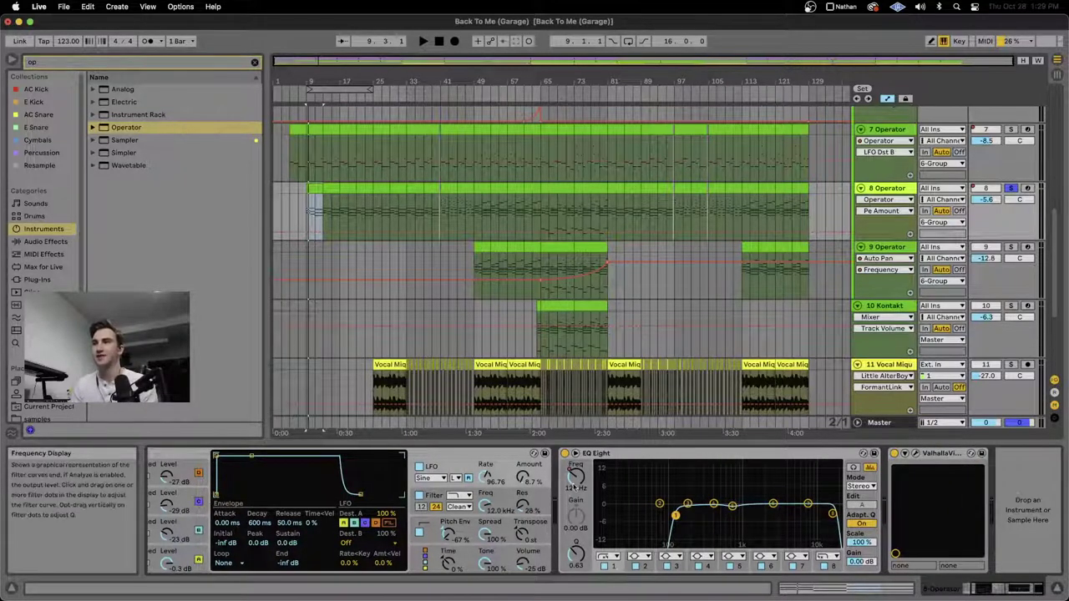
pyautogui.click(575, 477)
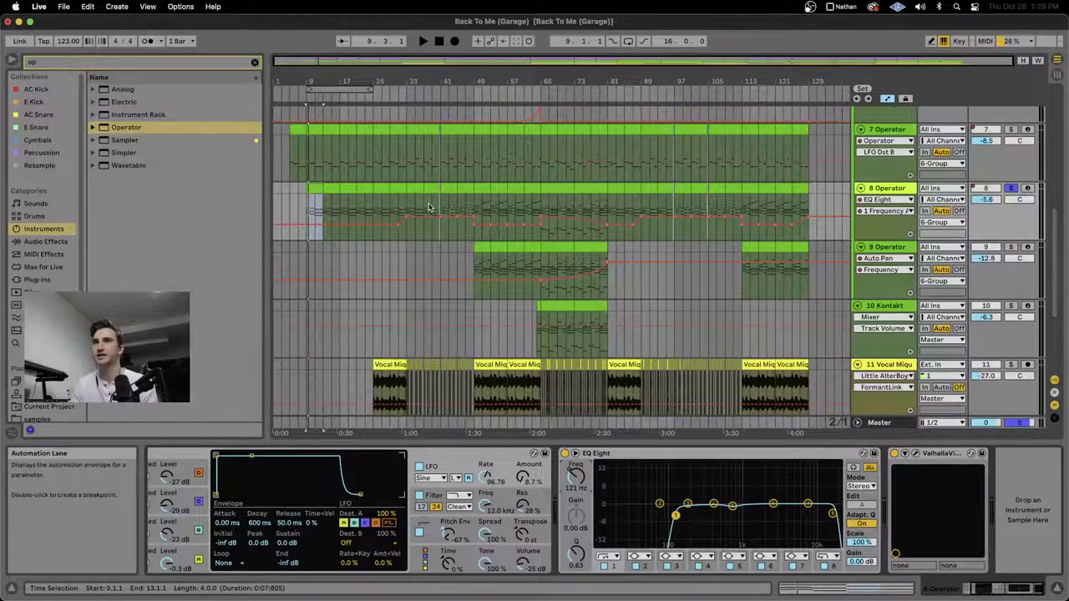
pyautogui.moveTo(307, 209); pyautogui.dragTo(390, 209)
pyautogui.press('space')
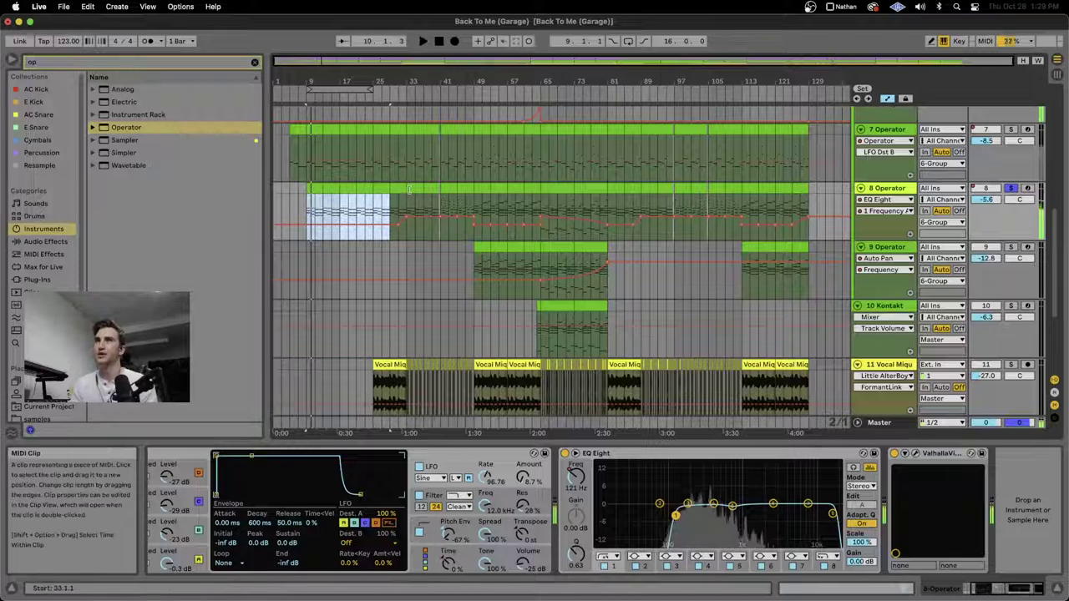
pyautogui.click(415, 187)
pyautogui.press('space')
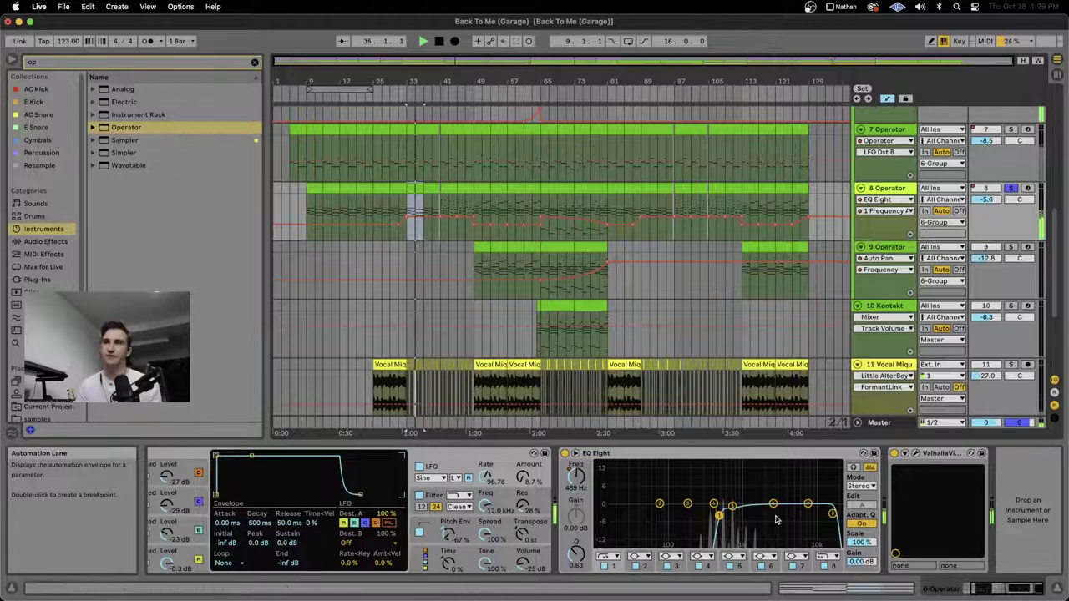
pyautogui.press('space')
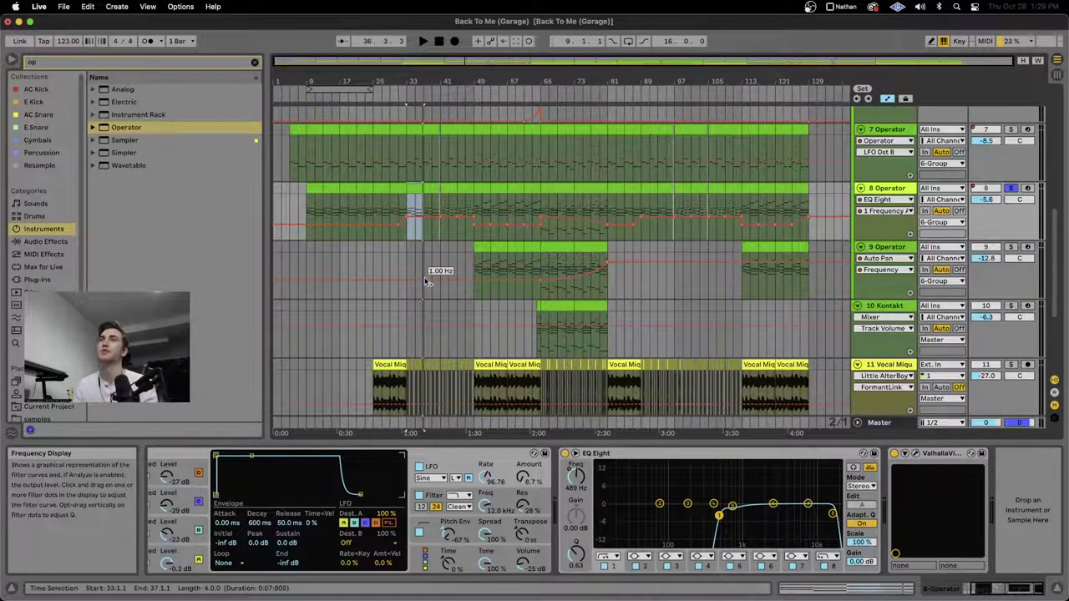
# Step: Look over the drum tracks, 10 Kontakt and the vocal track around bar 33 to compare the arrangement there
pyautogui.scroll(8, 428, 275)
pyautogui.scroll(-12, 425, 278)
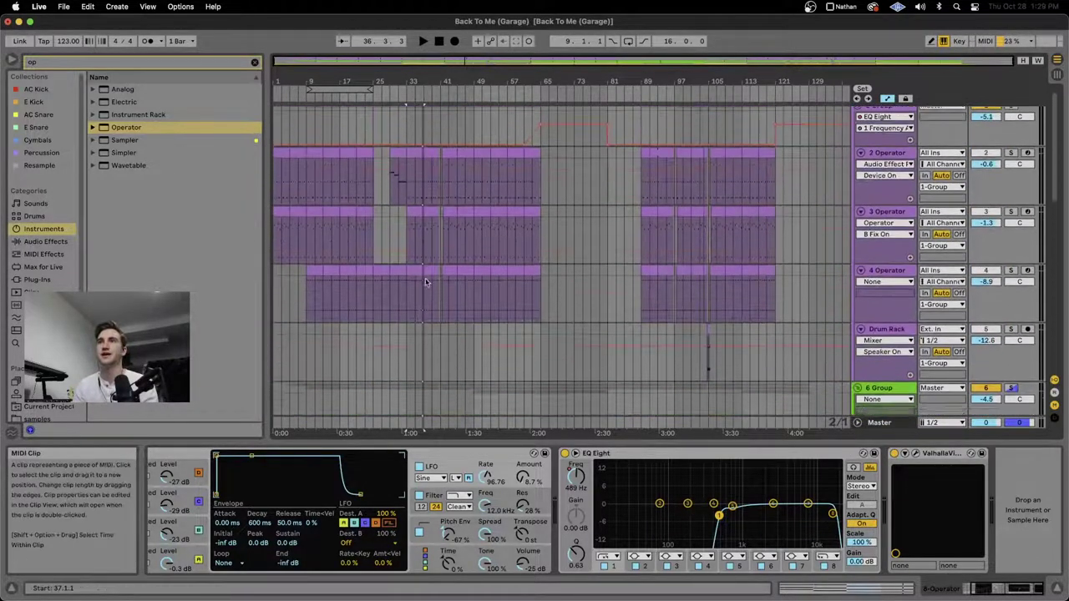
pyautogui.click(418, 207)
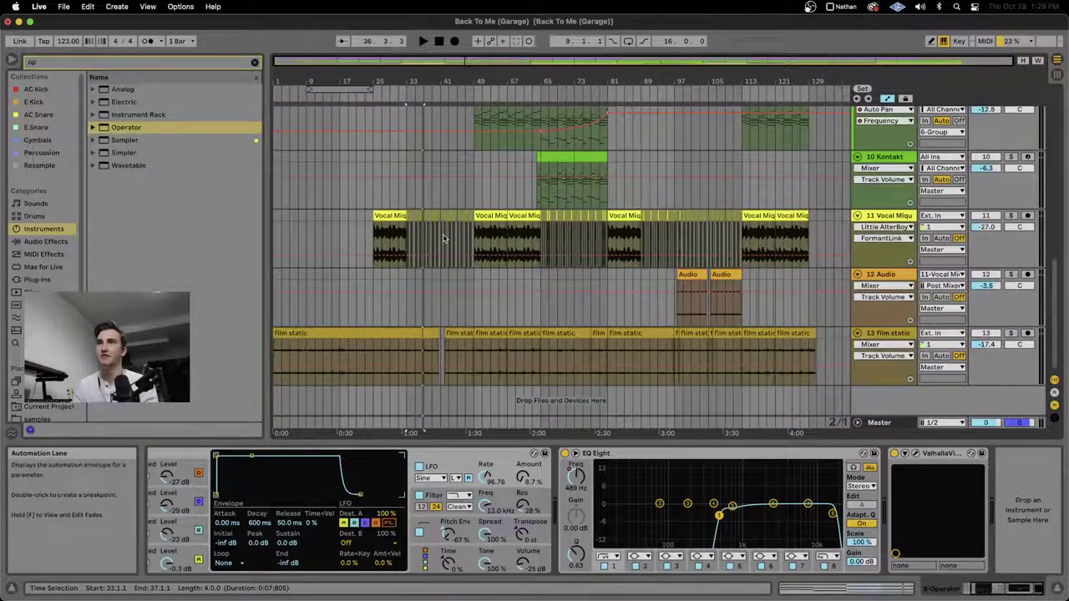
pyautogui.scroll(4, 445, 239)
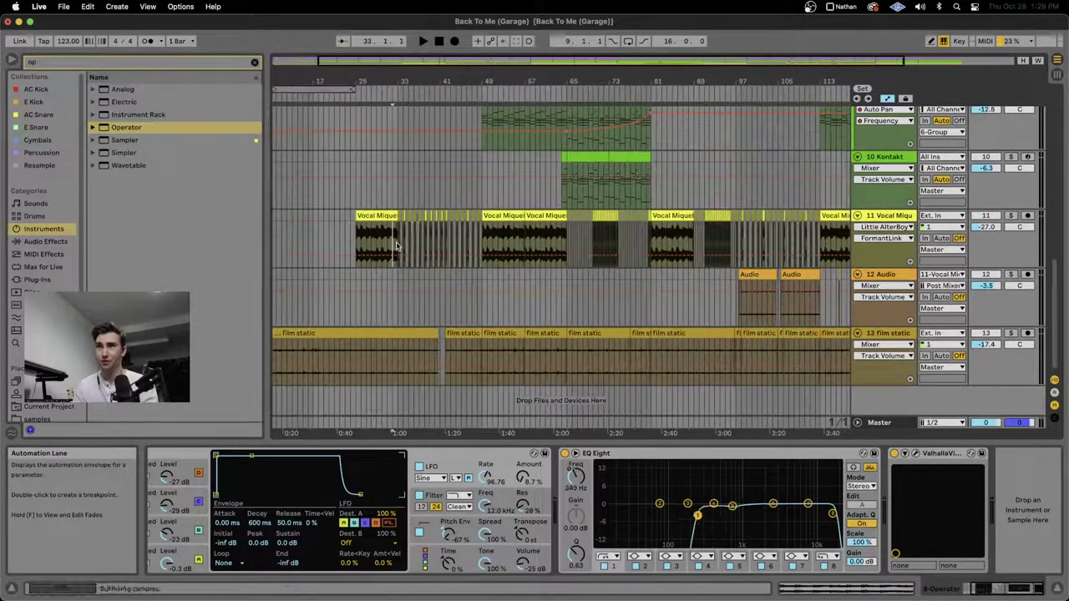
pyautogui.click(426, 246)
pyautogui.click(421, 180)
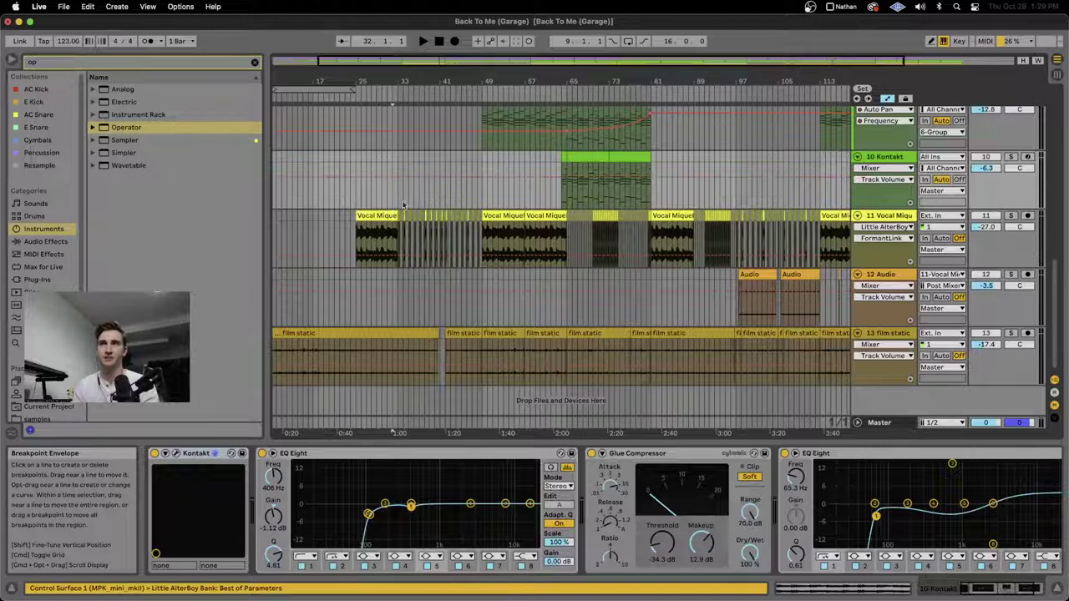
# Step: Highlight bars 25 to 33 across the Operator tracks, then bars 33 to 49 down to the vocal track
pyautogui.scroll(5, 393, 159)
pyautogui.scroll(-6, 375, 225)
pyautogui.scroll(4, 375, 225)
pyautogui.moveTo(370, 177); pyautogui.dragTo(406, 134)
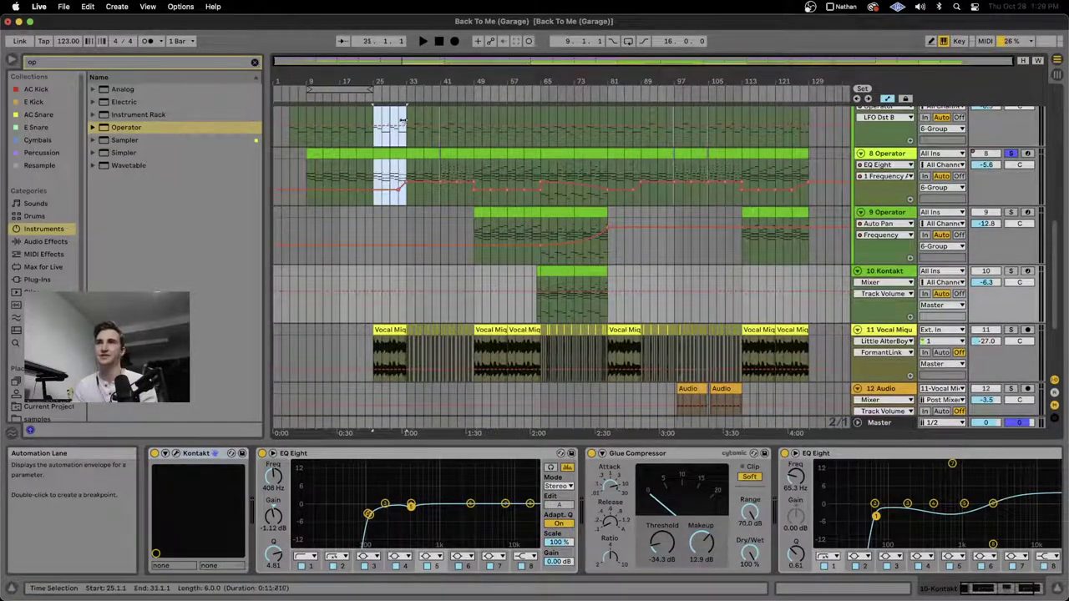
pyautogui.moveTo(406, 219); pyautogui.dragTo(475, 357)
pyautogui.scroll(2, 388, 326)
pyautogui.scroll(1, 388, 325)
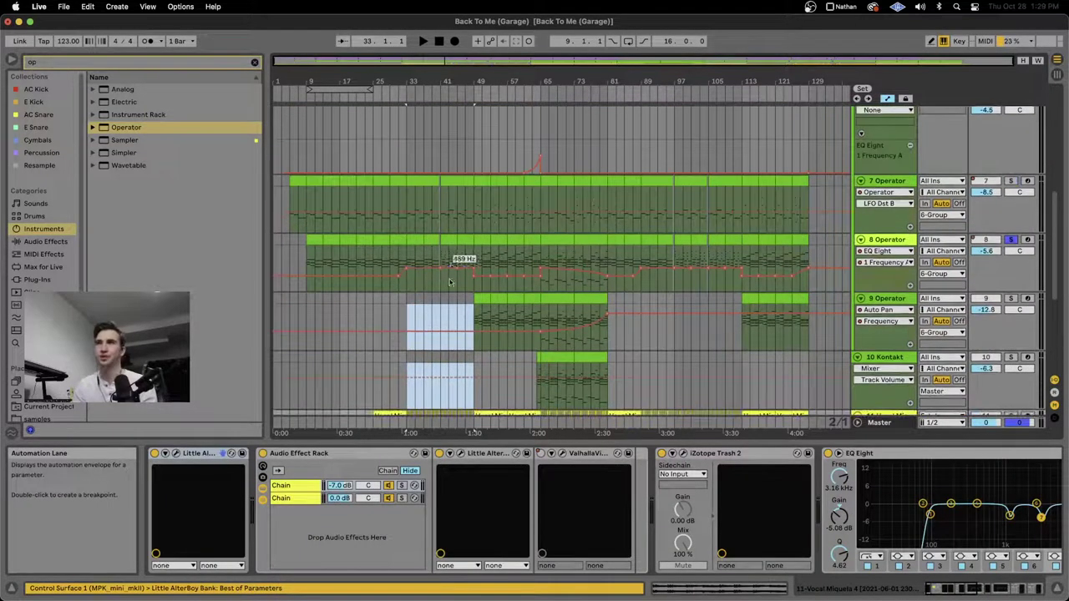
# Step: Select bars 33 to 49 on 8 Operator and inspect its EQ Eight frequency automation against the surrounding sections
pyautogui.click(432, 283)
pyautogui.moveTo(406, 221); pyautogui.dragTo(474, 221)
pyautogui.moveTo(407, 288); pyautogui.dragTo(473, 244)
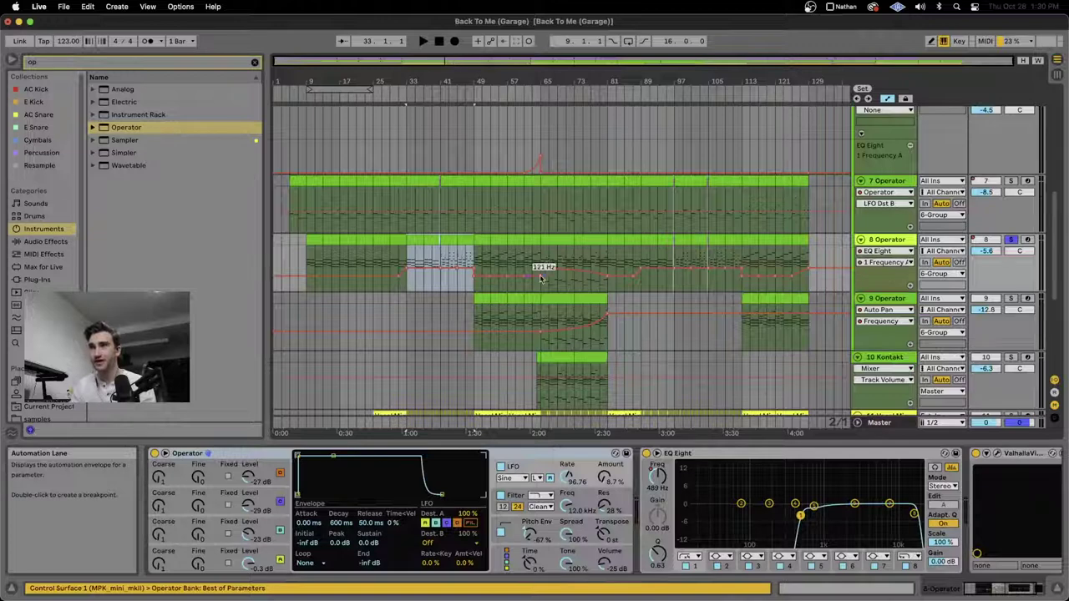
pyautogui.scroll(-2, 513, 267)
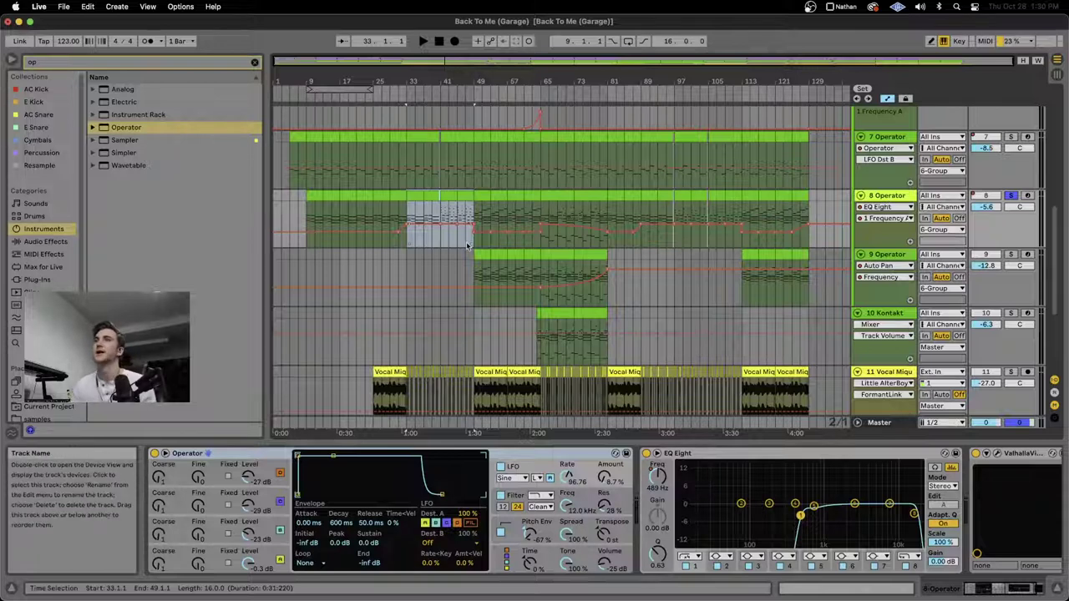
pyautogui.scroll(-3, 442, 216)
pyautogui.scroll(2, 441, 216)
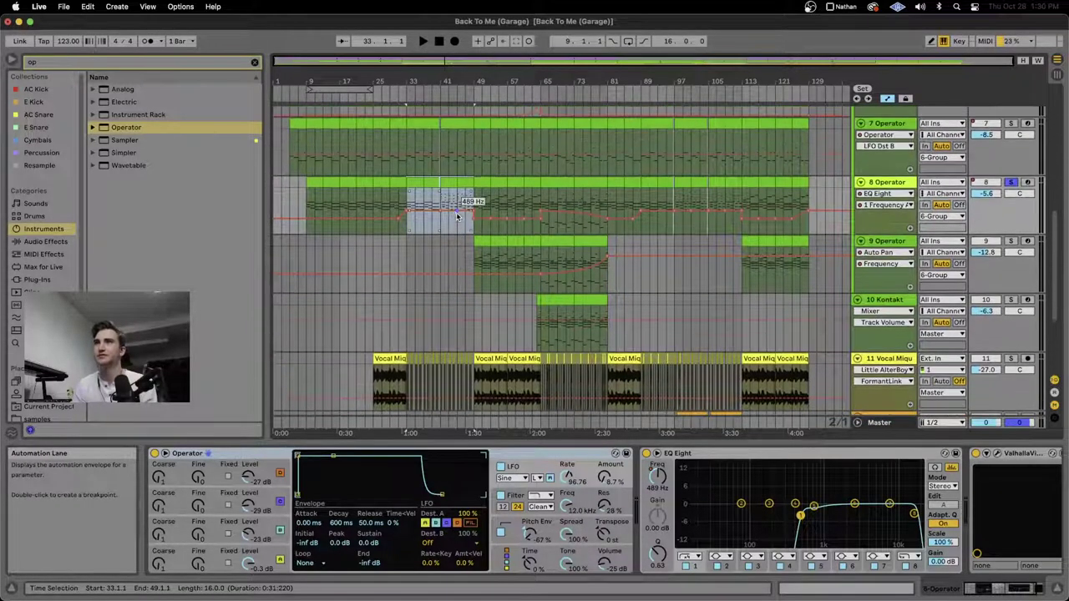
# Step: Open 8 Operator's clip at bar 9 and try the second chord's A2 and C#3 one octave higher, comparing it with the first chord
pyautogui.doubleClick(313, 200)
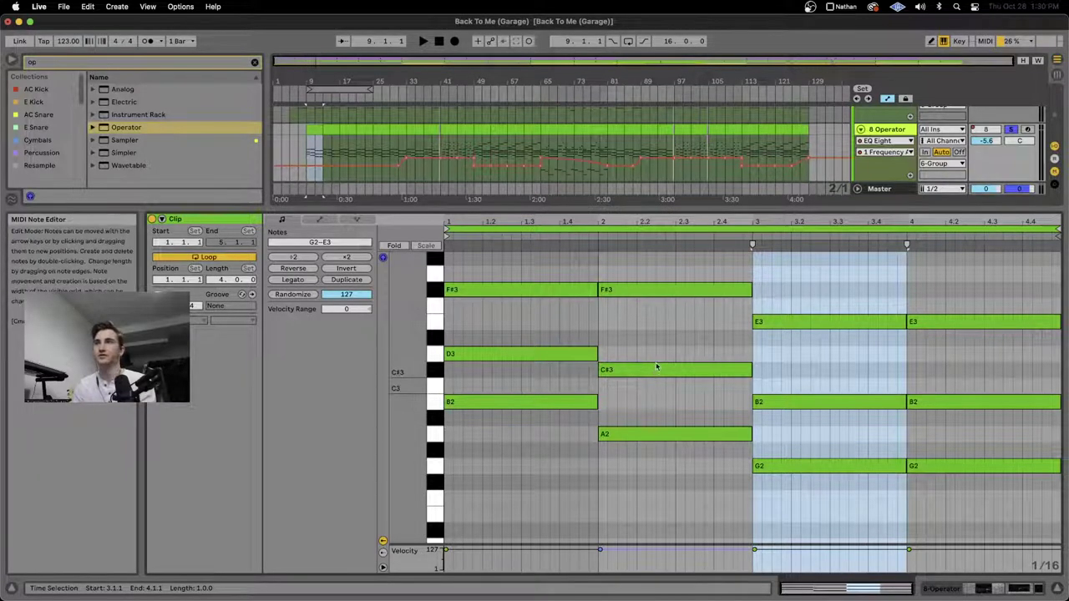
pyautogui.moveTo(658, 351); pyautogui.dragTo(635, 585)
pyautogui.hotkey('shift', 'Up')
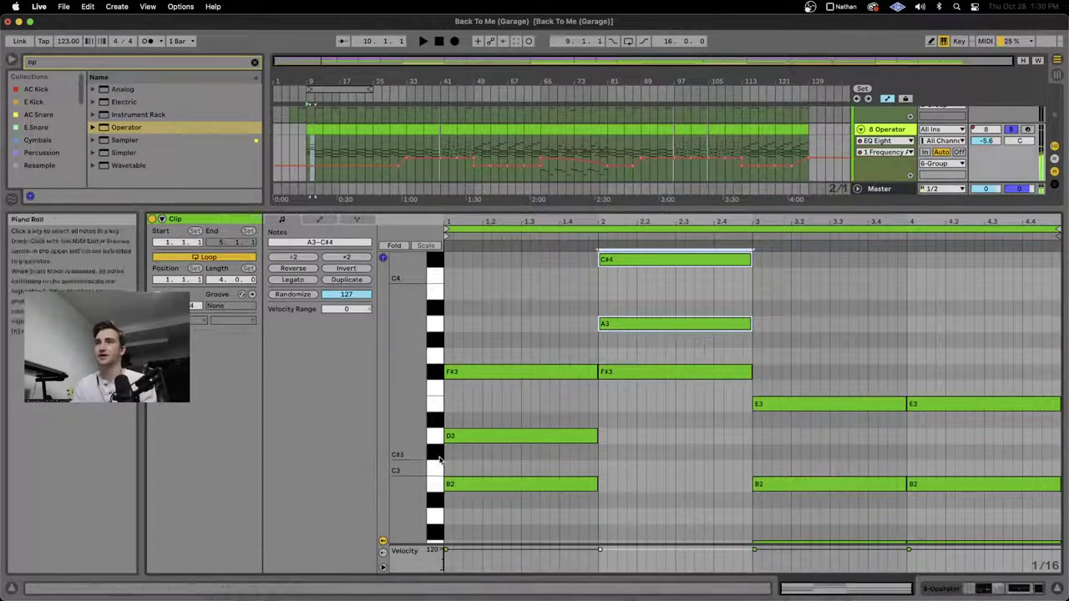
pyautogui.moveTo(460, 504); pyautogui.dragTo(584, 367)
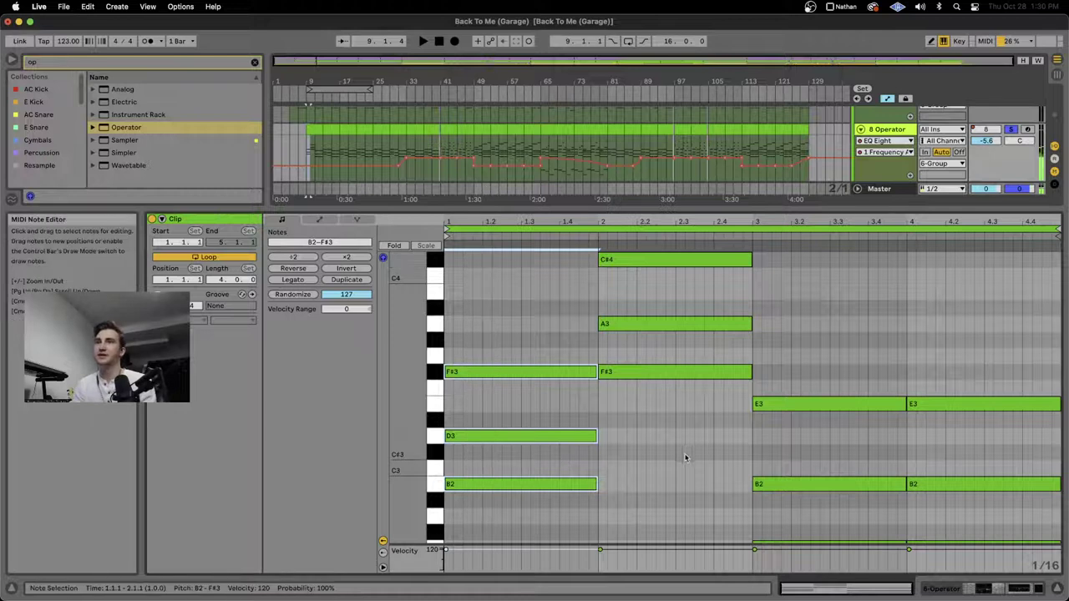
pyautogui.moveTo(685, 456); pyautogui.dragTo(685, 252)
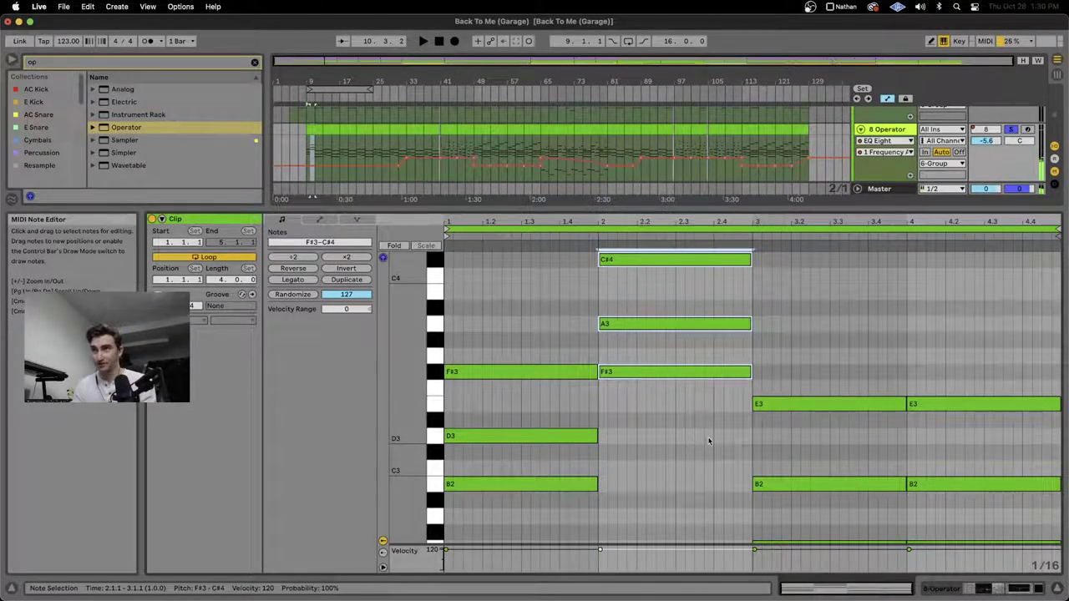
# Step: Try the G2 and B2 notes of the third and fourth chords one octave higher, then return them to their original octave
pyautogui.moveTo(755, 392); pyautogui.dragTo(843, 547)
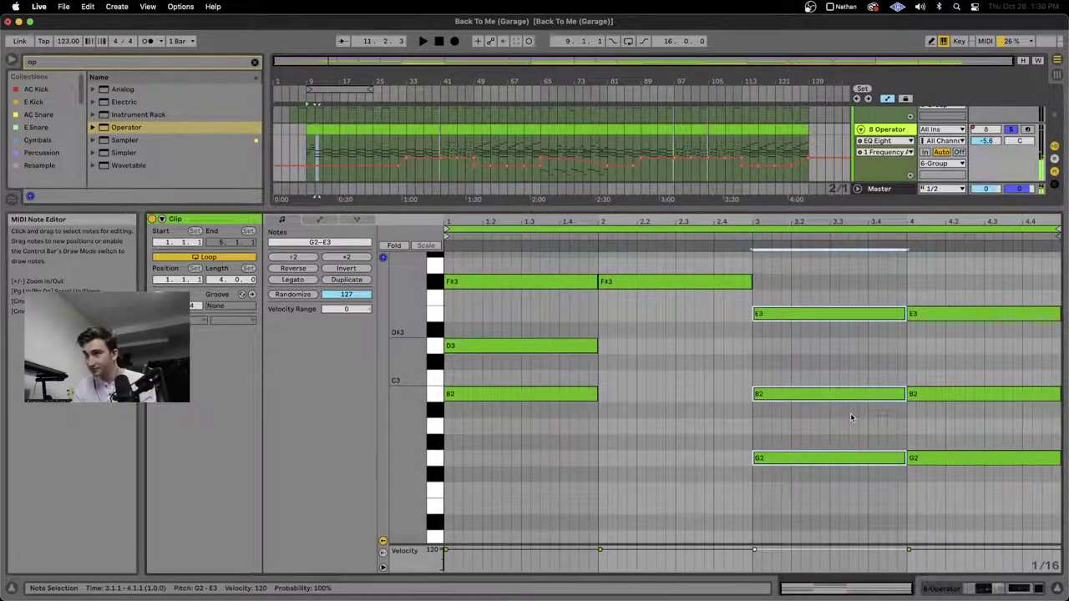
pyautogui.moveTo(850, 414); pyautogui.dragTo(847, 381)
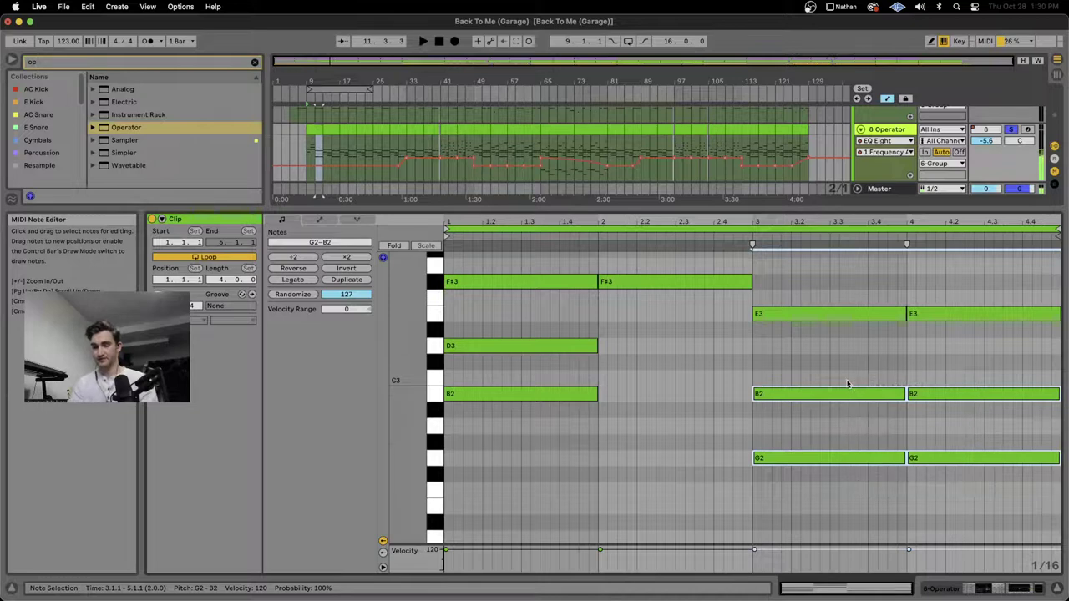
pyautogui.hotkey('shift', 'Up')
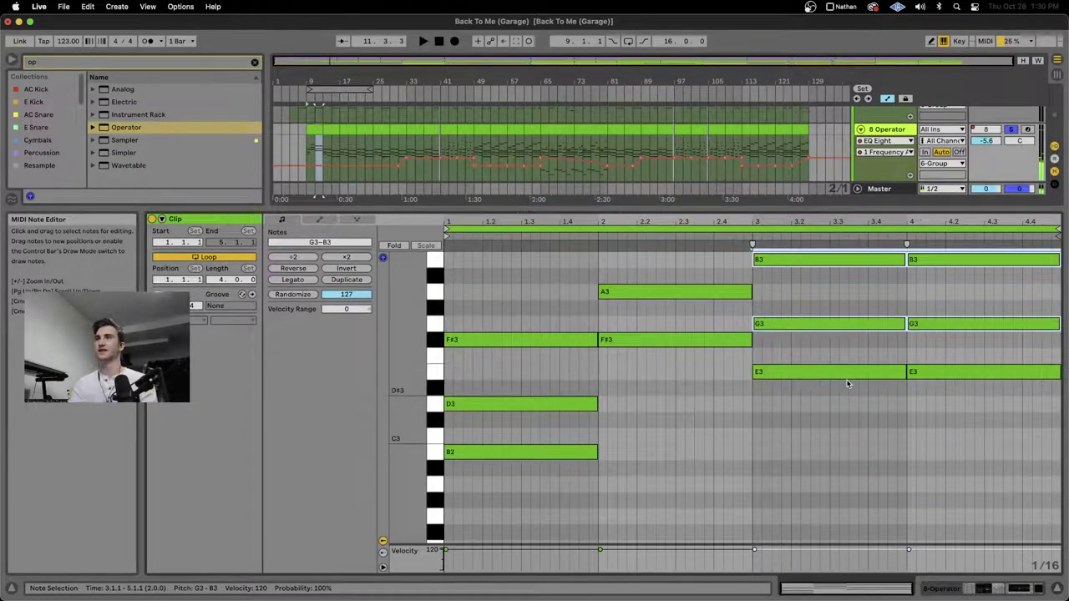
pyautogui.hotkey('shift', 'Down')
# Step: Lower the second chord's A3 and C#4 back down one octave
pyautogui.click(620, 472)
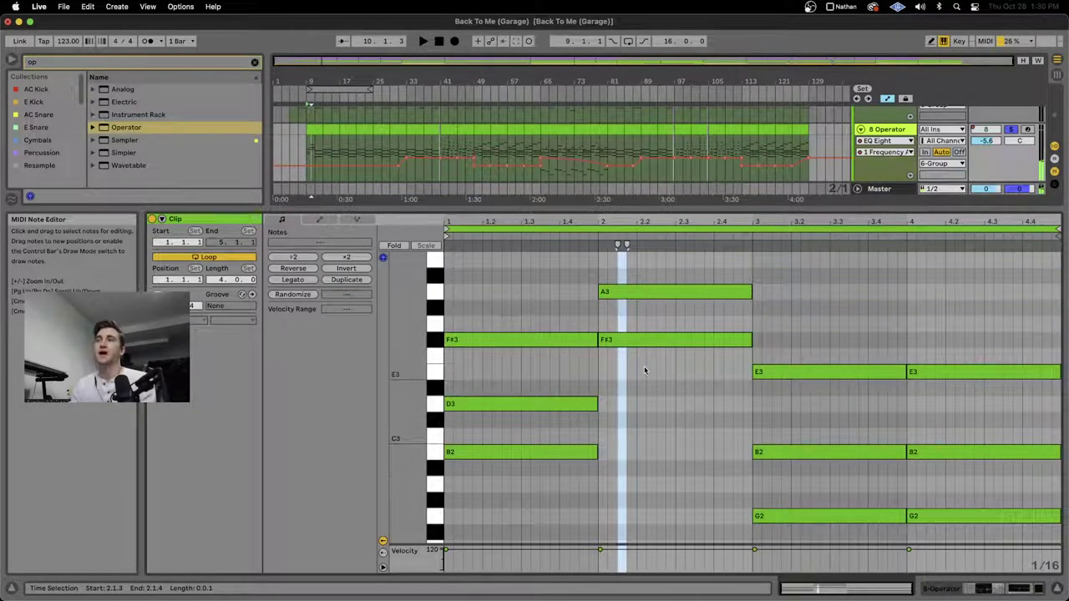
pyautogui.scroll(3, 656, 370)
pyautogui.moveTo(625, 370); pyautogui.dragTo(640, 246)
pyautogui.hotkey('shift', 'Down')
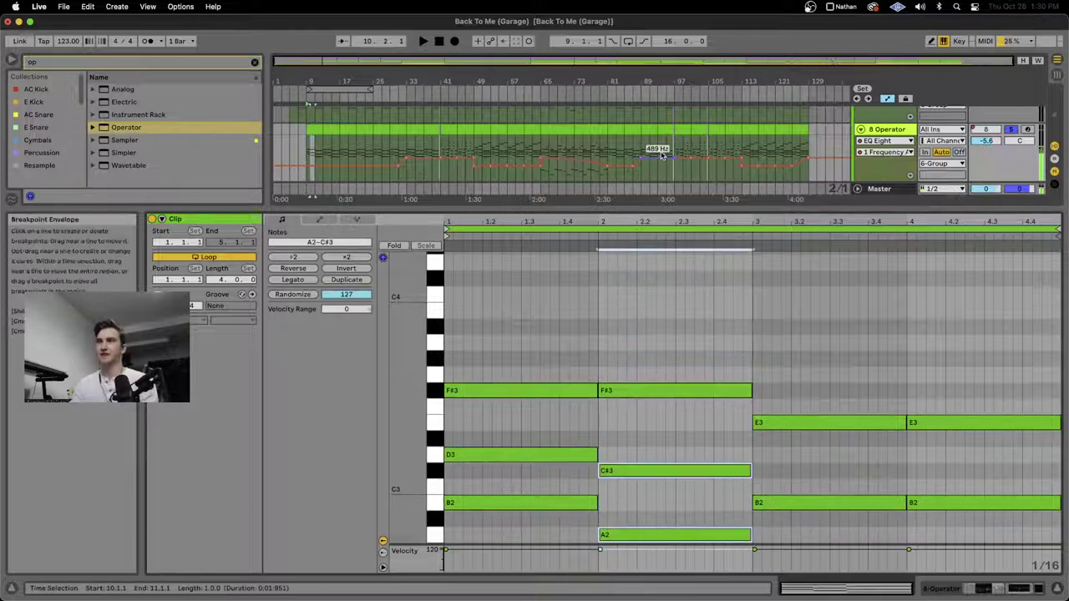
pyautogui.scroll(-3, 661, 156)
pyautogui.scroll(-3, 630, 298)
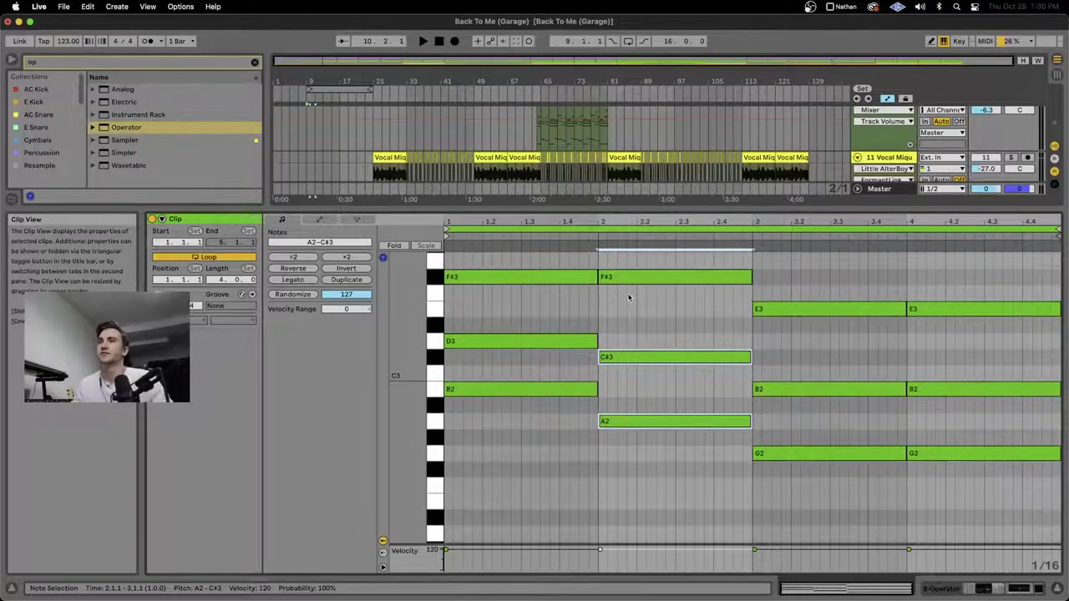
# Step: Enlarge the arrangement view and open 8 Operator's clip at bar 41 to examine its chord voicings
pyautogui.scroll(3, 818, 334)
pyautogui.scroll(1, 825, 364)
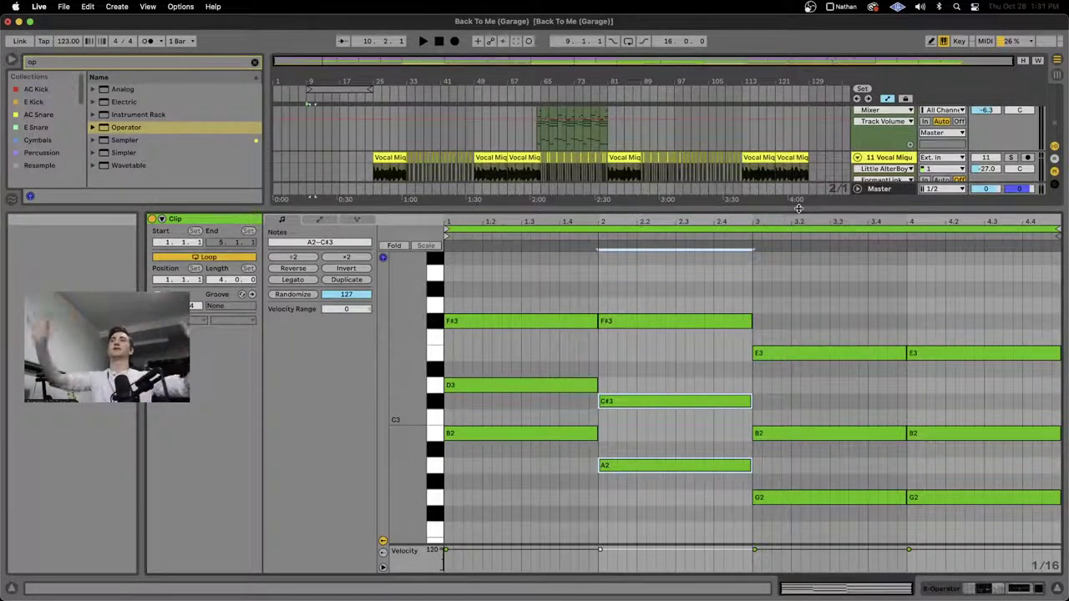
pyautogui.moveTo(793, 211); pyautogui.dragTo(748, 374)
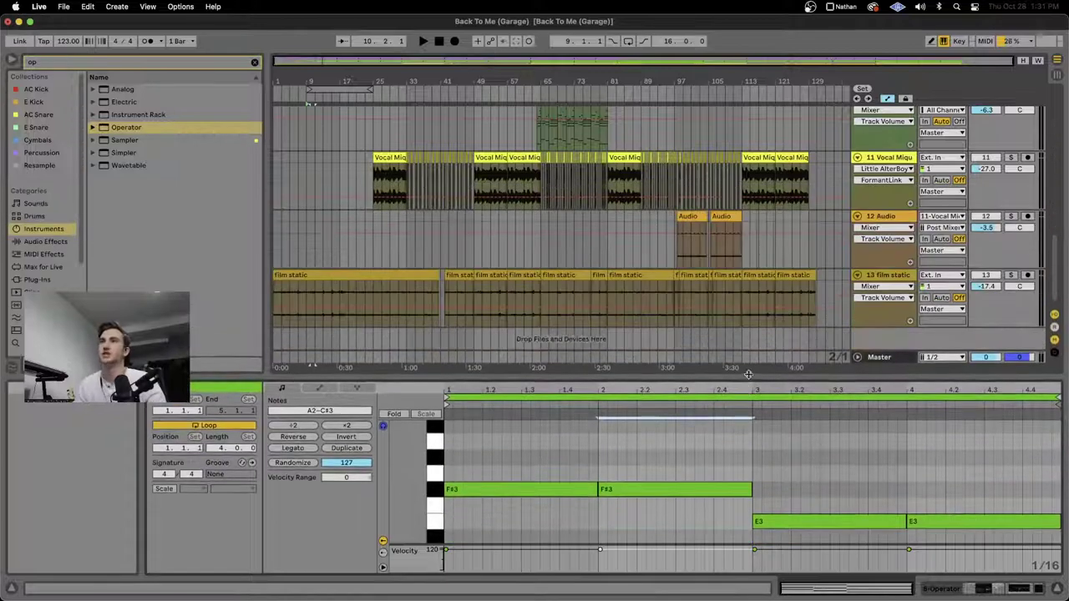
pyautogui.scroll(5, 275, 192)
pyautogui.scroll(10, 284, 193)
pyautogui.click(367, 219)
pyautogui.hscroll(10, 422, 210)
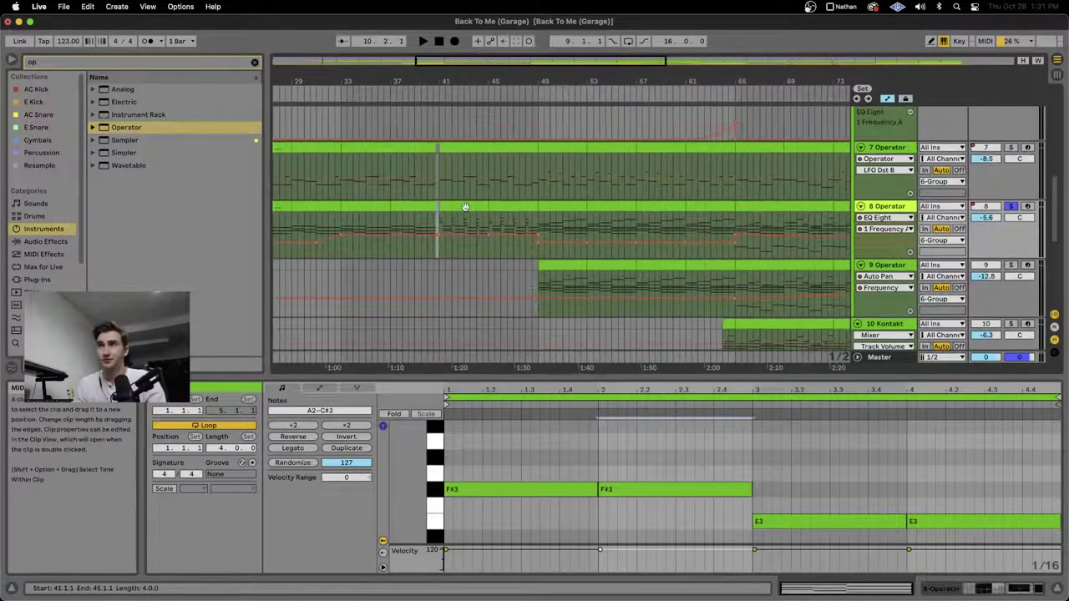
pyautogui.click(465, 207)
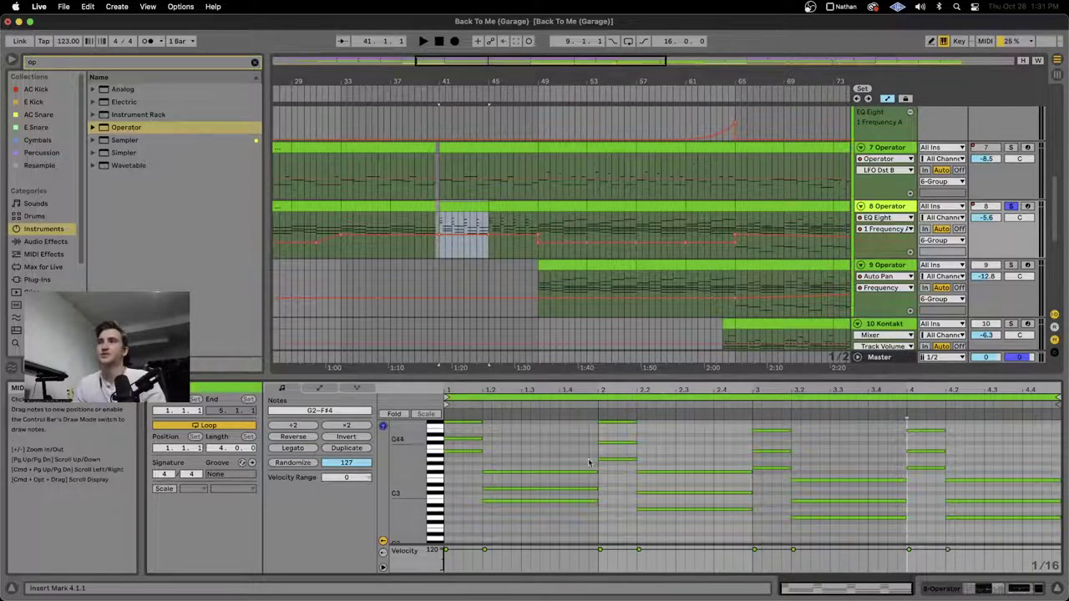
# Step: Open 8 Operator's clip at bar 49 and select each of its four chords in turn to examine their voicings
pyautogui.click(568, 207)
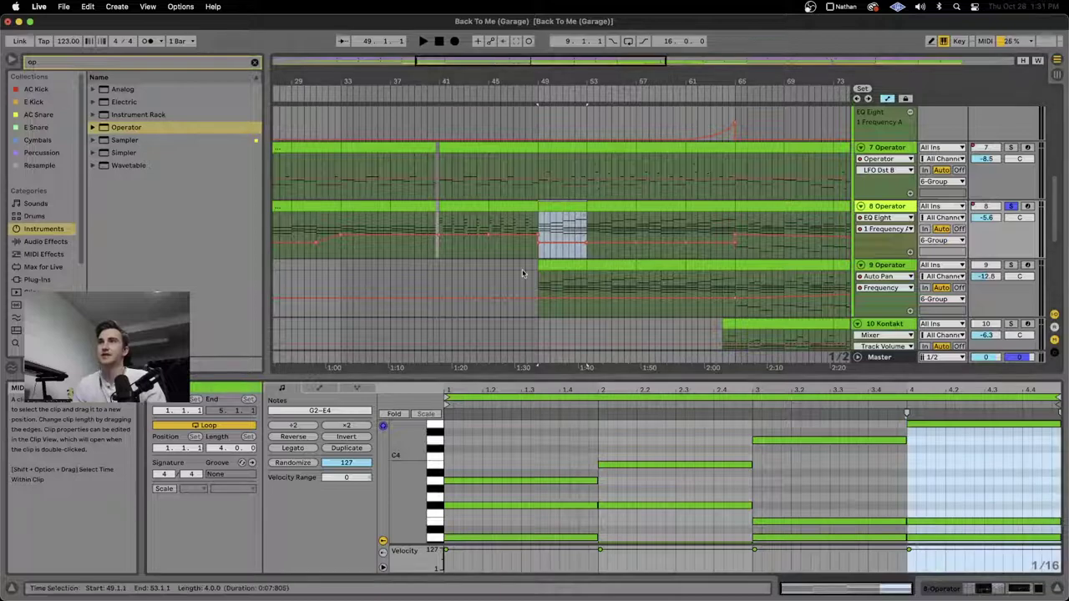
pyautogui.press('w')
pyautogui.scroll(-3, 434, 467)
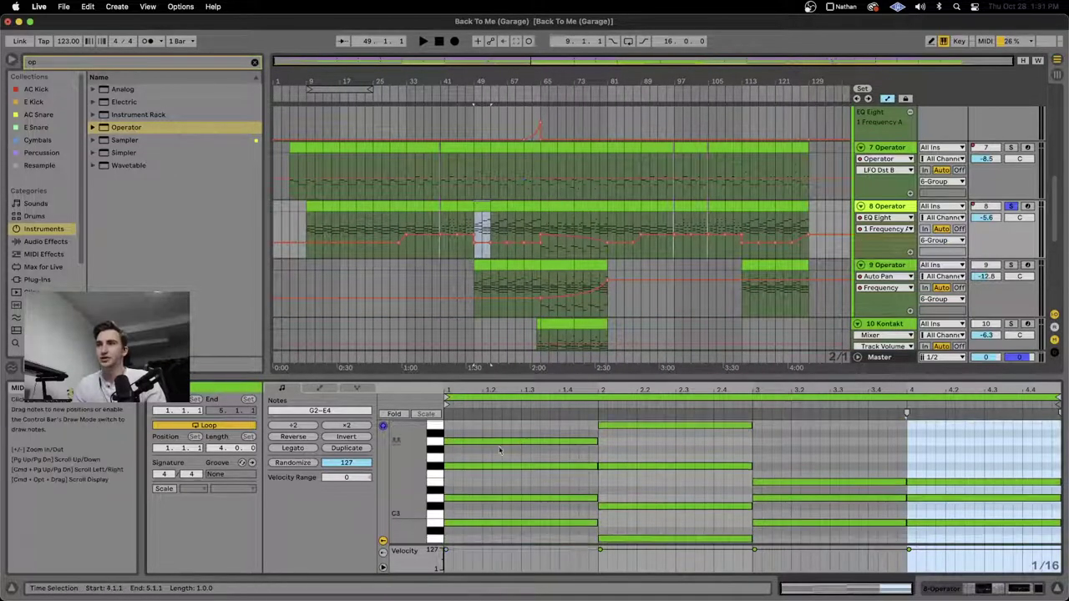
pyautogui.moveTo(434, 468); pyautogui.dragTo(392, 468)
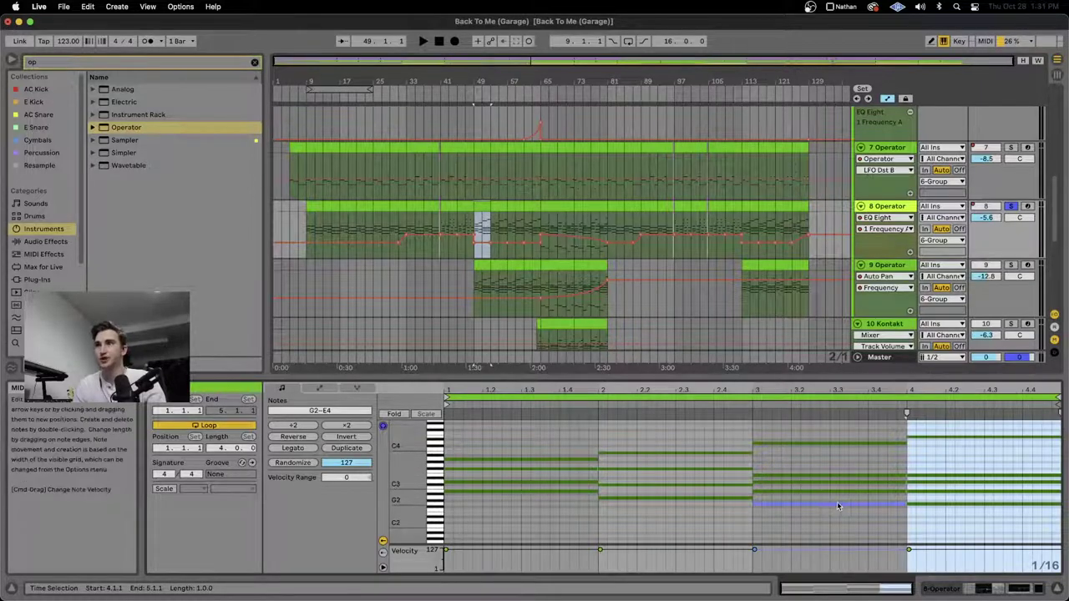
pyautogui.moveTo(446, 415); pyautogui.dragTo(606, 488)
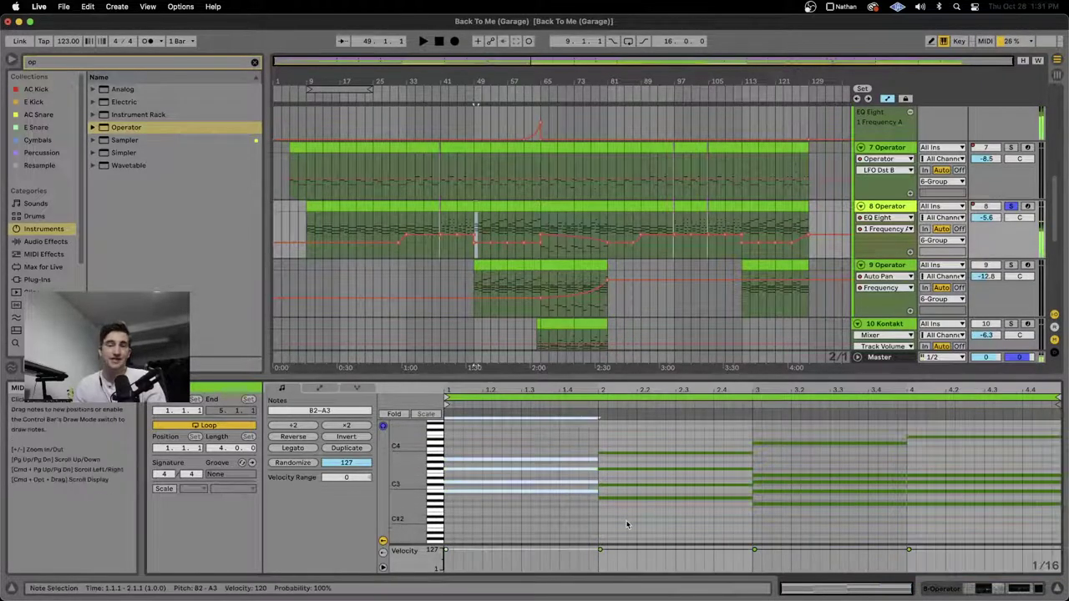
pyautogui.click(671, 529)
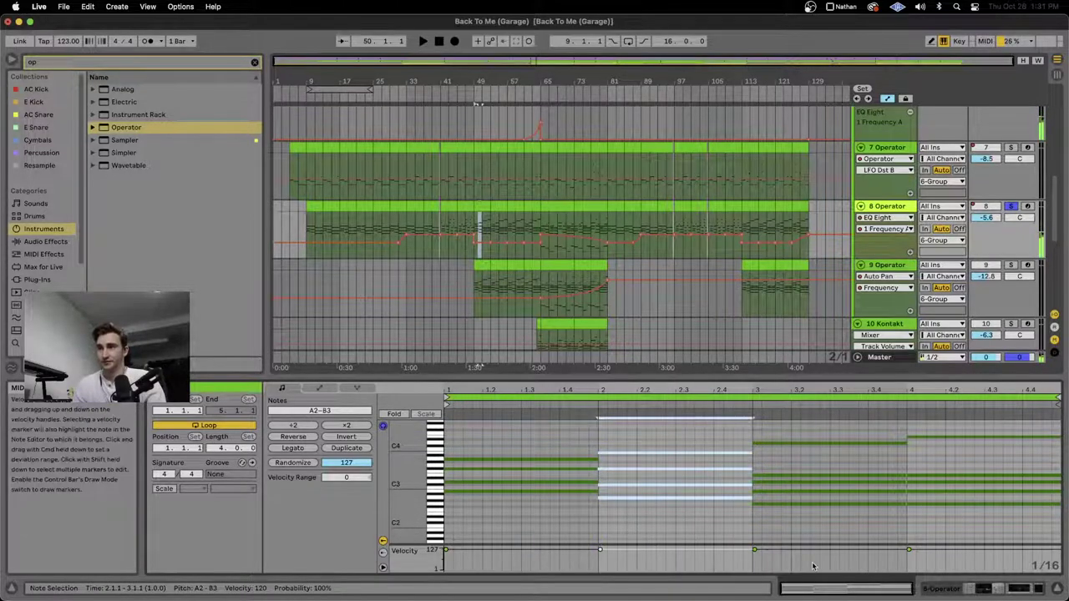
pyautogui.click(807, 527)
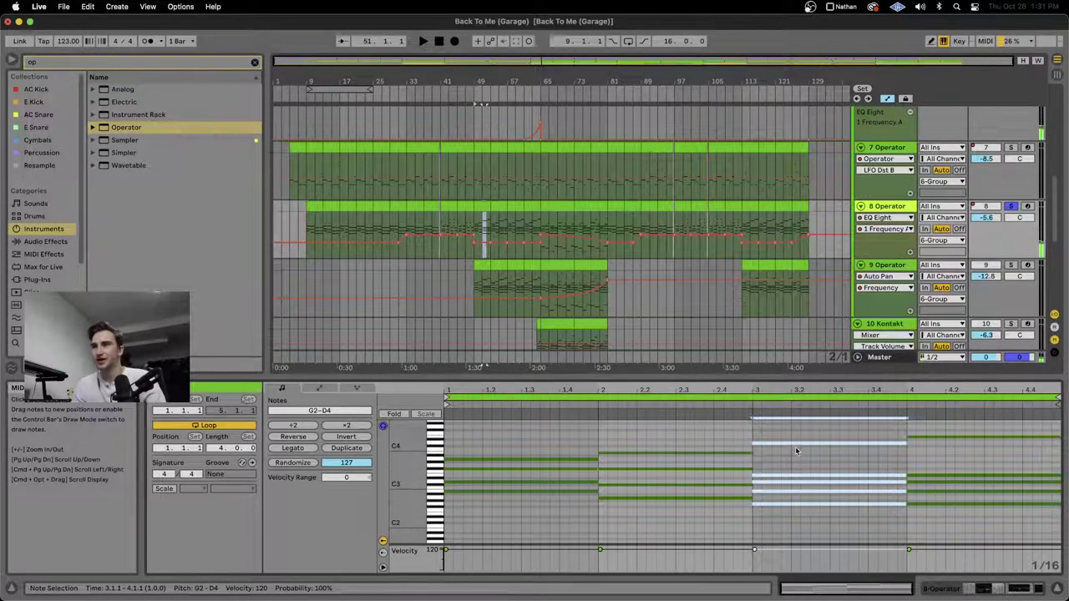
pyautogui.click(880, 493)
pyautogui.click(931, 457)
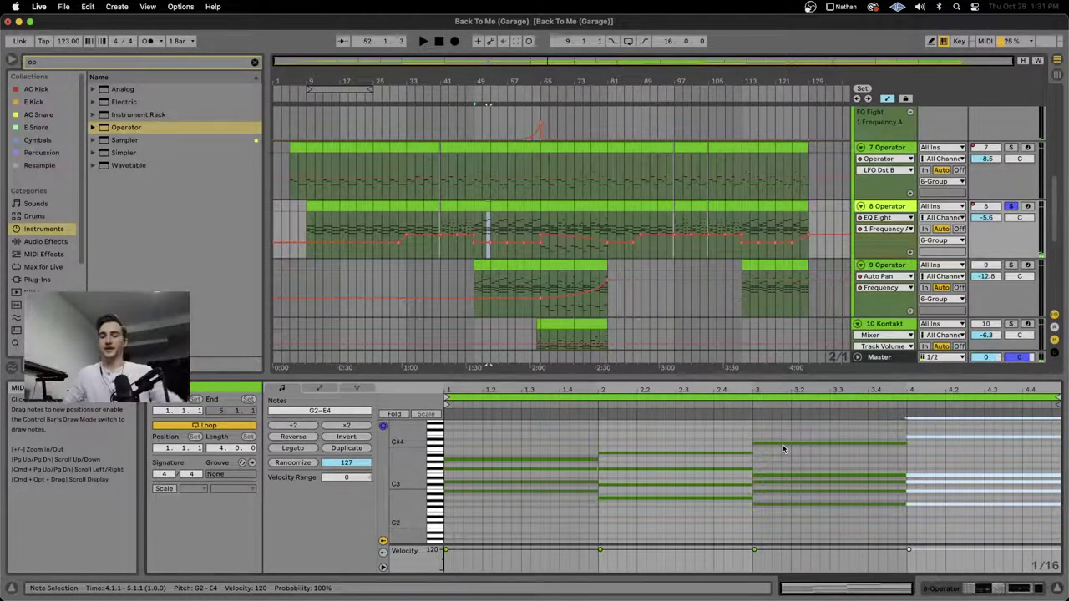
# Step: Compare 8 Operator's chords in bars 7 to 39 with those in bars 49 to 65, and play the arrangement from bar 25
pyautogui.moveTo(301, 224); pyautogui.dragTo(434, 218)
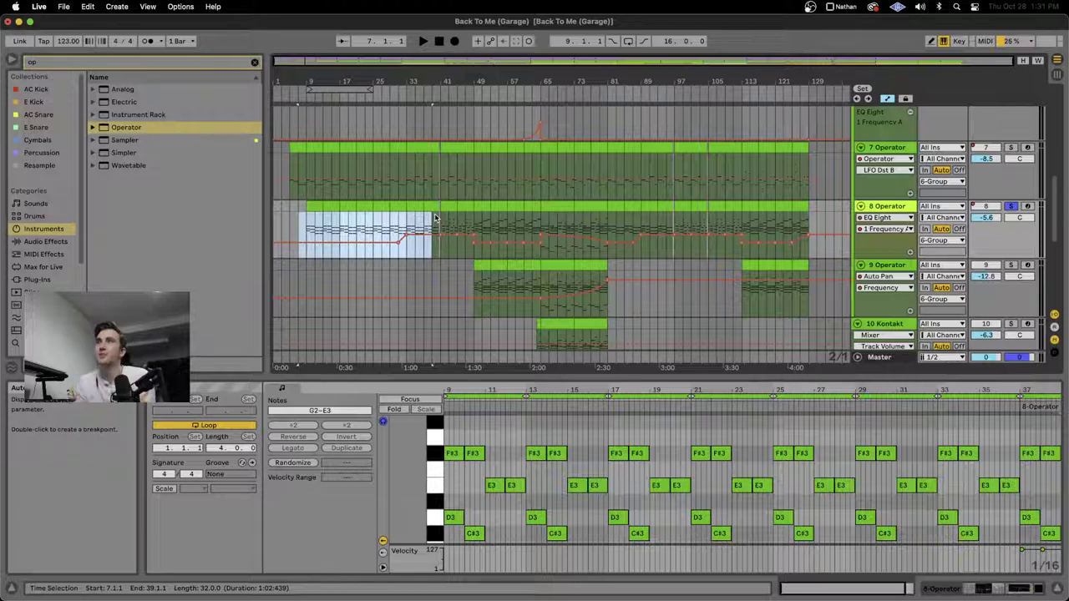
pyautogui.moveTo(473, 221); pyautogui.dragTo(537, 204)
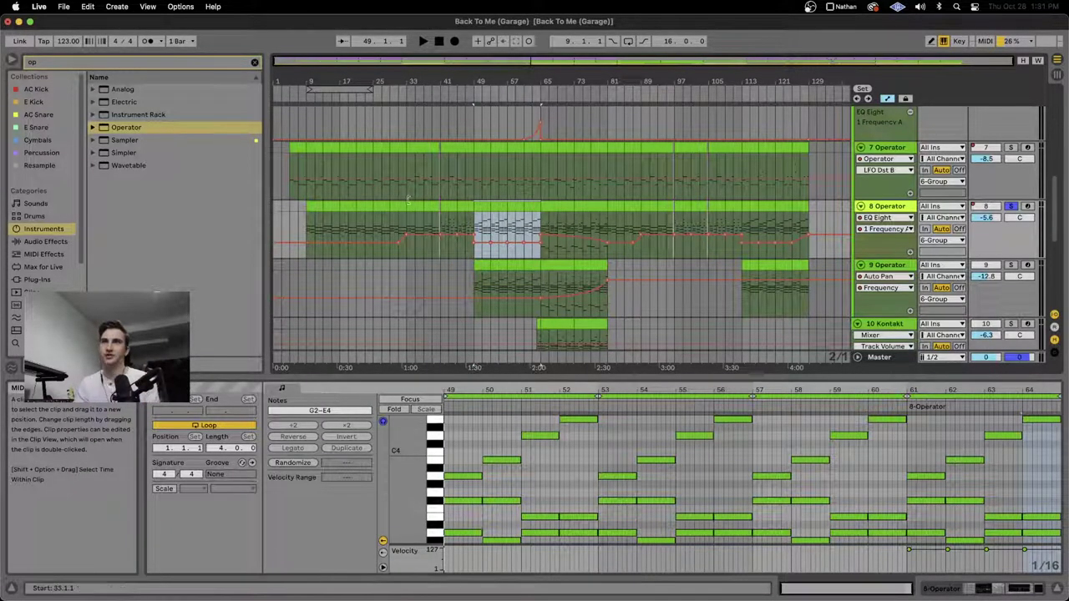
pyautogui.click(384, 208)
pyautogui.press('space')
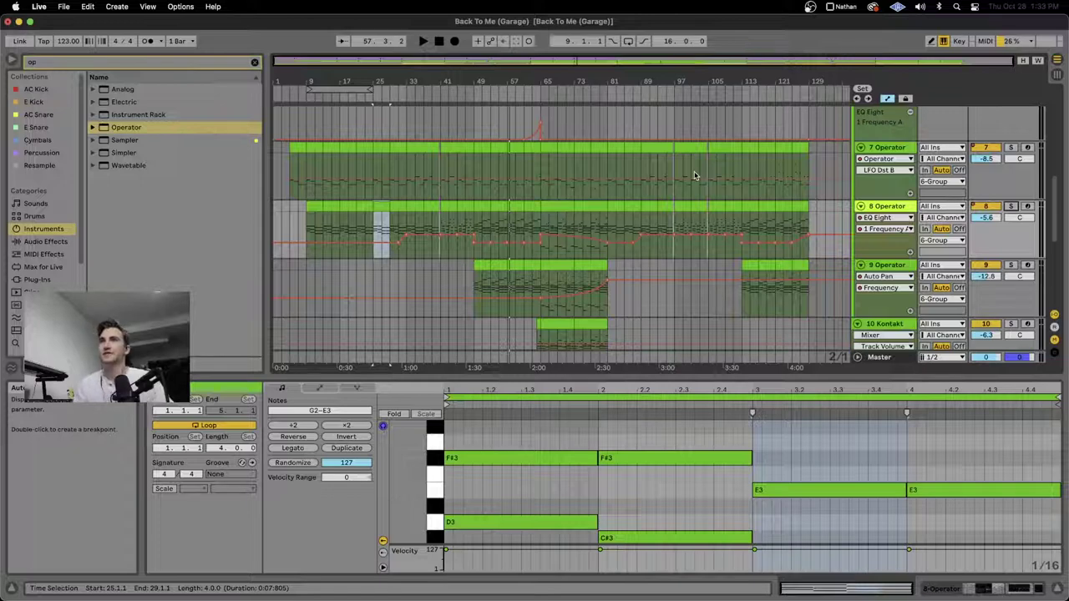
# Step: Select 3 Operator's clip at bar 33 in 1 Group and loop bars 33 to 37
pyautogui.scroll(3, 376, 276)
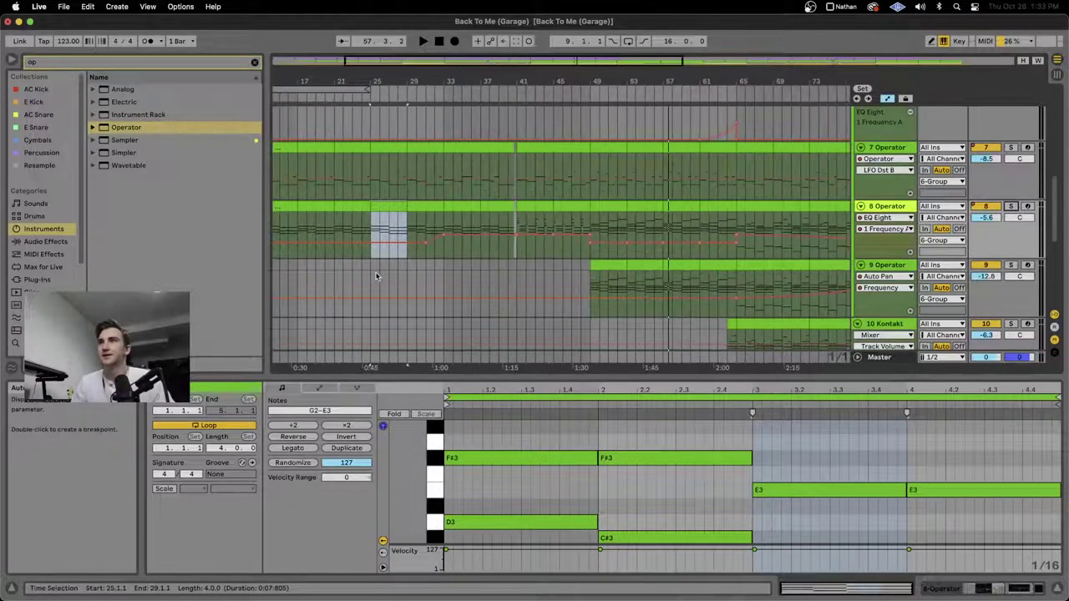
pyautogui.hscroll(-1, 424, 248)
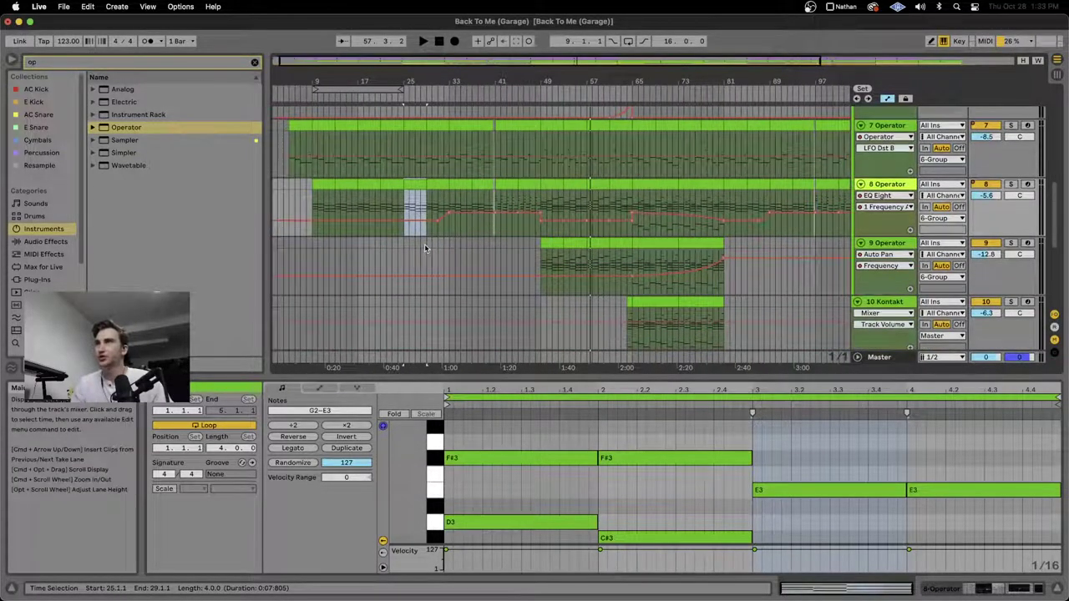
pyautogui.scroll(-5, 425, 248)
pyautogui.scroll(5, 424, 248)
pyautogui.hscroll(1, 424, 248)
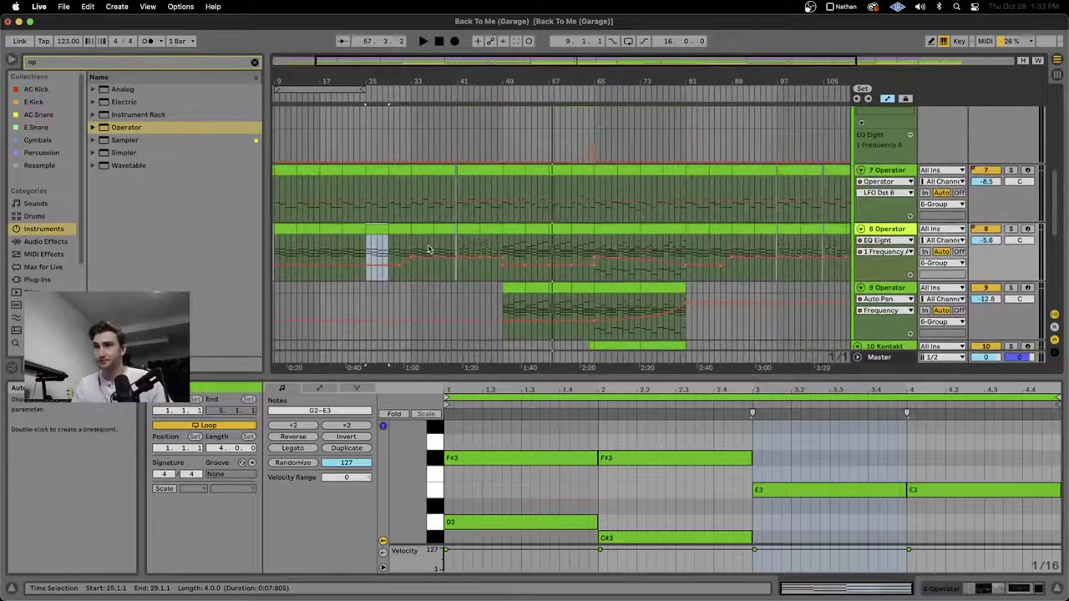
pyautogui.hscroll(1, 507, 249)
pyautogui.scroll(-5, 492, 234)
pyautogui.scroll(4, 476, 200)
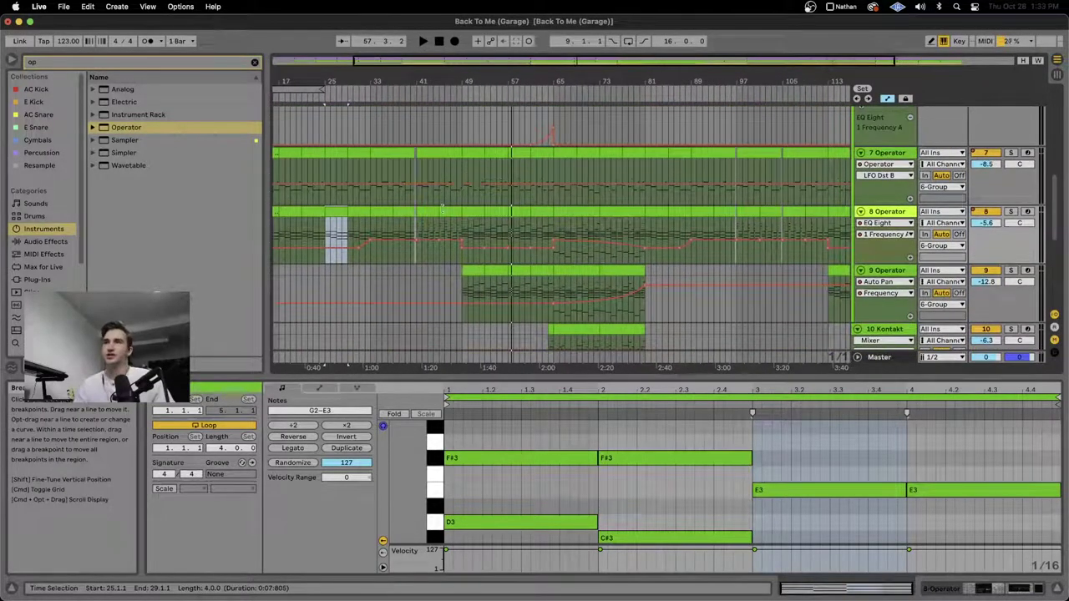
pyautogui.scroll(5, 451, 200)
pyautogui.hscroll(-1, 434, 217)
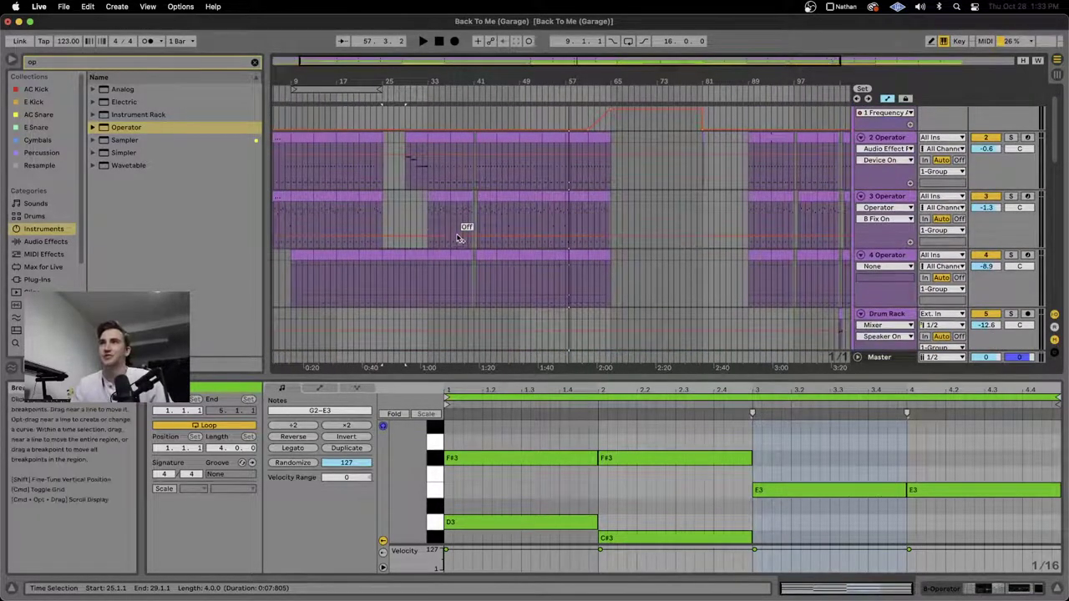
pyautogui.scroll(5, 442, 230)
pyautogui.moveTo(425, 218); pyautogui.dragTo(361, 219)
pyautogui.scroll(1, 991, 213)
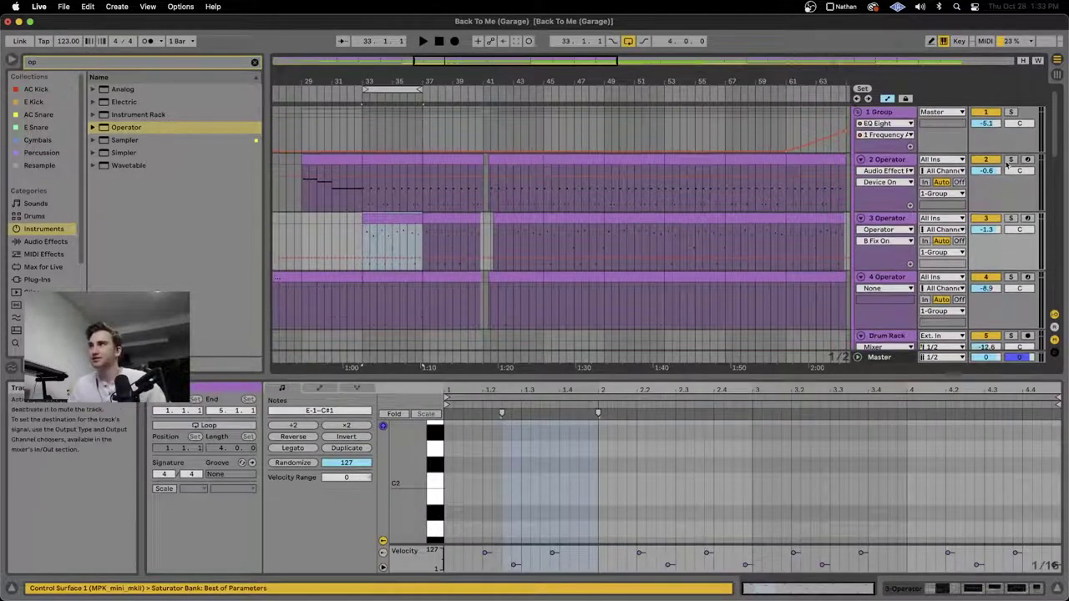
# Step: Play the looped bars with 1 Group soloed, first without and again with the metronome
pyautogui.press('space')
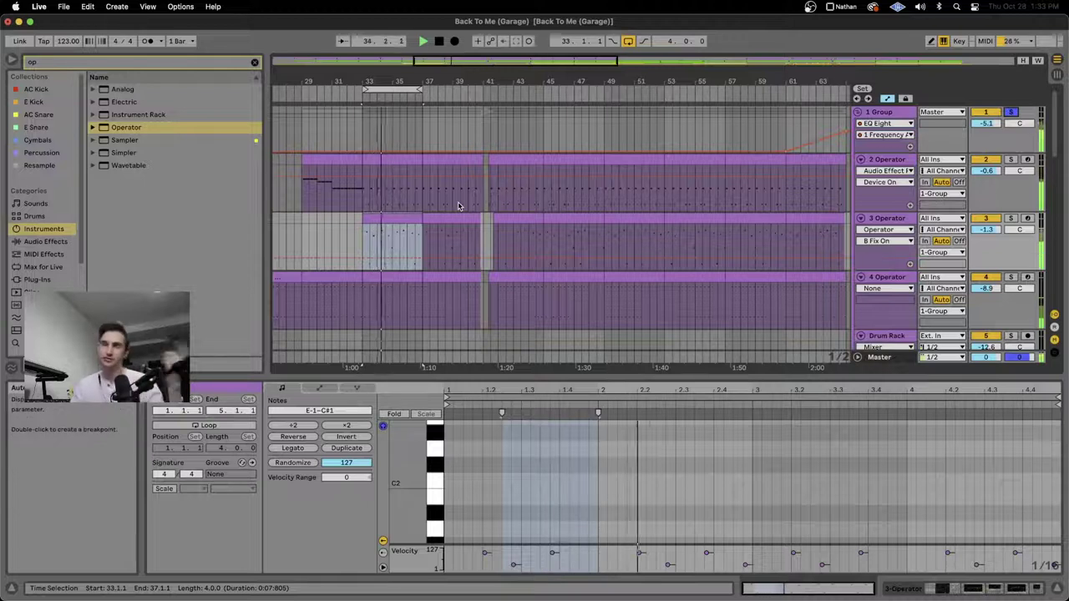
pyautogui.press('space')
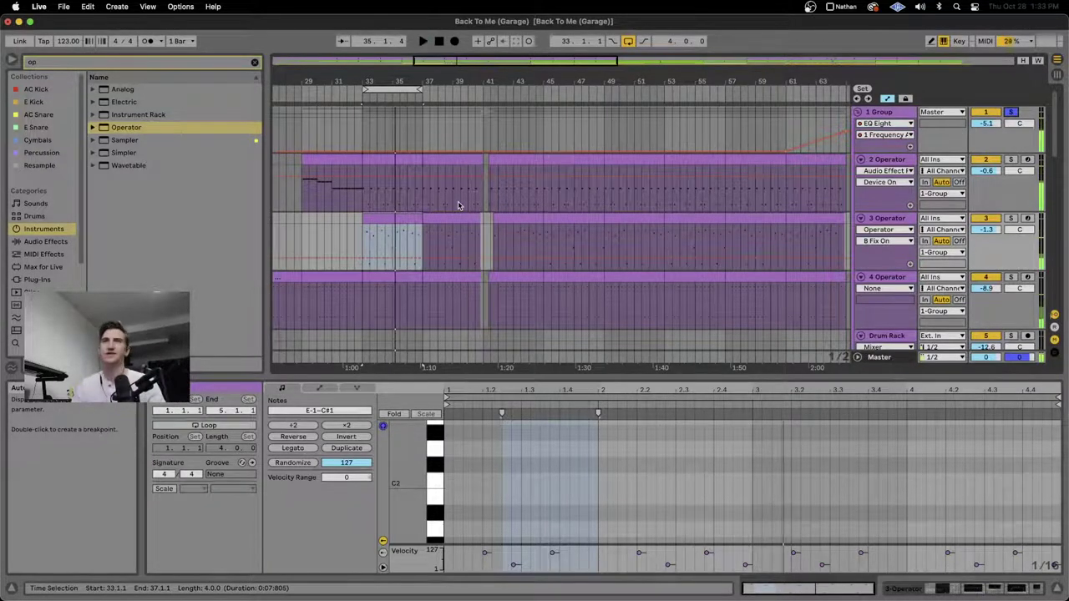
pyautogui.press('space')
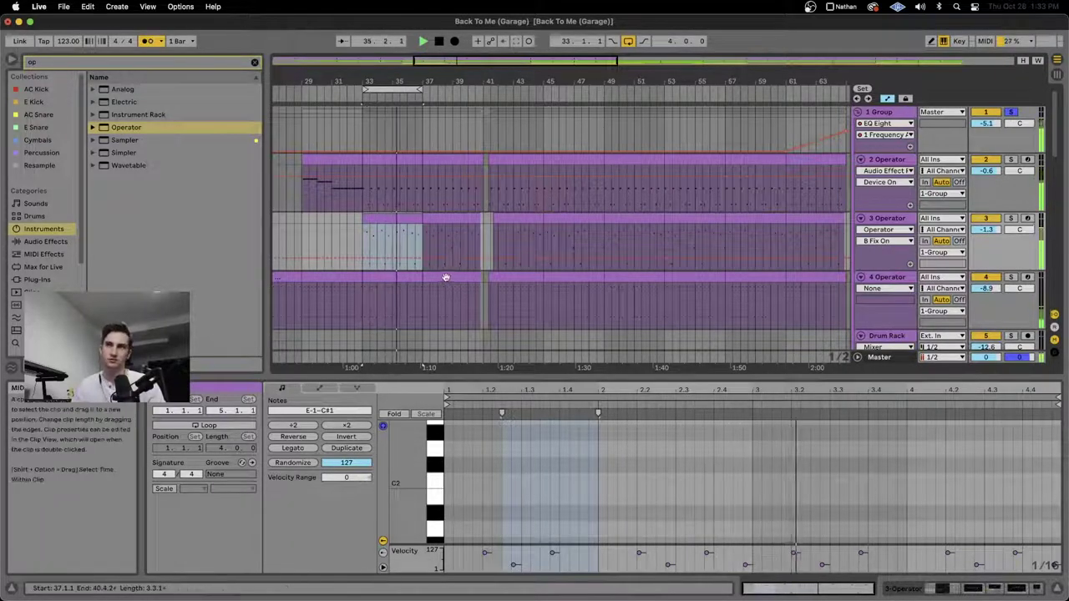
pyautogui.press('space')
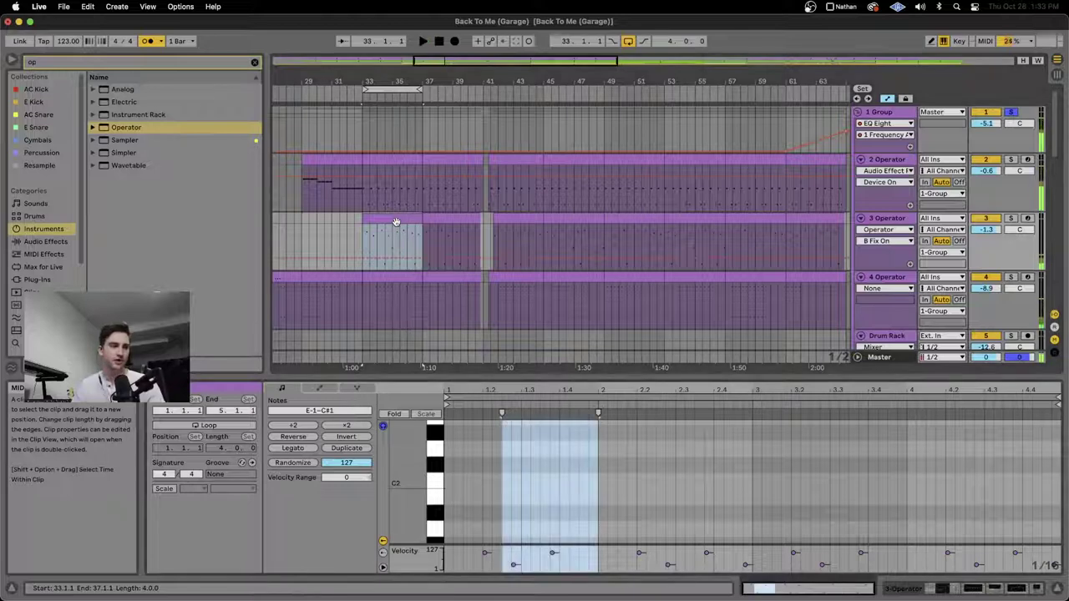
# Step: Enlarge 3 Operator's clip editor, inspect where the E1 and C#1 notes of its first bar sit around beats 2 and 4, and play the loop
pyautogui.moveTo(455, 374); pyautogui.dragTo(455, 233)
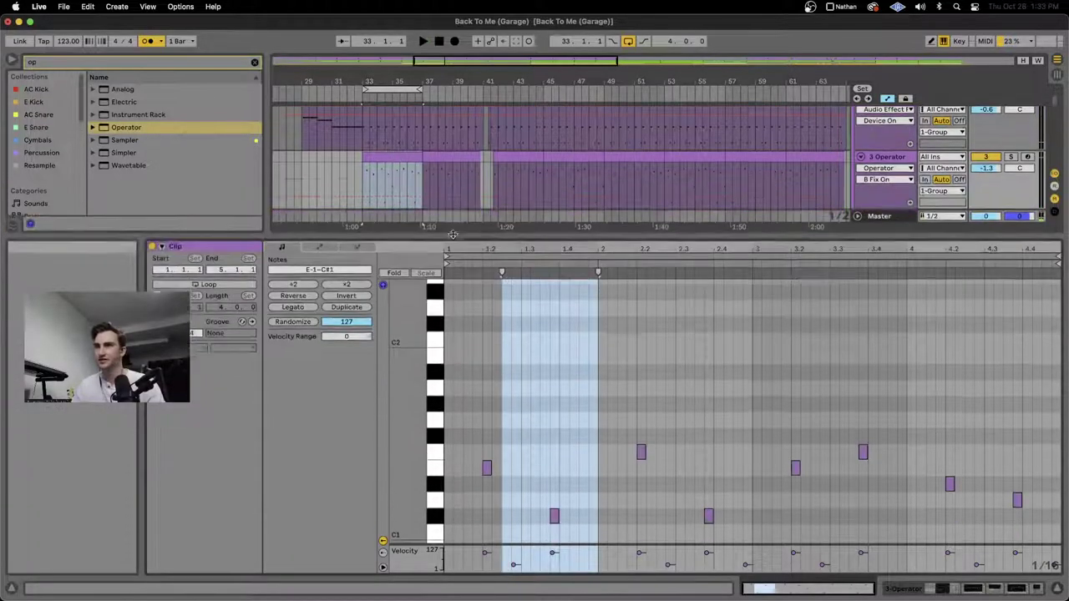
pyautogui.scroll(-2, 484, 442)
pyautogui.moveTo(500, 392); pyautogui.dragTo(477, 499)
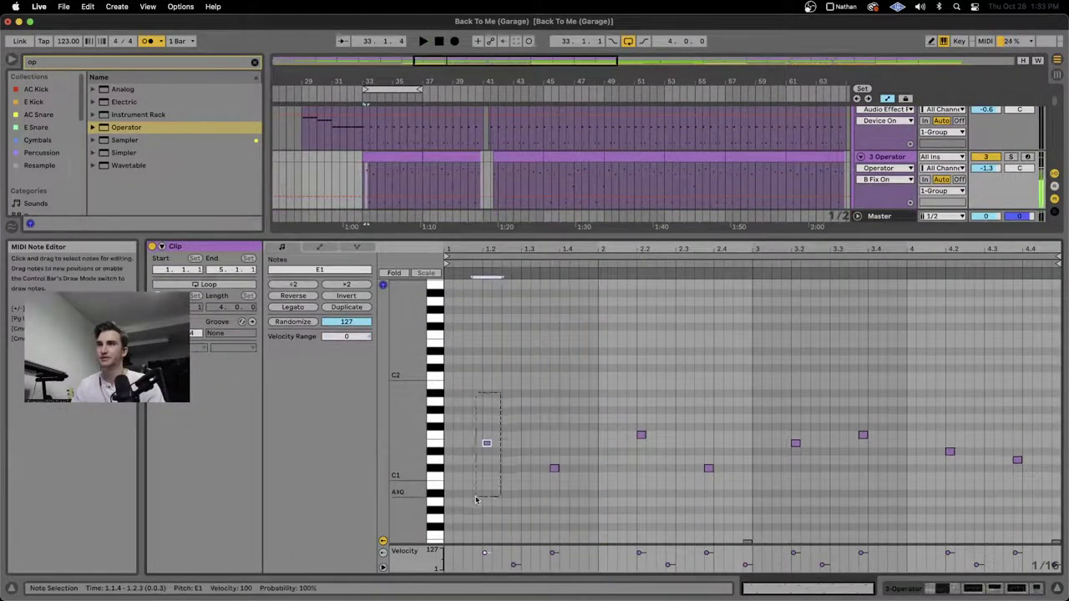
pyautogui.moveTo(569, 393); pyautogui.dragTo(563, 531)
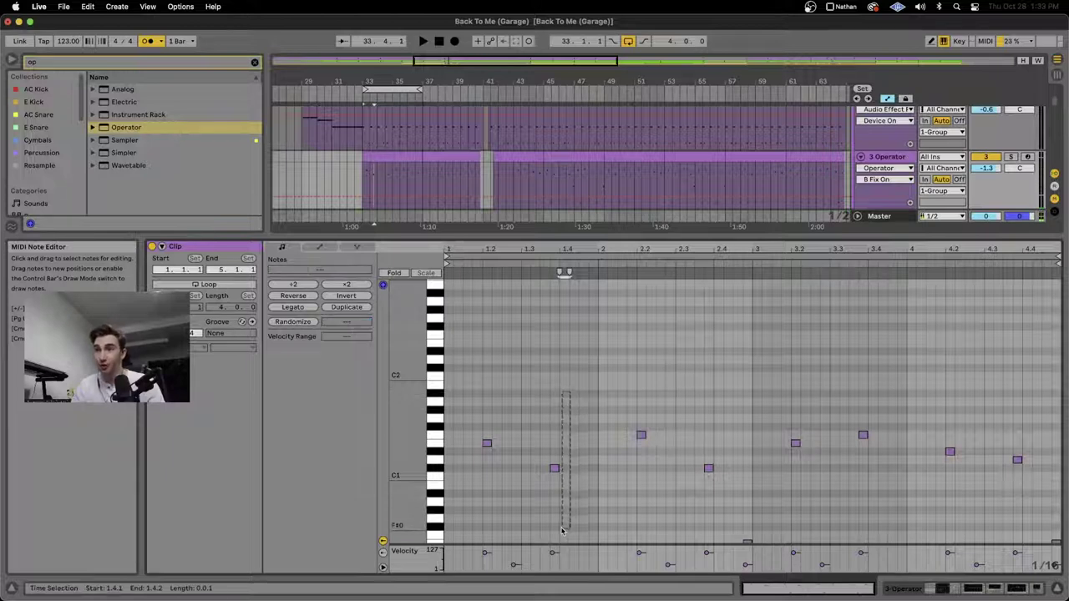
pyautogui.press('z')
pyautogui.click(559, 468)
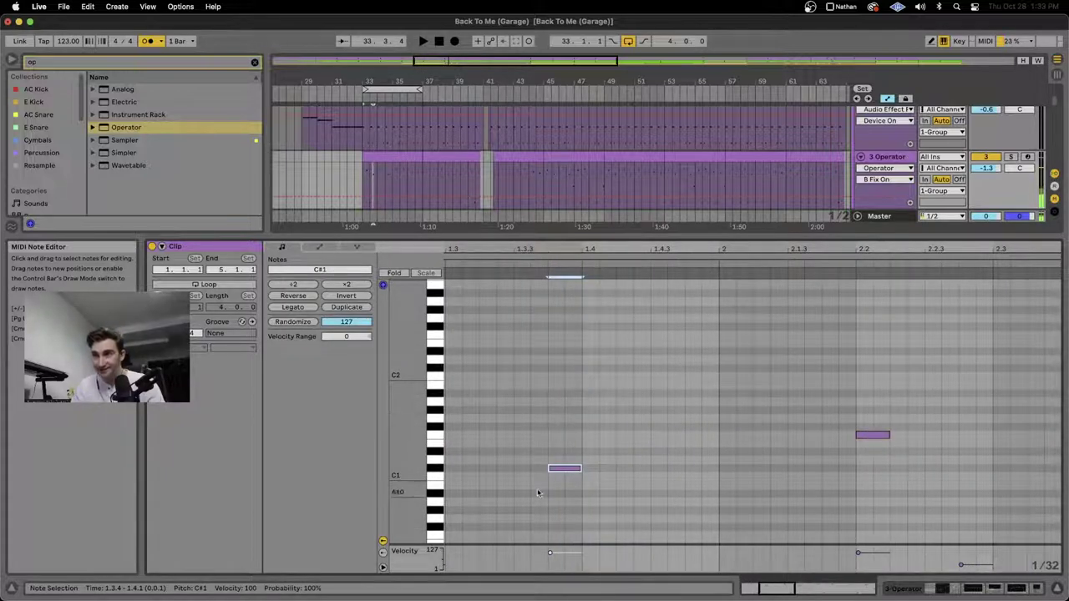
pyautogui.press('x')
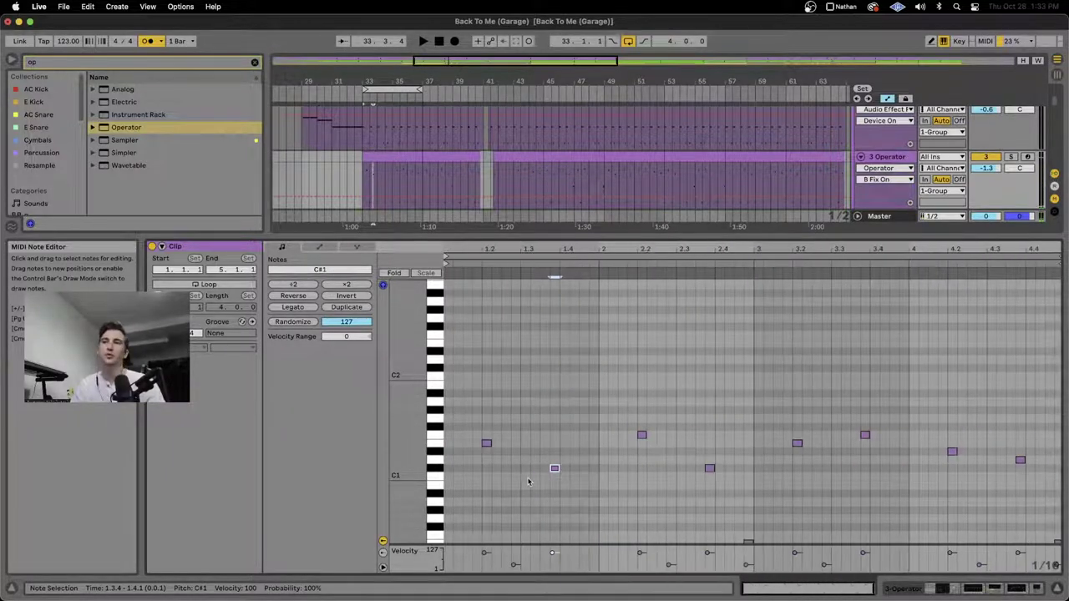
pyautogui.moveTo(565, 419); pyautogui.dragTo(571, 531)
pyautogui.scroll(3, 1021, 132)
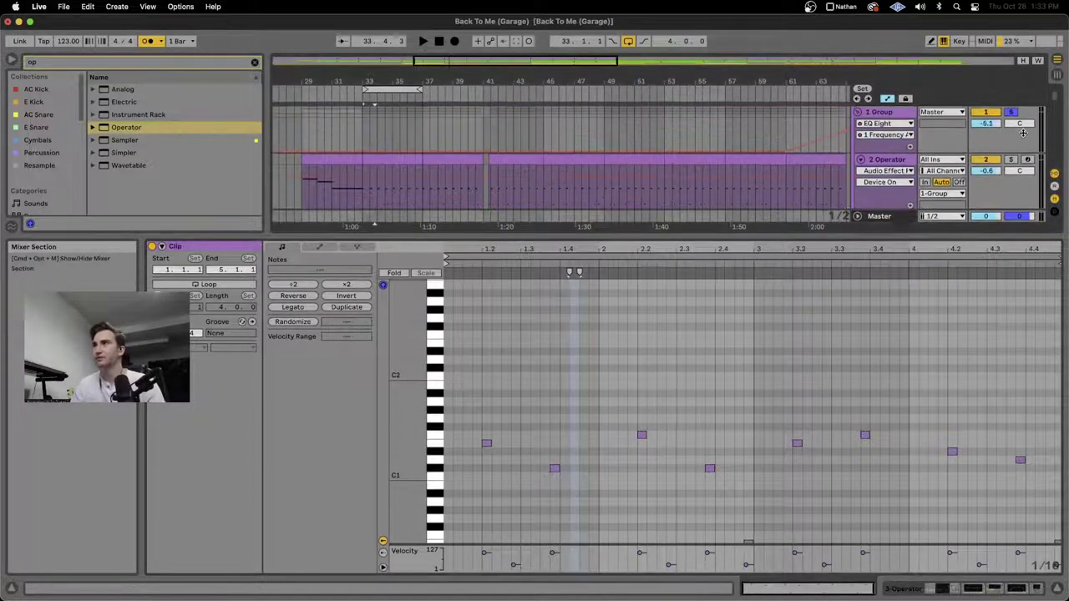
pyautogui.press('space')
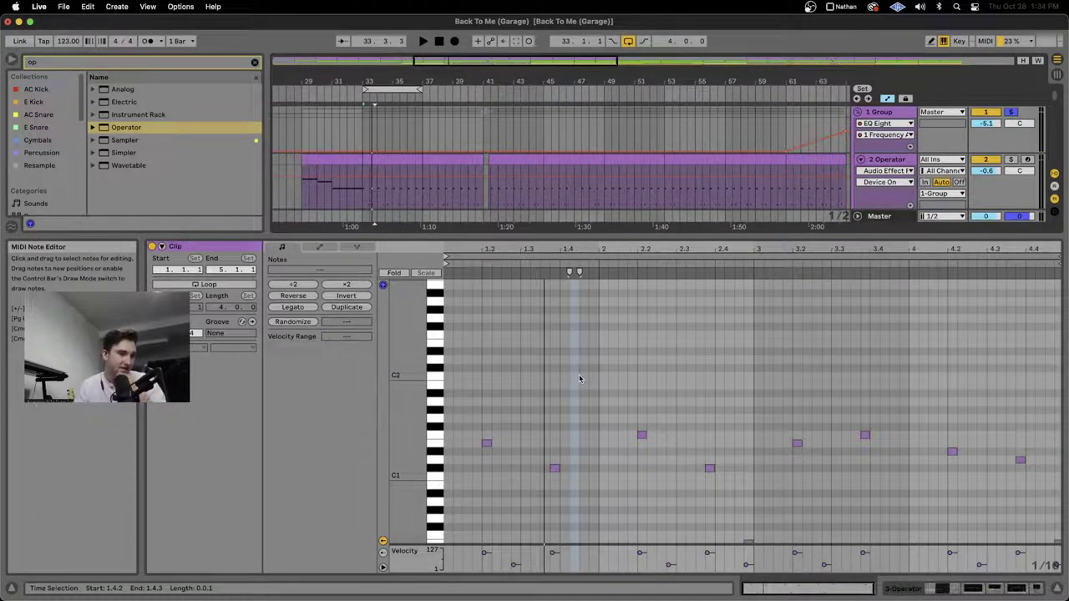
# Step: Try the first bar's C#1 note one sixteenth later on beat 1.4, play the loop, and return the note to its original position
pyautogui.scroll(2, 563, 482)
pyautogui.hscroll(-2, 564, 481)
pyautogui.click(580, 472)
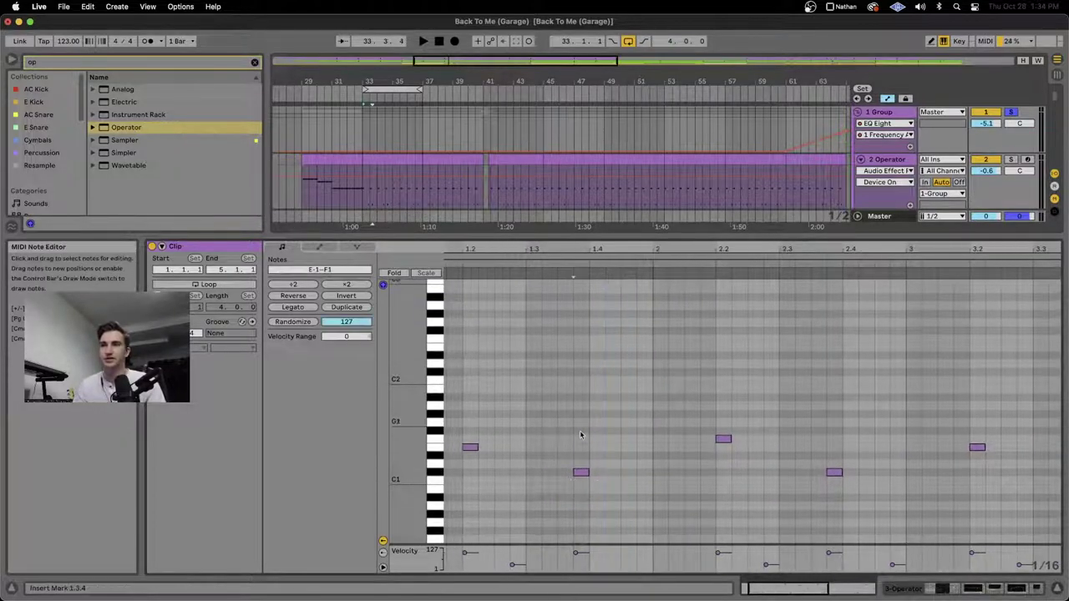
pyautogui.press('Right')
pyautogui.press('space')
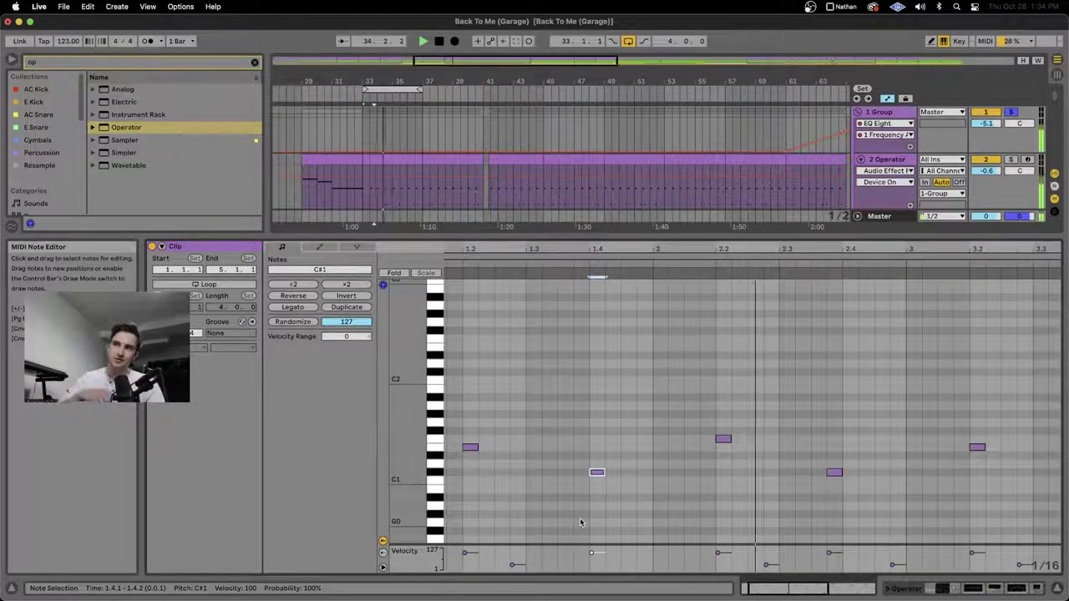
pyautogui.press('Left')
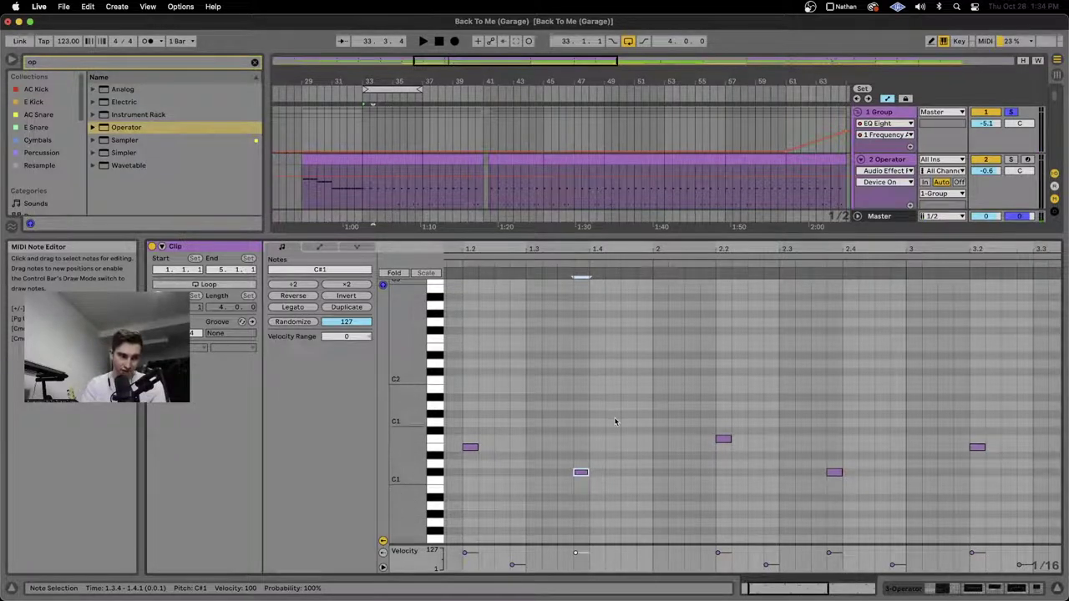
pyautogui.moveTo(598, 432); pyautogui.dragTo(622, 556)
pyautogui.click(598, 541)
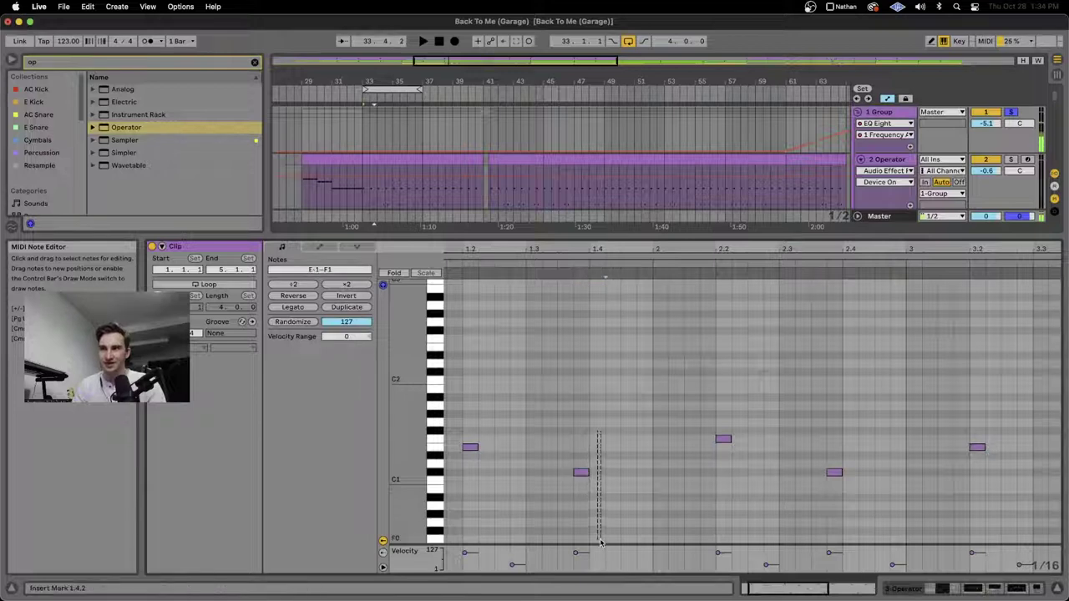
# Step: Mark the sixteenth from 1.4.1 to 1.4.2 in 3 Operator's clip, and play the loop with 2 Operator's bar 33 clip open
pyautogui.moveTo(593, 392); pyautogui.dragTo(606, 547)
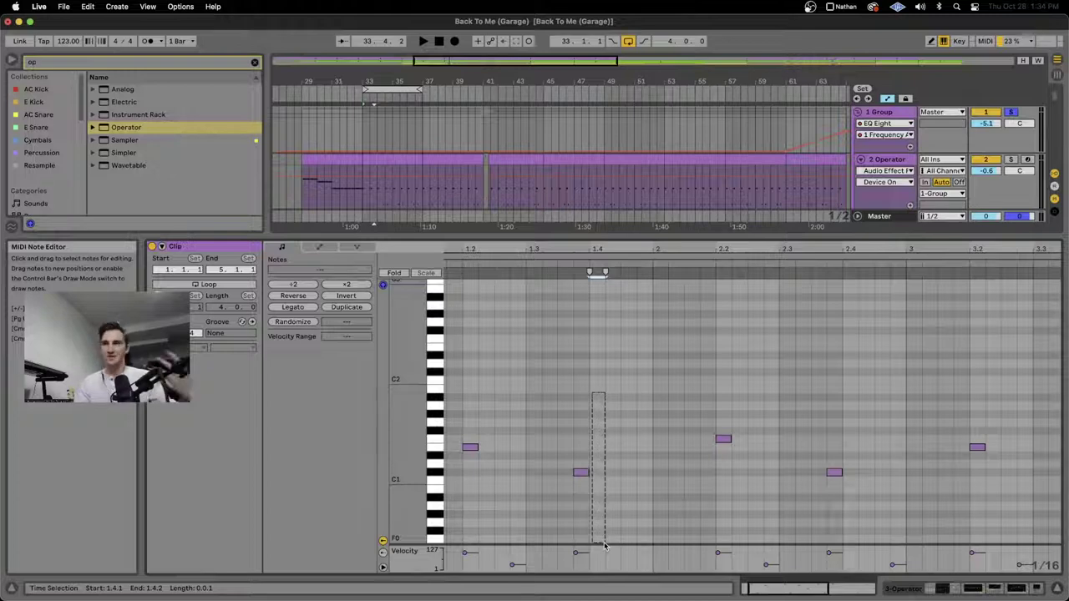
pyautogui.click(604, 545)
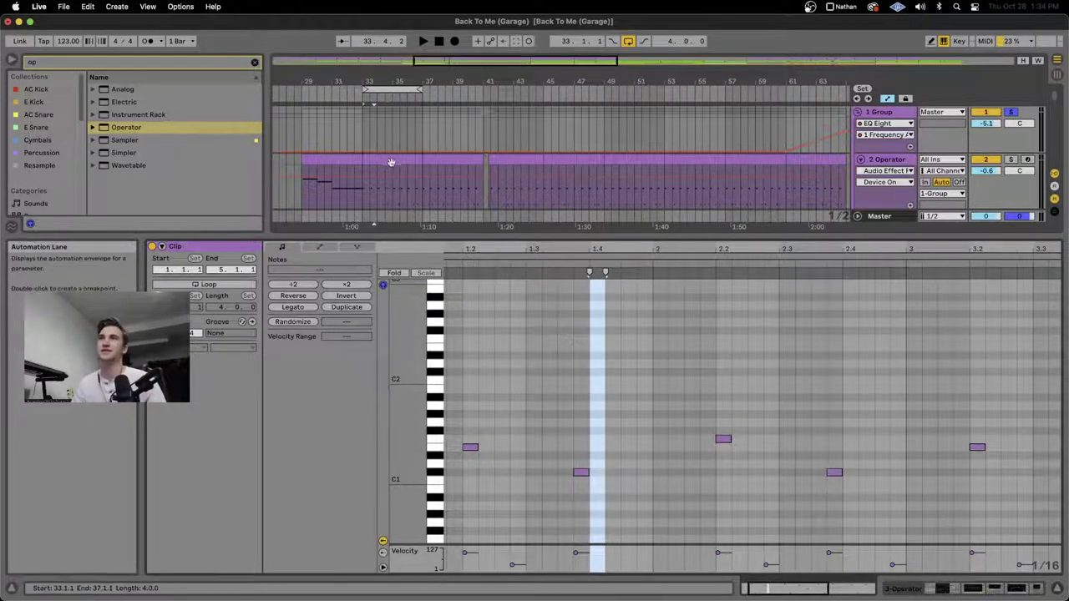
pyautogui.click(393, 188)
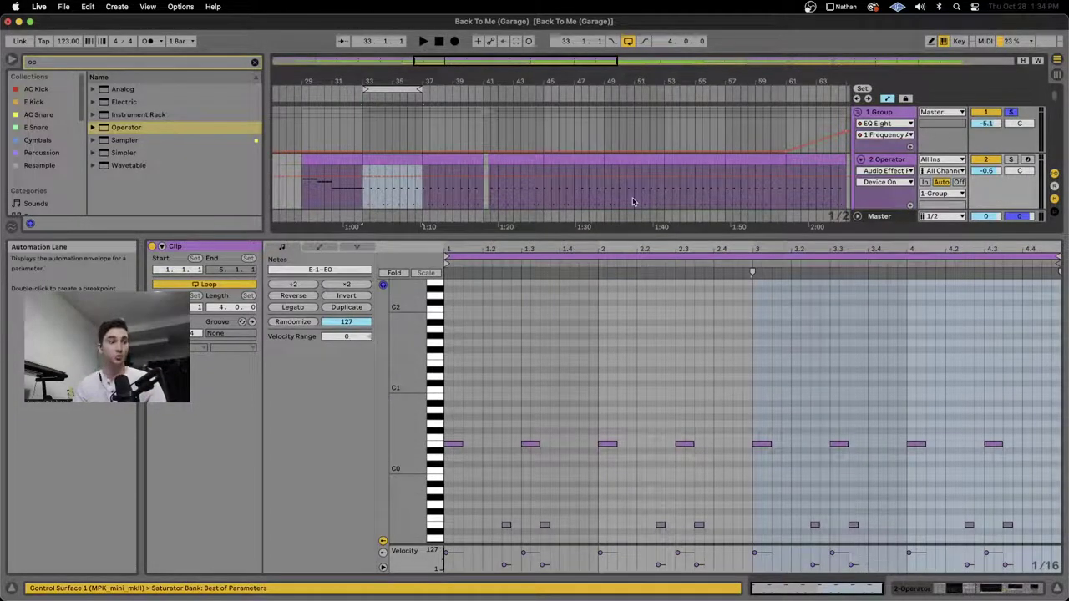
pyautogui.press('space')
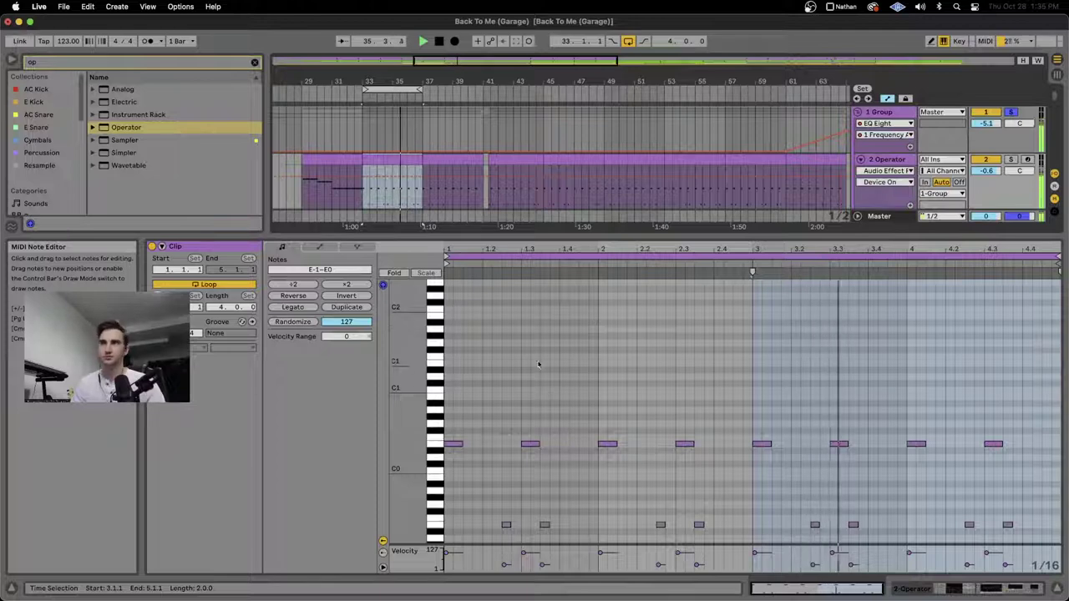
# Step: Stop playback and select bars 33 to 37 on the 4 Operator track to view its devices
pyautogui.scroll(-3, 396, 163)
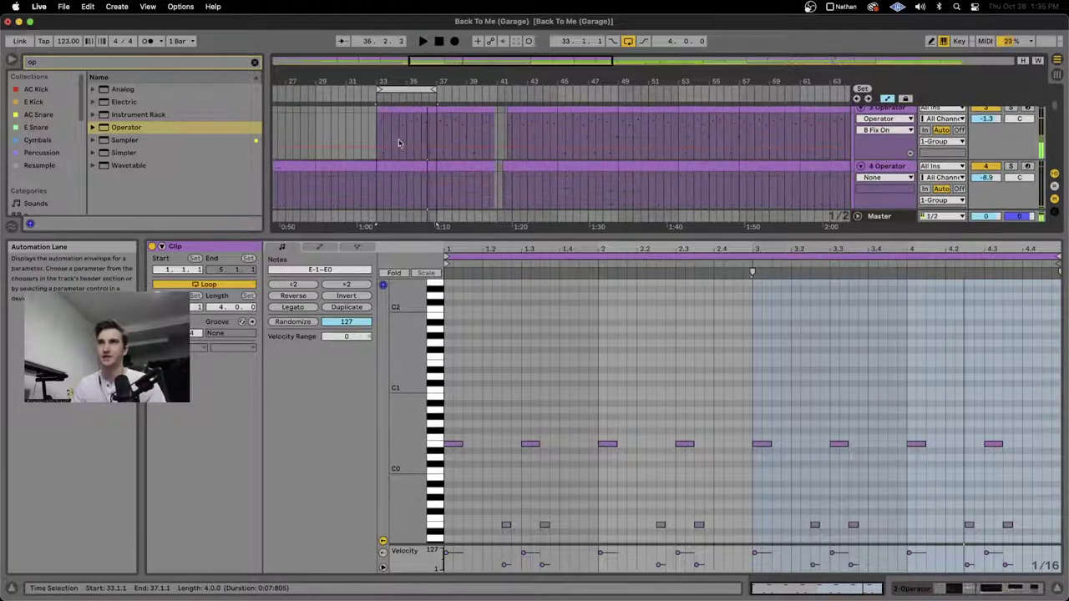
pyautogui.press('Down')
pyautogui.scroll(1, 630, 378)
pyautogui.scroll(2, 630, 378)
pyautogui.press('Down')
pyautogui.press('Down')
pyautogui.press('Down')
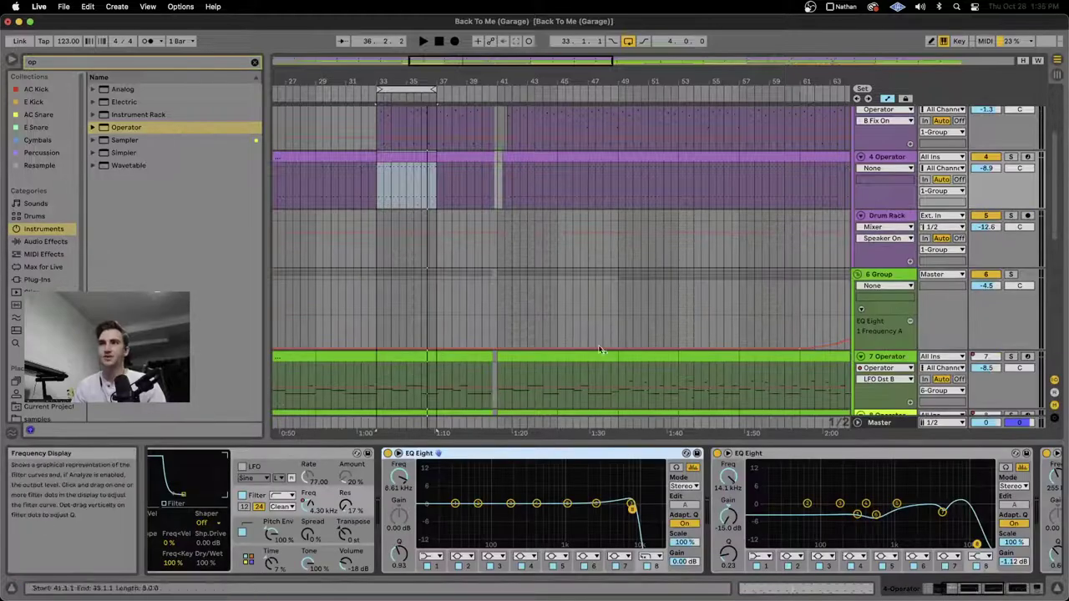
# Step: Look over the tracks of 6 Group and reopen 3 Operator's clip at bars 33 to 37
pyautogui.scroll(-3, 677, 291)
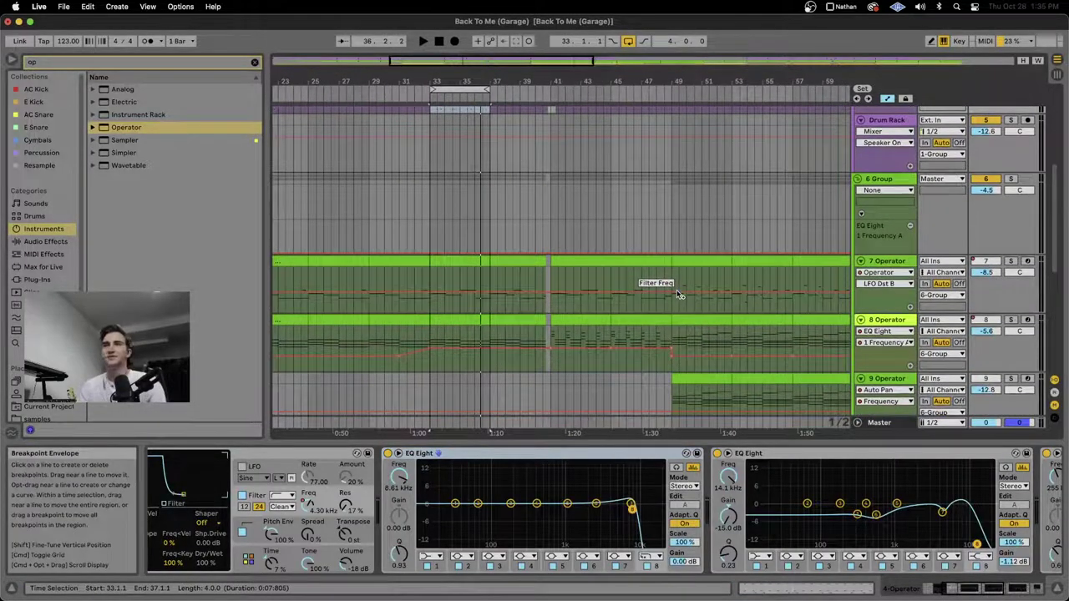
pyautogui.scroll(3, 596, 298)
pyautogui.moveTo(438, 304); pyautogui.dragTo(491, 189)
pyautogui.doubleClick(472, 242)
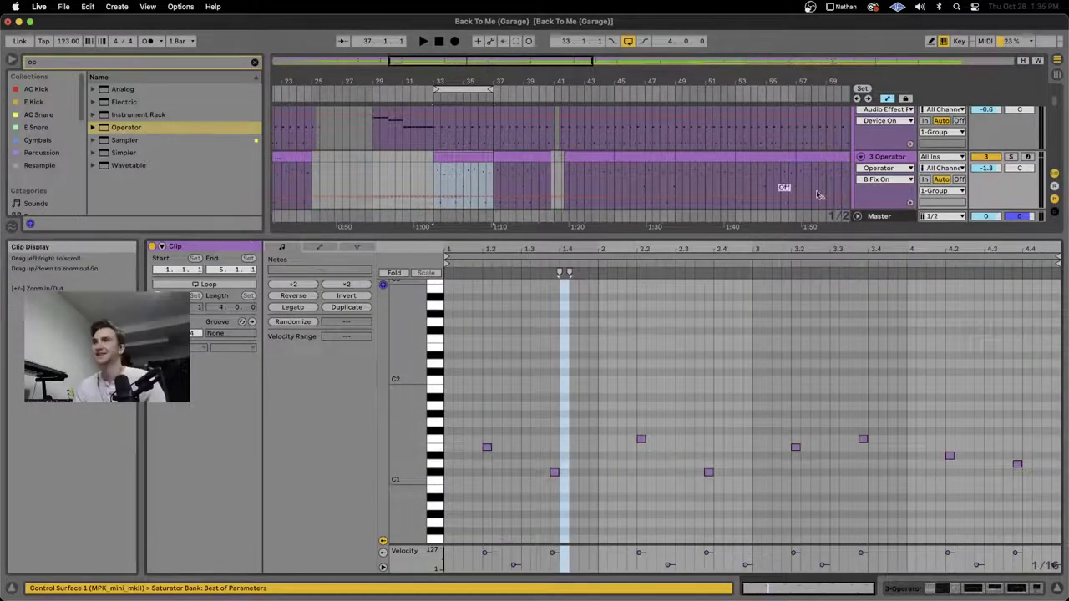
# Step: Shrink the clip editor and select 9 Operator's clip spanning bars 49 to 53 in 6 Group
pyautogui.scroll(-2, 585, 167)
pyautogui.moveTo(824, 238); pyautogui.dragTo(824, 451)
pyautogui.scroll(-3, 738, 272)
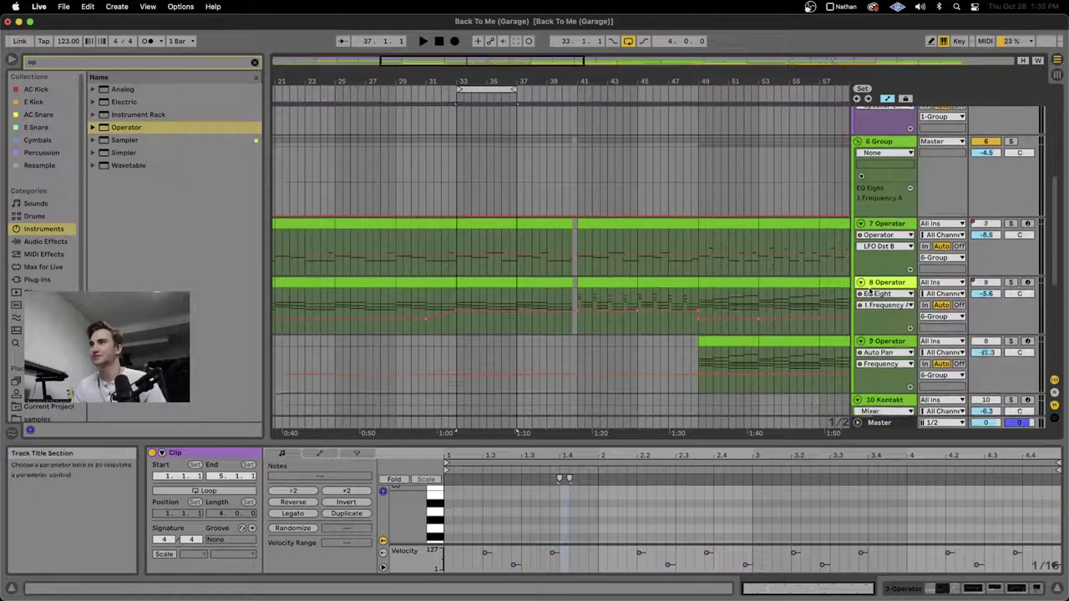
pyautogui.scroll(-3, 738, 272)
pyautogui.hscroll(6, 739, 272)
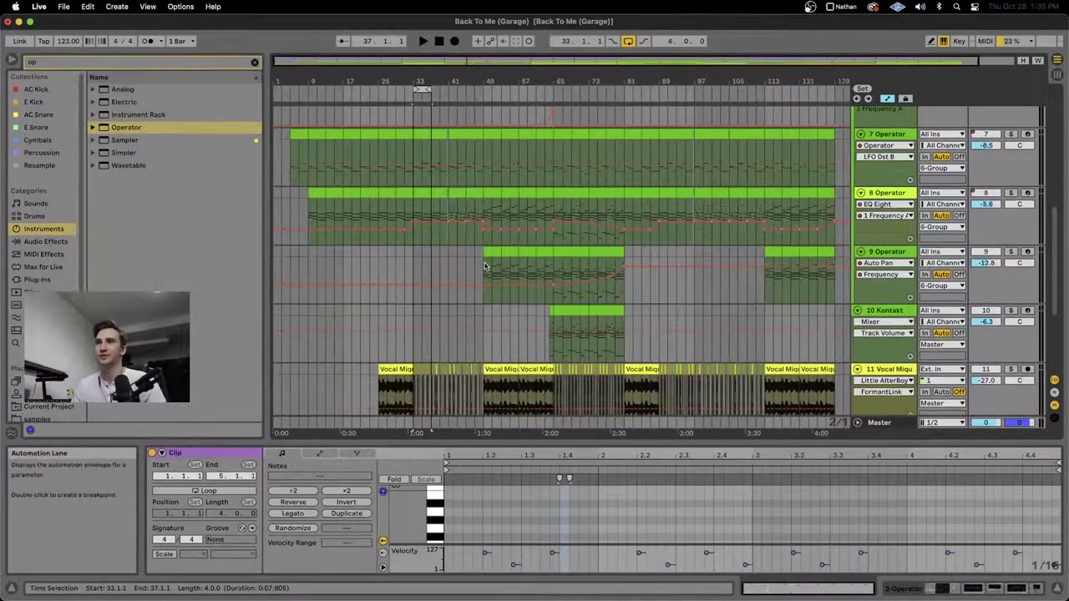
pyautogui.hscroll(5, 484, 266)
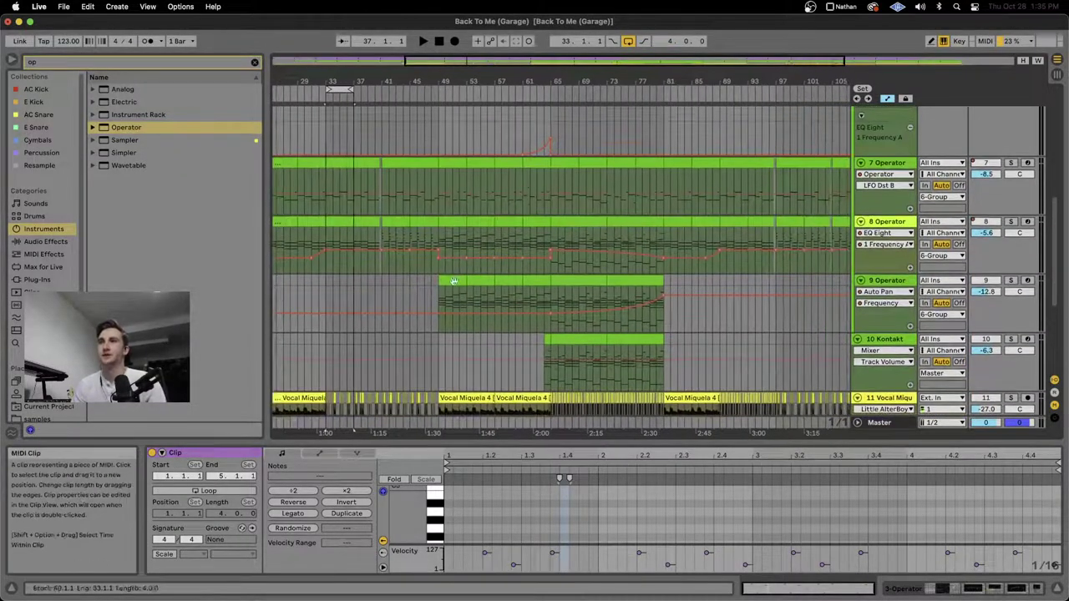
pyautogui.click(389, 278)
pyautogui.hscroll(3, 389, 278)
pyautogui.hscroll(2, 389, 280)
pyautogui.scroll(-1, 389, 280)
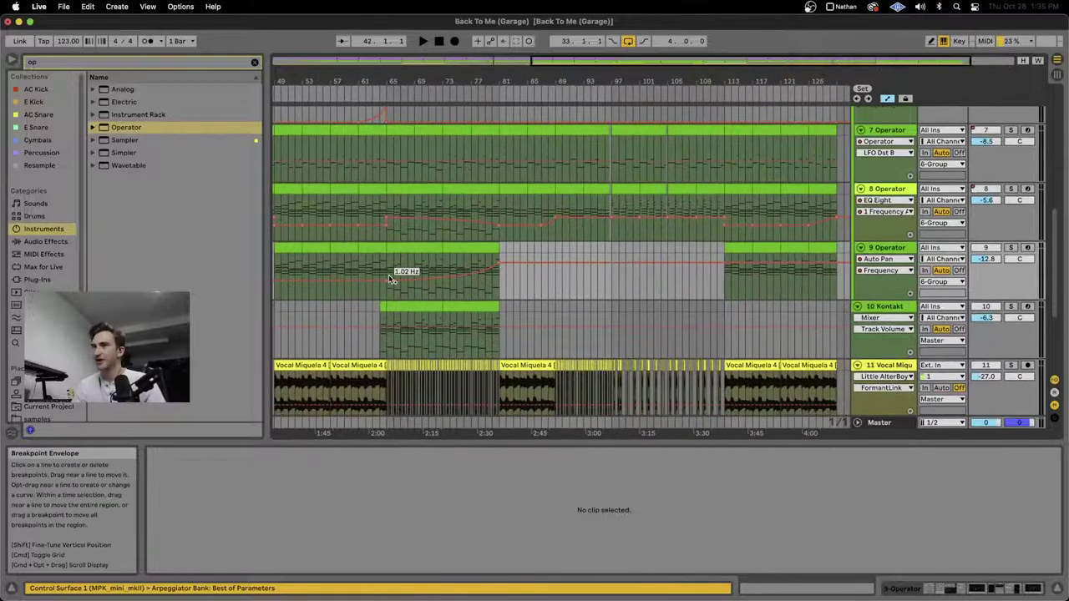
pyautogui.hscroll(-3, 390, 279)
pyautogui.click(380, 245)
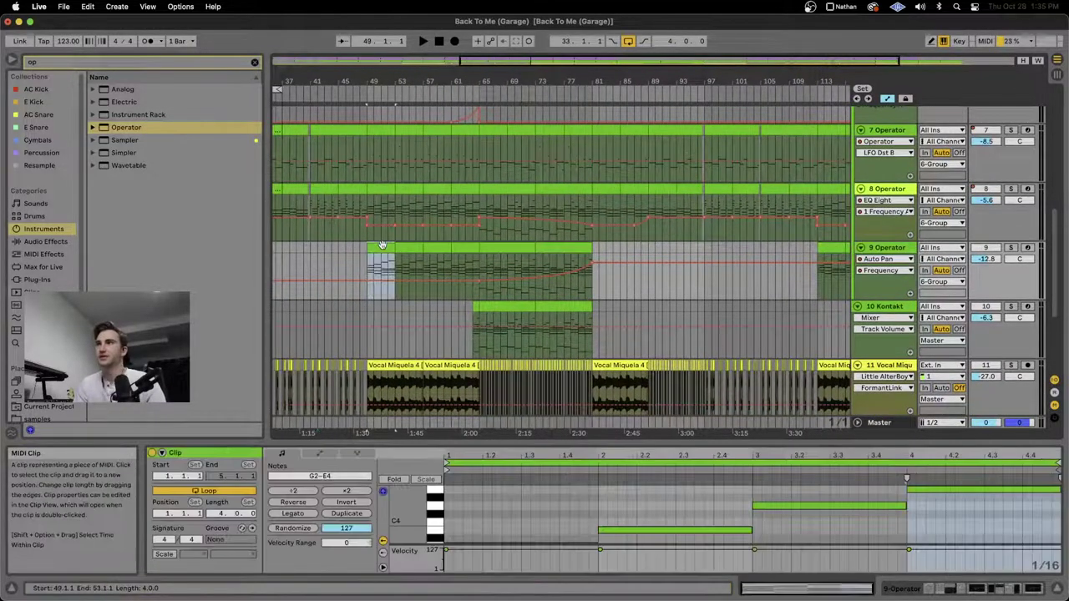
# Step: Solo 9 Operator and play it from bar 49 with its device chain shown
pyautogui.hotkey('shift', 'Tab')
pyautogui.press('s')
pyautogui.press('space')
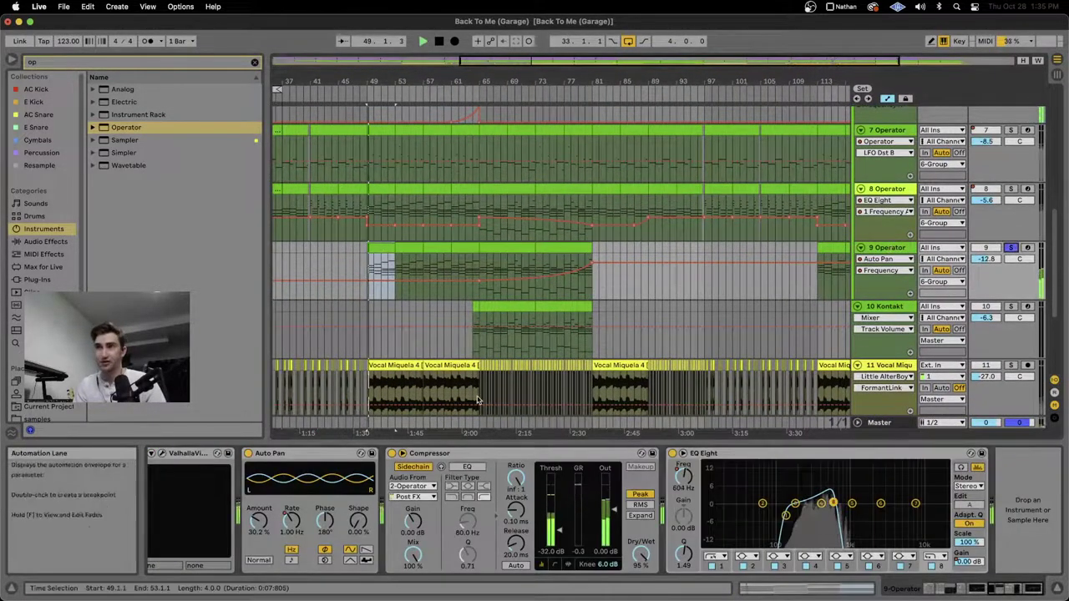
pyautogui.press('Up')
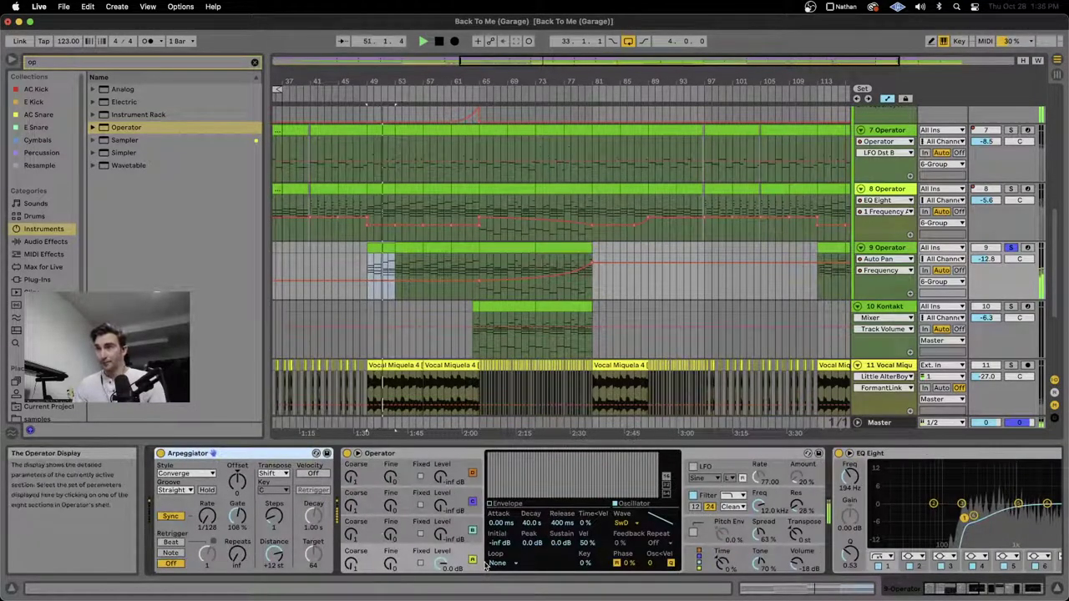
# Step: Examine 9 Operator's effects, from the final EQ Eight back through the Compressor, Auto Pan and Valhalla plug-in
pyautogui.hscroll(5, 372, 521)
pyautogui.hscroll(5, 372, 521)
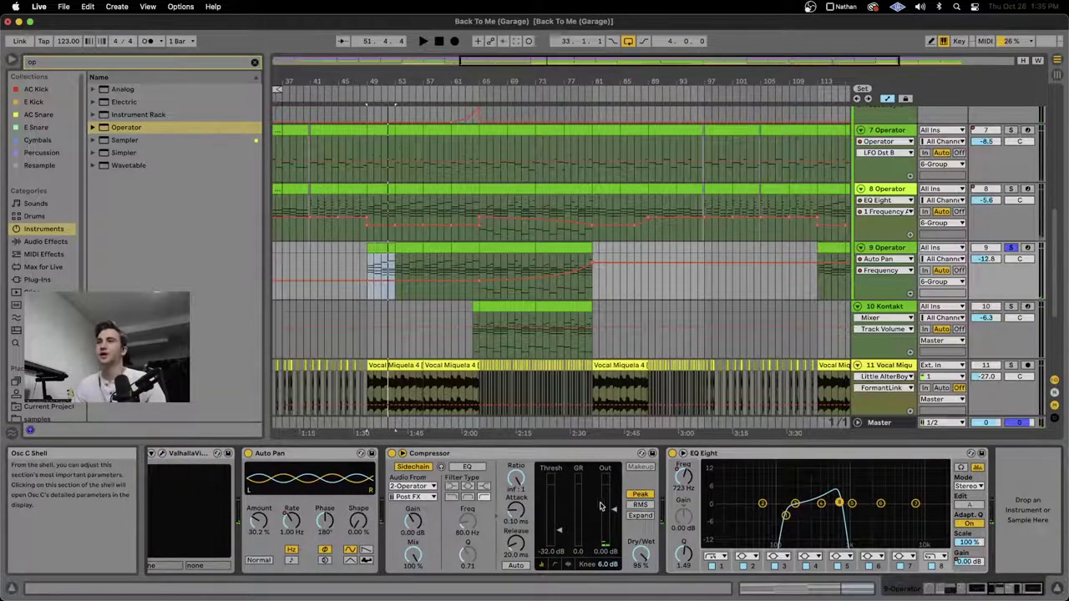
pyautogui.click(718, 453)
pyautogui.hscroll(-5, 573, 468)
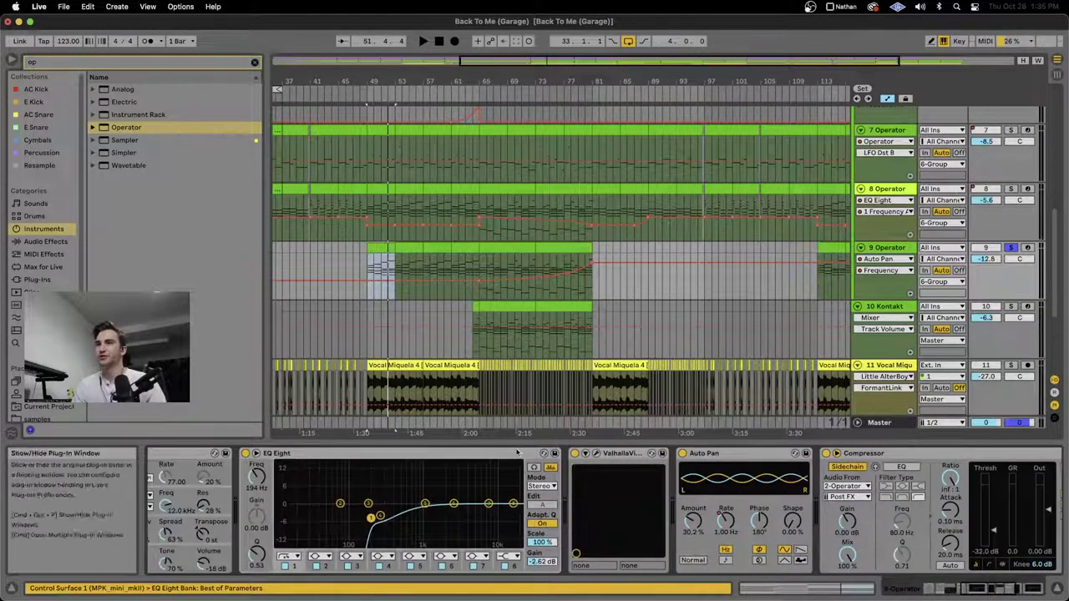
# Step: Deactivate the Audio Effect Rack and the Arpeggiator on the 9 Operator track
pyautogui.click(465, 455)
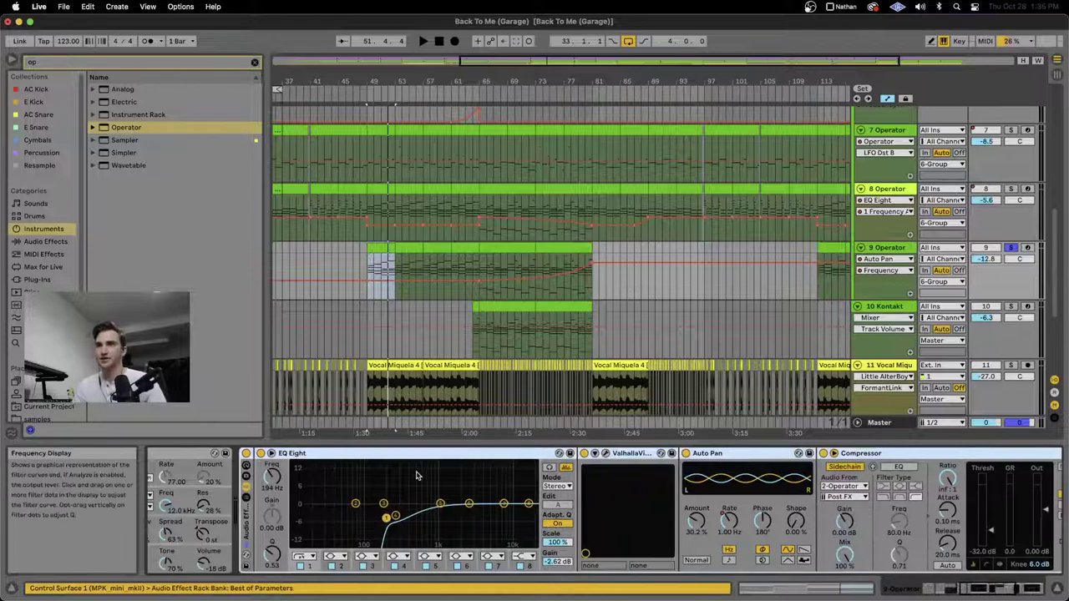
pyautogui.click(245, 454)
pyautogui.hscroll(-8, 245, 501)
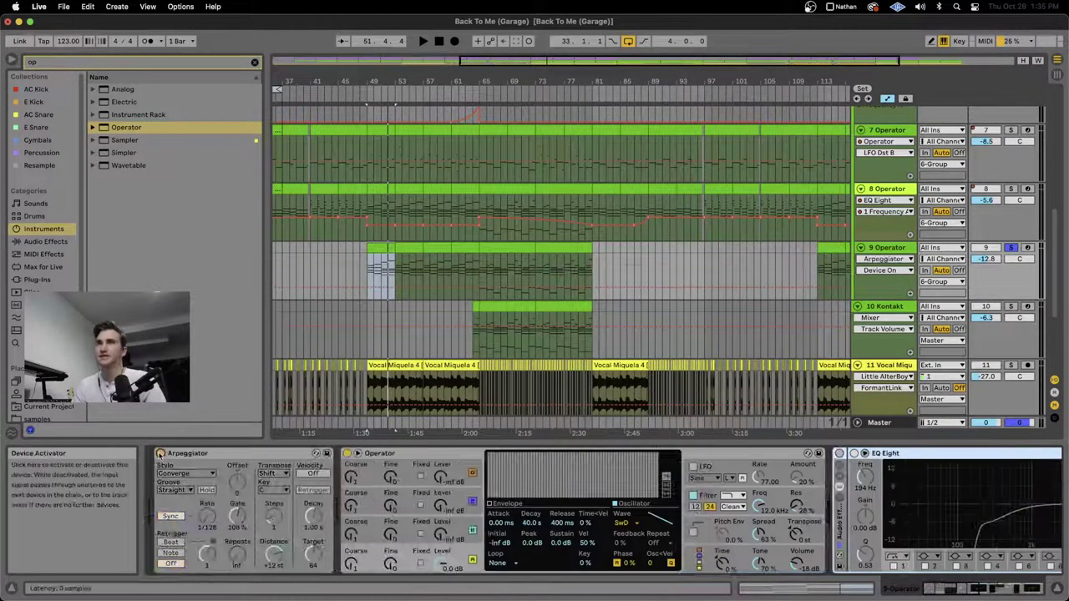
# Step: Review the 8 Operator track's device chain and examine its ValhallaVintageVerb settings in the plug-in window
pyautogui.click(929, 211)
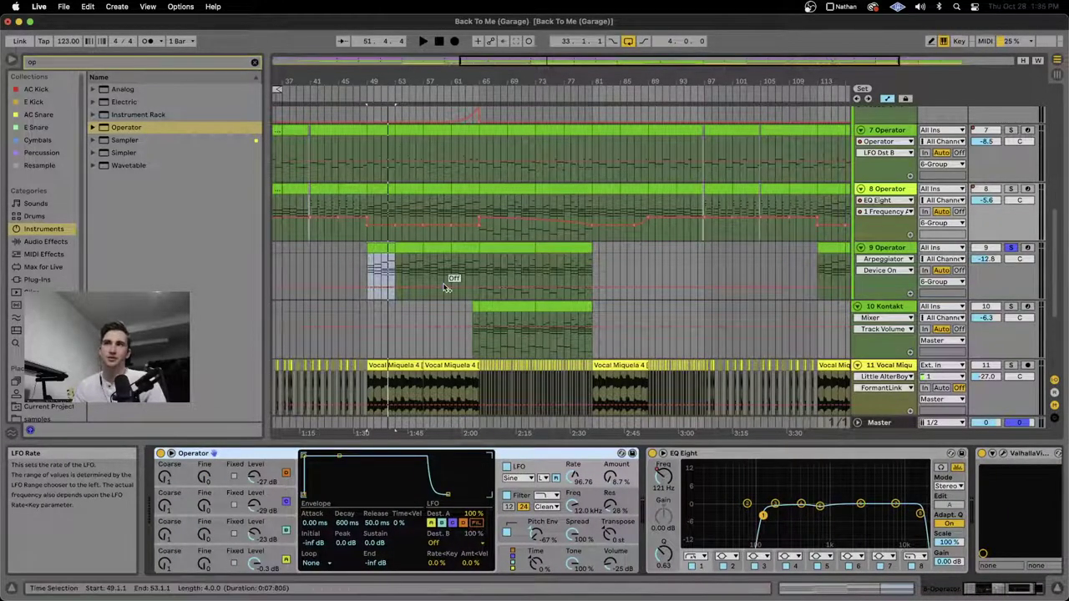
pyautogui.press('Up')
pyautogui.hscroll(3, 751, 484)
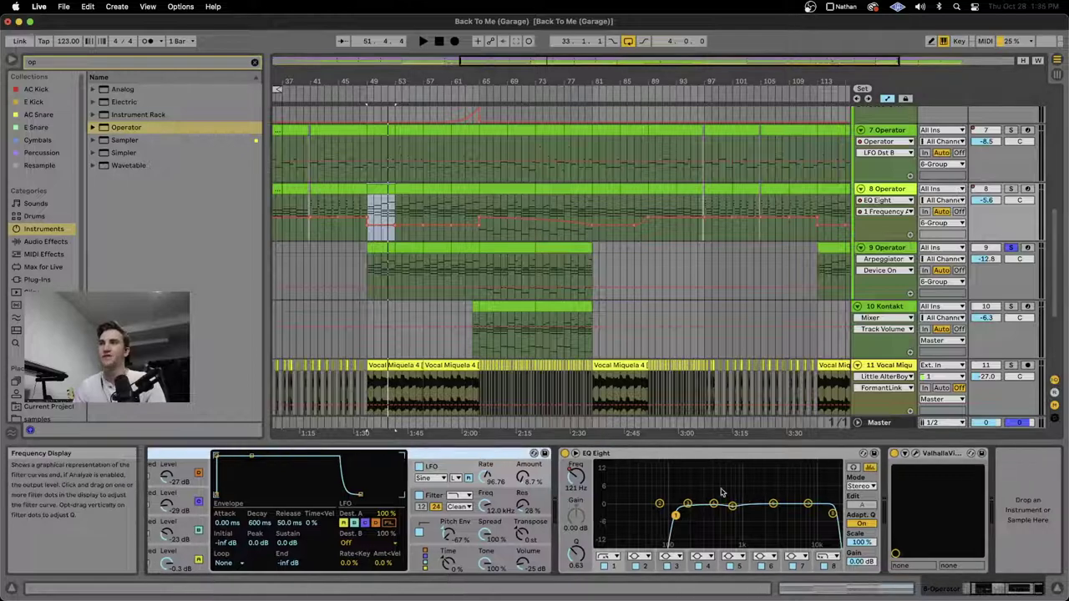
pyautogui.click(915, 455)
pyautogui.moveTo(55, 82); pyautogui.dragTo(406, 166)
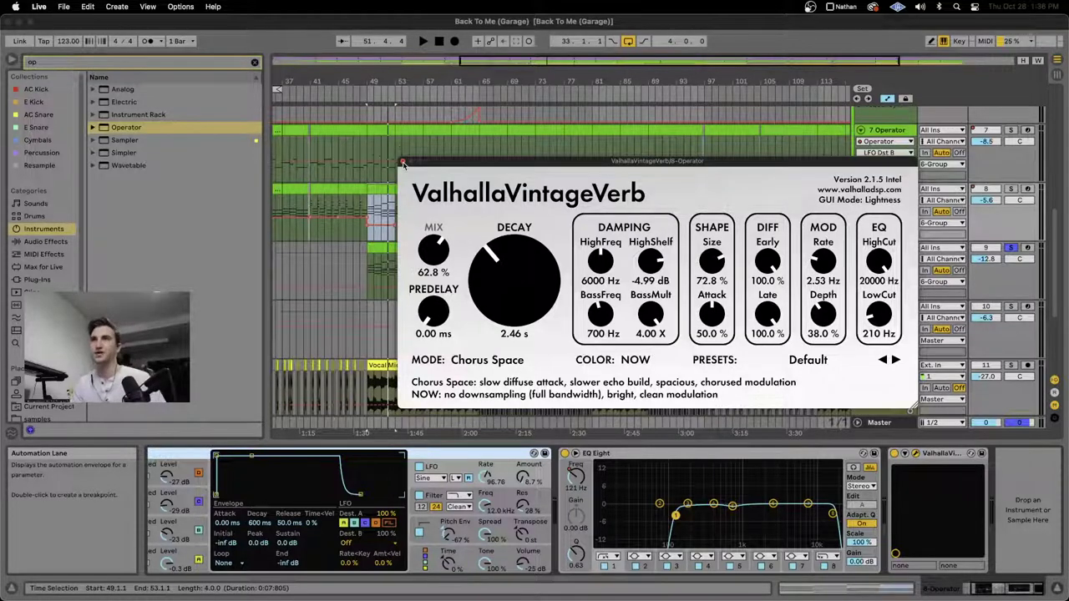
pyautogui.click(403, 161)
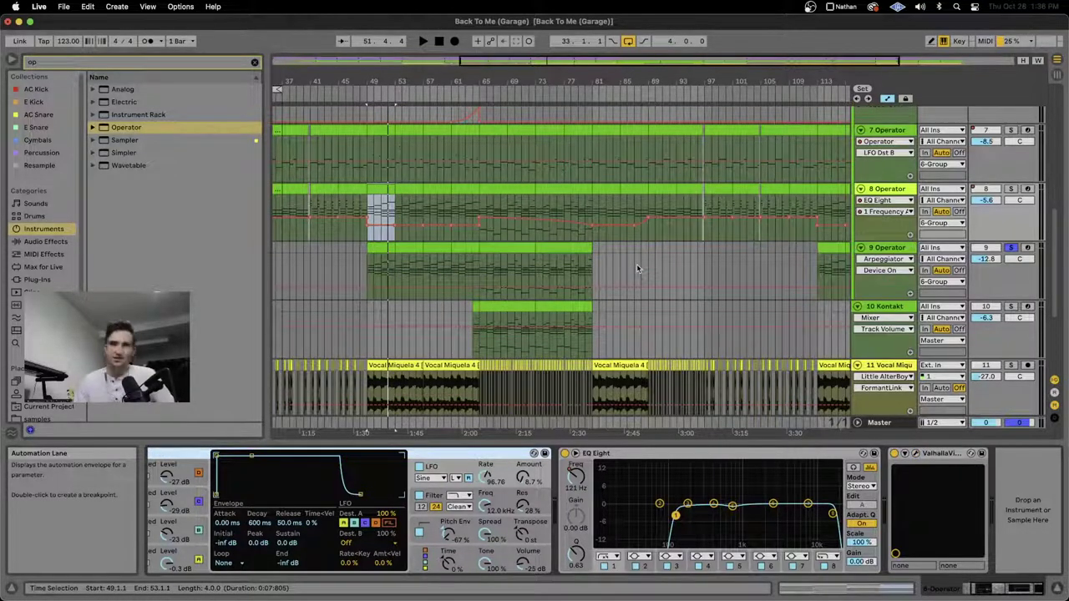
# Step: Compare the 8 and 9 Operator tracks' device chains, and audition track 9 from bar 49 without its effects
pyautogui.scroll(-1, 972, 243)
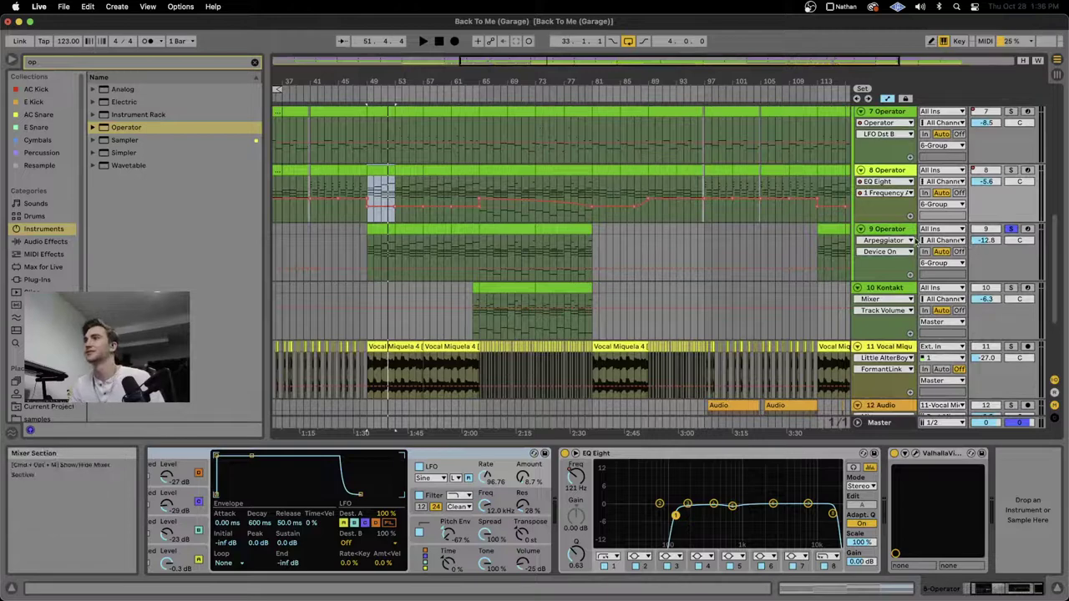
pyautogui.click(701, 255)
pyautogui.hscroll(-5, 588, 480)
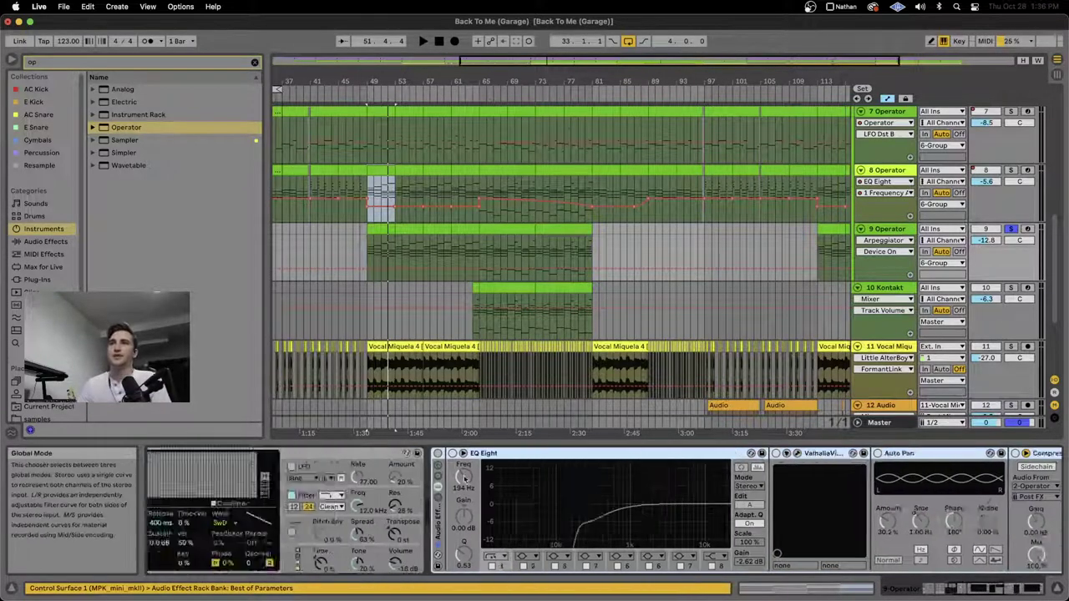
pyautogui.click(382, 213)
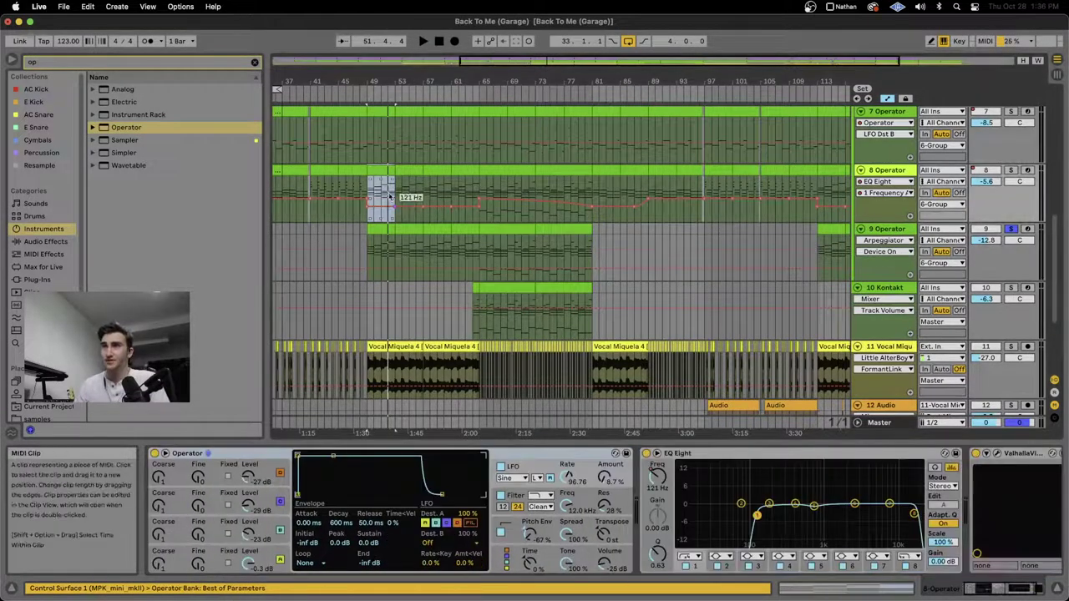
pyautogui.click(382, 250)
pyautogui.press('space')
pyautogui.press('space')
# Step: Examine track 9's Operator settings: oscillator A, pitch envelope, spread, tone and filter frequency
pyautogui.hscroll(-8, 572, 522)
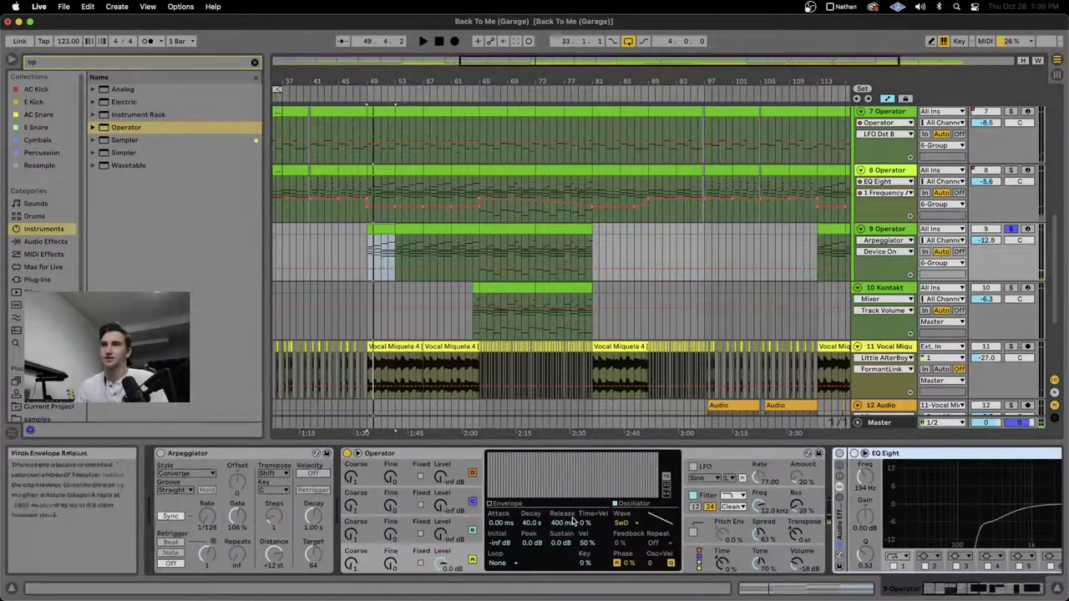
pyautogui.hscroll(6, 663, 462)
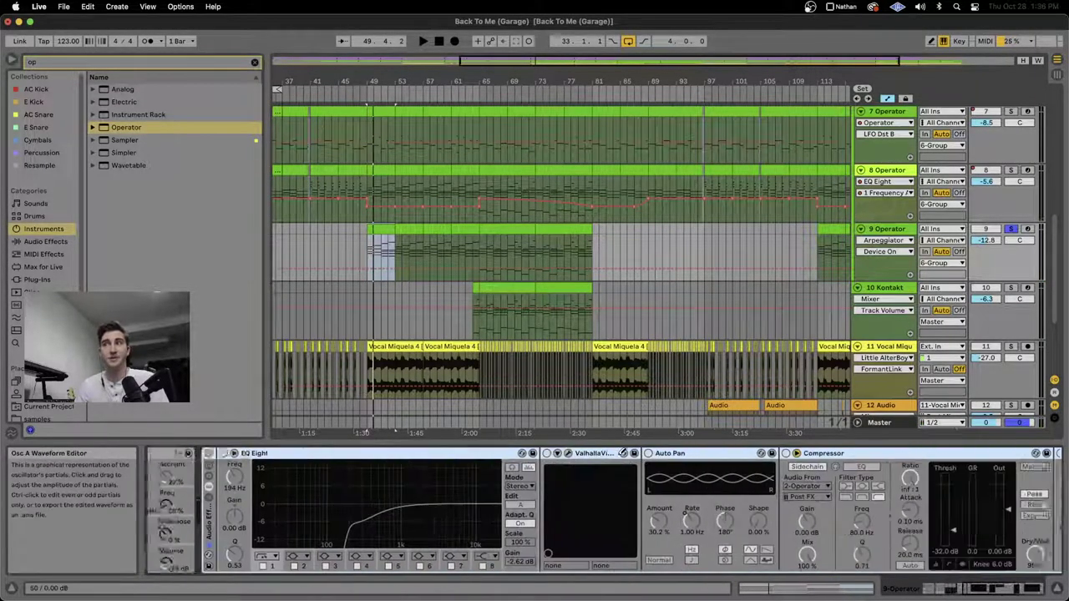
pyautogui.hscroll(-6, 626, 455)
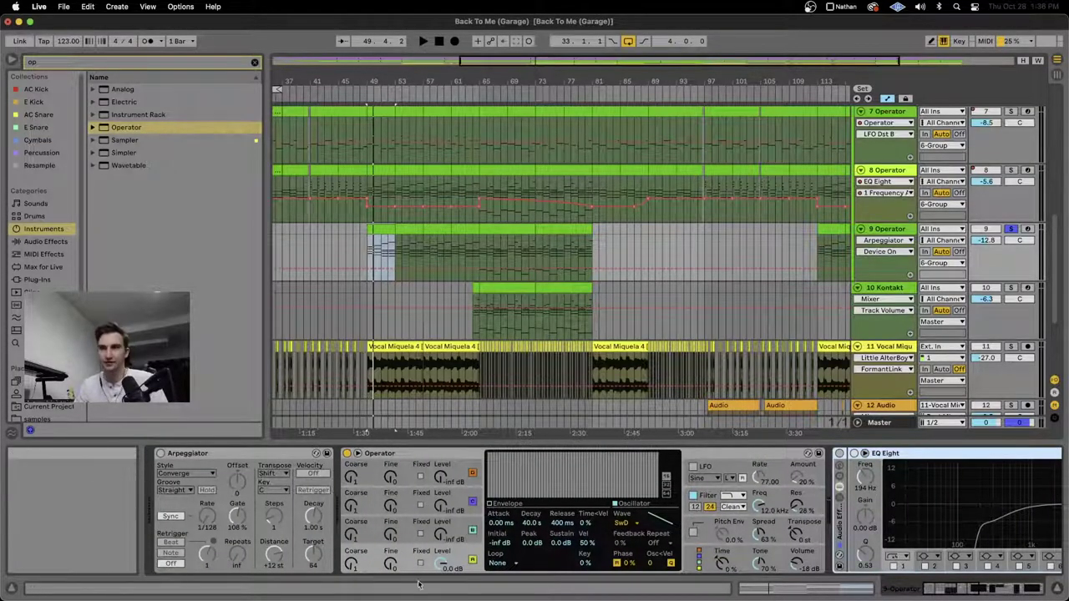
pyautogui.click(458, 553)
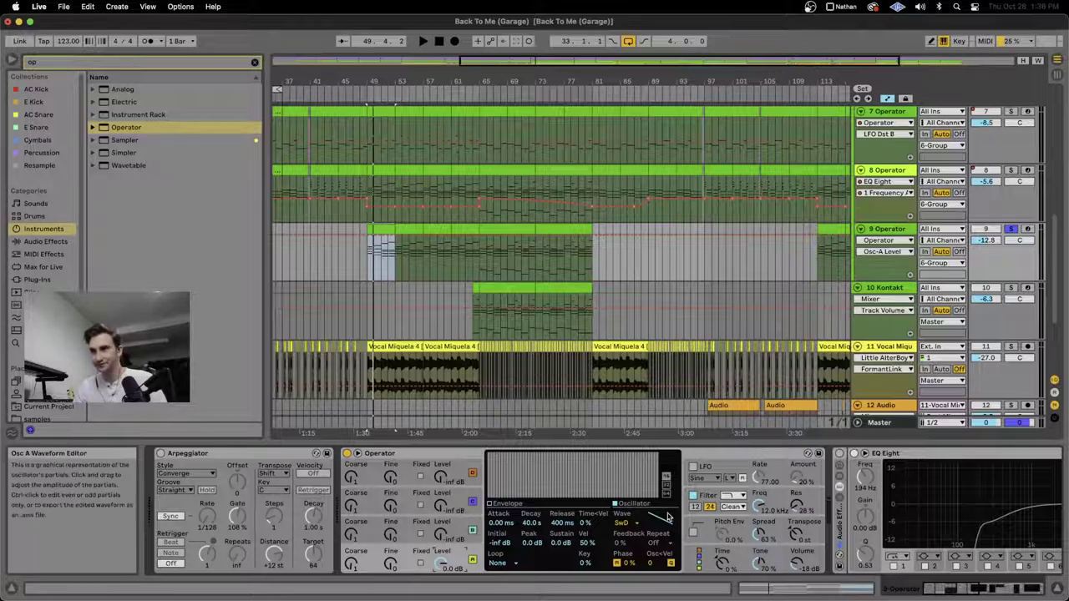
pyautogui.click(740, 532)
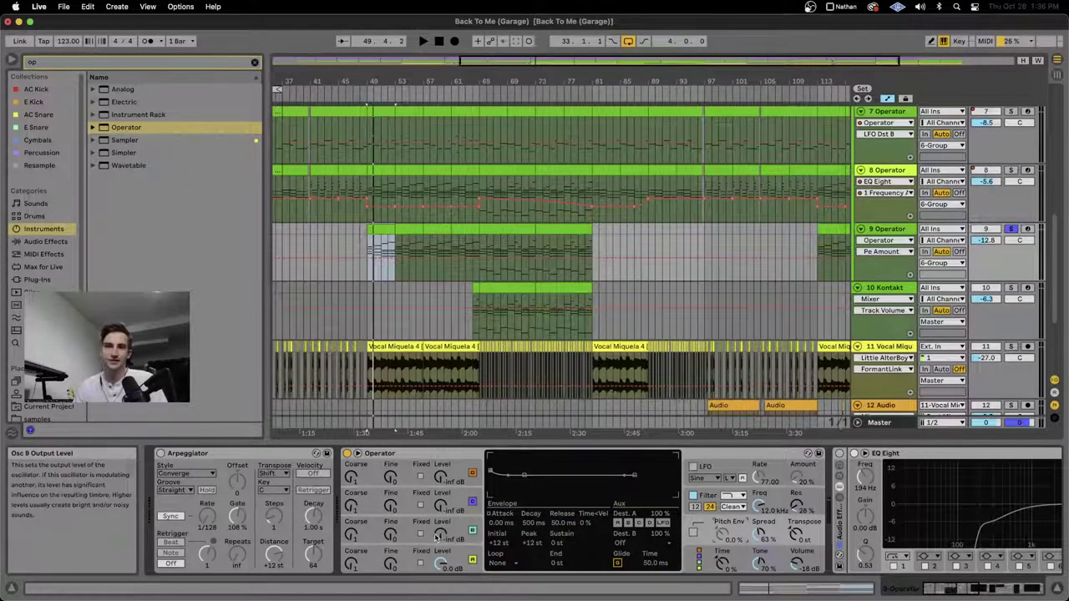
pyautogui.click(765, 533)
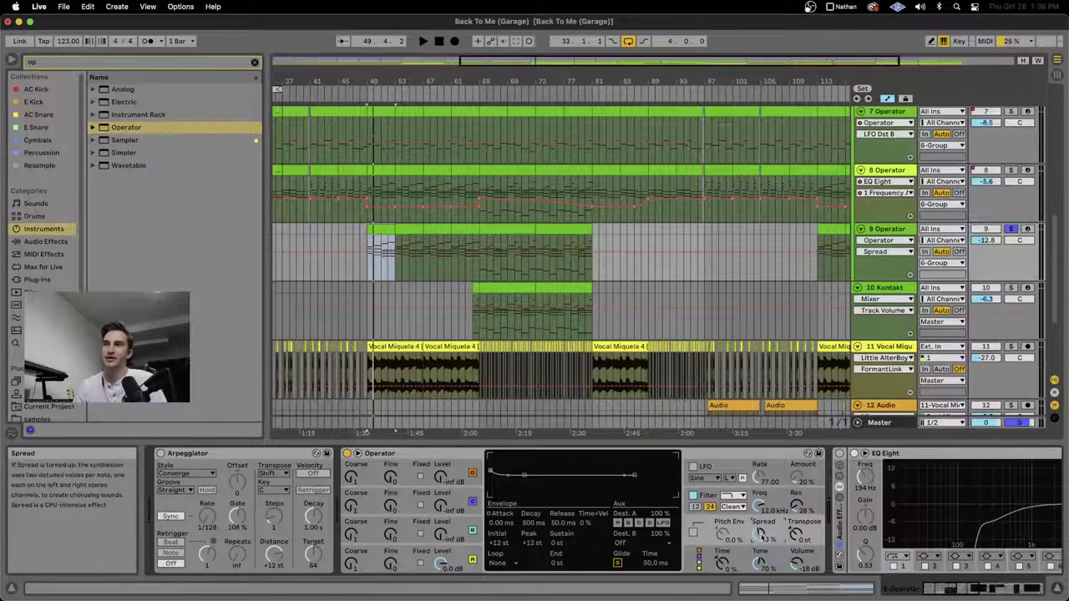
pyautogui.click(760, 563)
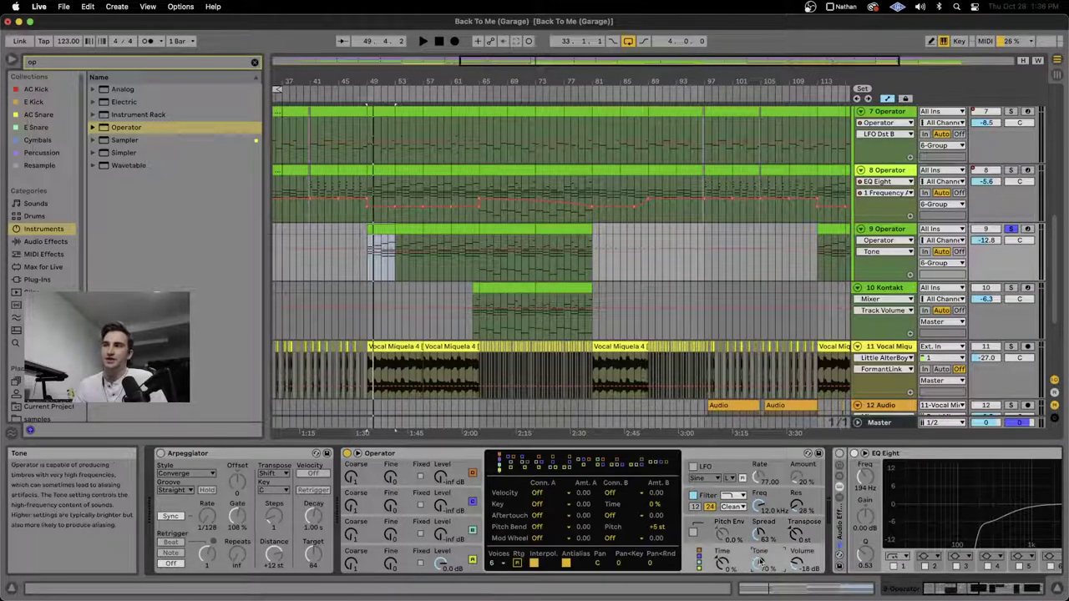
pyautogui.click(760, 506)
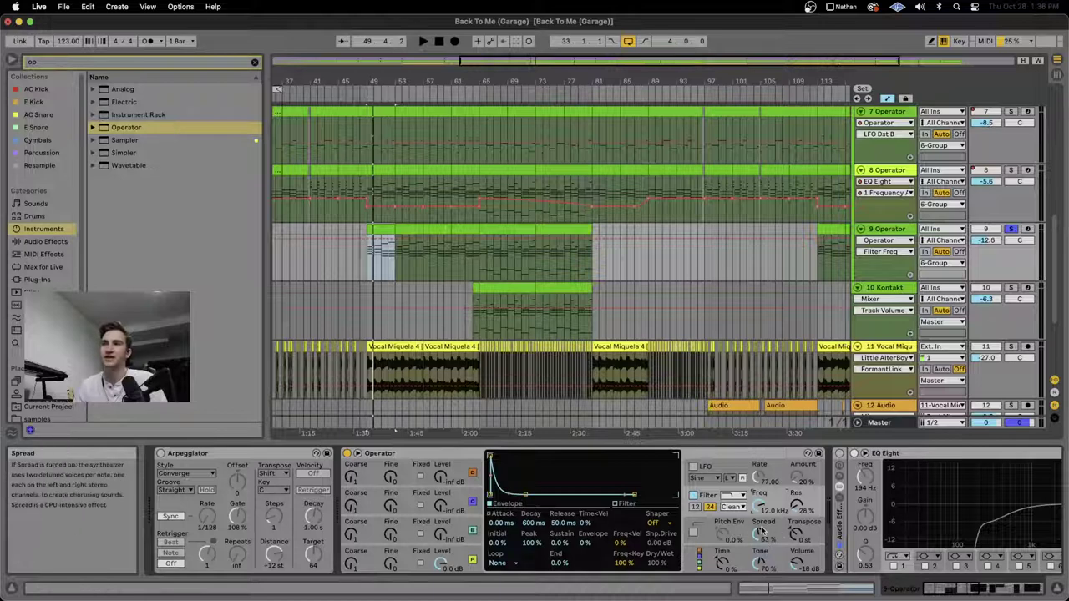
# Step: Look through track 9's bypassed effects chain and audition the dry Operator sound from bar 49
pyautogui.hscroll(10, 766, 496)
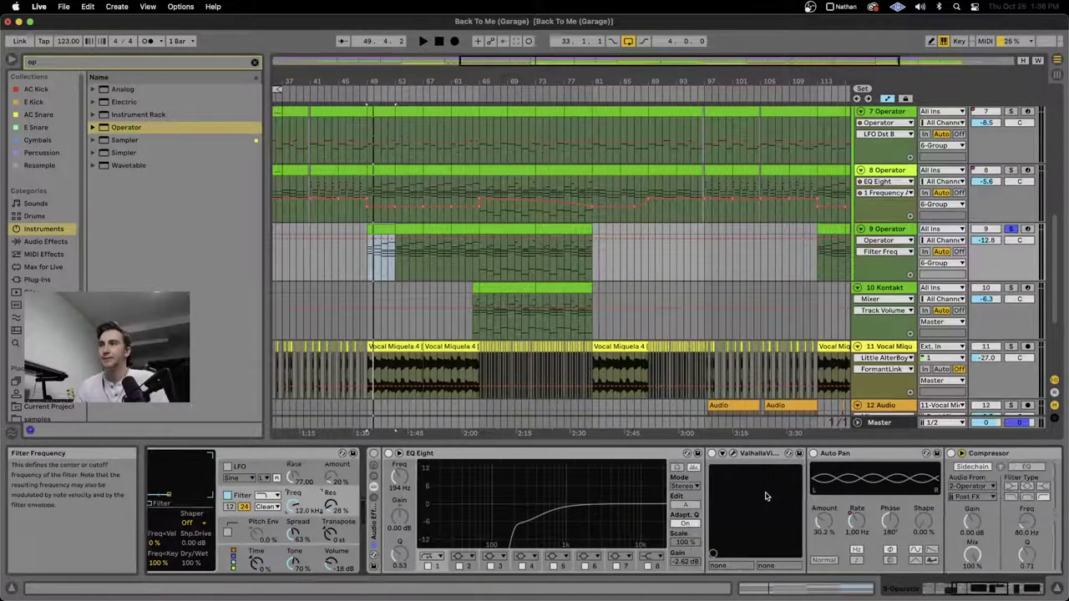
pyautogui.hscroll(-5, 767, 496)
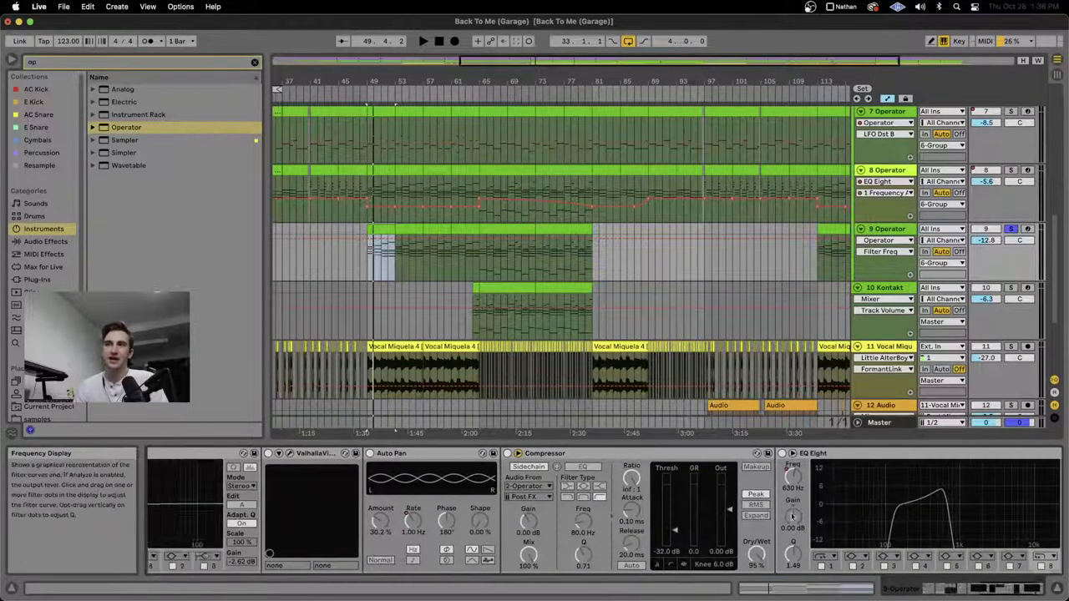
pyautogui.hscroll(-6, 793, 518)
pyautogui.press('space')
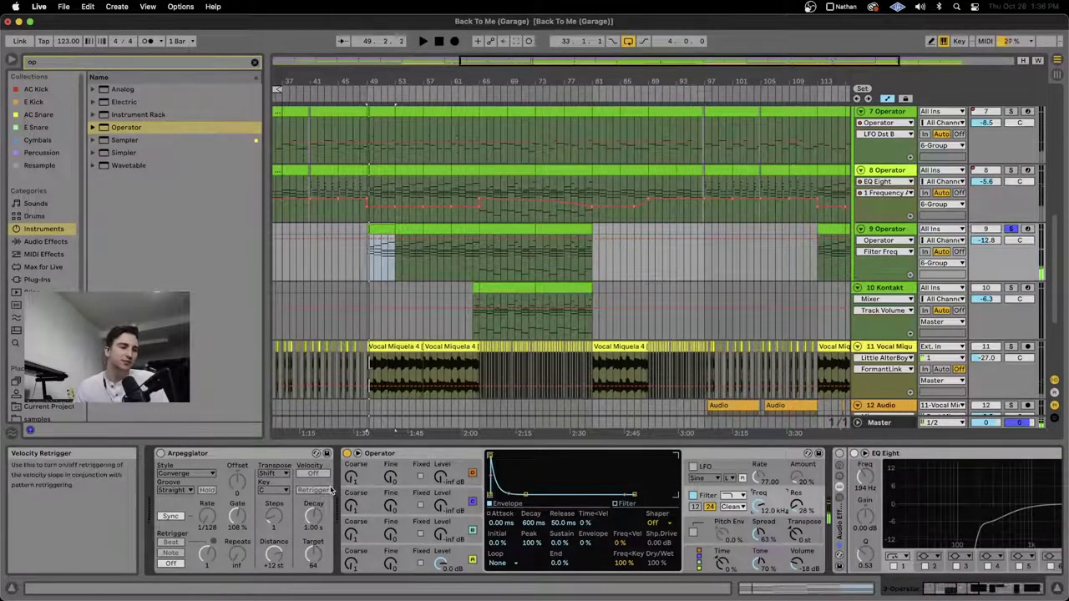
# Step: Activate the Arpeggiator on the 9 Operator track and audition the chords from bar 49 with it running
pyautogui.click(161, 453)
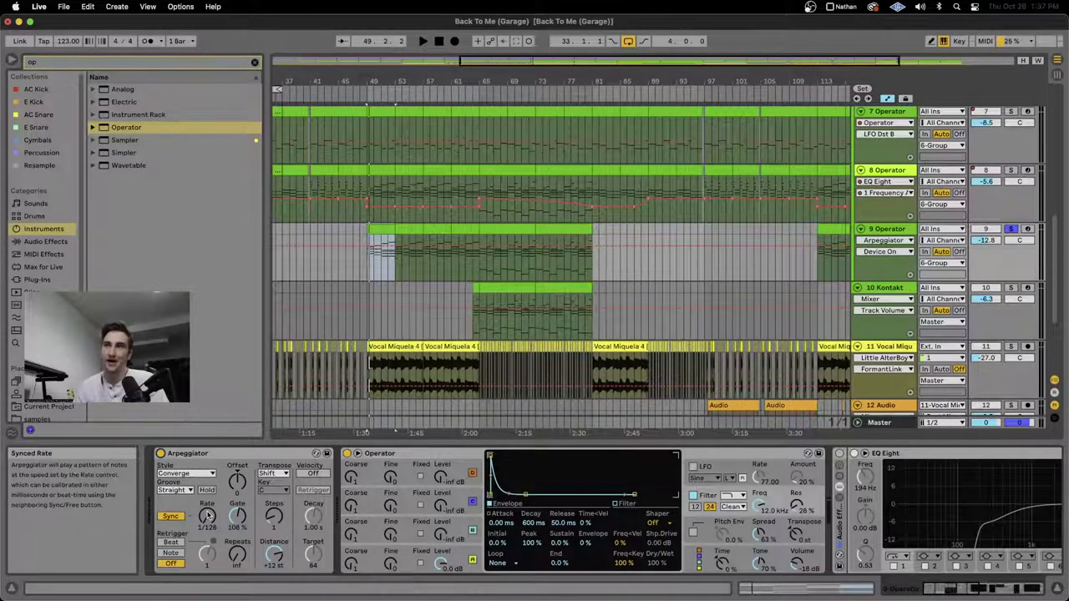
pyautogui.press('space')
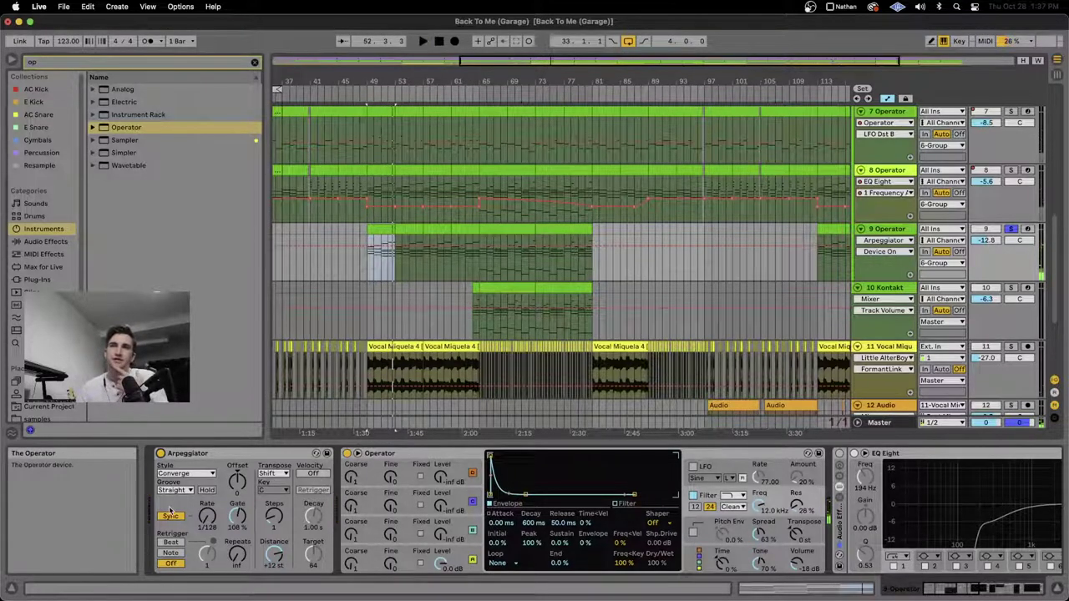
pyautogui.moveTo(211, 524); pyautogui.dragTo(214, 519)
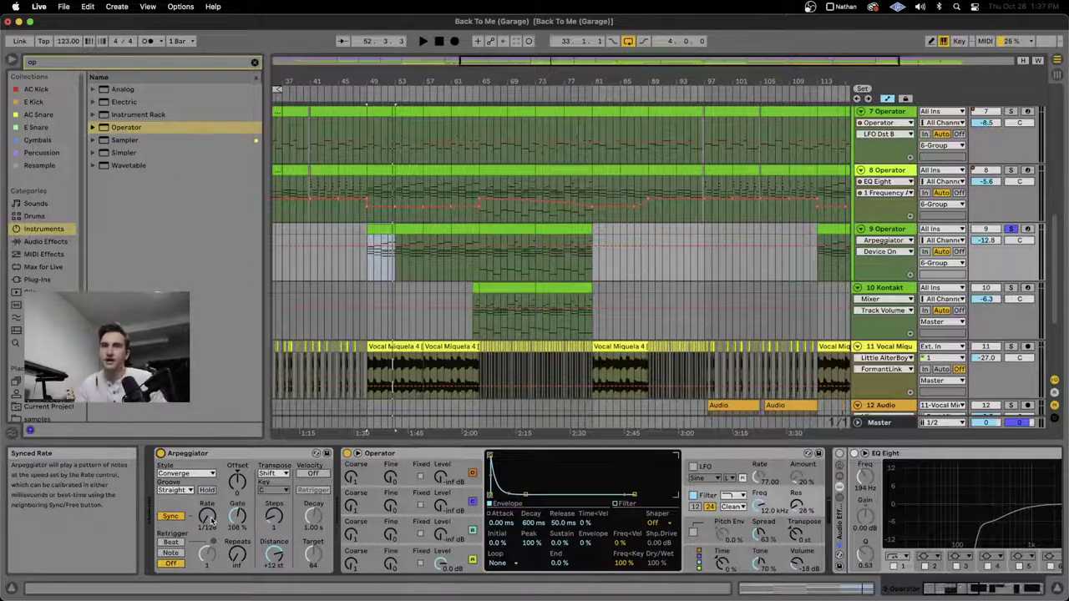
pyautogui.click(375, 230)
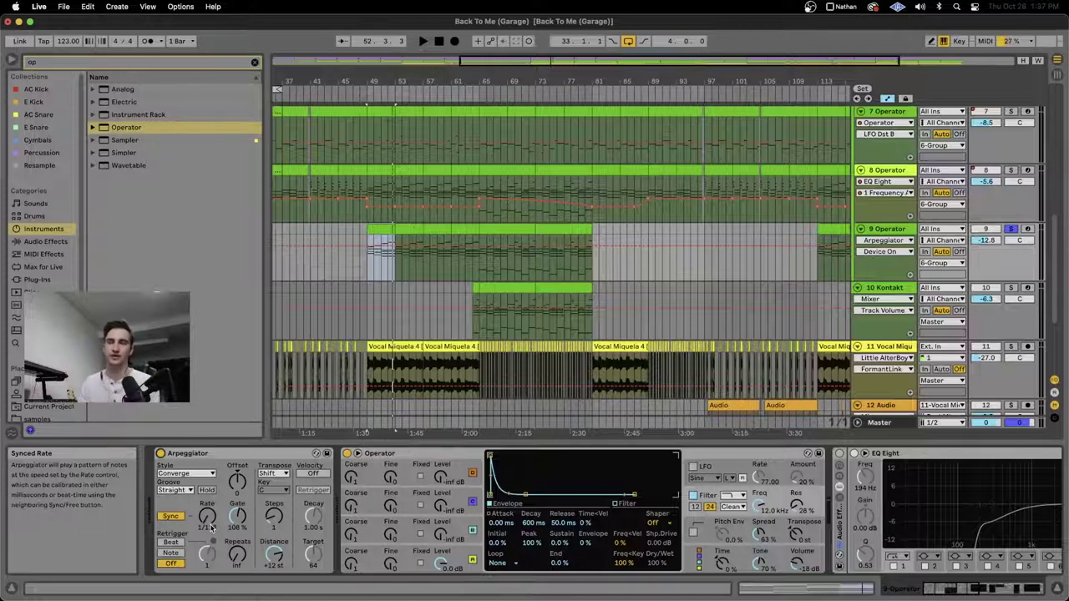
pyautogui.press('space')
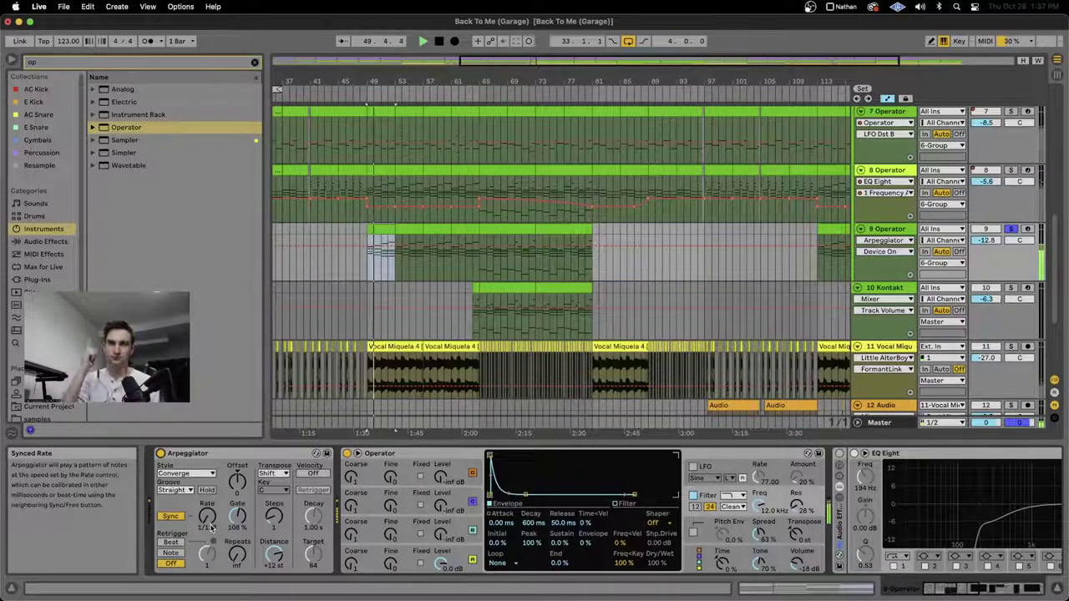
pyautogui.press('space')
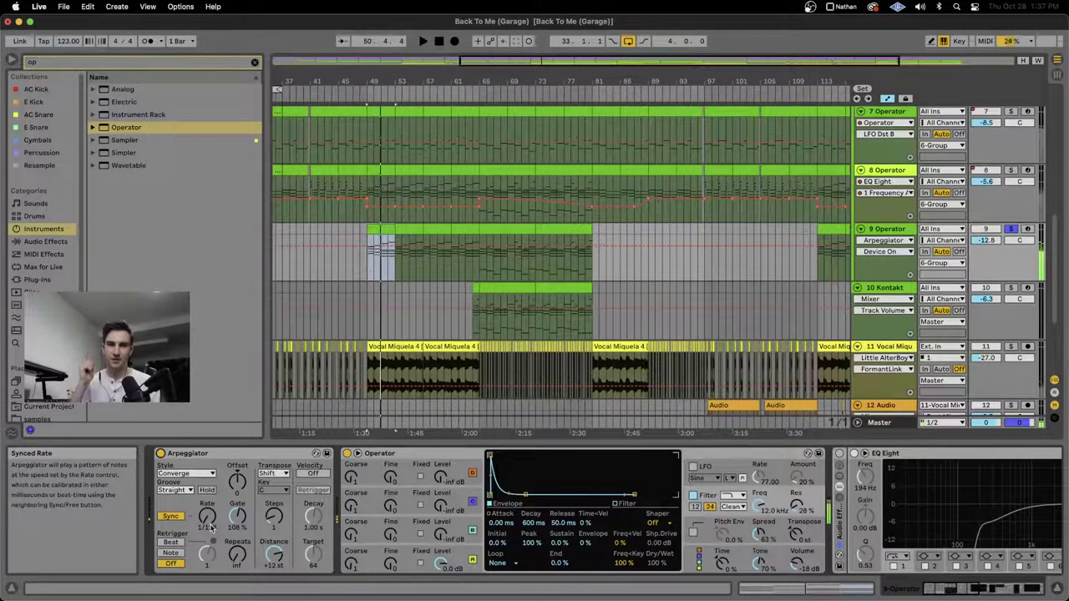
pyautogui.press('space')
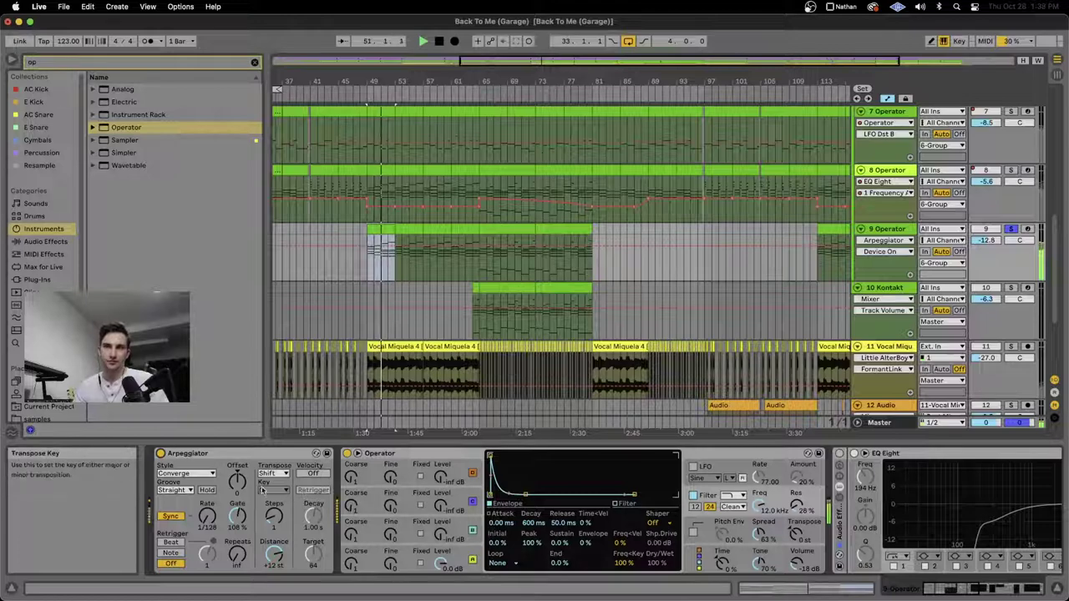
pyautogui.press('space')
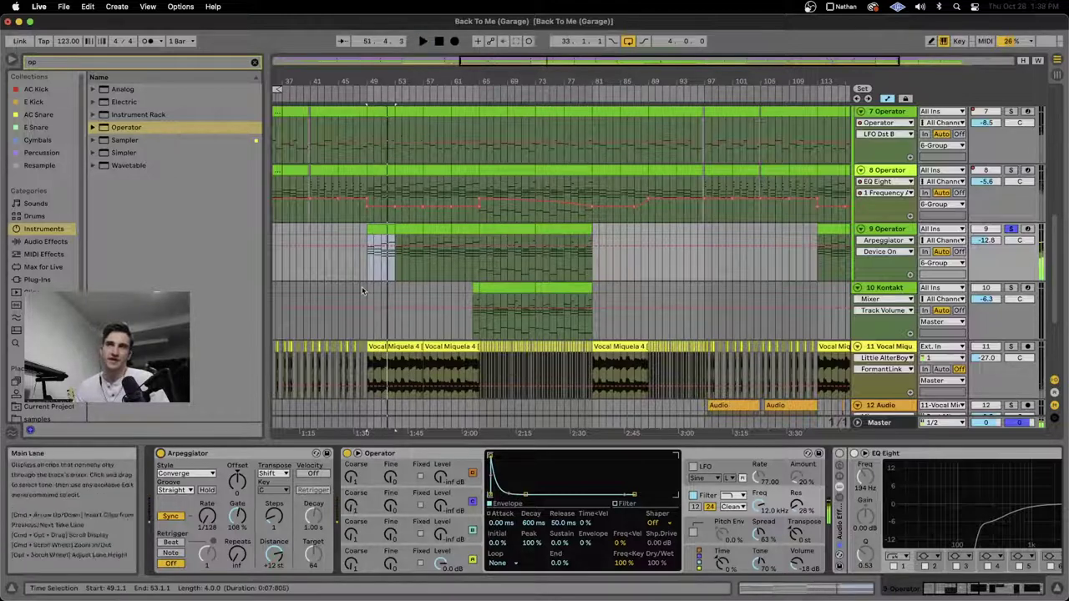
# Step: Select the time range from bar 51 to bar 53 on the 9 Operator track
pyautogui.scroll(3, 362, 291)
pyautogui.moveTo(432, 266); pyautogui.dragTo(479, 234)
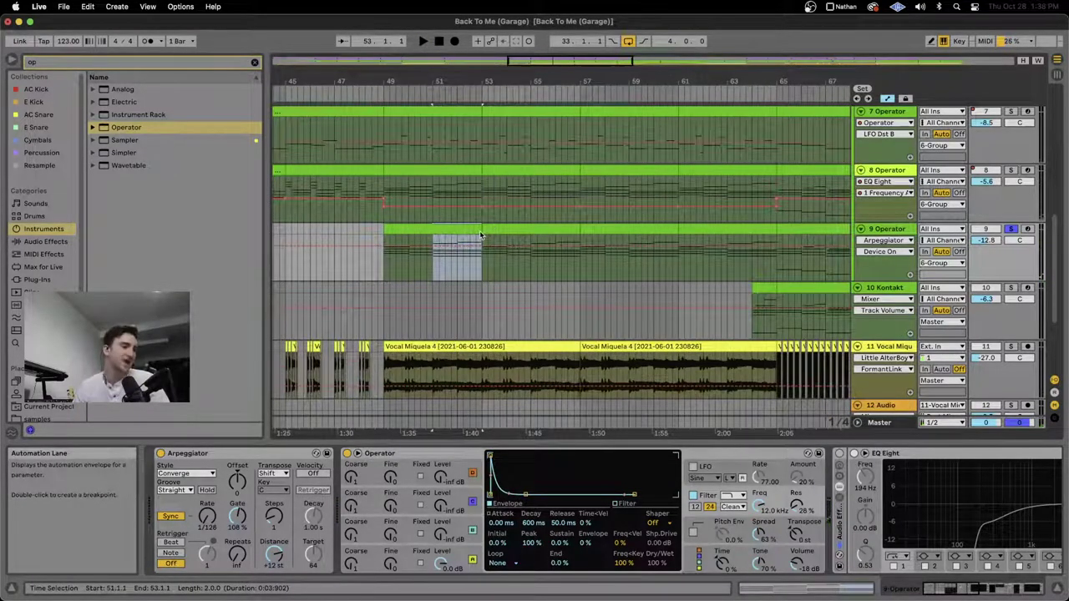
pyautogui.scroll(-5, 438, 291)
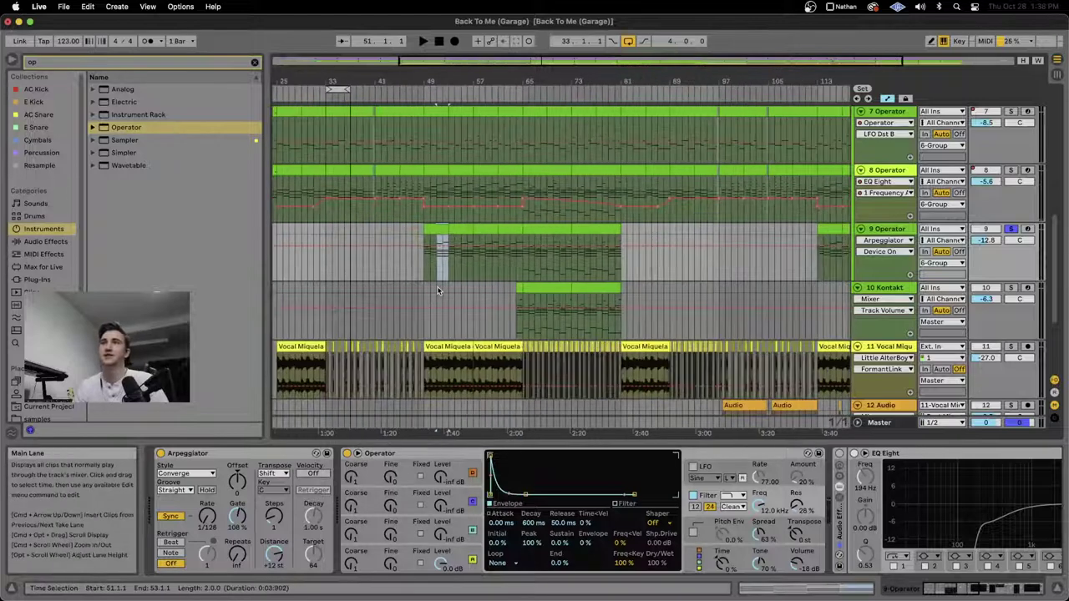
# Step: Reactivate the Audio Effect Rack on track 9 and play from bar 51, watching its EQ Eight
pyautogui.click(263, 455)
pyautogui.click(401, 455)
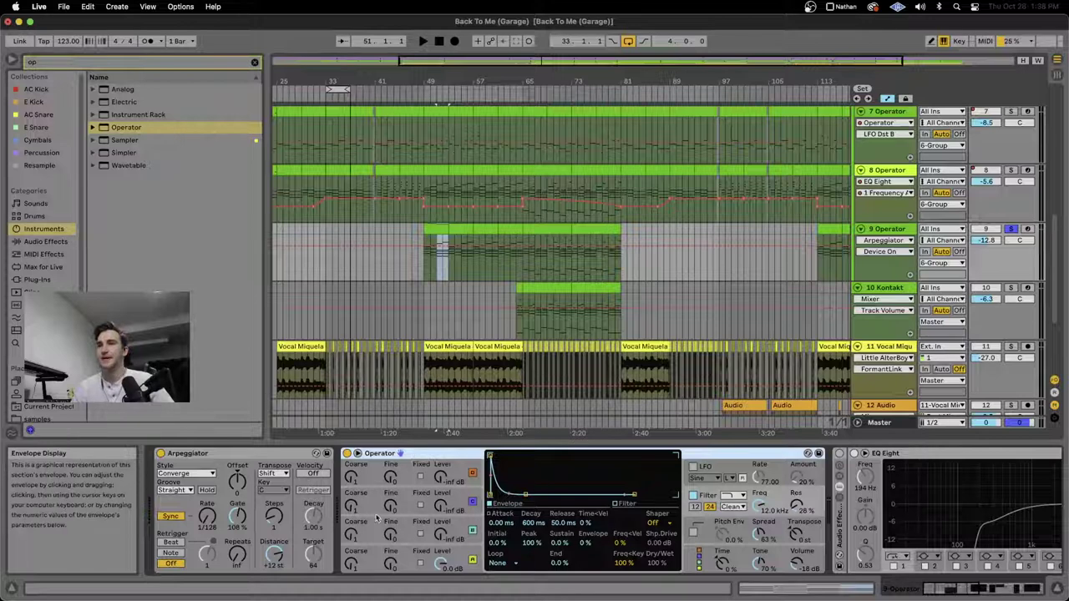
pyautogui.hscroll(3, 361, 519)
pyautogui.hscroll(6, 360, 518)
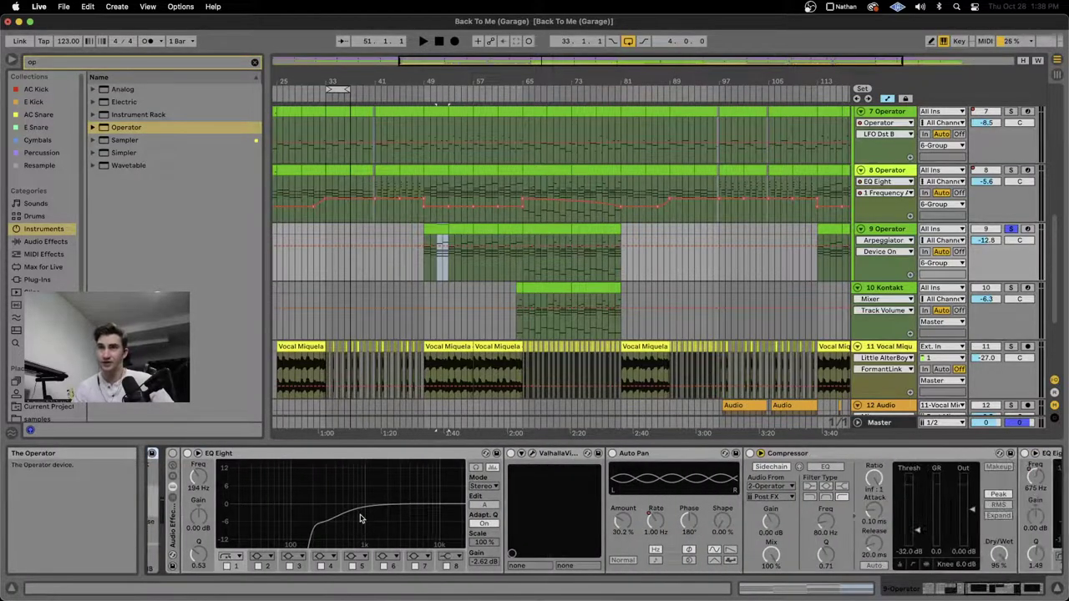
pyautogui.click(232, 489)
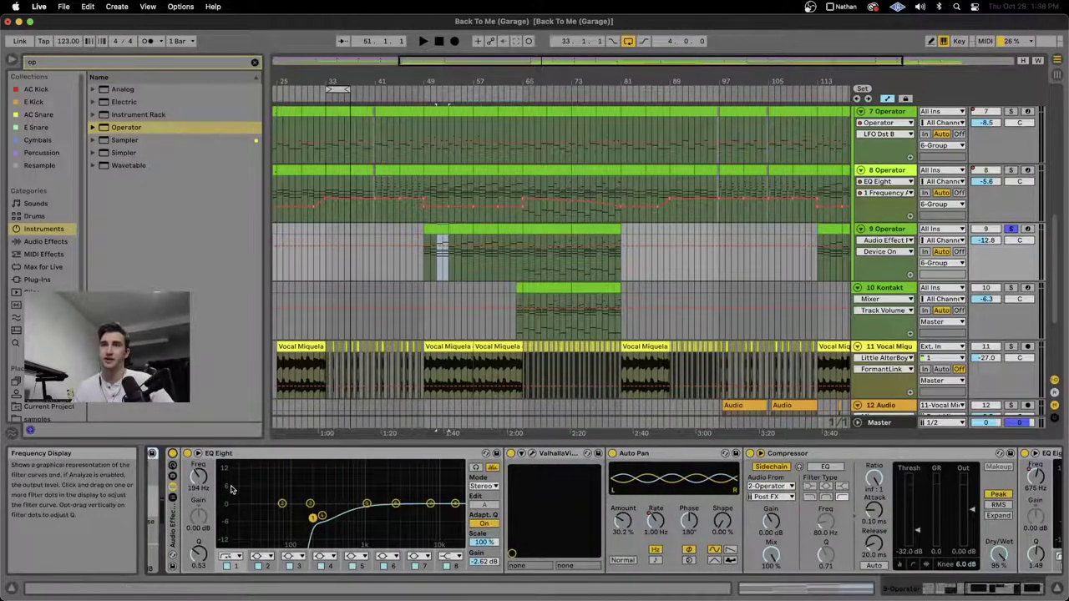
pyautogui.click(327, 570)
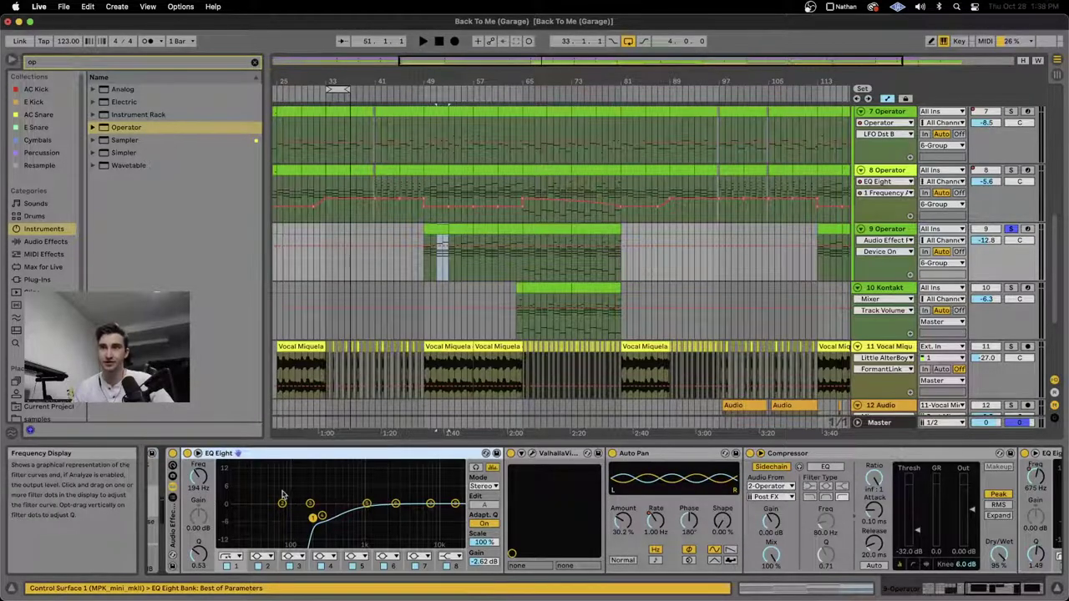
pyautogui.hscroll(1, 367, 496)
pyautogui.press('space')
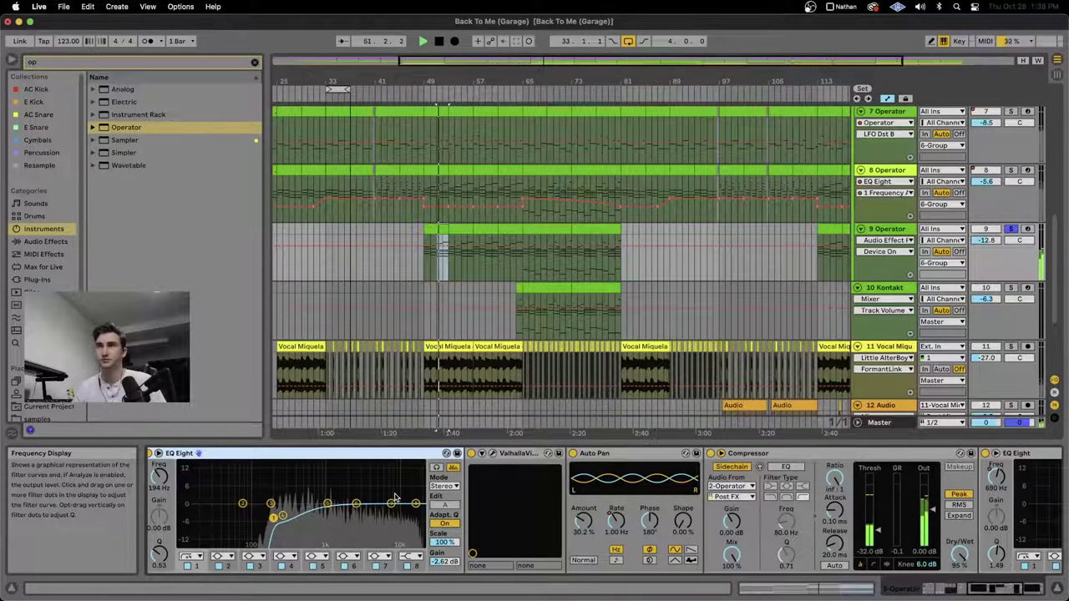
# Step: Stop playback and inspect the ValhallaVintageVerb reverb settings on the 9 Operator track
pyautogui.press('space')
pyautogui.click(492, 453)
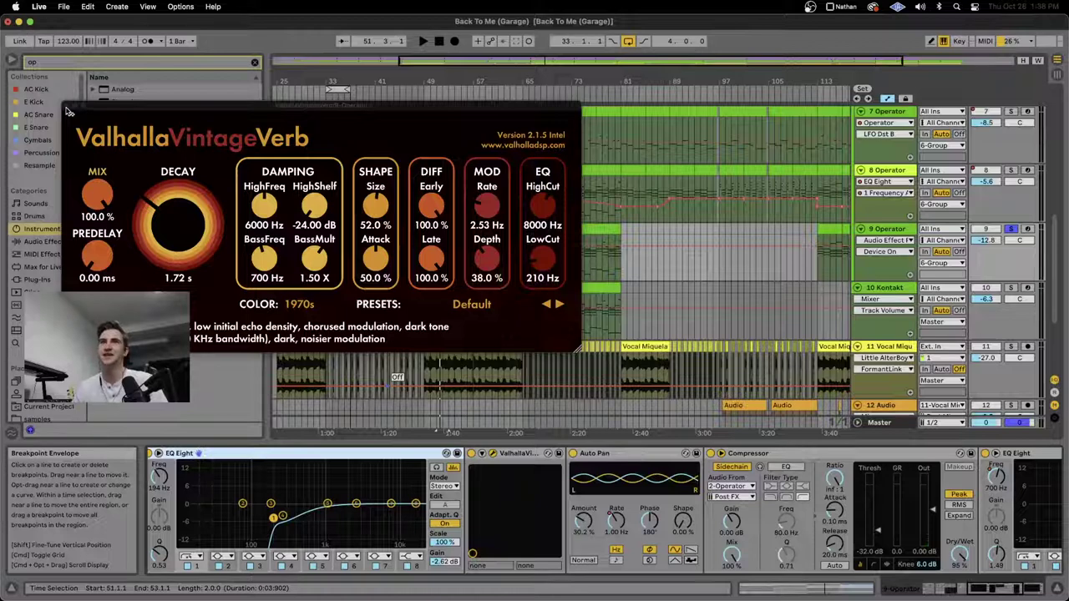
pyautogui.click(68, 107)
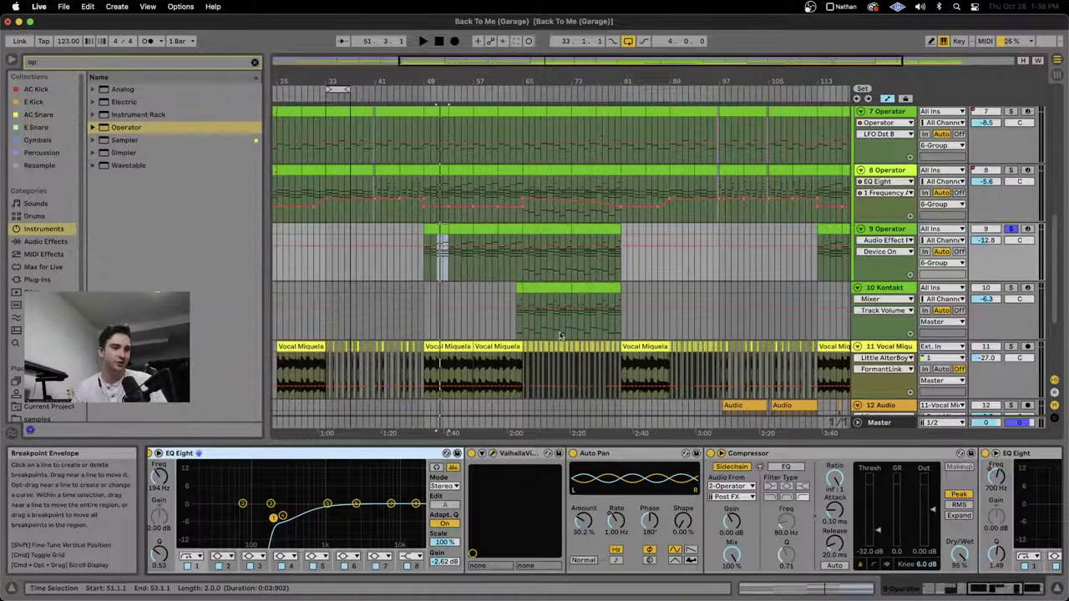
# Step: Show the Auto Pan rate automation on the 9 Operator track and select bars 66 to 82 over its curve
pyautogui.click(597, 455)
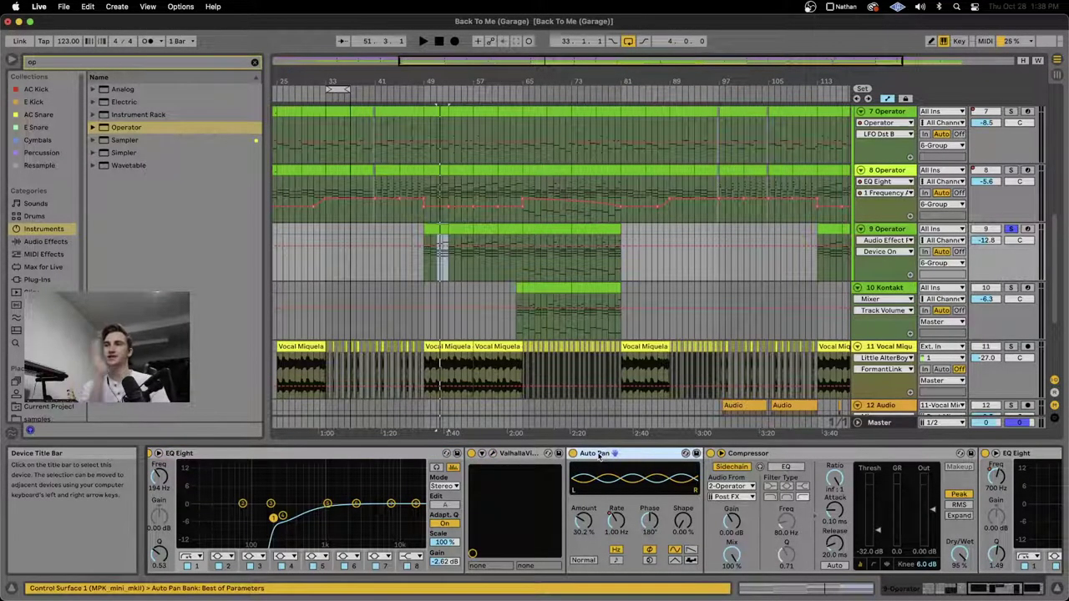
pyautogui.click(615, 521)
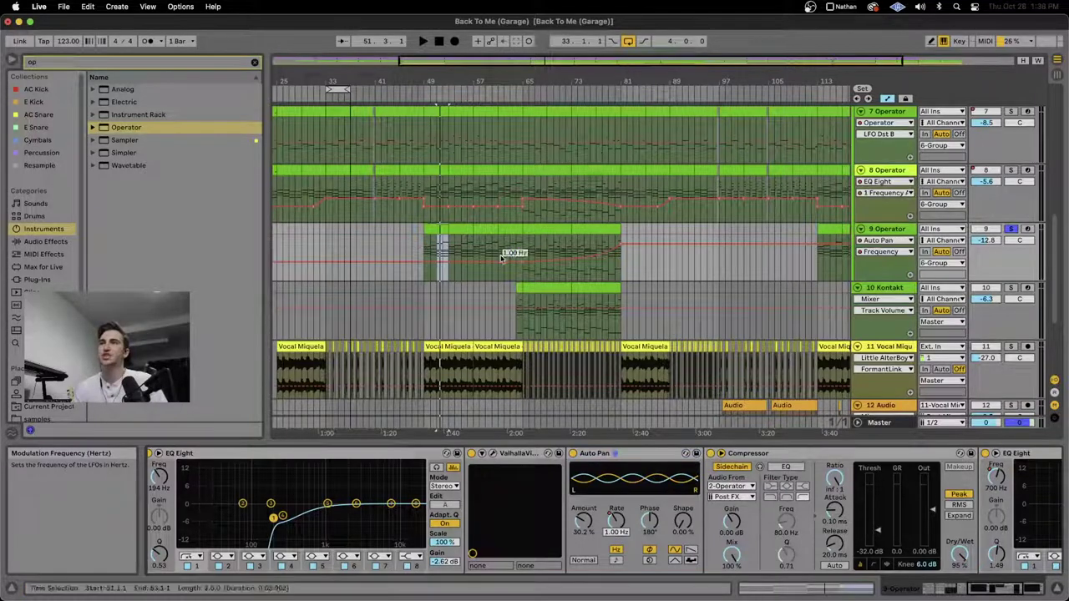
pyautogui.moveTo(524, 248)
pyautogui.mouseDown()
pyautogui.moveTo(616, 248)
pyautogui.moveTo(541, 252)
pyautogui.mouseUp()
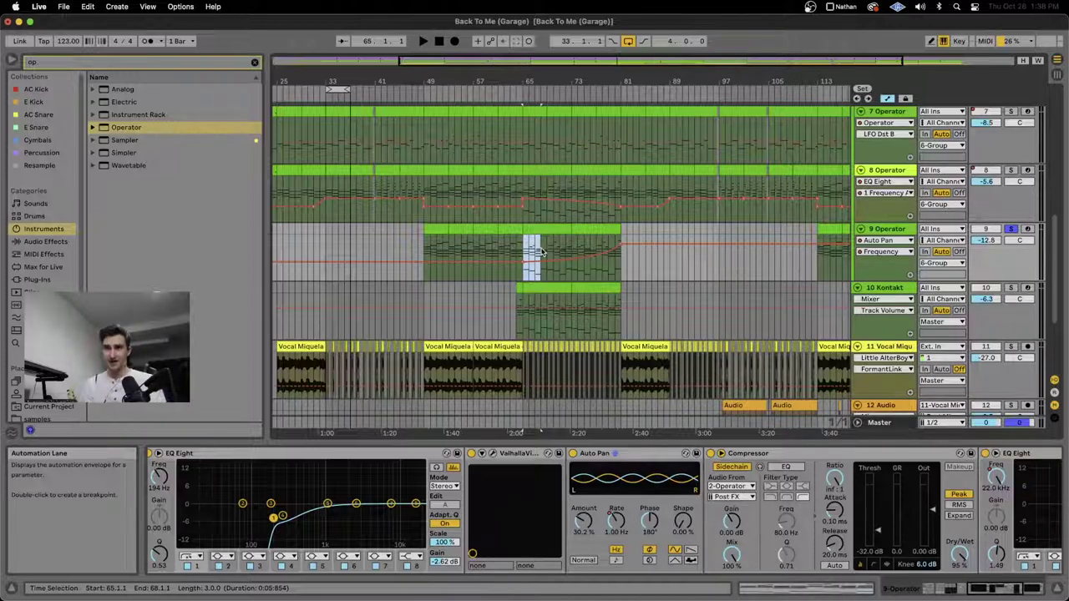
pyautogui.moveTo(530, 242); pyautogui.dragTo(621, 242)
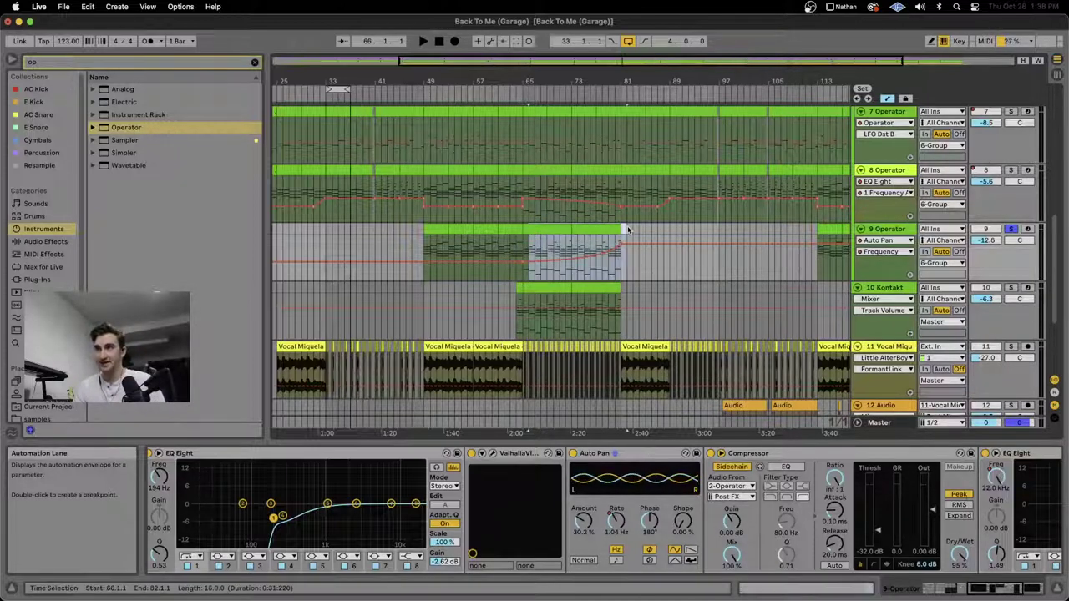
# Step: Review track 9's sidechained Compressor and display the filter 8 frequency automation of the last EQ Eight
pyautogui.hscroll(3, 619, 501)
pyautogui.click(667, 497)
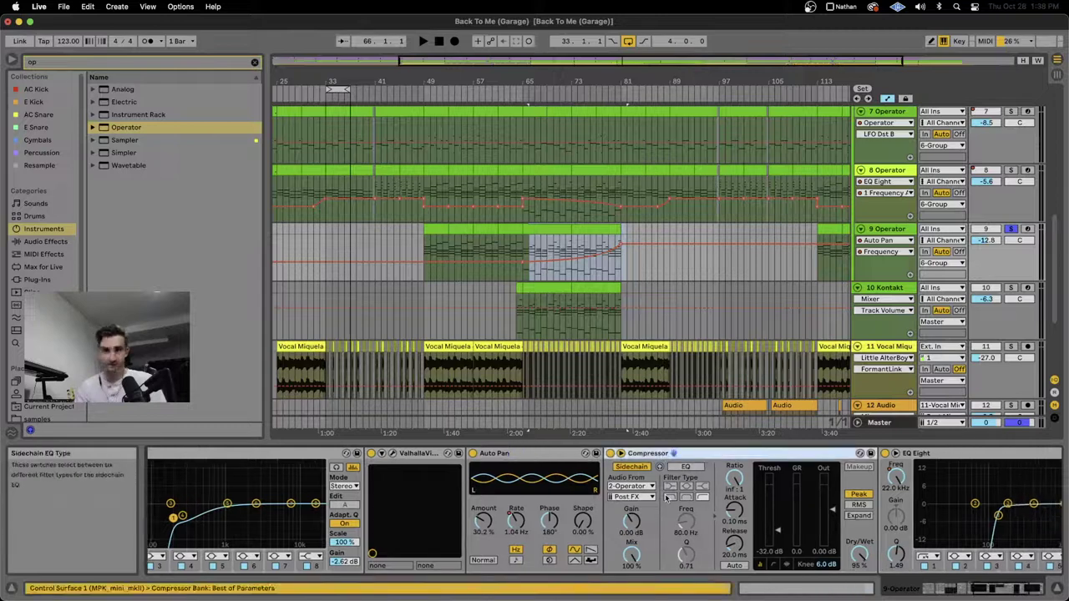
pyautogui.hscroll(4, 684, 513)
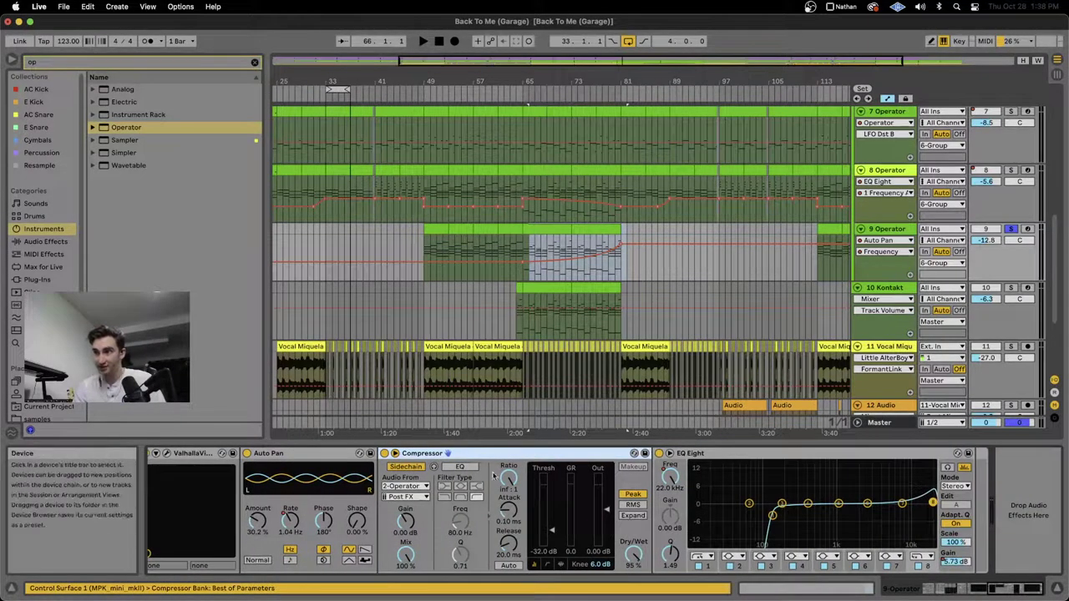
pyautogui.click(690, 454)
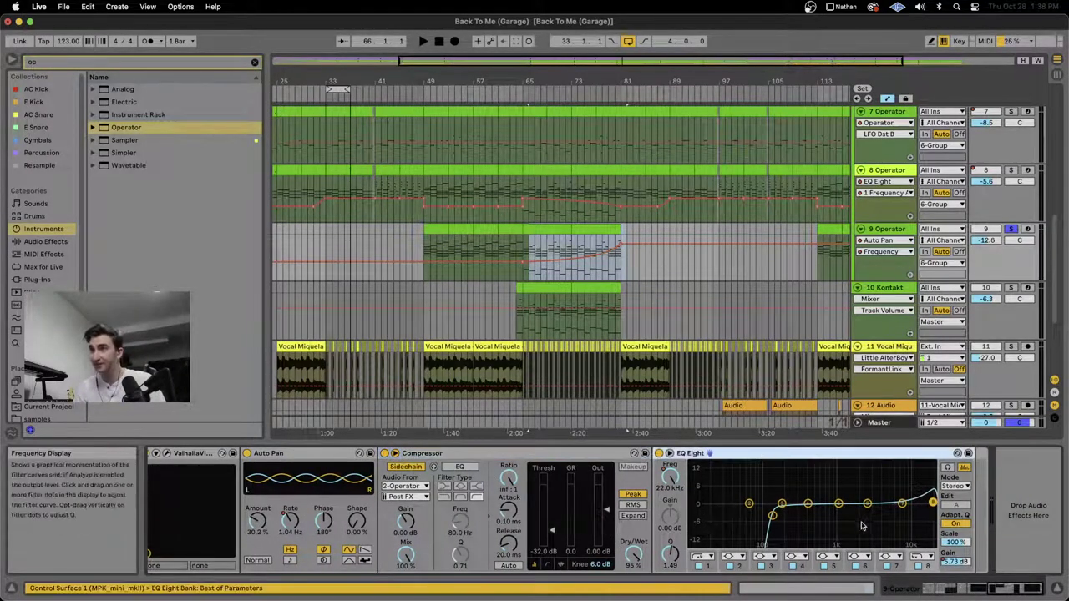
pyautogui.click(954, 561)
pyautogui.click(672, 477)
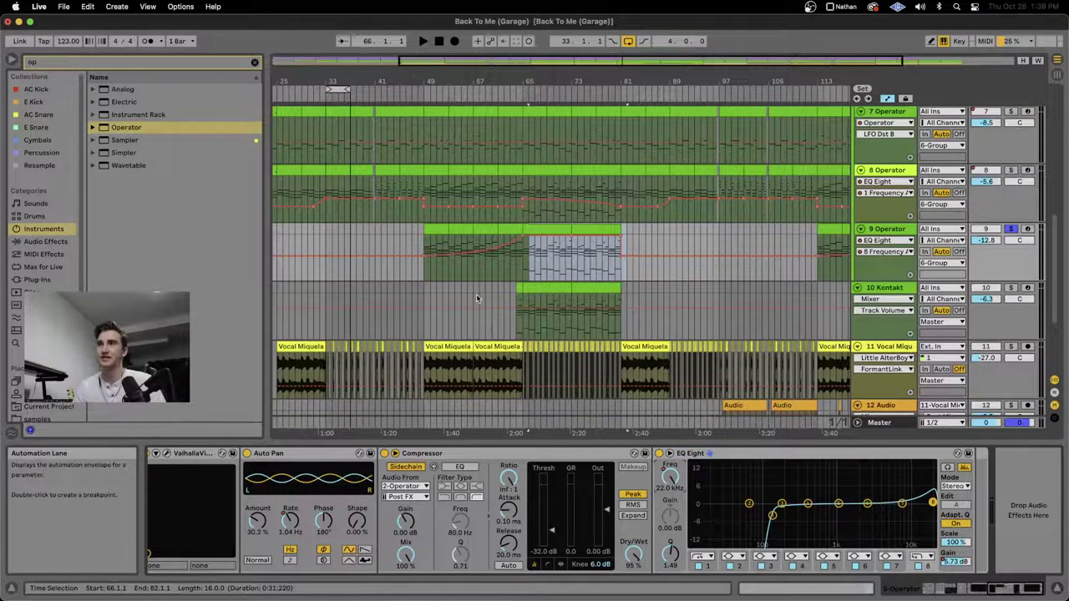
# Step: Recheck the ValhallaVintageVerb mix and decay settings on track 9 and close the plug-in window
pyautogui.hscroll(-10, 809, 463)
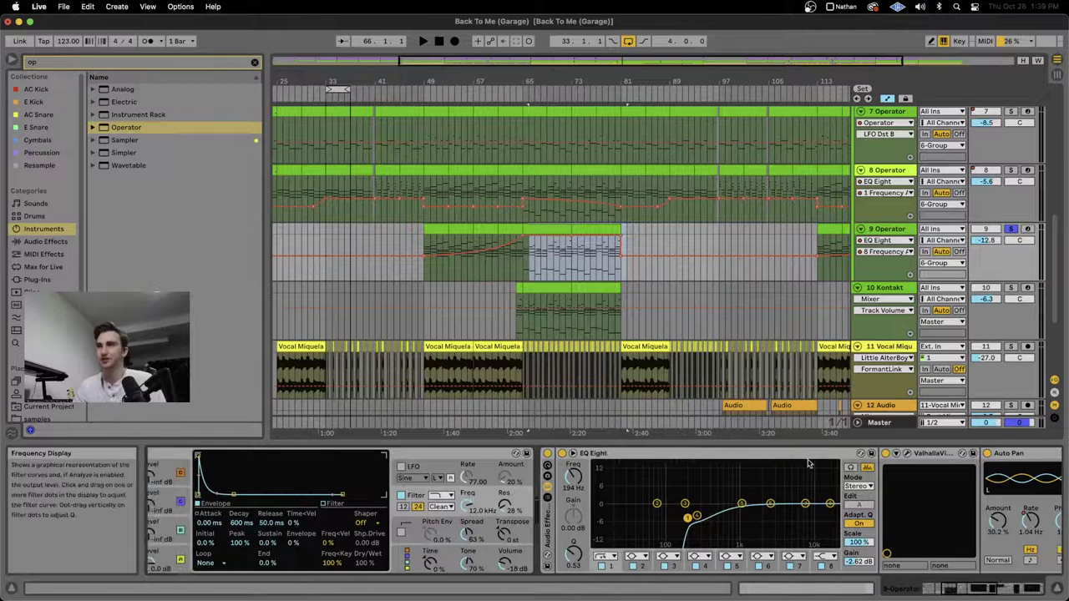
pyautogui.click(908, 452)
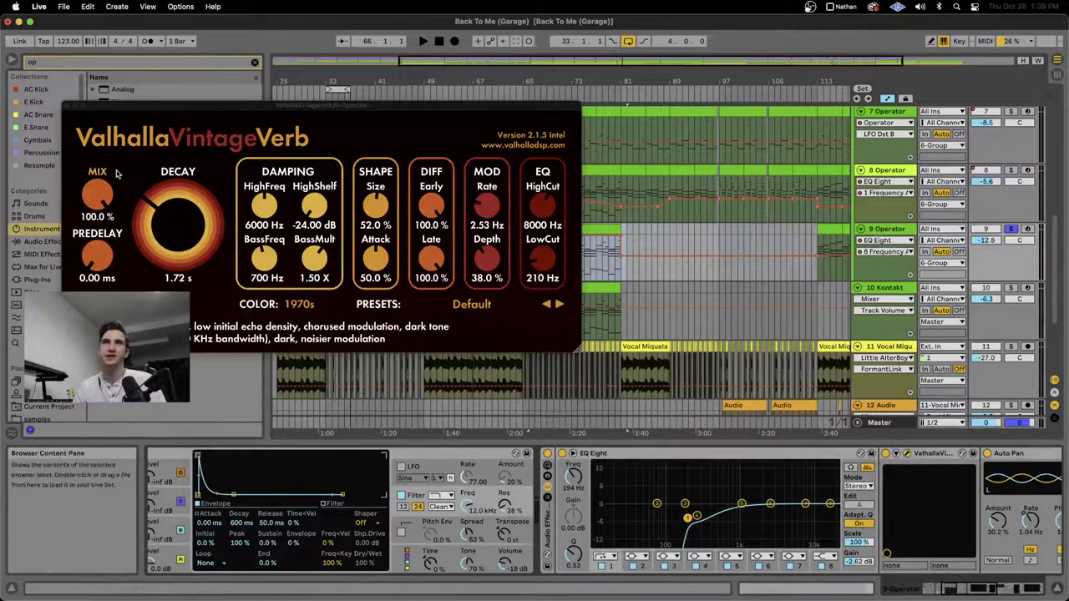
pyautogui.click(66, 104)
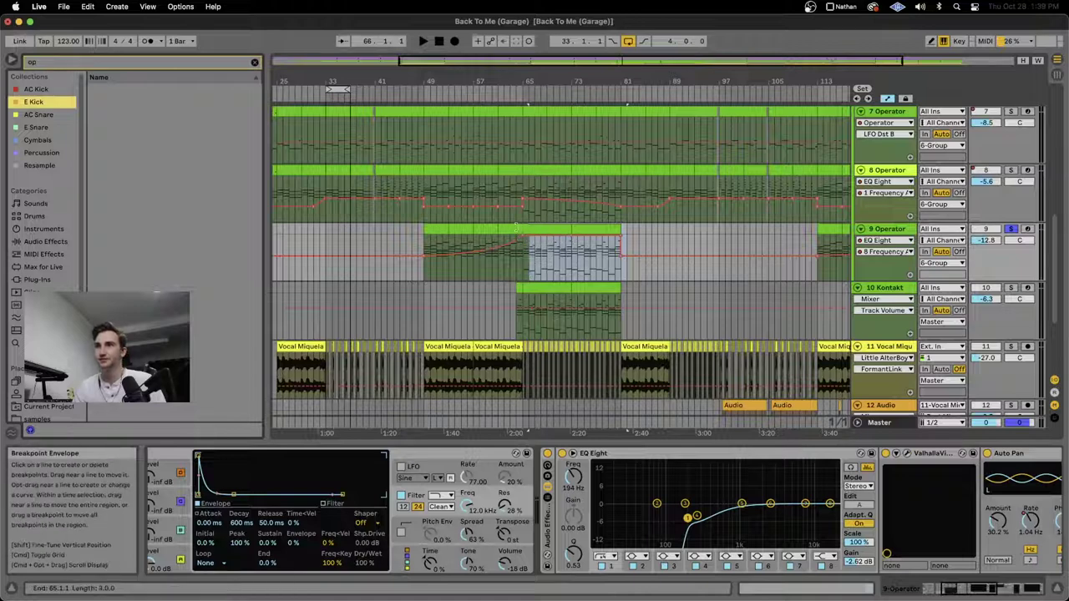
# Step: Select bars 61 to 65 on the 9 Operator track and audition from bar 61 while watching the effects chain
pyautogui.moveTo(523, 238); pyautogui.dragTo(506, 233)
pyautogui.press('space')
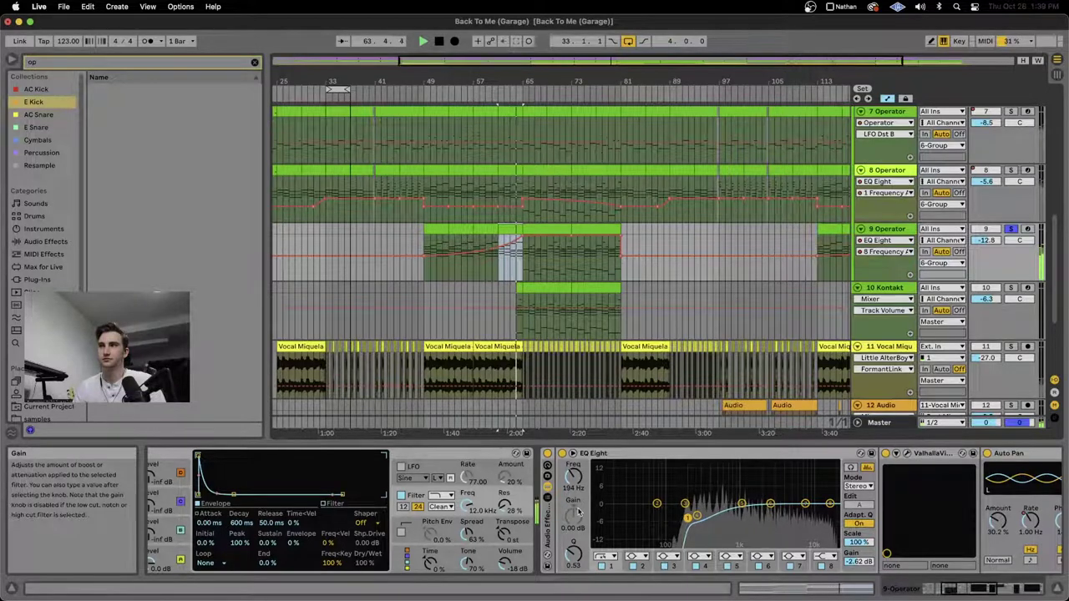
pyautogui.hscroll(10, 637, 499)
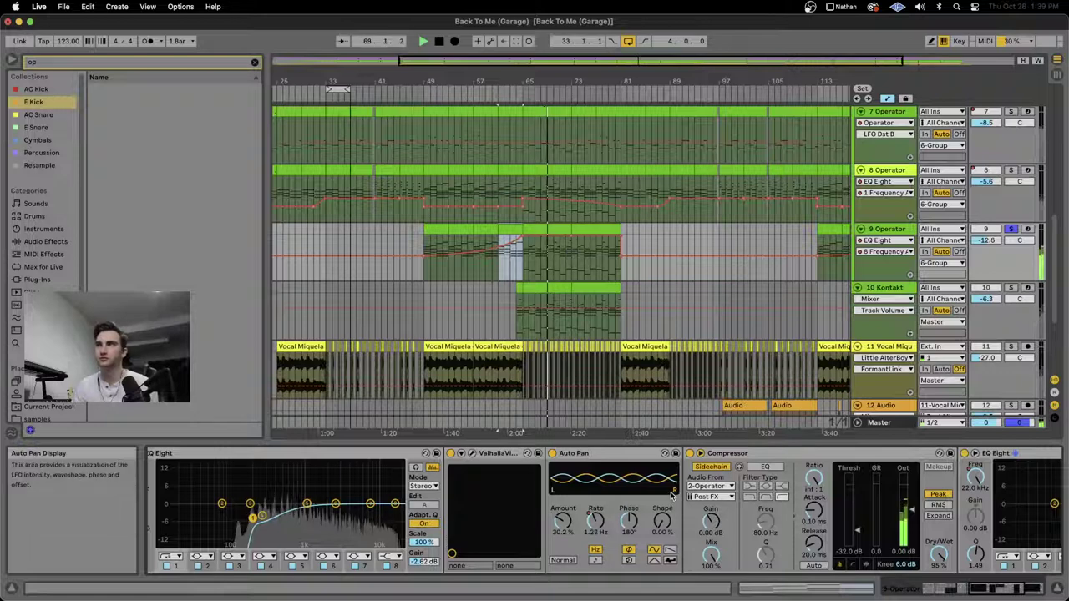
pyautogui.hscroll(5, 579, 499)
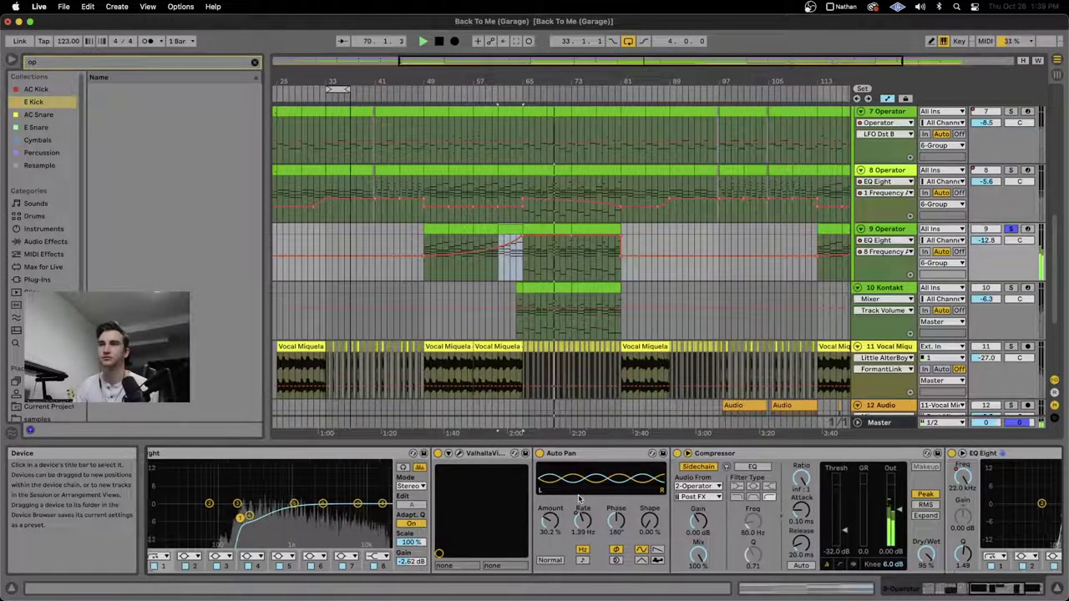
pyautogui.hscroll(-10, 579, 498)
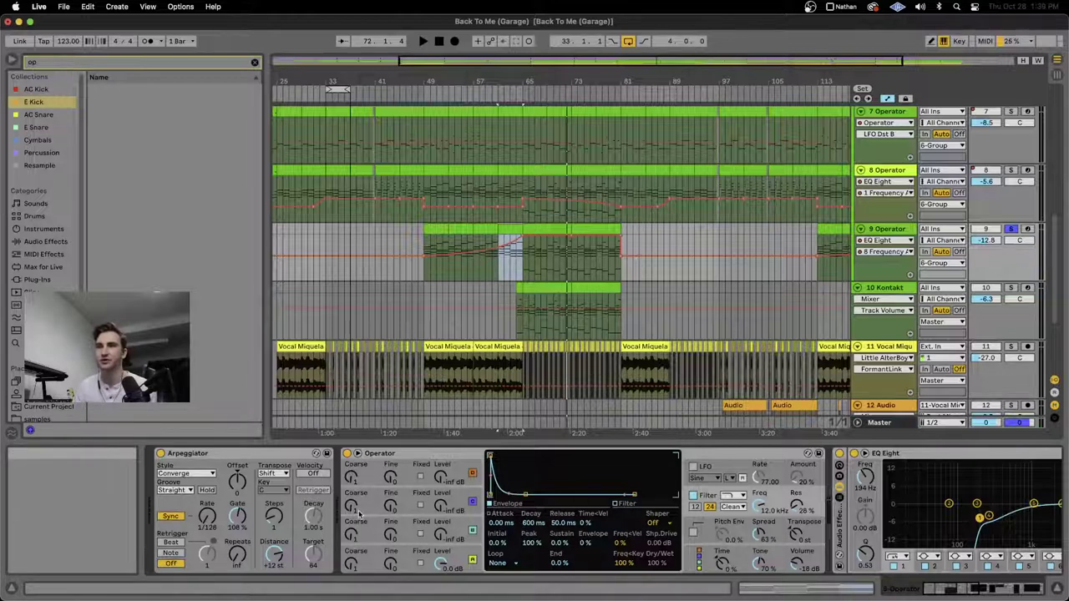
# Step: Bypass ValhallaVintageVerb on track 9 and audition the part without reverb from bars 61 and 65
pyautogui.hscroll(5, 845, 462)
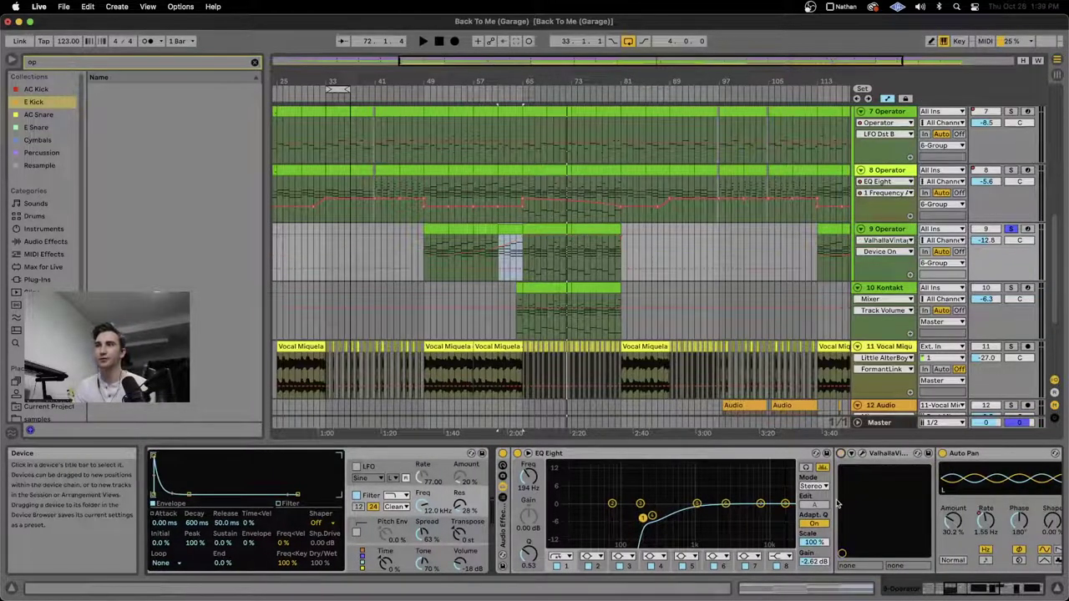
pyautogui.hscroll(3, 846, 462)
pyautogui.press('space')
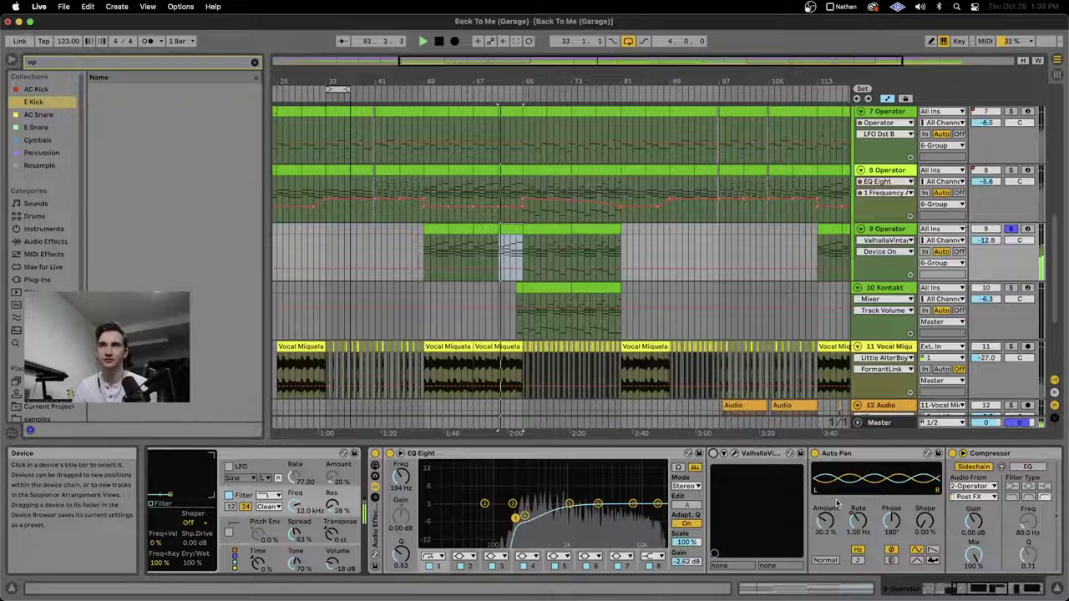
pyautogui.click(535, 229)
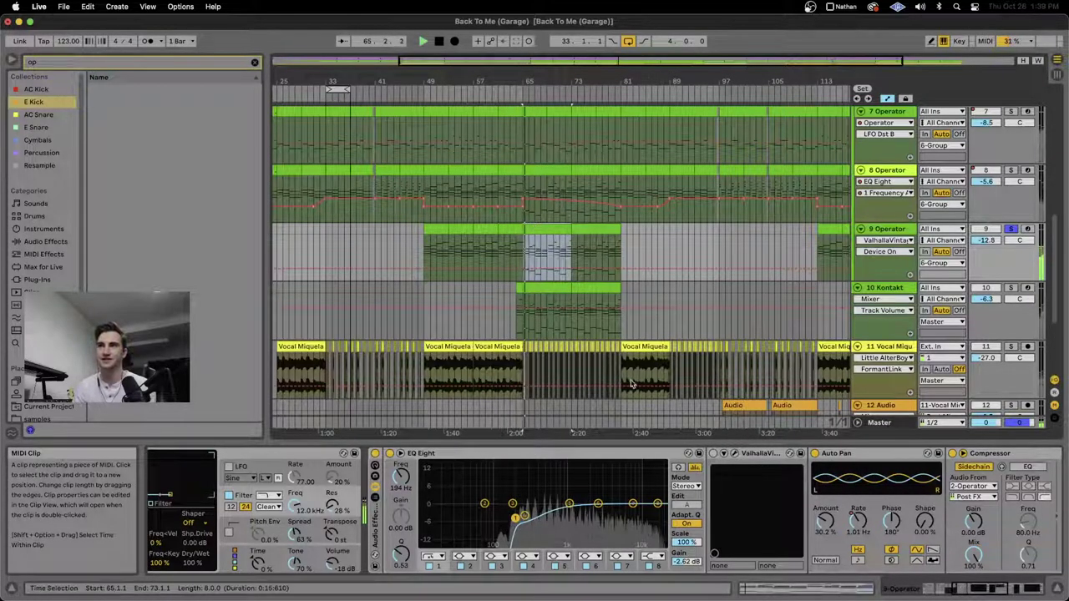
pyautogui.press('space')
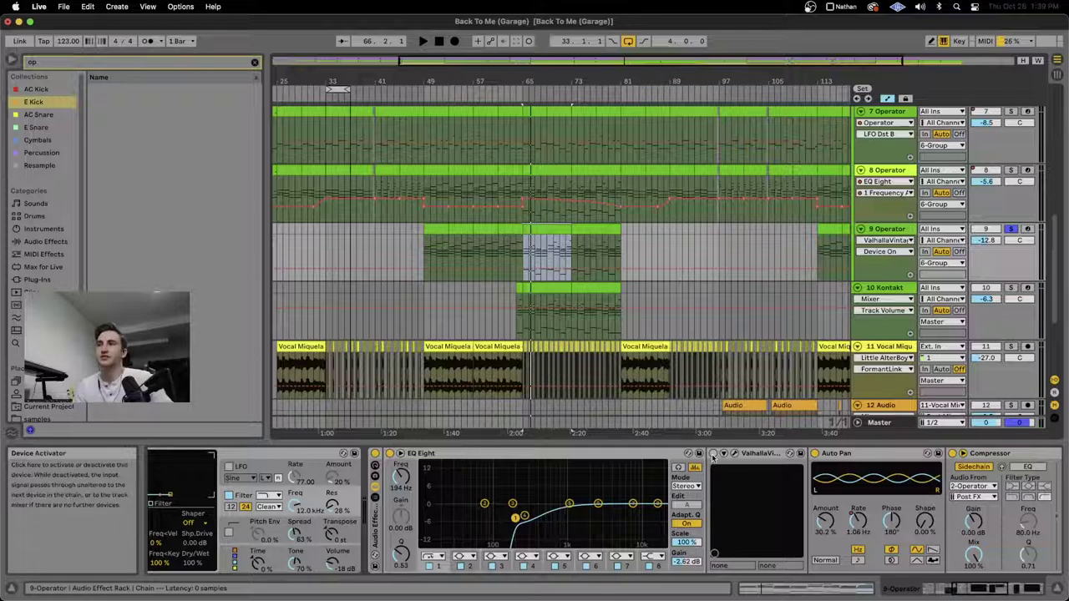
# Step: Reactivate ValhallaVintageVerb on track 9 and audition bars 65 to 73 with the reverb
pyautogui.click(735, 454)
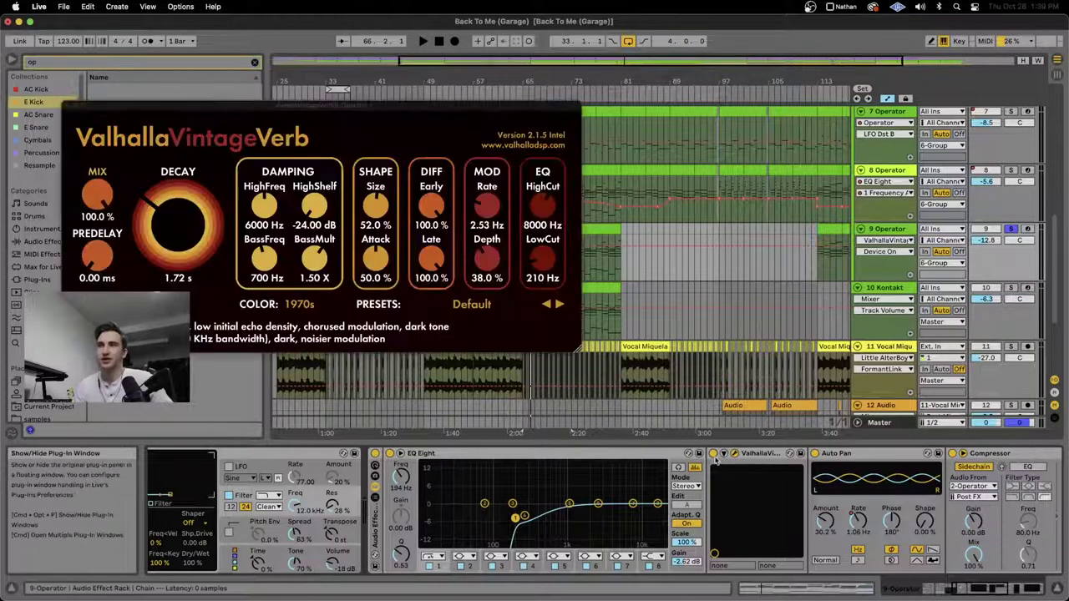
pyautogui.click(69, 108)
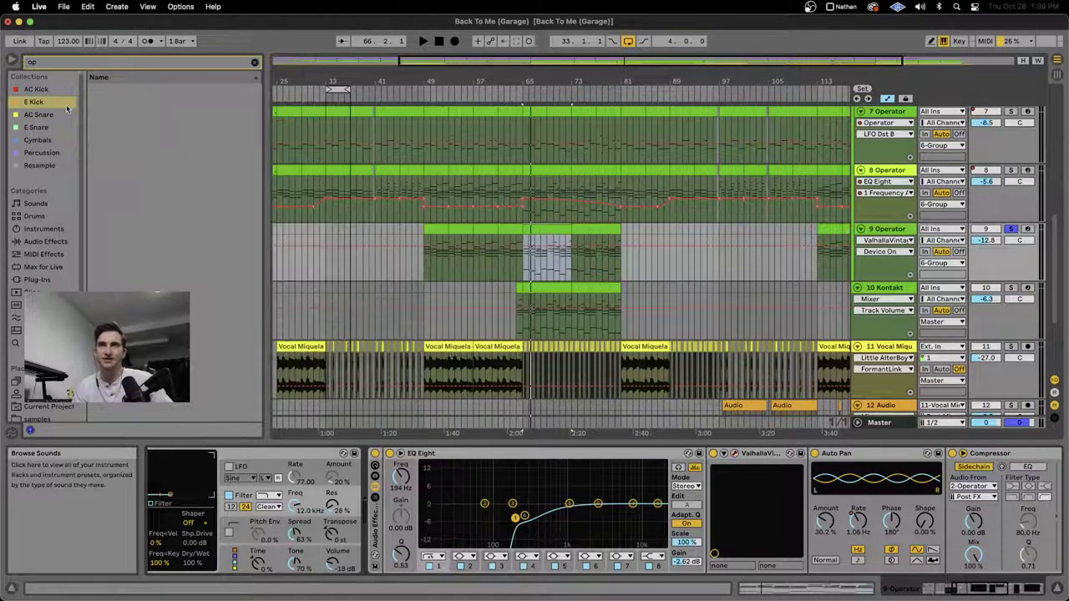
pyautogui.moveTo(519, 267); pyautogui.dragTo(571, 250)
pyautogui.press('space')
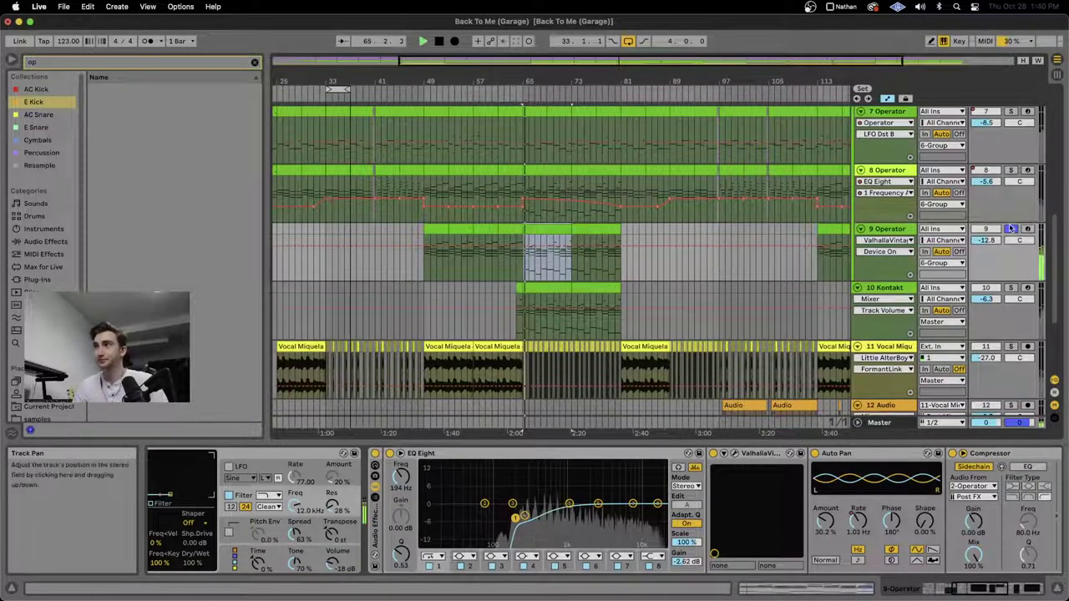
# Step: Unsolo the 9 Operator track, solo the 10 Kontakt track and audition its clip from bar 64
pyautogui.click(1011, 228)
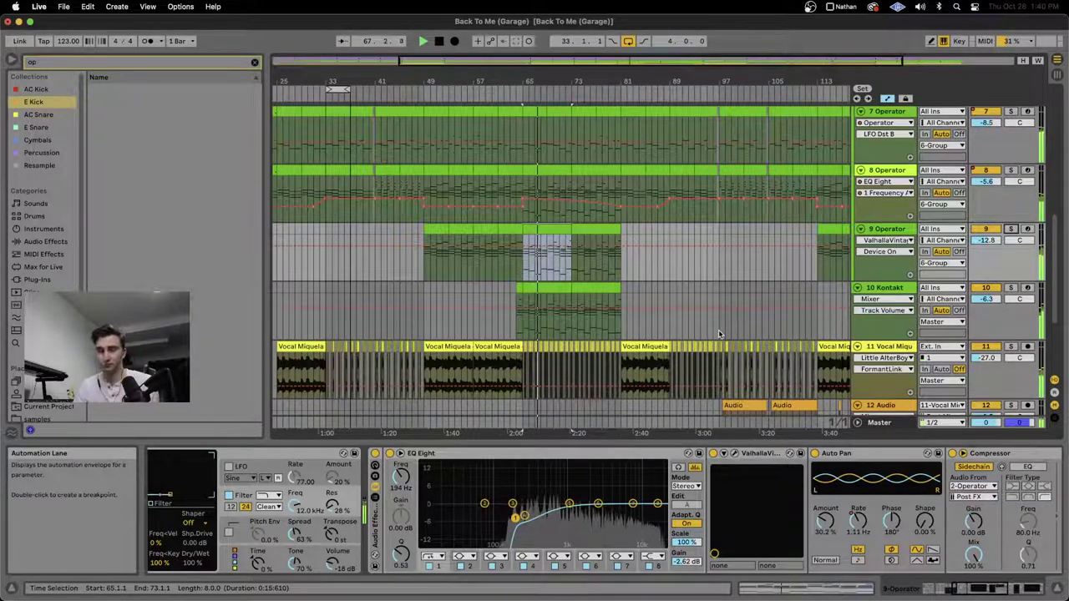
pyautogui.scroll(-3, 753, 307)
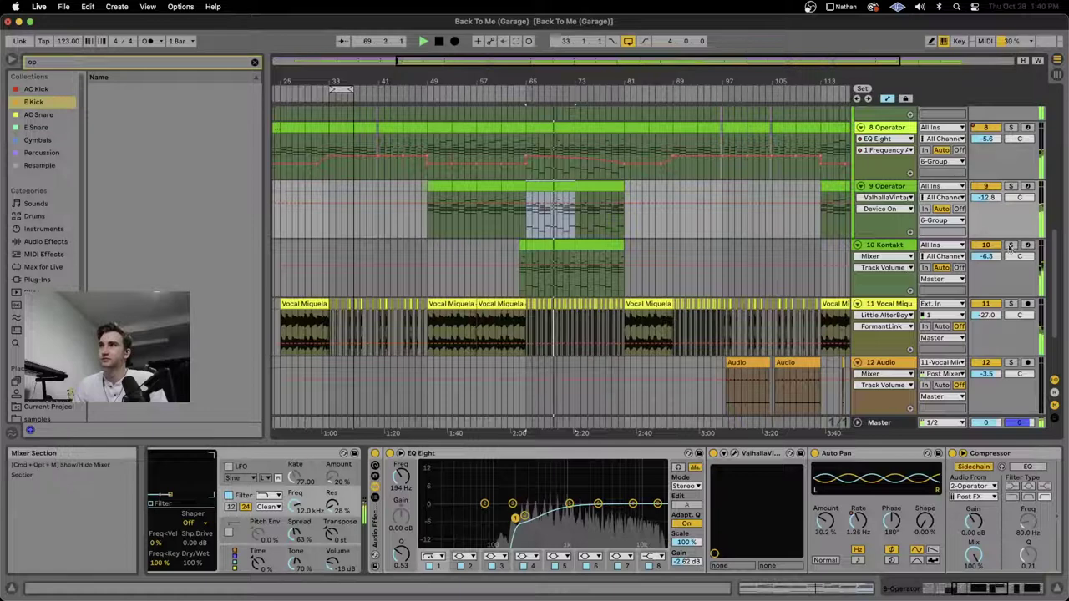
pyautogui.click(1010, 245)
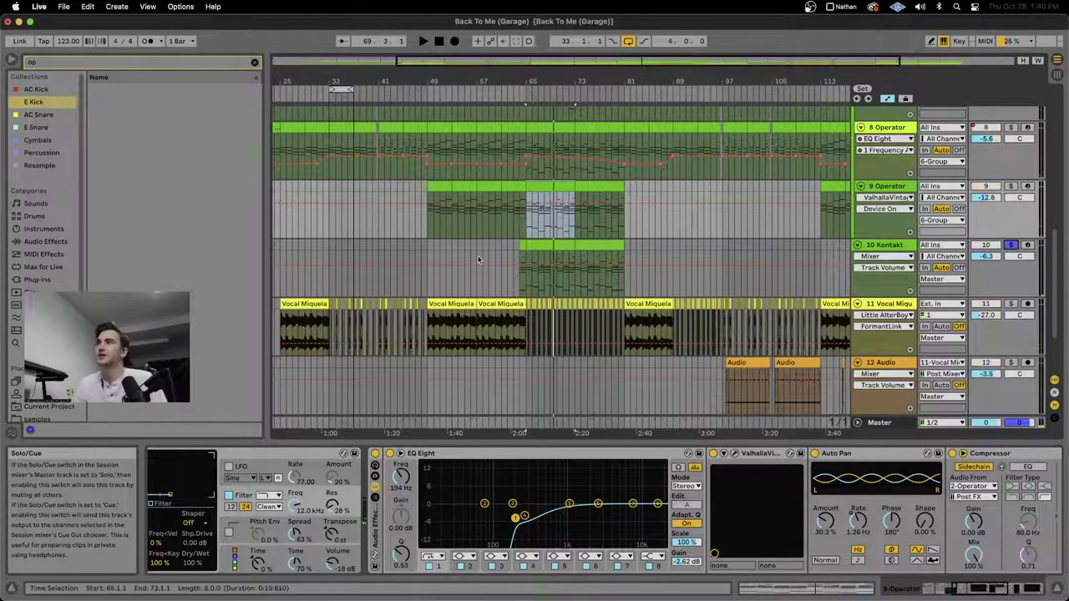
pyautogui.click(528, 271)
pyautogui.scroll(2, 528, 271)
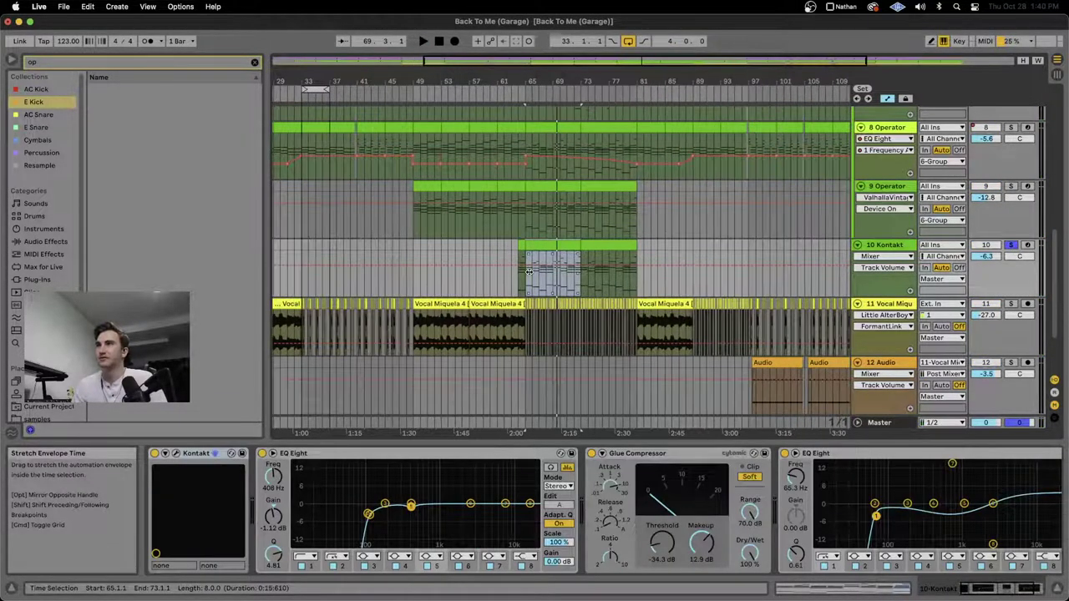
pyautogui.press('space')
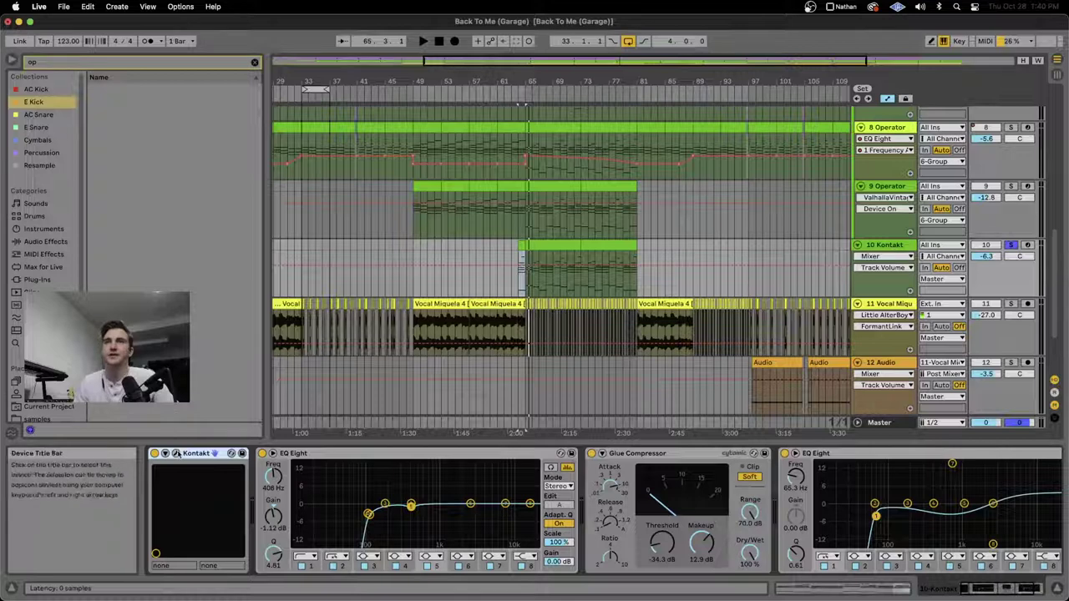
# Step: Inspect the Una Corda Cotton instrument in track 10's Kontakt and arm the track for recording
pyautogui.click(175, 453)
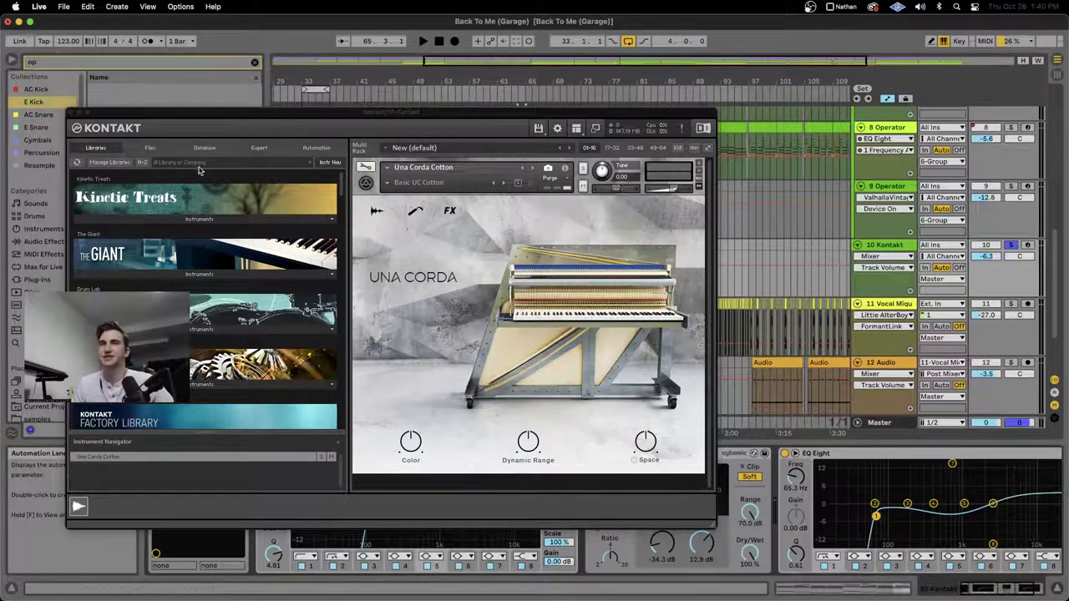
pyautogui.press('super+alt+p')
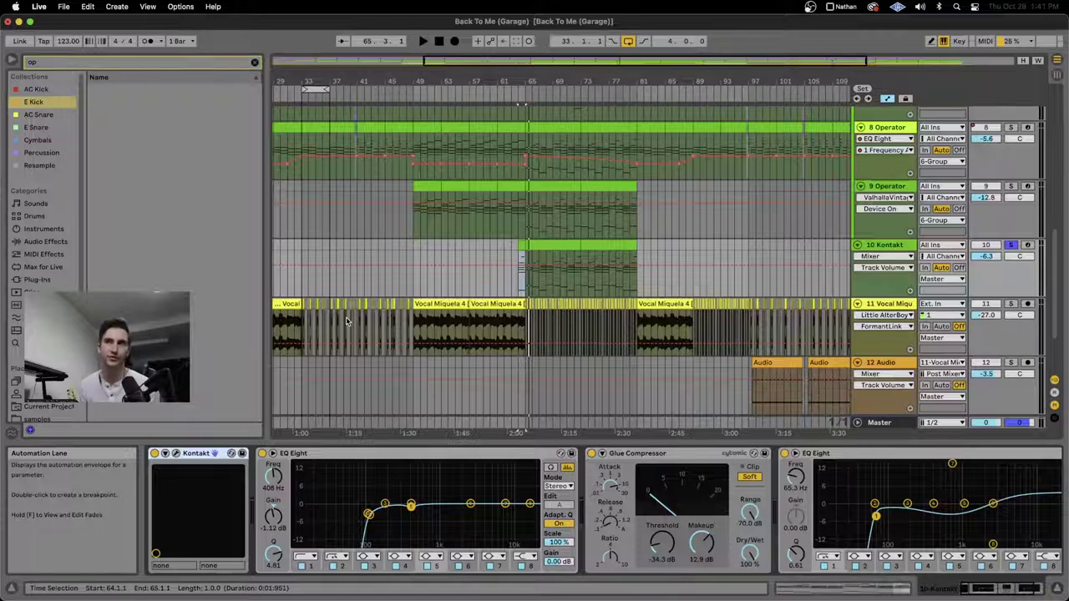
pyautogui.click(1027, 245)
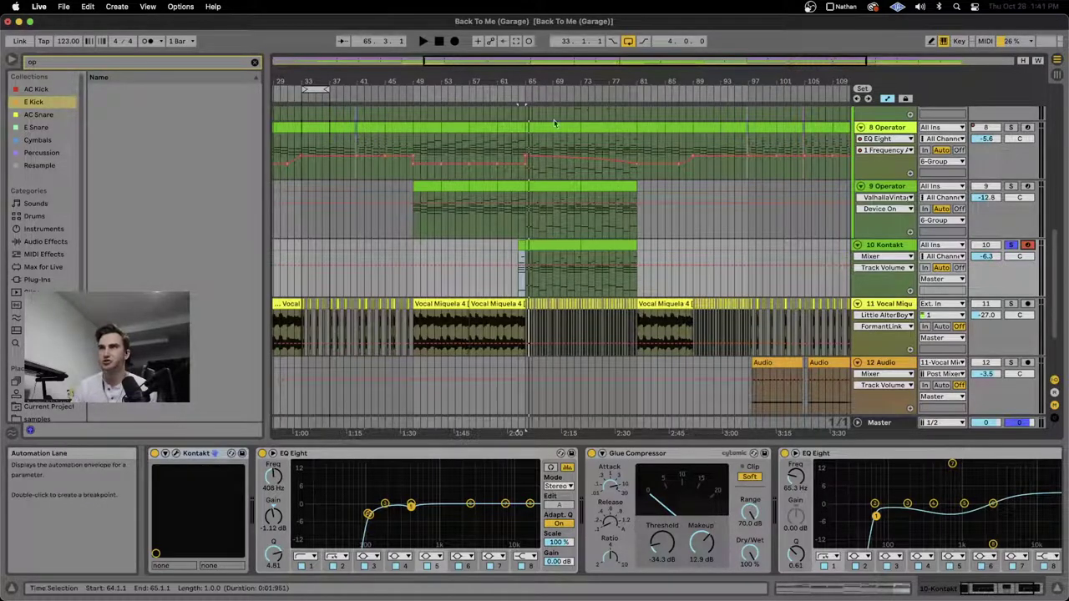
# Step: Examine track 10's EQ Eight curves, the Glue Compressor threshold and the last EQ Eight's scale setting
pyautogui.hscroll(3, 421, 515)
pyautogui.hscroll(3, 422, 516)
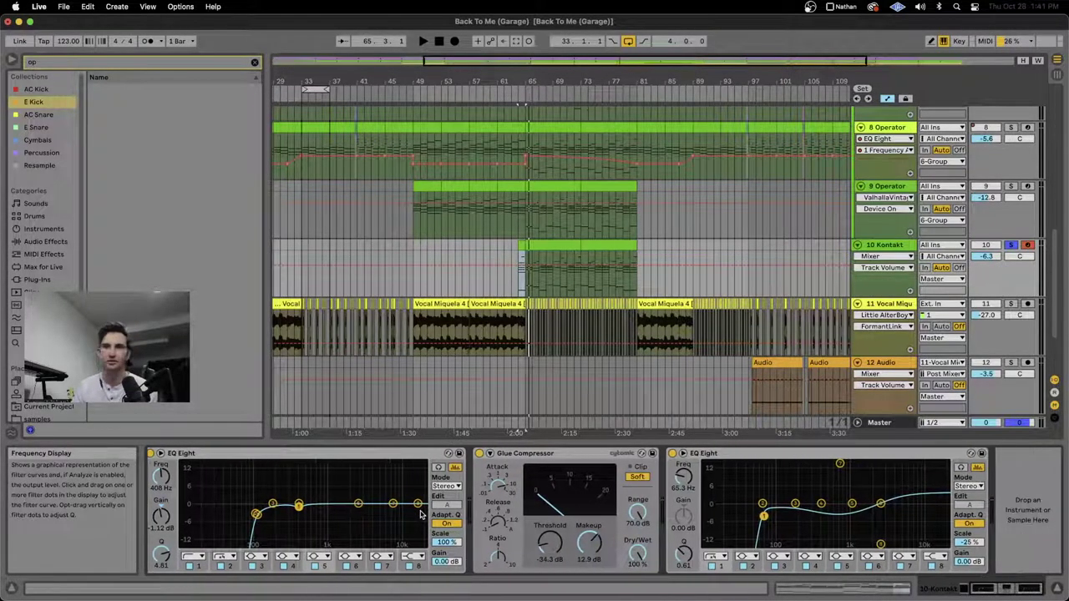
pyautogui.click(549, 541)
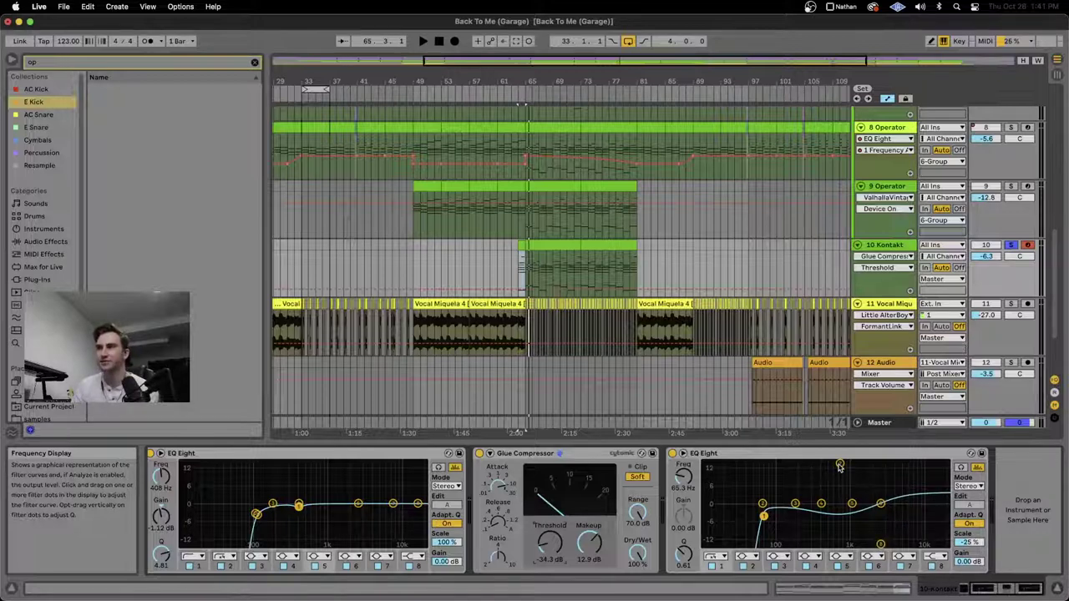
pyautogui.click(971, 542)
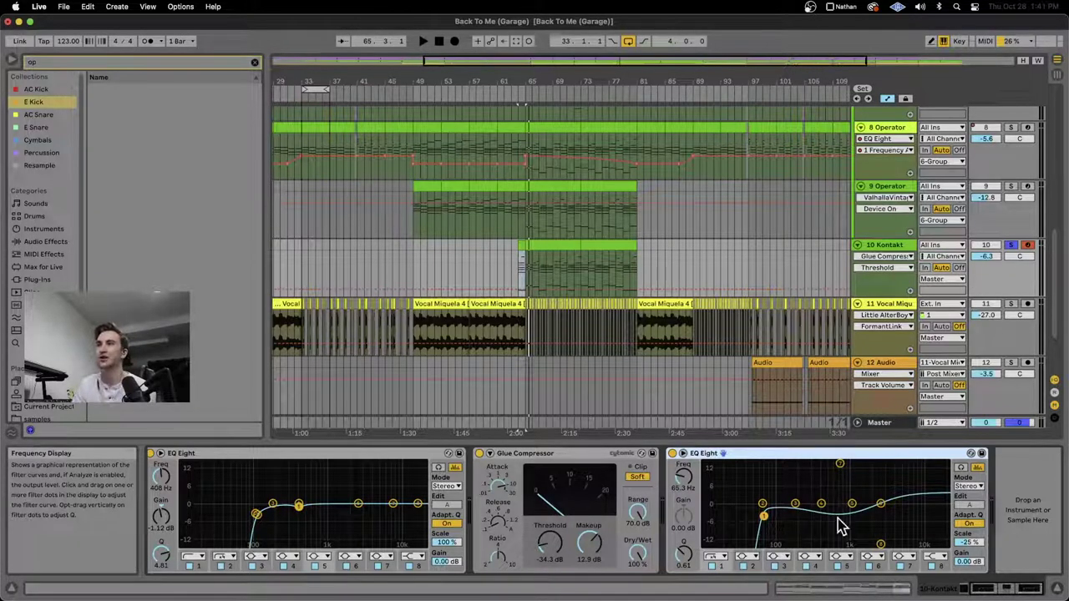
# Step: Select the time range around the 10 Kontakt clips up to bar 81 and zoom the arrangement in on them
pyautogui.click(536, 246)
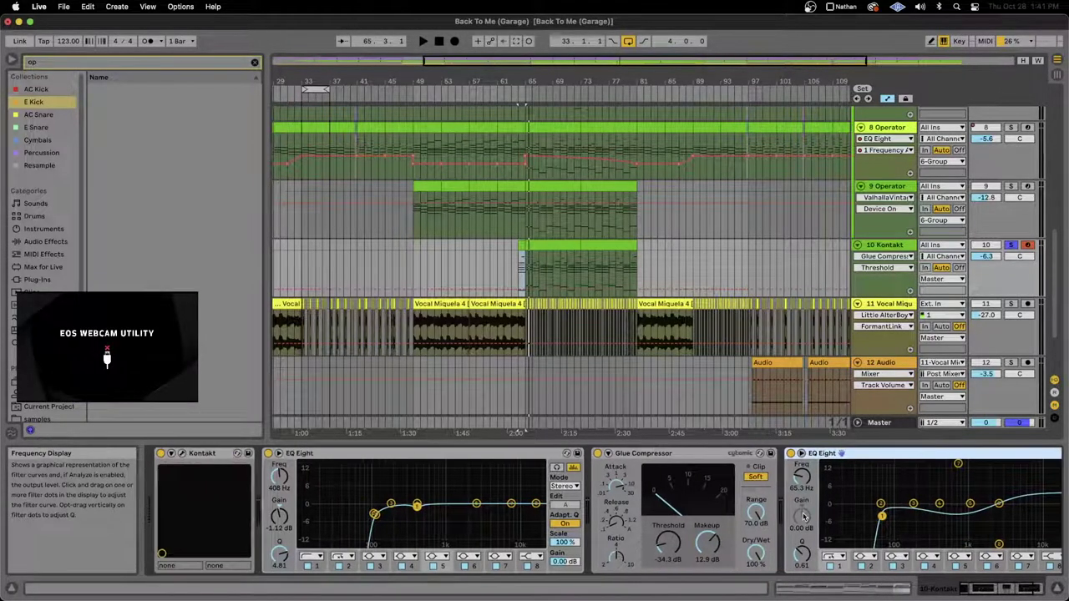
pyautogui.click(537, 243)
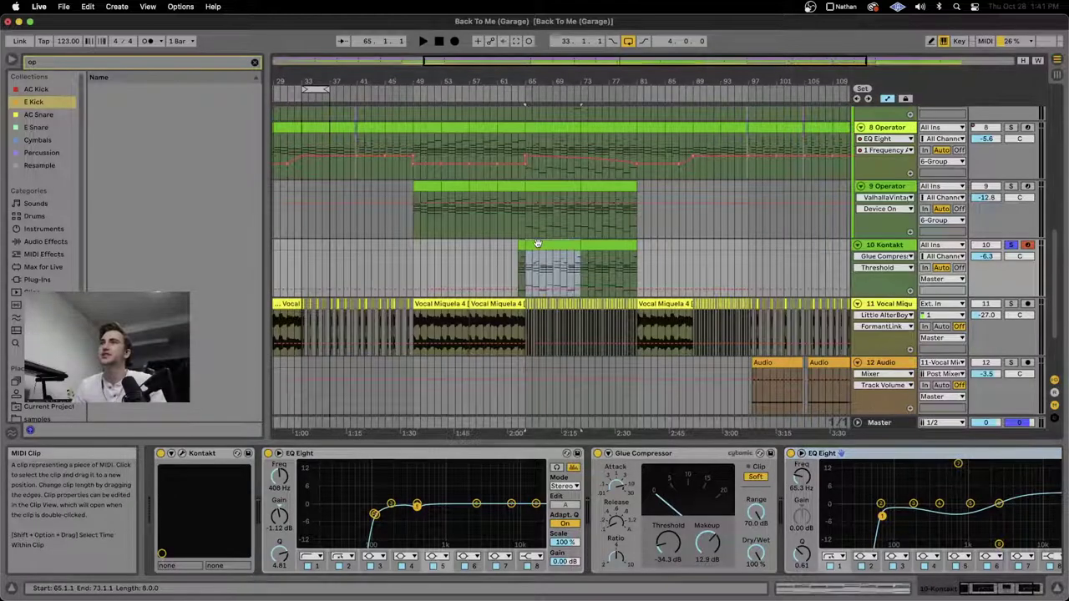
pyautogui.scroll(3, 537, 243)
pyautogui.moveTo(488, 254); pyautogui.dragTo(738, 254)
pyautogui.click(711, 245)
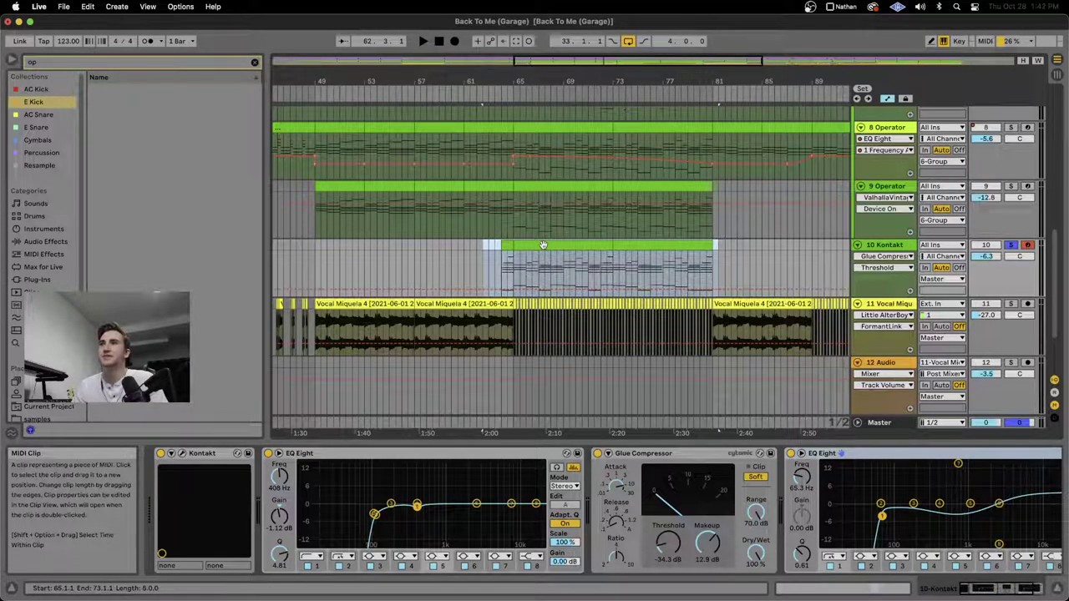
pyautogui.scroll(2, 543, 244)
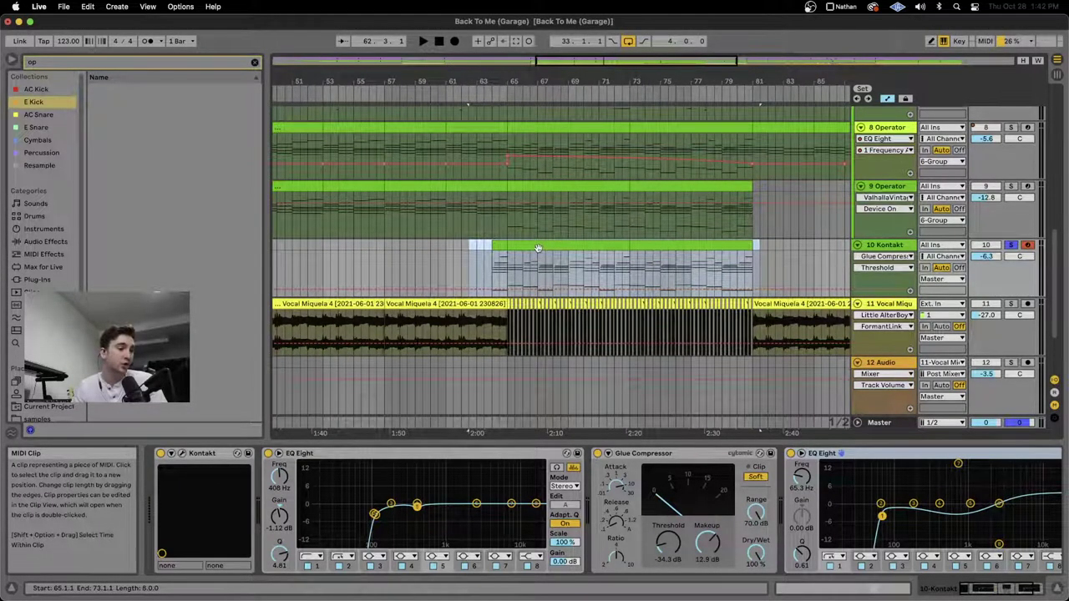
pyautogui.scroll(2, 538, 248)
# Step: Open the 10 Kontakt clip spanning bars 65 to 73 for note viewing and restore the track's overridden Threshold automation
pyautogui.click(537, 249)
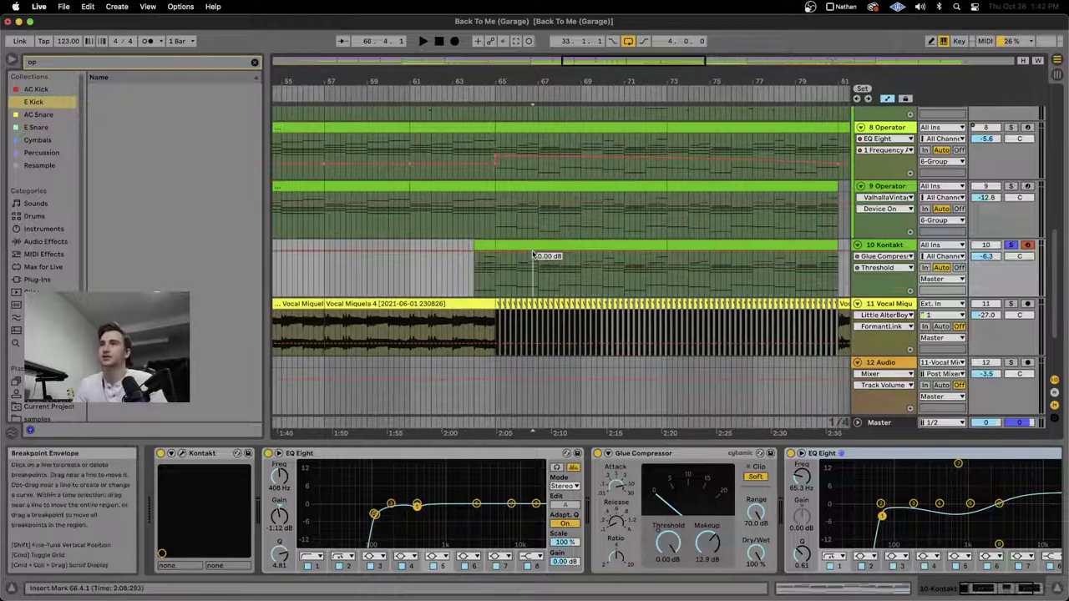
pyautogui.click(537, 248)
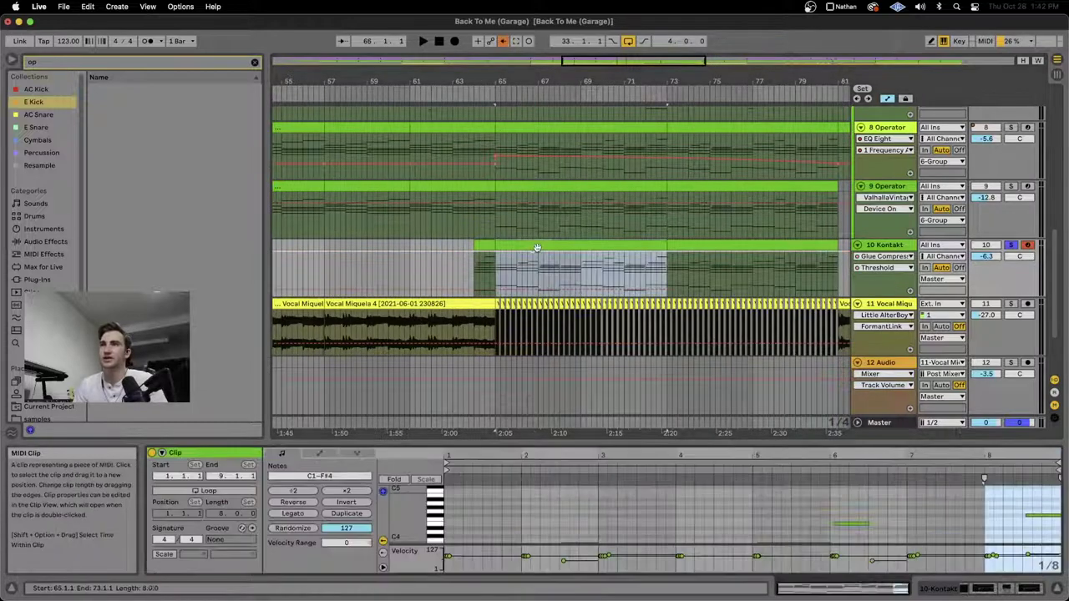
pyautogui.click(506, 41)
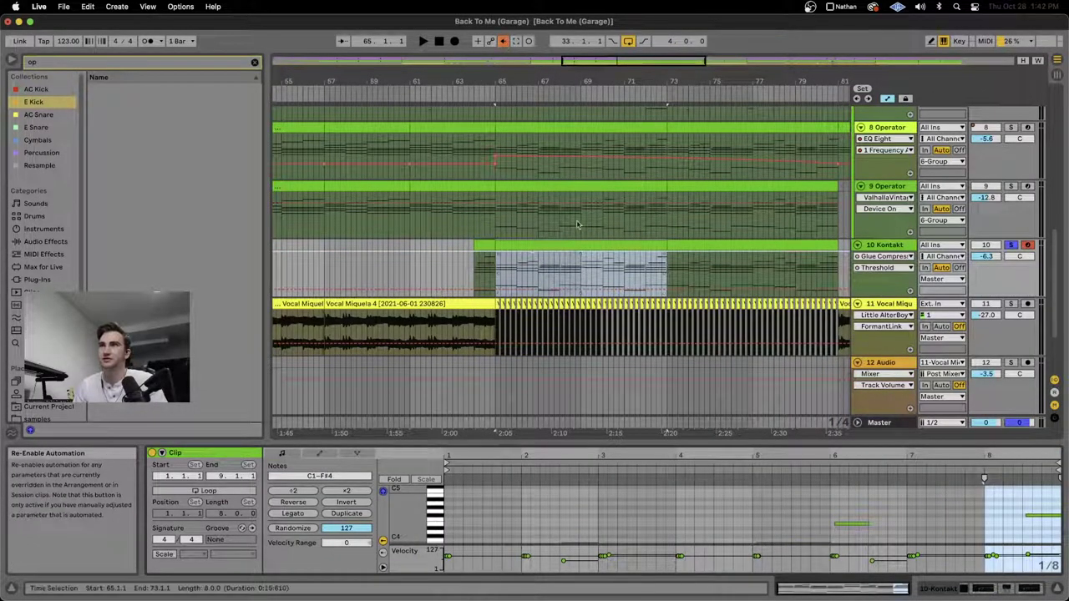
pyautogui.click(574, 216)
pyautogui.click(566, 244)
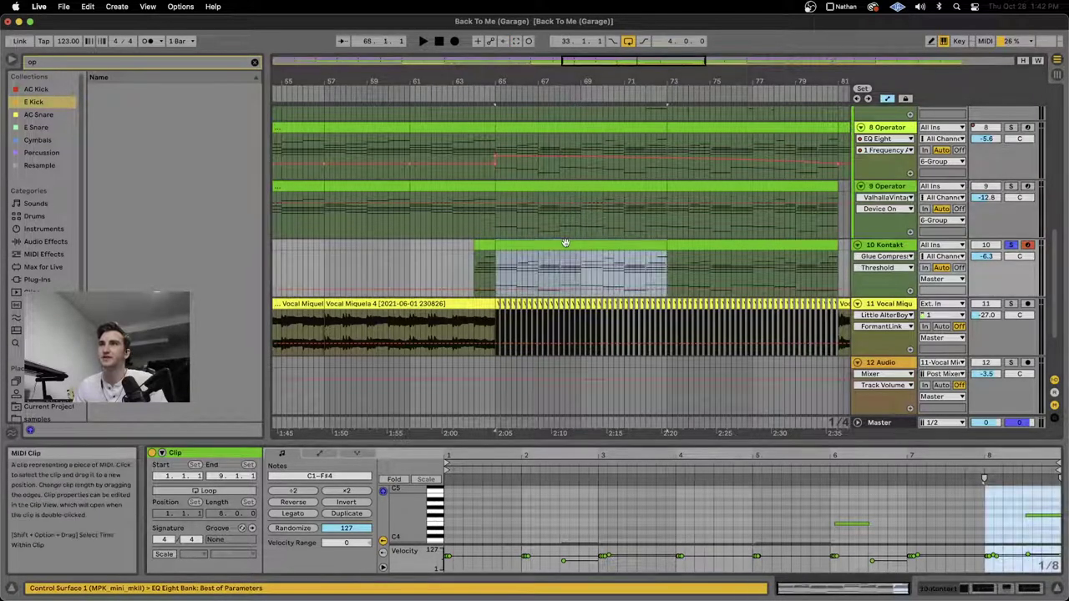
# Step: Enlarge the note editor and audition the upper chord notes of clip bars 1, 2 and 3 one after another
pyautogui.moveTo(515, 442); pyautogui.dragTo(512, 214)
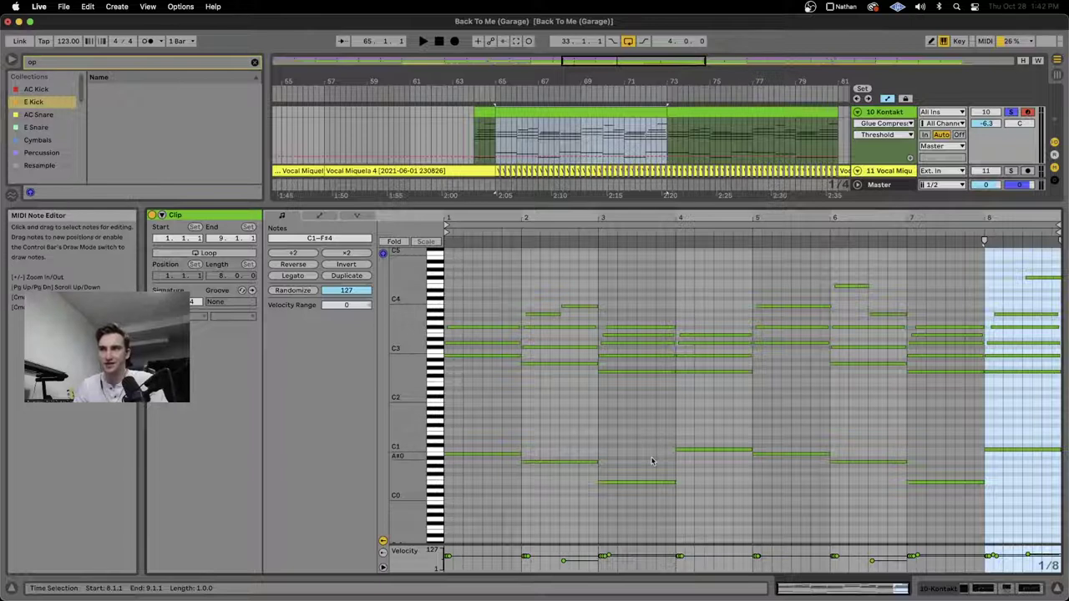
pyautogui.scroll(1, 652, 461)
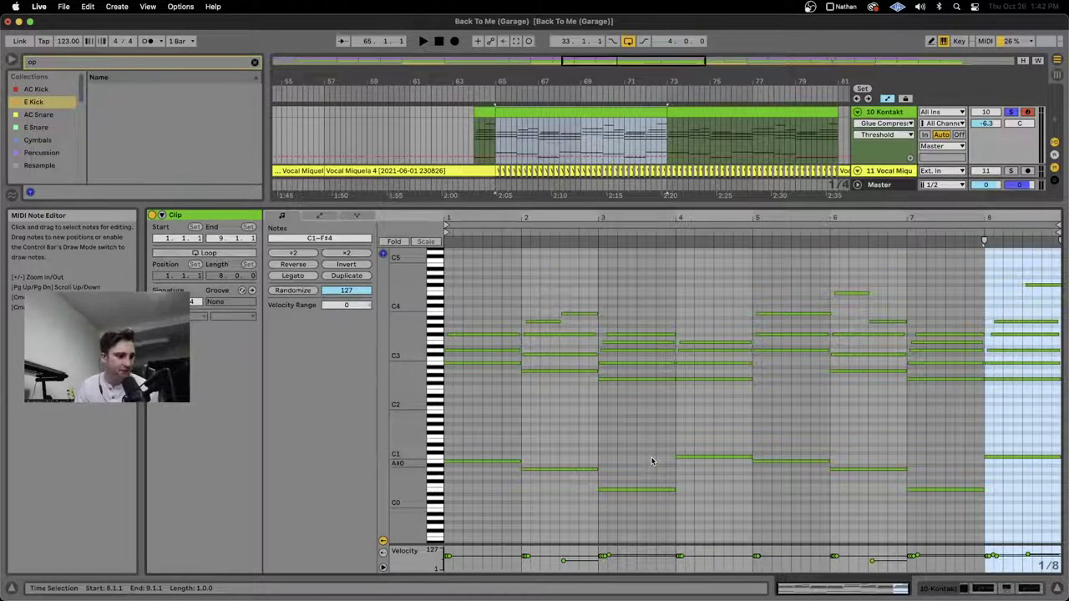
pyautogui.press('Home')
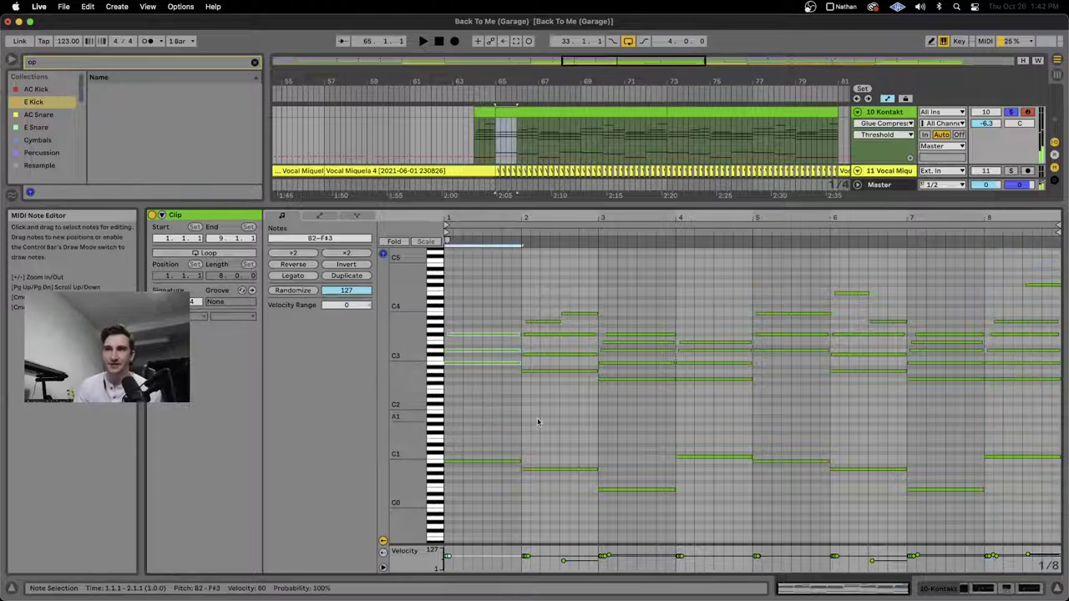
pyautogui.press('Right')
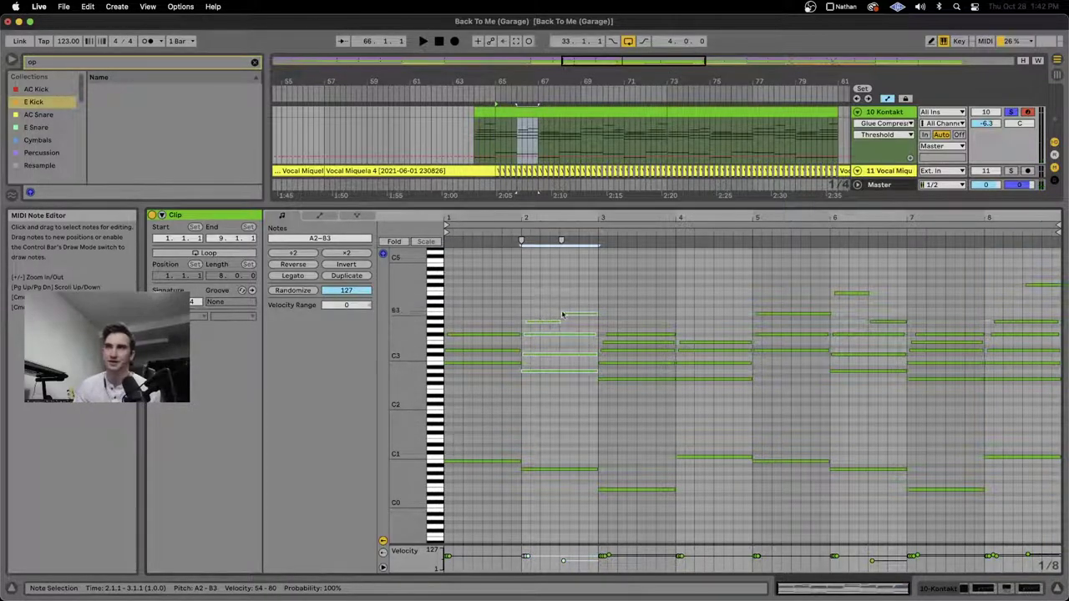
pyautogui.press('Right')
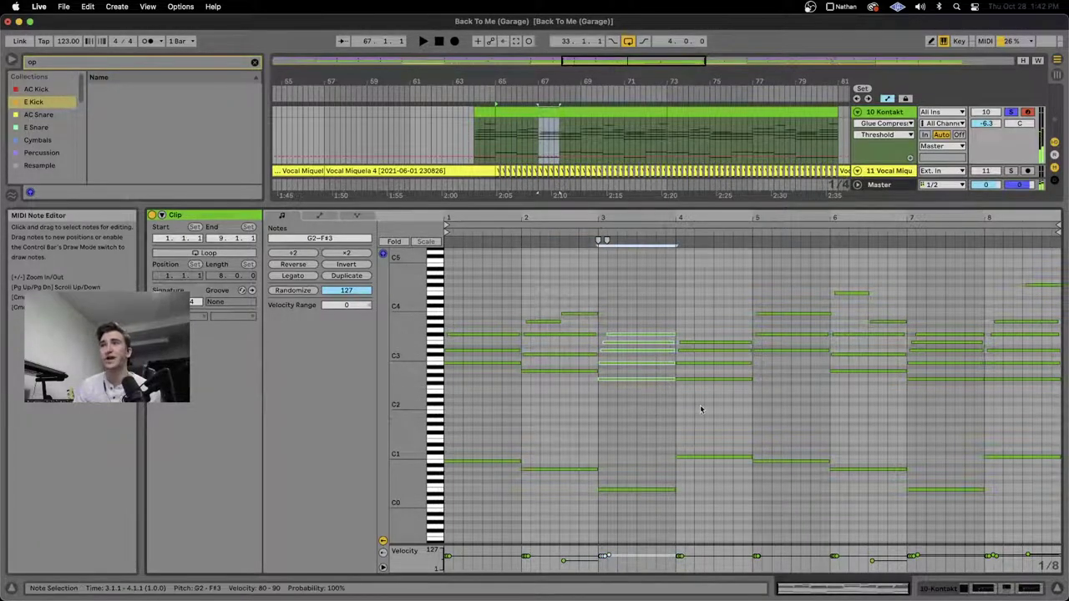
# Step: Compare clip bars 3 and 4 by auditioning their bass notes alone and together with their chords
pyautogui.keyDown('shift'); pyautogui.click(636, 489); pyautogui.keyUp('shift')
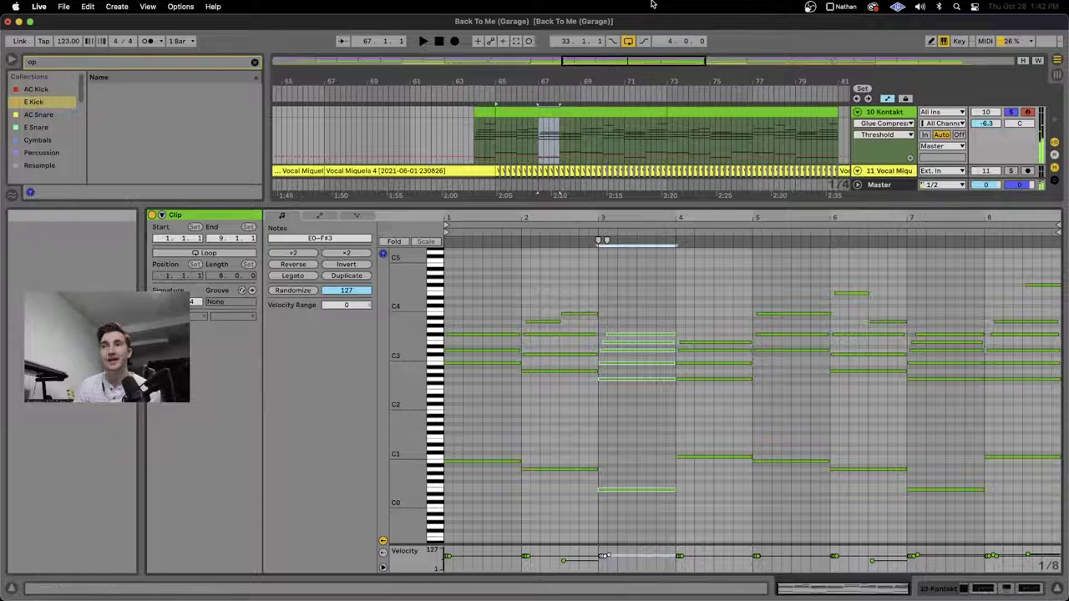
pyautogui.click(653, 490)
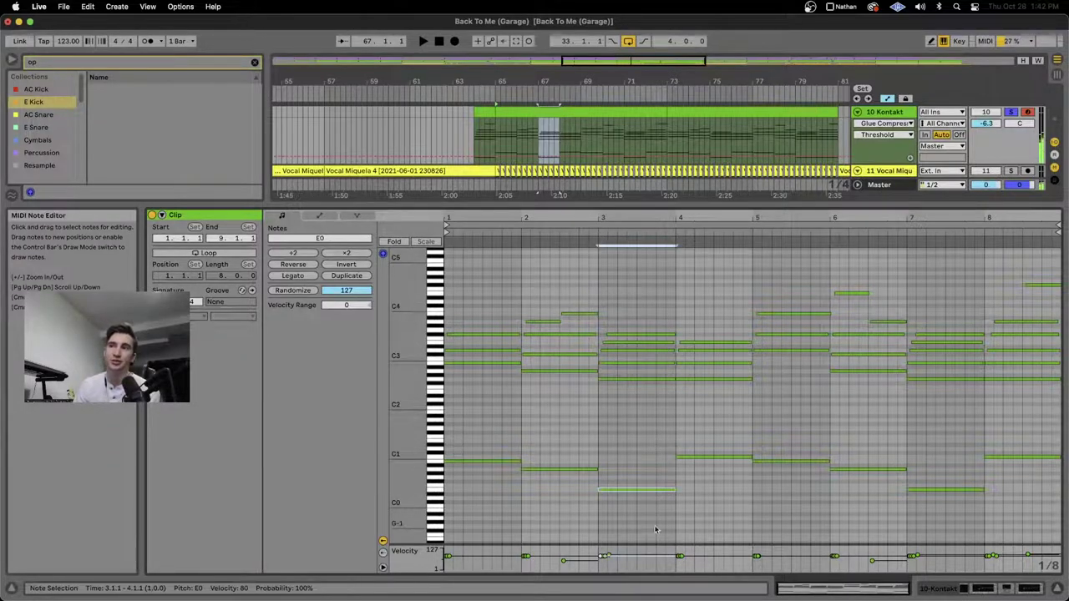
pyautogui.click(700, 456)
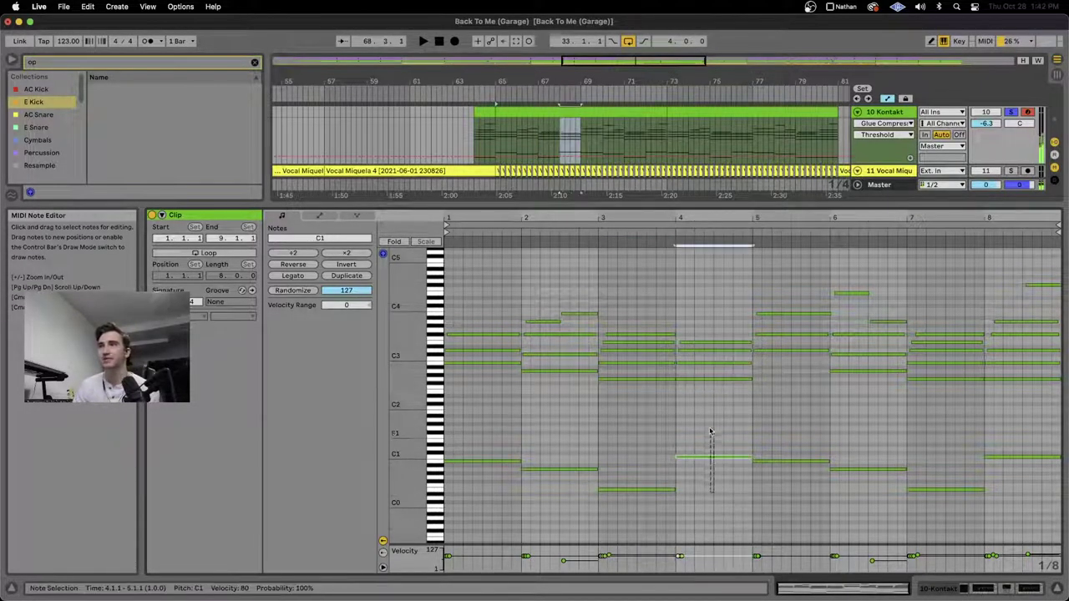
pyautogui.moveTo(712, 484); pyautogui.dragTo(723, 327)
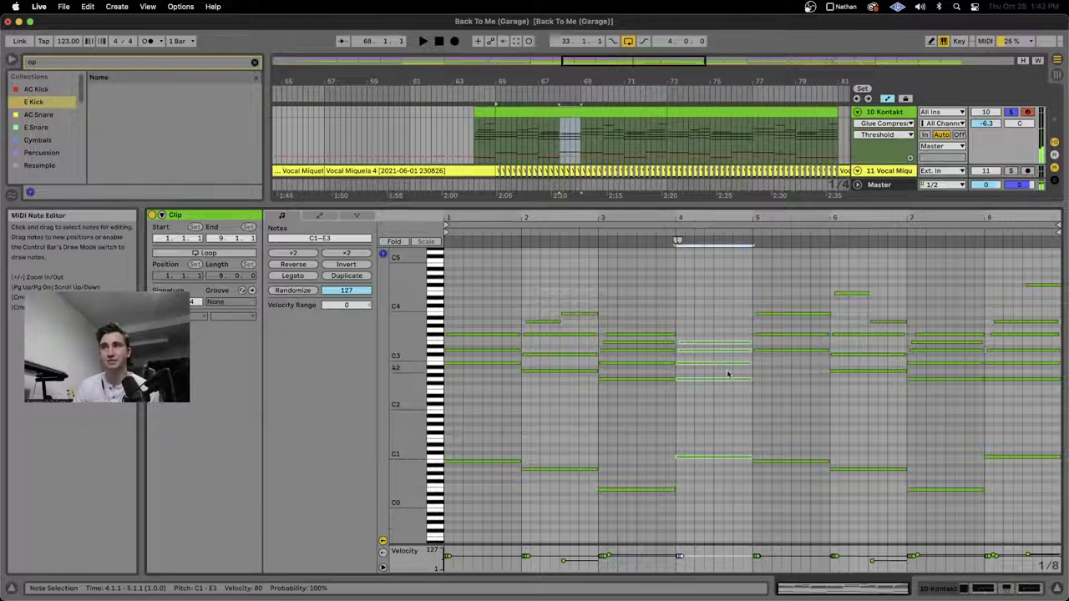
pyautogui.press('space')
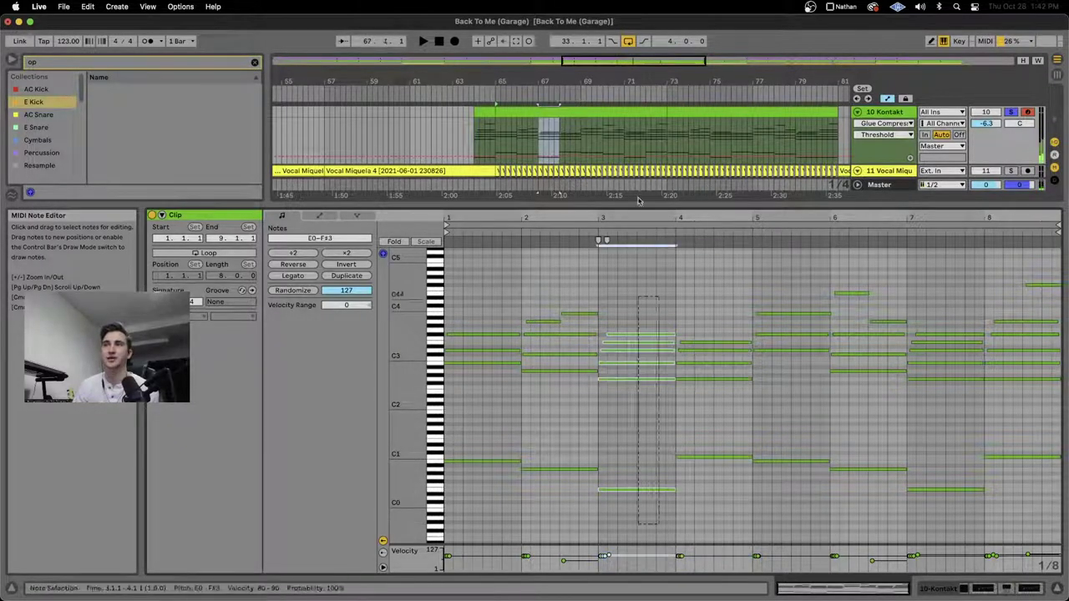
pyautogui.press('space')
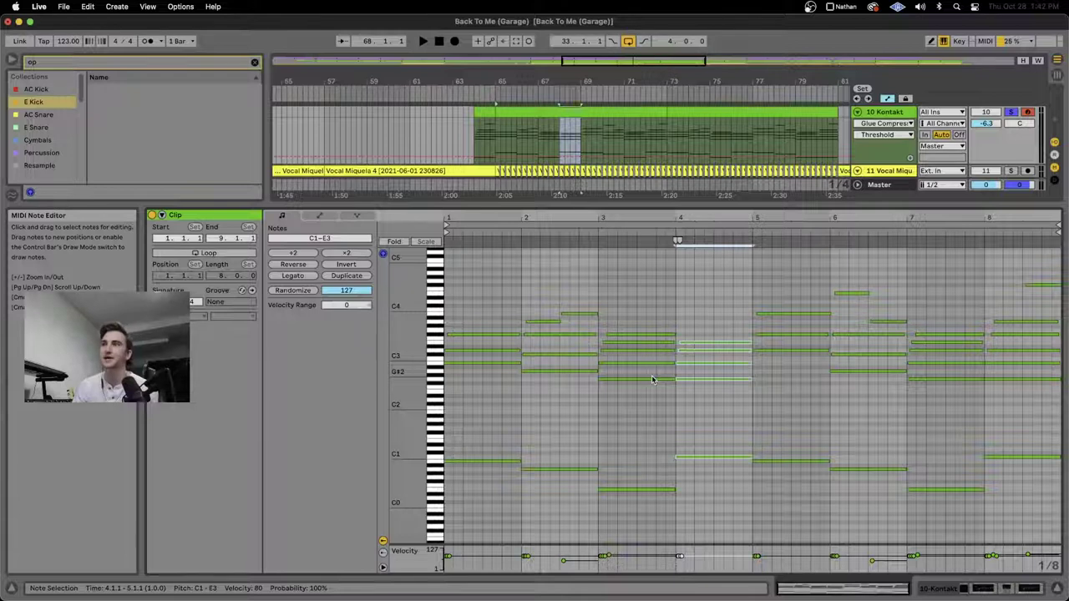
# Step: Audition clip bar 4's upper chord notes separately from its C1 bass note
pyautogui.click(706, 401)
pyautogui.moveTo(705, 399); pyautogui.dragTo(706, 320)
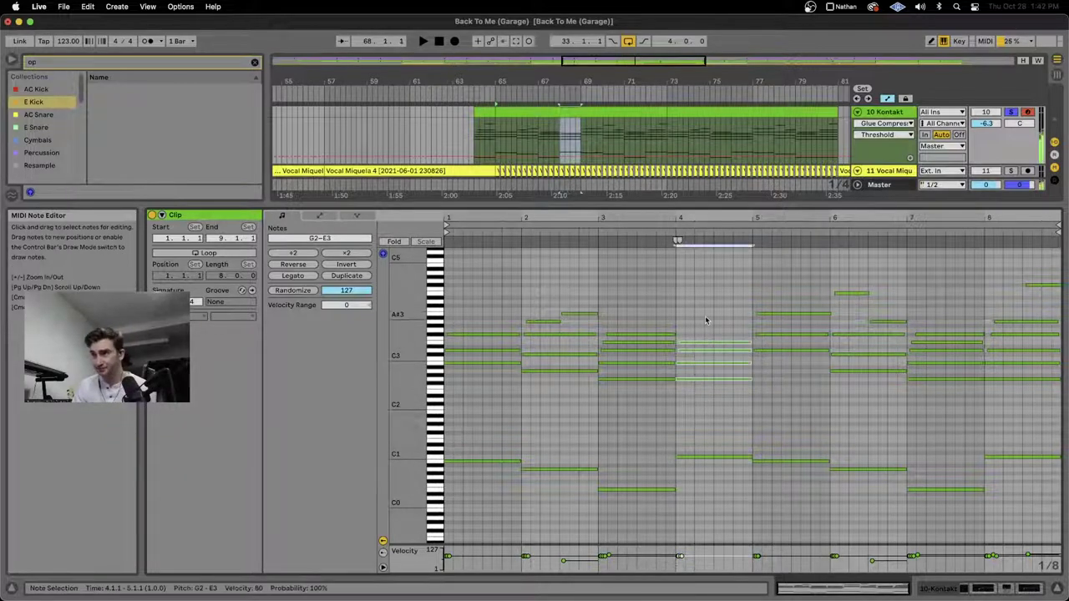
pyautogui.click(717, 456)
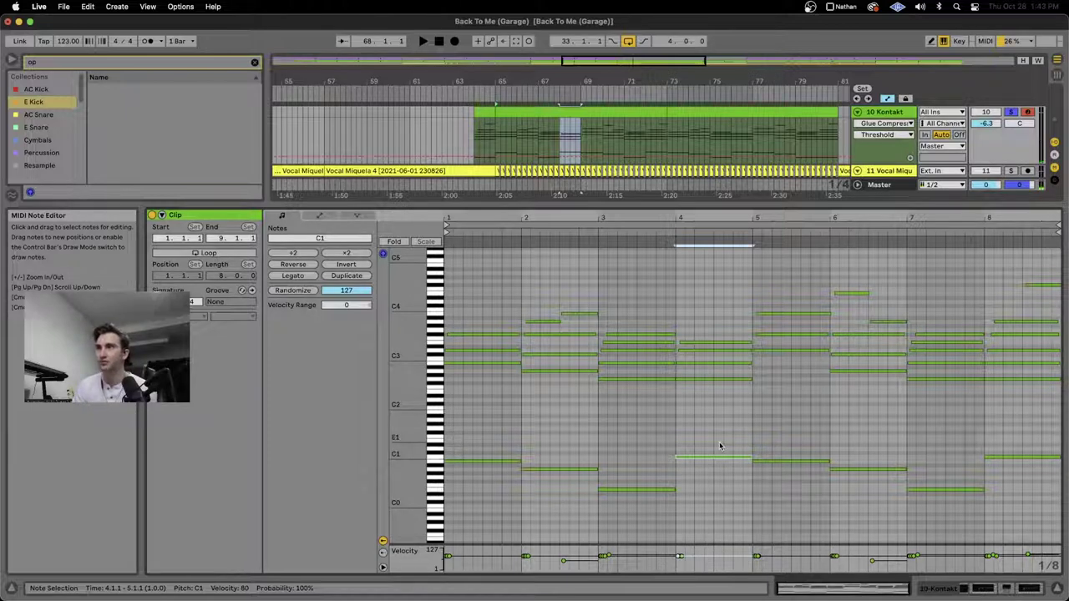
pyautogui.scroll(5, 718, 446)
pyautogui.moveTo(746, 429); pyautogui.dragTo(729, 285)
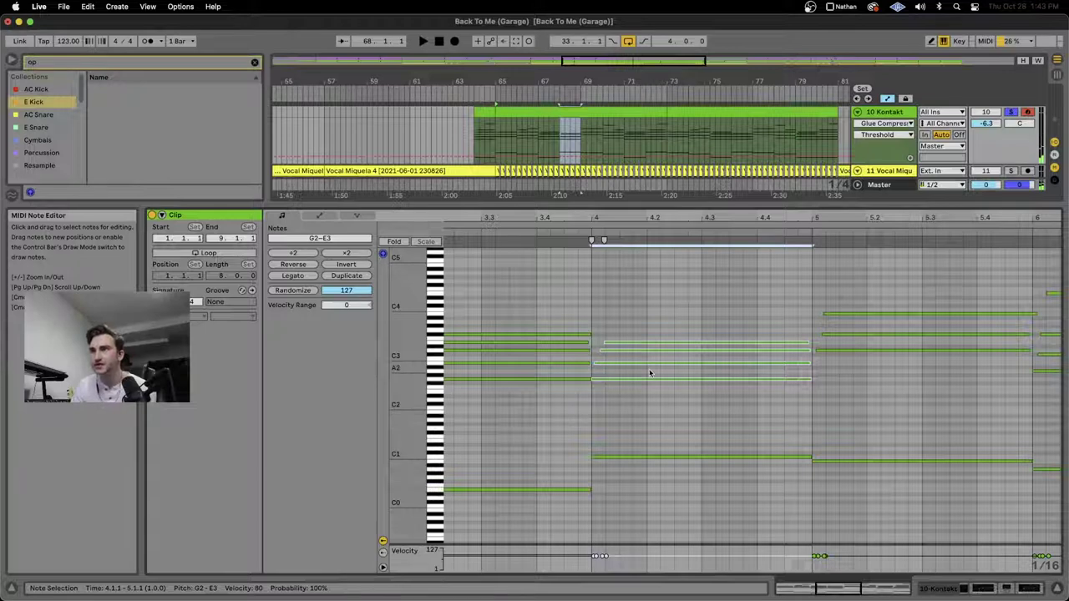
# Step: Examine the staggered note starts in clip bar 4 up close and select its bass and chord notes together
pyautogui.scroll(3, 649, 370)
pyautogui.scroll(-3, 649, 373)
pyautogui.click(618, 457)
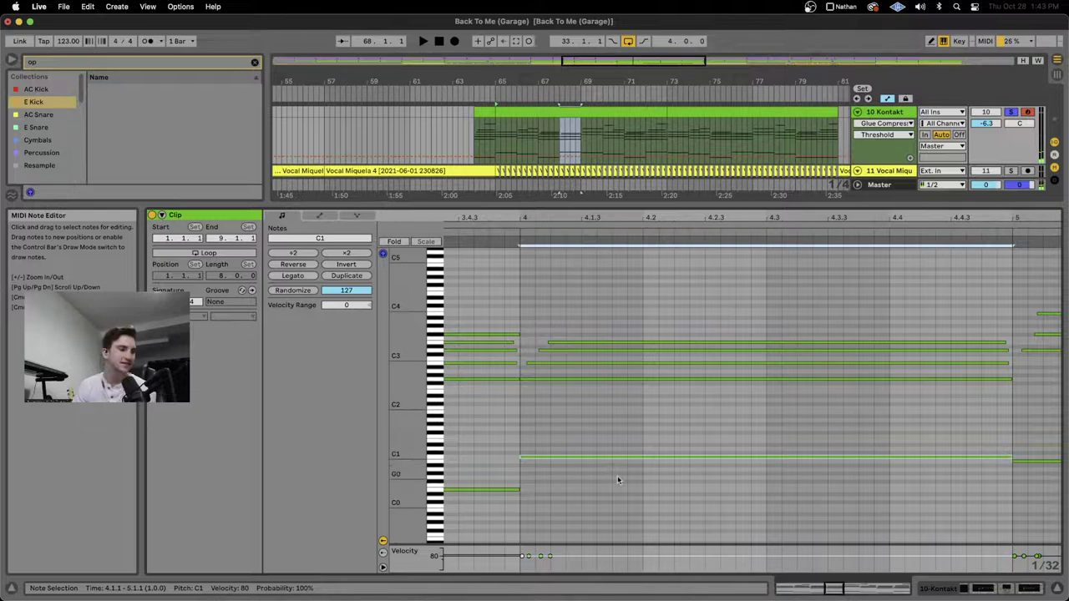
pyautogui.press('super+a')
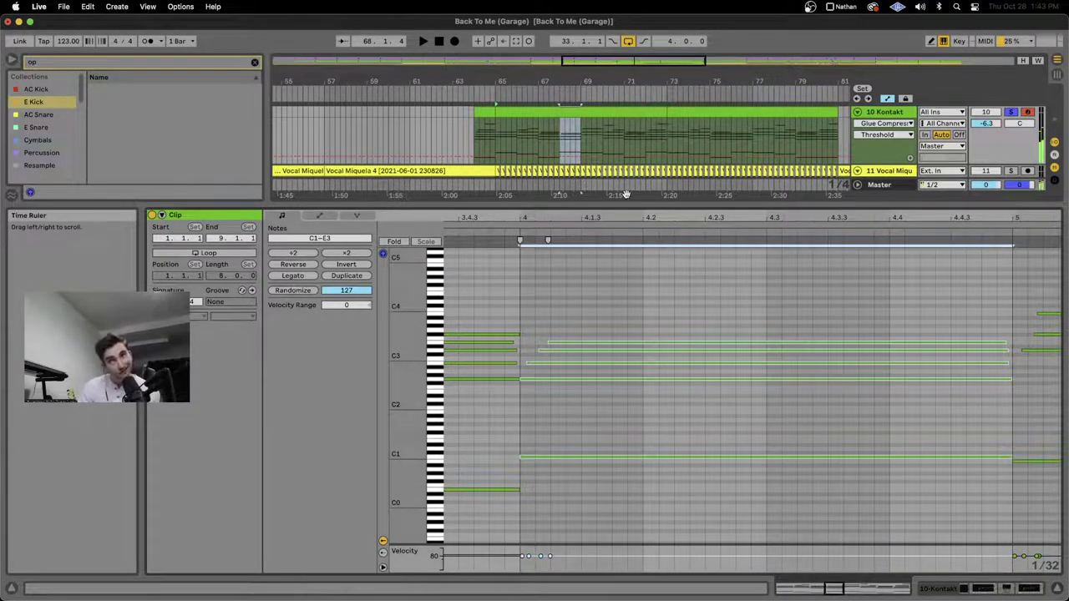
# Step: Audition the full chords of clip bars 1, 4 and 5, plus bar 1's top F#3 note by itself
pyautogui.scroll(-5, 559, 387)
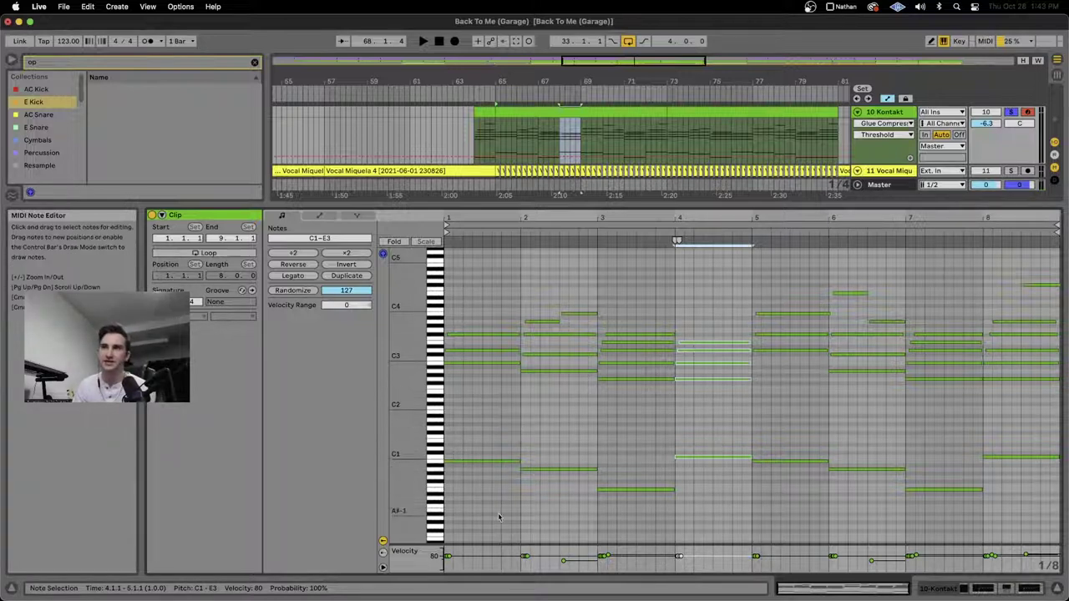
pyautogui.moveTo(489, 520); pyautogui.dragTo(517, 305)
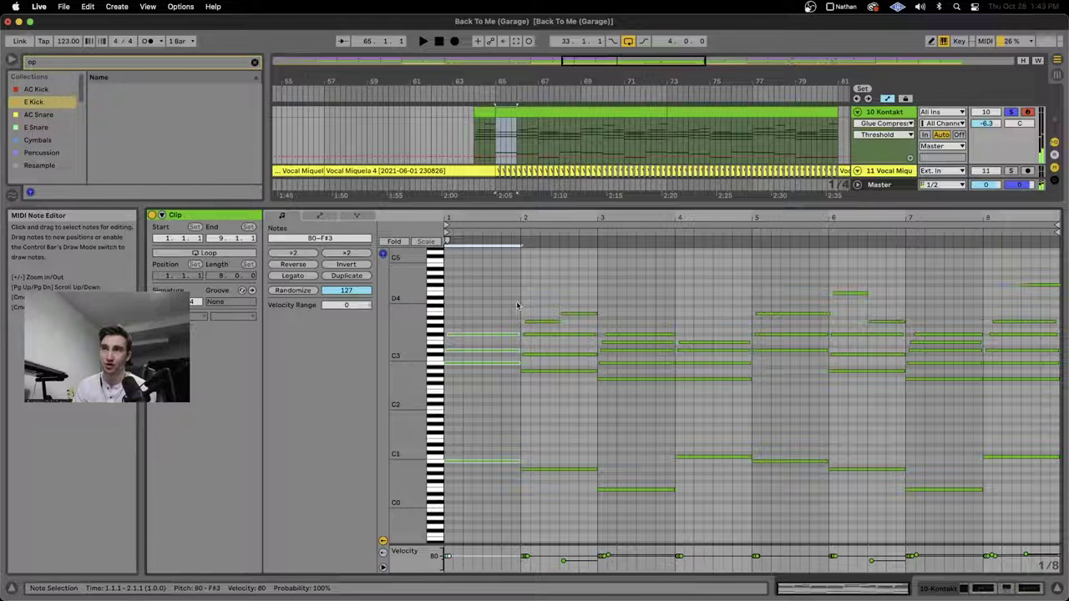
pyautogui.click(473, 334)
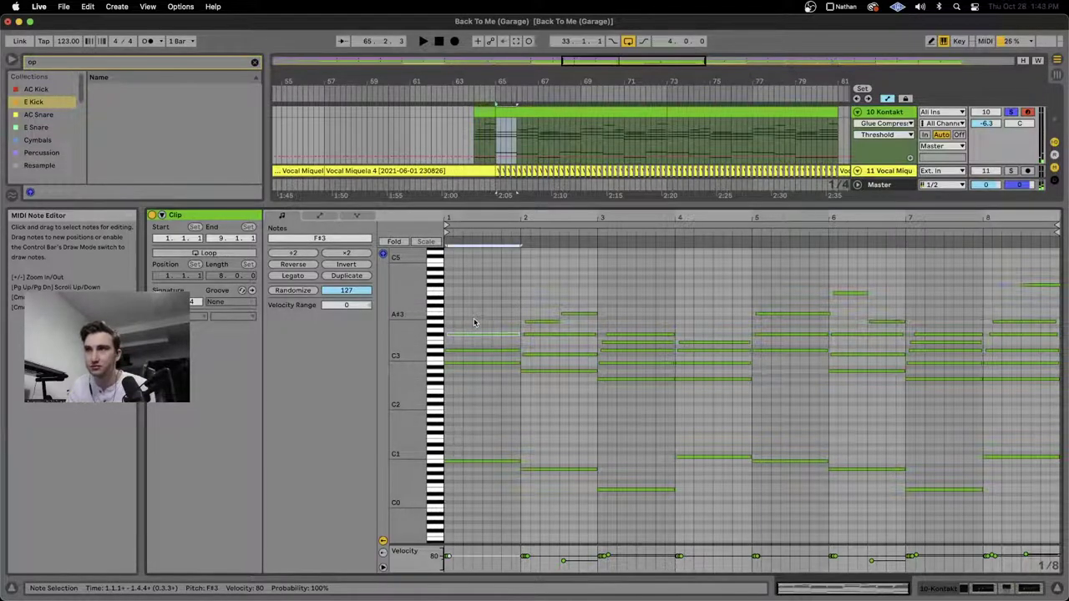
pyautogui.scroll(3, 473, 322)
pyautogui.scroll(-2, 494, 520)
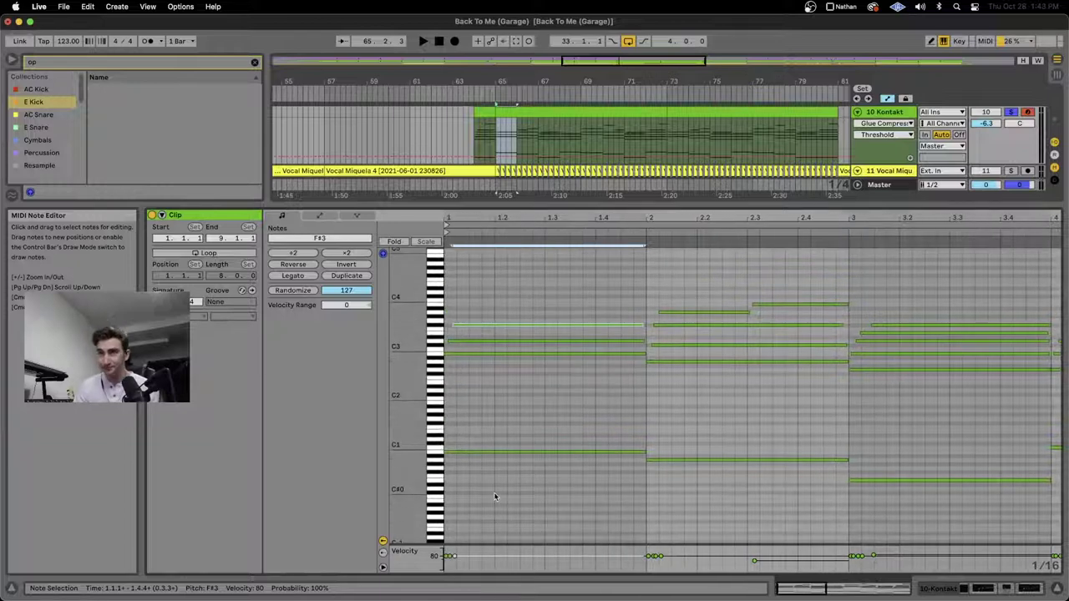
pyautogui.scroll(-2, 496, 496)
pyautogui.click(705, 243)
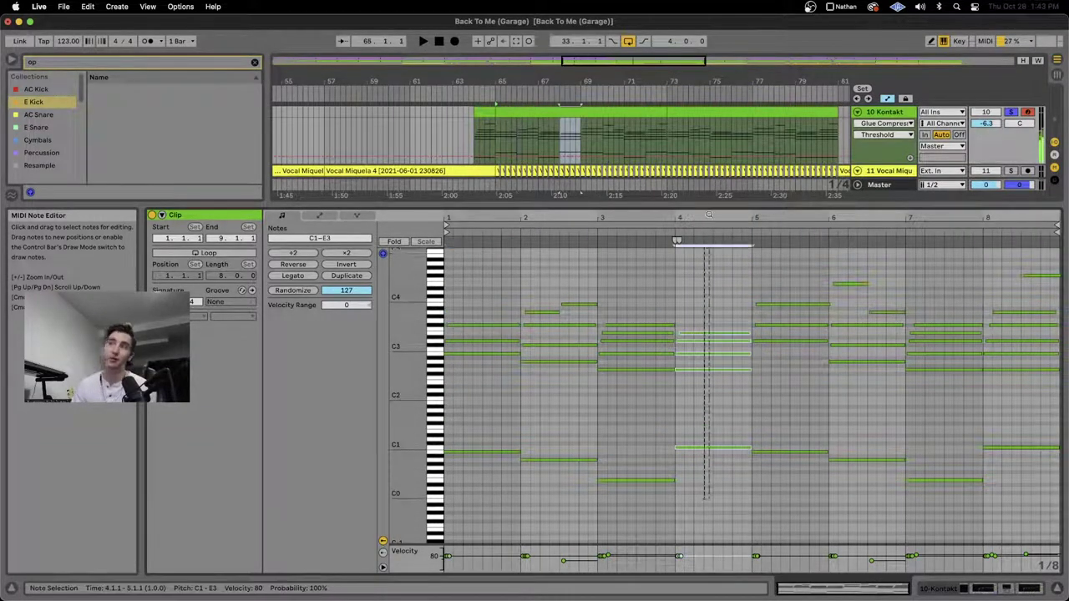
pyautogui.click(778, 243)
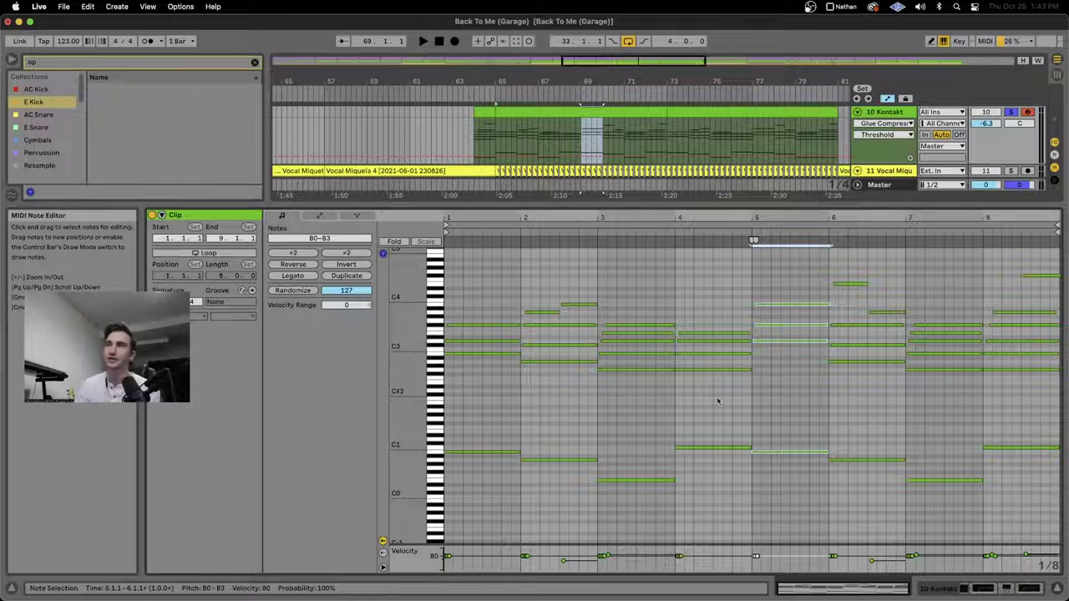
# Step: Try clip bar 4's bass note at E0, compare it with the neighbouring bass notes, and return it to C1
pyautogui.moveTo(679, 449); pyautogui.dragTo(685, 484)
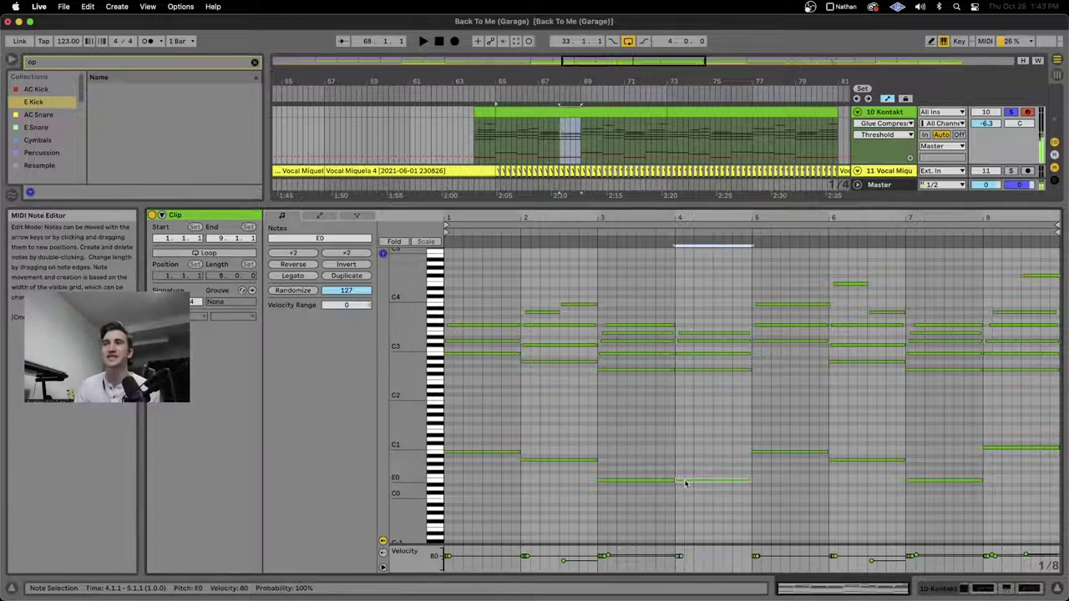
pyautogui.click(479, 428)
pyautogui.press('Right')
pyautogui.press('Right')
pyautogui.press('Right')
pyautogui.press('Right')
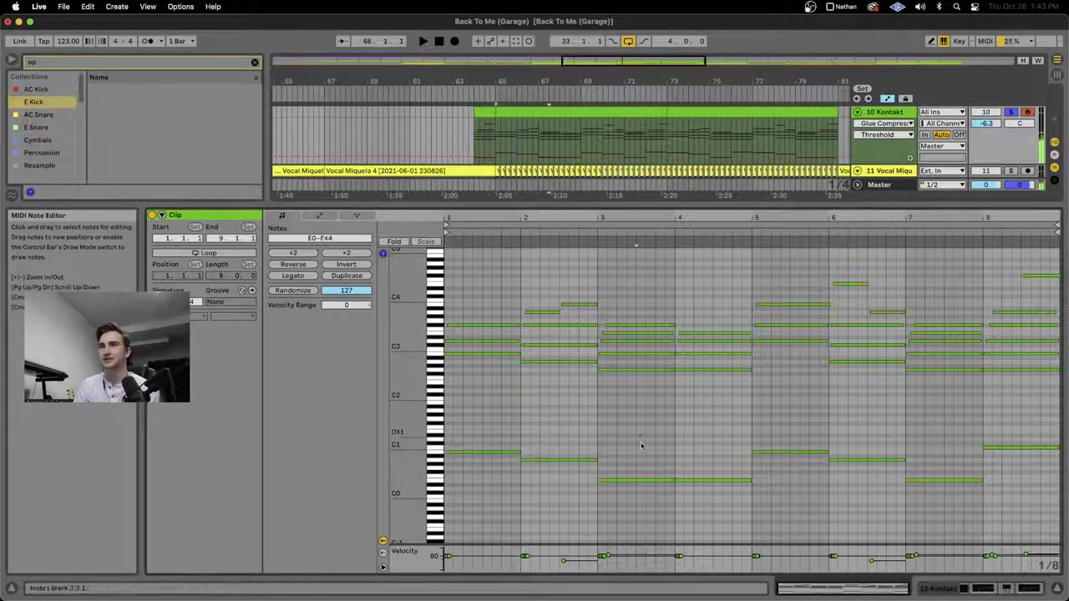
pyautogui.click(780, 451)
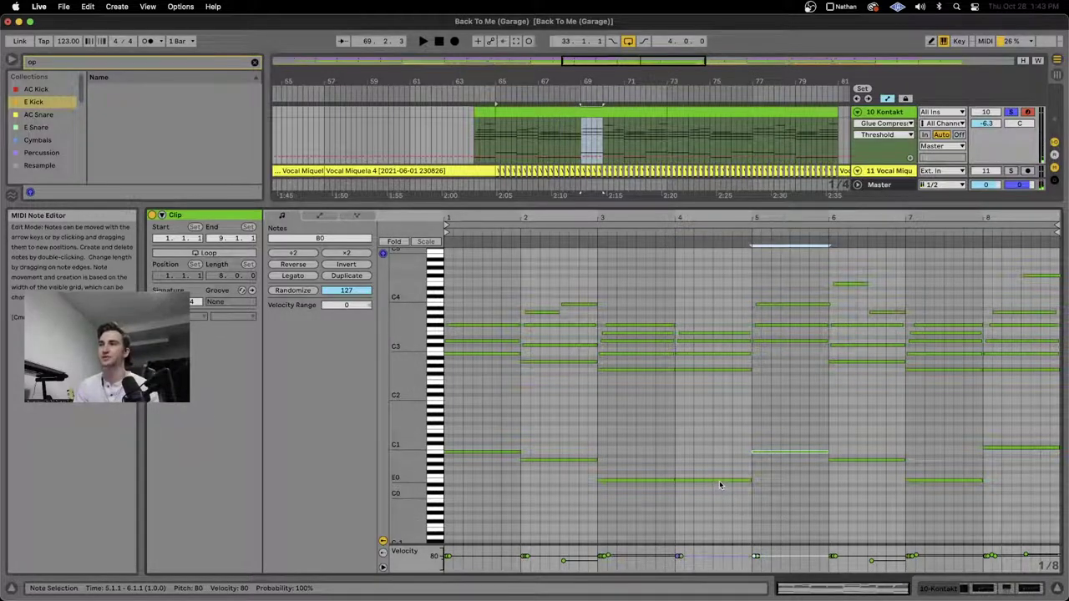
pyautogui.moveTo(721, 483); pyautogui.dragTo(723, 451)
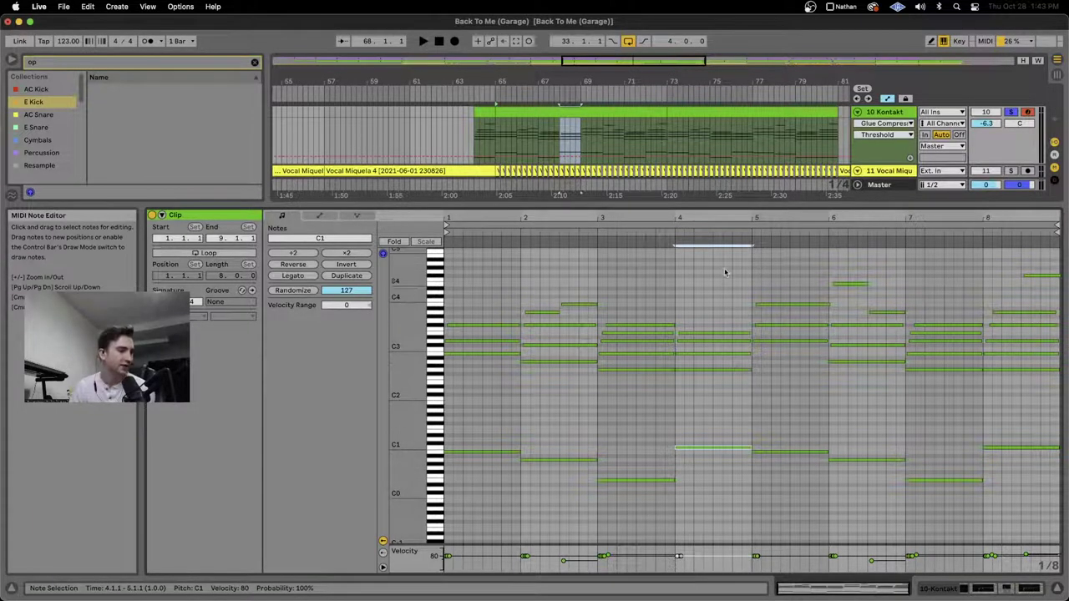
# Step: Shrink the note editor and zoom the arrangement out to show the Operator, Kontakt and vocal tracks
pyautogui.moveTo(744, 205); pyautogui.dragTo(744, 355)
pyautogui.scroll(-5, 720, 222)
pyautogui.scroll(2, 720, 222)
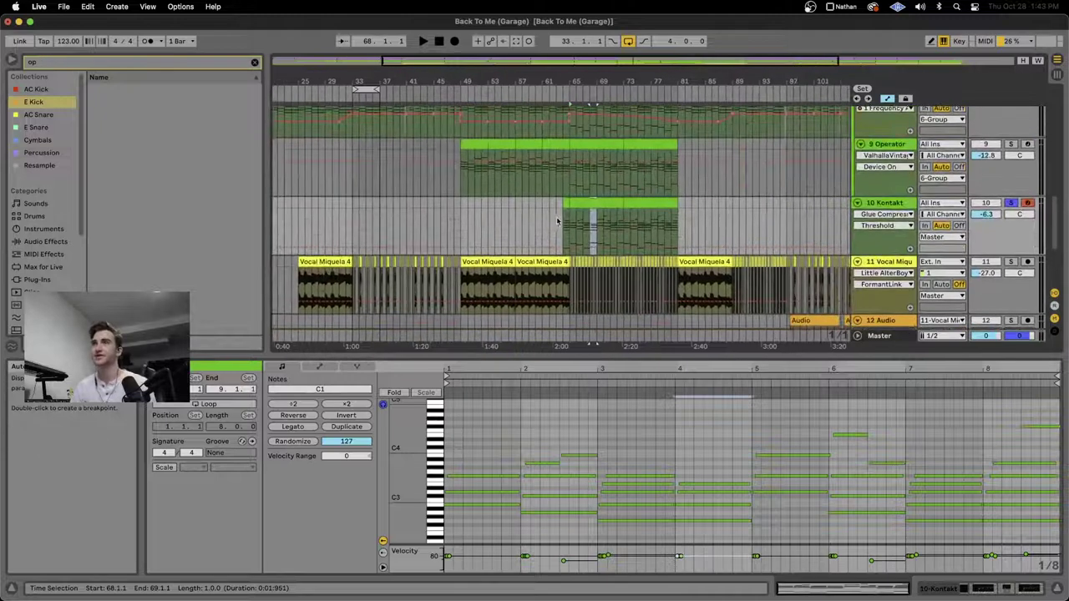
# Step: Play the arrangement from bar 57 with the vocal track muted to hear the layered Operator and Kontakt section
pyautogui.scroll(2, 710, 200)
pyautogui.hscroll(1, 710, 200)
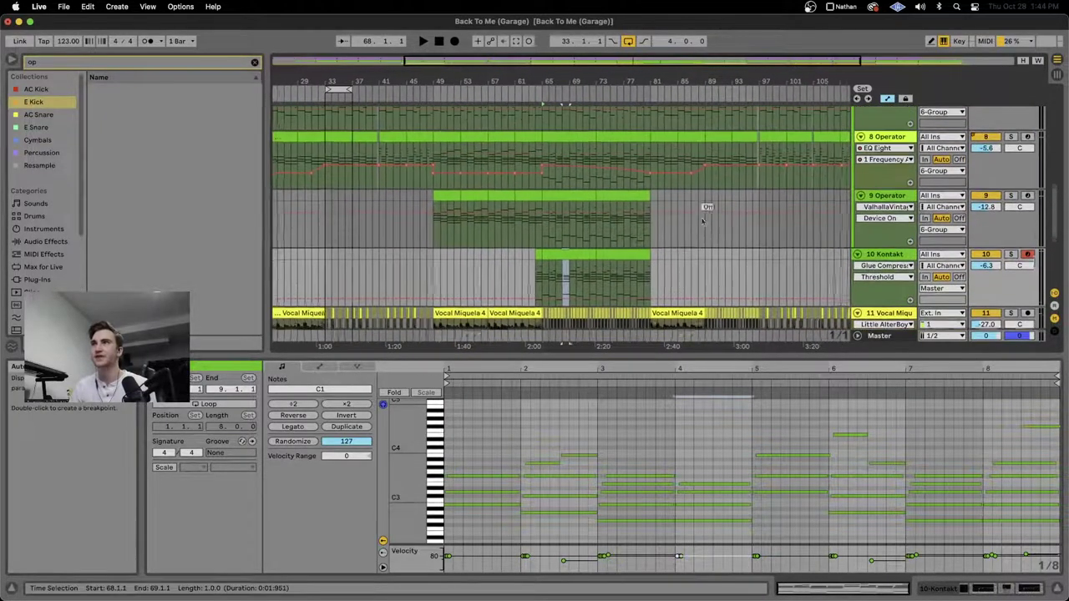
pyautogui.click(501, 211)
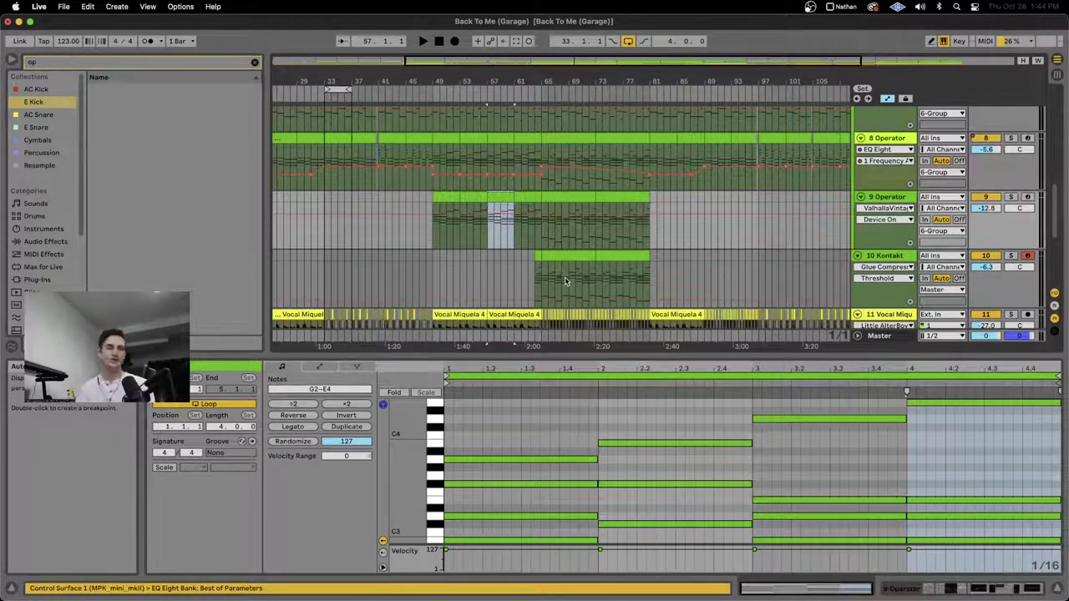
pyautogui.press('space')
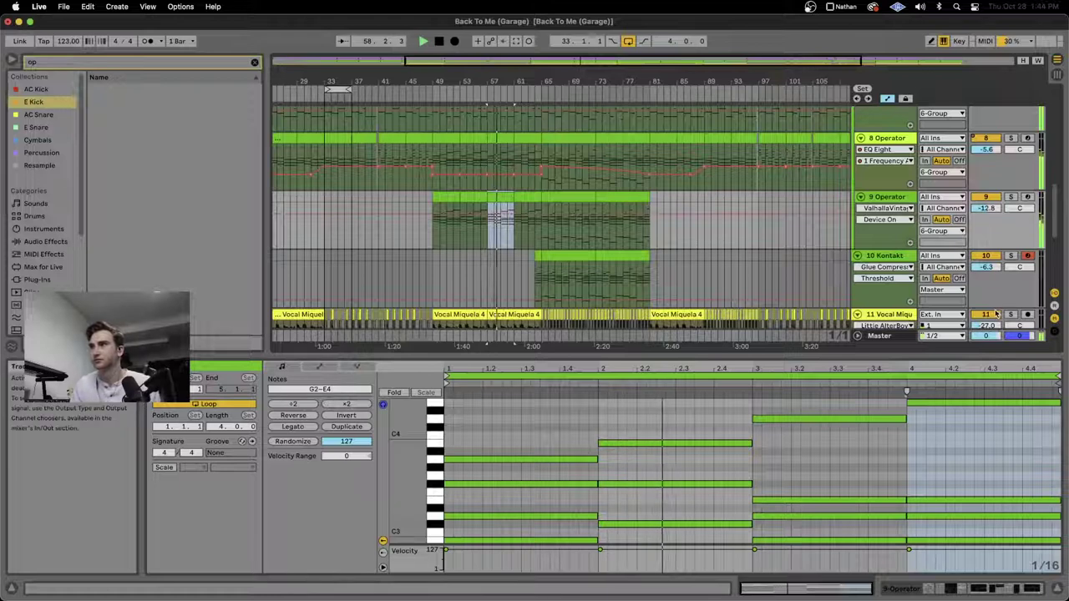
pyautogui.scroll(-5, 887, 298)
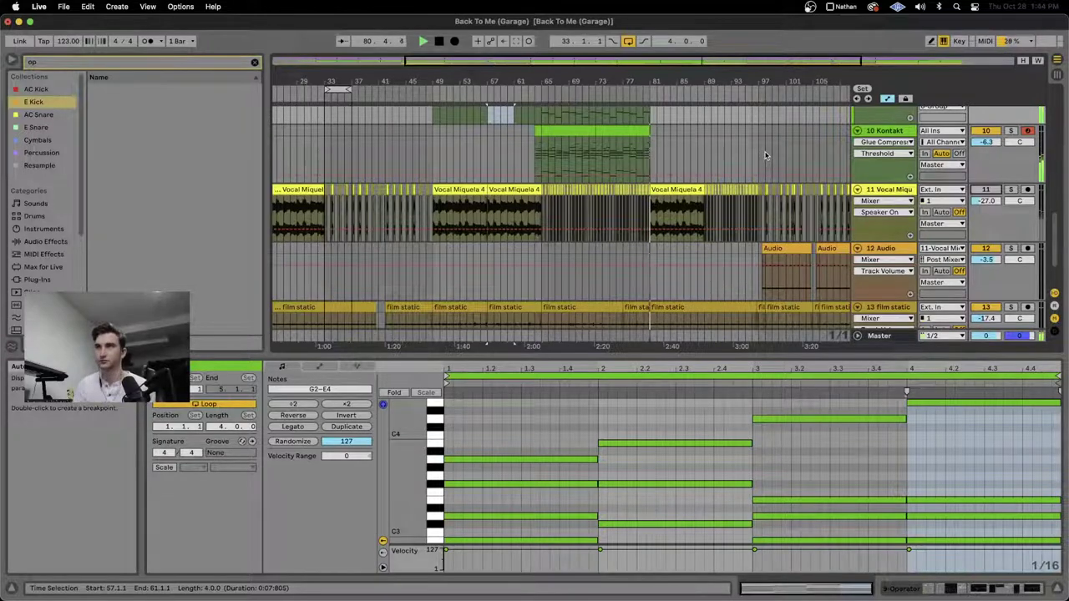
pyautogui.scroll(2, 764, 154)
pyautogui.scroll(3, 764, 155)
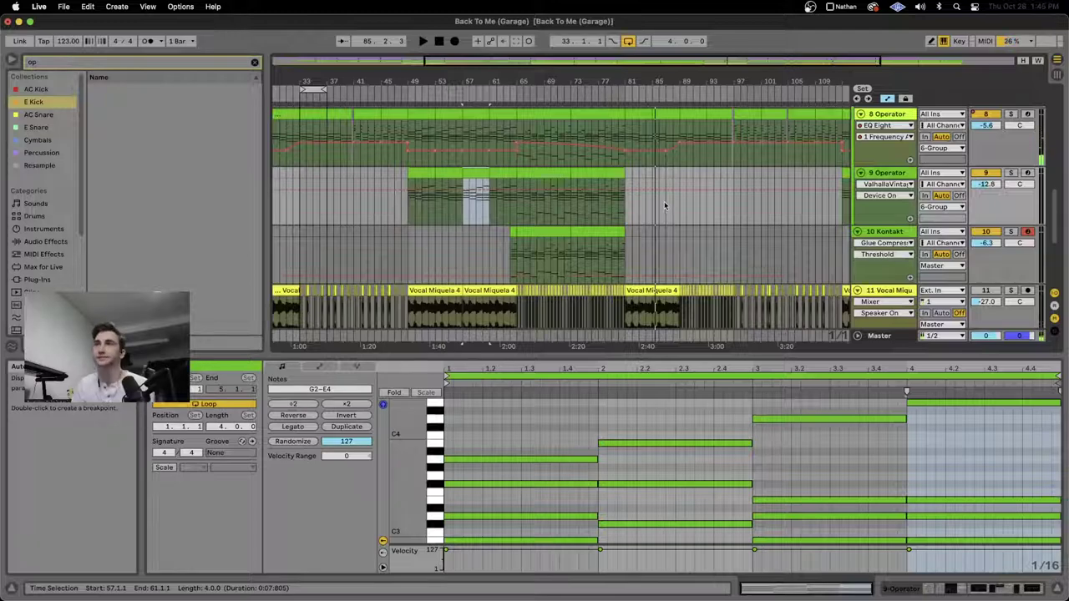
# Step: Open the second Operator track's clip at bar 65 in an enlarged note editor and select clip bar 8's chord notes above the bass
pyautogui.click(481, 174)
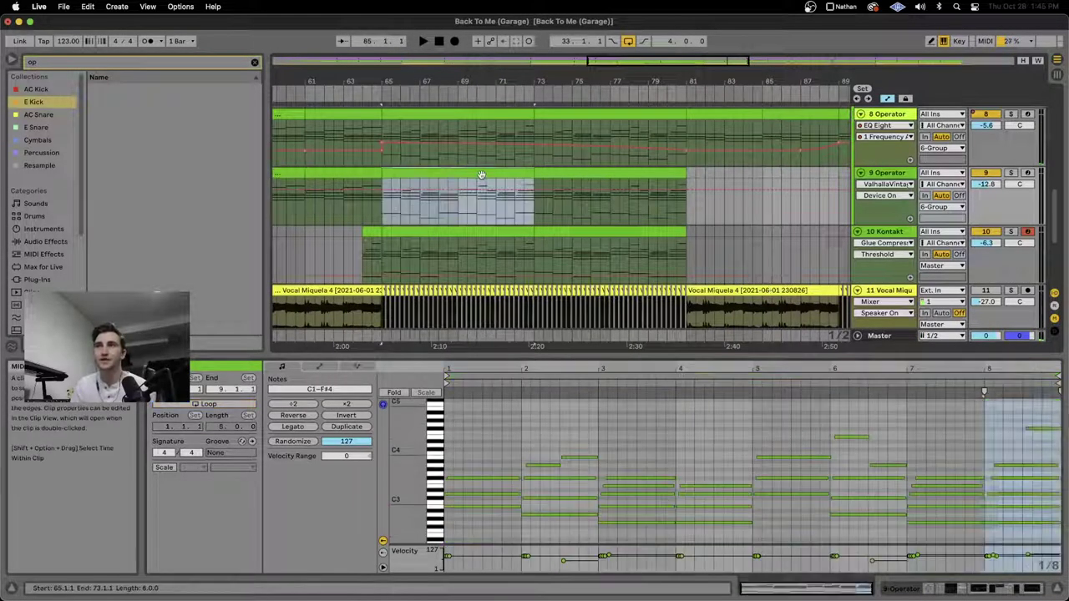
pyautogui.press('super+alt+e')
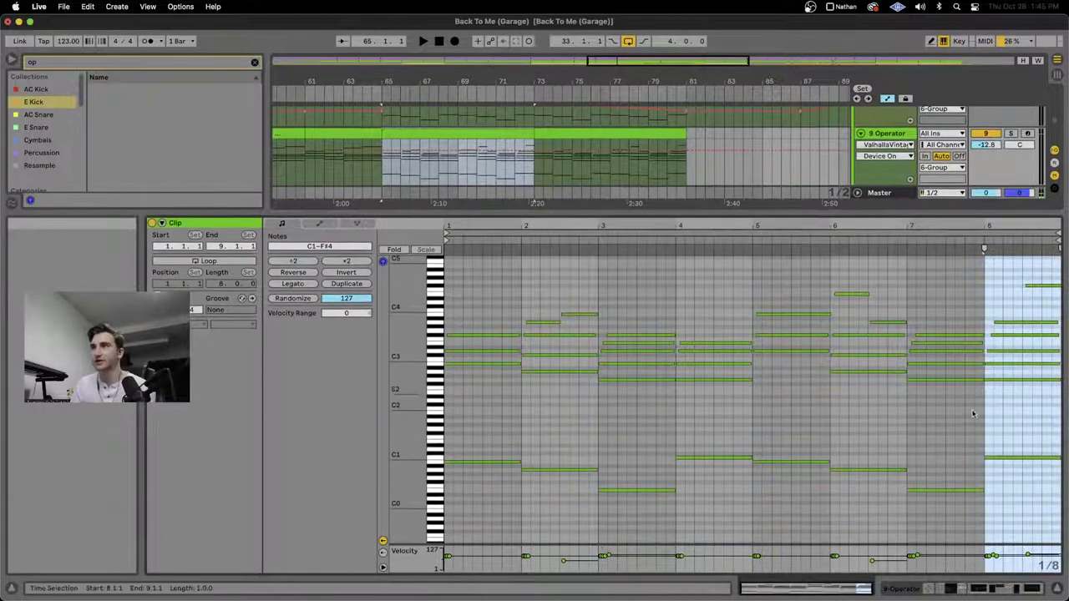
pyautogui.click(1025, 281)
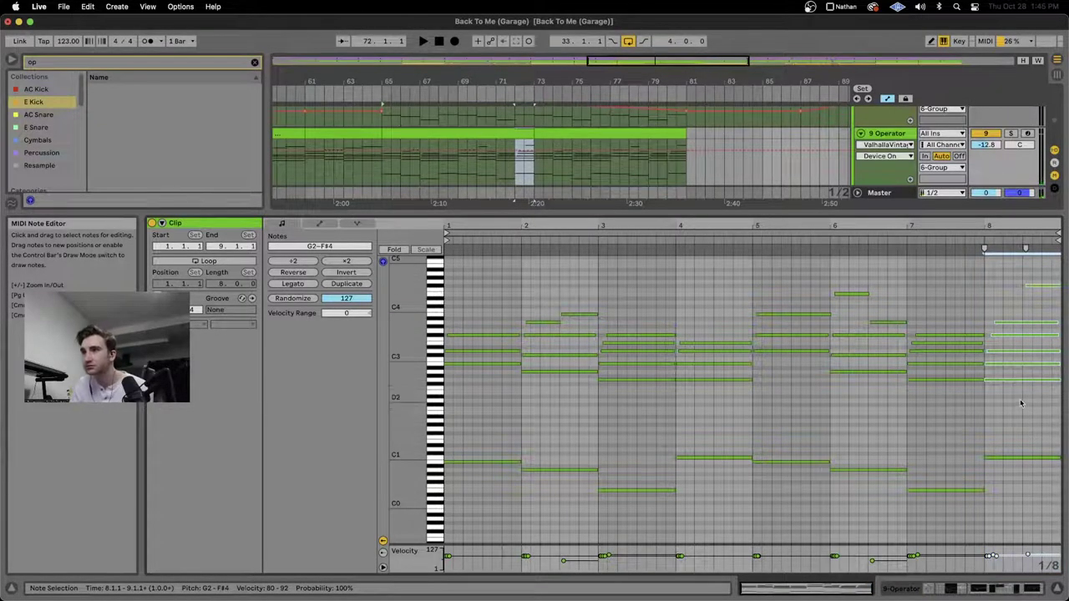
pyautogui.keyDown('super'); pyautogui.click(1011, 285); pyautogui.keyUp('super')
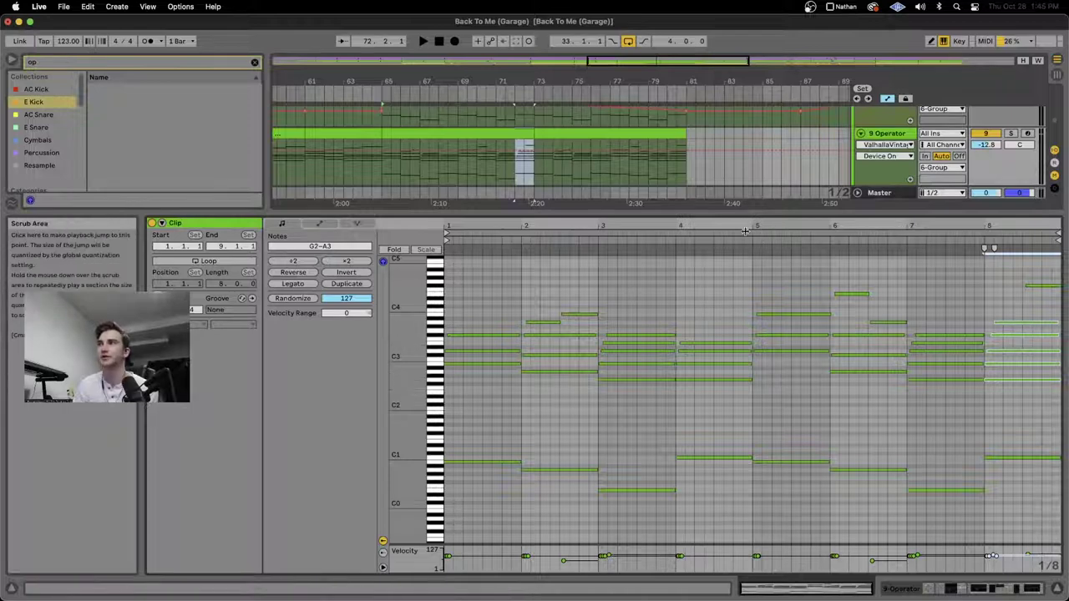
# Step: Shrink the note editor, zoom the arrangement out and show the device chain of the 9 Operator track
pyautogui.moveTo(629, 215); pyautogui.dragTo(629, 434)
pyautogui.press('-')
pyautogui.press('-')
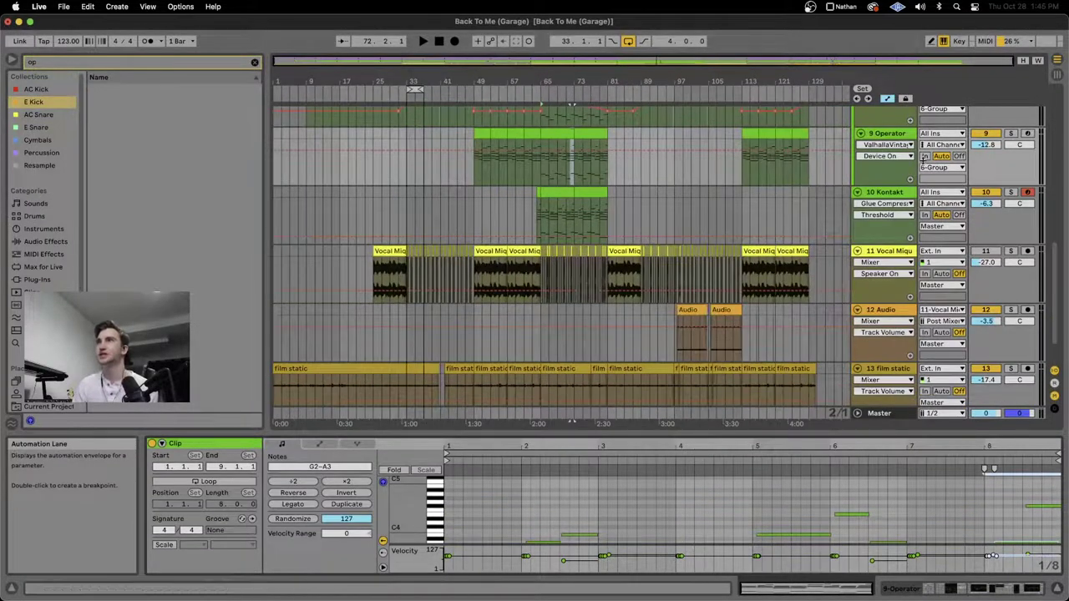
pyautogui.hotkey('shift', 'Tab')
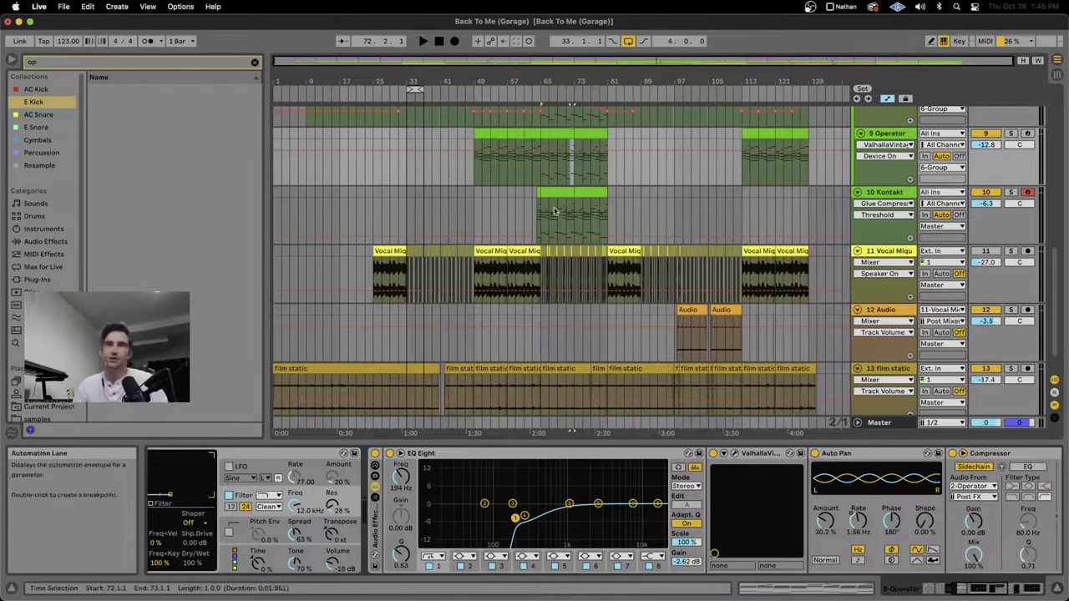
# Step: Highlight the 9 Operator track's section from bar 65, then the Kontakt section from bar 61 to 81 with its devices shown
pyautogui.click(581, 169)
pyautogui.moveTo(532, 163); pyautogui.dragTo(615, 167)
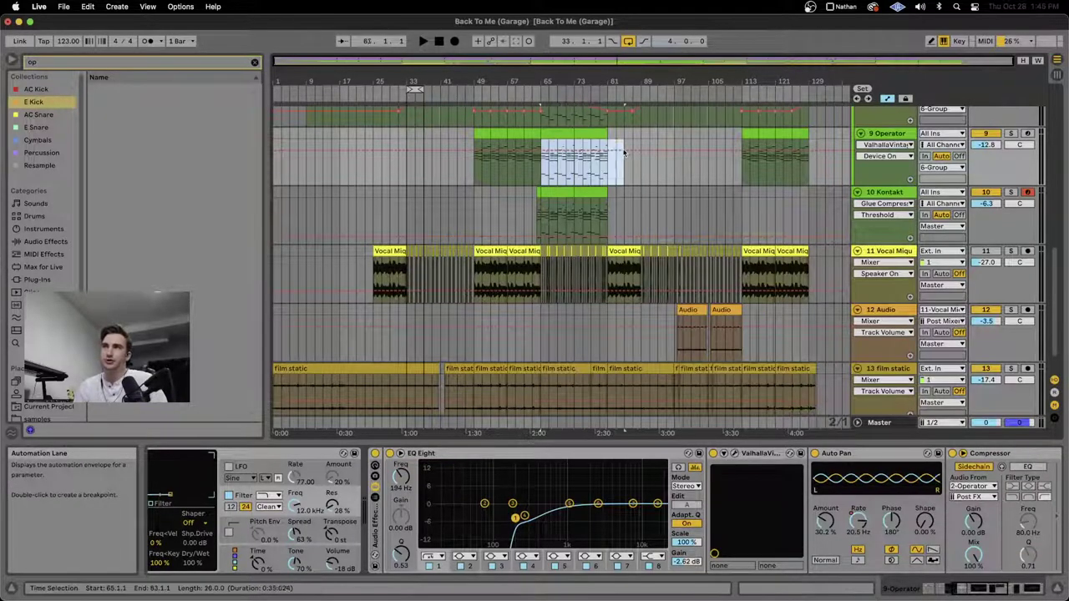
pyautogui.click(888, 193)
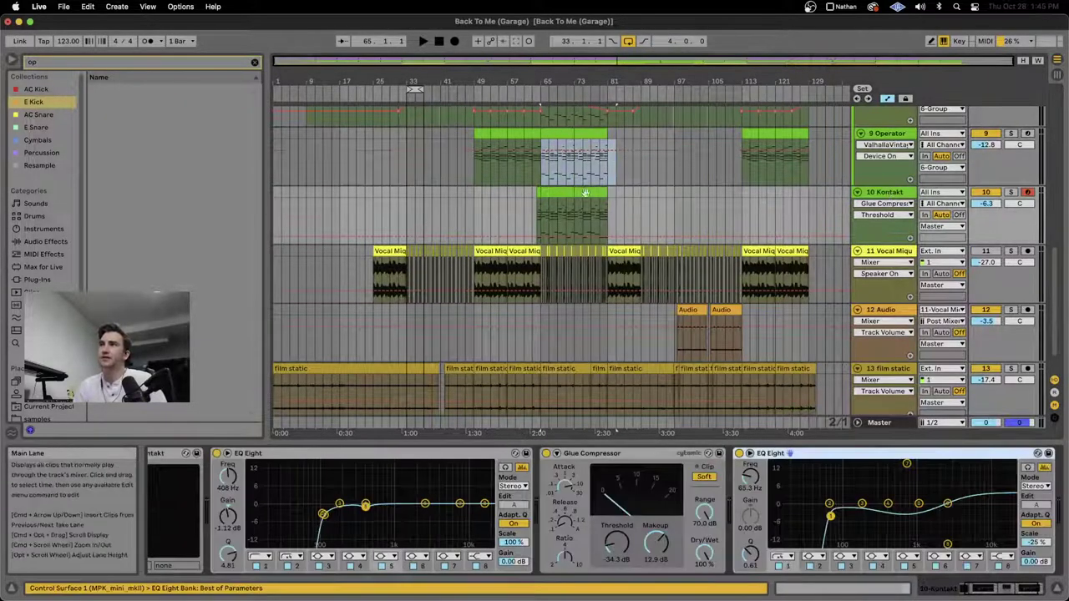
pyautogui.moveTo(528, 194); pyautogui.dragTo(612, 198)
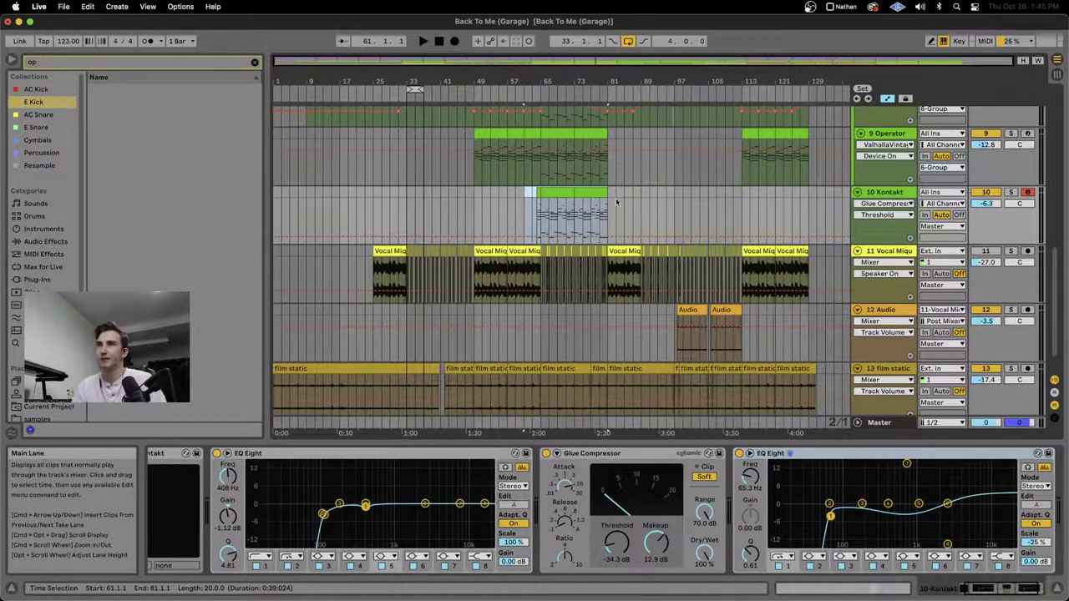
pyautogui.click(609, 196)
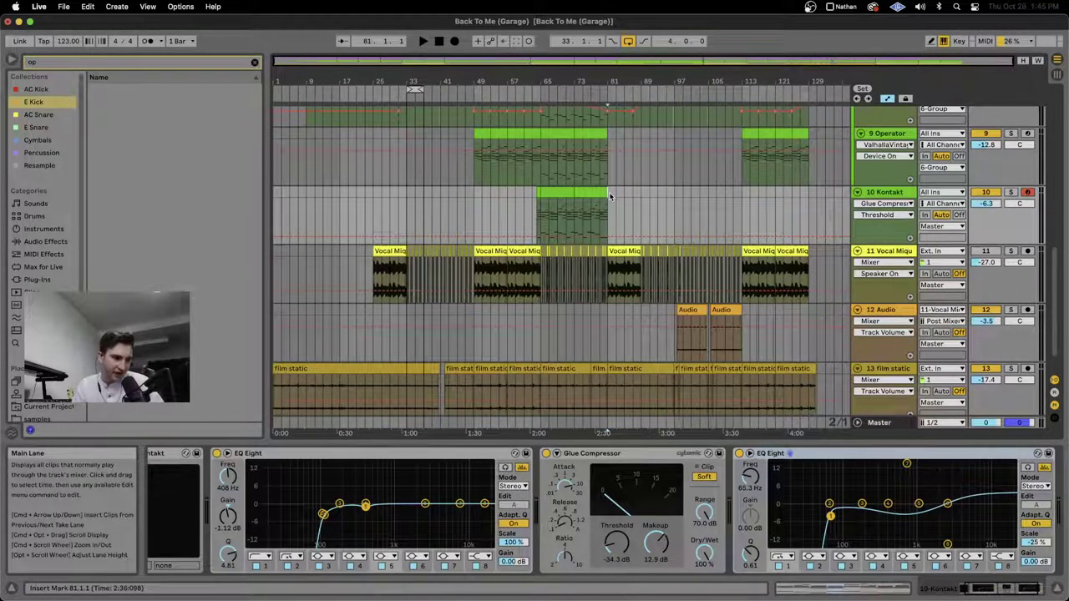
# Step: Unmute the Vocal Miquela track and set its volume to -22.5 dB
pyautogui.scroll(2, 609, 196)
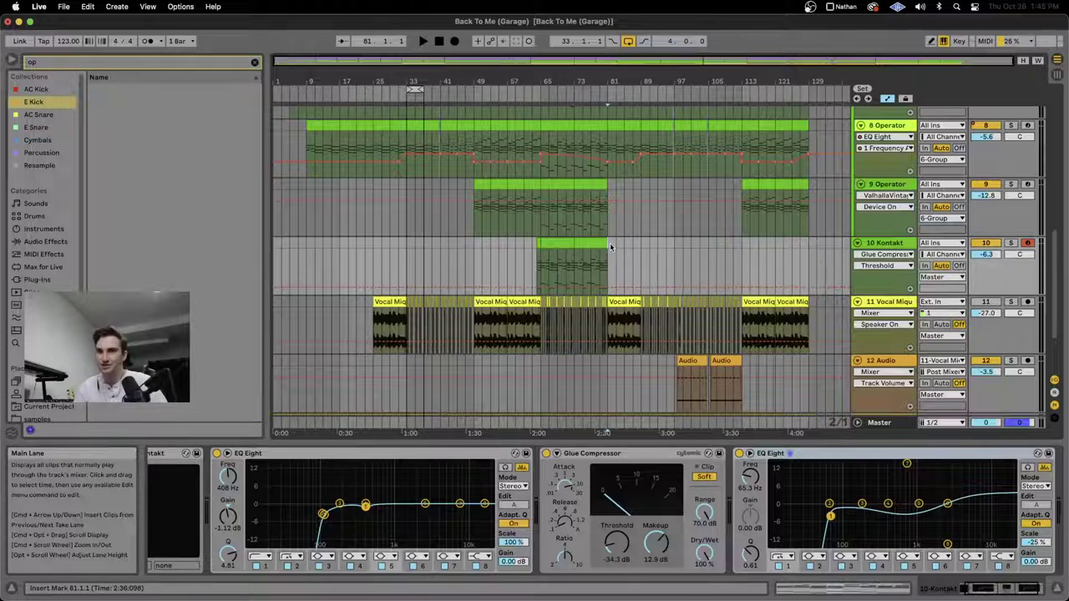
pyautogui.scroll(-1, 602, 251)
pyautogui.scroll(-1, 601, 250)
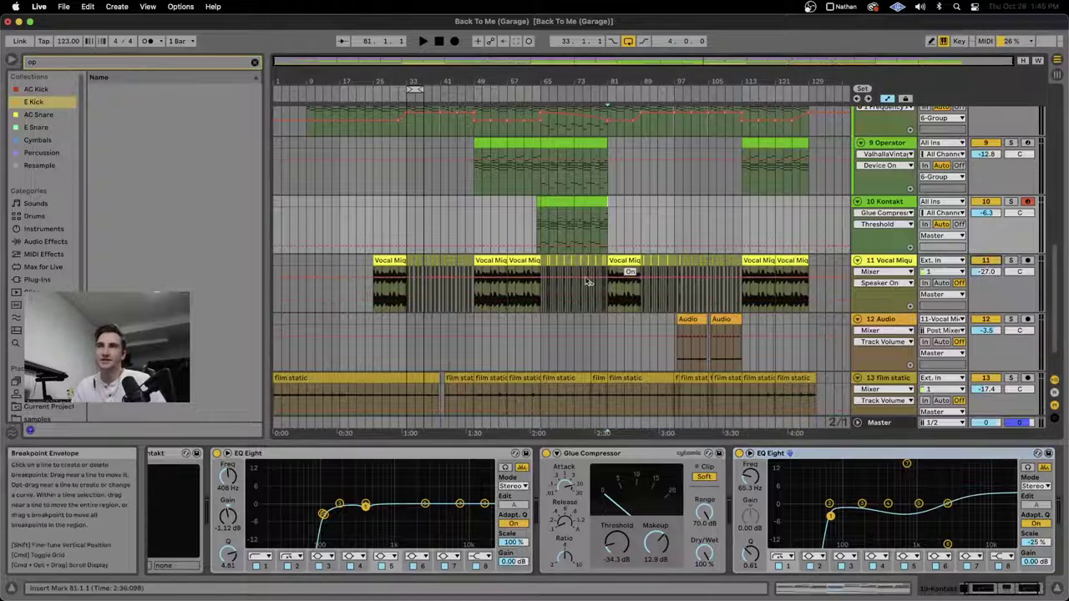
pyautogui.click(985, 272)
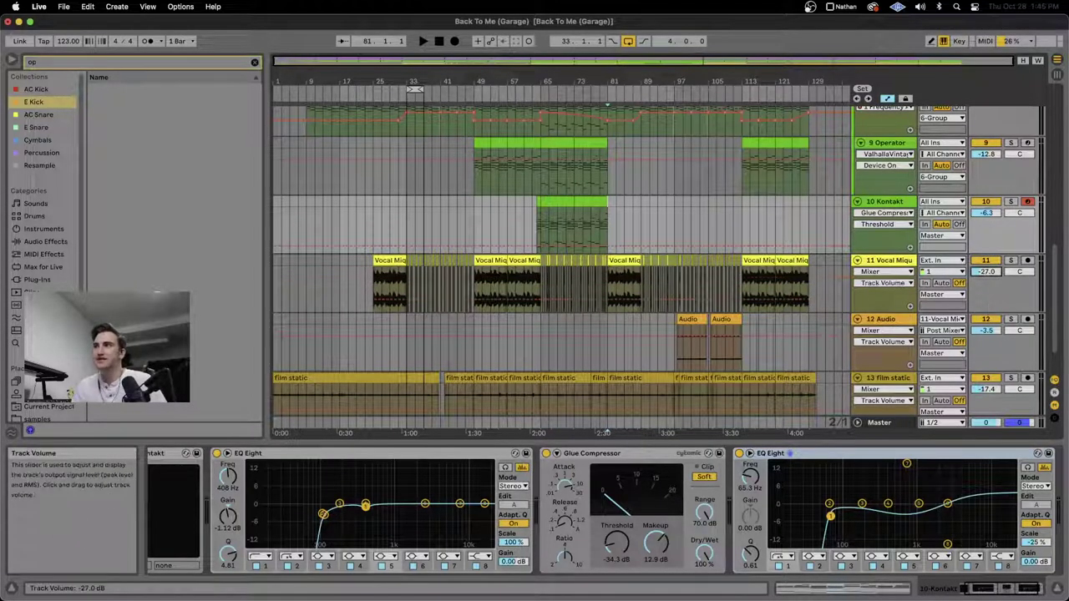
pyautogui.moveTo(985, 272); pyautogui.dragTo(985, 257)
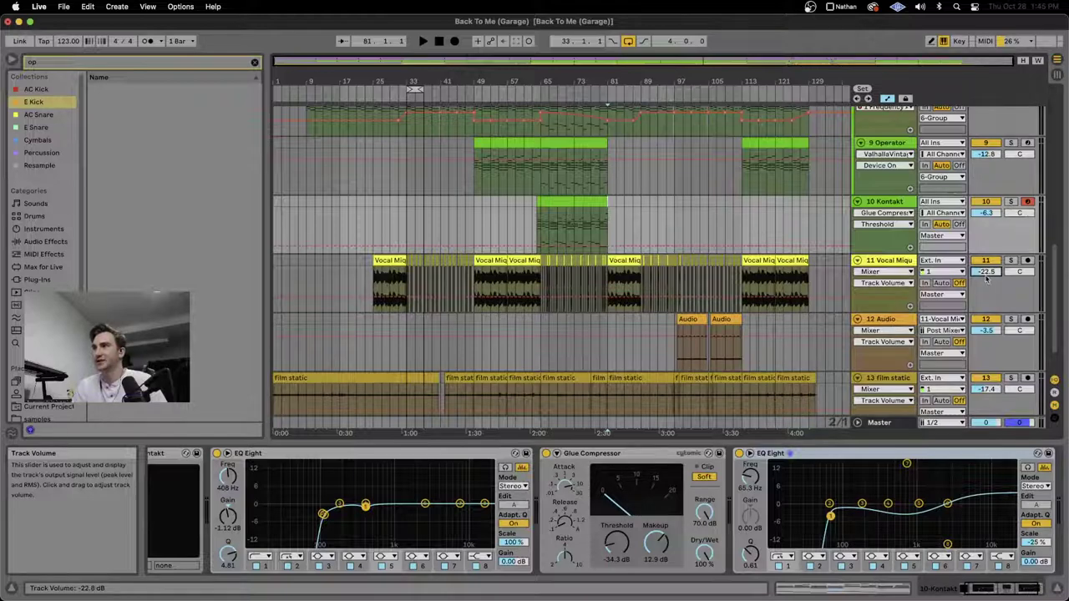
# Step: Play the first vocal clip from bar 25 and solo the Vocal Miquela track
pyautogui.click(374, 264)
pyautogui.press('z')
pyautogui.press('space')
pyautogui.press('space')
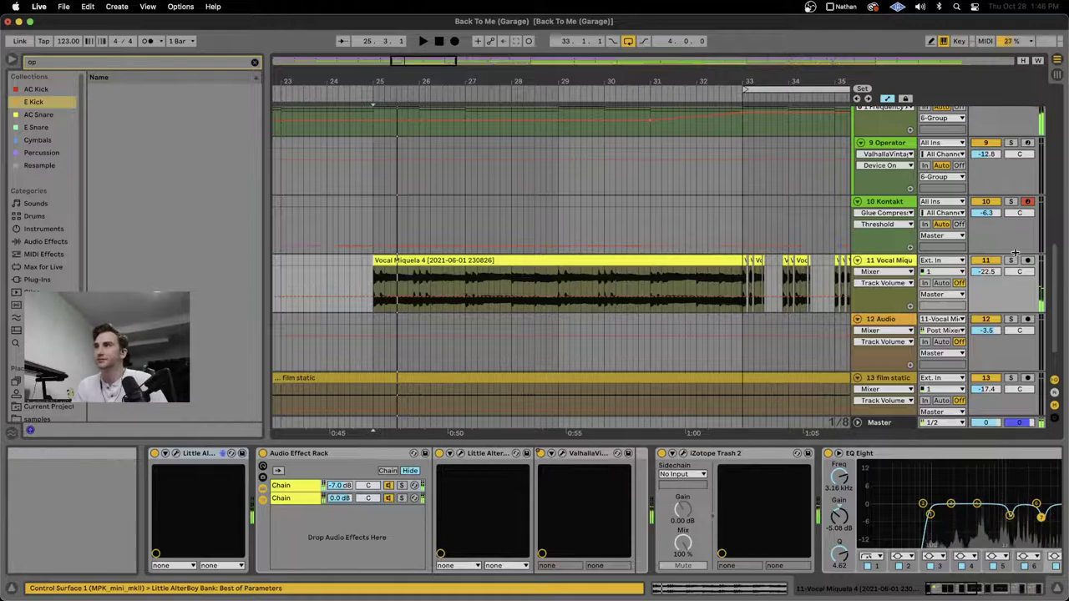
pyautogui.press('s')
pyautogui.press('x')
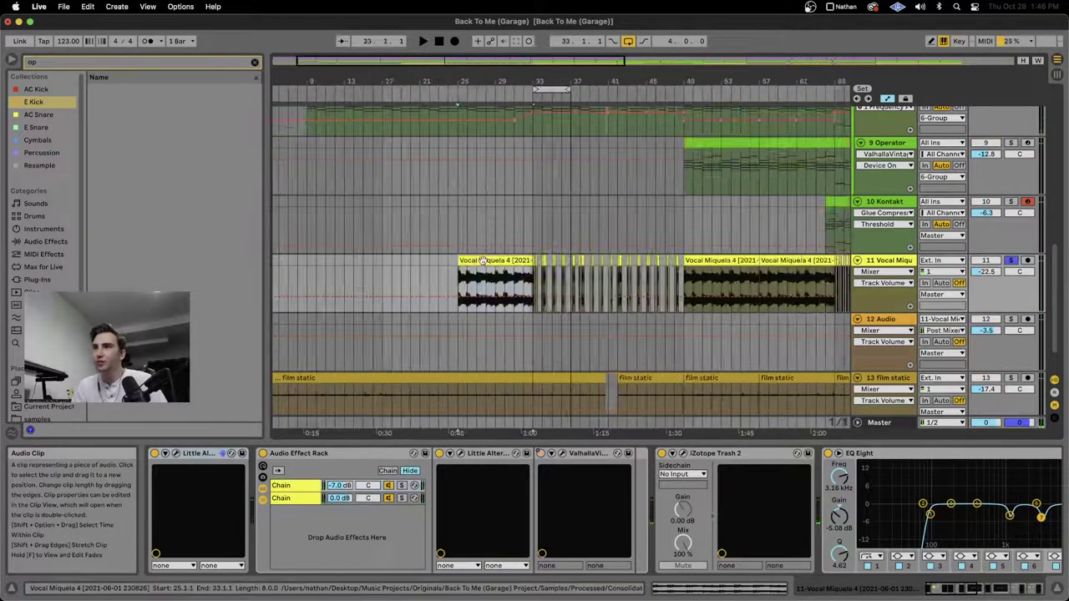
# Step: Select the whole vocal clip from bar 25 to 33 and look at it beside the chopped clips that follow
pyautogui.hscroll(5, 480, 261)
pyautogui.click(478, 262)
pyautogui.scroll(3, 477, 261)
pyautogui.hscroll(-10, 477, 261)
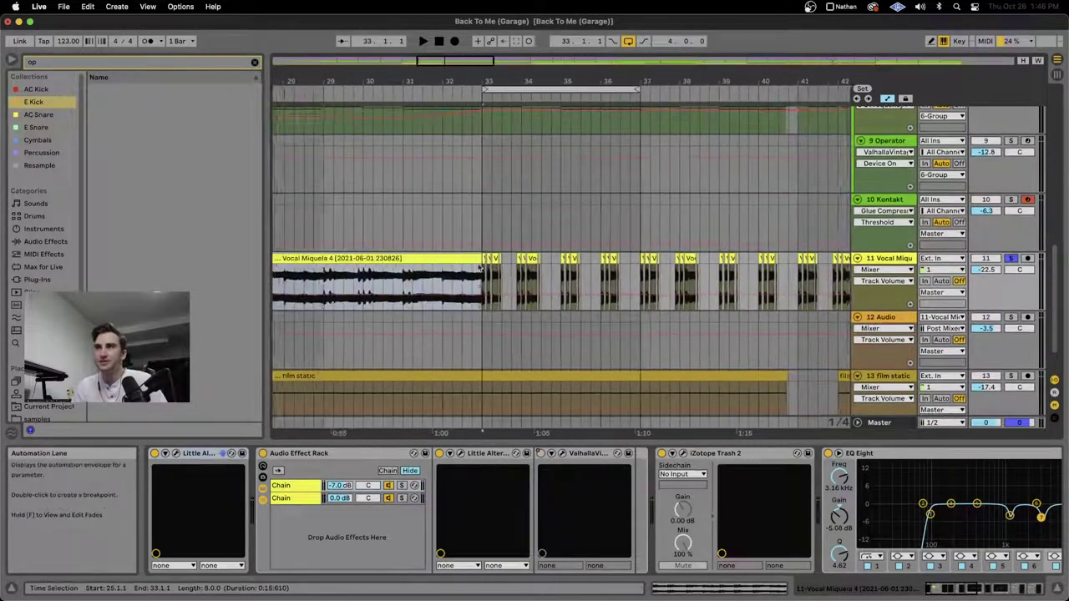
# Step: Search the Community Drive Library for "vocal mique" and expand its Samples and Miquela folders
pyautogui.click(92, 60)
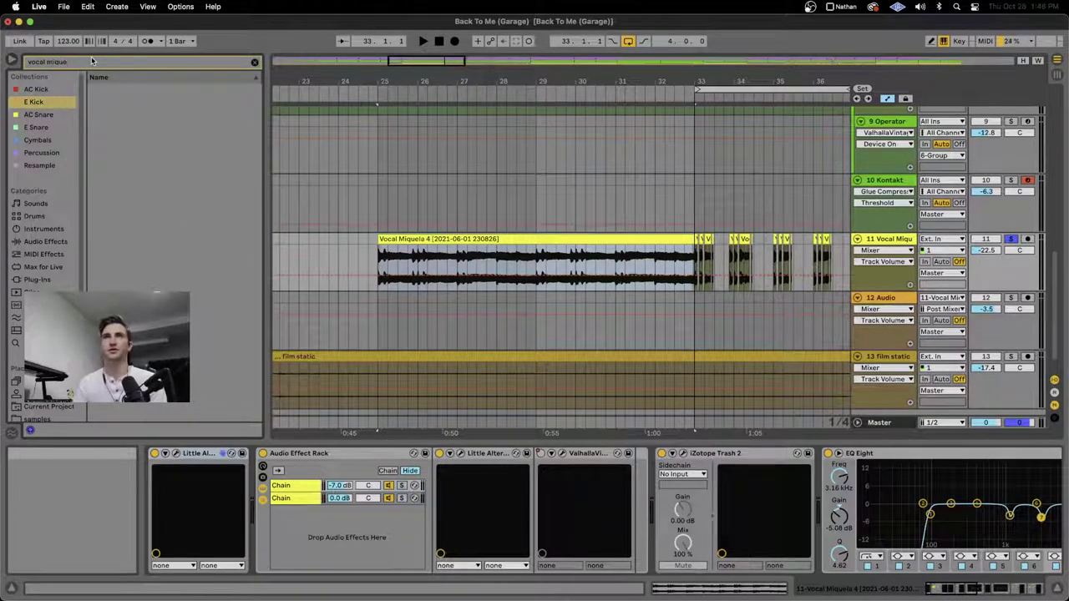
pyautogui.scroll(-3, 38, 242)
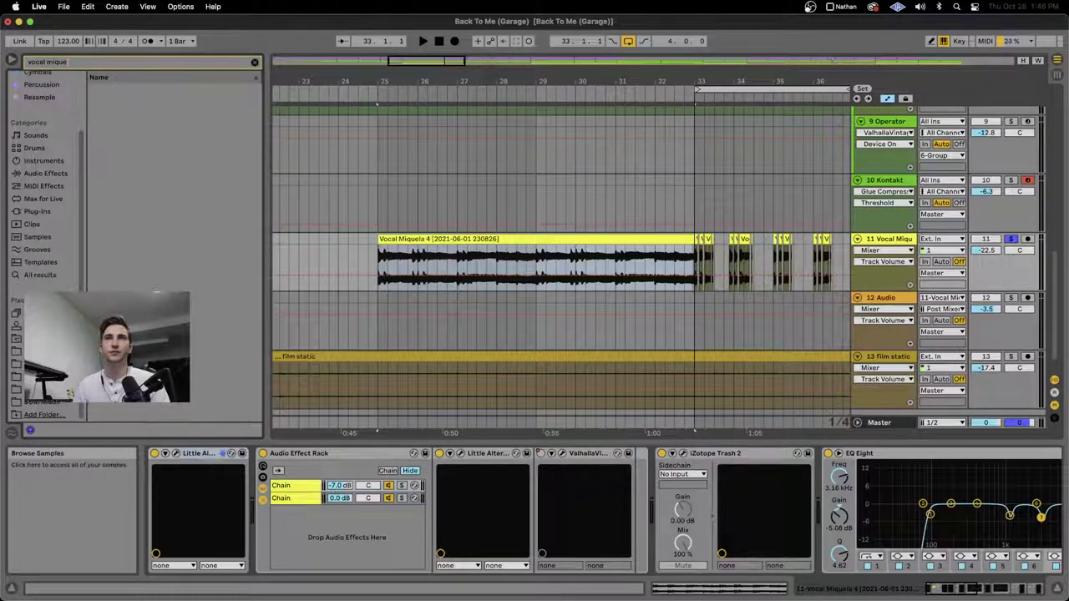
pyautogui.click(38, 351)
pyautogui.click(178, 90)
pyautogui.press('Right')
pyautogui.press('Down')
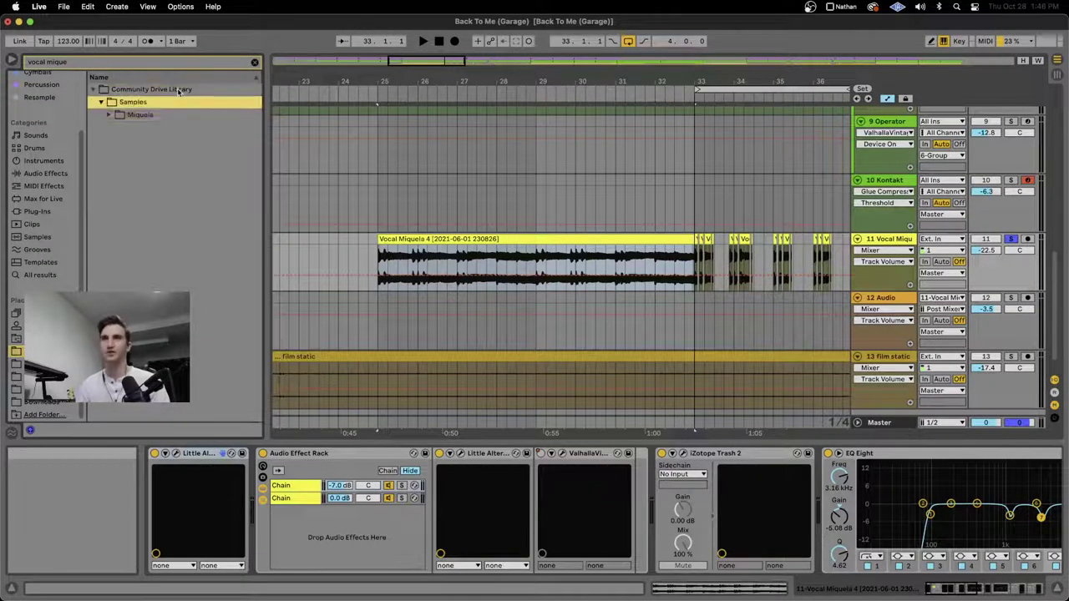
pyautogui.press('Right')
pyautogui.press('Down')
pyautogui.press('Right')
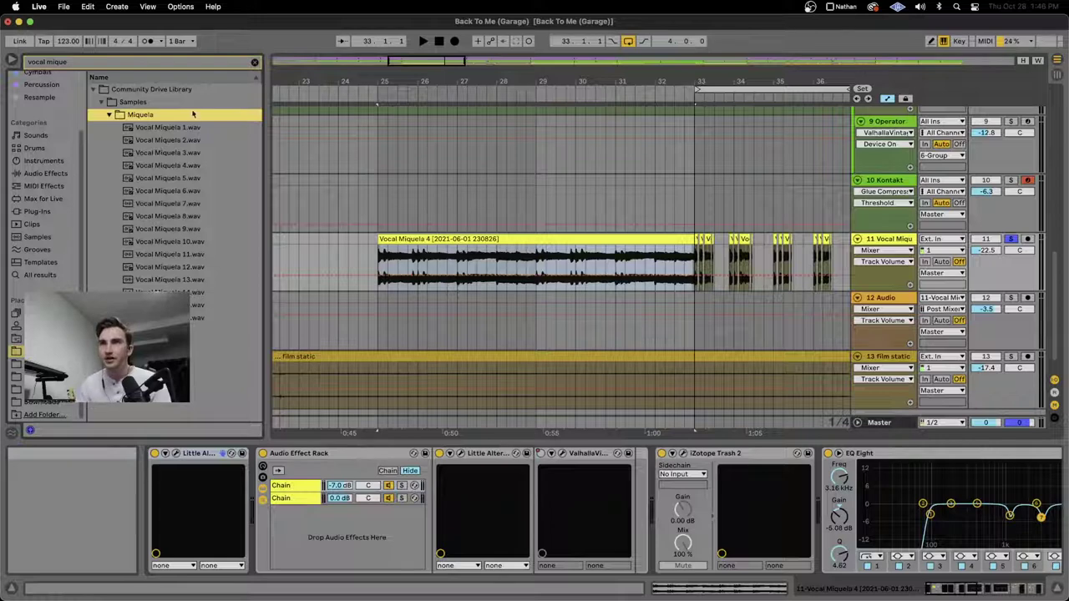
# Step: Preview the original sample Vocal Miquela 4.wav and narrow the browser to give the arrangement more room
pyautogui.click(198, 164)
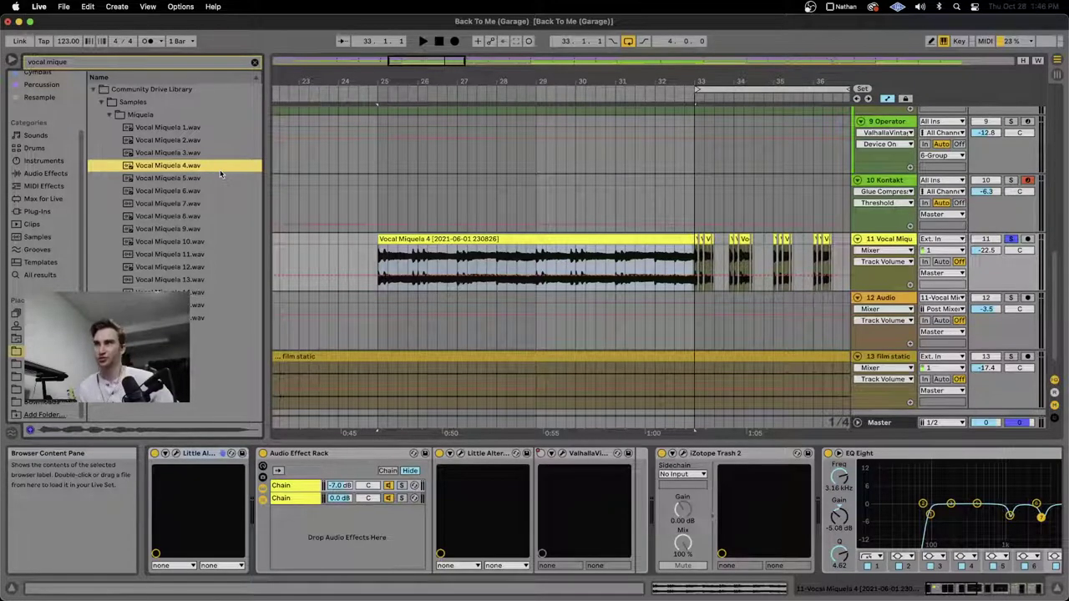
pyautogui.scroll(-3, 318, 196)
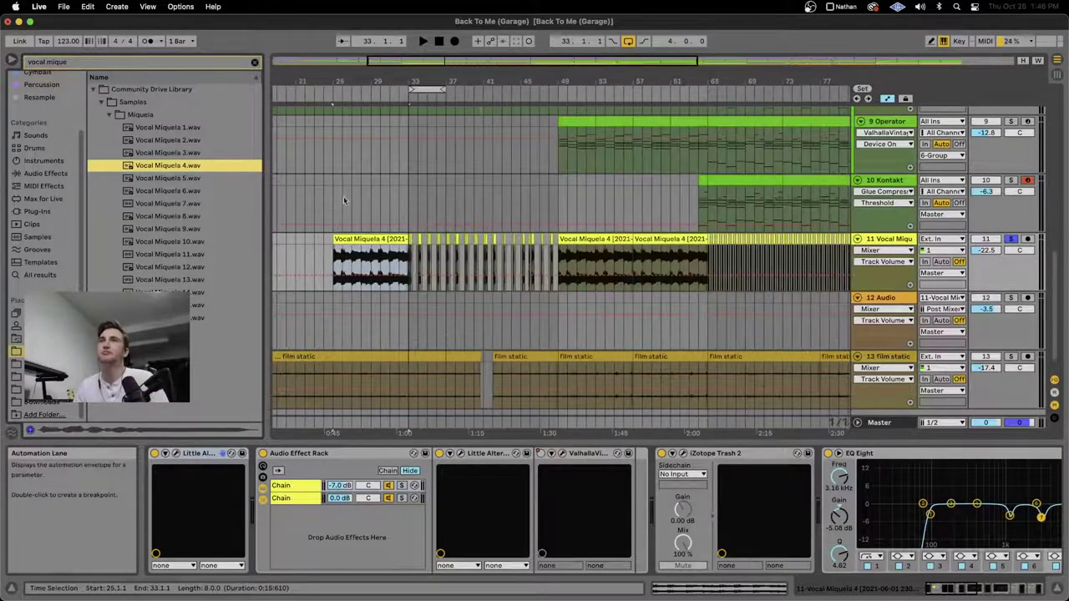
pyautogui.moveTo(264, 179); pyautogui.dragTo(198, 177)
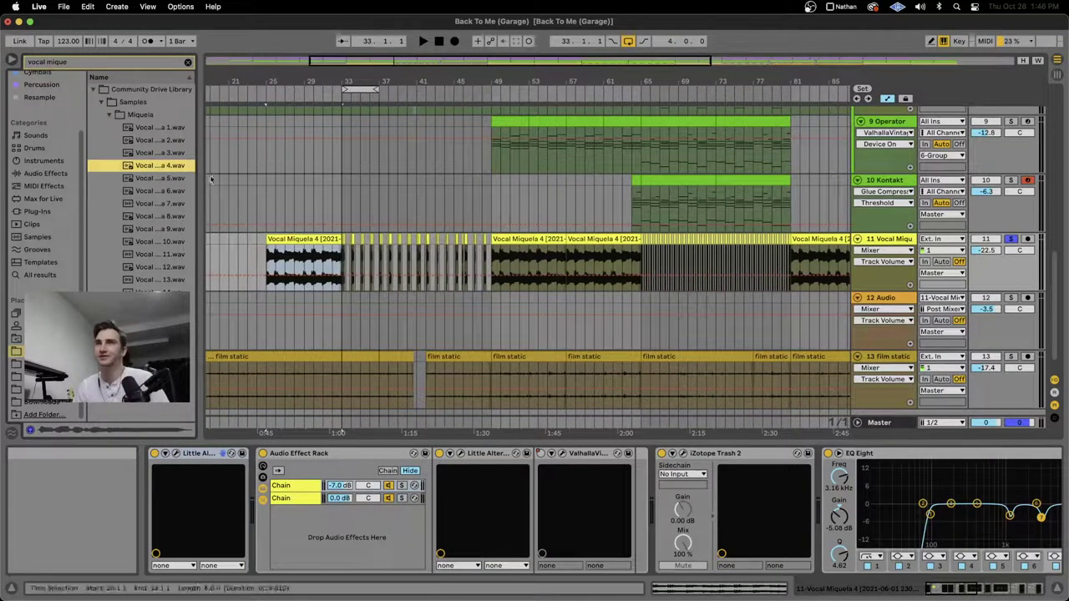
# Step: Examine the opening phrase of the vocal clip at bar 25 up close, then reselect the whole clip
pyautogui.click(271, 244)
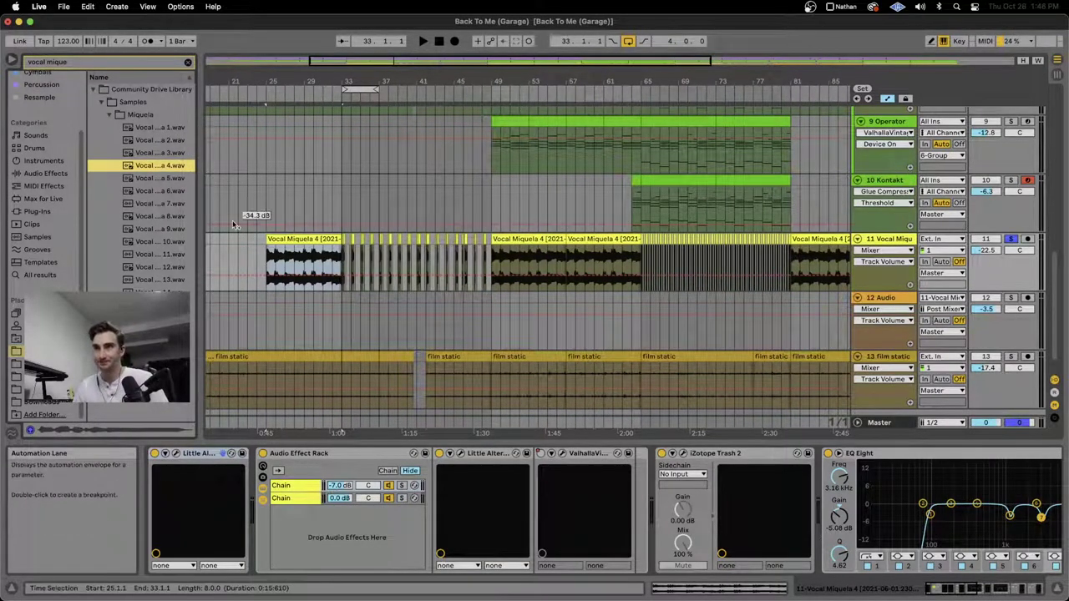
pyautogui.press('z')
pyautogui.moveTo(293, 250); pyautogui.dragTo(351, 239)
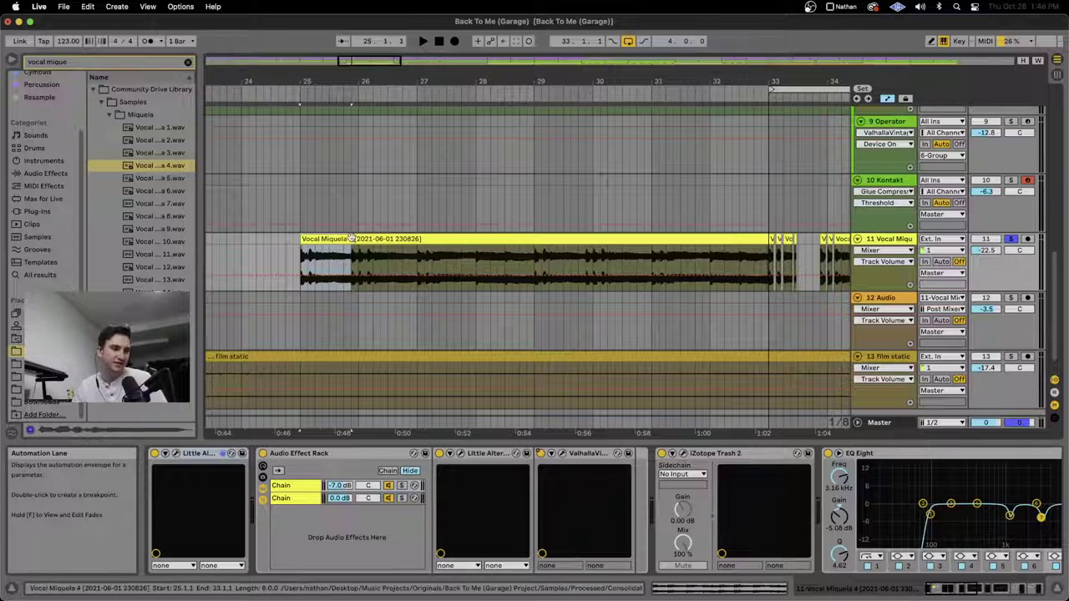
pyautogui.scroll(-3, 352, 239)
pyautogui.click(351, 239)
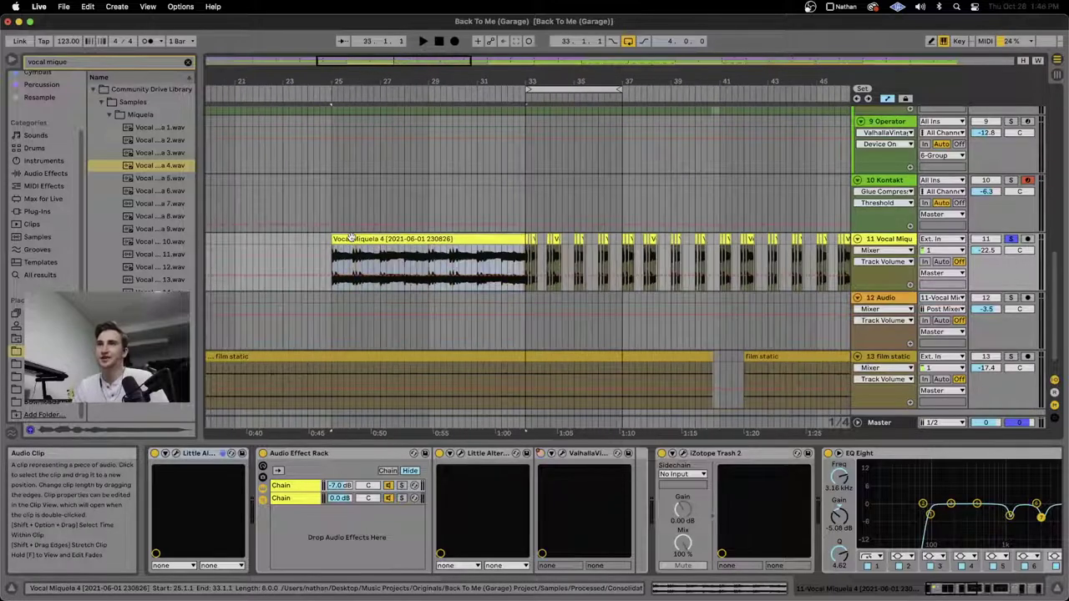
# Step: Look through the vocal track's effect chain to its sidechain compressors and preview Vocal Miquela 4.wav again
pyautogui.hscroll(8, 423, 493)
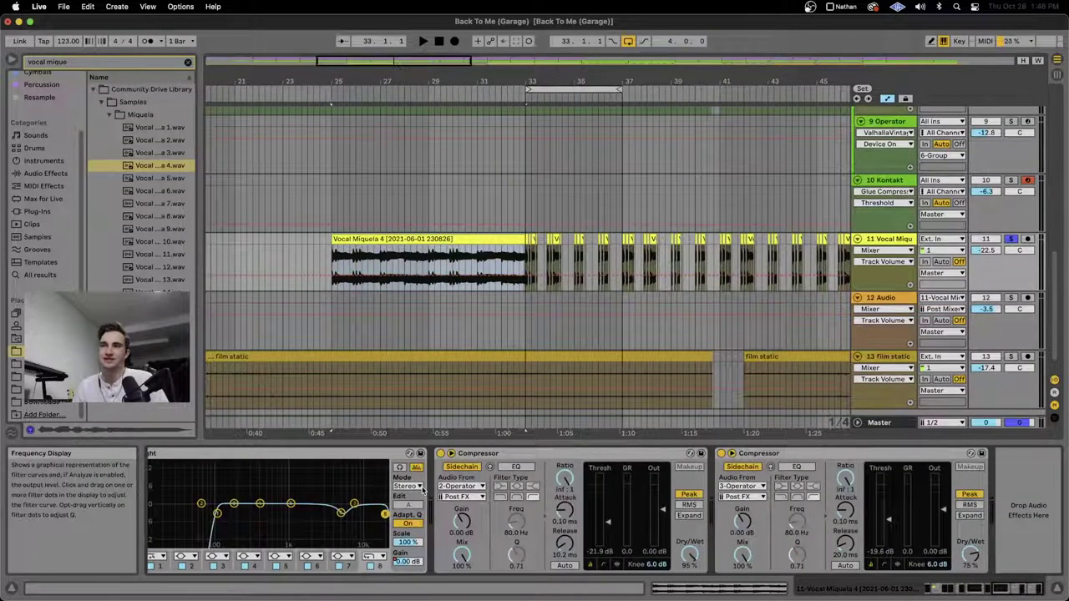
pyautogui.hscroll(-10, 422, 492)
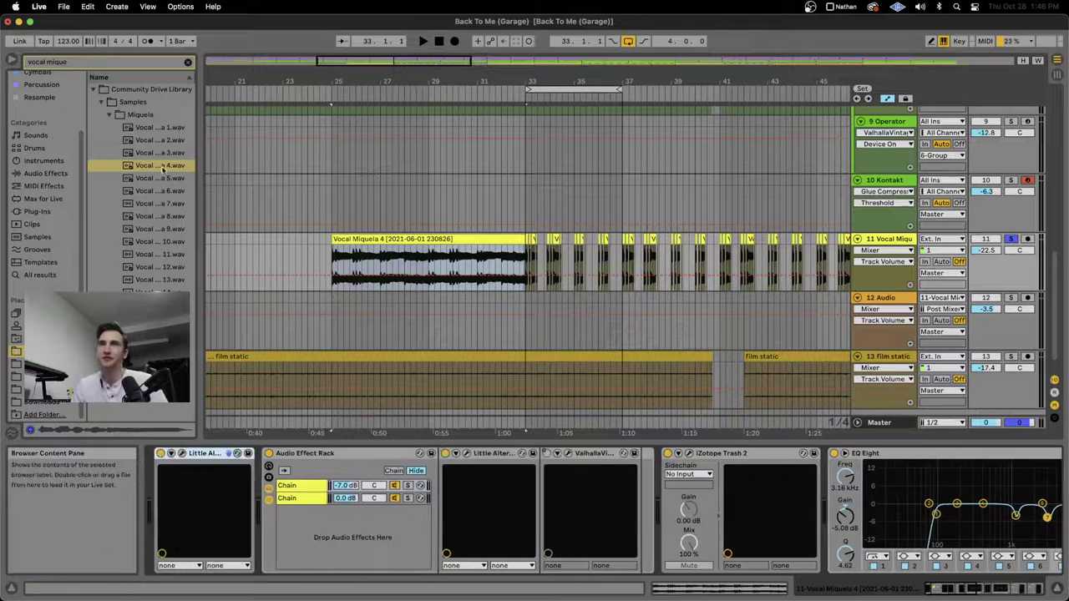
pyautogui.click(146, 169)
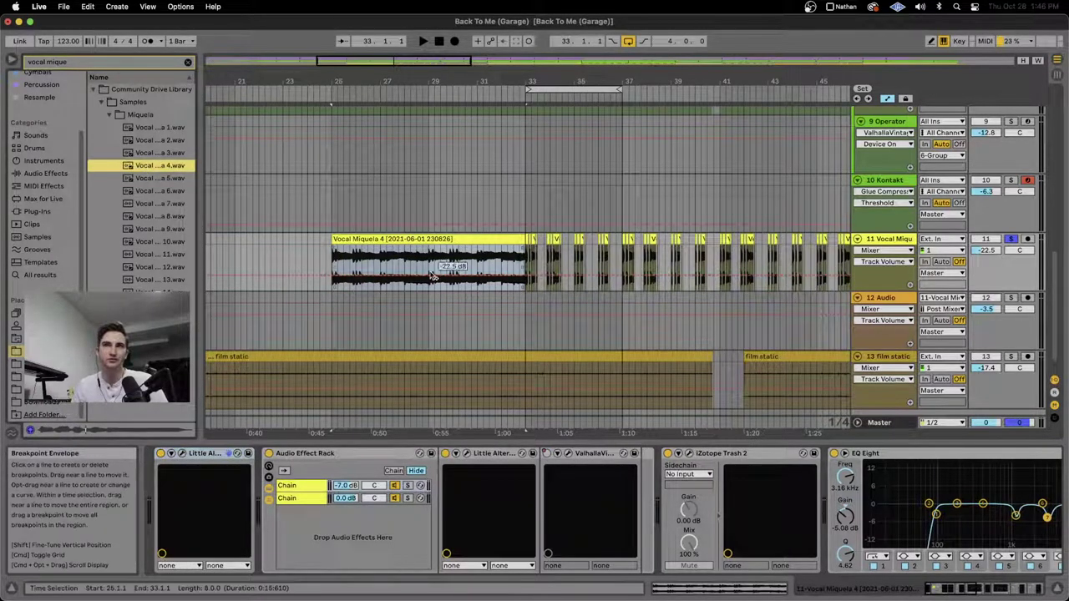
# Step: Play the chopped vocal section from bar 33 and examine how the chops are laid out across the arrangement
pyautogui.click(527, 242)
pyautogui.press('space')
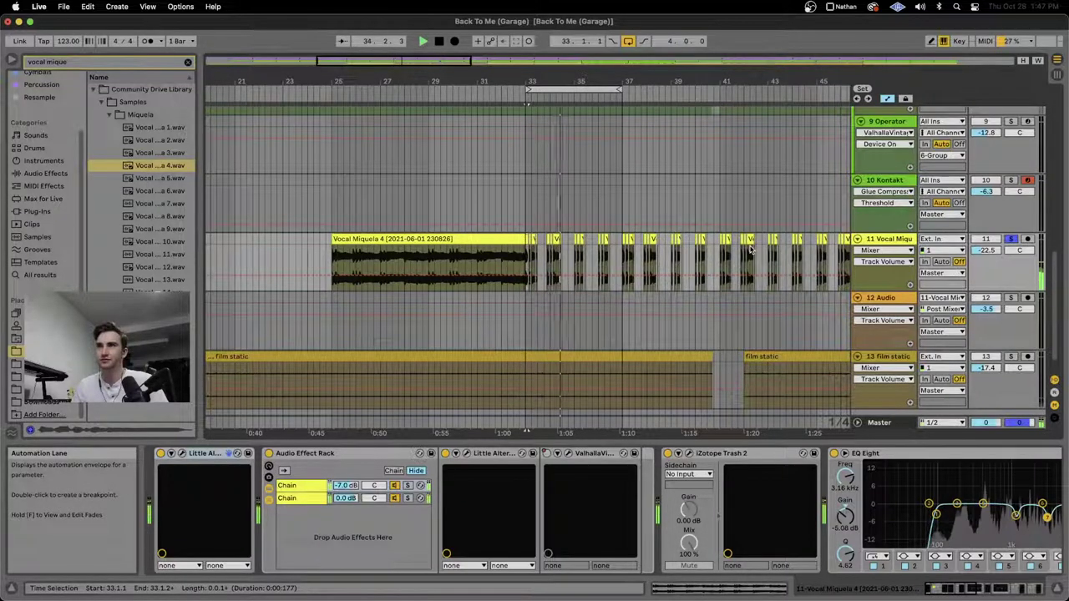
pyautogui.press('space')
pyautogui.scroll(15, 643, 240)
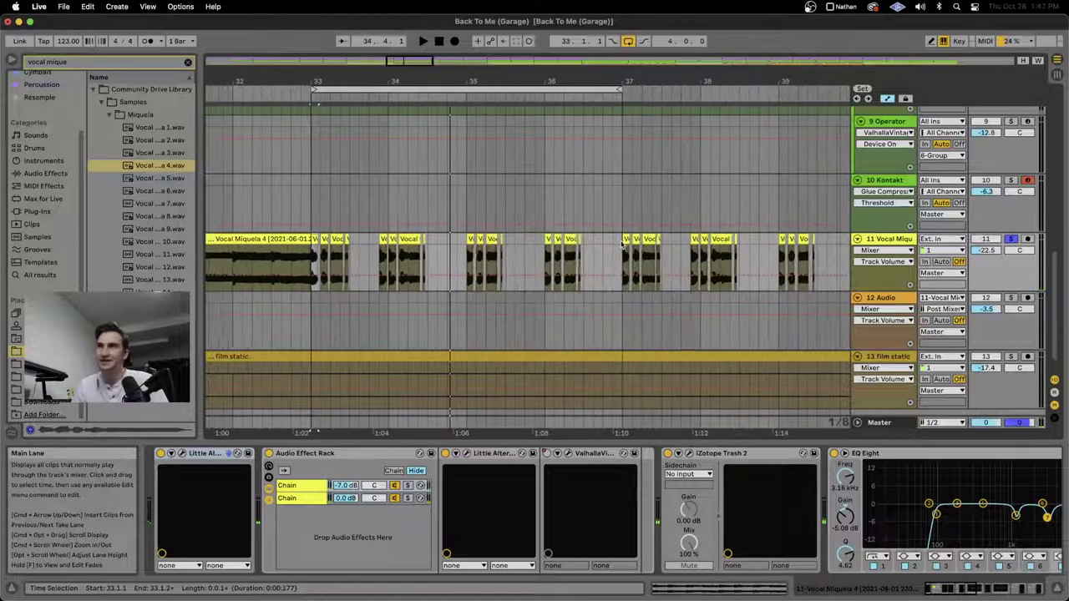
pyautogui.scroll(-18, 620, 240)
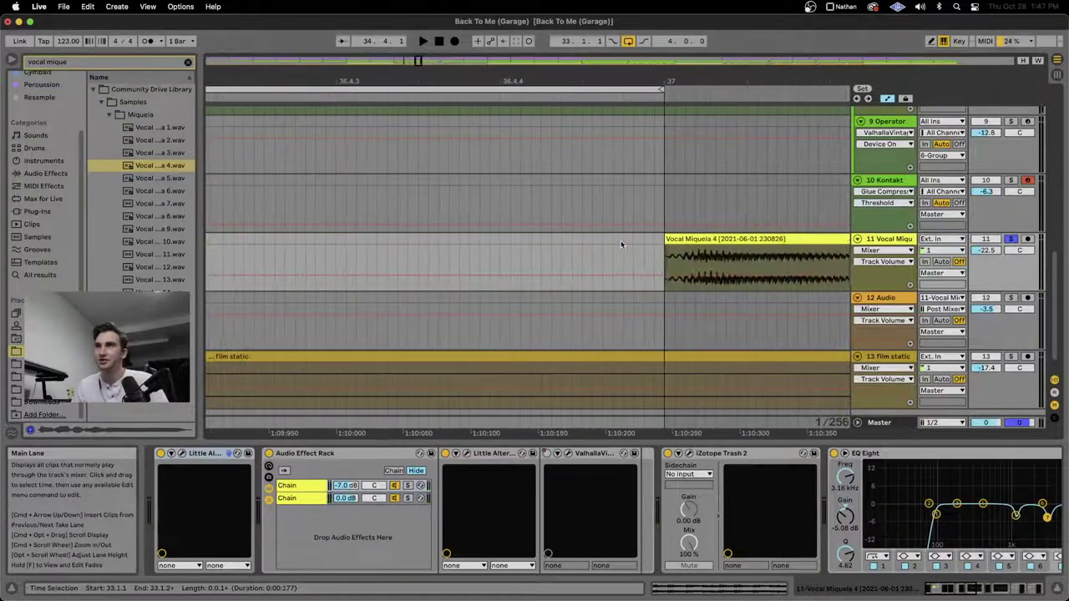
pyautogui.scroll(6, 636, 238)
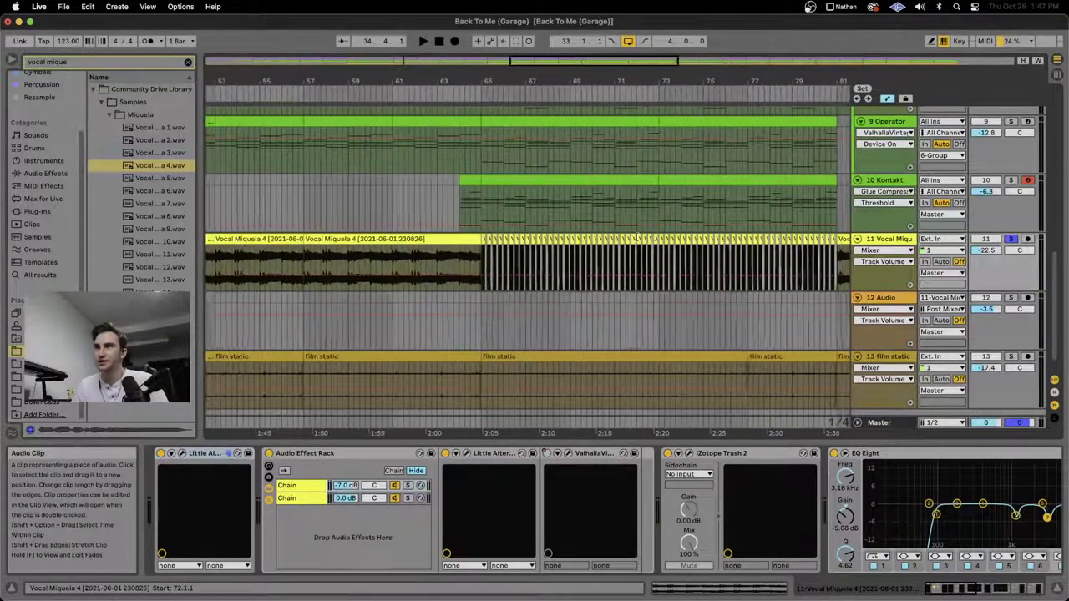
pyautogui.scroll(-6, 485, 239)
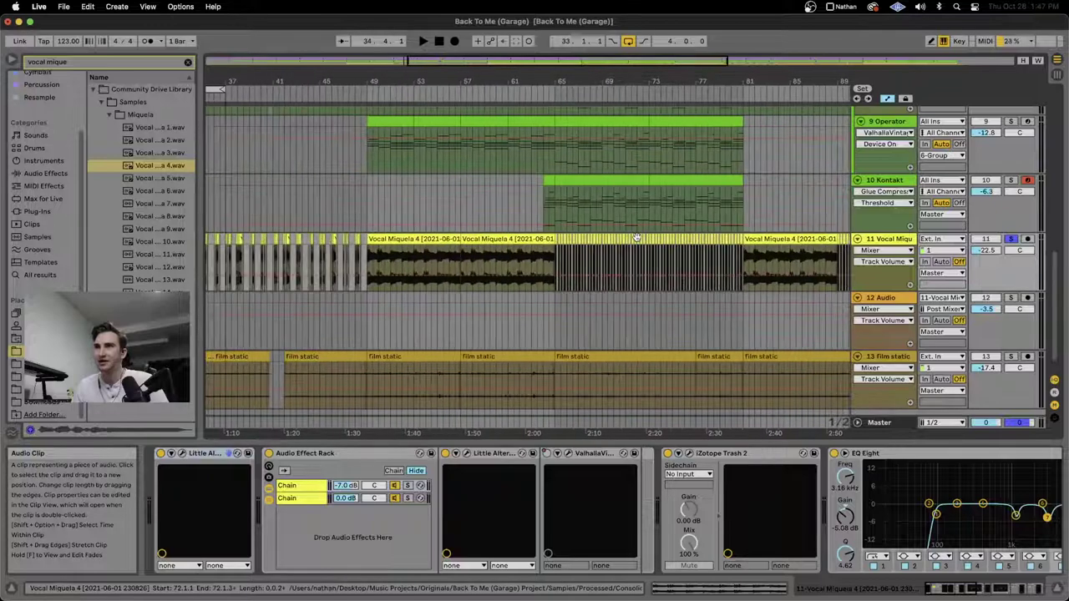
pyautogui.scroll(-1, 334, 233)
# Step: Select the vocal clip at bar 25 and open the first Little AlterBoy, placing its window above the clip
pyautogui.click(328, 232)
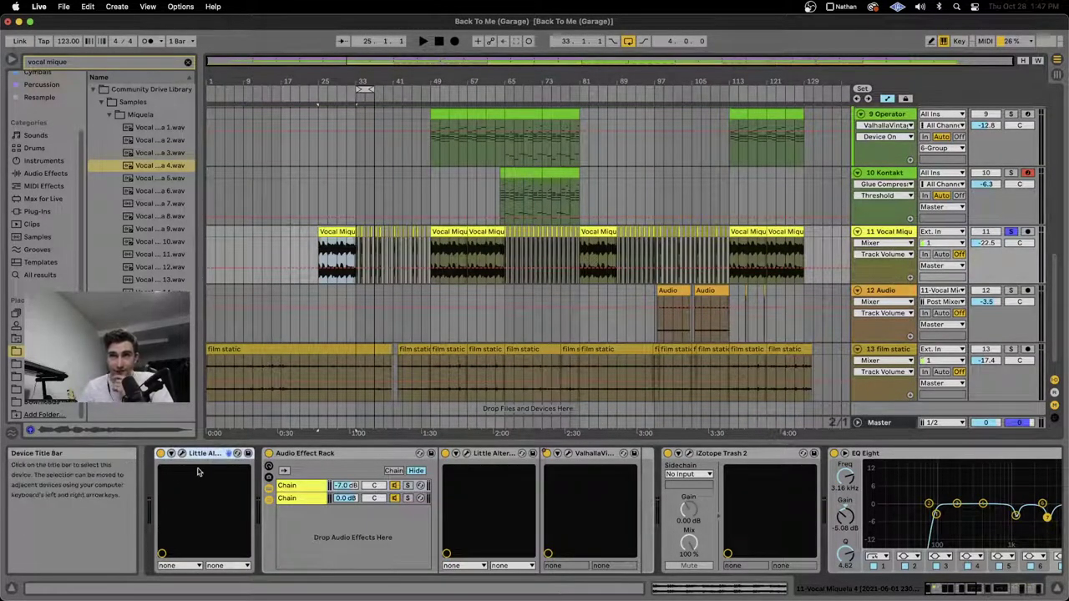
pyautogui.click(237, 453)
pyautogui.moveTo(300, 93); pyautogui.dragTo(448, 62)
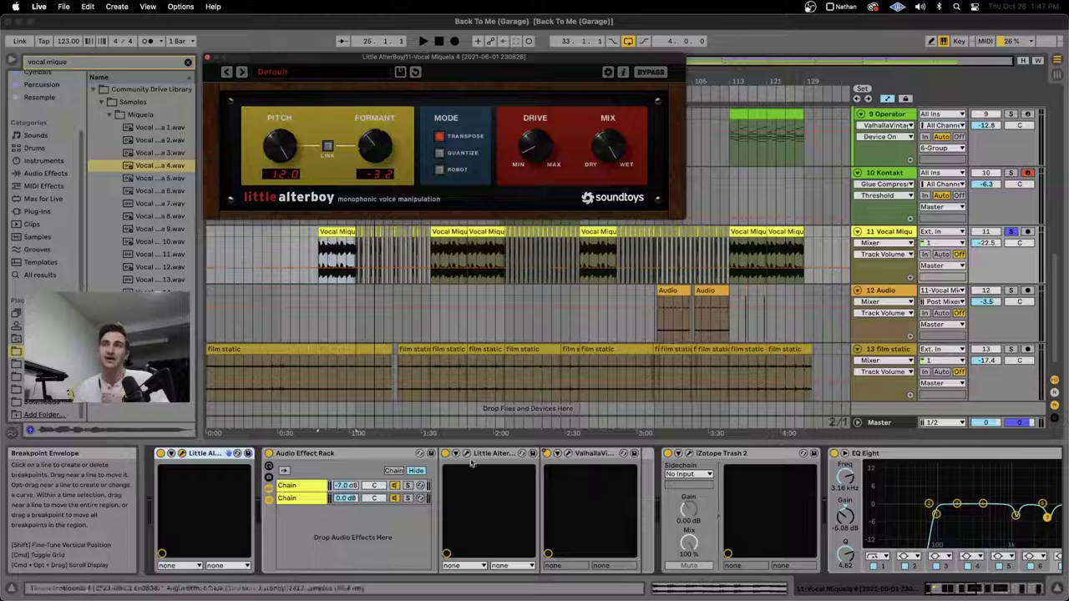
# Step: Turn off the vocal track's whole effect chain, from Little AlterBoy and the Audio Effect Rack through the last compressor, and play the dry vocal
pyautogui.click(377, 453)
pyautogui.hscroll(10, 446, 451)
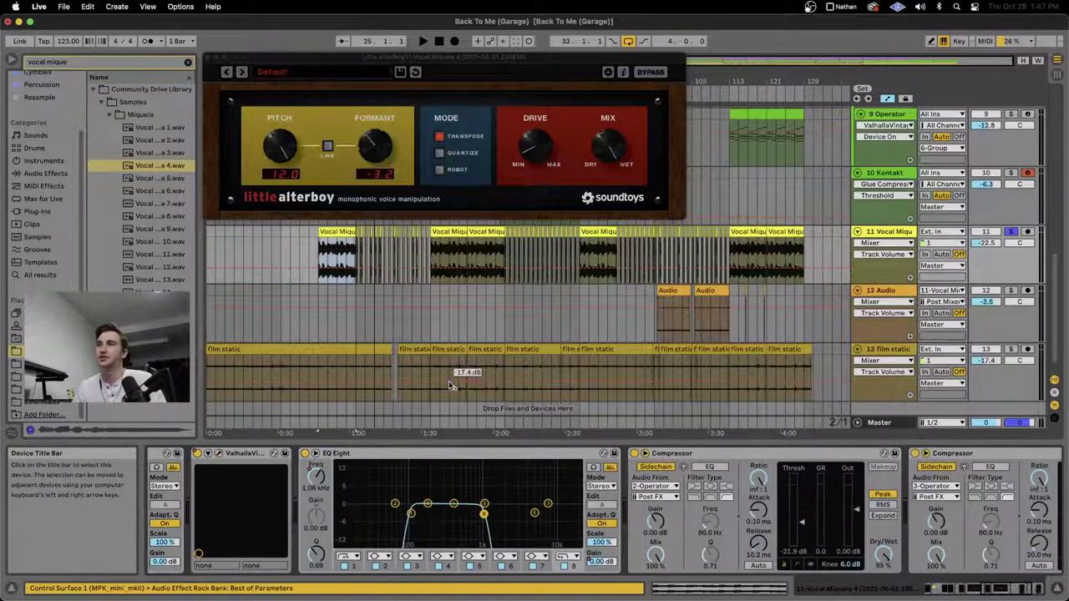
pyautogui.hscroll(5, 847, 452)
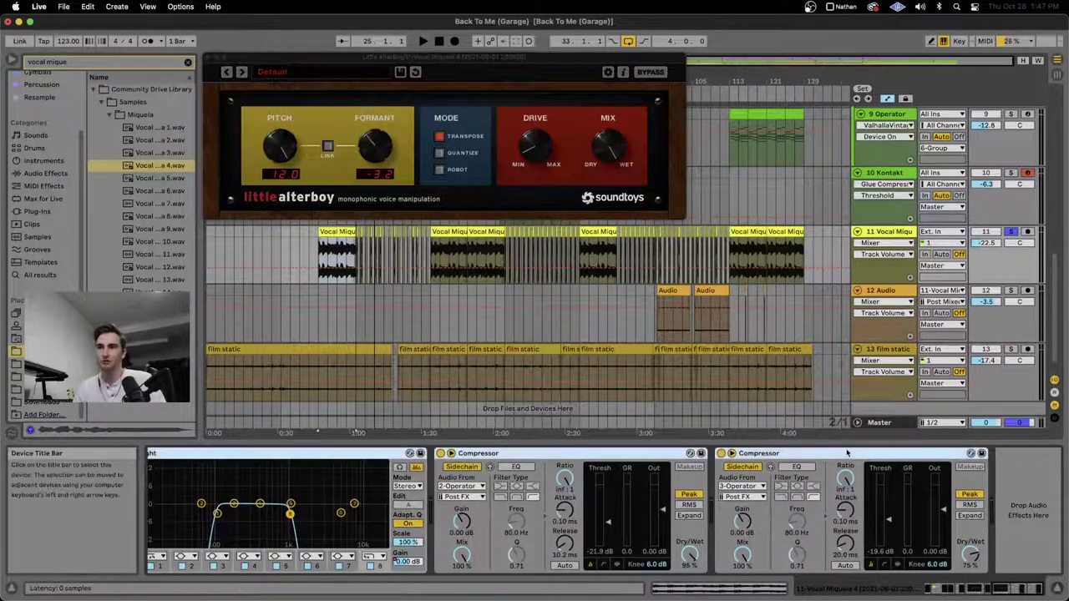
pyautogui.hscroll(-15, 589, 482)
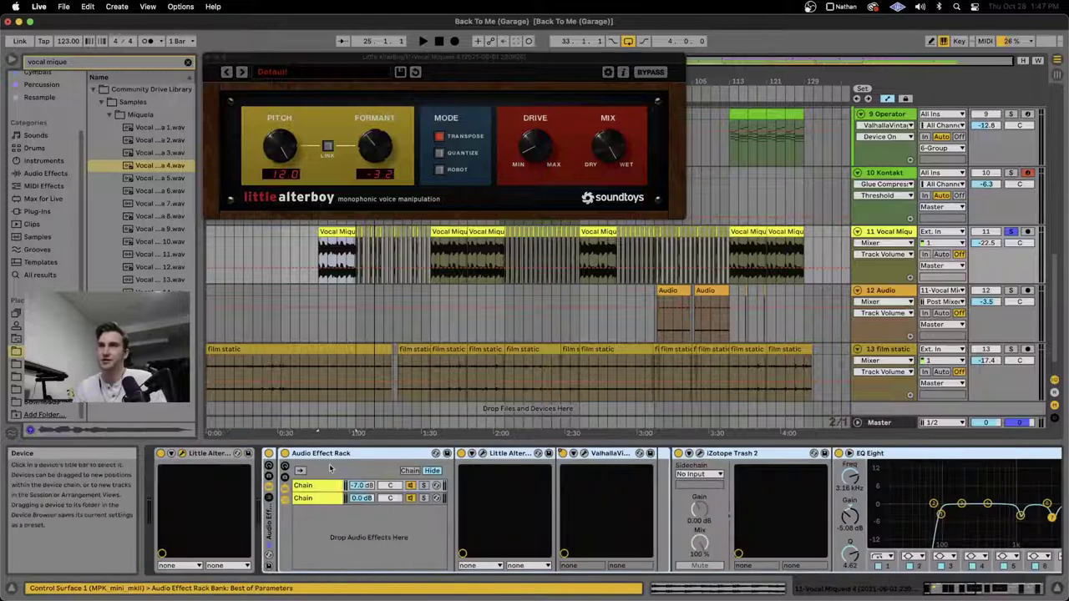
pyautogui.click(160, 455)
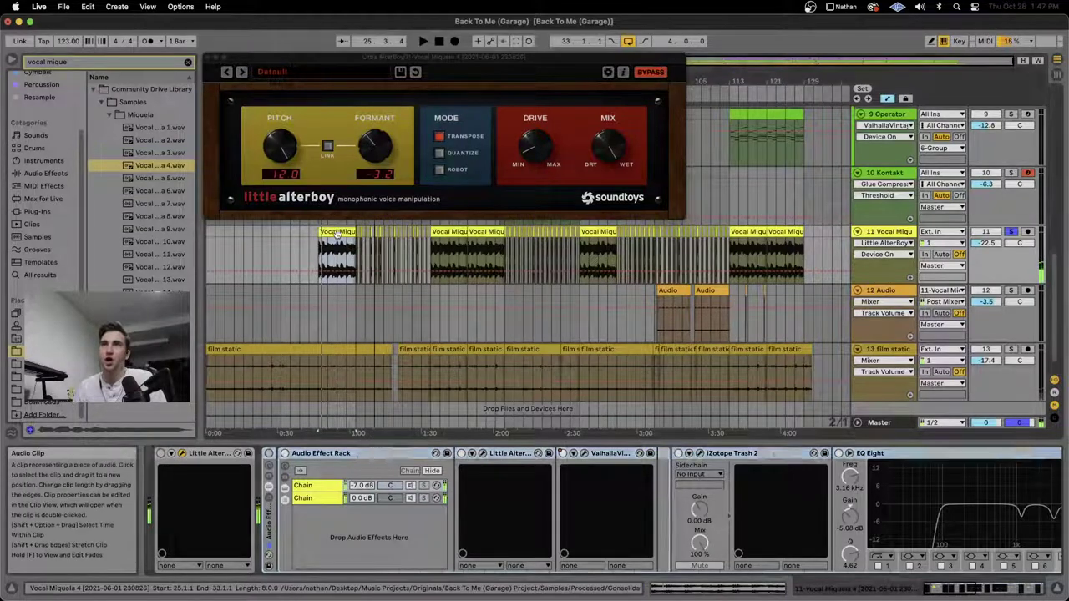
# Step: Check the warp and pitch settings of the vocal clip at bar 25 and review the track's switched-off effects
pyautogui.hotkey('shift', 'Tab')
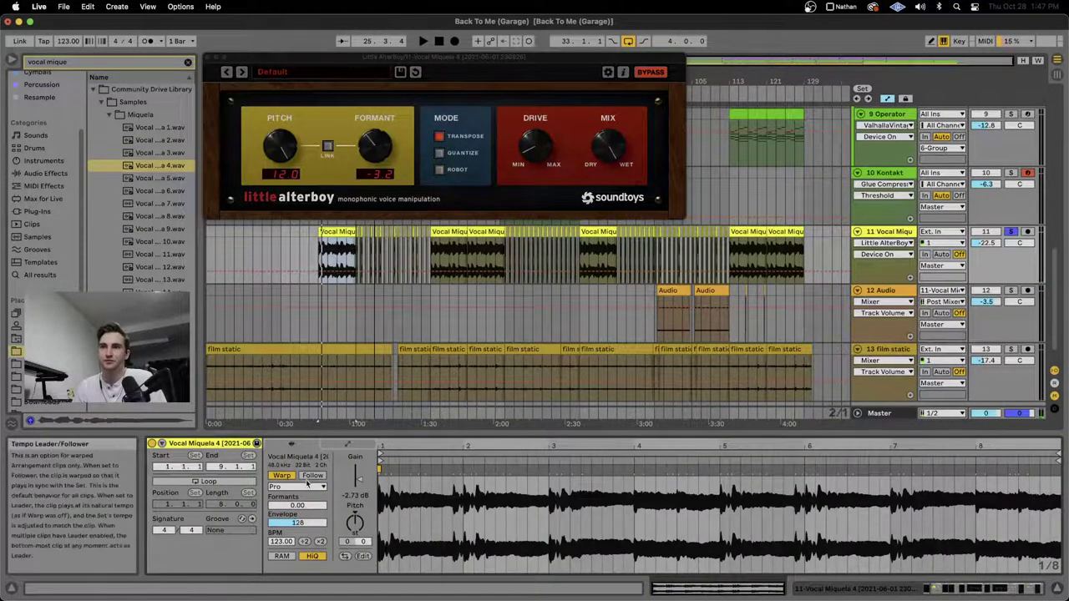
pyautogui.click(890, 232)
pyautogui.hscroll(10, 693, 490)
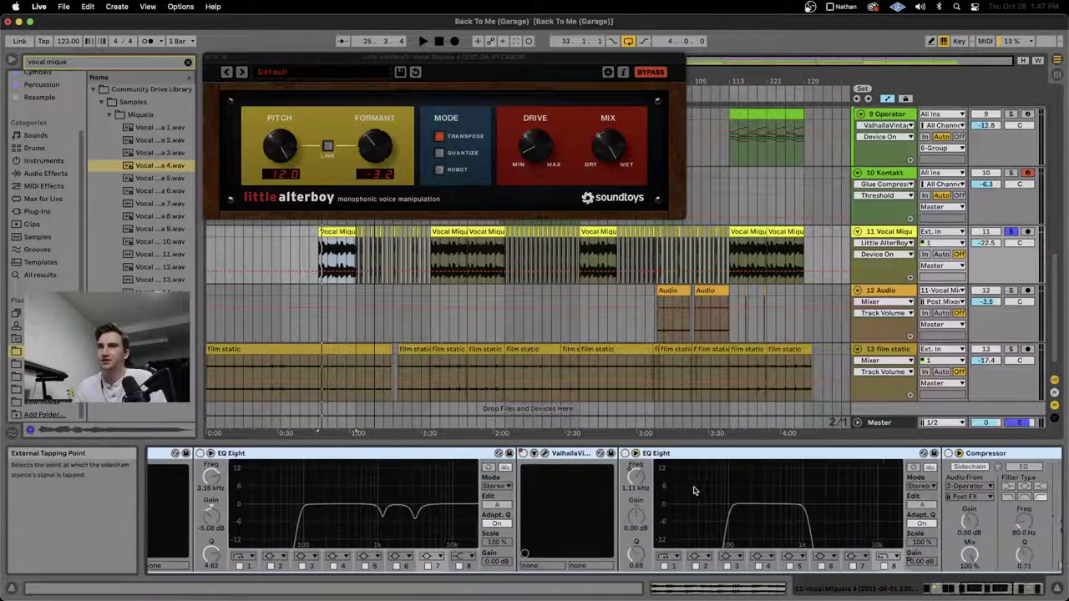
pyautogui.hscroll(-10, 693, 491)
pyautogui.click(320, 242)
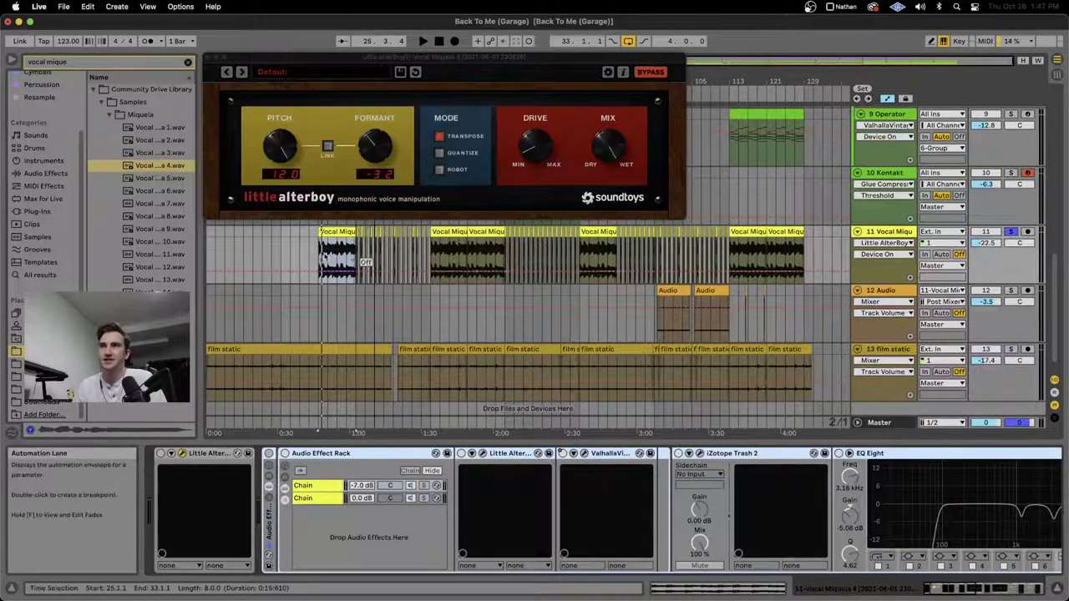
pyautogui.scroll(5, 318, 243)
pyautogui.scroll(-5, 318, 243)
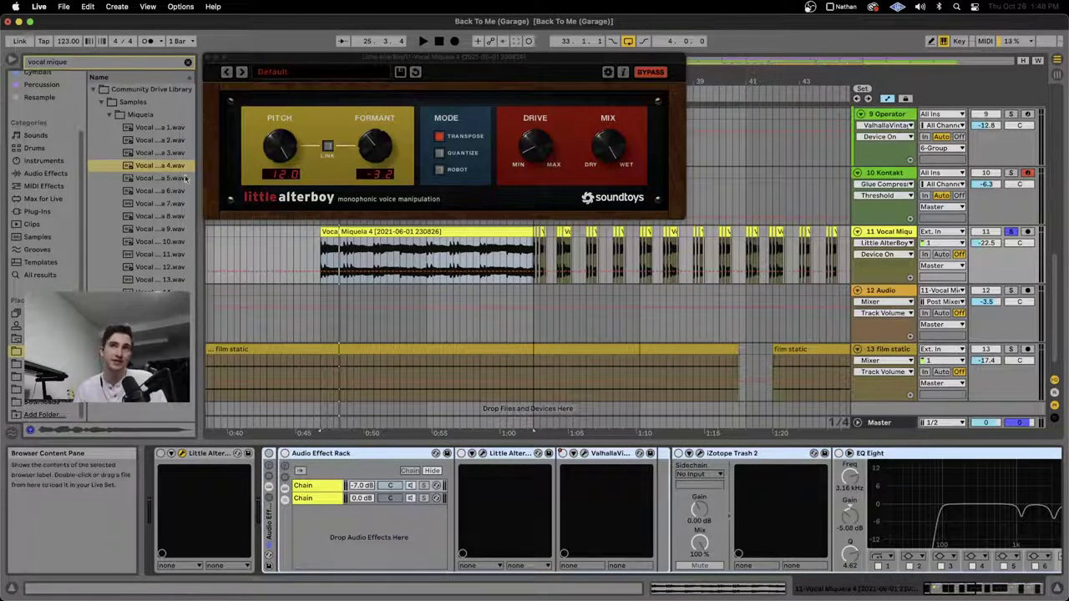
pyautogui.click(400, 238)
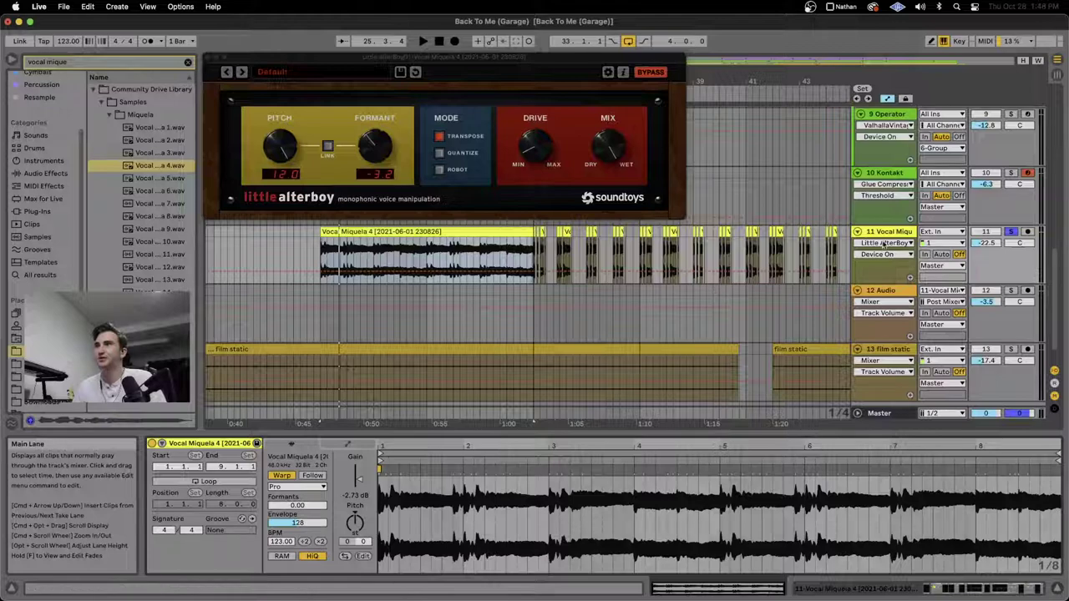
pyautogui.doubleClick(887, 234)
# Step: Highlight bars 25 to 27 of the vocal clip, then play from bar 25 with only the first Little AlterBoy on
pyautogui.scroll(3, 353, 248)
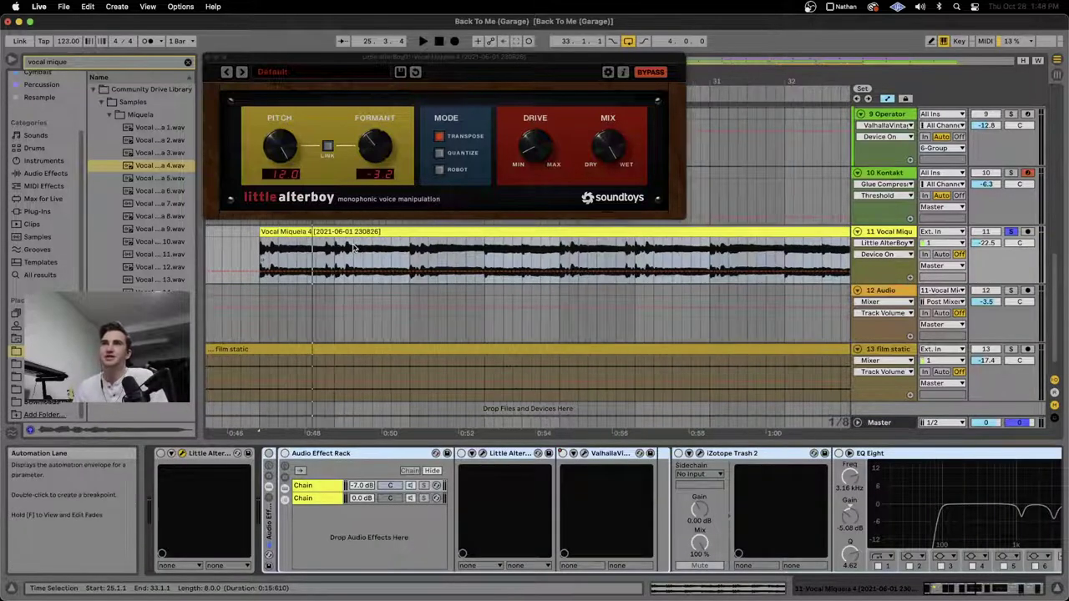
pyautogui.moveTo(270, 259); pyautogui.dragTo(409, 253)
pyautogui.scroll(-5, 410, 252)
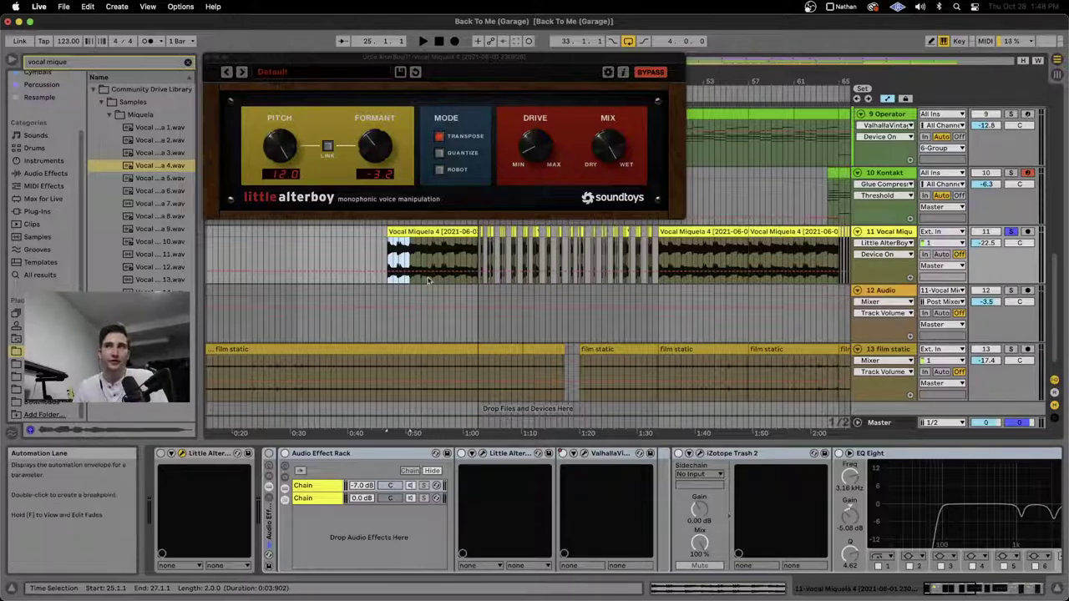
pyautogui.click(387, 248)
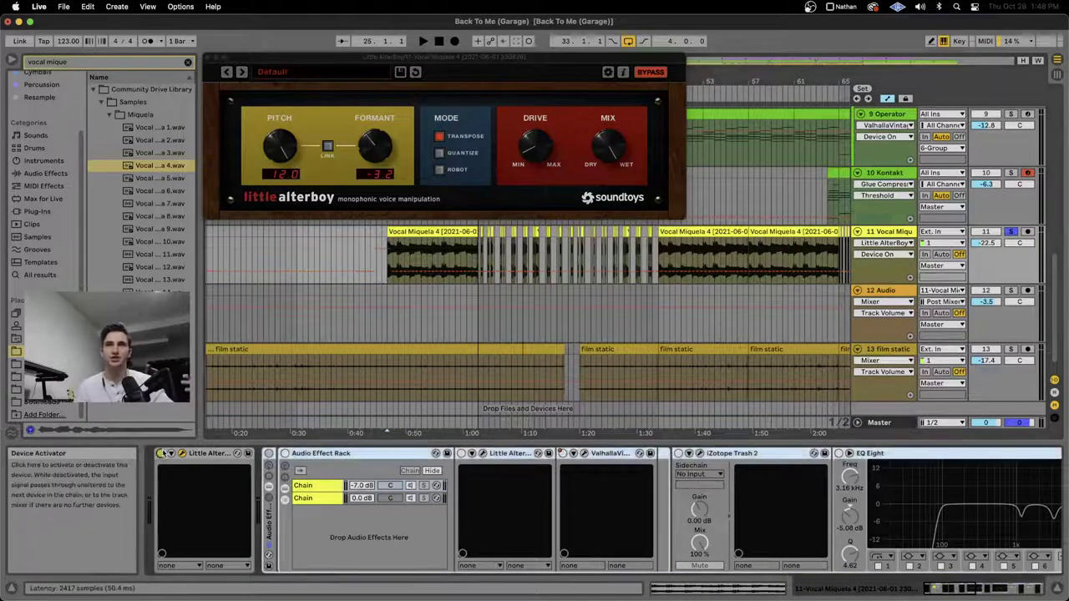
pyautogui.press('space')
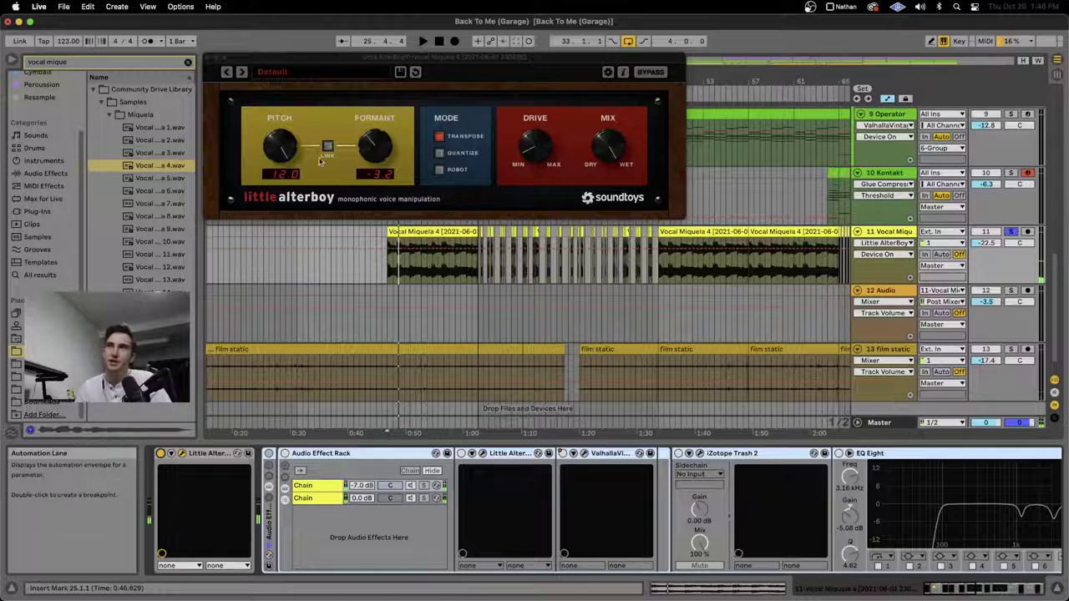
# Step: Sweep Little AlterBoy's formant during playback, return it to -3.2, and toggle the bypass to compare the sound
pyautogui.moveTo(373, 161); pyautogui.dragTo(389, 80)
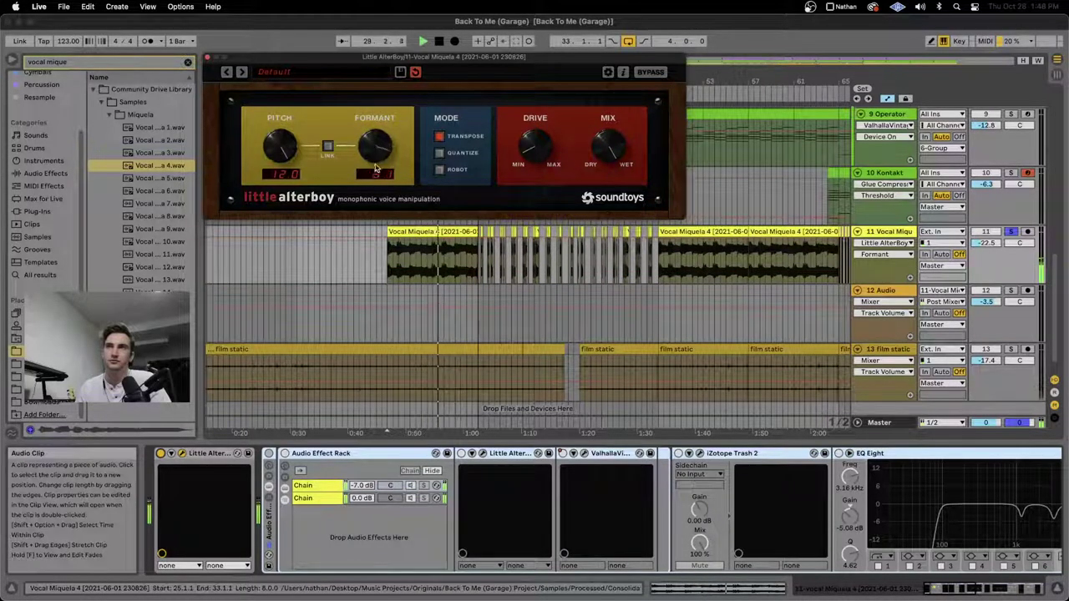
pyautogui.moveTo(379, 152); pyautogui.dragTo(383, 236)
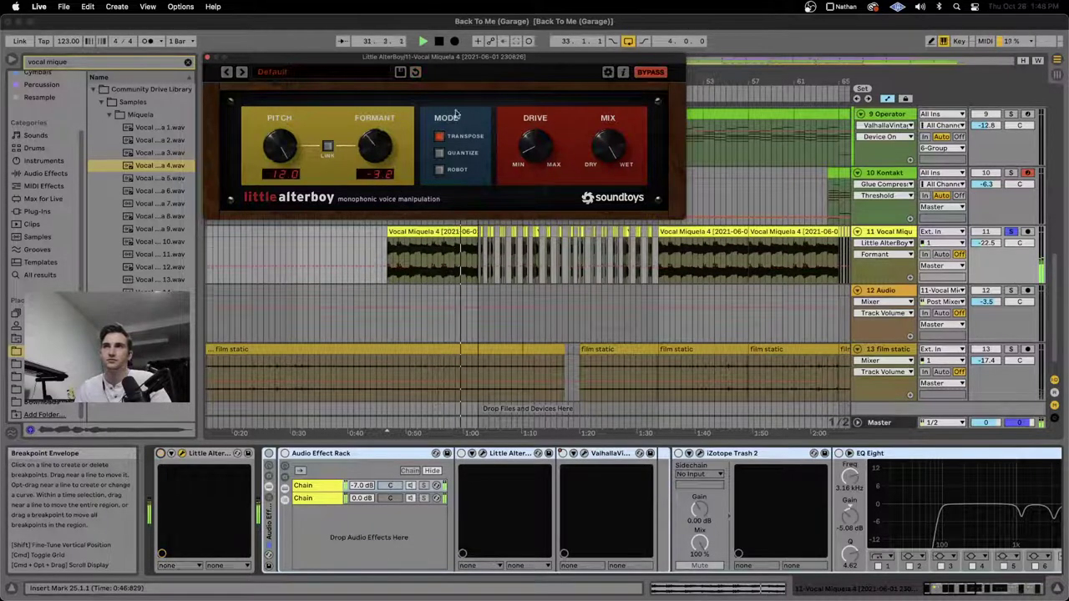
pyautogui.click(648, 73)
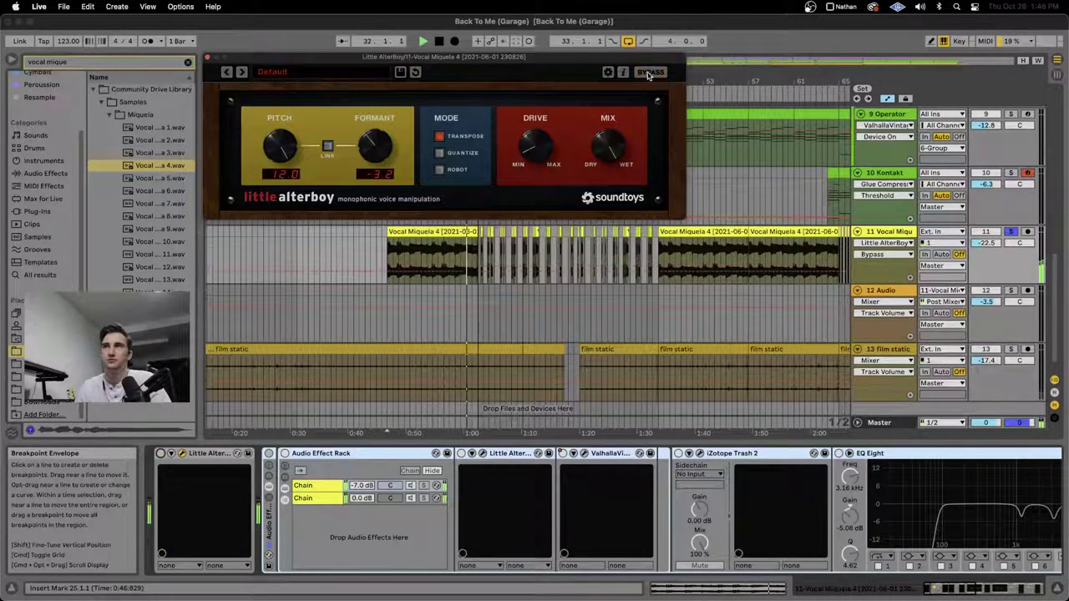
# Step: Close the Little AlterBoy window and stop playback, leaving the effect switched on
pyautogui.click(207, 57)
pyautogui.press('space')
pyautogui.click(160, 453)
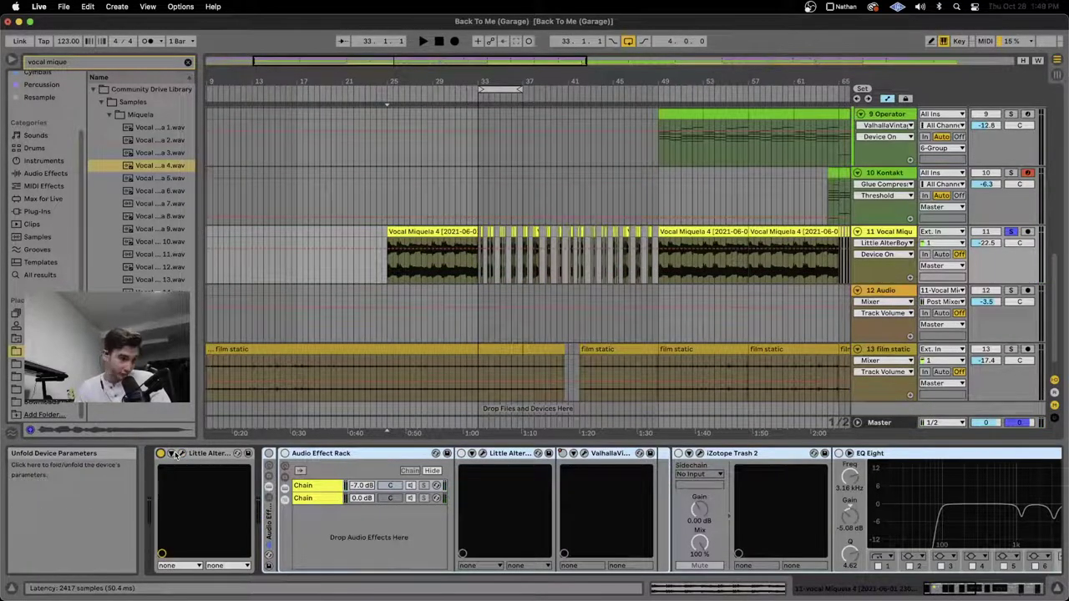
# Step: Switch the Audio Effect Rack back on while turning off iZotope Trash 2 and the EQ Eight that follows it
pyautogui.click(270, 453)
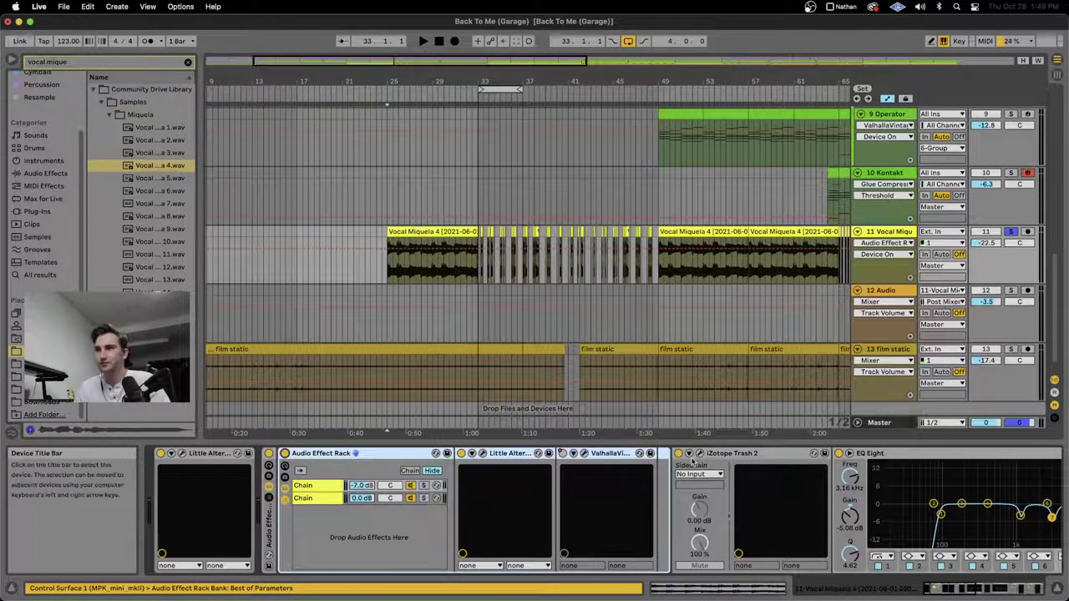
pyautogui.hscroll(5, 656, 472)
pyautogui.hscroll(-5, 655, 473)
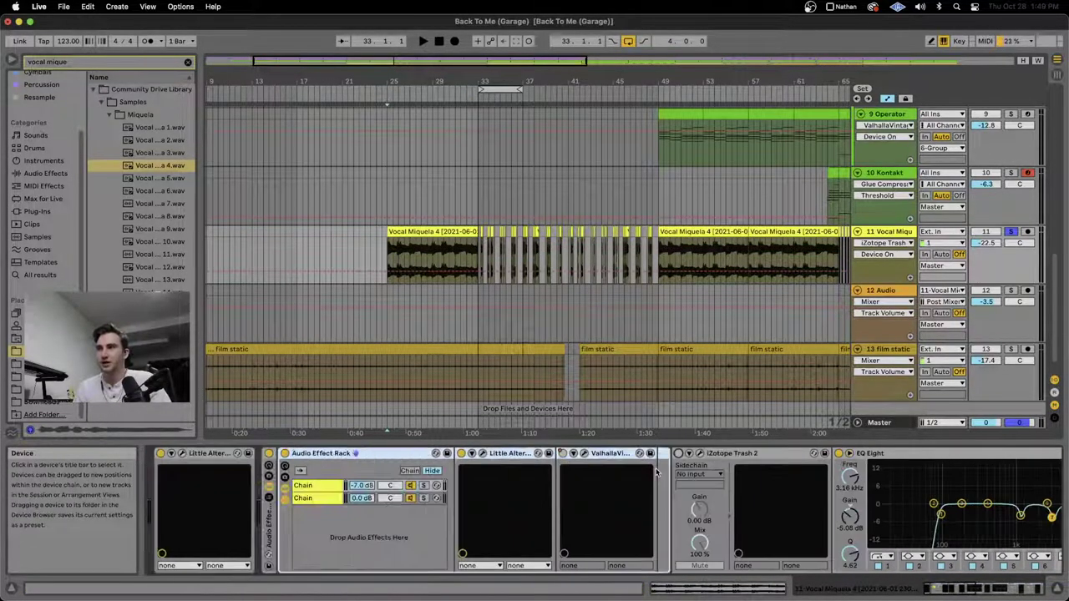
pyautogui.hscroll(5, 837, 467)
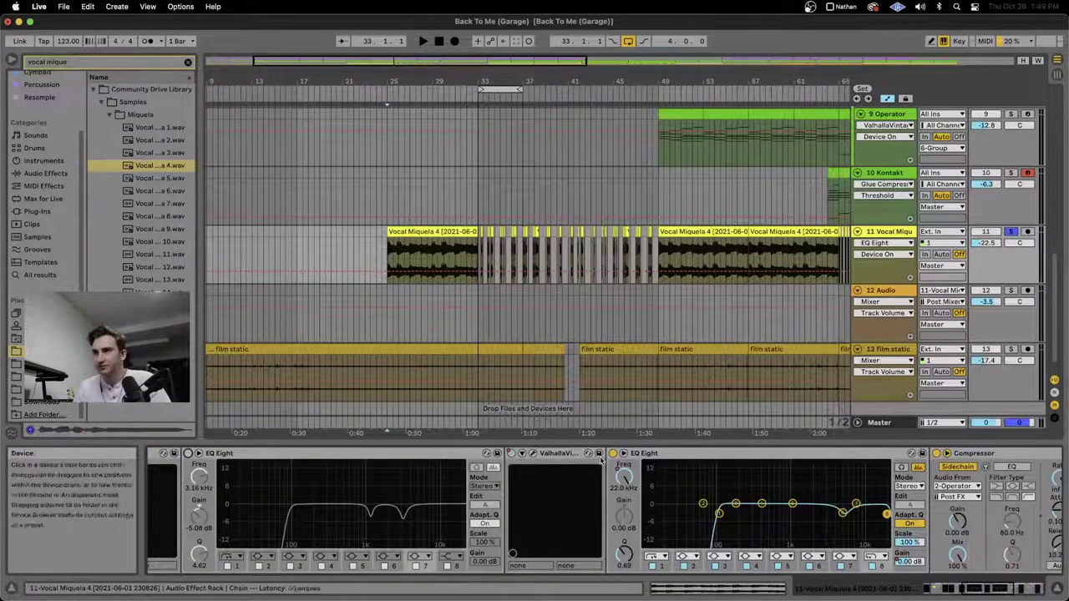
pyautogui.hscroll(3, 583, 467)
pyautogui.hscroll(-5, 501, 467)
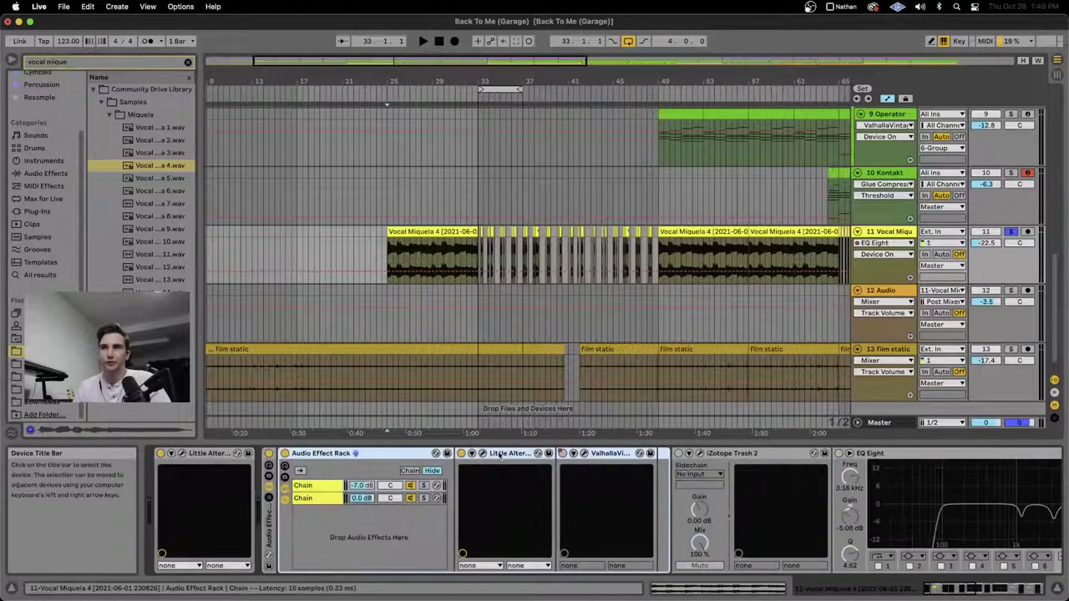
# Step: Compare the contents of the Audio Effect Rack's two parallel chains by selecting each one
pyautogui.click(318, 490)
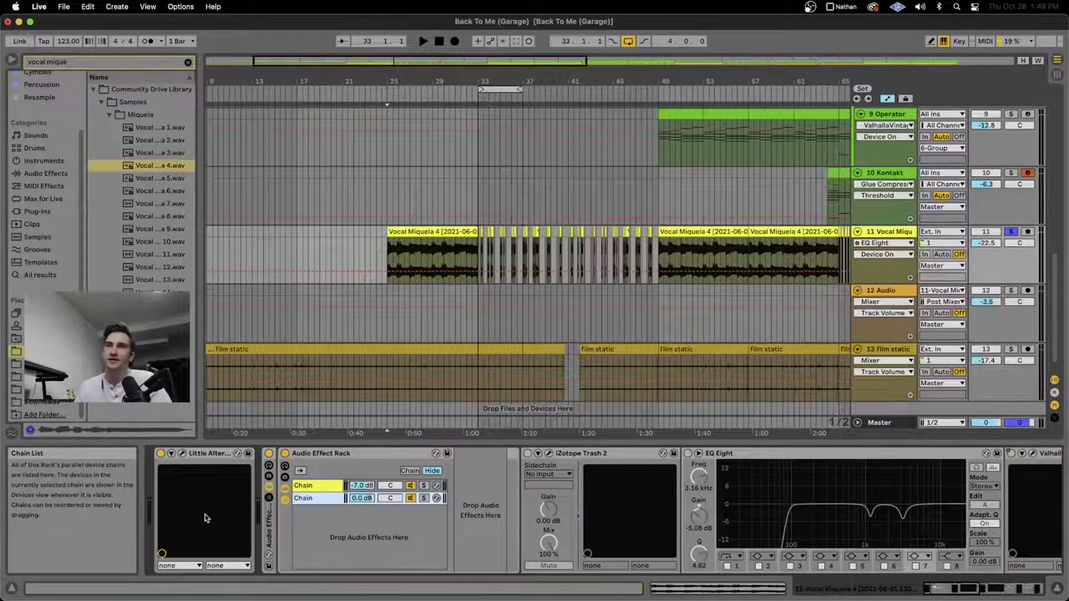
pyautogui.click(442, 498)
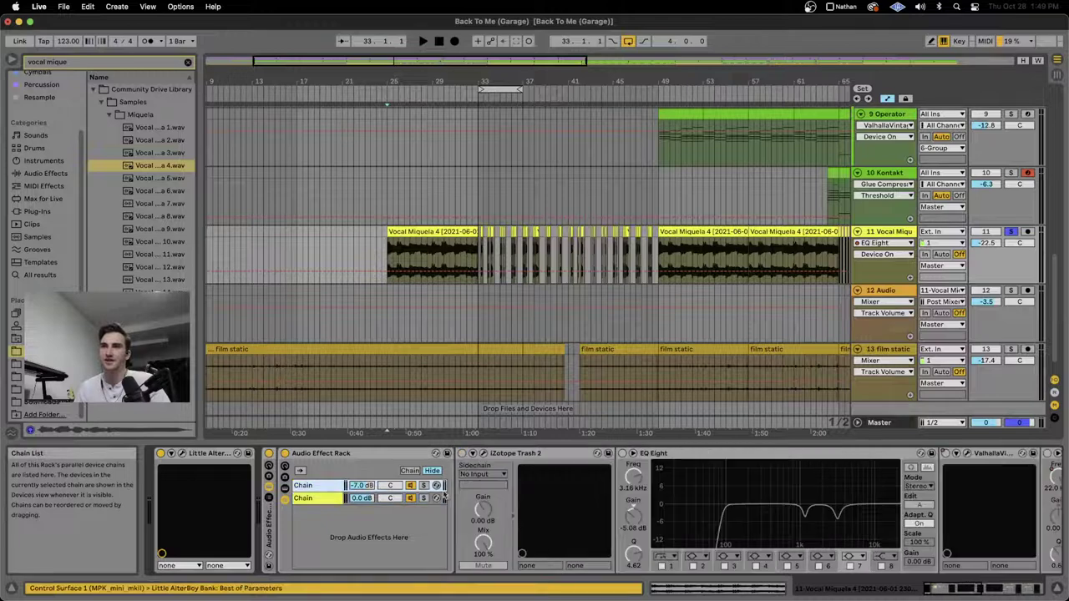
pyautogui.click(342, 495)
# Step: Compare the settings of the rack's Little AlterBoy with the first Little AlterBoy side by side, then close both windows
pyautogui.click(482, 454)
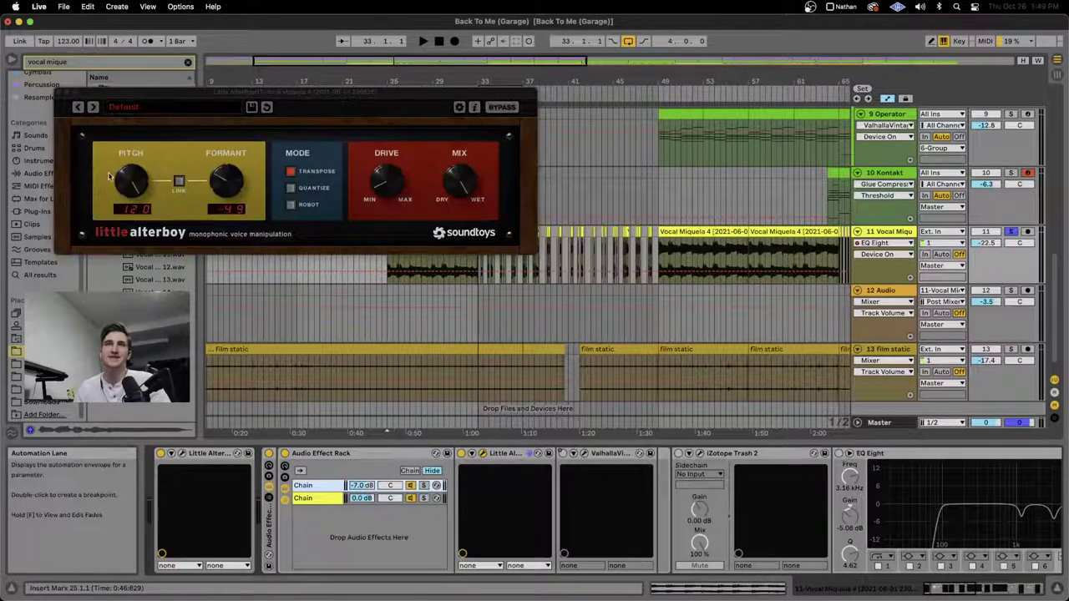
pyautogui.click(182, 458)
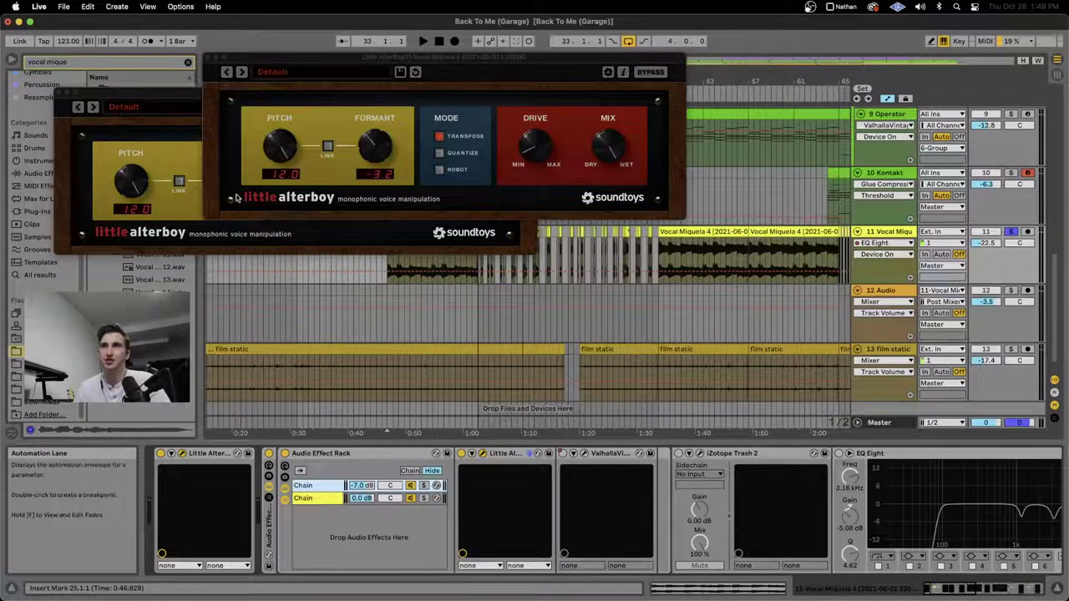
pyautogui.moveTo(253, 59); pyautogui.dragTo(80, 254)
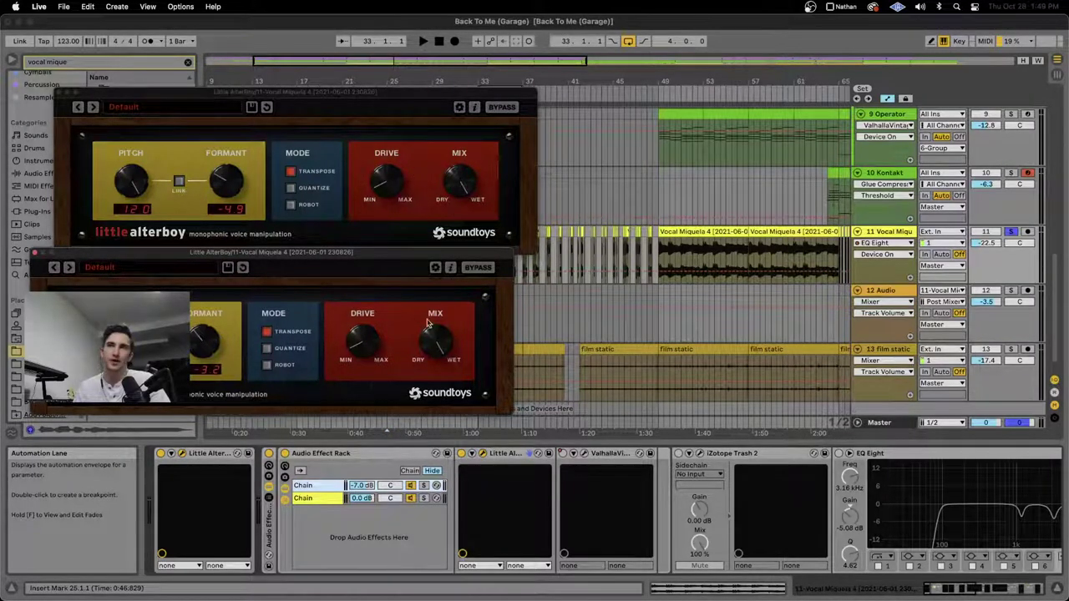
pyautogui.click(34, 254)
pyautogui.click(58, 94)
# Step: Solo the rack's -7.0 dB chain and play the vocal with that chain's ValhallaVintageVerb open
pyautogui.click(313, 486)
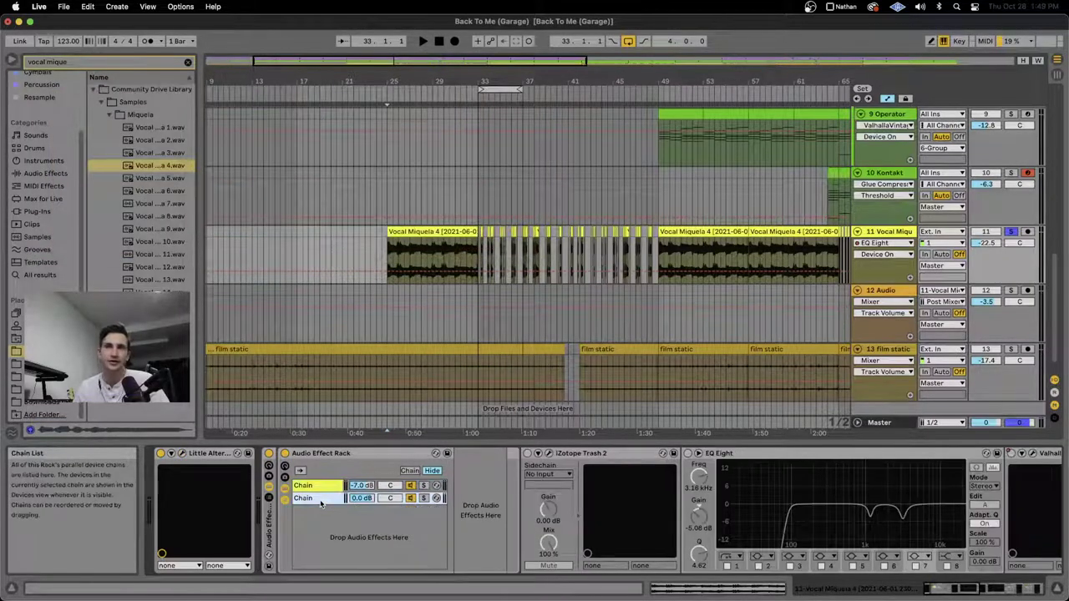
pyautogui.click(421, 498)
pyautogui.click(584, 454)
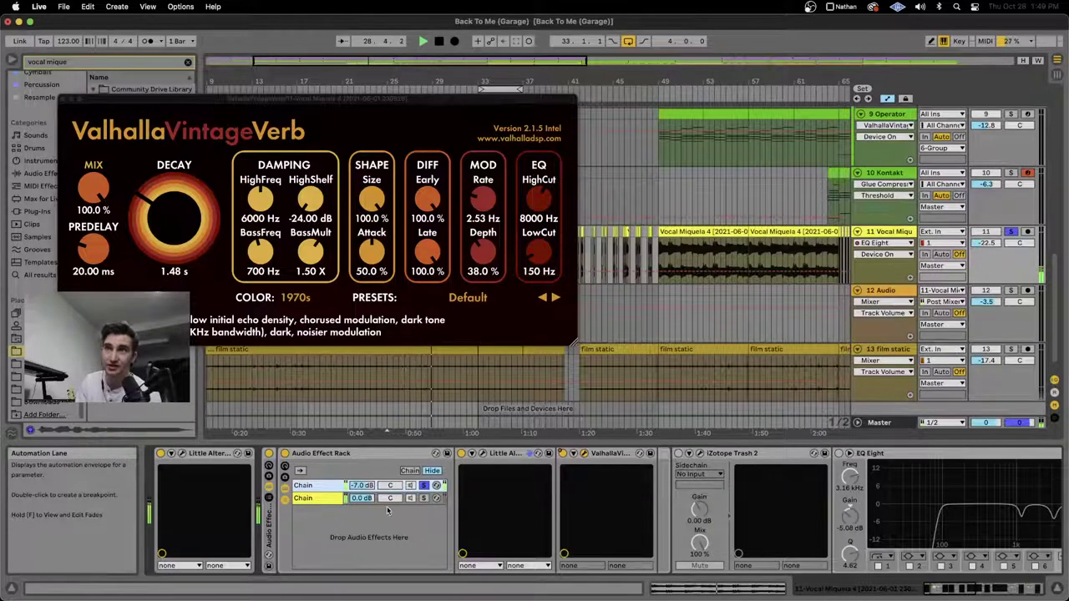
# Step: Compare the vocal with the rack's -7.0 dB chain soloed and unsoloed during playback
pyautogui.click(422, 486)
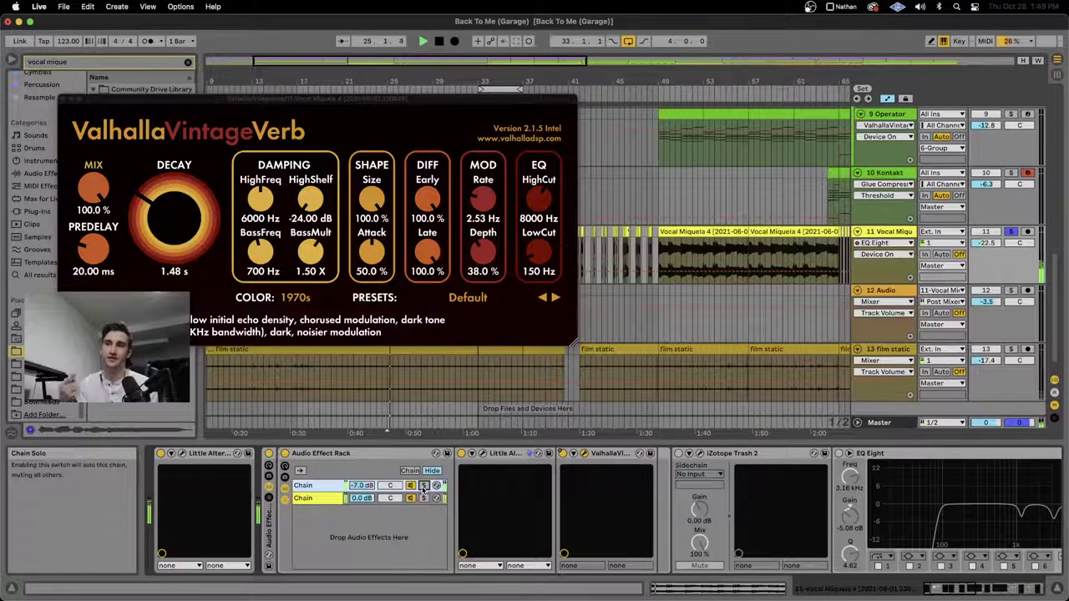
pyautogui.click(423, 486)
pyautogui.press('space')
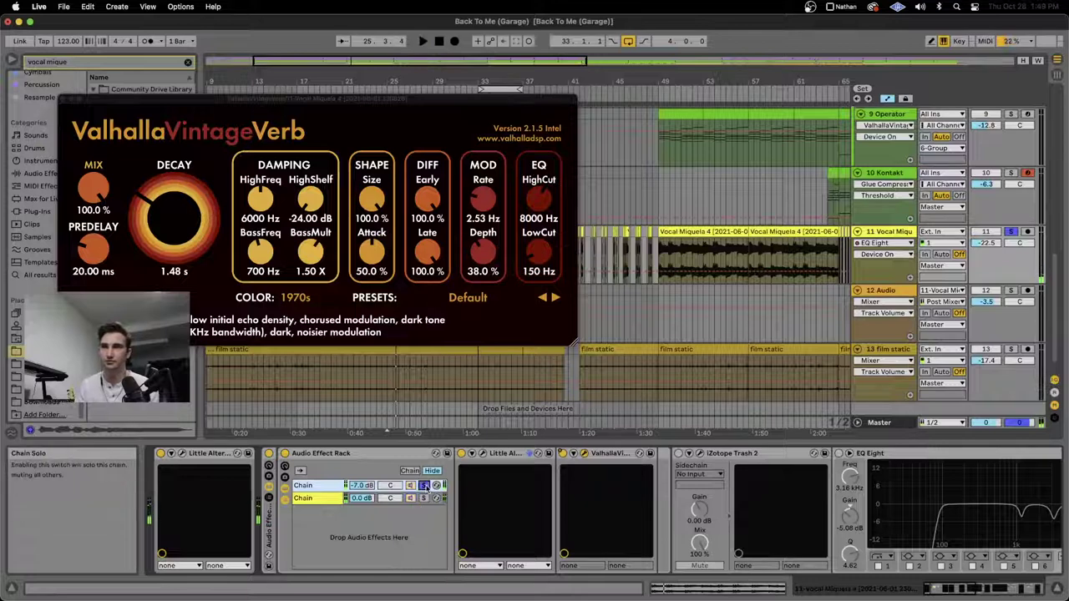
pyautogui.press('space')
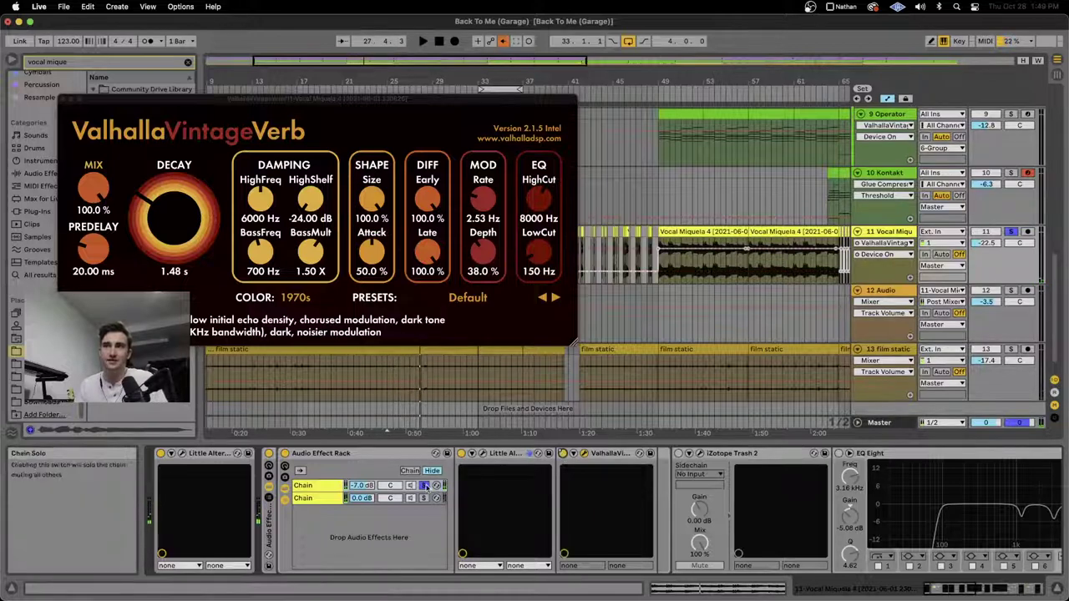
pyautogui.press('space')
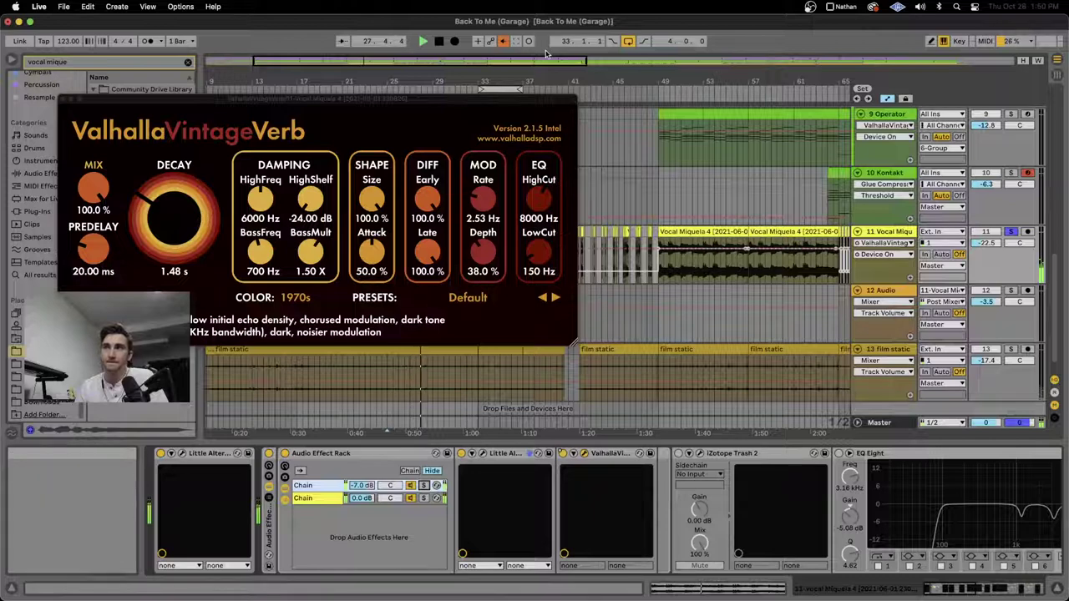
# Step: Re-enable the overridden automation, stop playback and check the vocal track's list of automatable devices
pyautogui.click(504, 46)
pyautogui.press('space')
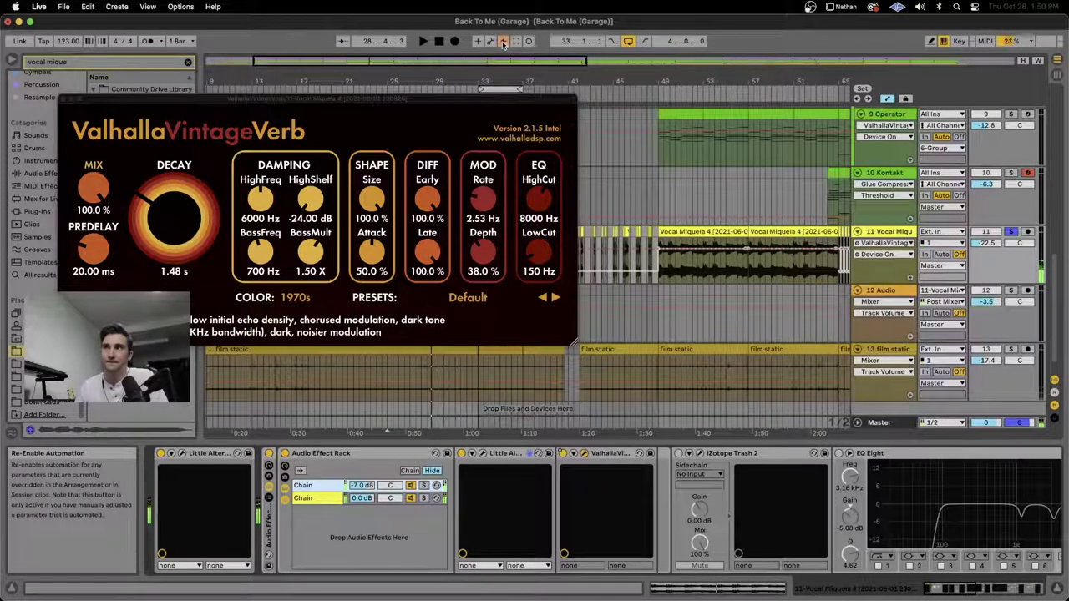
pyautogui.click(904, 243)
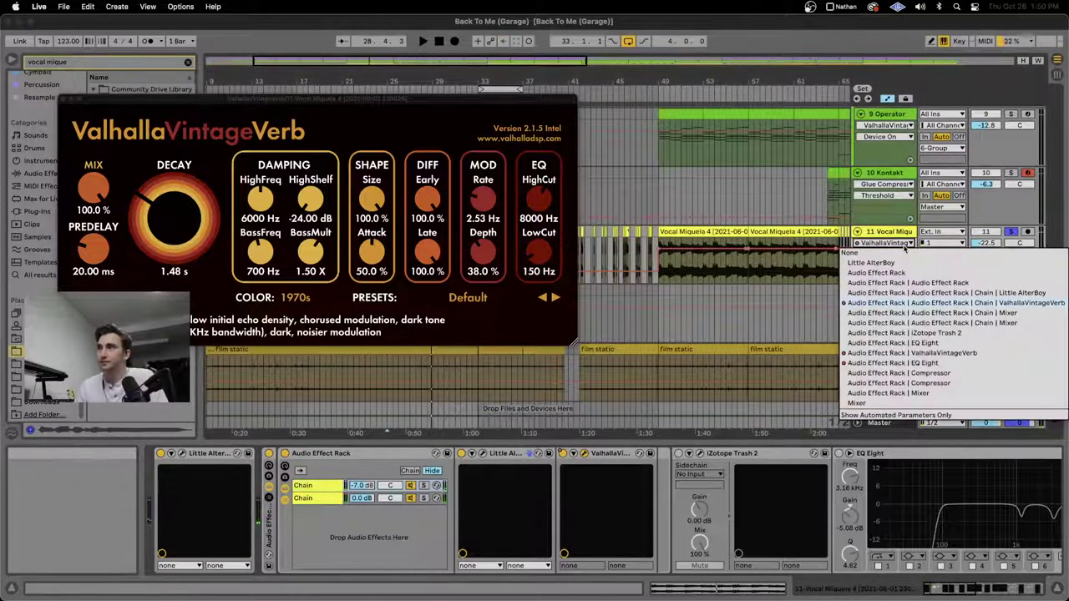
pyautogui.click(904, 244)
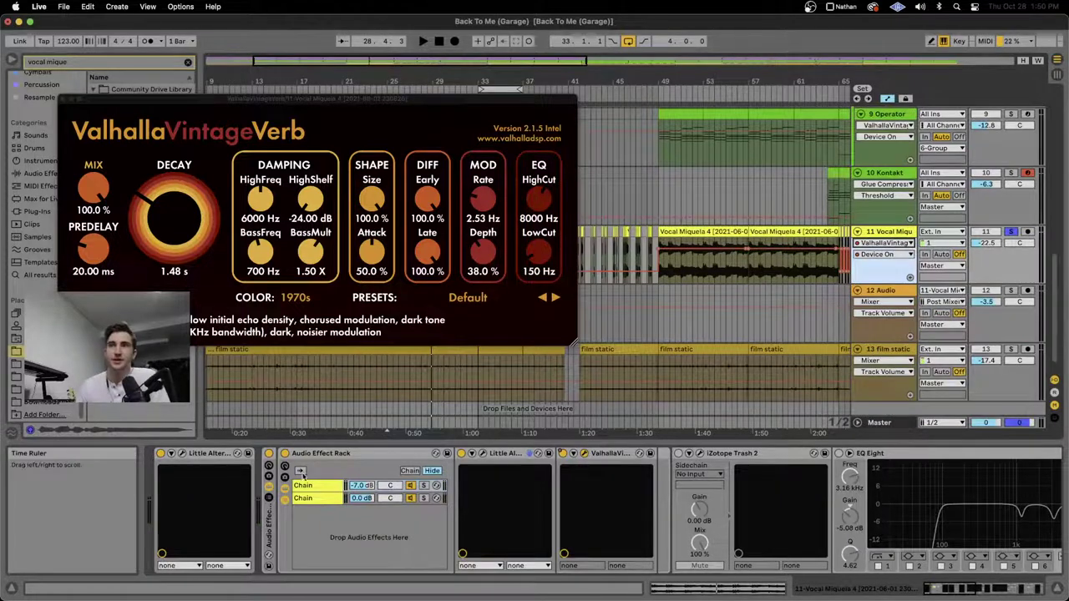
# Step: Turn on iZotope Trash 2 after the Audio Effect Rack and close the ValhallaVintageVerb window
pyautogui.click(307, 498)
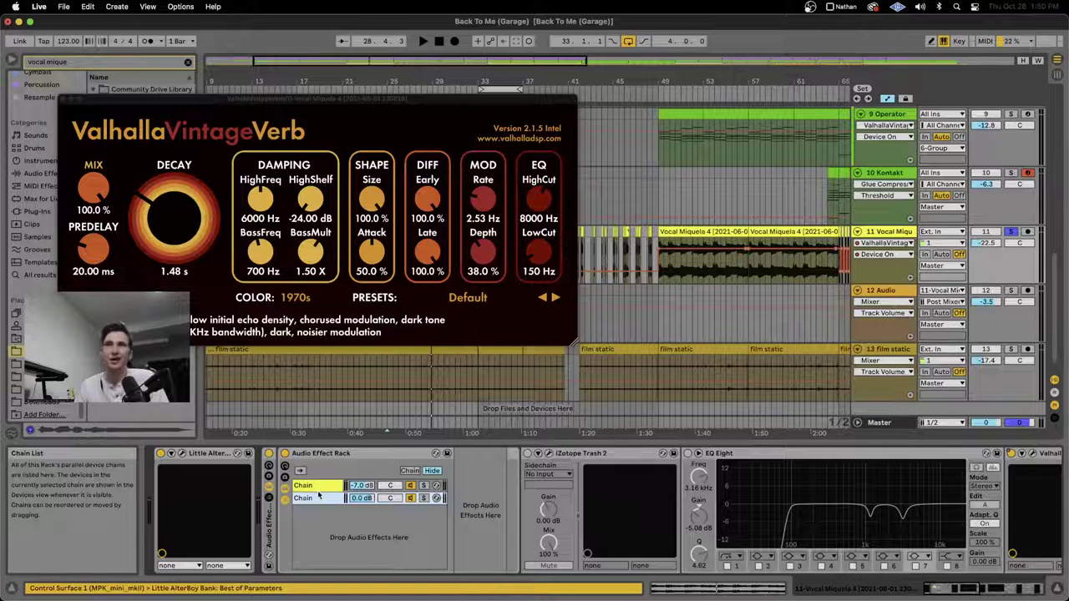
pyautogui.hscroll(2, 317, 495)
pyautogui.click(264, 488)
pyautogui.click(264, 499)
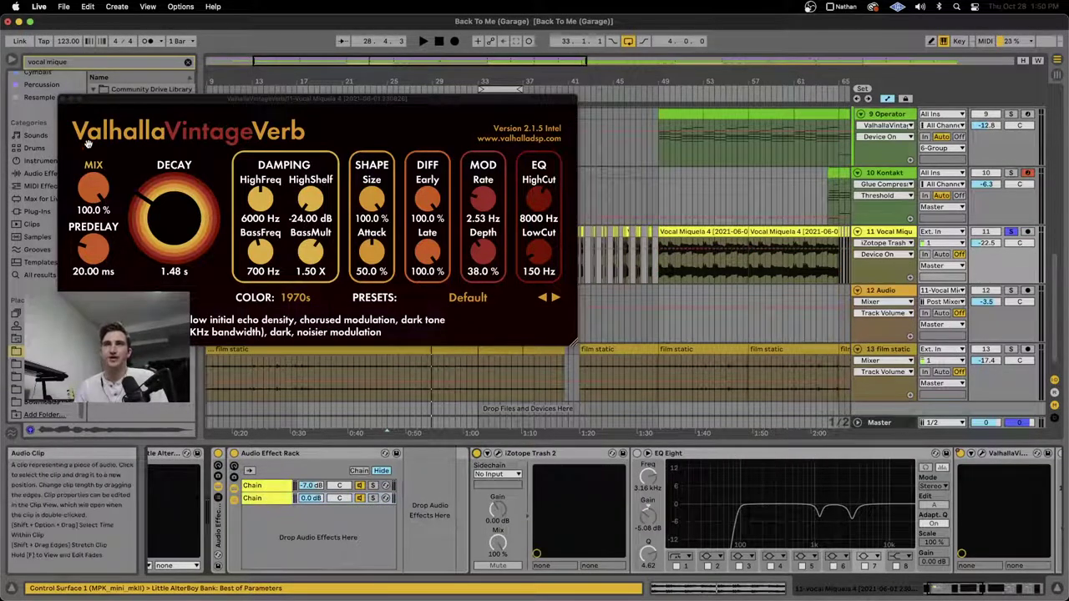
pyautogui.click(64, 99)
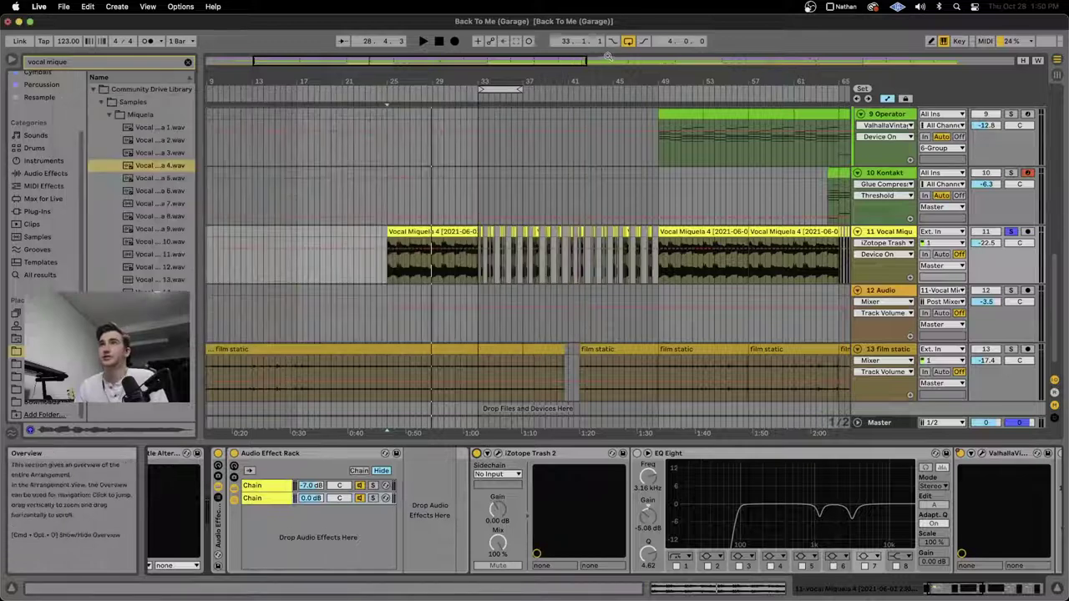
# Step: Open iZotope Trash 2 and view the high band's Saturate settings in its Trash module
pyautogui.click(496, 453)
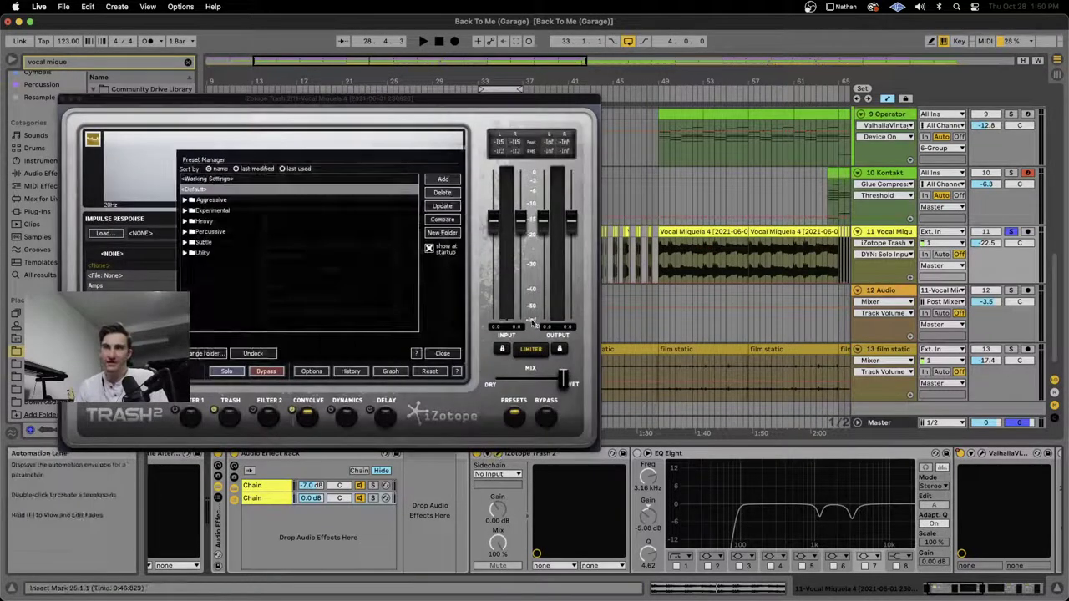
pyautogui.click(235, 420)
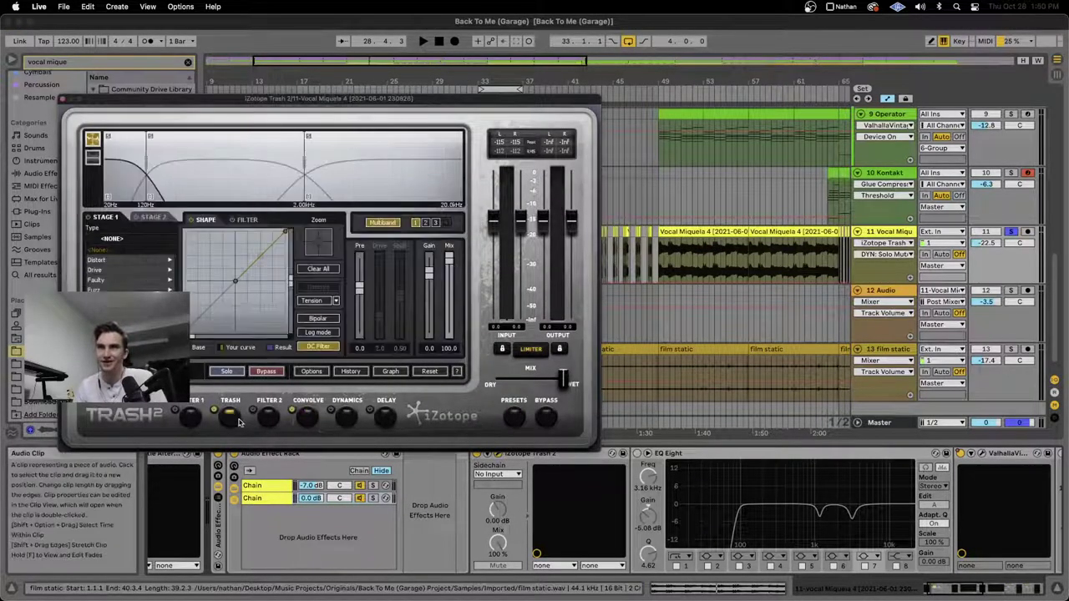
pyautogui.click(374, 189)
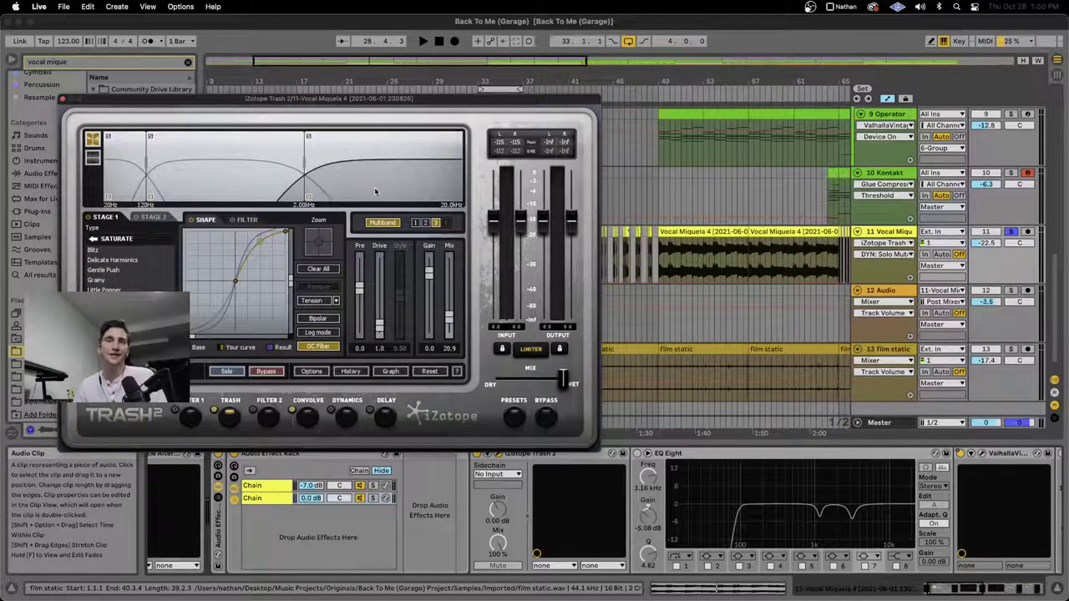
# Step: Look through the Filter, Convolve, Dynamics and Delay modules of iZotope Trash 2
pyautogui.click(195, 418)
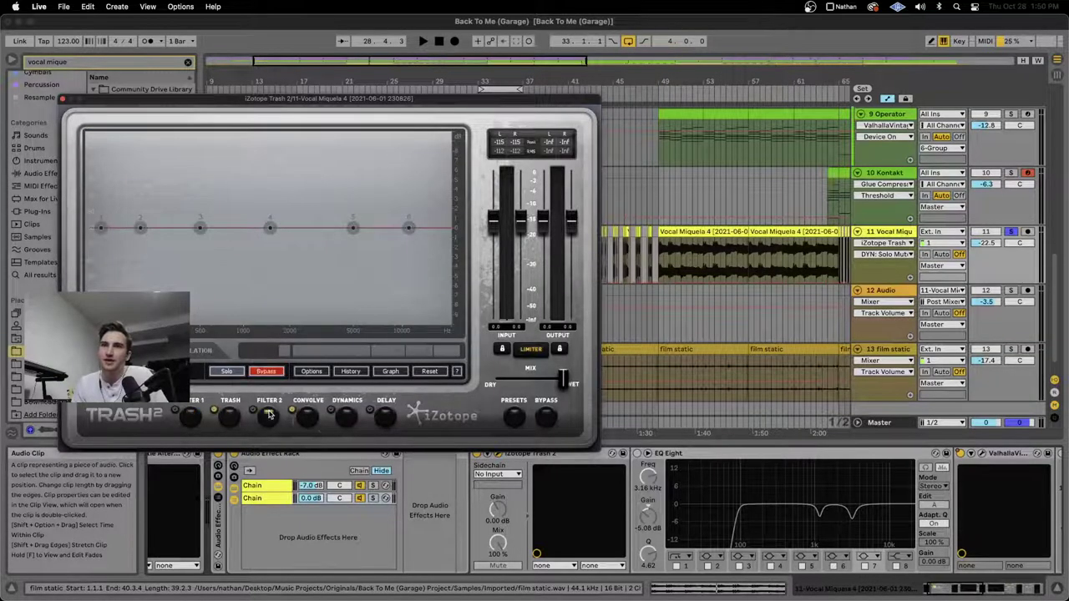
pyautogui.click(301, 411)
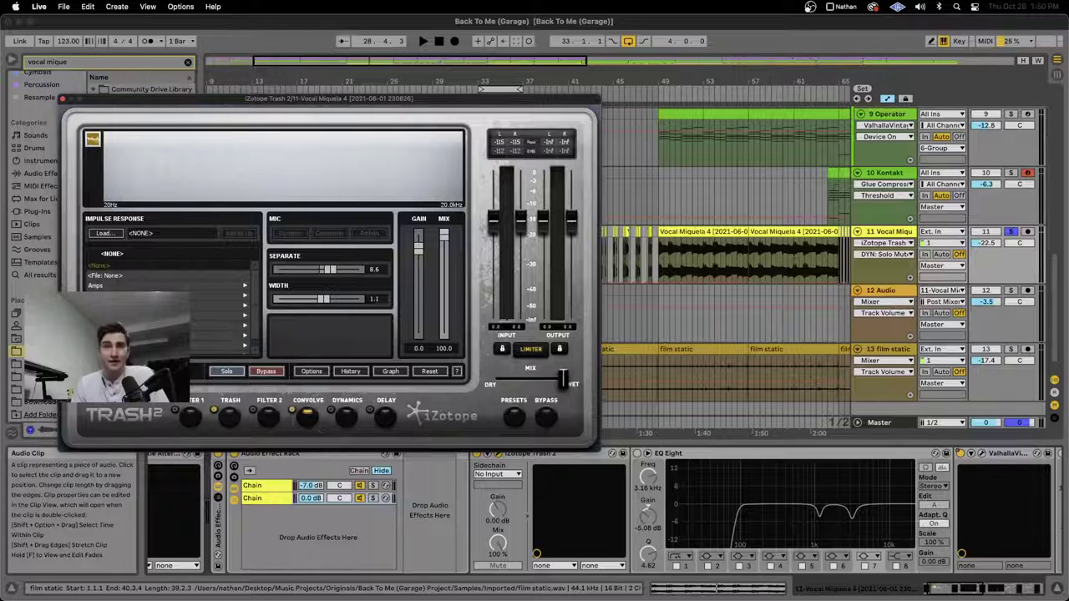
pyautogui.scroll(-1, 167, 280)
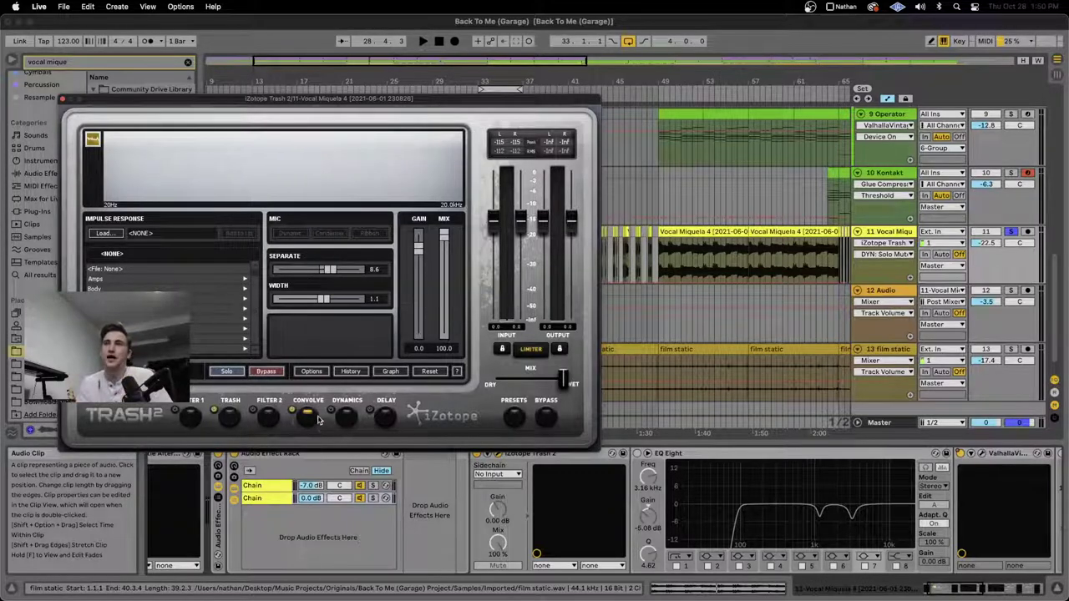
pyautogui.click(354, 420)
pyautogui.click(266, 371)
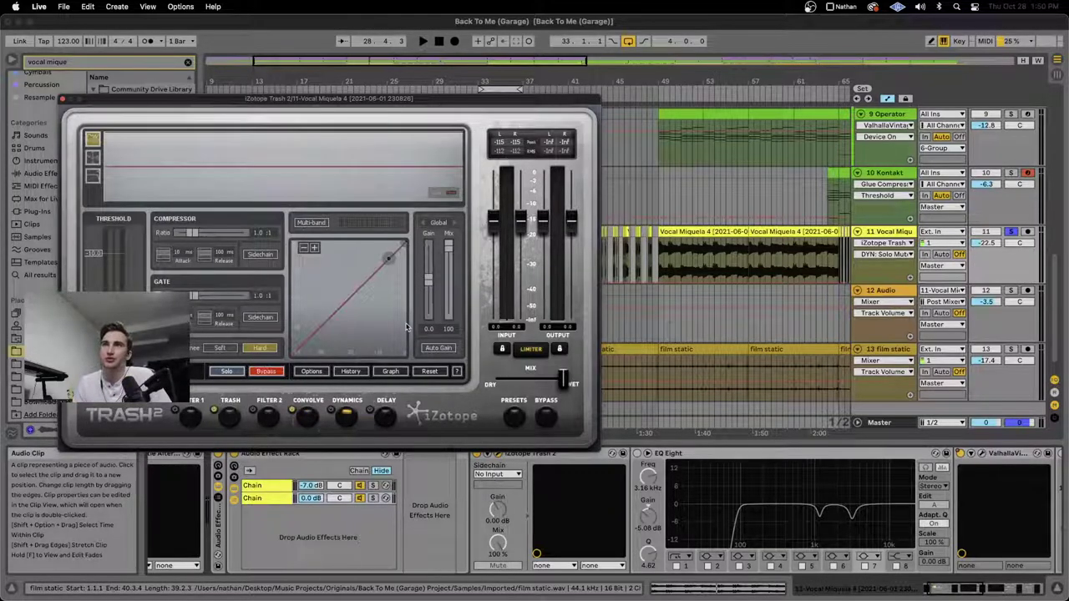
pyautogui.click(385, 415)
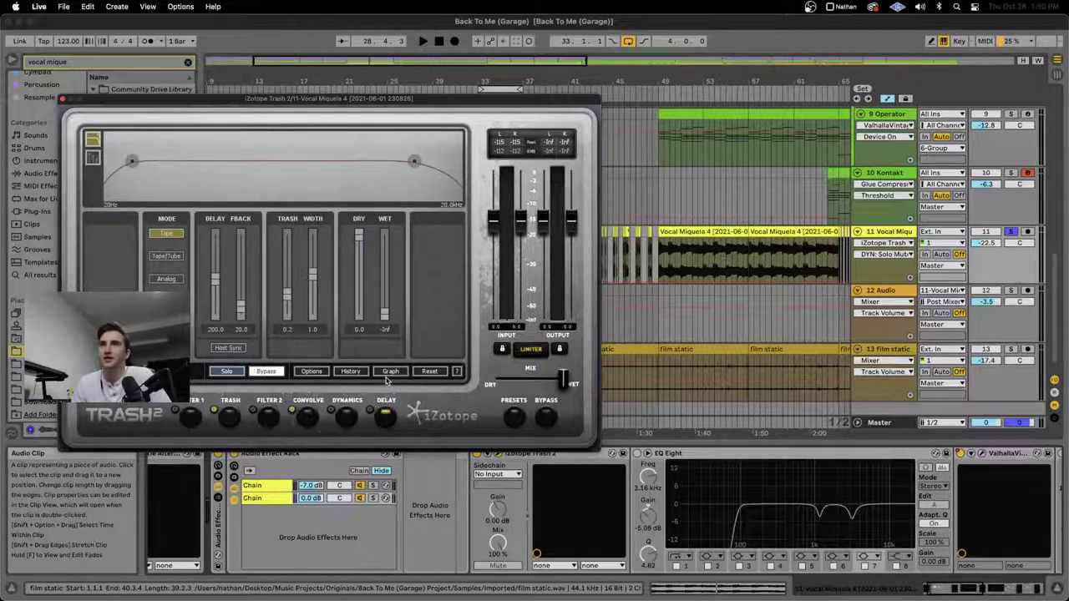
# Step: Return to the Trash module and compare the playing vocal with iZotope Trash 2 switched off and on
pyautogui.click(230, 417)
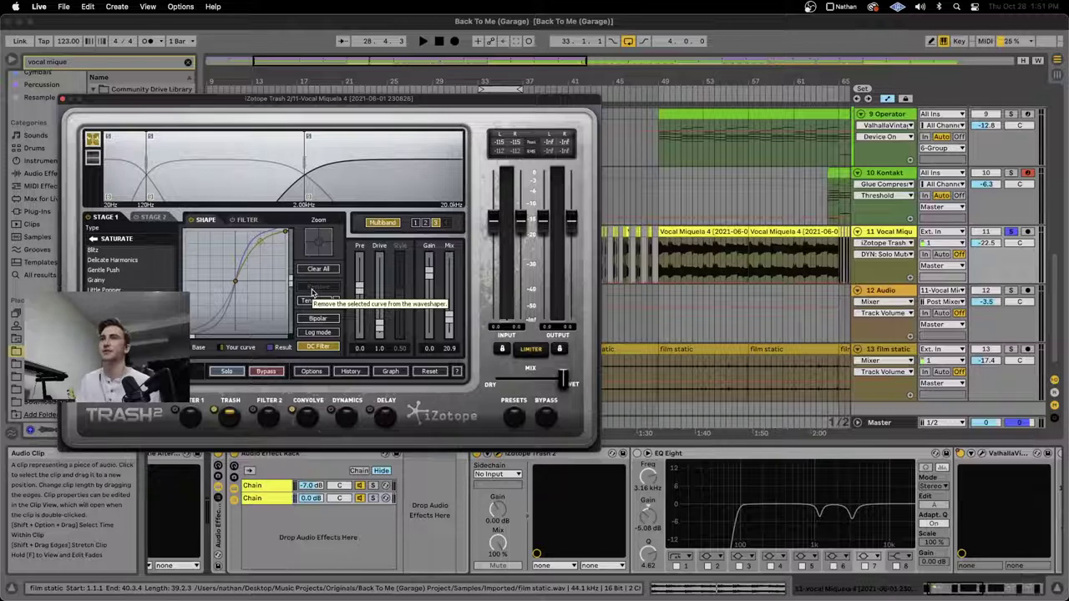
pyautogui.moveTo(456, 101); pyautogui.dragTo(368, 95)
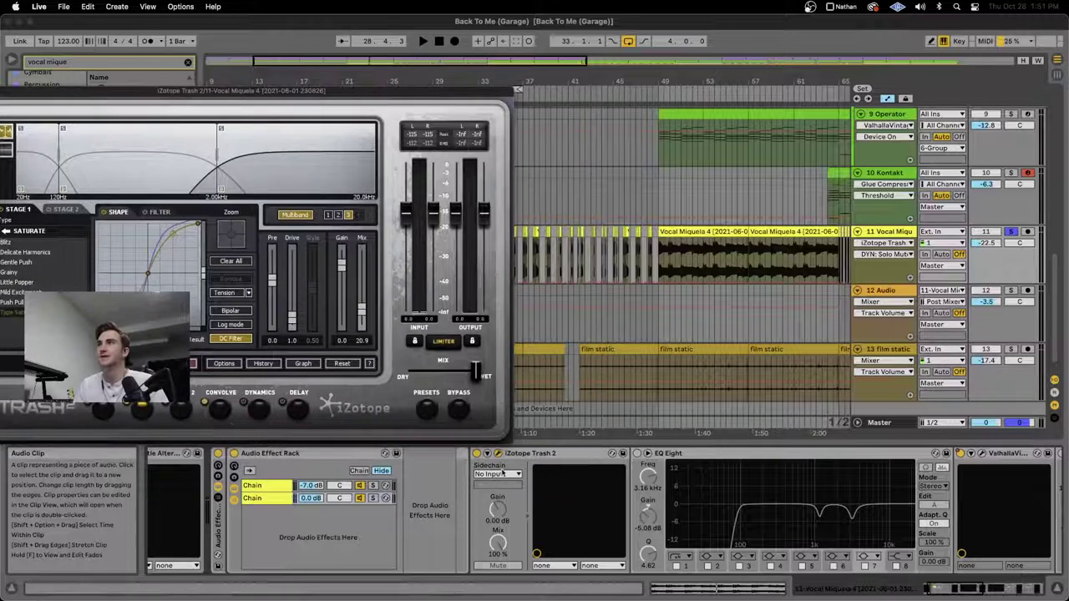
pyautogui.press('space')
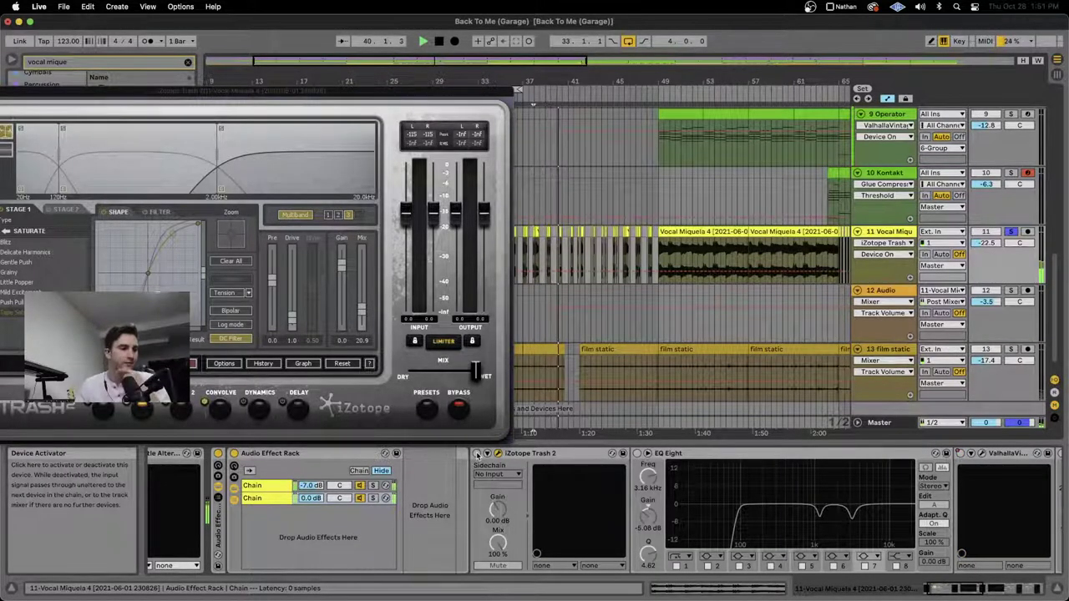
pyautogui.click(475, 453)
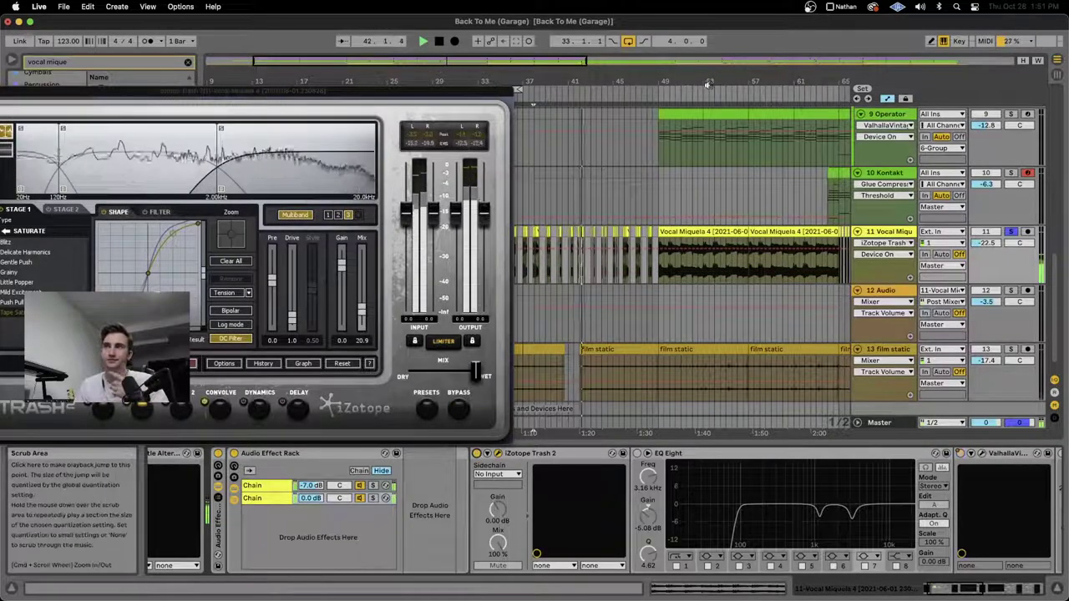
pyautogui.click(476, 453)
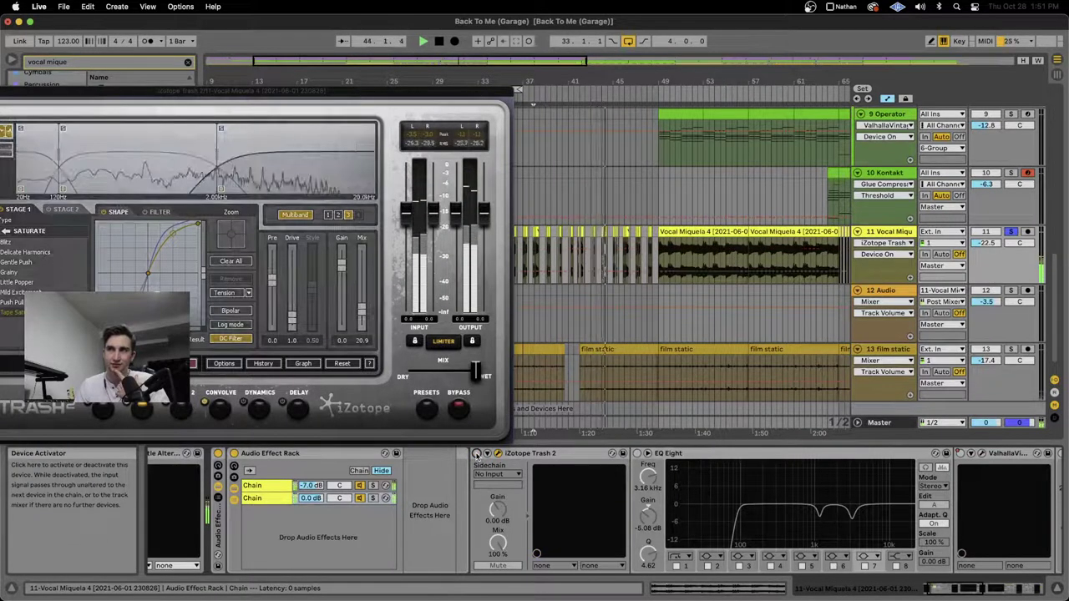
pyautogui.click(475, 454)
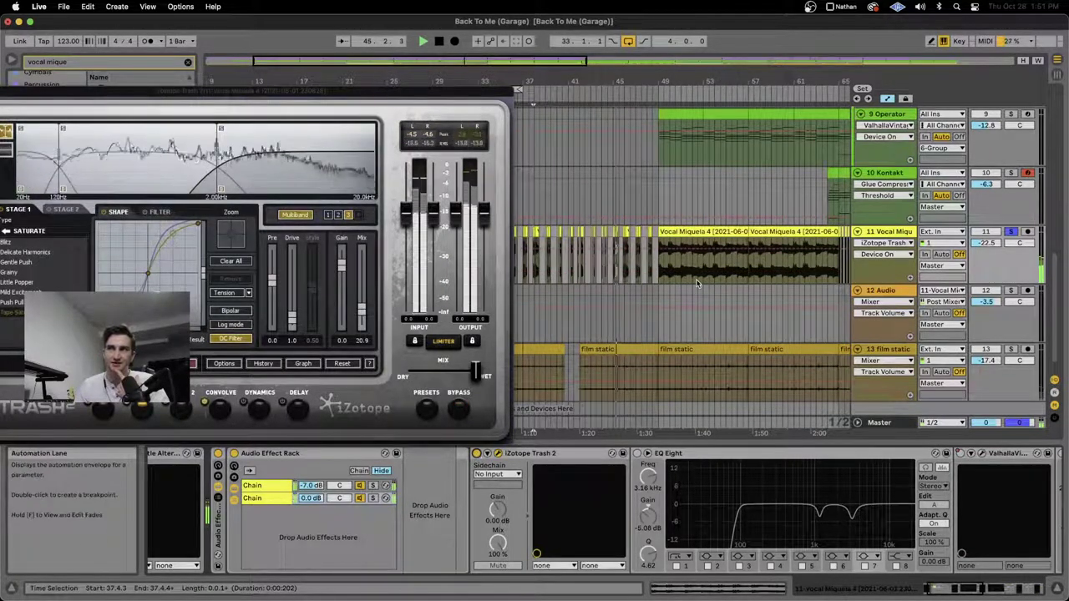
pyautogui.press('space')
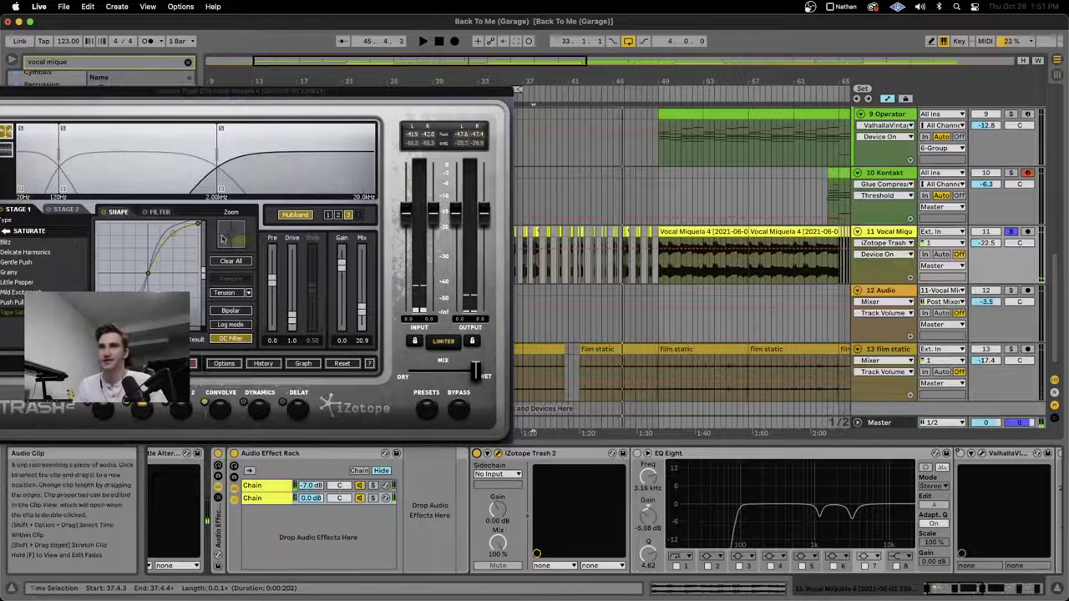
# Step: Compare the Saturate settings of the middle and high bands, bringing the whole iZotope Trash 2 window into view
pyautogui.click(144, 180)
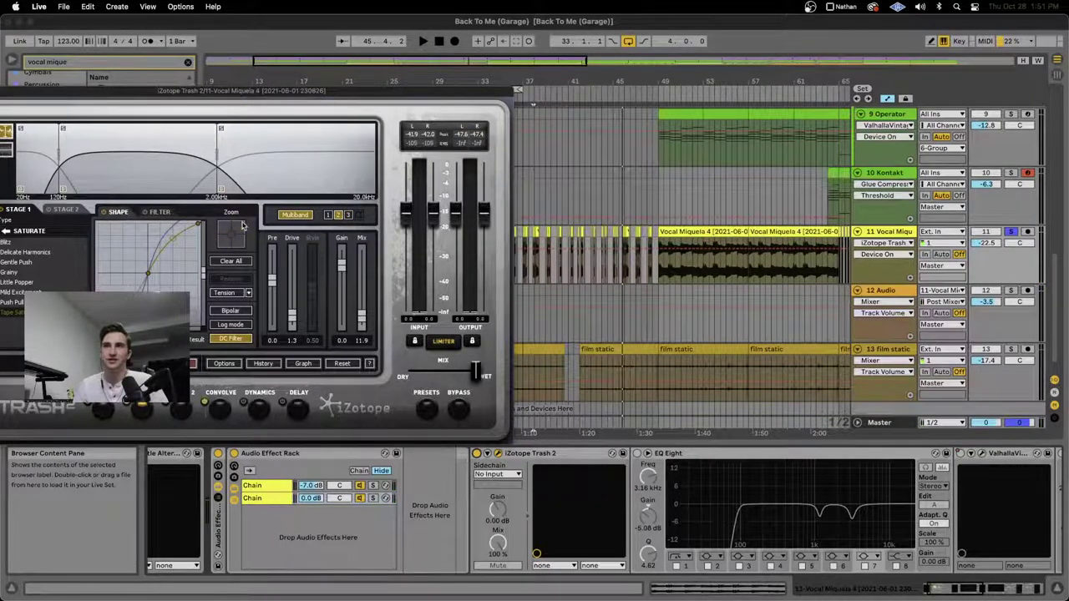
pyautogui.click(310, 174)
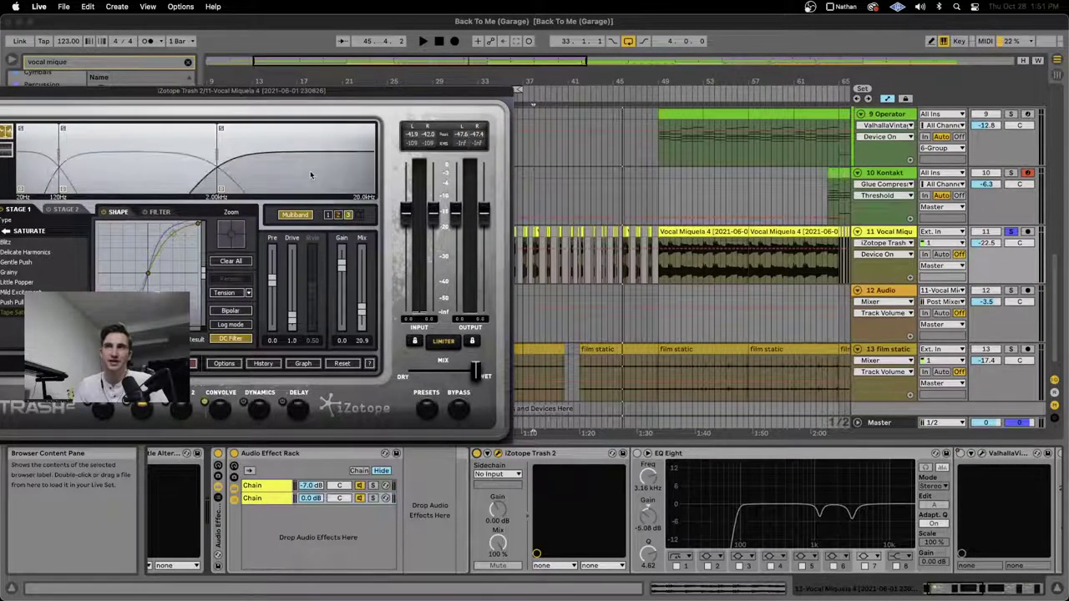
pyautogui.moveTo(251, 90); pyautogui.dragTo(433, 91)
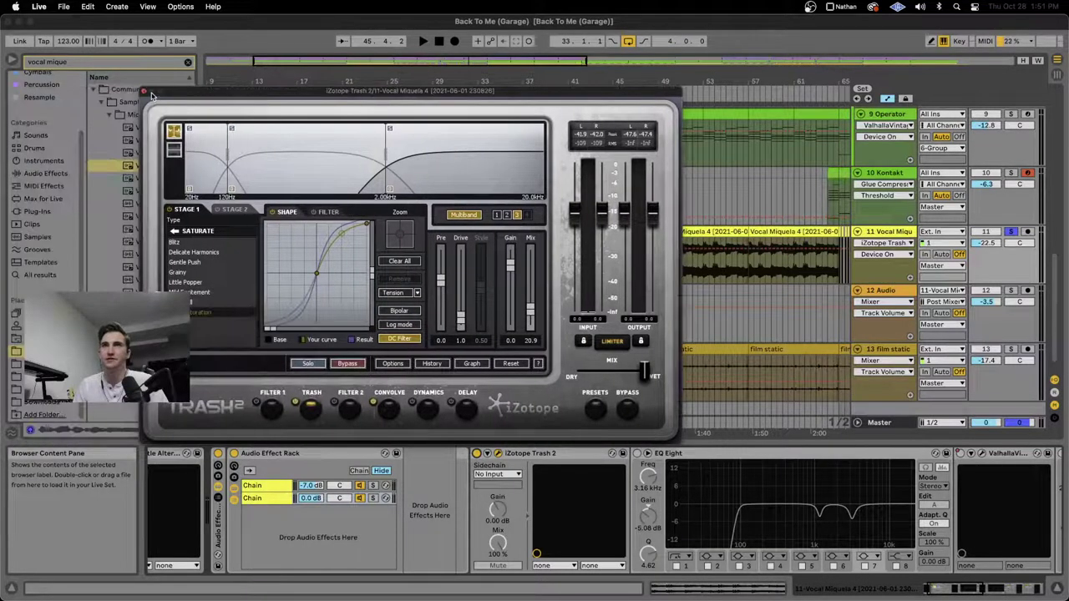
# Step: Close iZotope Trash 2 and turn on the two EQ Eight devices that follow it
pyautogui.click(498, 453)
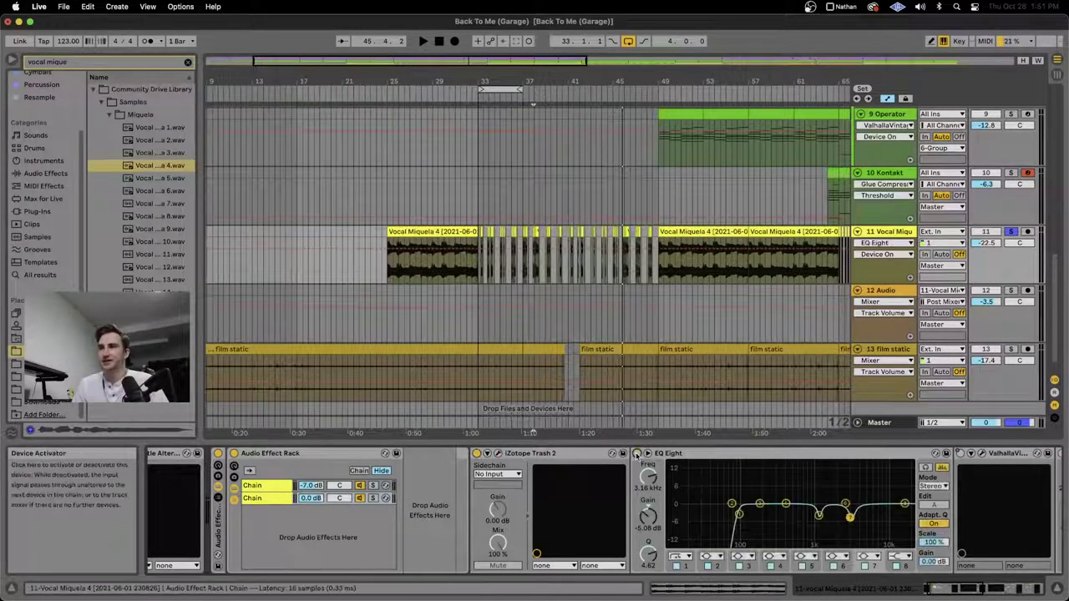
pyautogui.press('Delete')
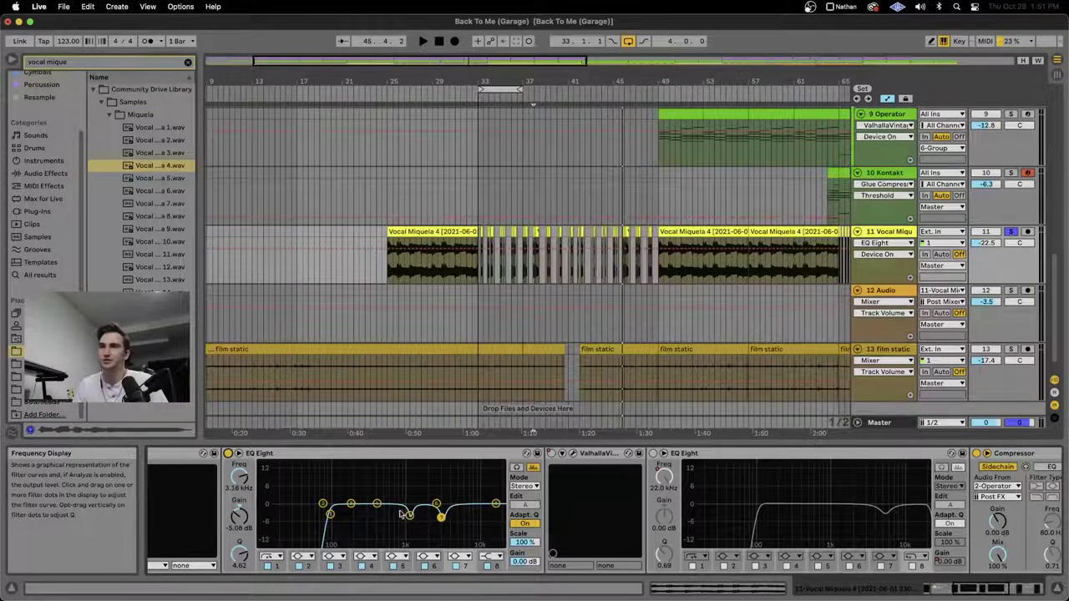
pyautogui.hscroll(5, 442, 521)
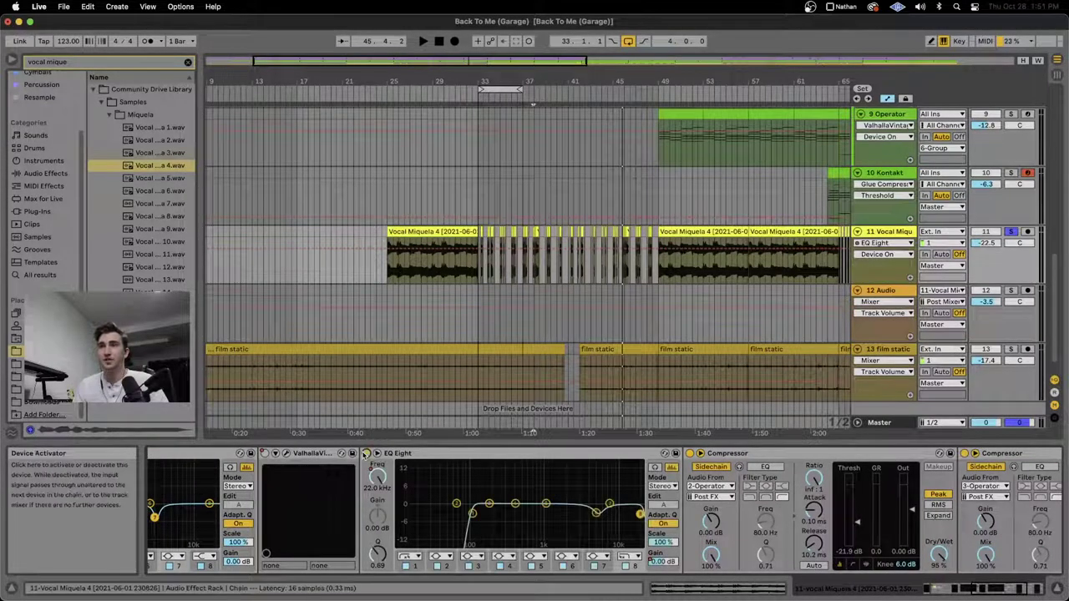
# Step: Show the second EQ Eight's band 8 frequency automation across the arrangement and play the vocal clip from bar 25
pyautogui.click(377, 478)
pyautogui.press('-')
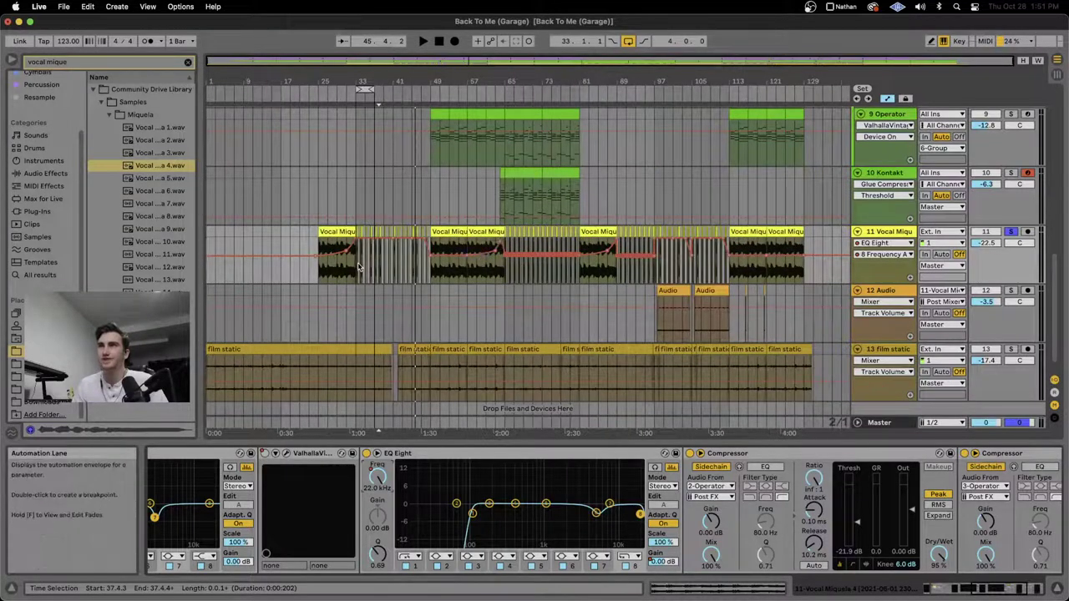
pyautogui.click(332, 254)
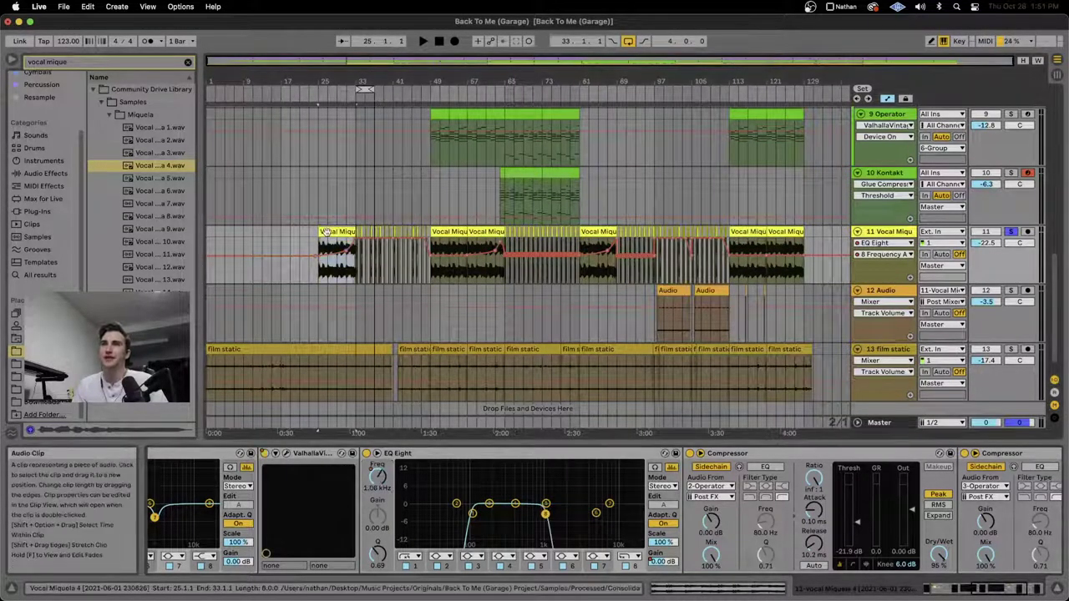
pyautogui.press('space')
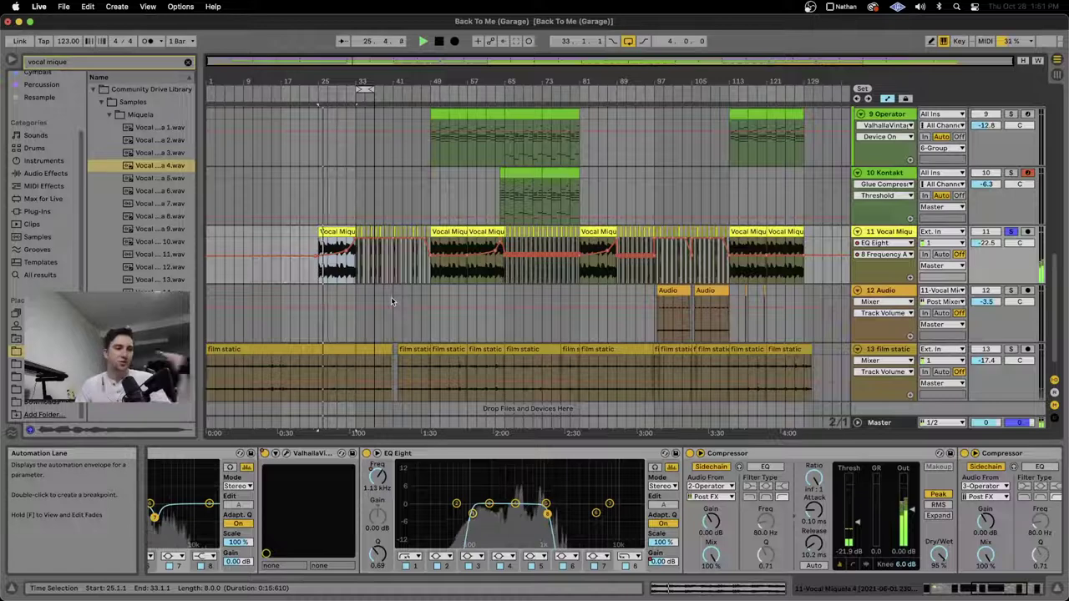
pyautogui.press('b')
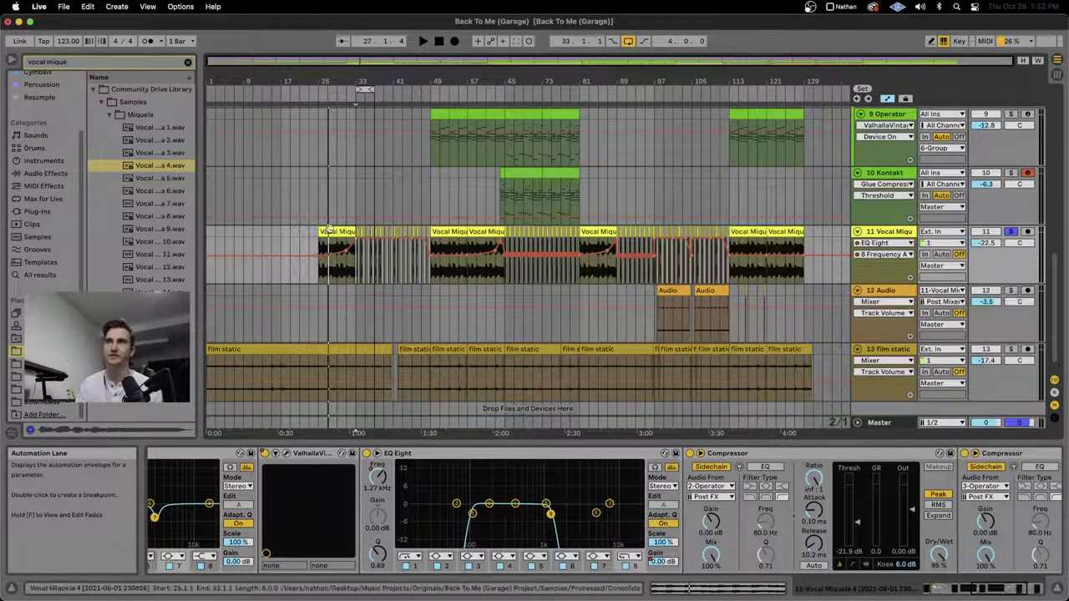
# Step: Select the Vocal Miquela clip spanning bars 25 to 33 and play it through the filter automation rise
pyautogui.scroll(3, 326, 250)
pyautogui.moveTo(304, 251)
pyautogui.mouseDown()
pyautogui.moveTo(345, 236)
pyautogui.moveTo(448, 242)
pyautogui.moveTo(314, 242)
pyautogui.mouseUp()
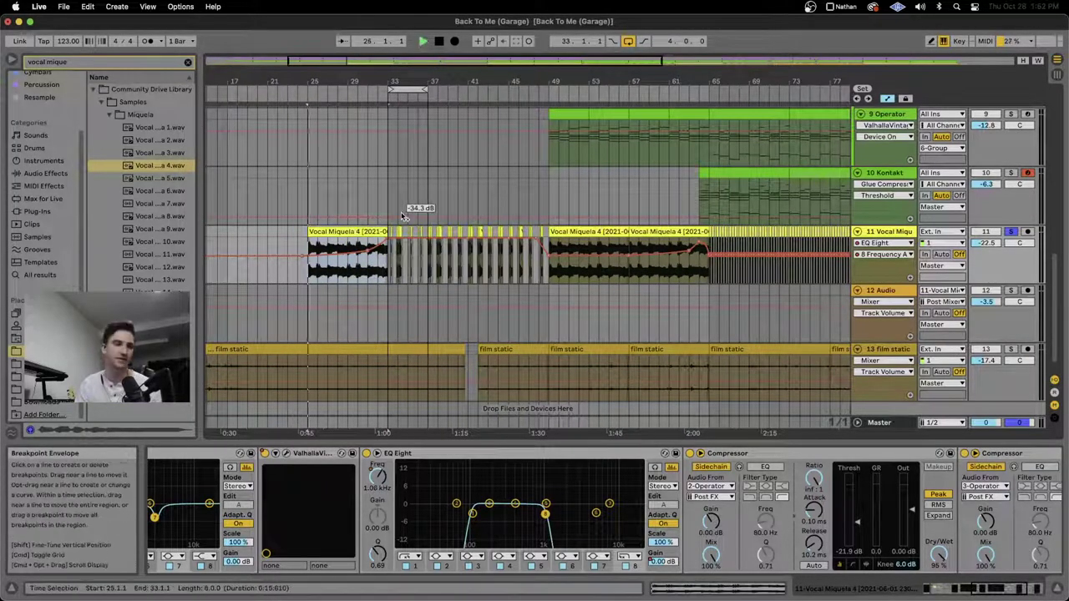
pyautogui.press('space')
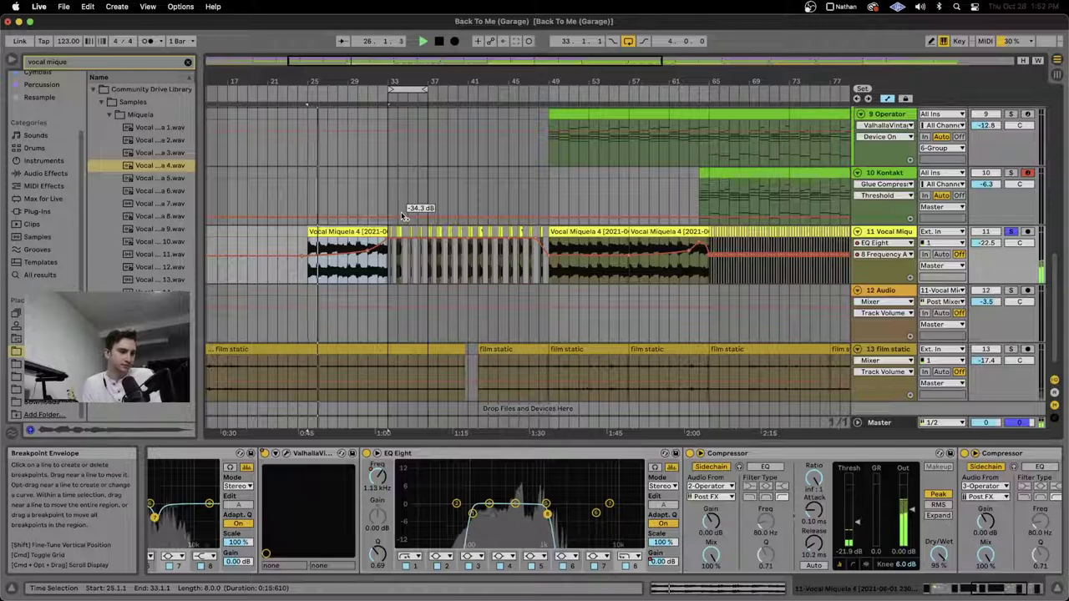
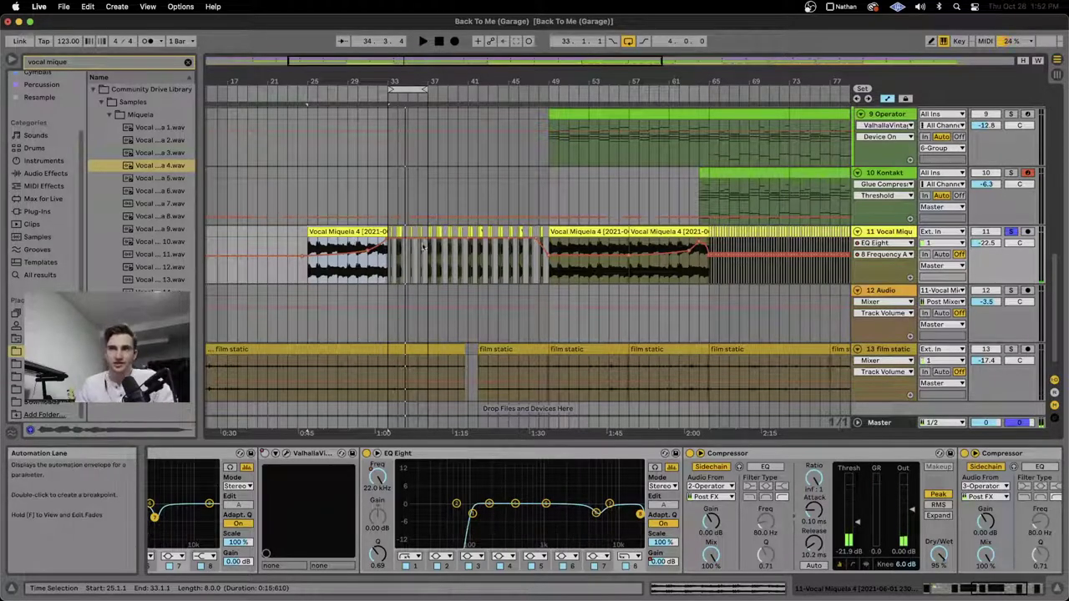
# Step: Look over the tracks above the vocal and mark the chopped Vocal Miquela clips that start at bar 33
pyautogui.scroll(5, 432, 259)
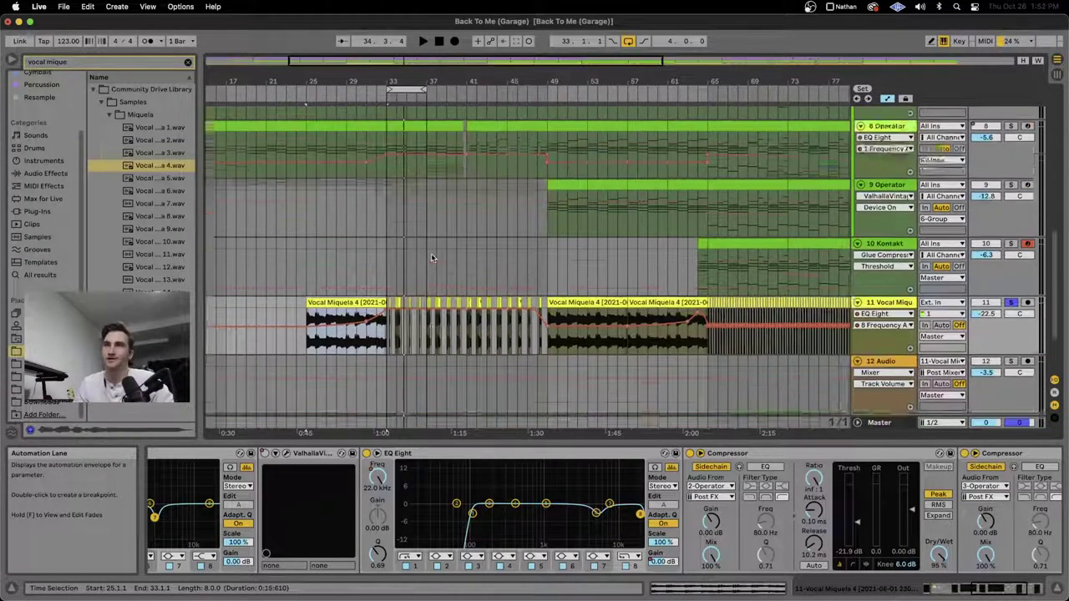
pyautogui.scroll(5, 381, 266)
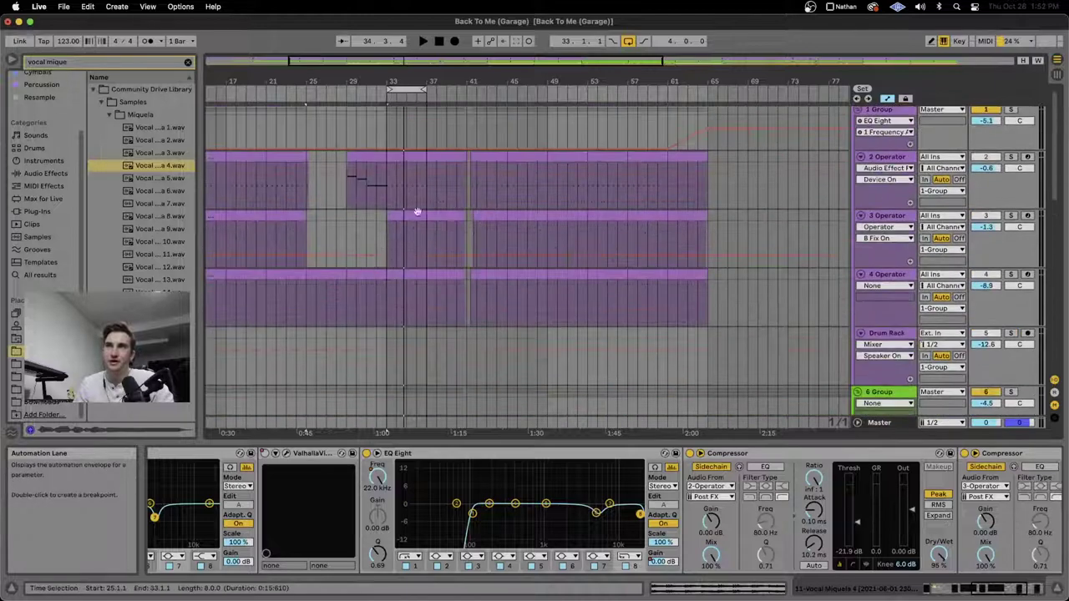
pyautogui.scroll(-10, 400, 180)
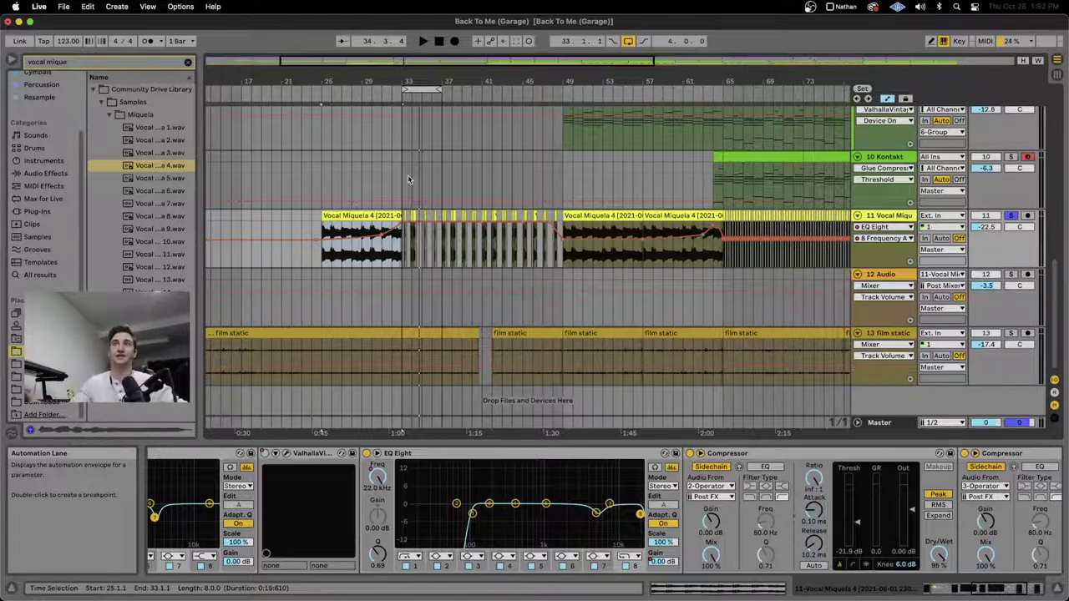
pyautogui.moveTo(330, 242); pyautogui.dragTo(493, 258)
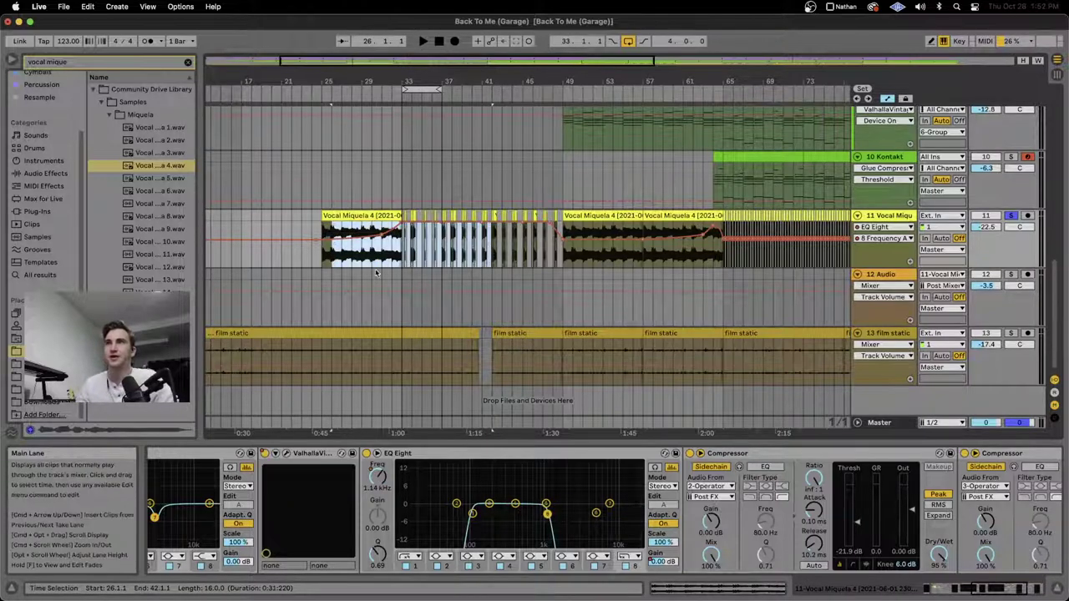
pyautogui.moveTo(401, 255); pyautogui.dragTo(458, 246)
pyautogui.click(432, 263)
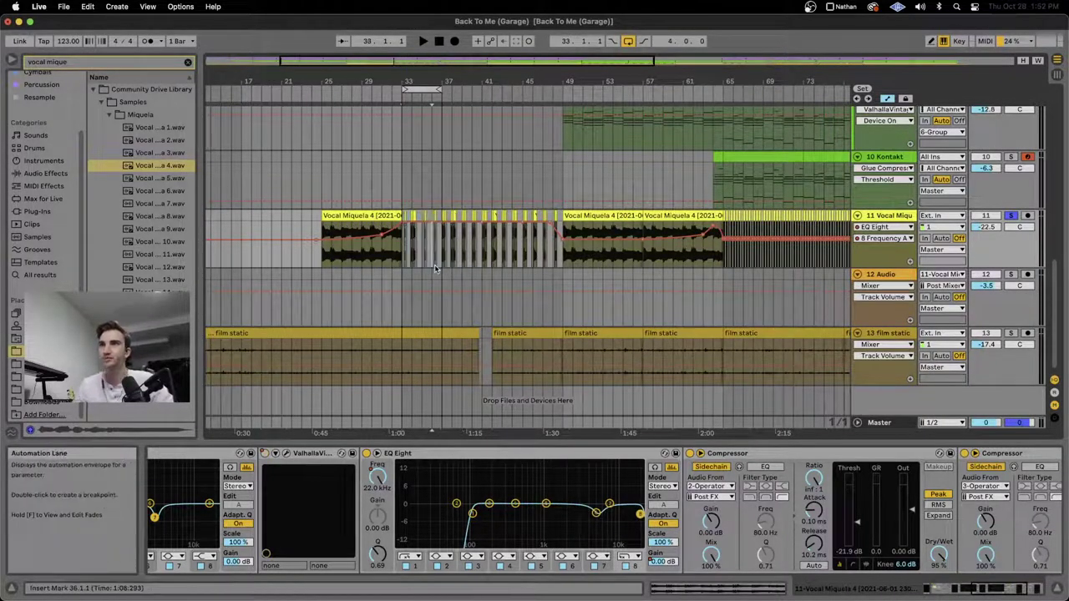
pyautogui.click(415, 289)
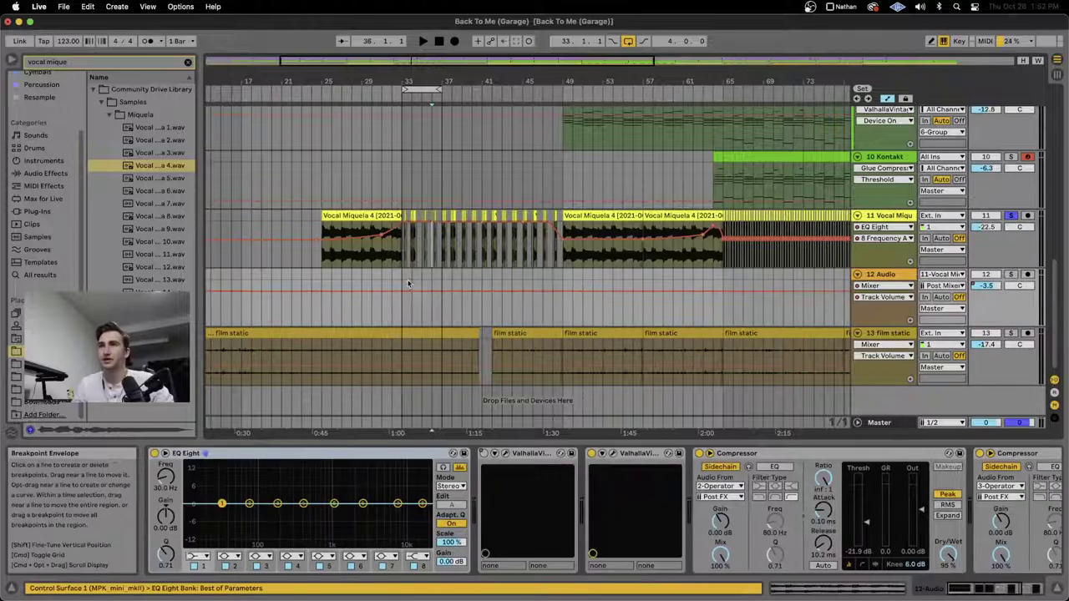
# Step: Examine the vocal track's device chain through to the compressors and show the devices of the rack's first chain
pyautogui.click(882, 227)
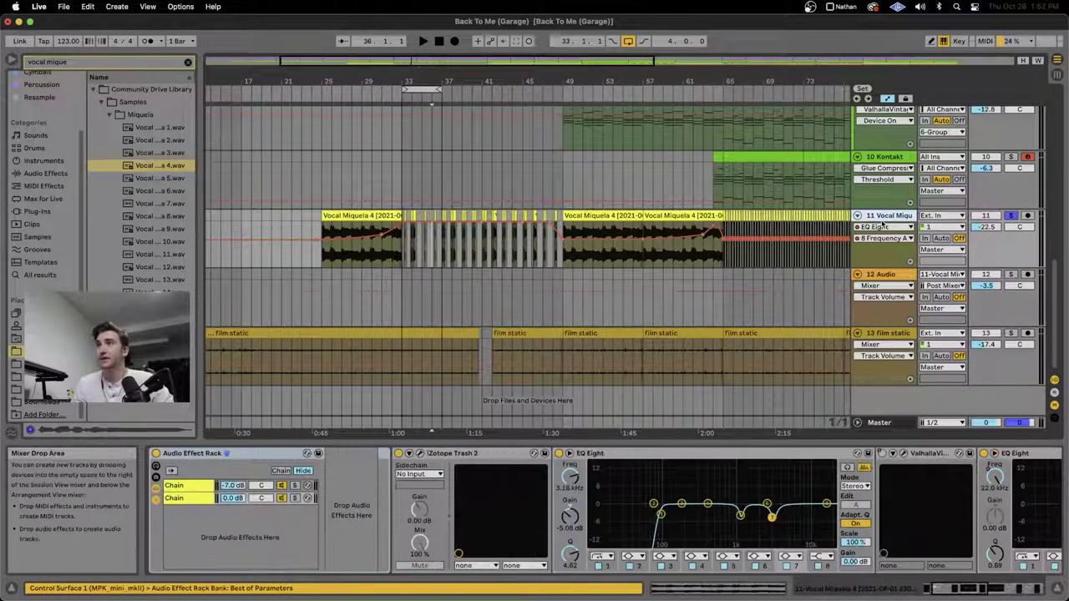
pyautogui.hscroll(10, 558, 463)
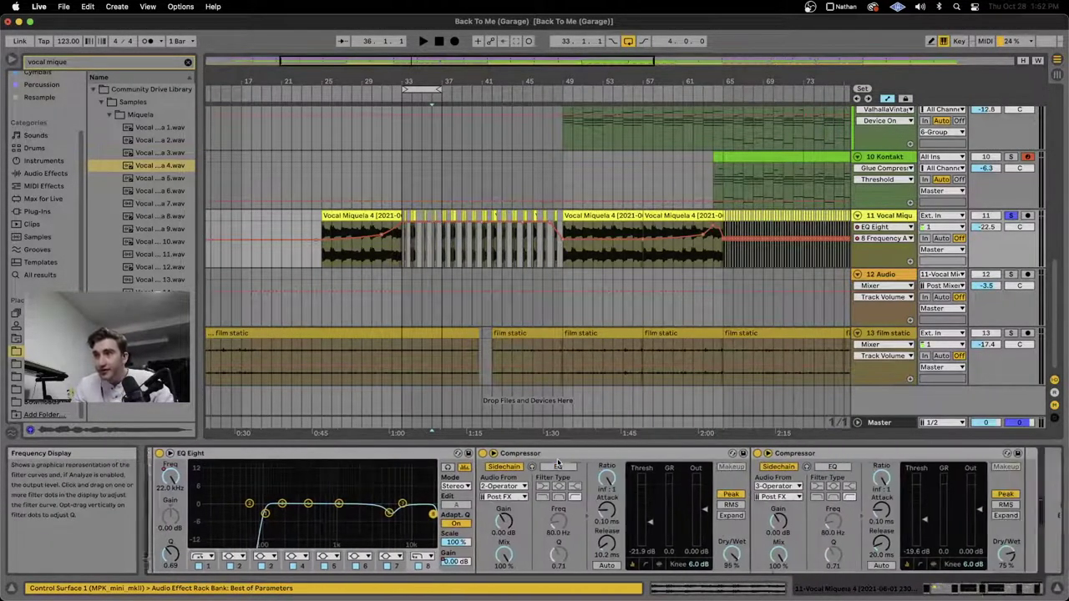
pyautogui.hscroll(-10, 639, 507)
pyautogui.hscroll(-3, 640, 508)
pyautogui.hscroll(-12, 640, 508)
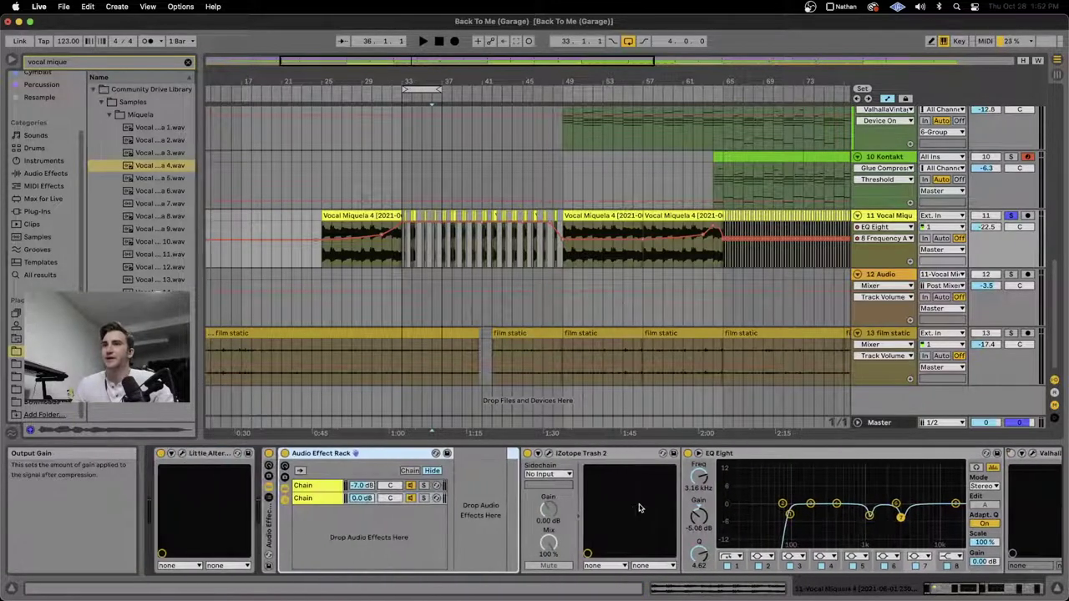
pyautogui.click(317, 486)
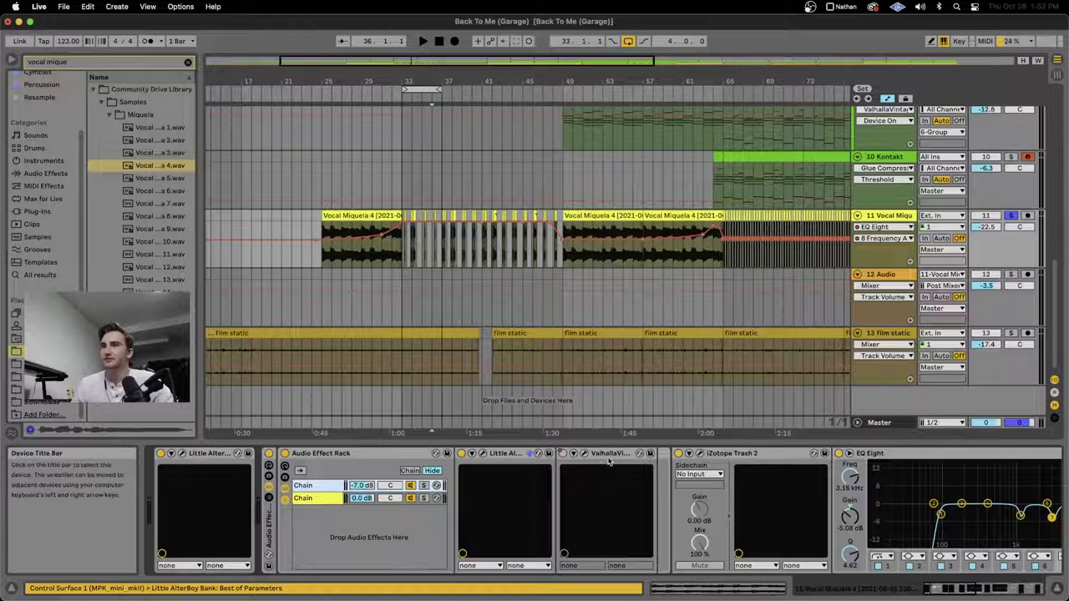
pyautogui.hscroll(11, 721, 454)
pyautogui.hscroll(-7, 720, 454)
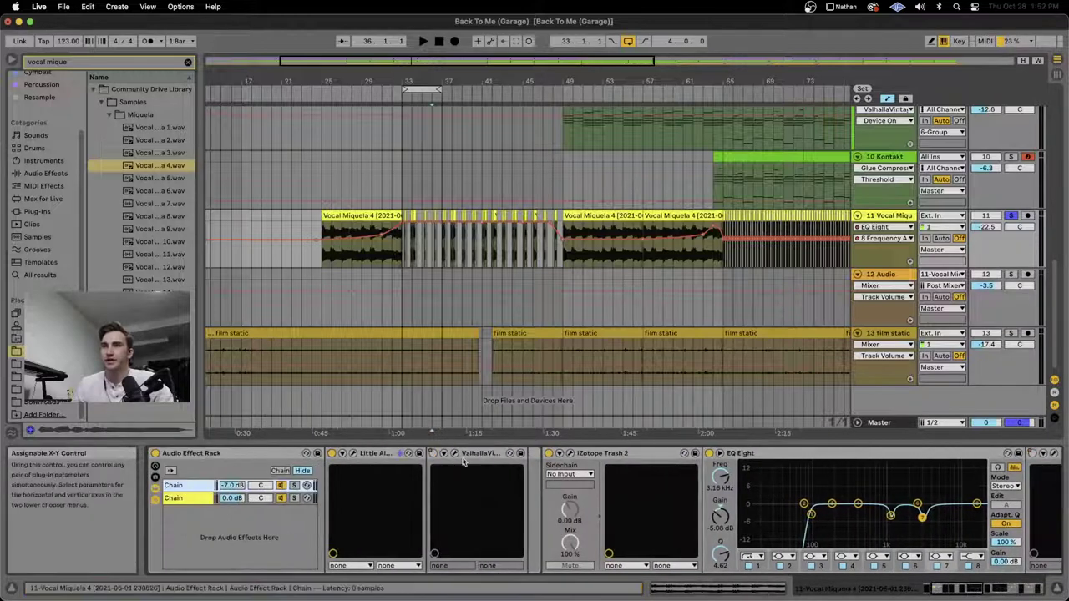
# Step: Mark the chopped vocal clips between bars 33 and 49, and play the first short chop from bar 65
pyautogui.moveTo(402, 252); pyautogui.dragTo(527, 252)
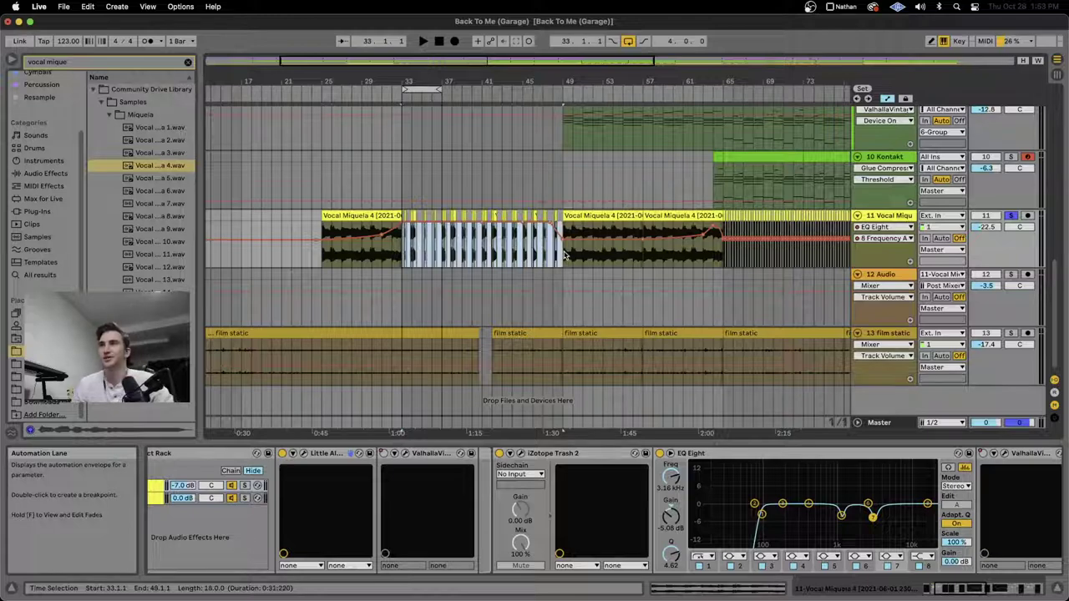
pyautogui.hscroll(15, 563, 256)
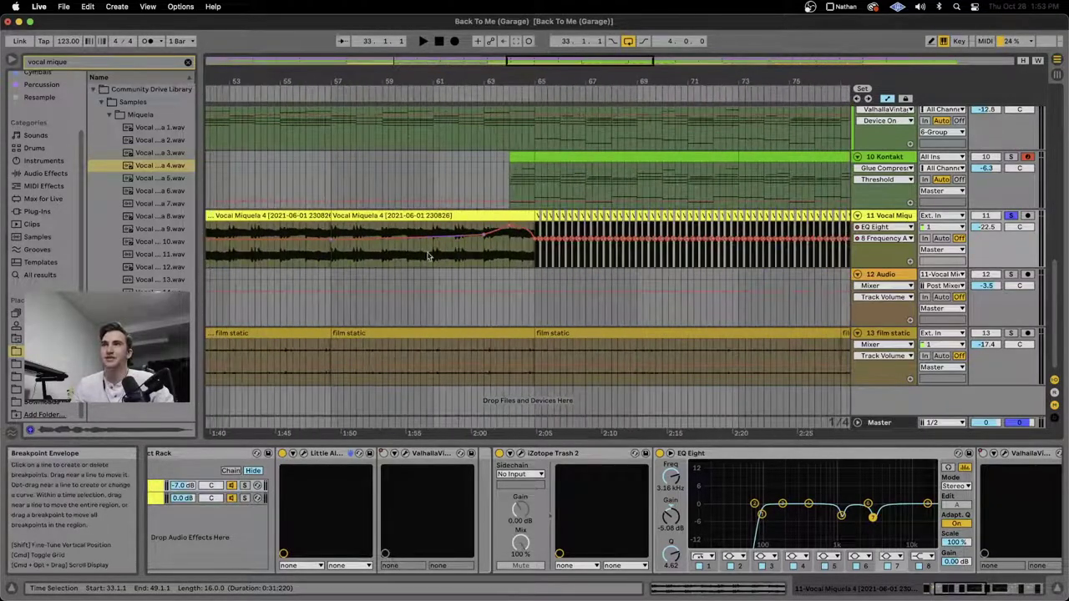
pyautogui.scroll(3, 478, 285)
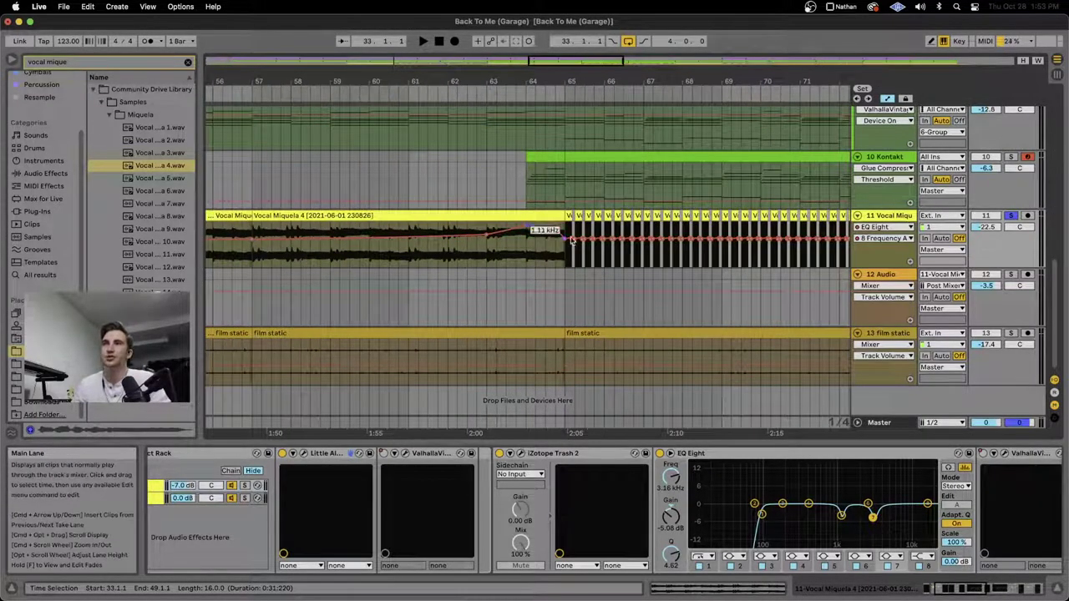
pyautogui.scroll(10, 573, 240)
pyautogui.click(402, 214)
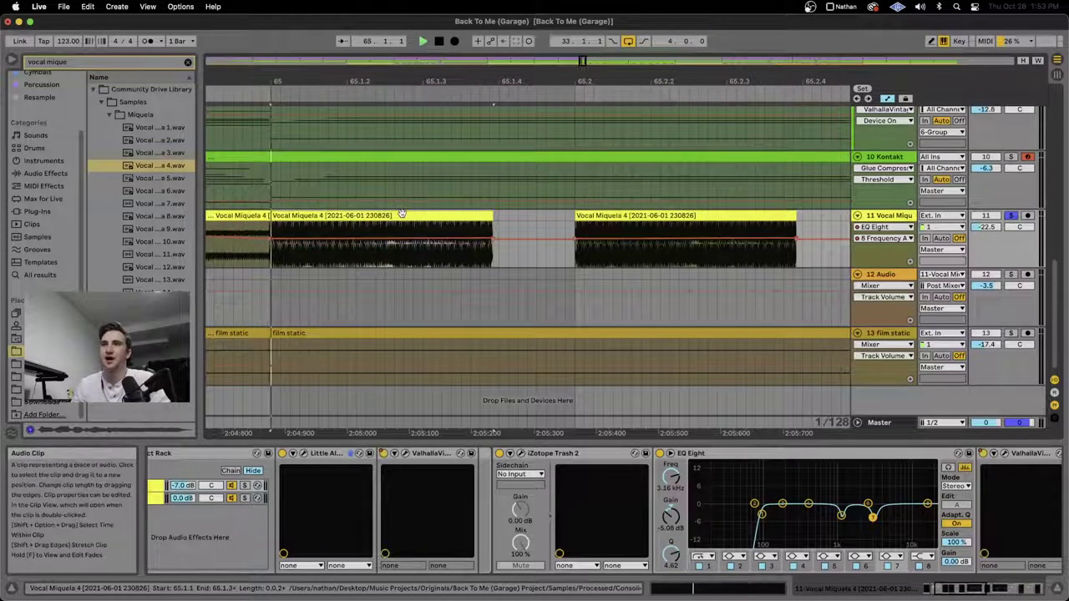
pyautogui.press('space')
pyautogui.press('super+d')
pyautogui.press('super+d')
pyautogui.press('super+d')
pyautogui.press('super+d')
pyautogui.press('super+d')
pyautogui.press('super+d')
pyautogui.press('super+d')
pyautogui.press('super+d')
pyautogui.press('super+d')
pyautogui.press('super+d')
pyautogui.press('super+d')
pyautogui.press('super+d')
# Step: Replay the repeated vocal chops from bar 65 and look at the first Little AlterBoy's settings
pyautogui.scroll(-10, 743, 233)
pyautogui.press('space')
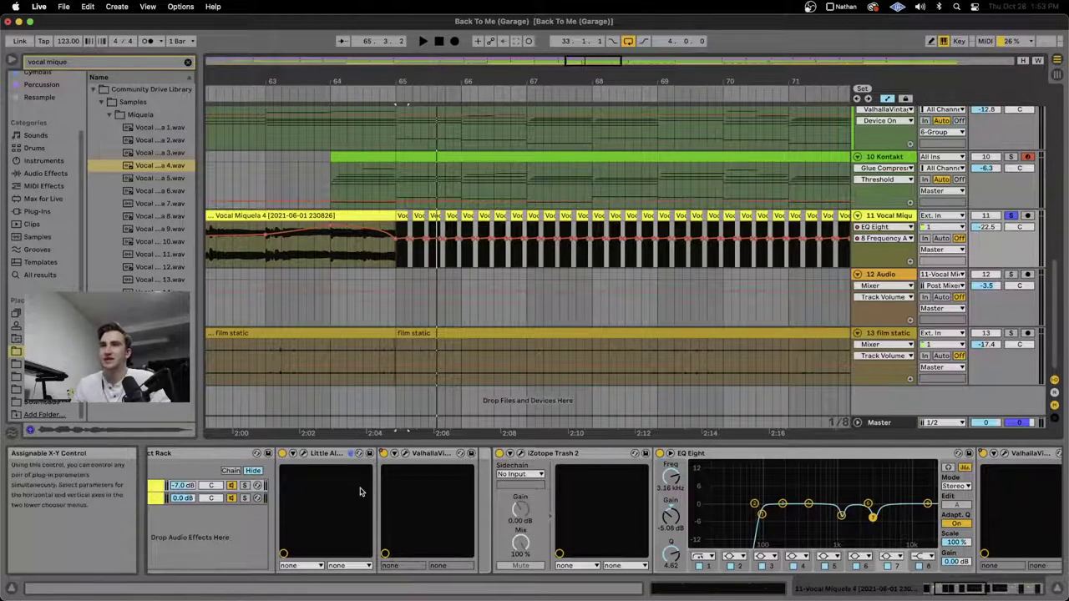
pyautogui.press('space')
pyautogui.hscroll(-4, 203, 501)
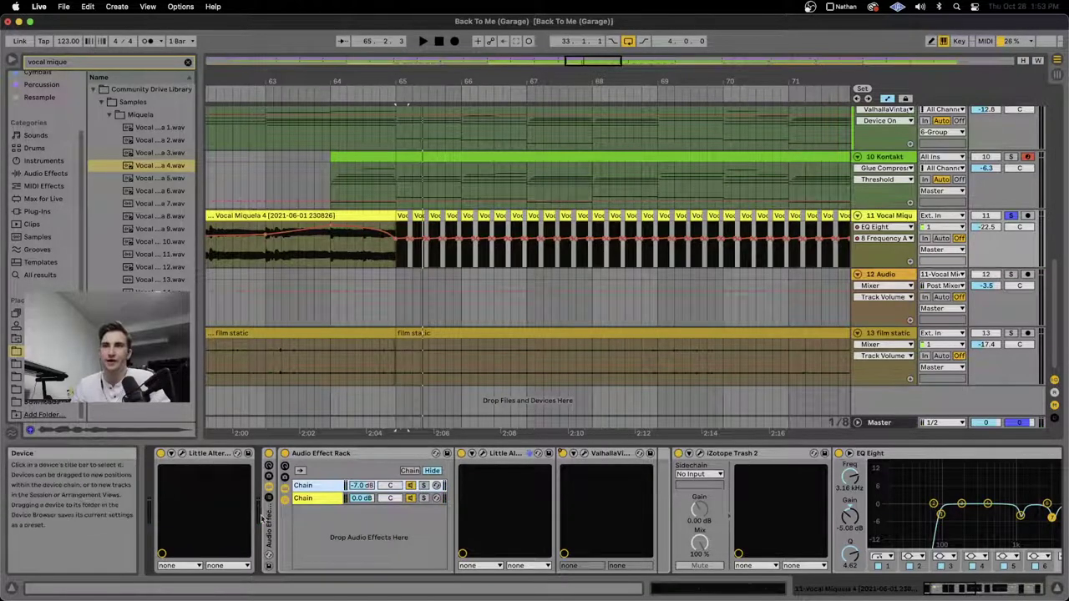
pyautogui.press('space')
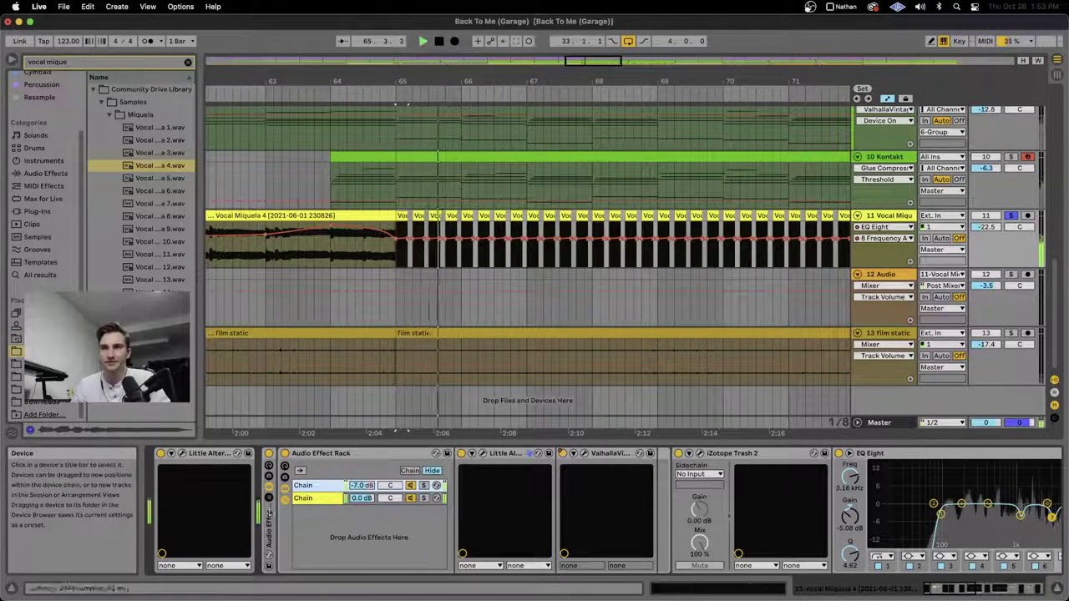
pyautogui.click(237, 454)
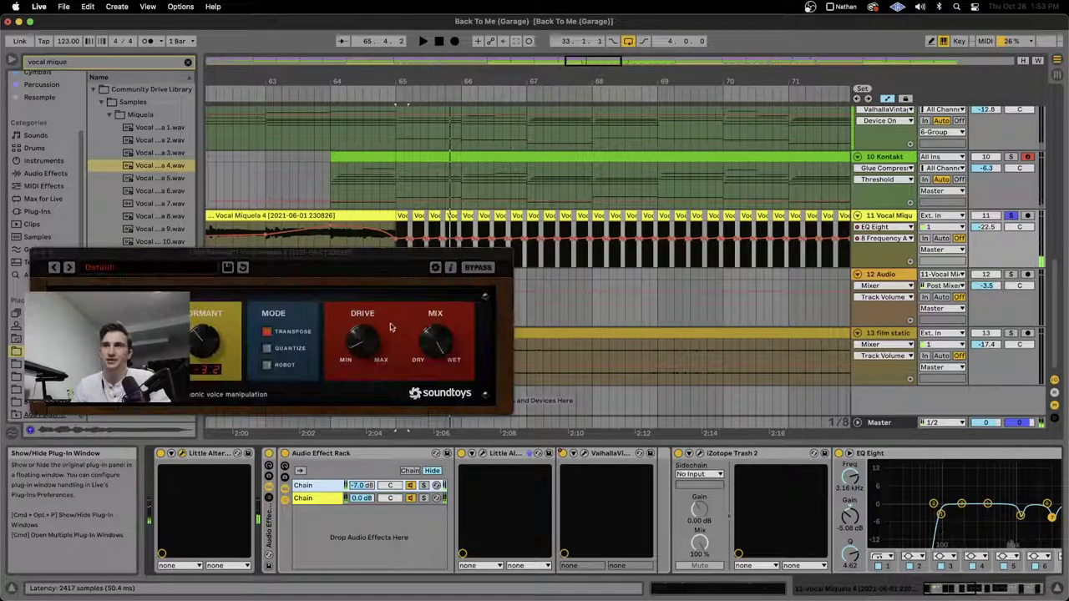
pyautogui.click(39, 253)
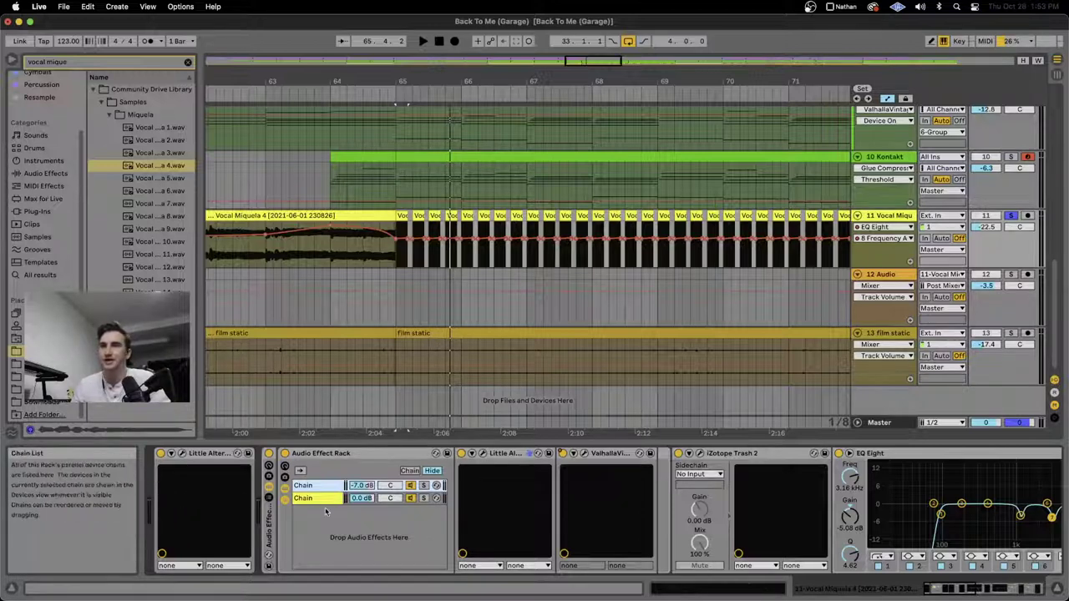
# Step: Examine the last EQ Eight and the sidechained compressors while replaying the vocal chops from bar 65
pyautogui.hscroll(10, 351, 500)
pyautogui.hscroll(10, 375, 501)
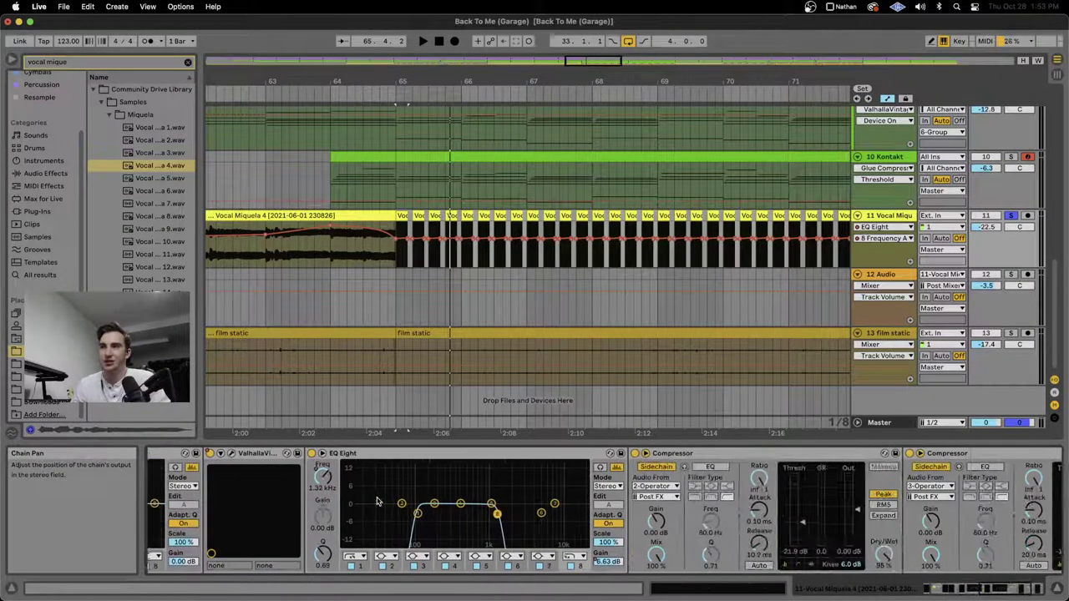
pyautogui.press('space')
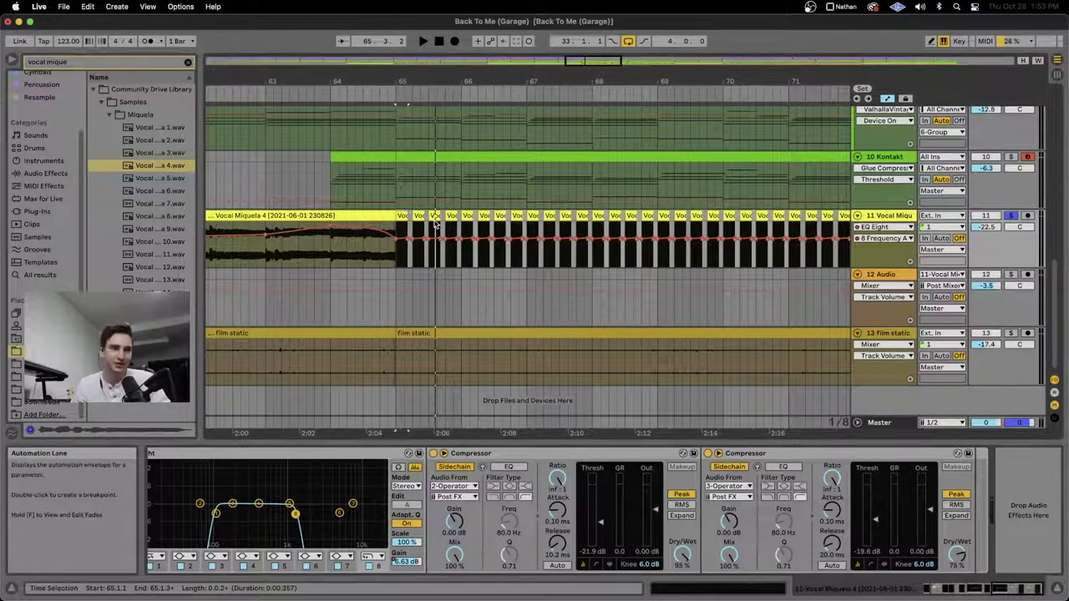
pyautogui.scroll(5, 400, 250)
pyautogui.click(401, 263)
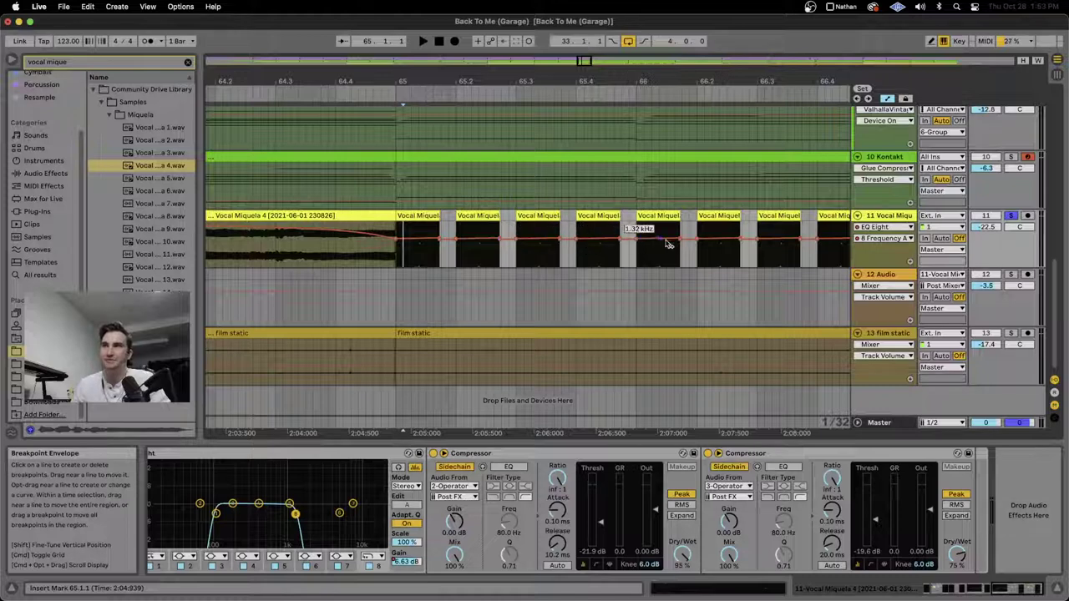
pyautogui.scroll(-5, 658, 244)
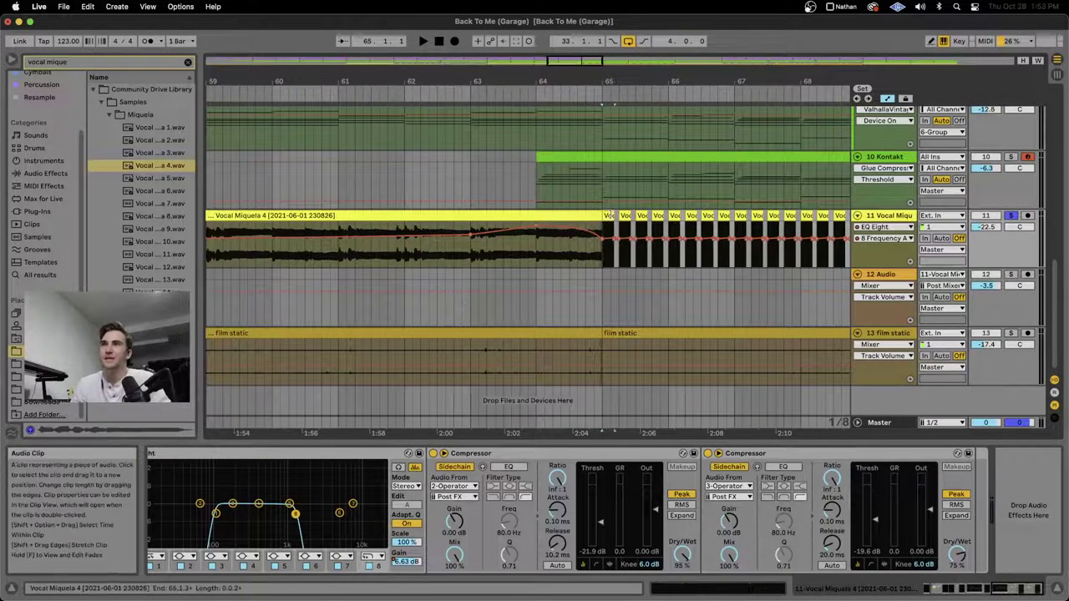
pyautogui.hscroll(-3, 293, 501)
pyautogui.press('space')
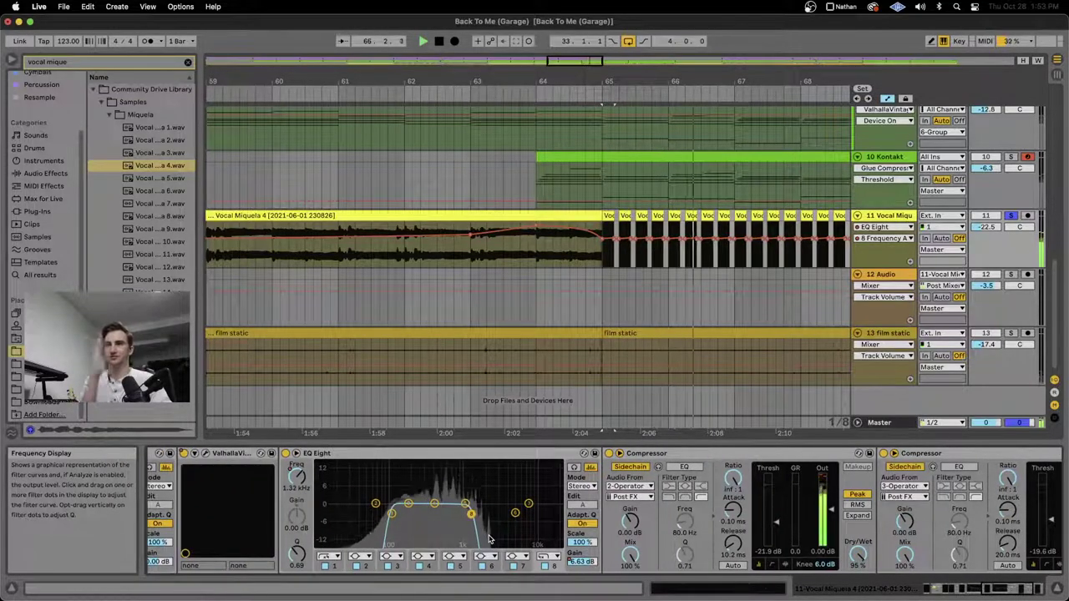
pyautogui.press('space')
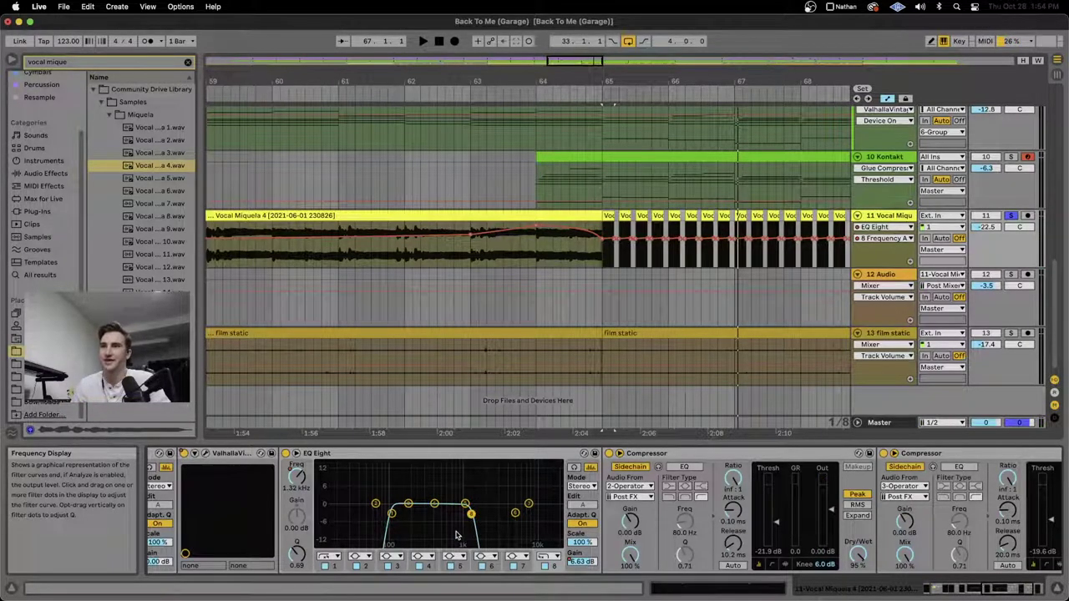
# Step: Follow the repeated vocal chops across the arrangement up to bar 81 and return to the long clip before bar 65
pyautogui.hscroll(10, 615, 309)
pyautogui.scroll(2, 618, 301)
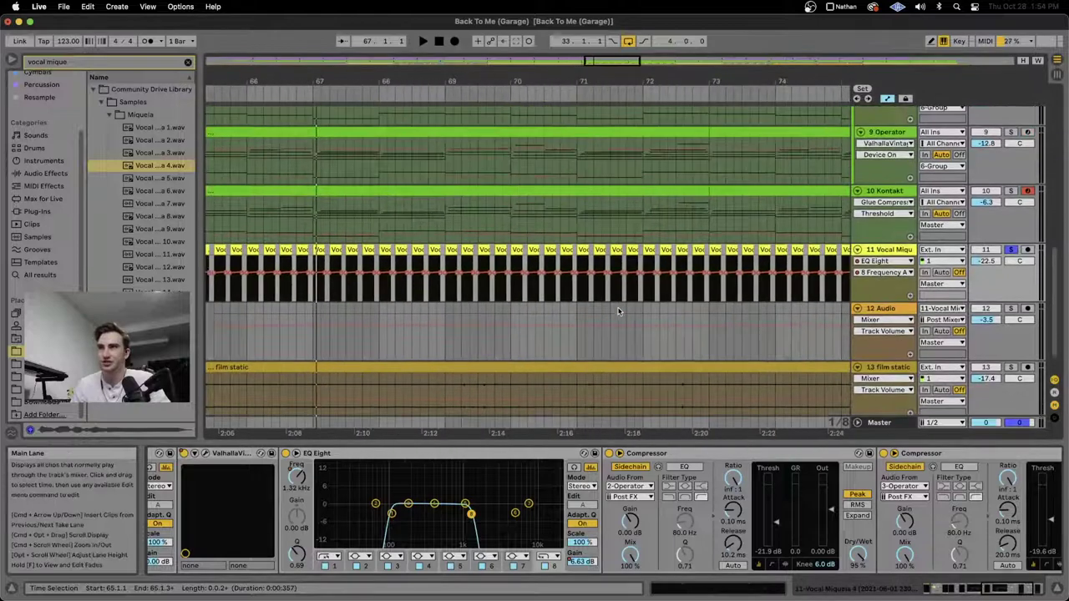
pyautogui.hscroll(8, 617, 298)
pyautogui.scroll(-1, 618, 298)
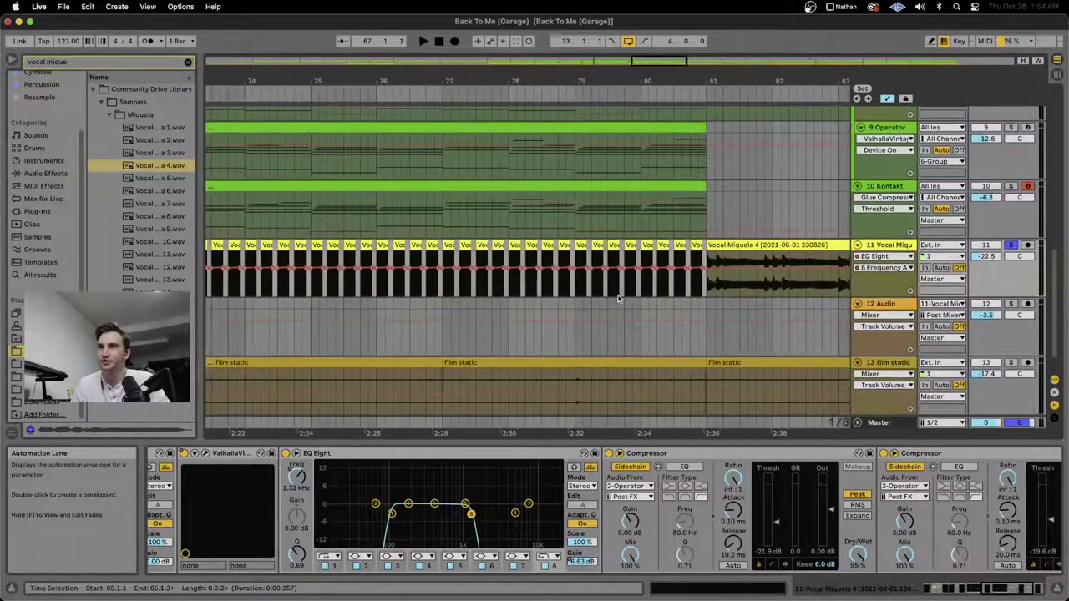
pyautogui.hscroll(-16, 618, 298)
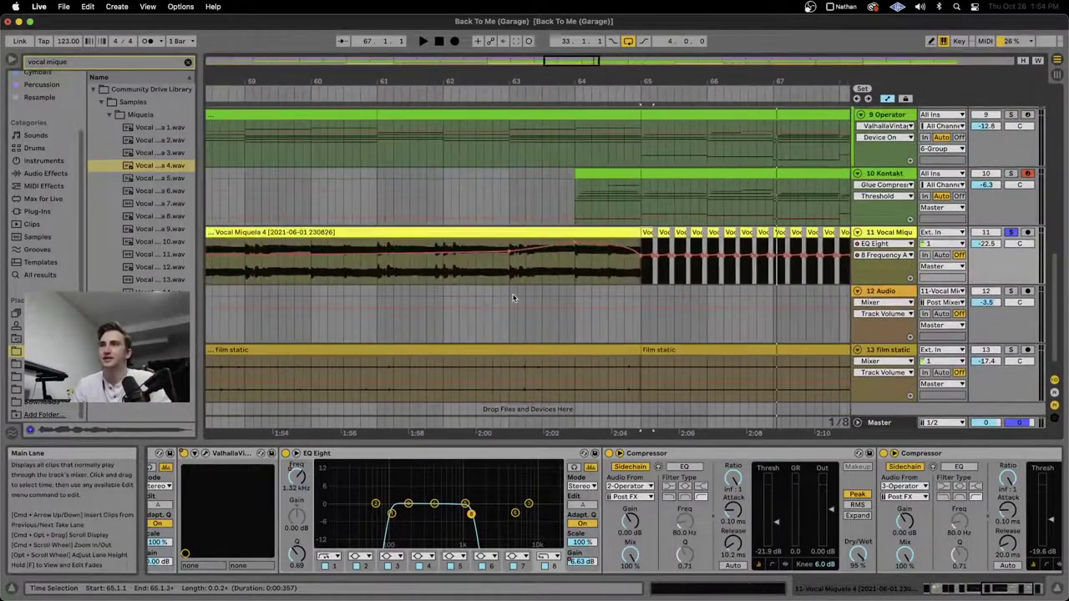
# Step: Audition the long vocal clip just before bar 63 and select its beat from 62.4.1 to 63.1.1
pyautogui.scroll(8, 513, 298)
pyautogui.click(434, 284)
pyautogui.press('space')
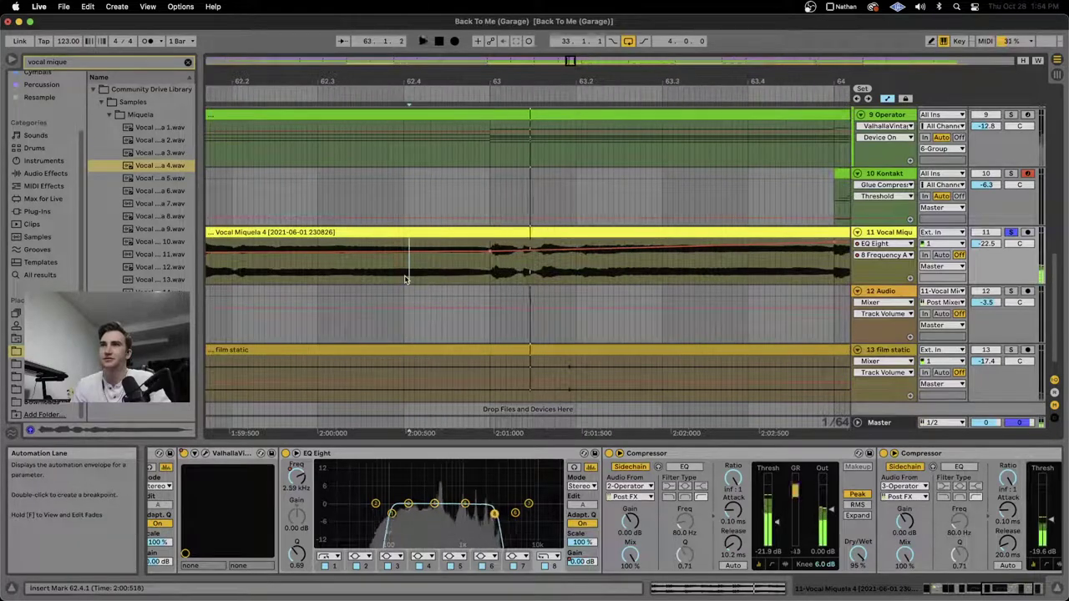
pyautogui.moveTo(405, 279); pyautogui.dragTo(488, 233)
pyautogui.press('space')
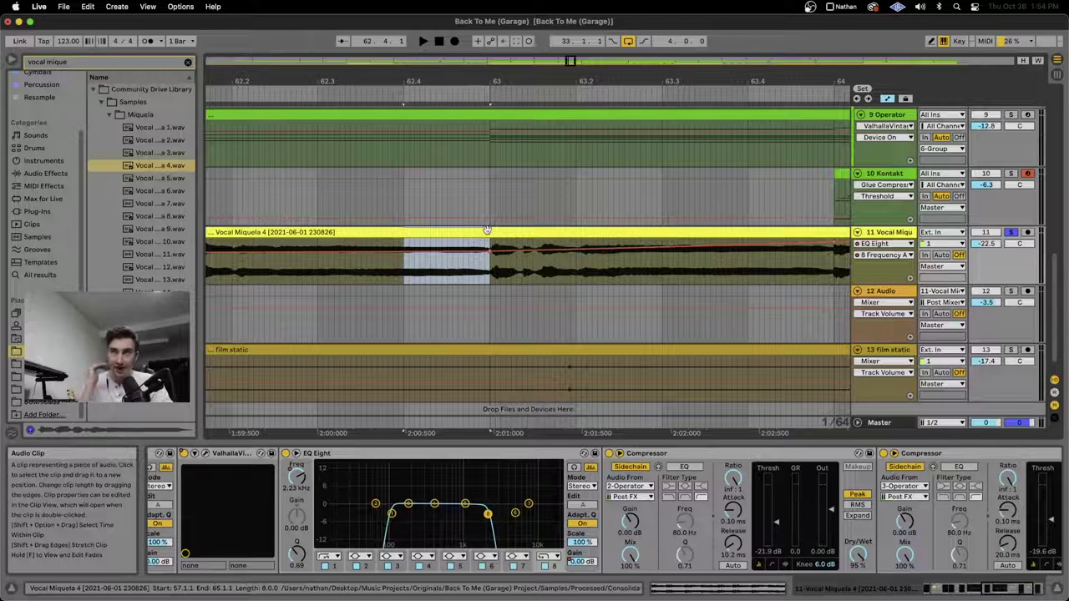
pyautogui.press('super+d')
pyautogui.press('super+d')
pyautogui.press('super+d')
pyautogui.press('super+d')
pyautogui.press('super+d')
pyautogui.press('super+d')
pyautogui.press('super+d')
pyautogui.press('super+d')
pyautogui.press('super+d')
pyautogui.press('super+d')
pyautogui.press('super+d')
pyautogui.press('super+d')
pyautogui.press('super+d')
pyautogui.press('super+d')
pyautogui.press('super+d')
pyautogui.press('super+d')
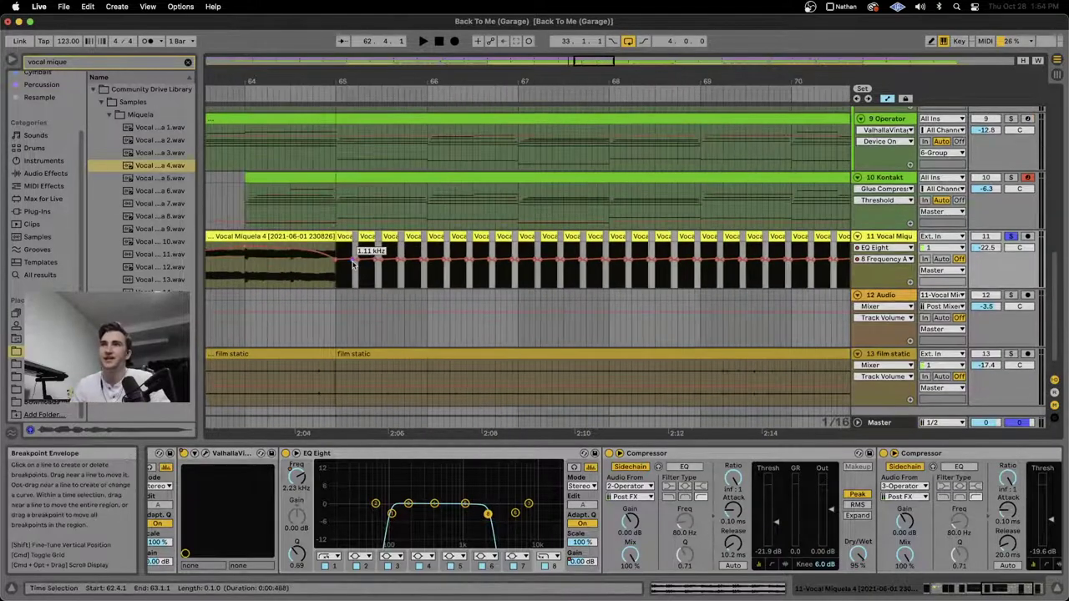
# Step: Compare the clip pitch settings of the individual Vocal Miquela chops between bars 65 and 67
pyautogui.hotkey('shift', 'Tab')
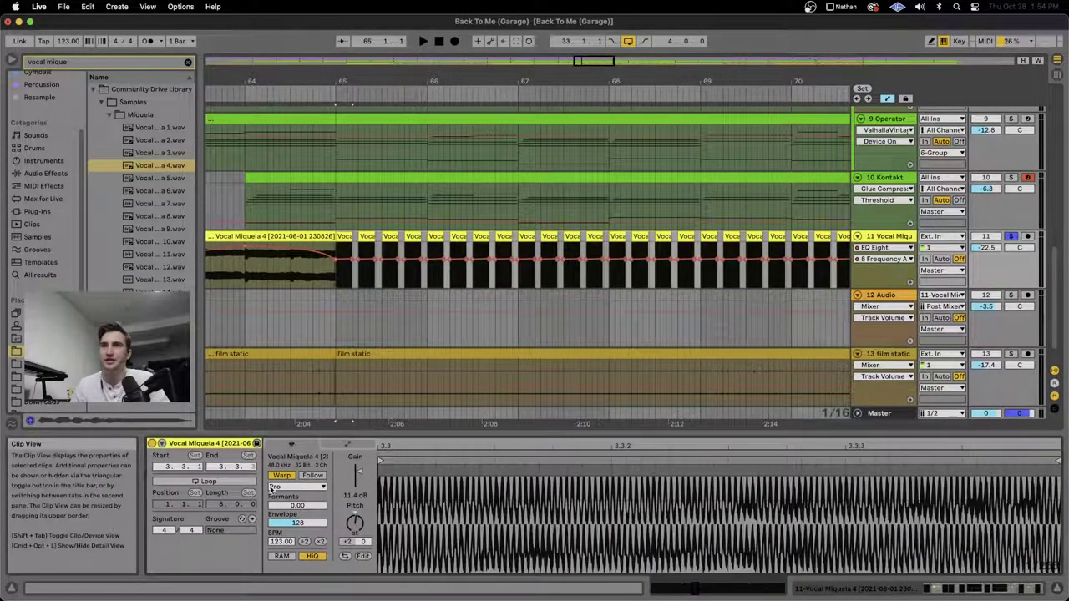
pyautogui.press('Right')
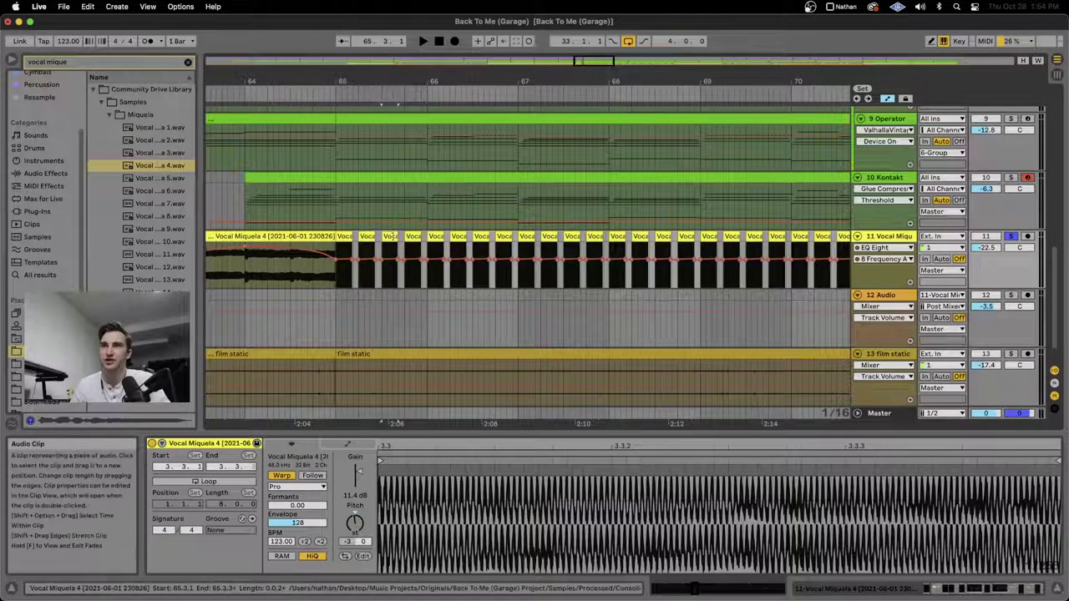
pyautogui.click(466, 239)
pyautogui.click(468, 240)
pyautogui.click(472, 240)
pyautogui.click(480, 237)
pyautogui.click(506, 237)
pyautogui.click(526, 237)
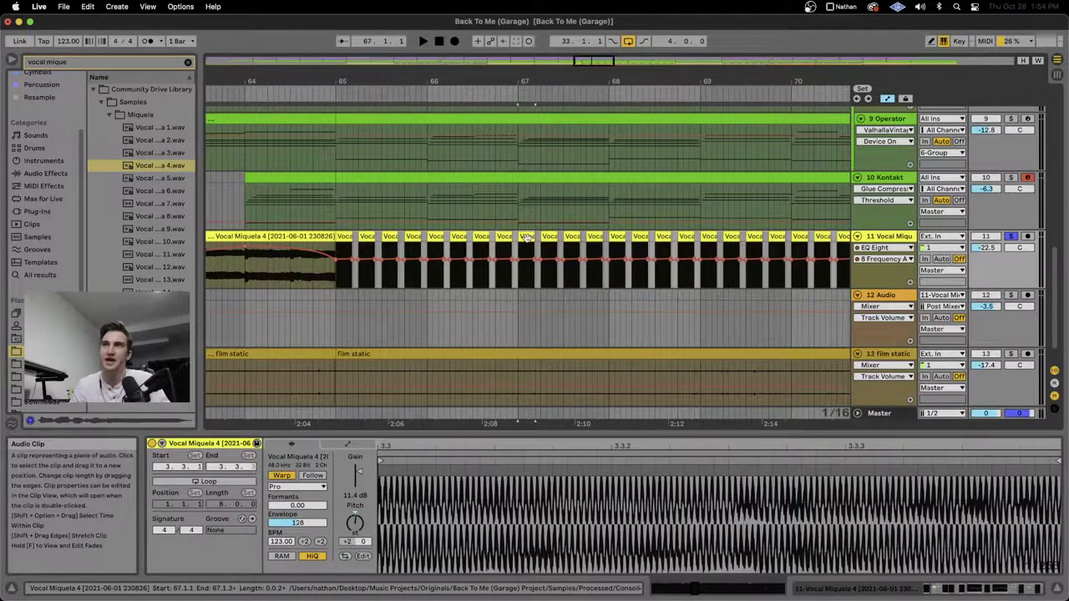
pyautogui.click(342, 236)
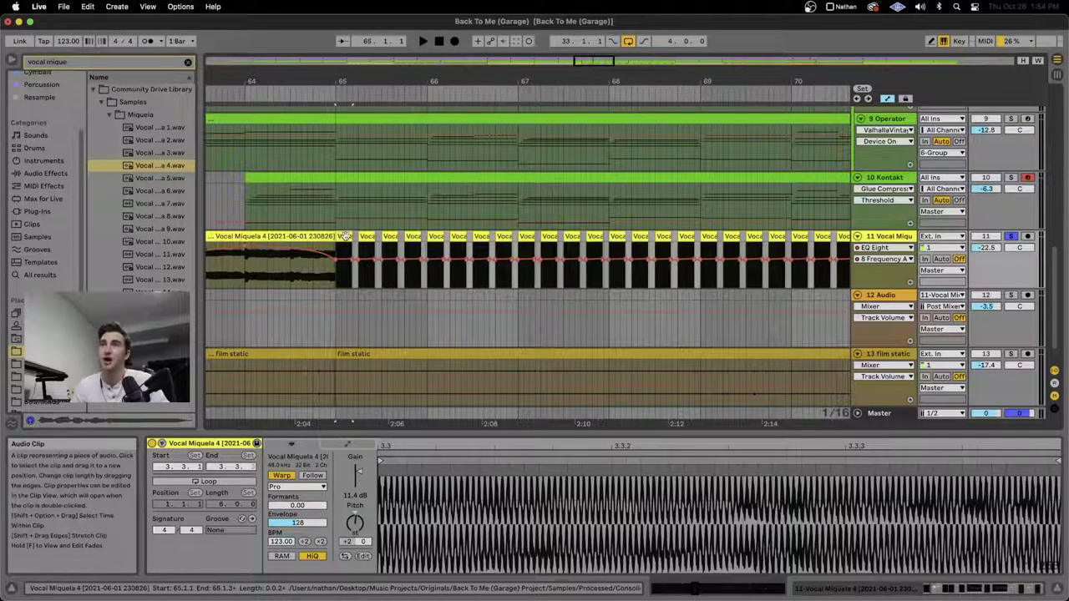
pyautogui.click(501, 237)
# Step: Examine how the vocal chops from bar 65 and their filter automation sit against the long vocal clips across the arrangement
pyautogui.scroll(-3, 501, 238)
pyautogui.scroll(-1, 499, 238)
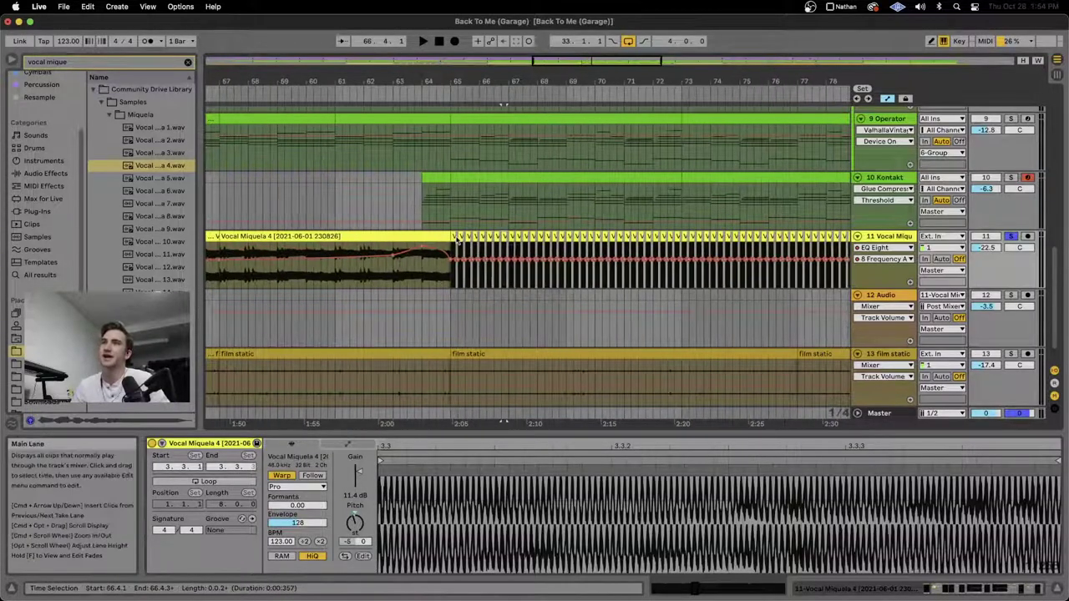
pyautogui.scroll(-5, 701, 262)
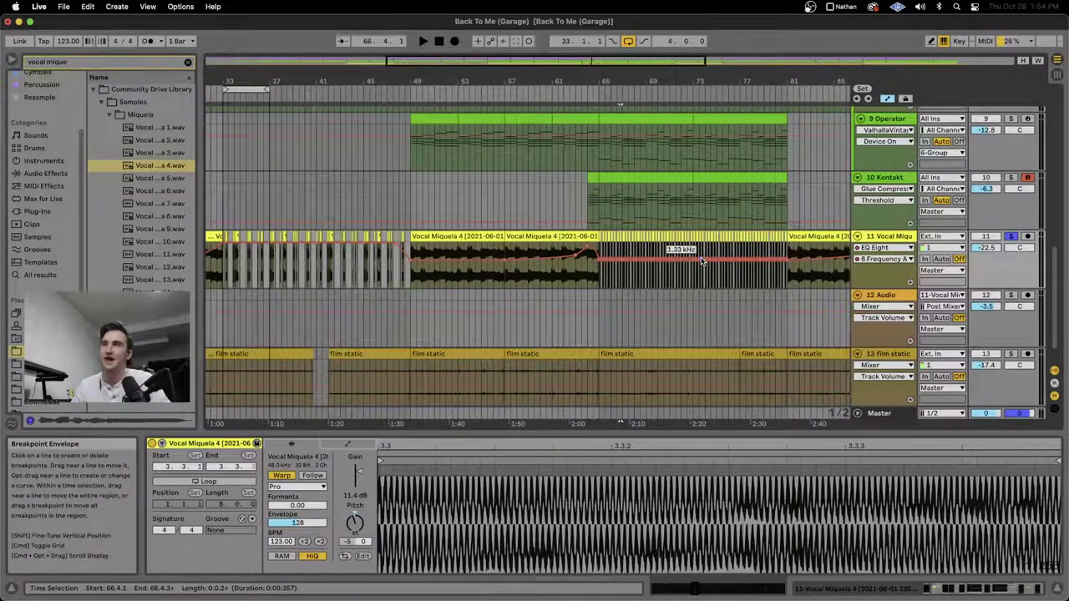
pyautogui.scroll(-2, 701, 262)
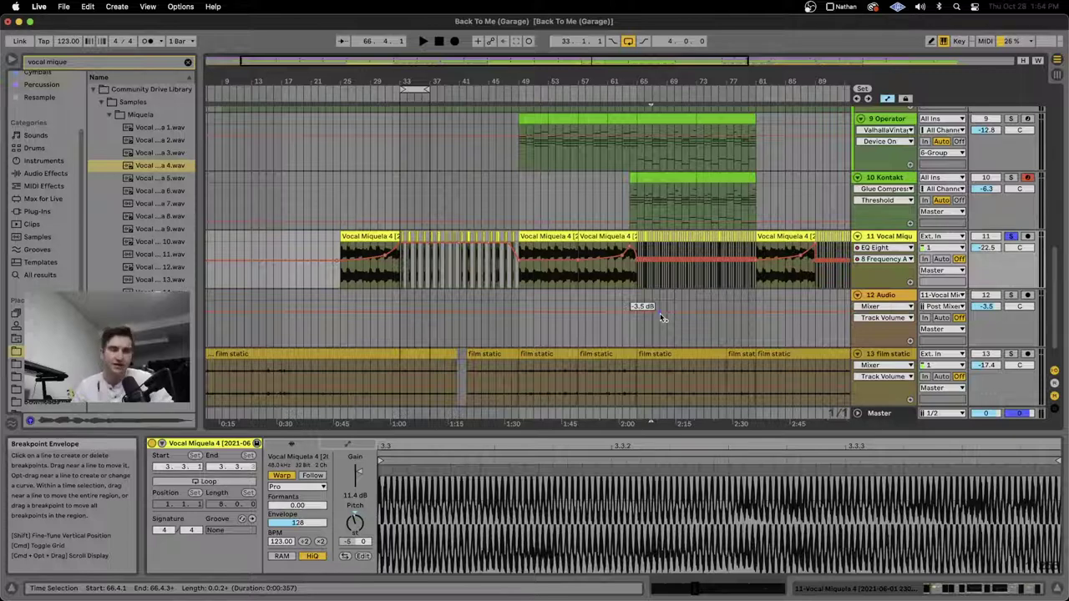
pyautogui.hscroll(5, 672, 275)
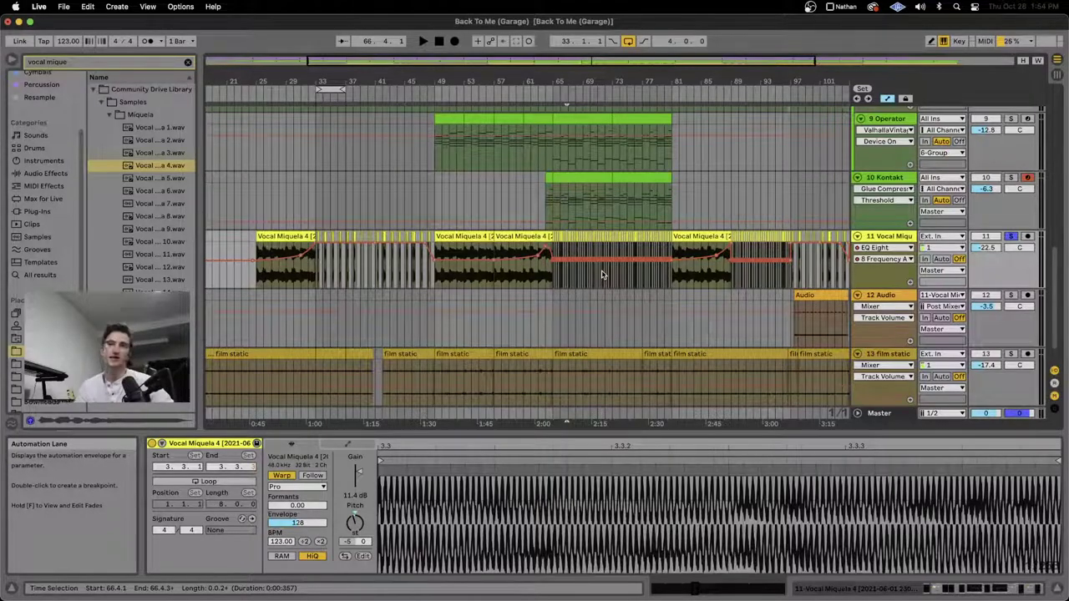
pyautogui.scroll(5, 566, 238)
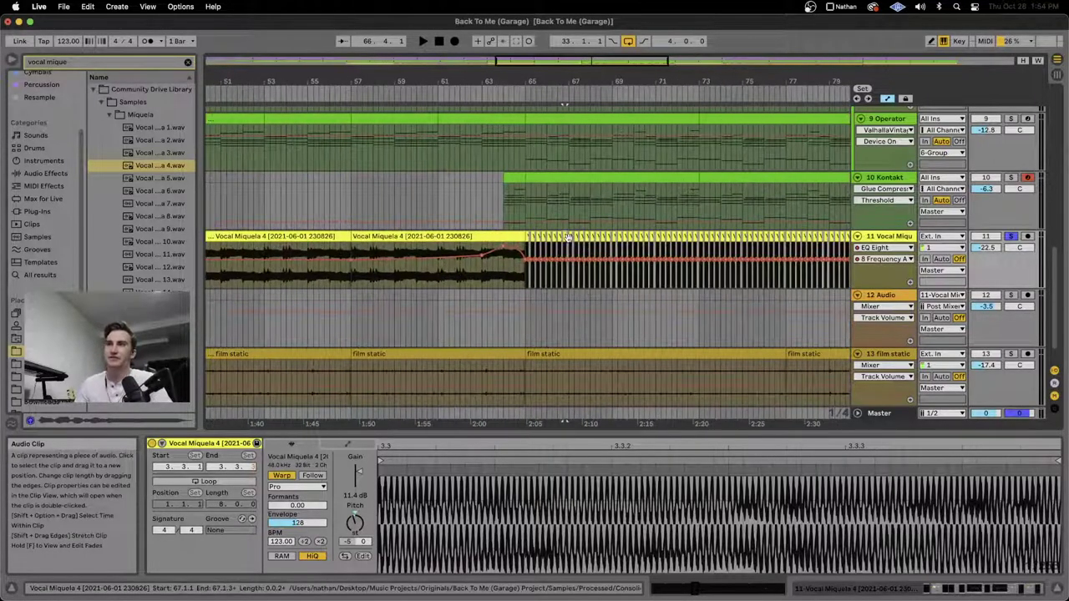
pyautogui.scroll(3, 553, 238)
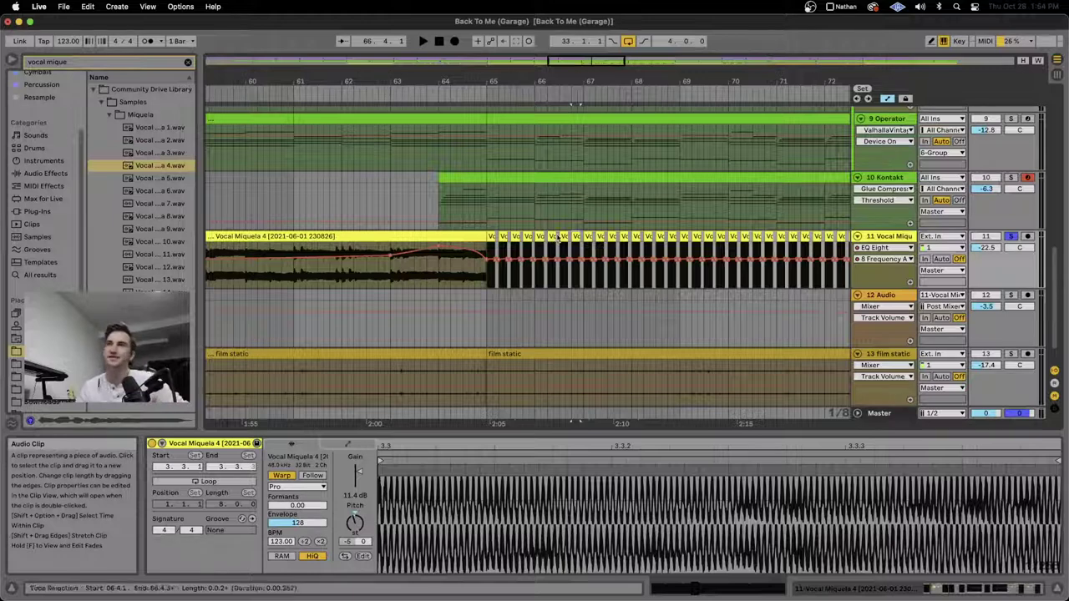
pyautogui.click(568, 250)
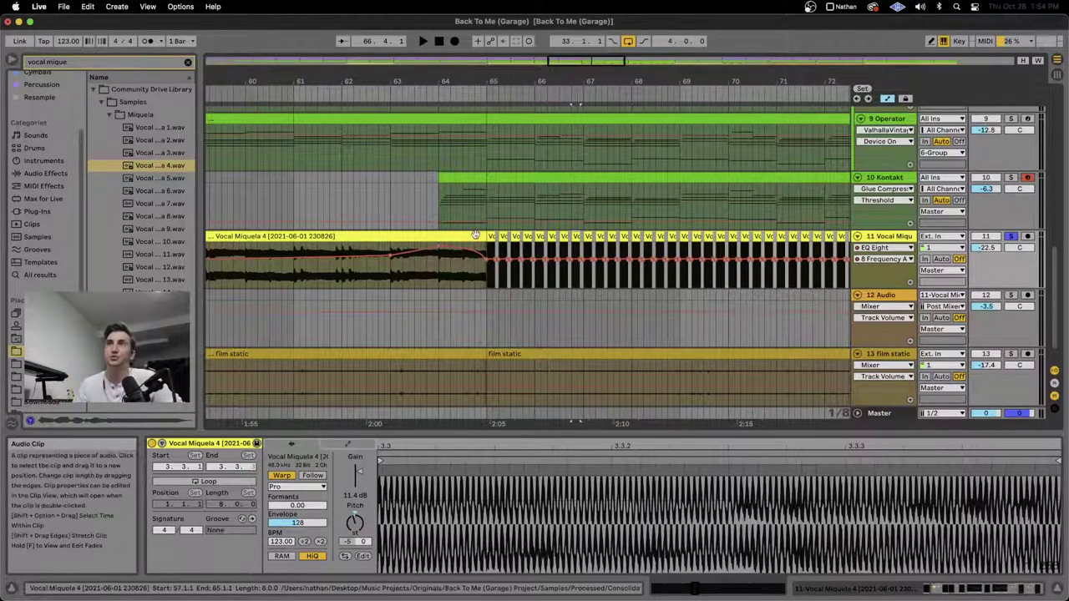
pyautogui.scroll(-3, 455, 291)
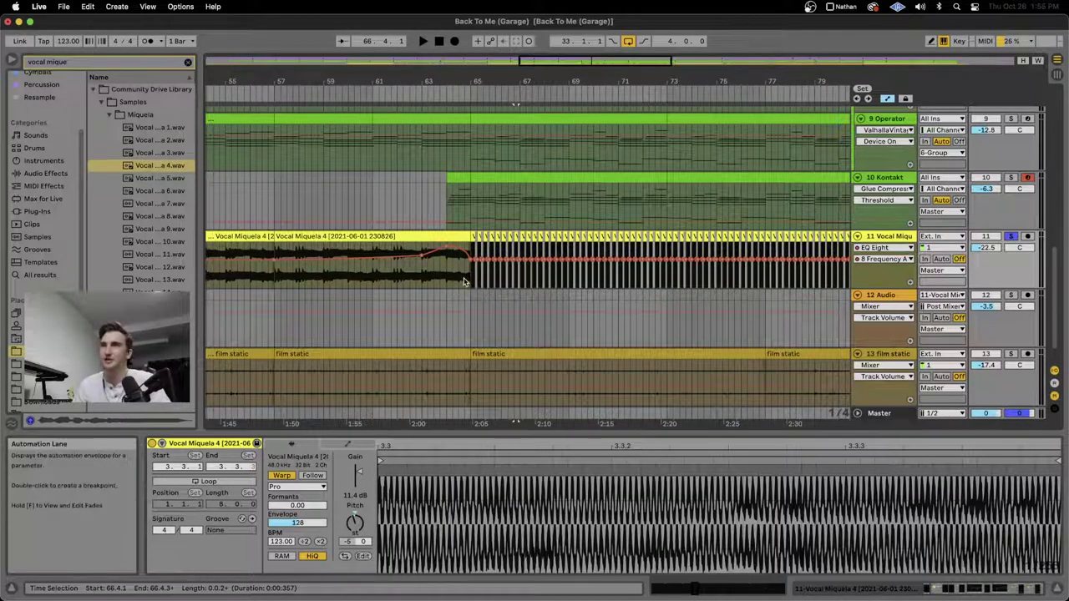
pyautogui.scroll(2, 460, 283)
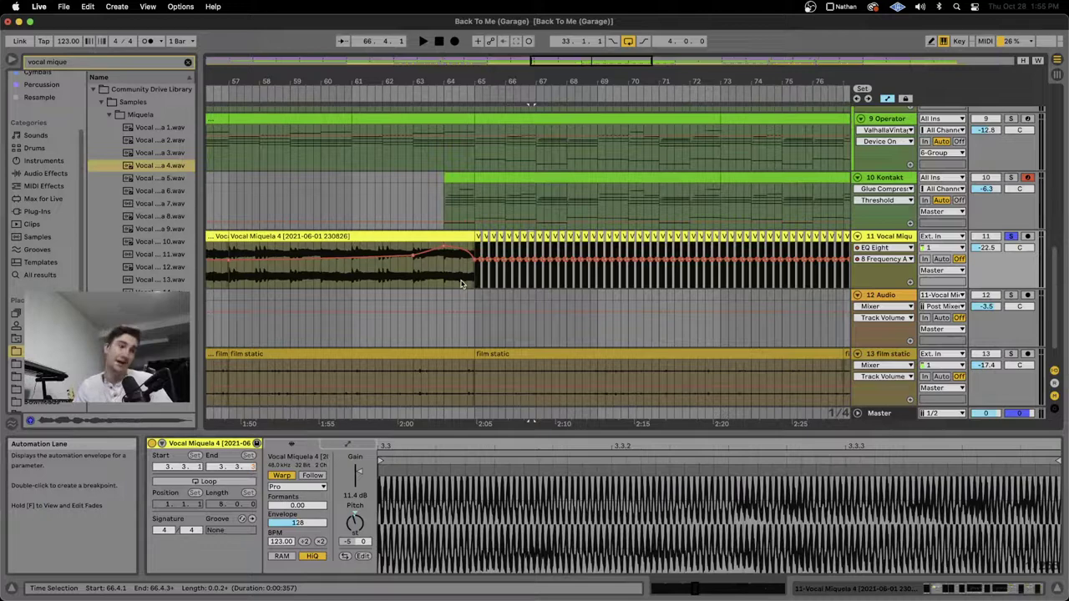
pyautogui.scroll(-3, 460, 284)
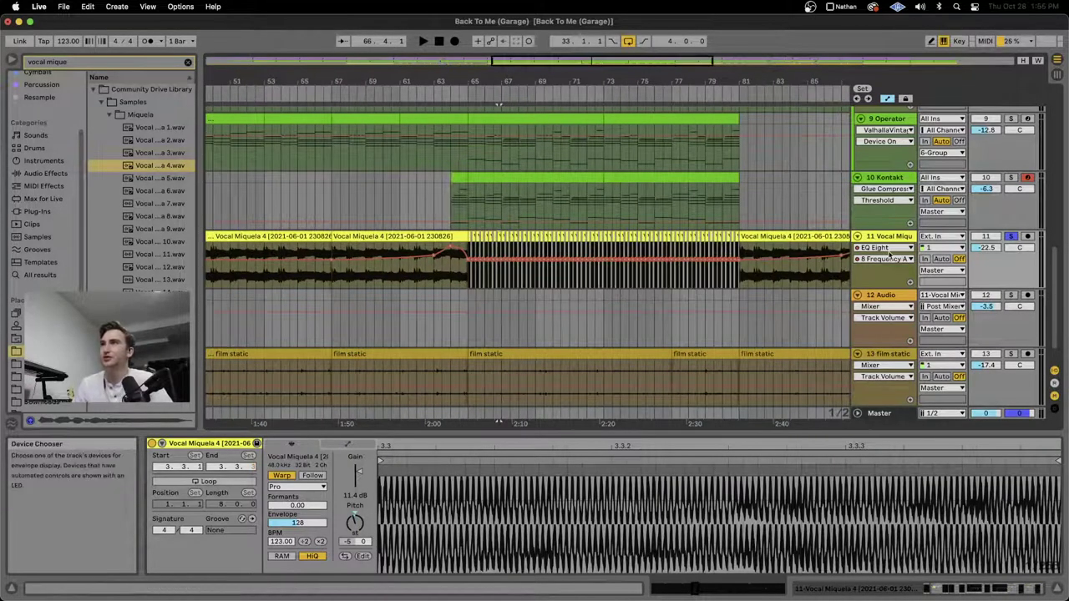
# Step: Add a Redux audio effect to the Vocal Miquela track, placed between the last EQ Eight and the first sidechained Compressor
pyautogui.click(891, 238)
pyautogui.click(36, 414)
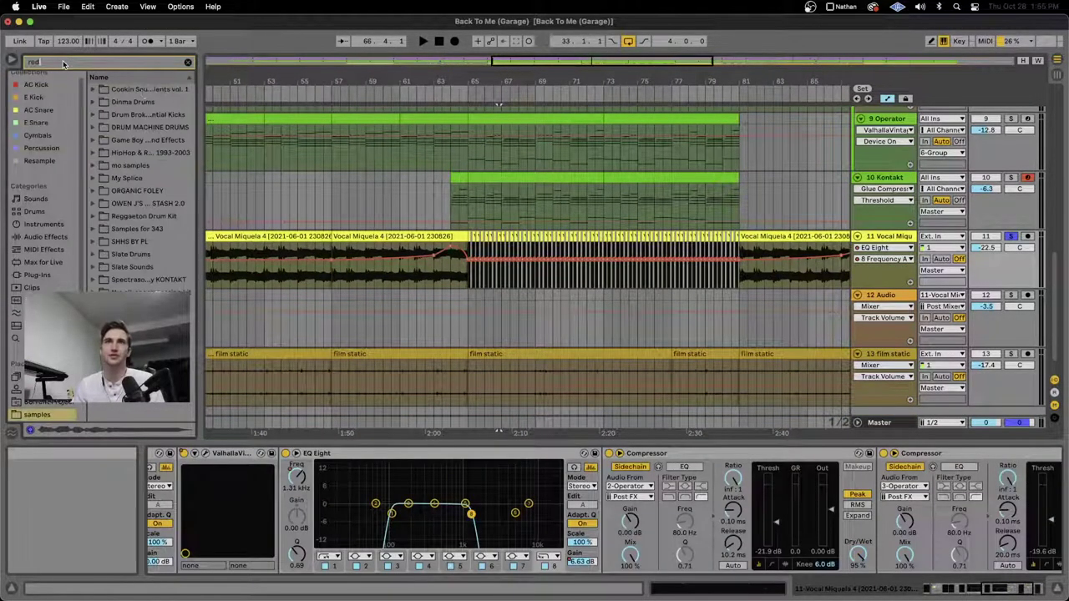
pyautogui.click(45, 237)
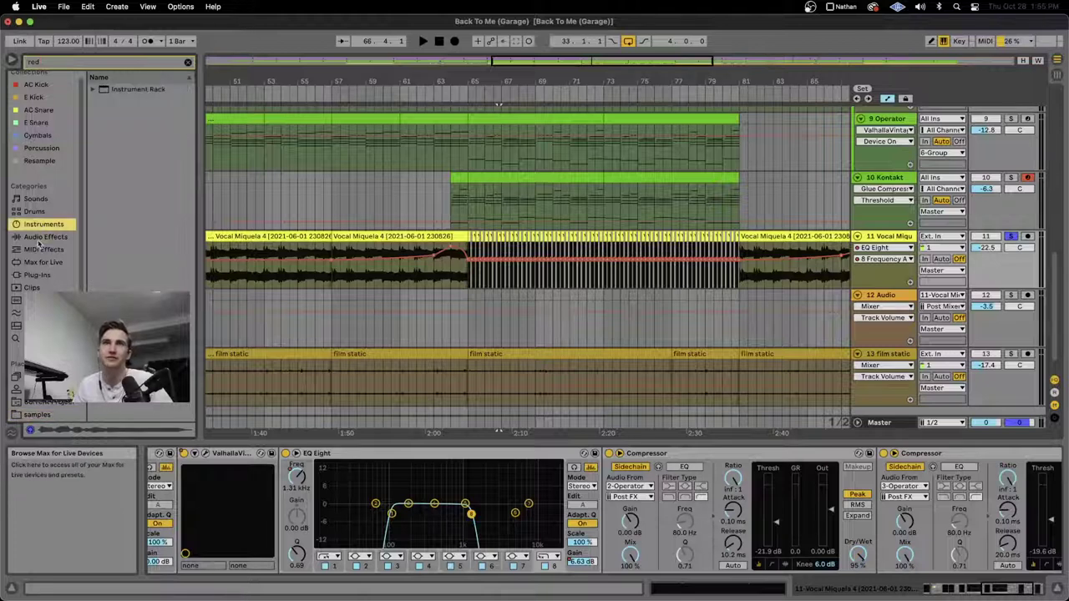
pyautogui.doubleClick(121, 140)
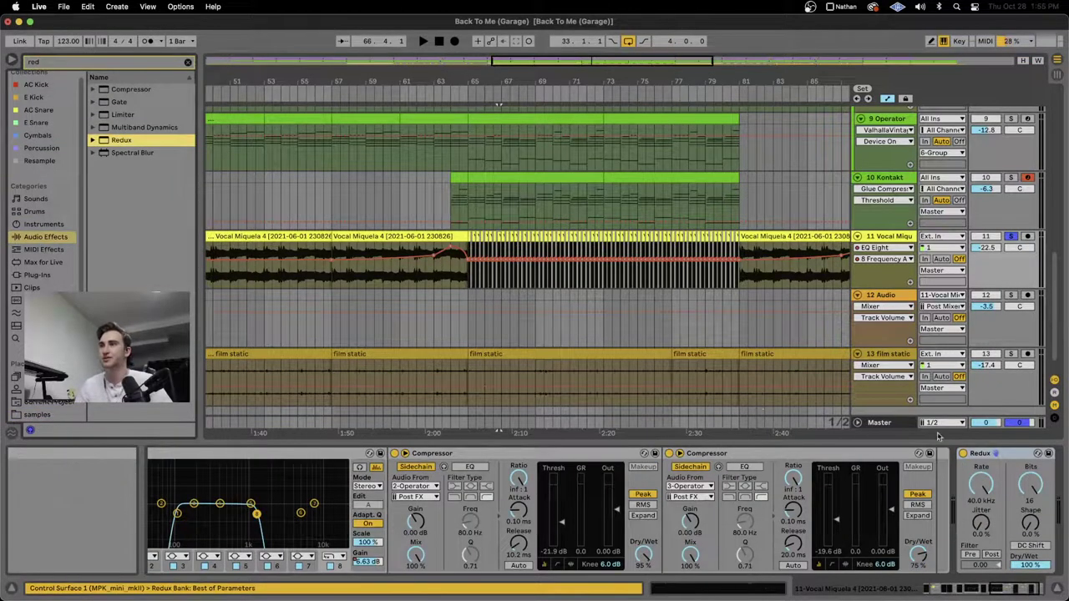
pyautogui.moveTo(1015, 457); pyautogui.dragTo(392, 468)
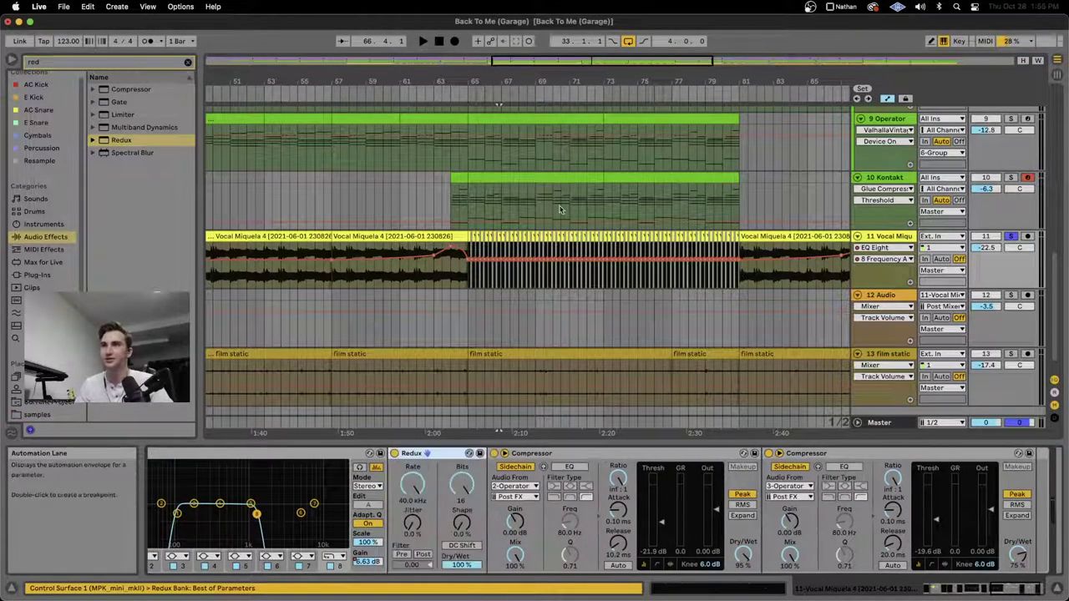
# Step: Play the vocal chops from bar 65 while lowering Redux's sample rate to 4.65 kHz and its Dry/Wet to 38%
pyautogui.click(475, 236)
pyautogui.press('space')
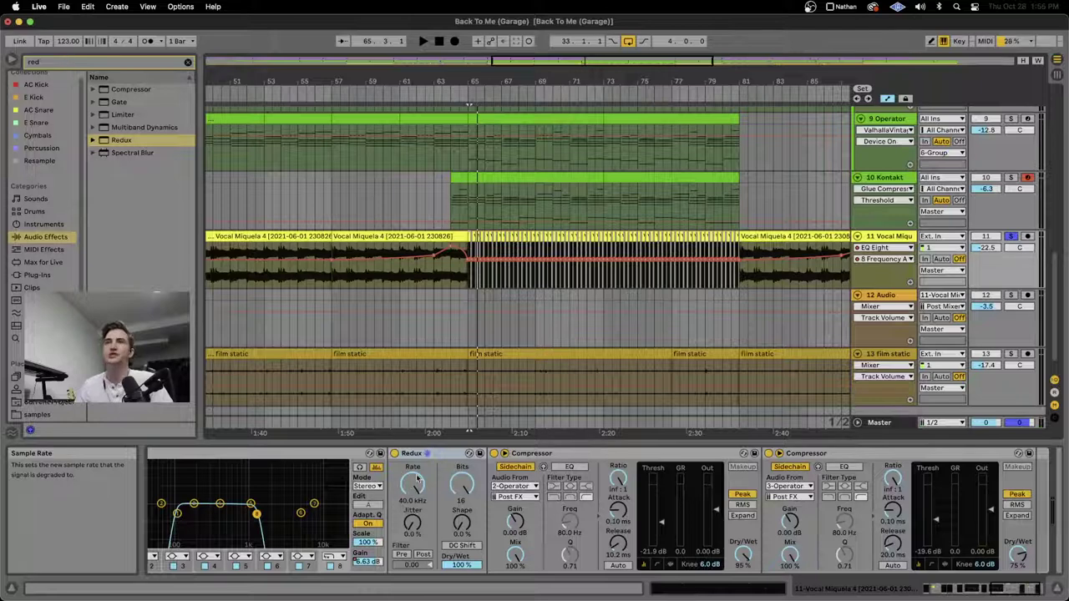
pyautogui.moveTo(412, 474); pyautogui.dragTo(411, 522)
pyautogui.moveTo(412, 485); pyautogui.dragTo(411, 491)
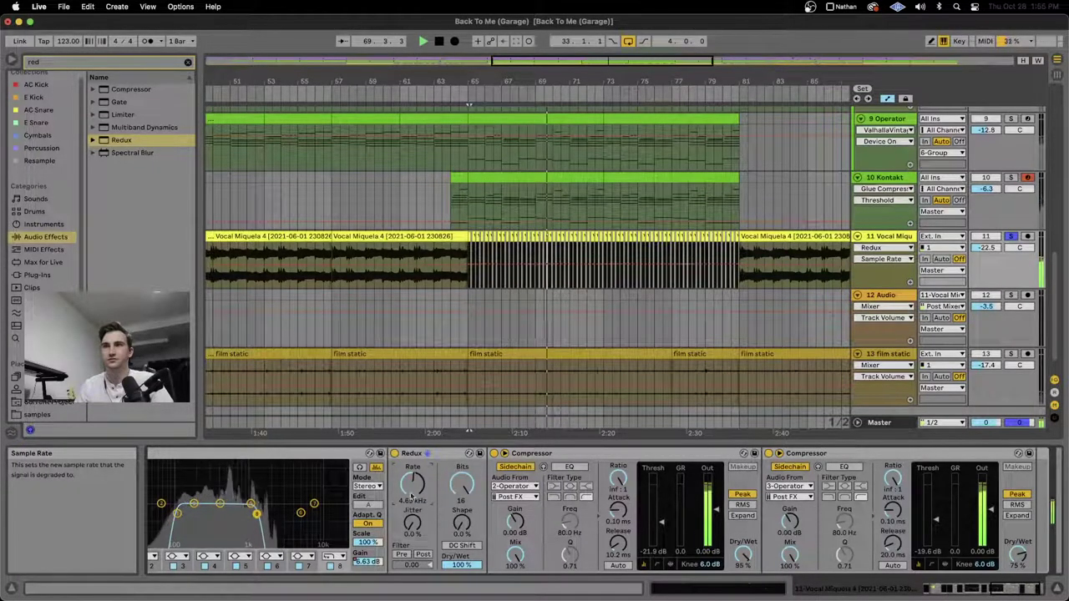
pyautogui.moveTo(460, 565); pyautogui.dragTo(460, 596)
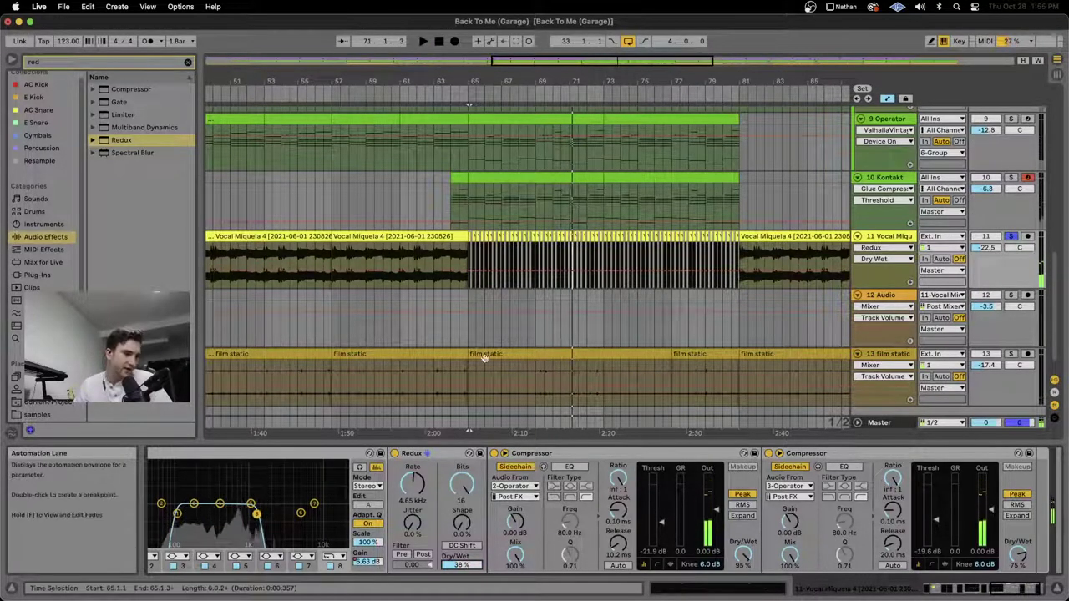
# Step: Toggle Redux off and on, and replay the unsoloed mix from bar 65
pyautogui.press('-')
pyautogui.press('-')
pyautogui.press('-')
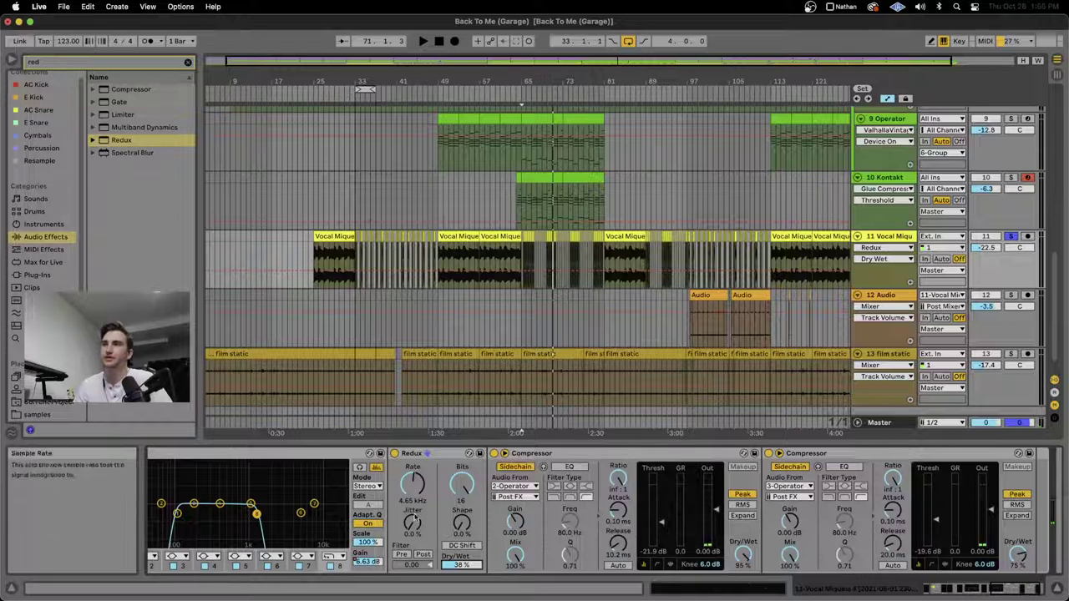
pyautogui.click(394, 453)
pyautogui.click(394, 453)
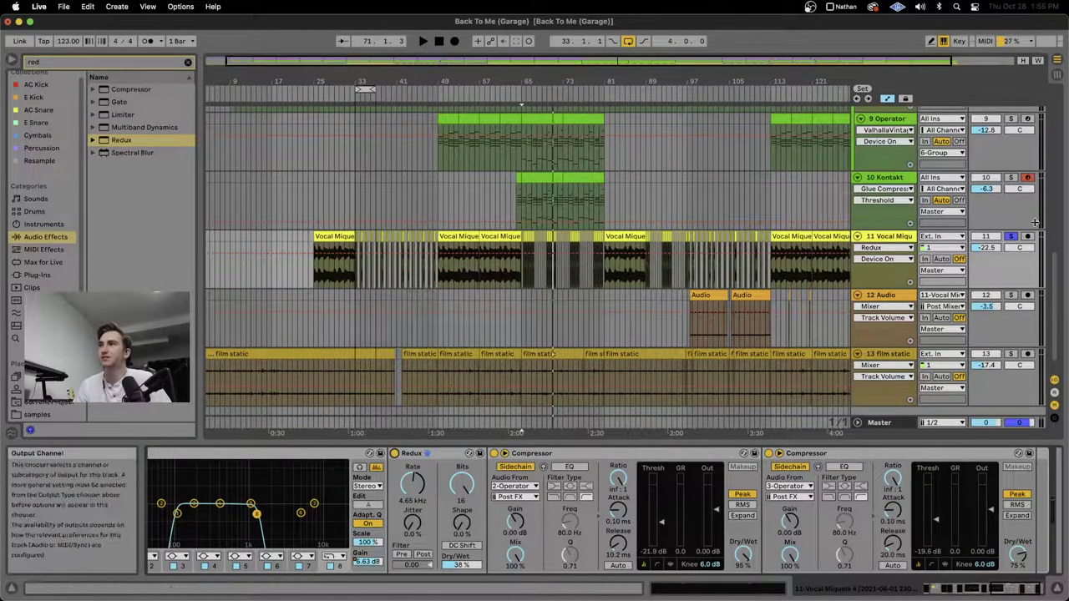
pyautogui.click(522, 209)
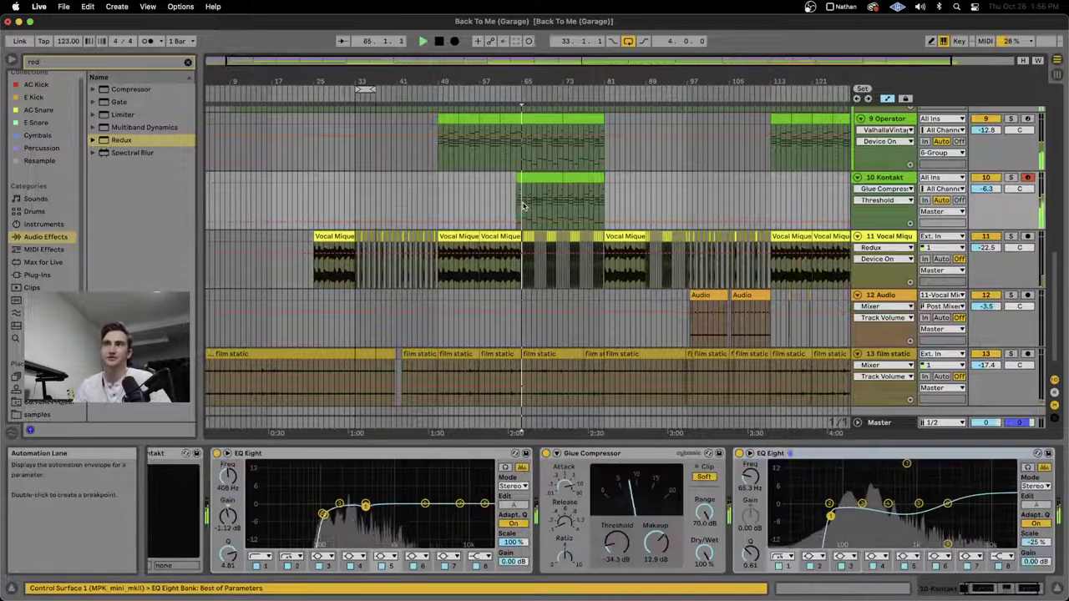
pyautogui.press('space')
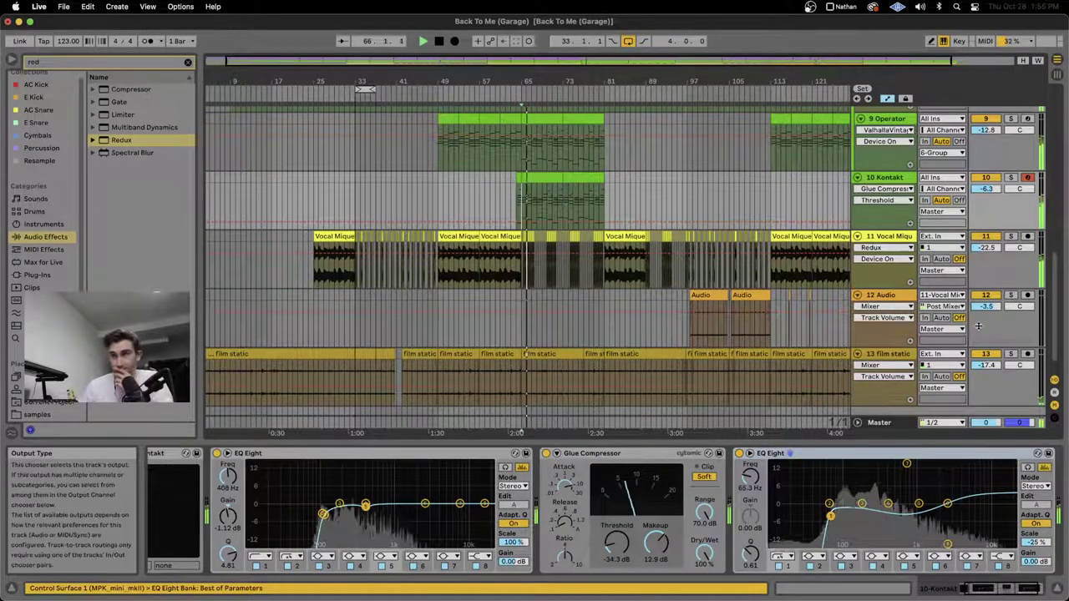
# Step: Try Redux's sample rate at about 2.3 kHz and at 40 kHz, and delete Redux from the vocal track
pyautogui.click(831, 275)
pyautogui.moveTo(412, 484)
pyautogui.mouseDown()
pyautogui.moveTo(412, 464)
pyautogui.moveTo(412, 488)
pyautogui.mouseUp()
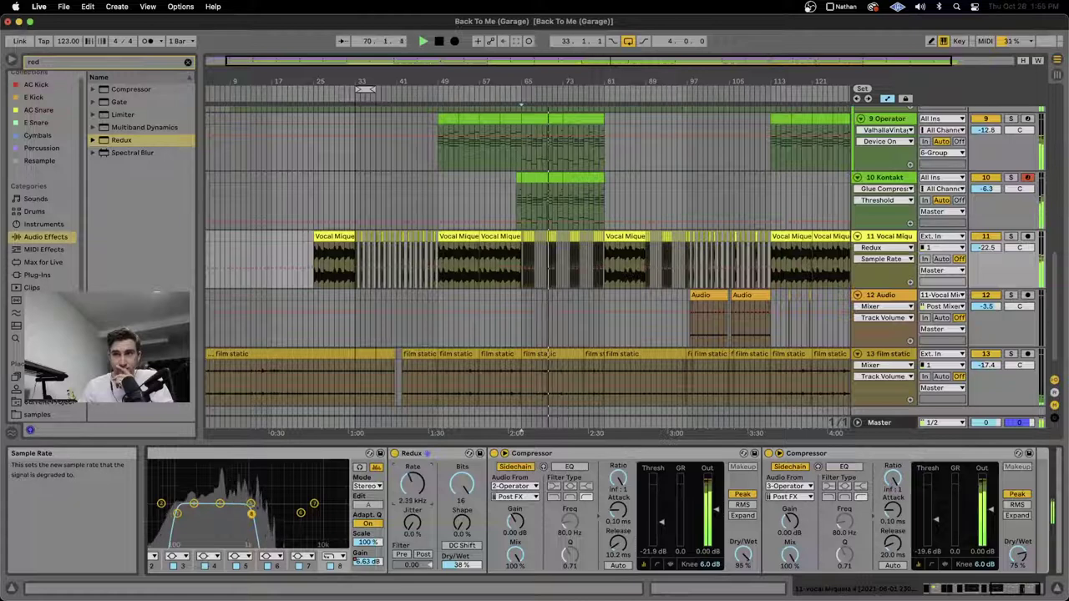
pyautogui.moveTo(411, 482)
pyautogui.mouseDown()
pyautogui.moveTo(412, 494)
pyautogui.moveTo(423, 468)
pyautogui.mouseUp()
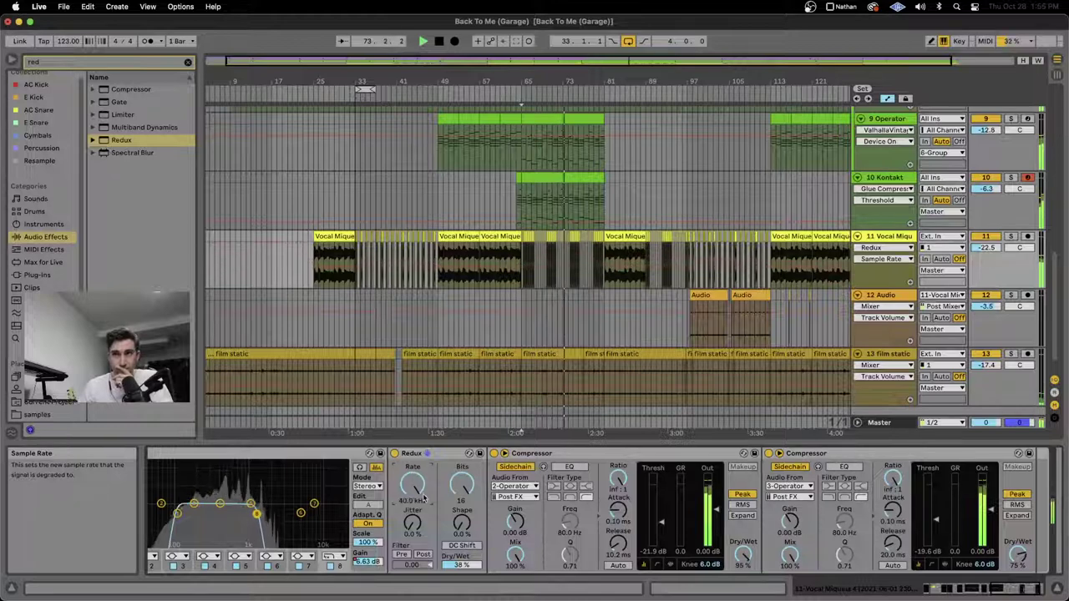
pyautogui.click(415, 455)
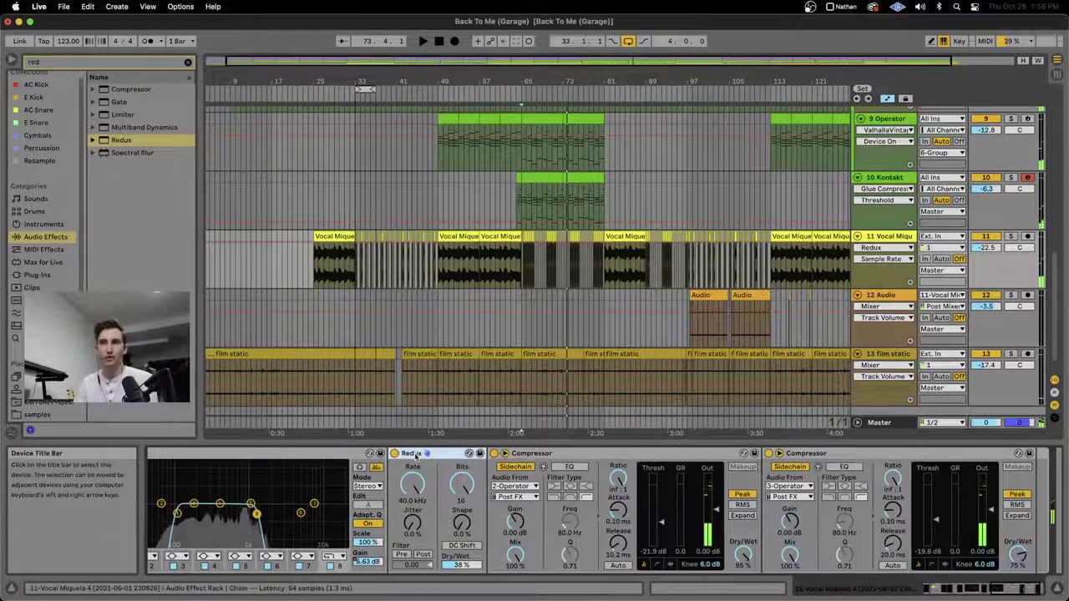
pyautogui.press('Delete')
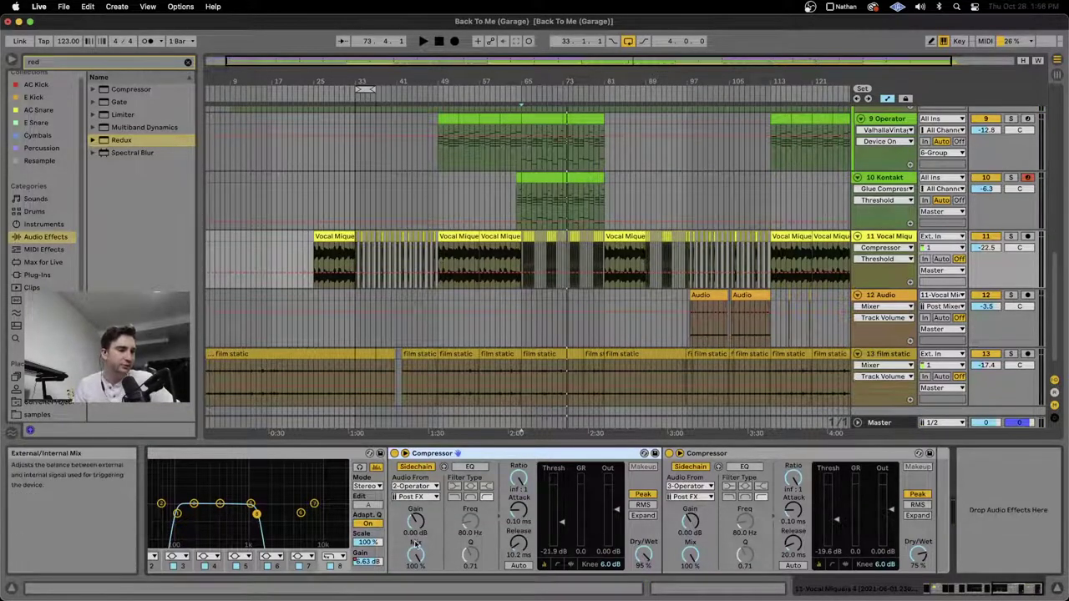
# Step: Review the vocal track's effects chain and the layout of its long clips and chops across the whole arrangement
pyautogui.hscroll(-10, 415, 543)
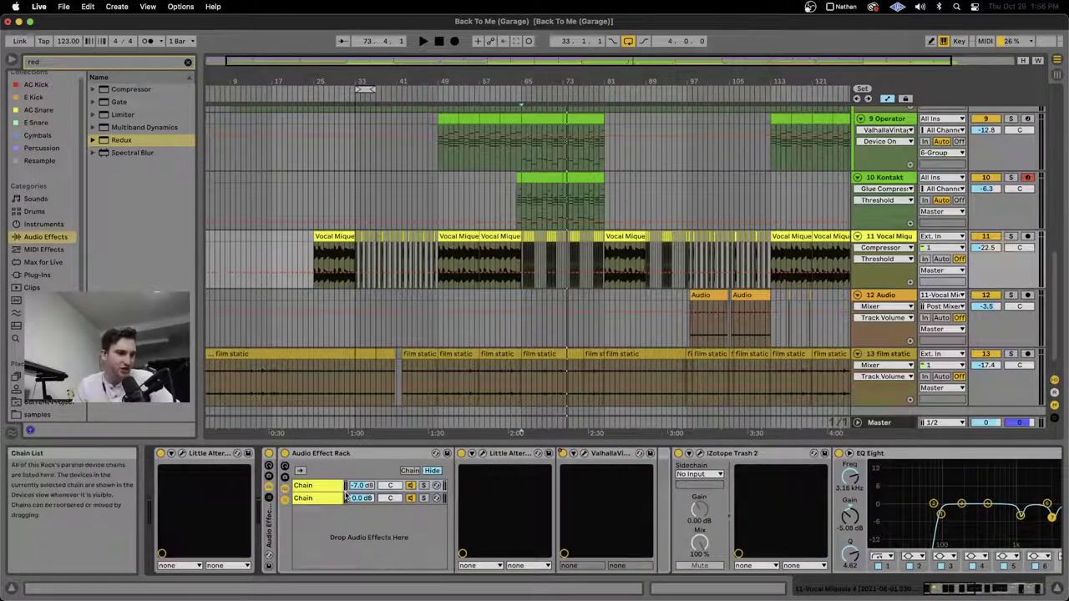
pyautogui.hscroll(10, 346, 495)
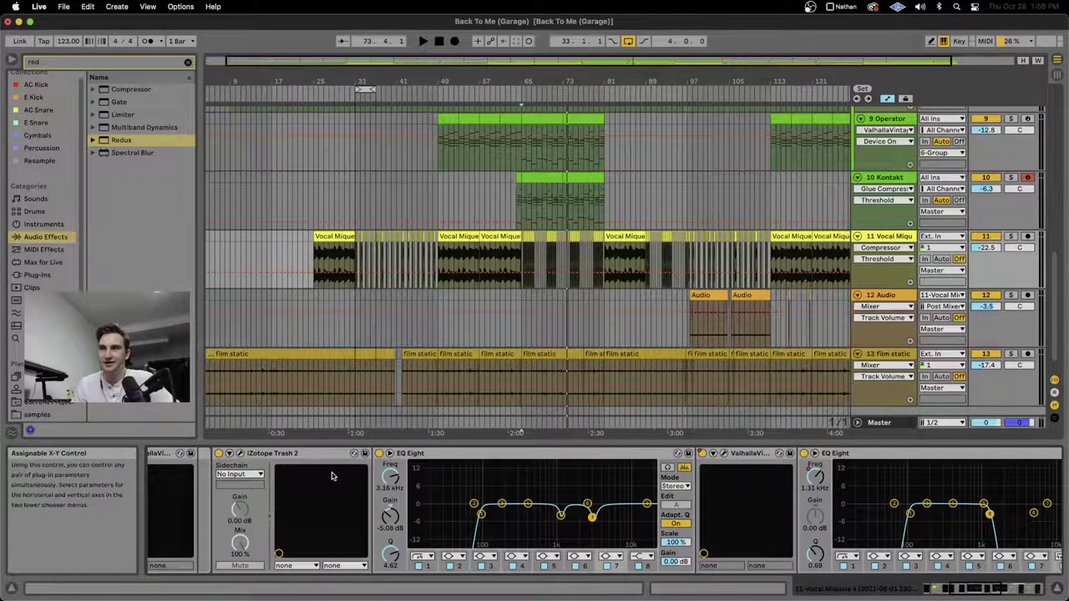
pyautogui.hscroll(2, 331, 476)
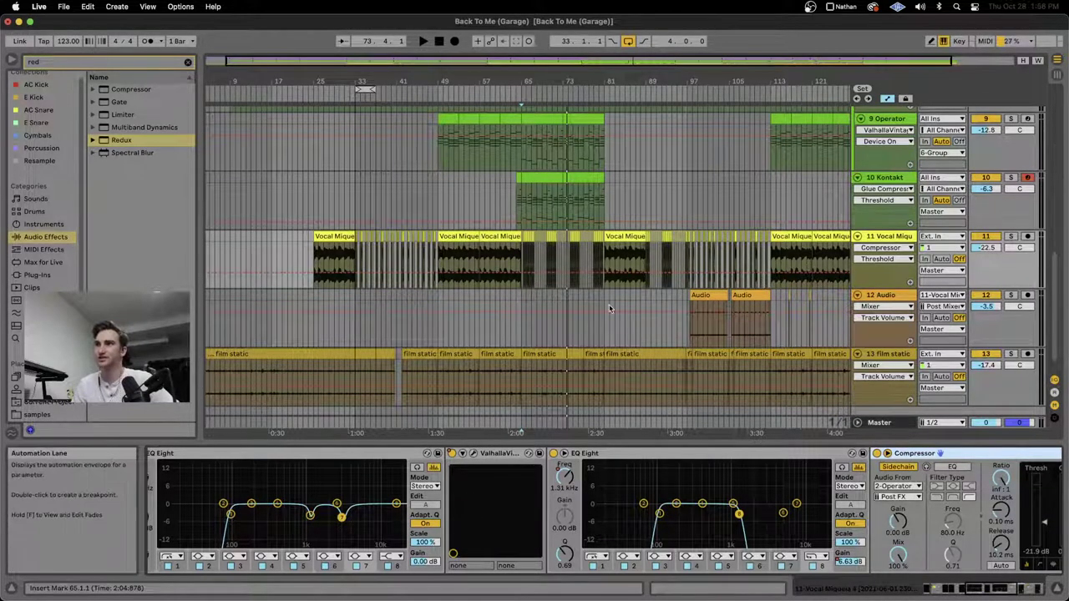
pyautogui.scroll(-2, 609, 304)
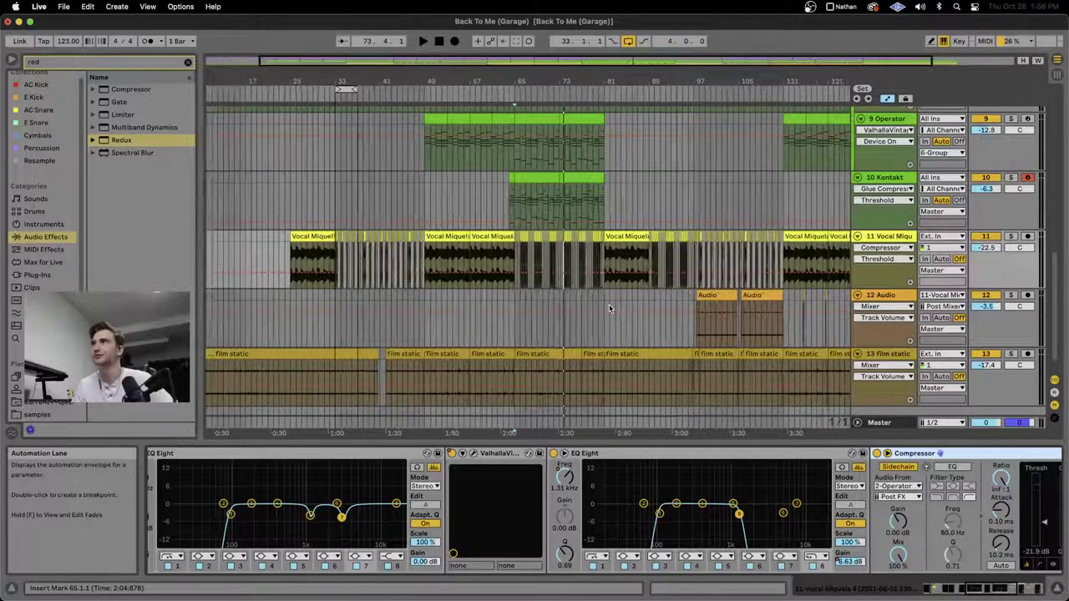
pyautogui.scroll(5, 614, 301)
pyautogui.scroll(-5, 625, 291)
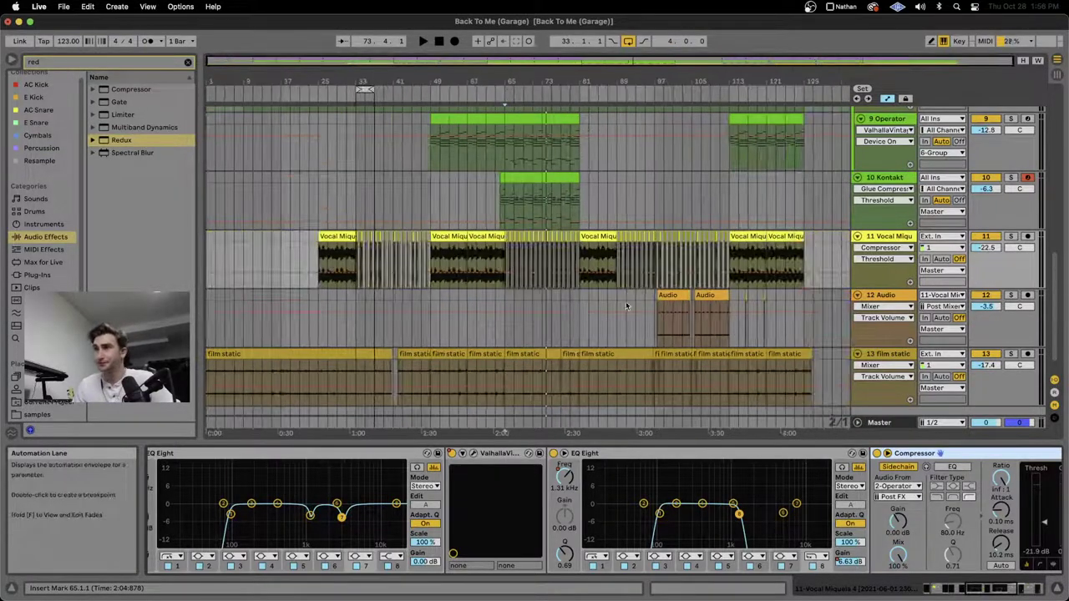
pyautogui.scroll(4, 635, 294)
pyautogui.scroll(-4, 400, 280)
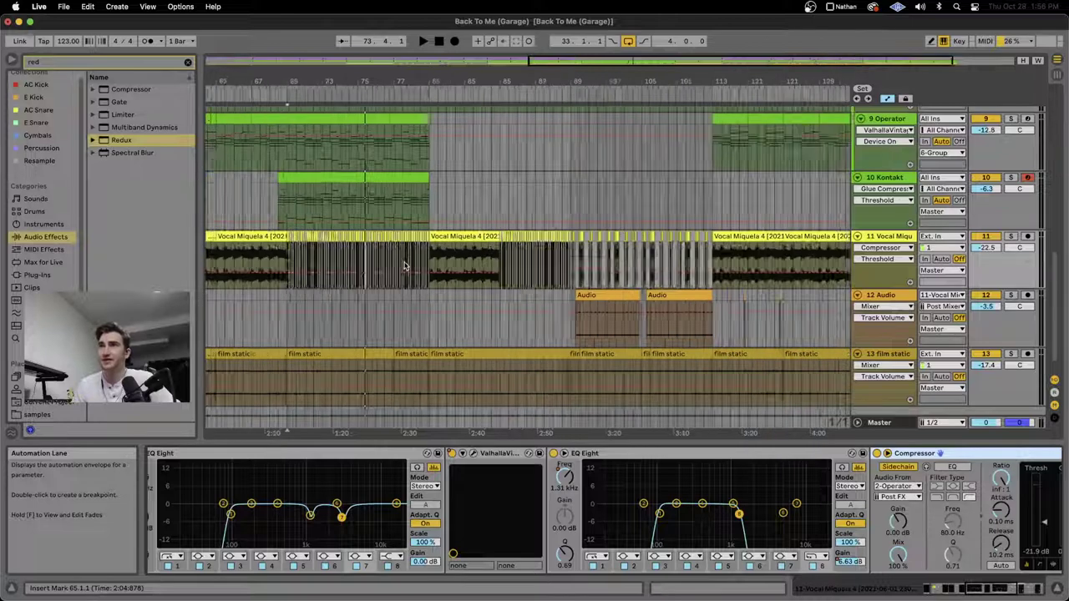
# Step: Select the vocal chops from bar 64 to bar 81 and inspect the two sidechain compressors on the vocal track
pyautogui.moveTo(438, 257); pyautogui.dragTo(531, 259)
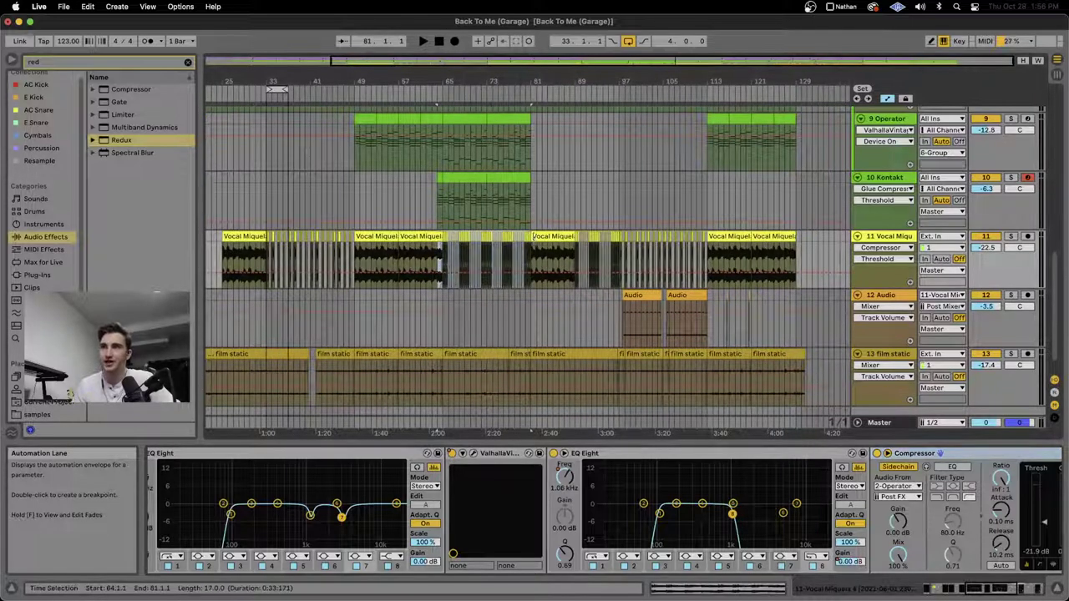
pyautogui.click(900, 259)
pyautogui.press('Escape')
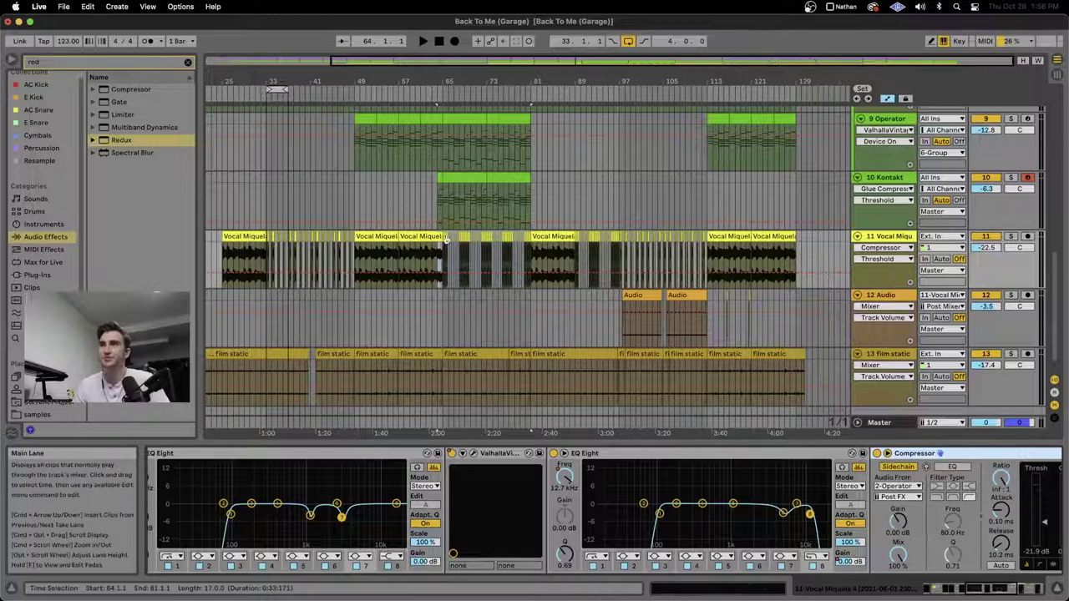
pyautogui.hscroll(5, 635, 551)
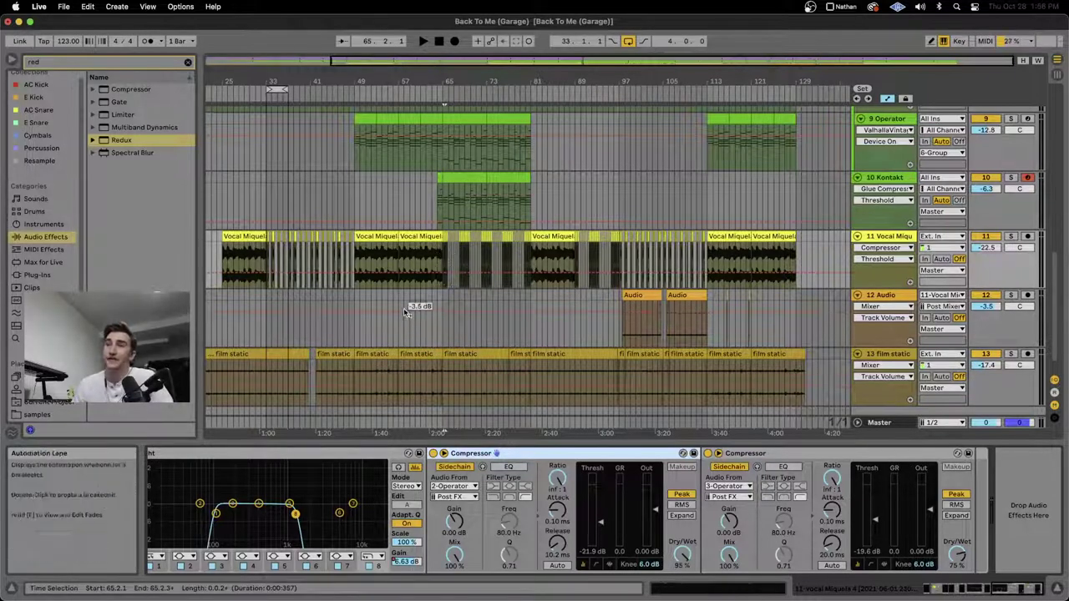
pyautogui.scroll(-1, 376, 292)
pyautogui.hscroll(-5, 219, 333)
# Step: Look over the film static clips along the timeline and play that track soloed from bar 26
pyautogui.click(219, 333)
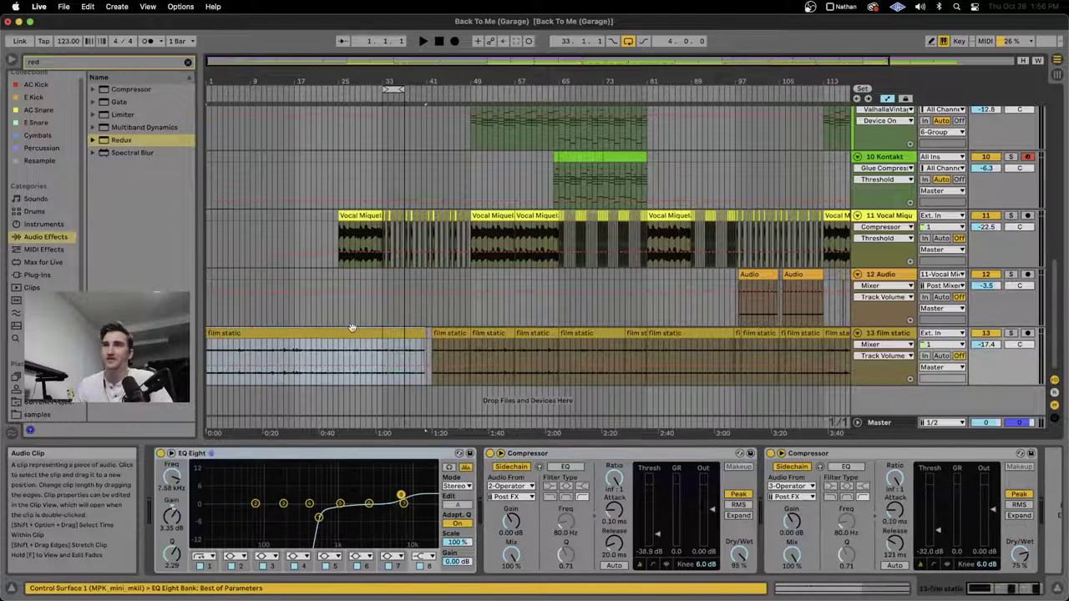
pyautogui.hscroll(5, 350, 330)
pyautogui.keyDown('shift'); pyautogui.click(777, 334); pyautogui.keyUp('shift')
pyautogui.hscroll(-5, 368, 330)
pyautogui.click(280, 368)
pyautogui.click(346, 362)
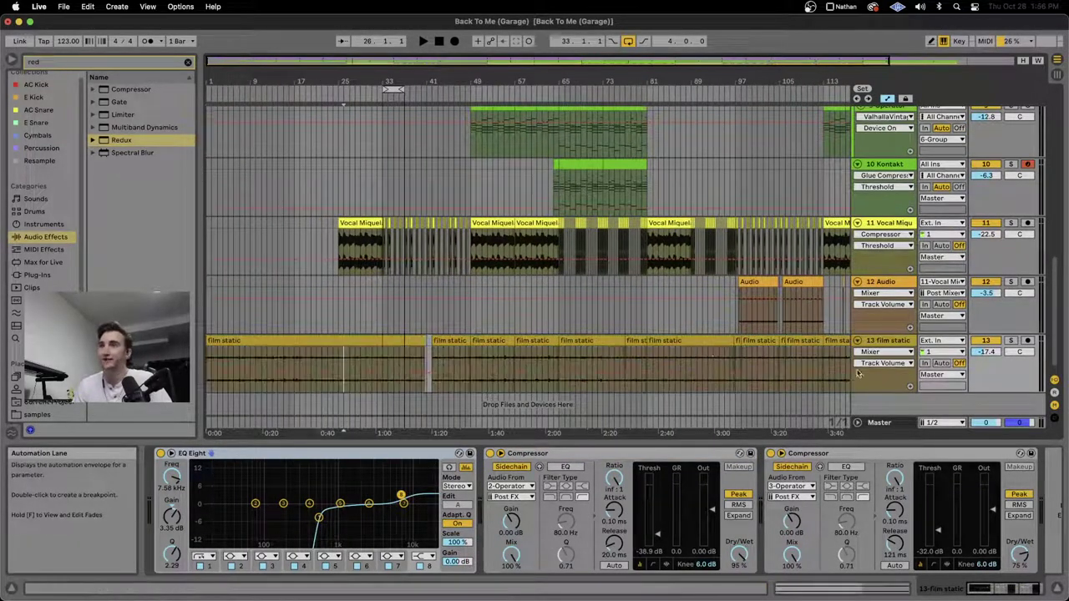
pyautogui.press('space')
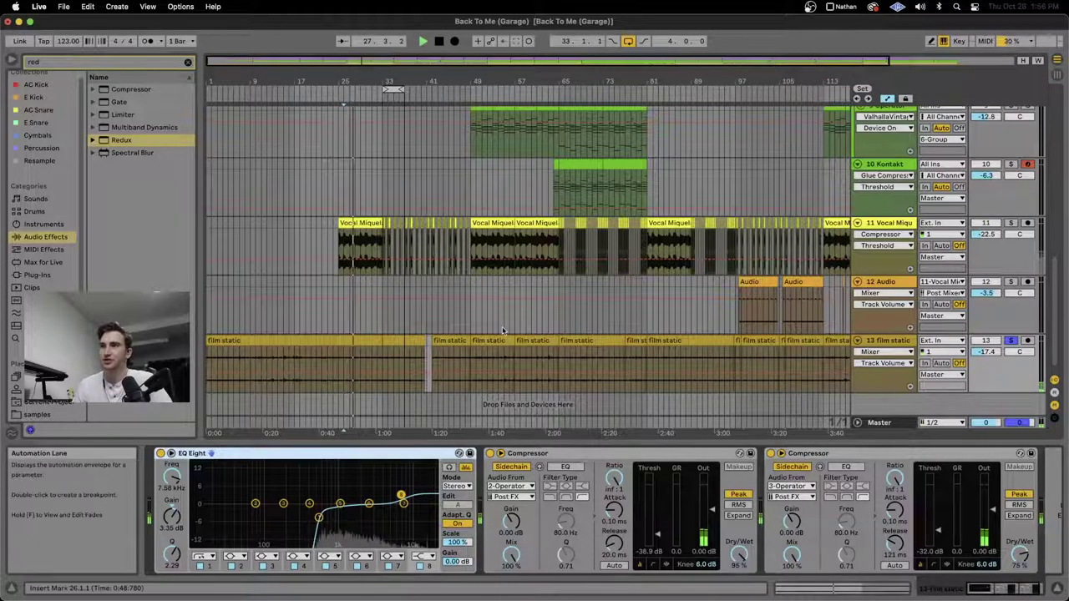
# Step: Play the soloed film static from bar 35 and inspect its EQ Eight and two sidechain compressors
pyautogui.scroll(10, 502, 326)
pyautogui.click(392, 154)
pyautogui.scroll(-10, 584, 250)
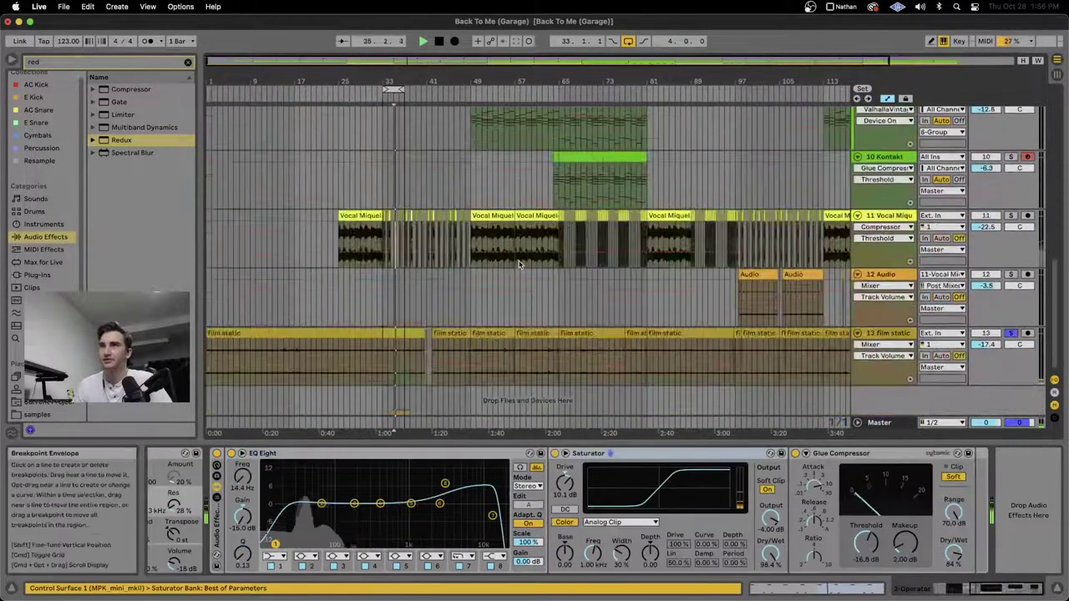
pyautogui.click(888, 343)
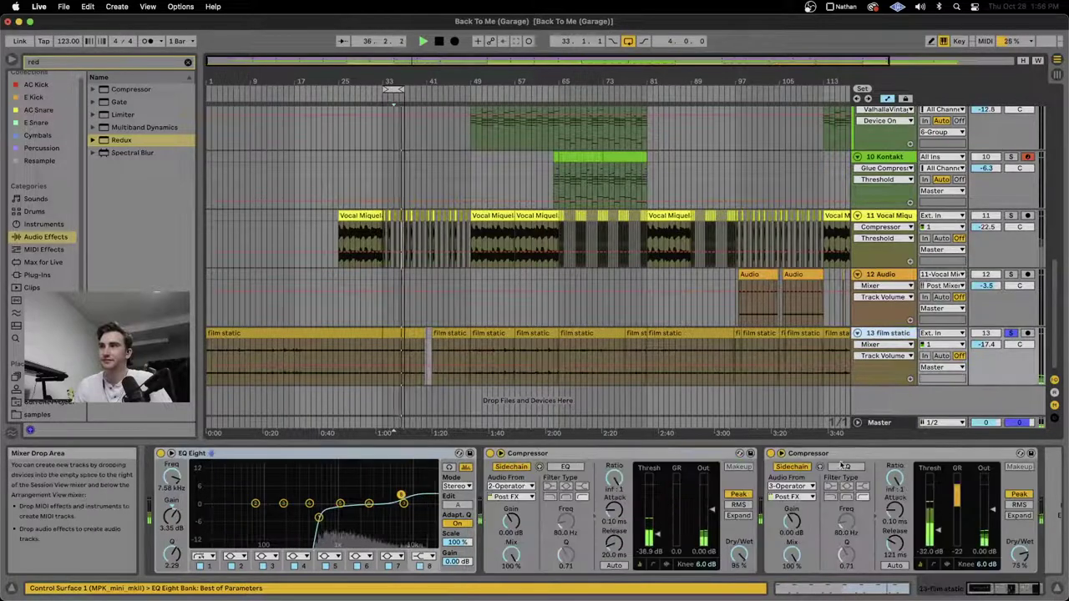
pyautogui.hscroll(2, 584, 509)
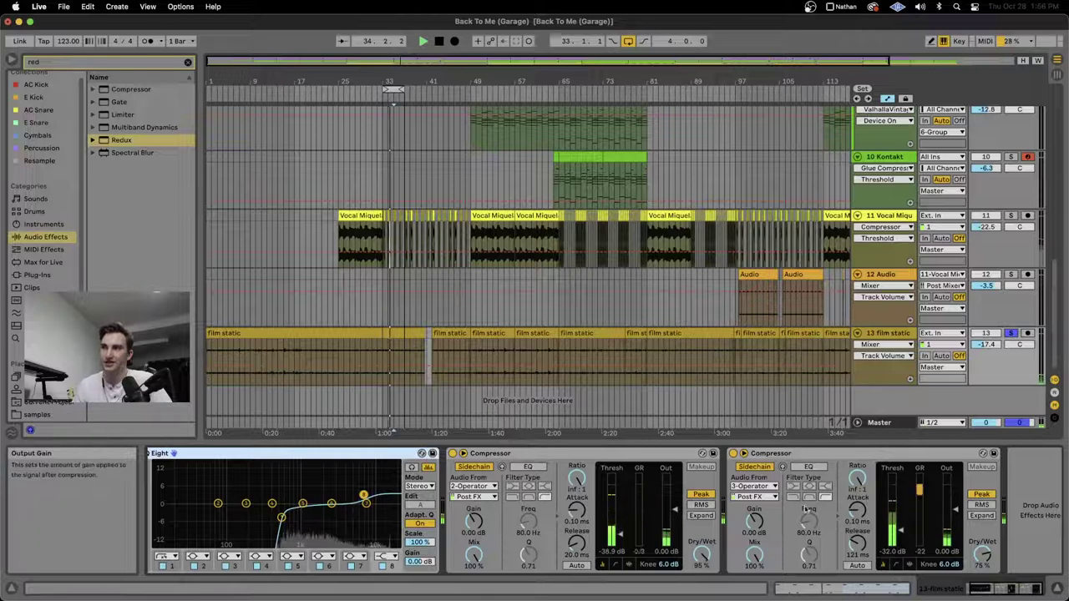
pyautogui.hscroll(-2, 556, 502)
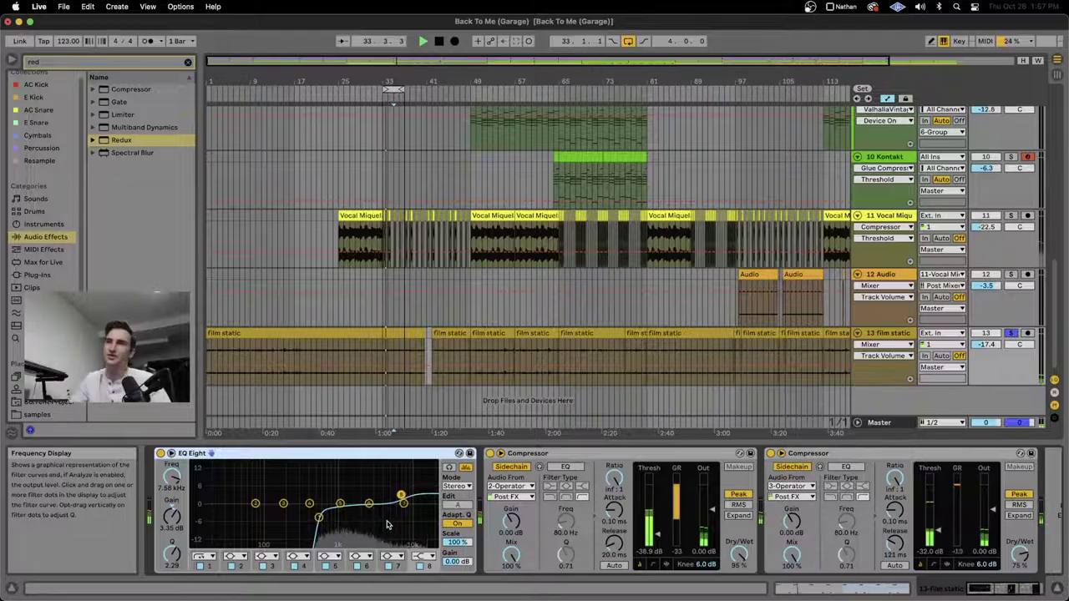
# Step: Stop playback and examine how the film static clips run beneath the drum, synth and vocal tracks across the arrangement
pyautogui.scroll(1, 486, 350)
pyautogui.hscroll(3, 486, 350)
pyautogui.scroll(10, 487, 349)
pyautogui.hscroll(-5, 487, 350)
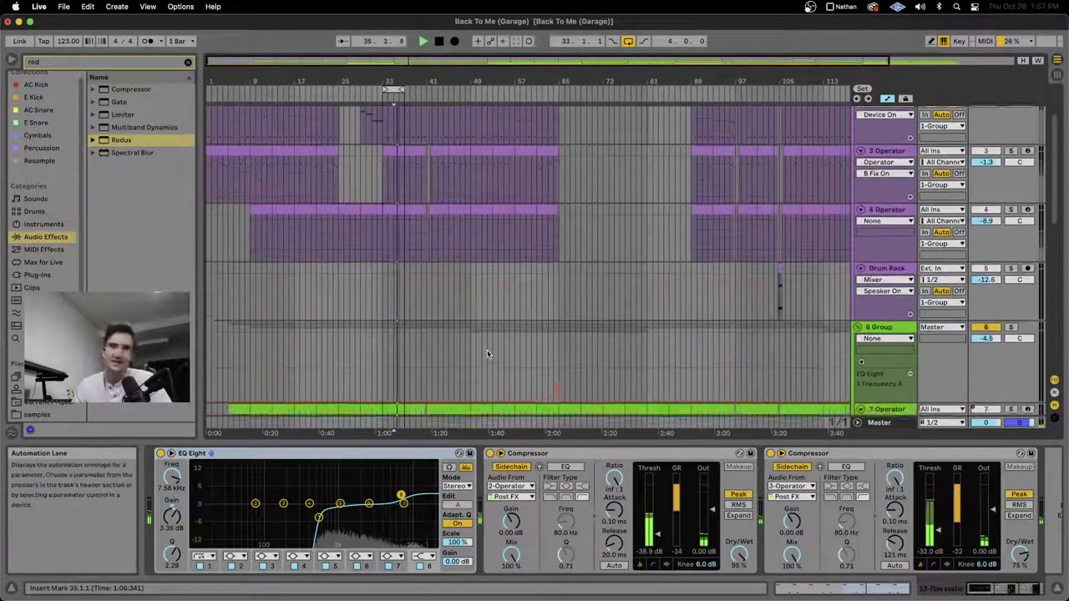
pyautogui.scroll(-10, 487, 351)
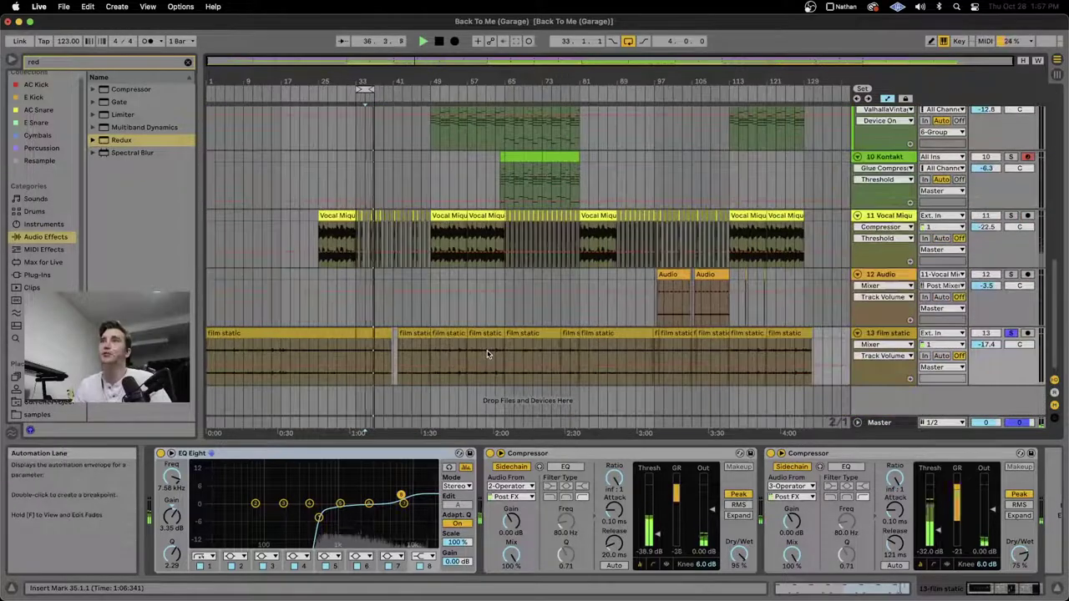
pyautogui.scroll(8, 487, 354)
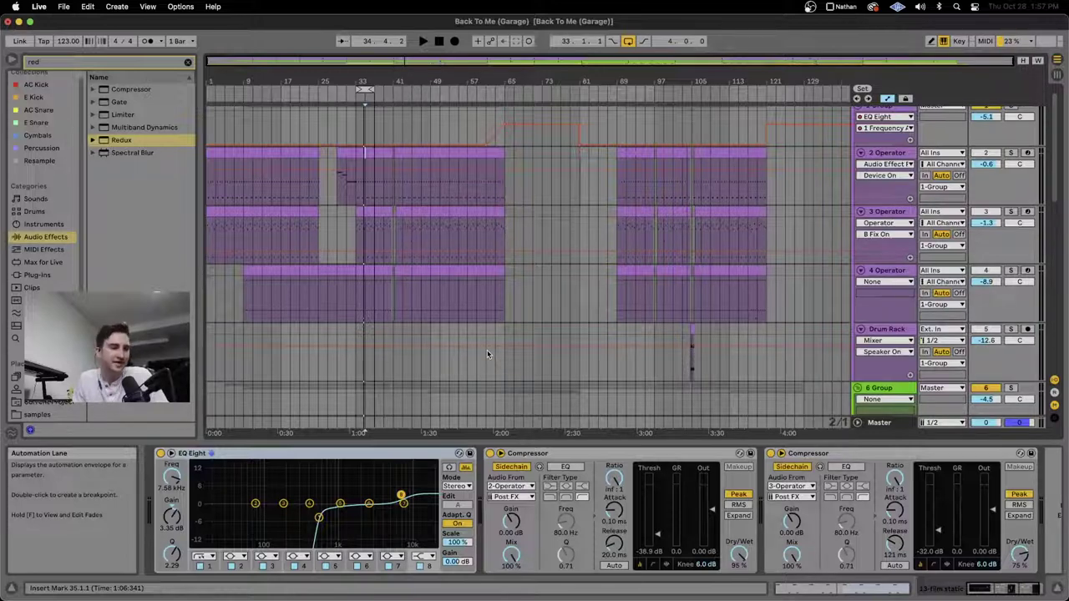
pyautogui.scroll(-5, 487, 350)
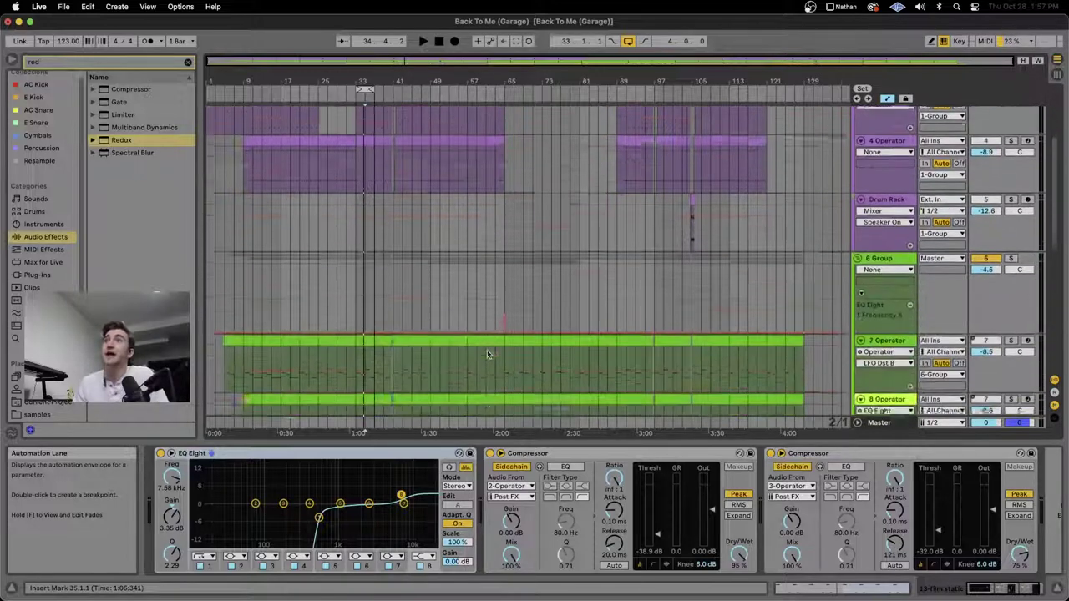
pyautogui.scroll(-7, 493, 254)
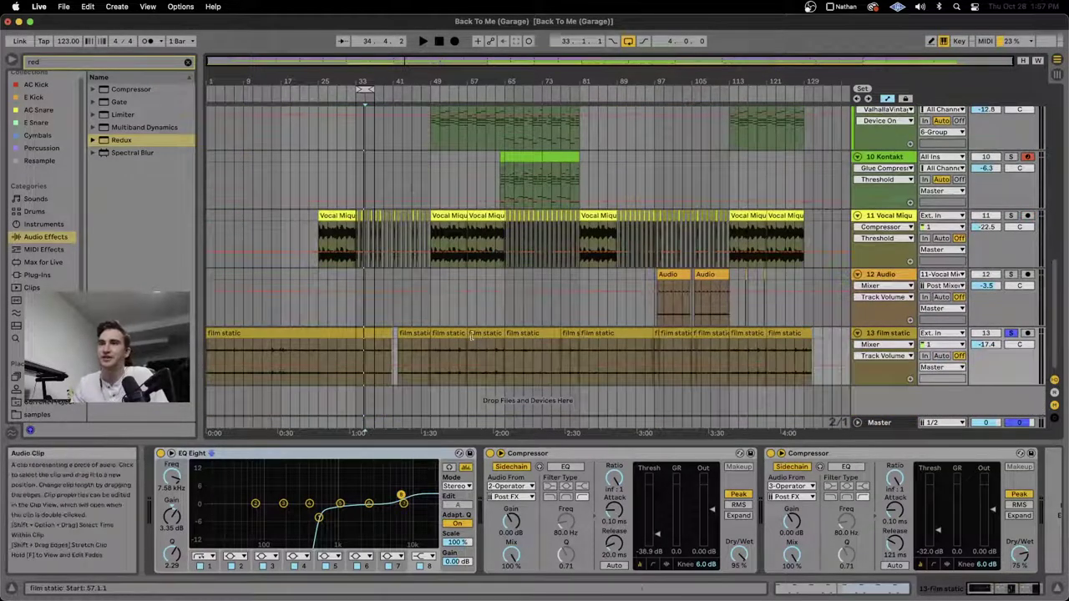
pyautogui.scroll(3, 474, 346)
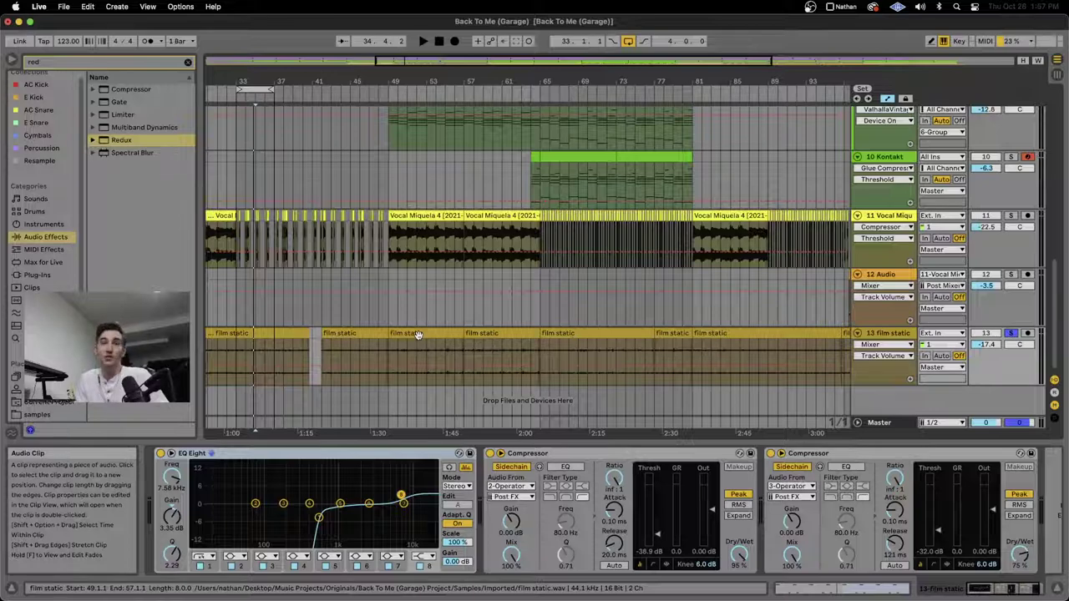
pyautogui.keyDown('ctrl'); pyautogui.scroll(-5, 420, 334); pyautogui.keyUp('ctrl')
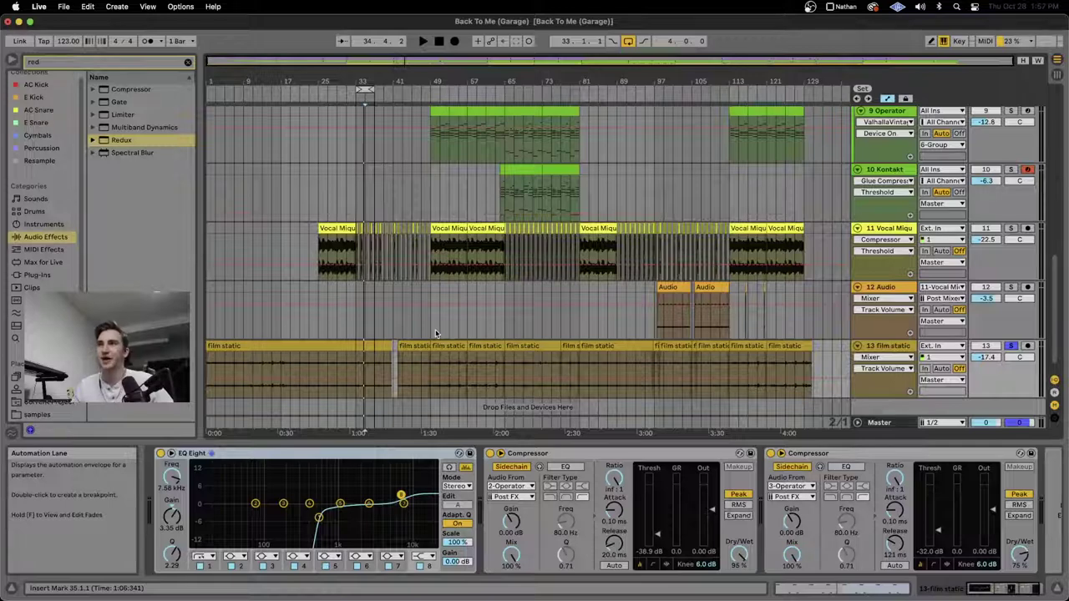
pyautogui.keyDown('ctrl'); pyautogui.scroll(3, 439, 330); pyautogui.keyUp('ctrl')
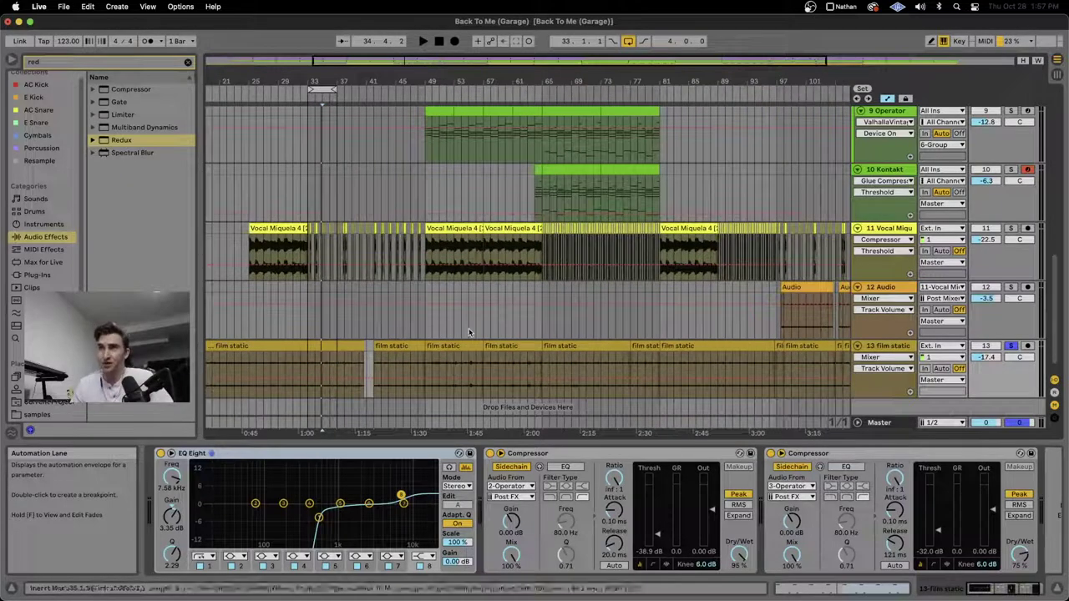
pyautogui.hscroll(5, 468, 328)
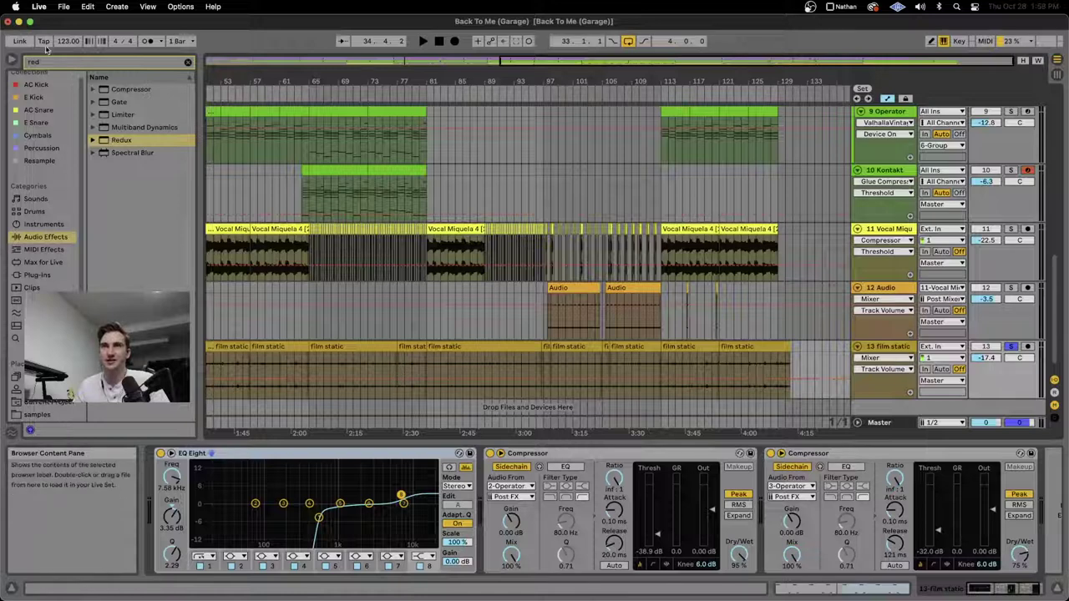
# Step: Search the browser's samples folder for "film stat" and clear the search
pyautogui.write('film stat')
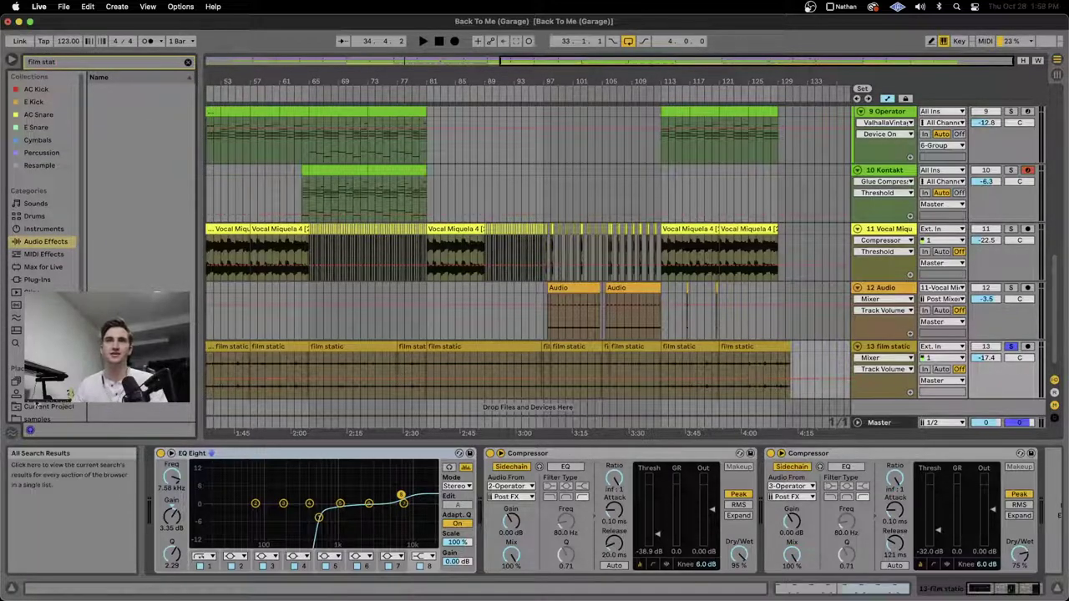
pyautogui.click(35, 419)
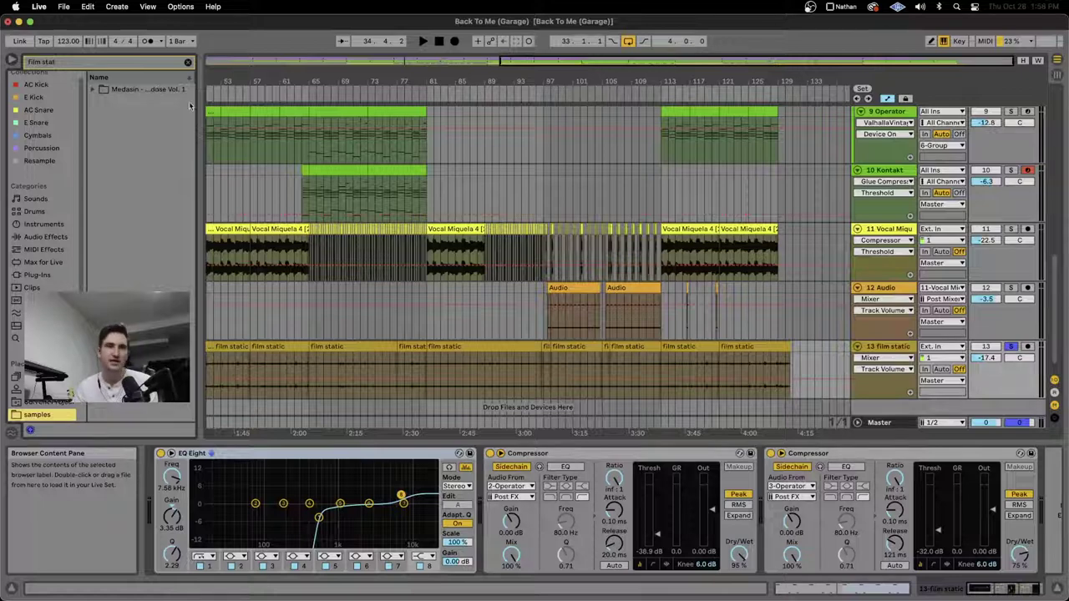
pyautogui.click(187, 62)
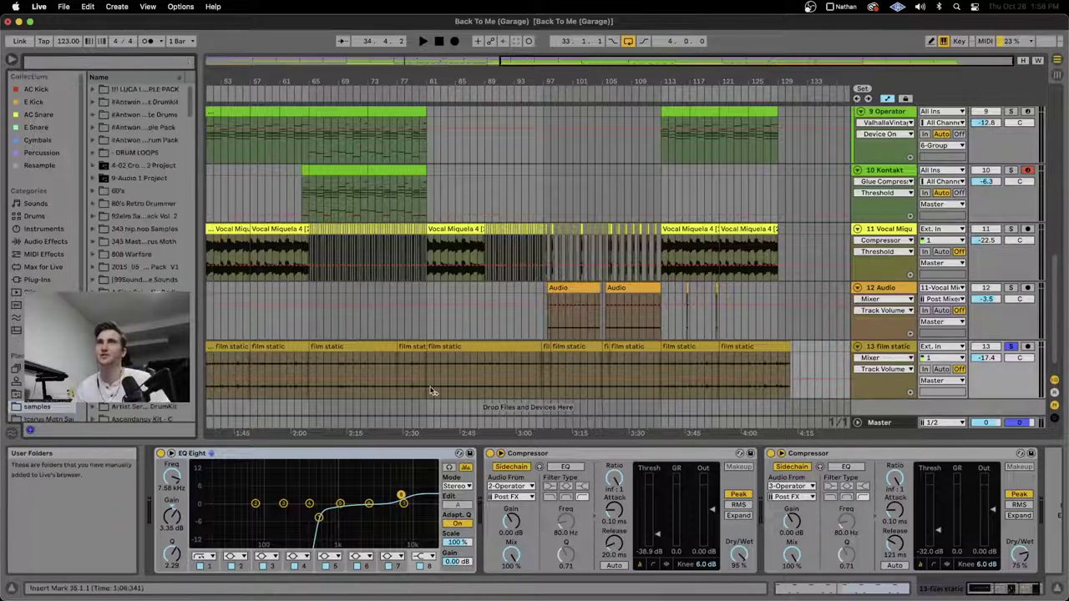
# Step: Solo the Audio track and play its first long clip near bar 97
pyautogui.click(534, 302)
pyautogui.click(1010, 291)
pyautogui.press('space')
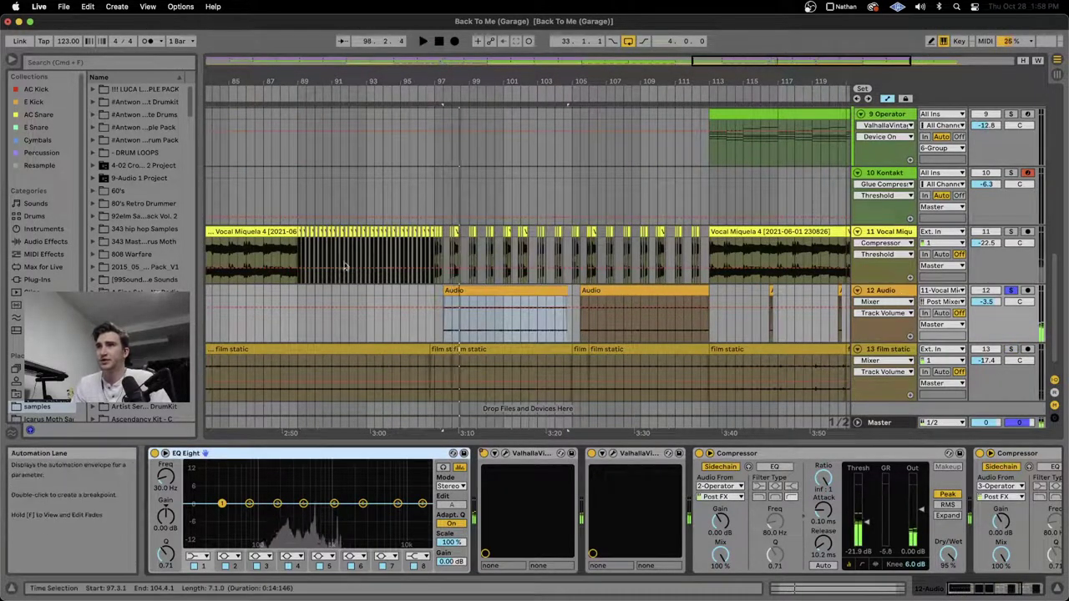
# Step: Select the vocal chops from bar 97 to bar 113 and play them soloed together with the Audio track
pyautogui.hscroll(-5, 344, 266)
pyautogui.click(505, 249)
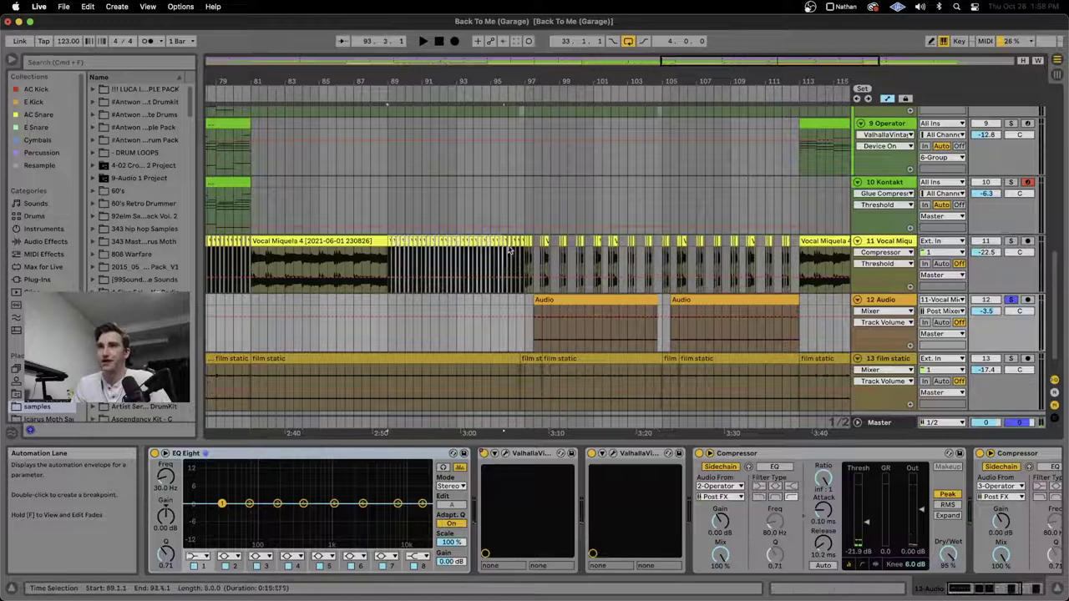
pyautogui.click(505, 249)
pyautogui.click(536, 232)
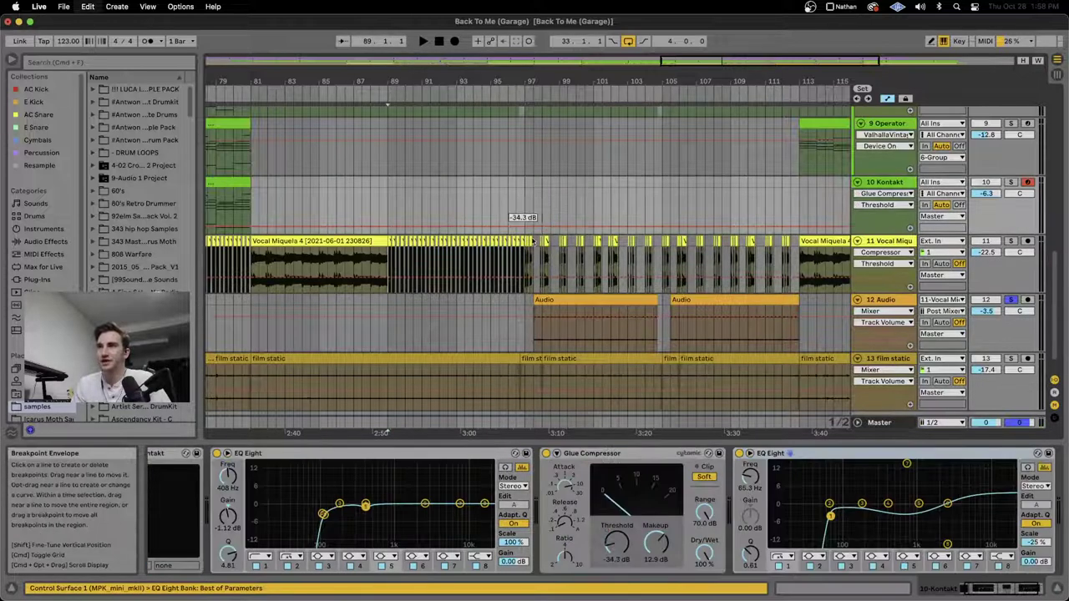
pyautogui.moveTo(409, 257); pyautogui.dragTo(535, 325)
pyautogui.moveTo(535, 269); pyautogui.dragTo(797, 240)
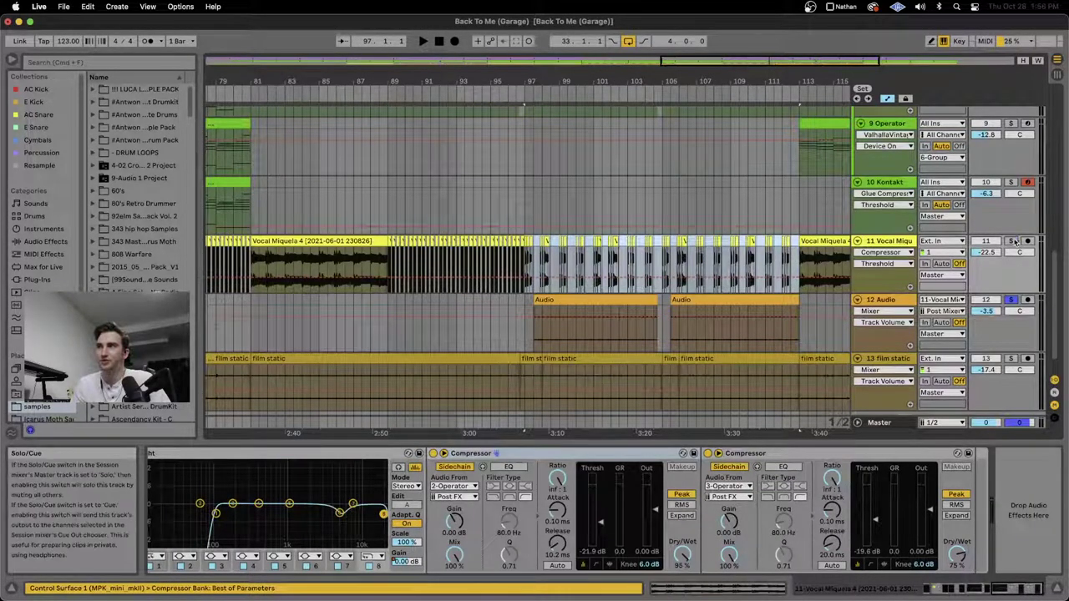
pyautogui.press('space')
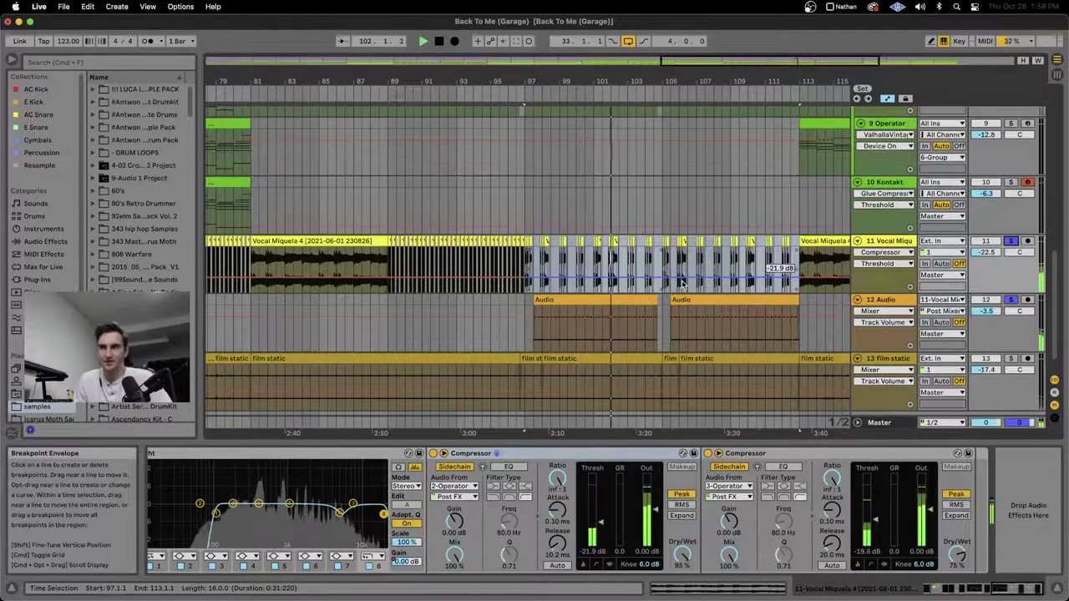
# Step: Solo only the Audio track and play its two short clips near bars 116 and 120
pyautogui.hscroll(10, 700, 271)
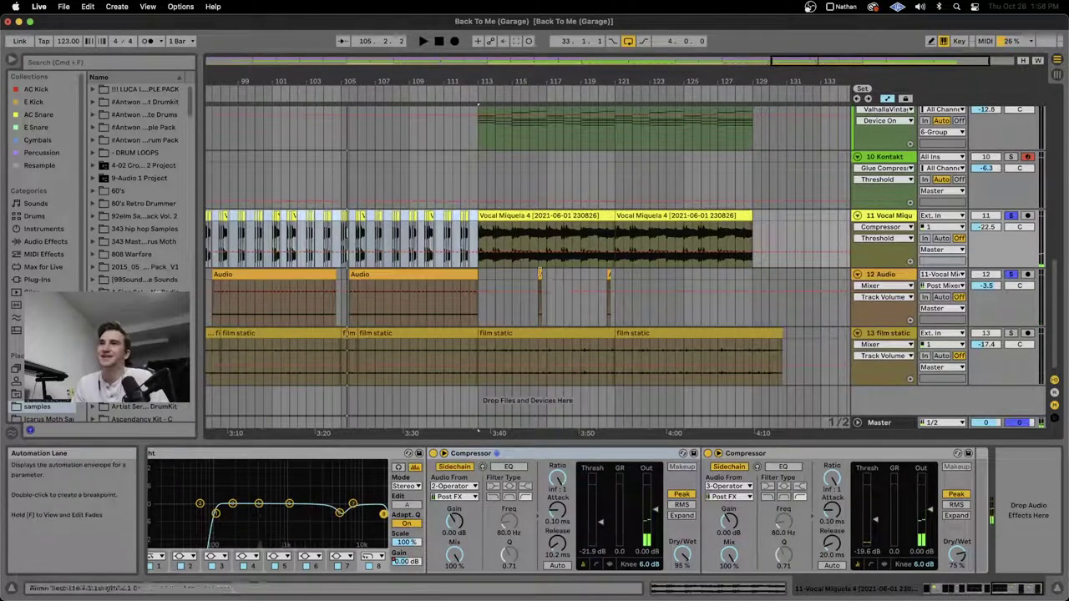
pyautogui.click(563, 275)
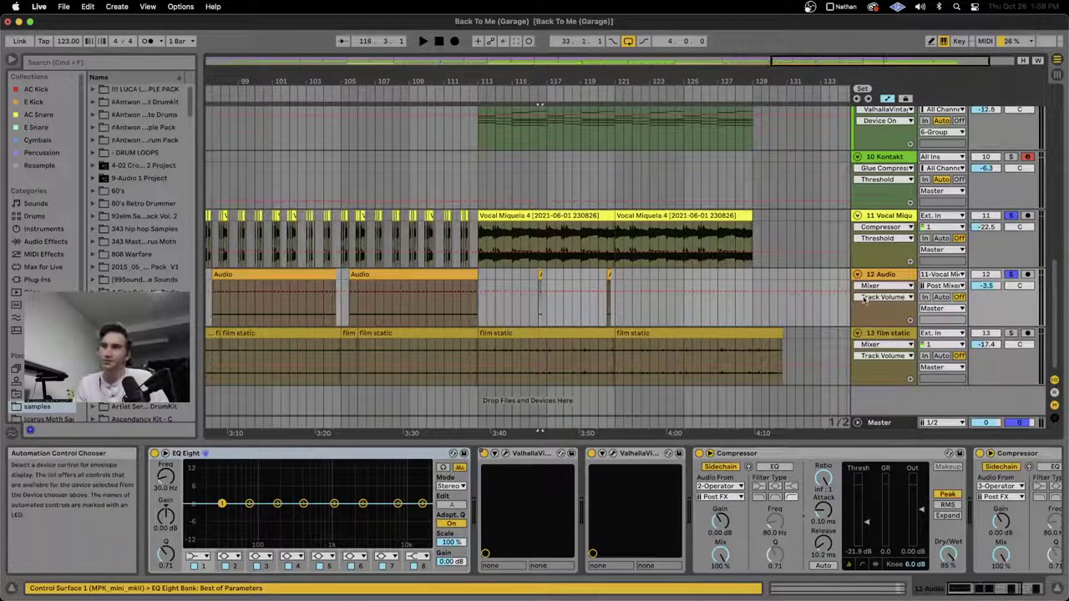
pyautogui.click(1011, 274)
pyautogui.press('space')
pyautogui.click(609, 275)
pyautogui.press('space')
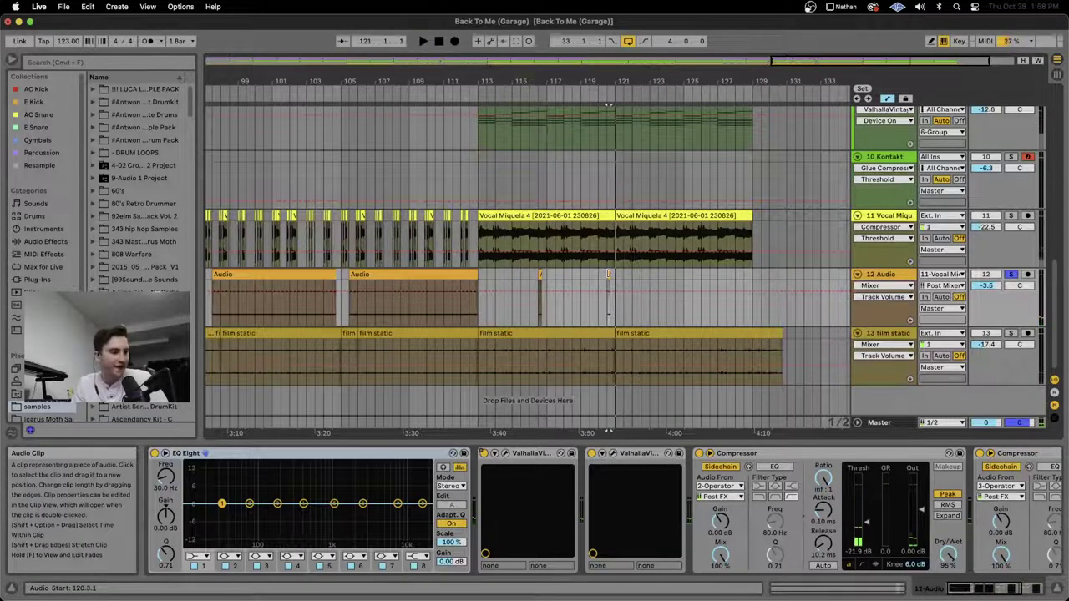
# Step: Unsolo the Audio track and review the whole arrangement from the drum group down to the film static track
pyautogui.scroll(-4, 668, 272)
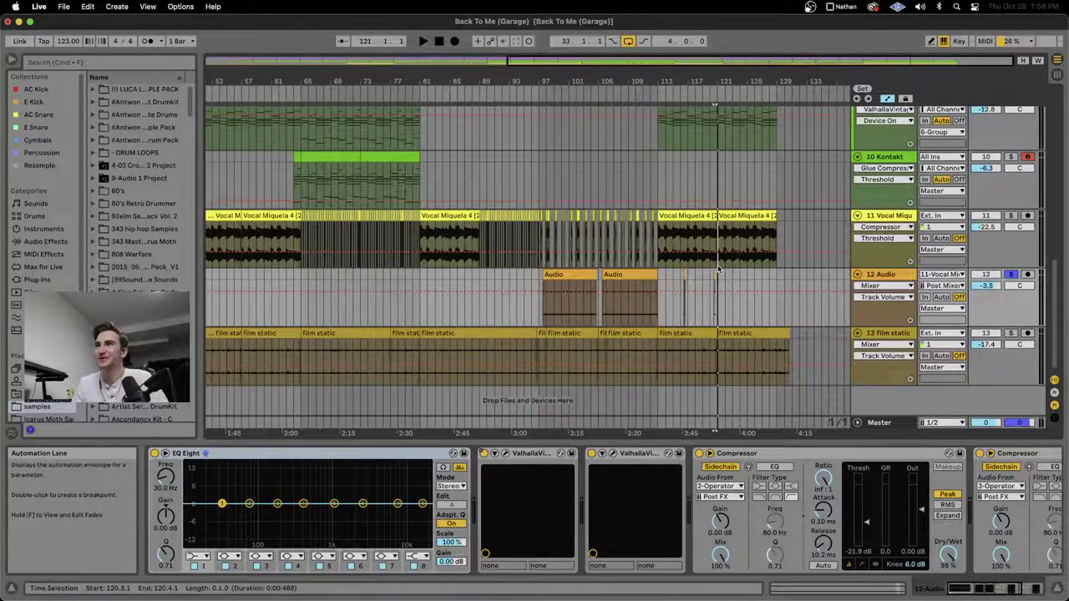
pyautogui.scroll(-2, 718, 270)
pyautogui.scroll(3, 743, 238)
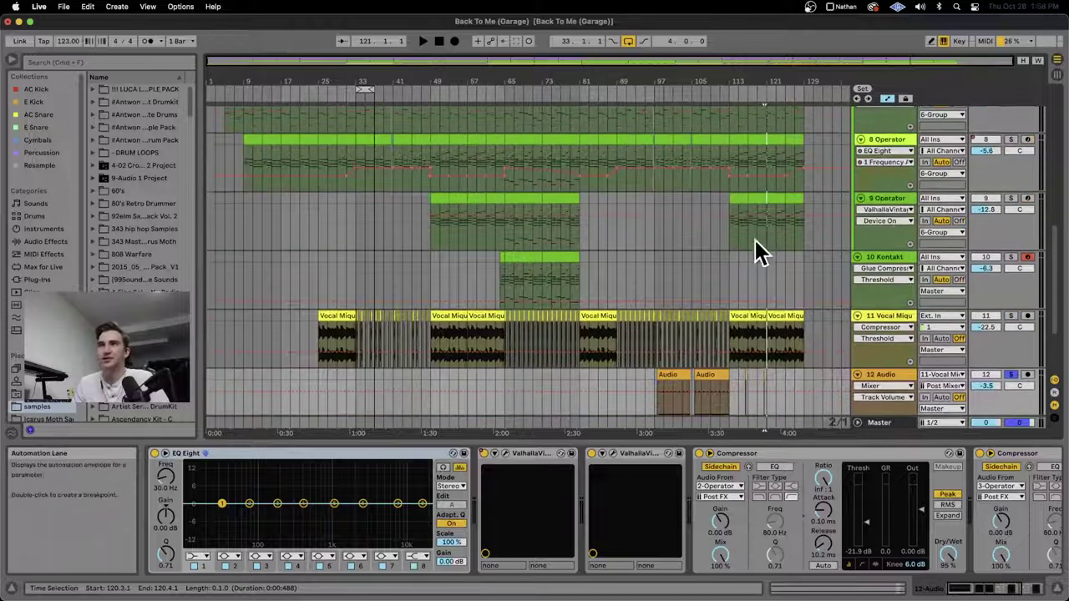
pyautogui.scroll(5, 756, 227)
pyautogui.scroll(-8, 766, 229)
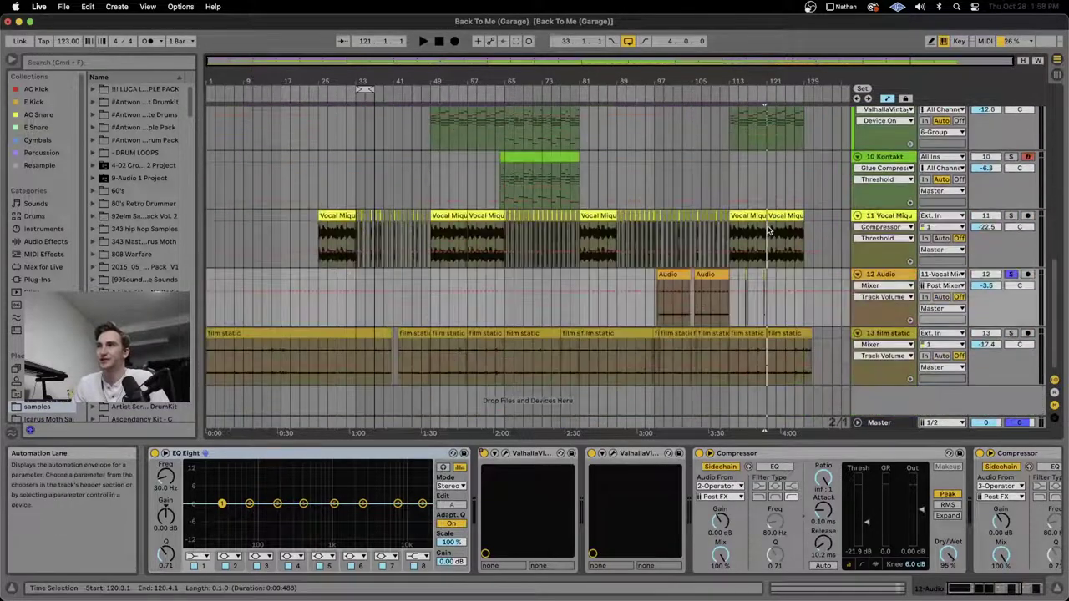
pyautogui.scroll(6, 767, 238)
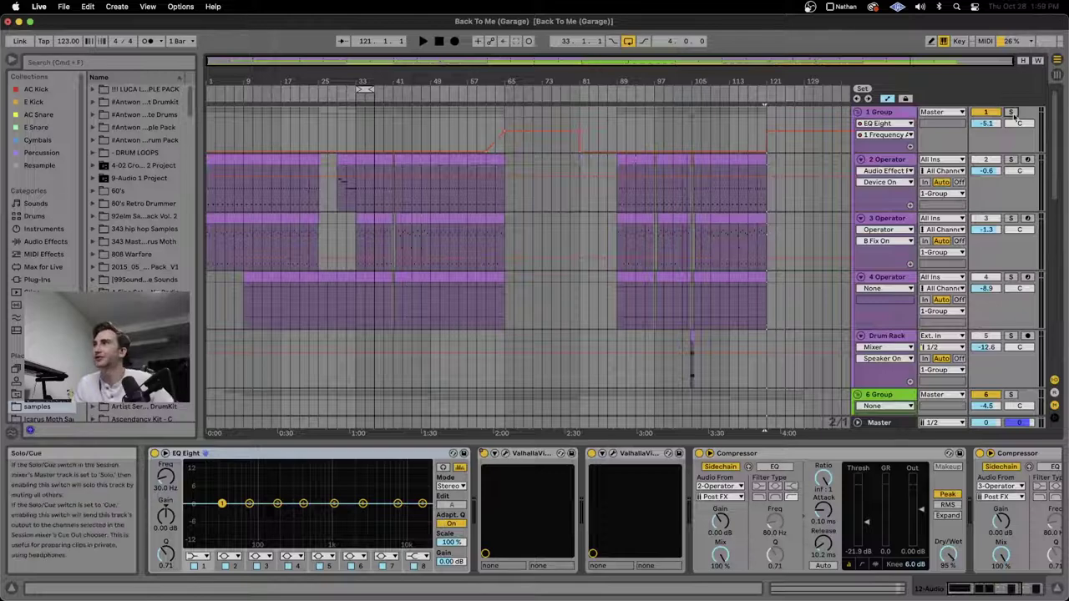
pyautogui.scroll(-4, 908, 147)
pyautogui.scroll(-5, 909, 147)
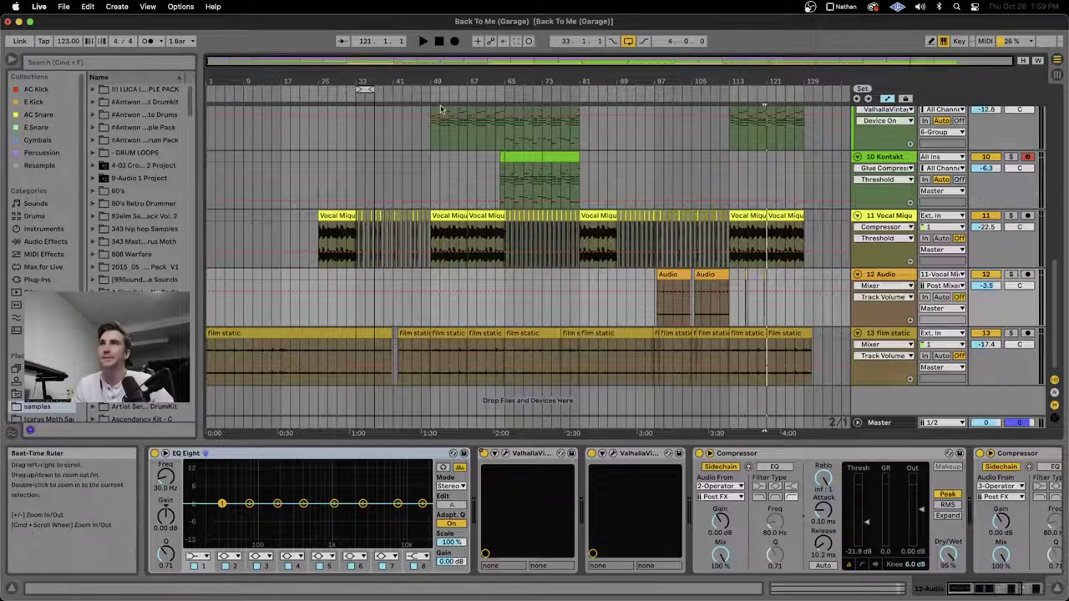
# Step: Play the arrangement from the beginning and open the Master track's iZotope Alloy 2 window, moving it clear of the arrangement's centre
pyautogui.click(441, 43)
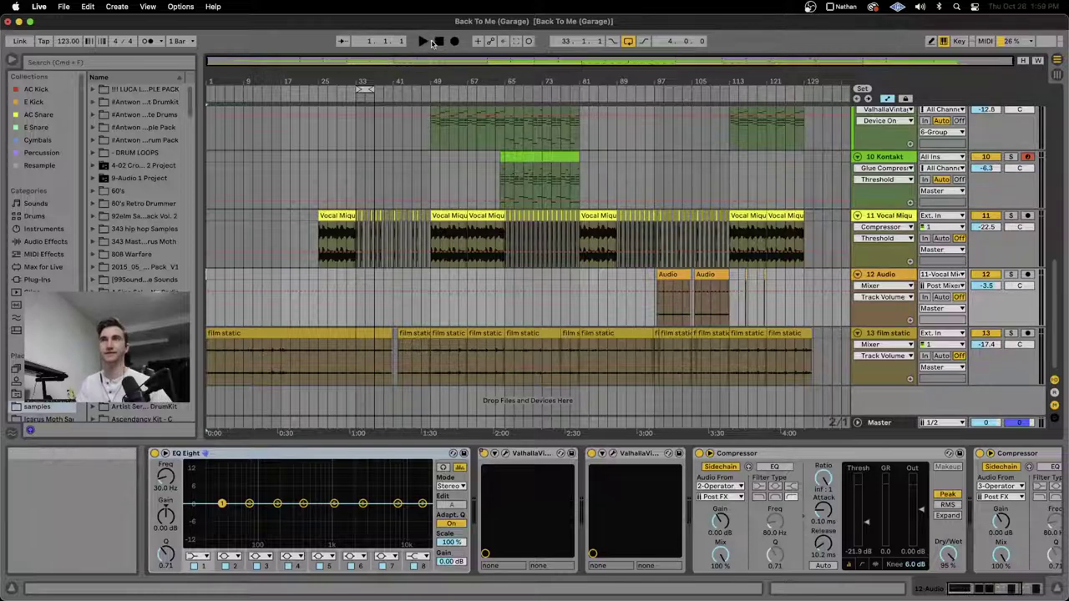
pyautogui.click(424, 40)
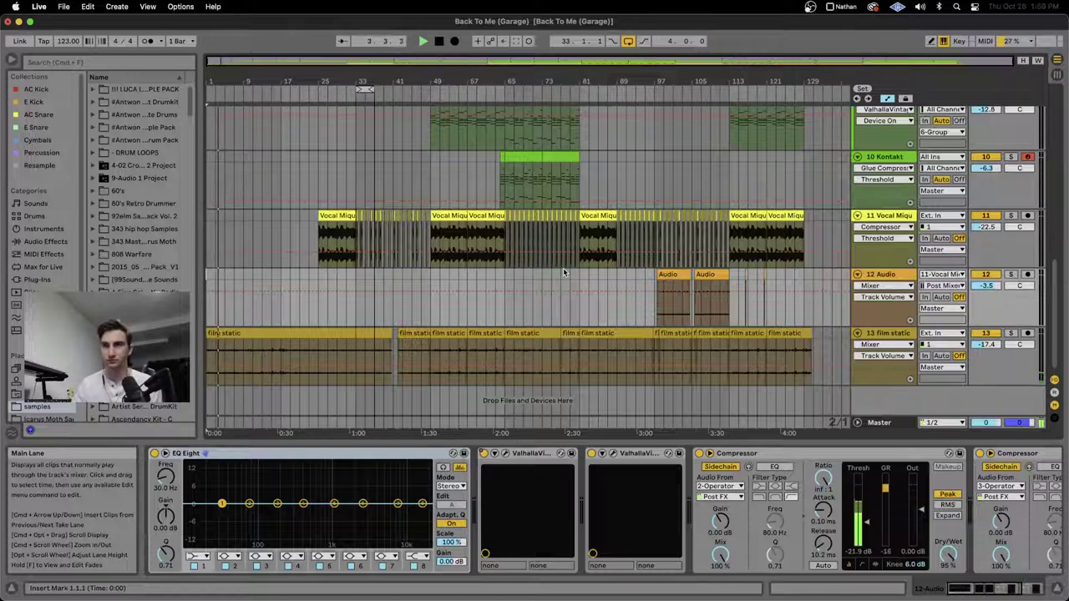
pyautogui.click(878, 422)
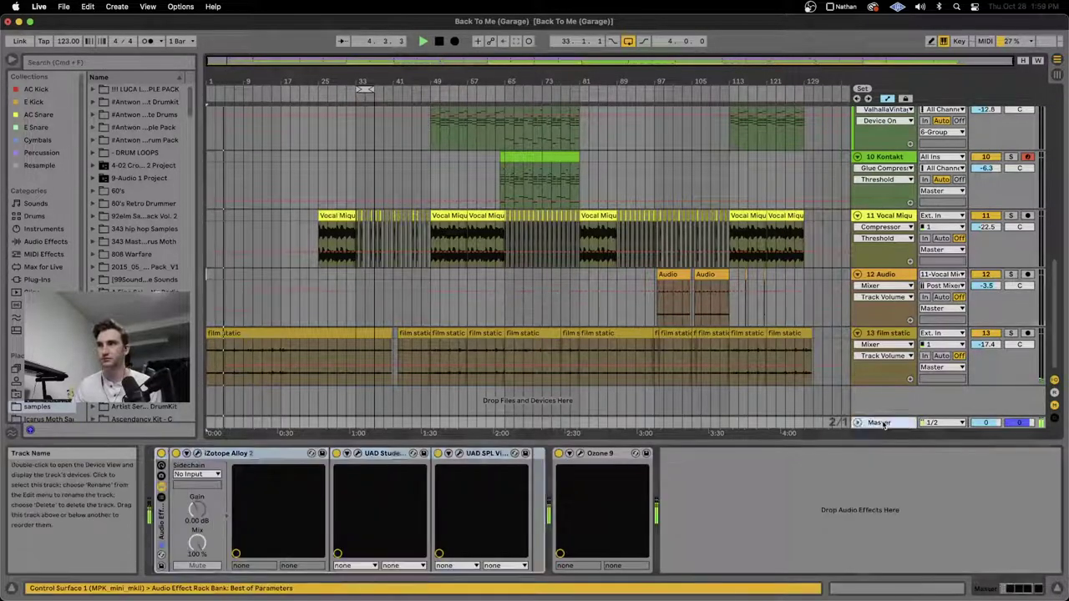
pyautogui.click(197, 453)
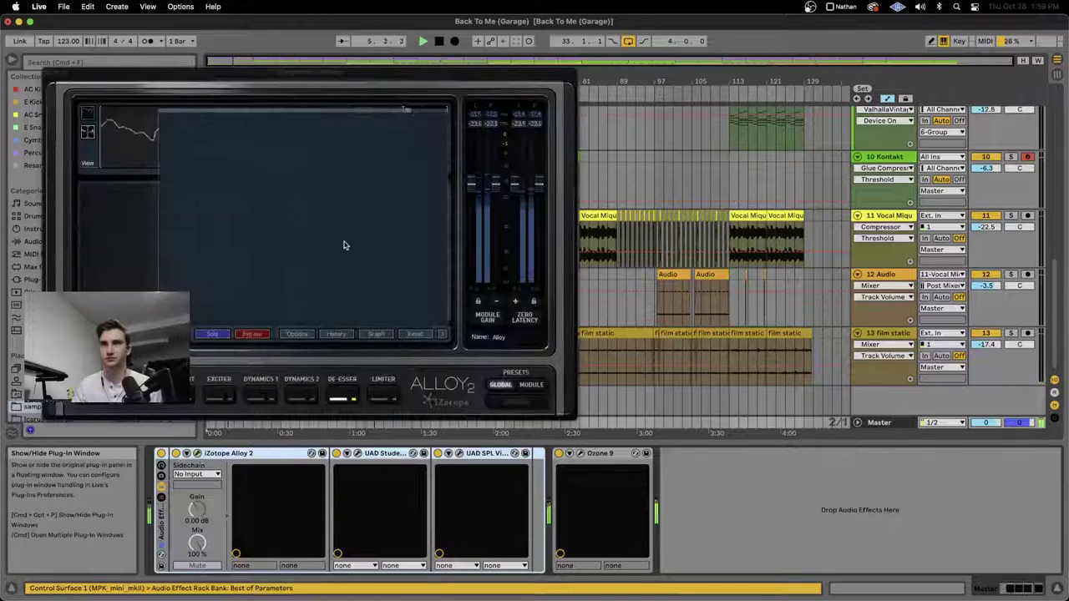
pyautogui.doubleClick(314, 152)
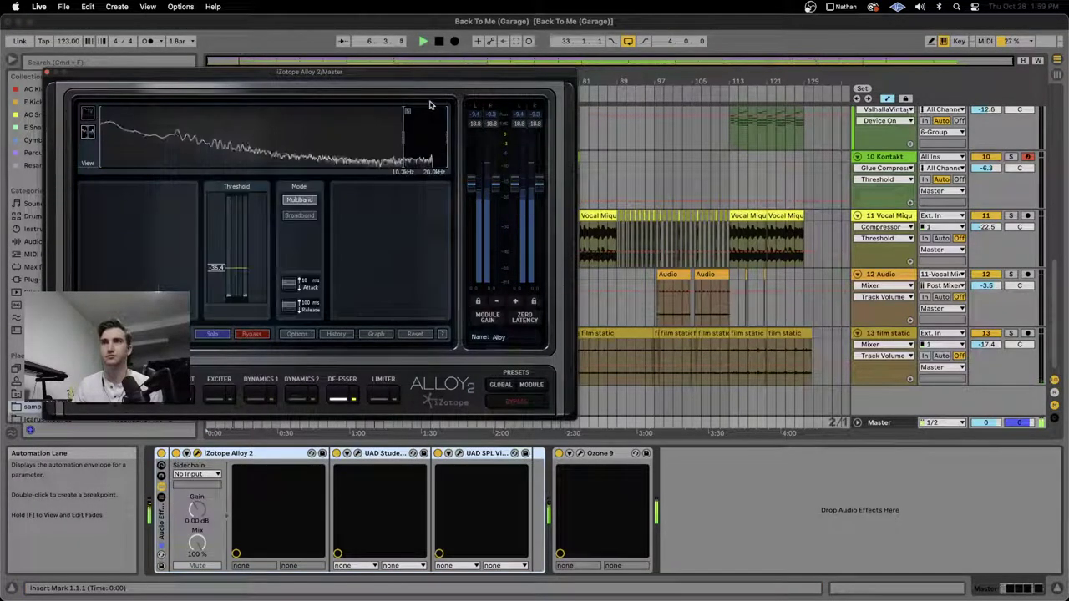
pyautogui.moveTo(417, 86); pyautogui.dragTo(377, 32)
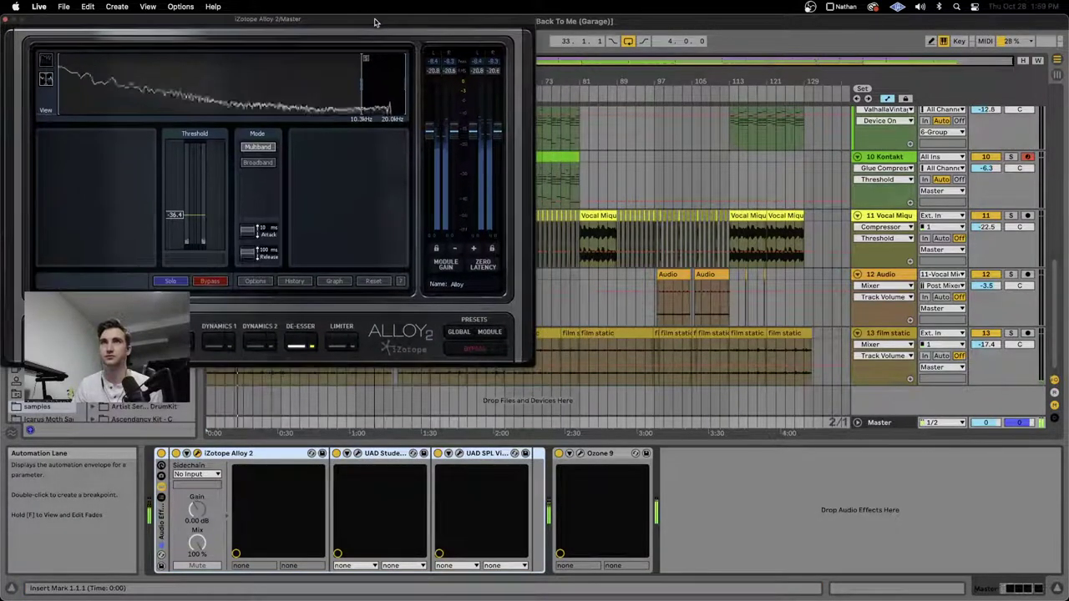
# Step: Open the Master's UAD Studer A800 and UAD SPL Vitalizer windows and arrange them beside and below Alloy 2
pyautogui.click(357, 453)
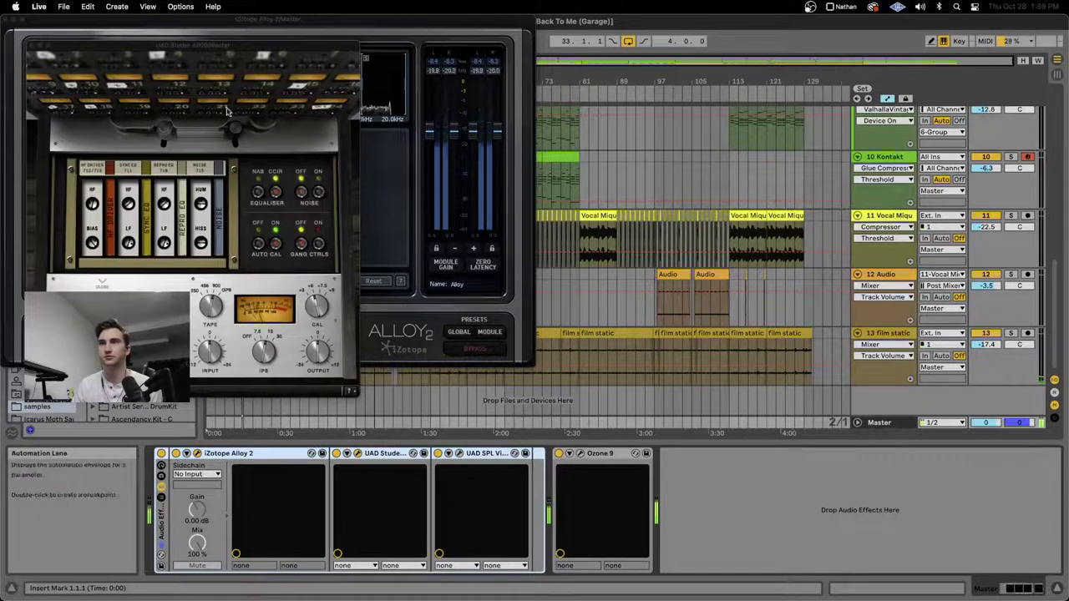
pyautogui.moveTo(195, 47); pyautogui.dragTo(710, 21)
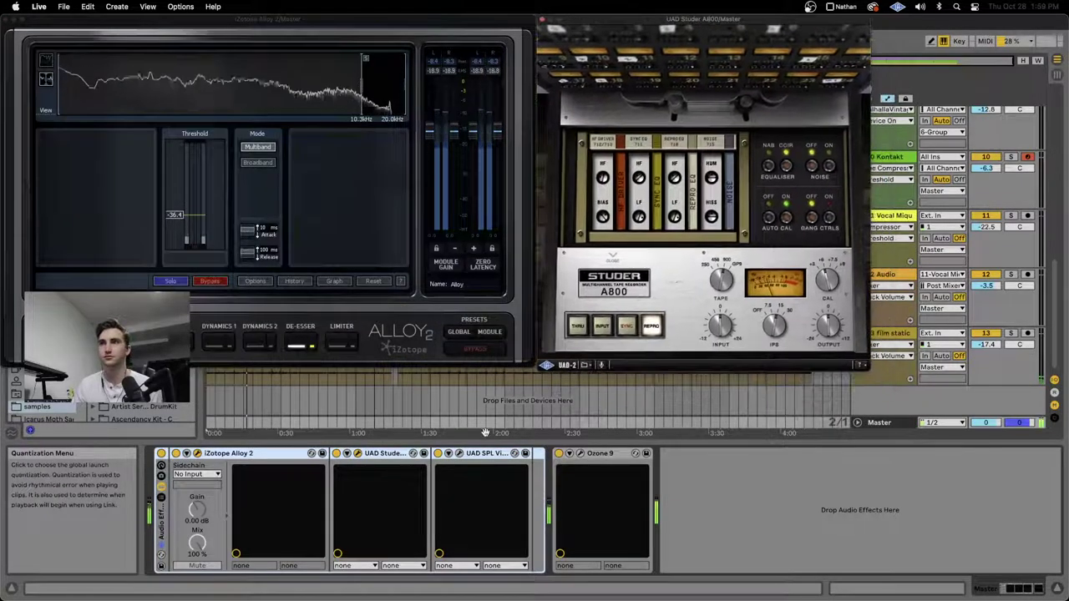
pyautogui.click(458, 454)
pyautogui.moveTo(411, 111); pyautogui.dragTo(398, 374)
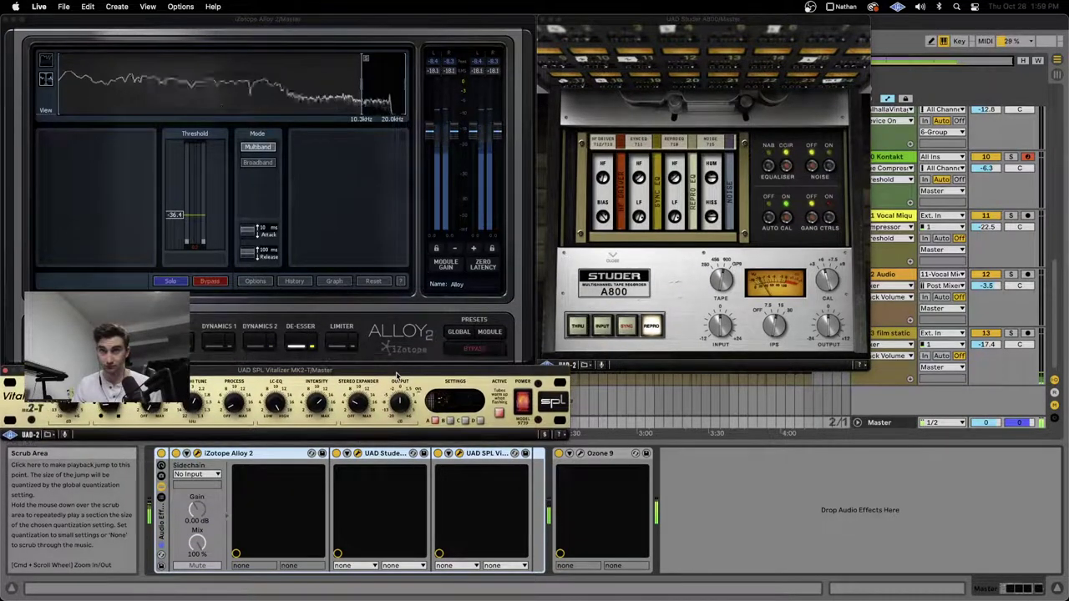
# Step: Open the Master's Ozone 9 window and place it below the Studer A800 so its Maximizer settings can be examined
pyautogui.click(582, 453)
pyautogui.moveTo(275, 54); pyautogui.dragTo(538, 182)
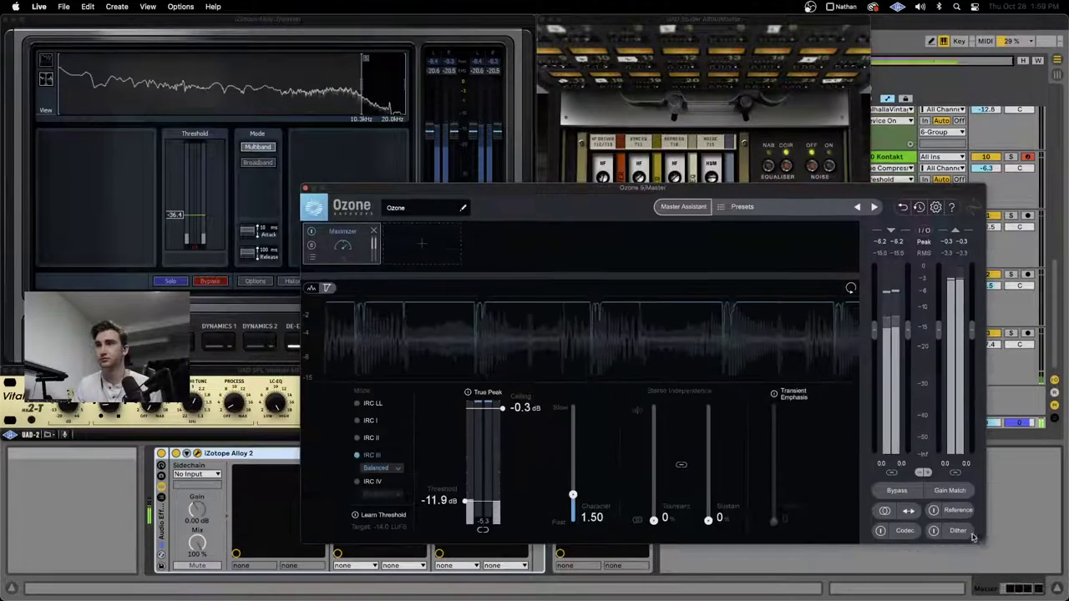
pyautogui.moveTo(525, 192); pyautogui.dragTo(664, 292)
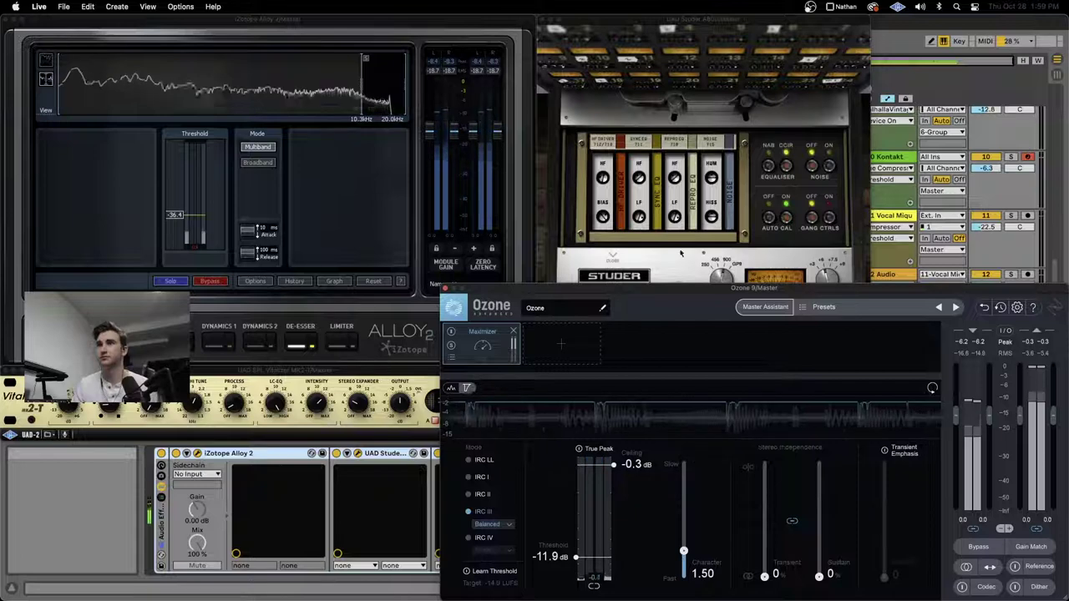
# Step: Bring the Studer A800 window in front of Ozone 9 to show its full tape controls beside Alloy 2
pyautogui.click(706, 20)
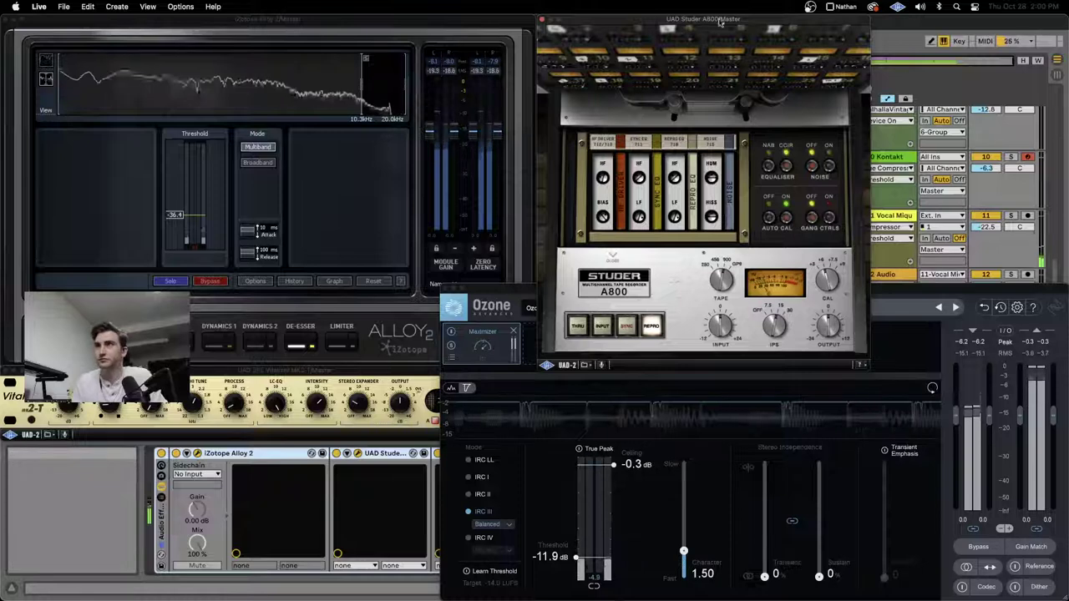
pyautogui.doubleClick(677, 21)
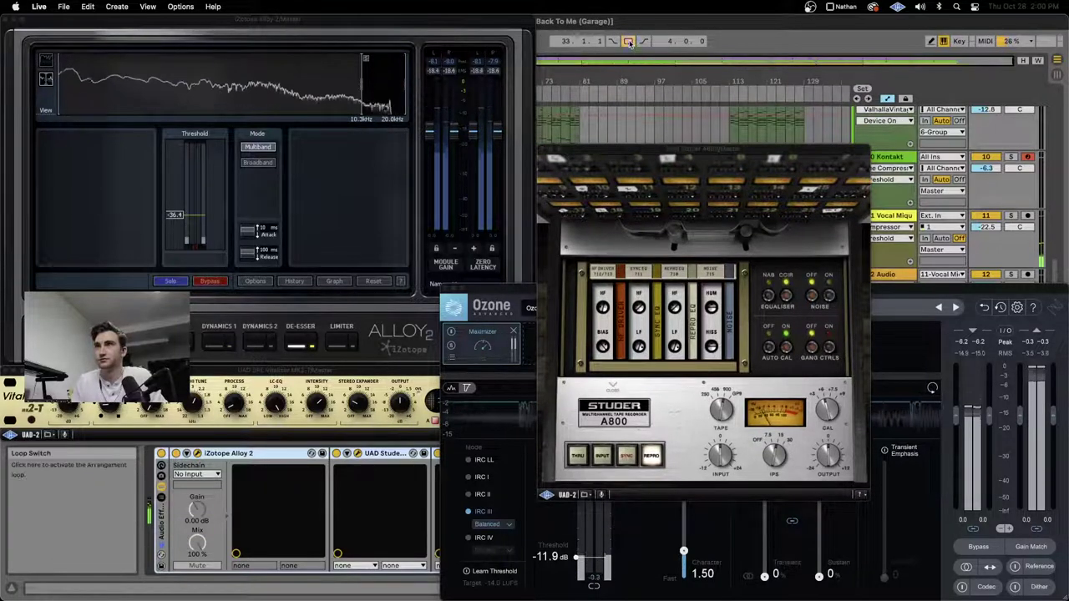
pyautogui.moveTo(631, 151); pyautogui.dragTo(624, 22)
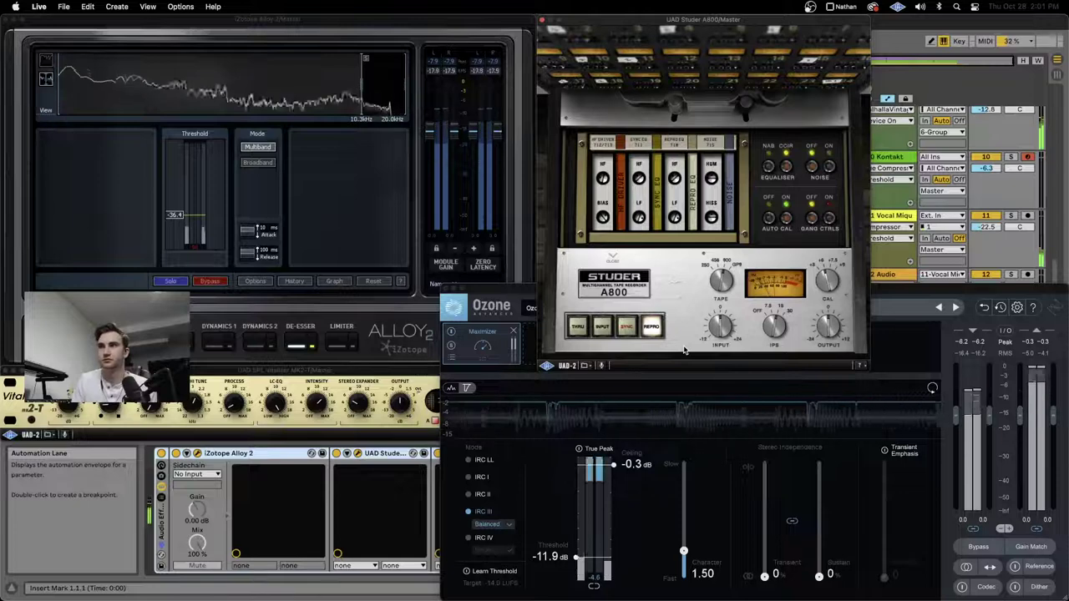
# Step: Set the Ozone 9 Maximizer mode to IRC IV
pyautogui.click(487, 541)
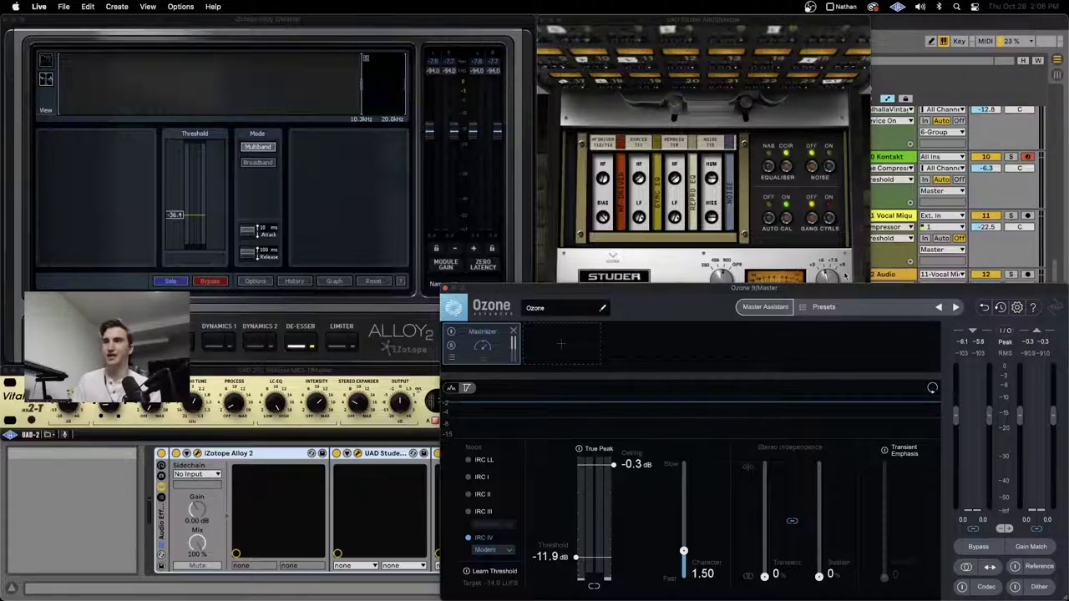
pyautogui.moveTo(572, 595)
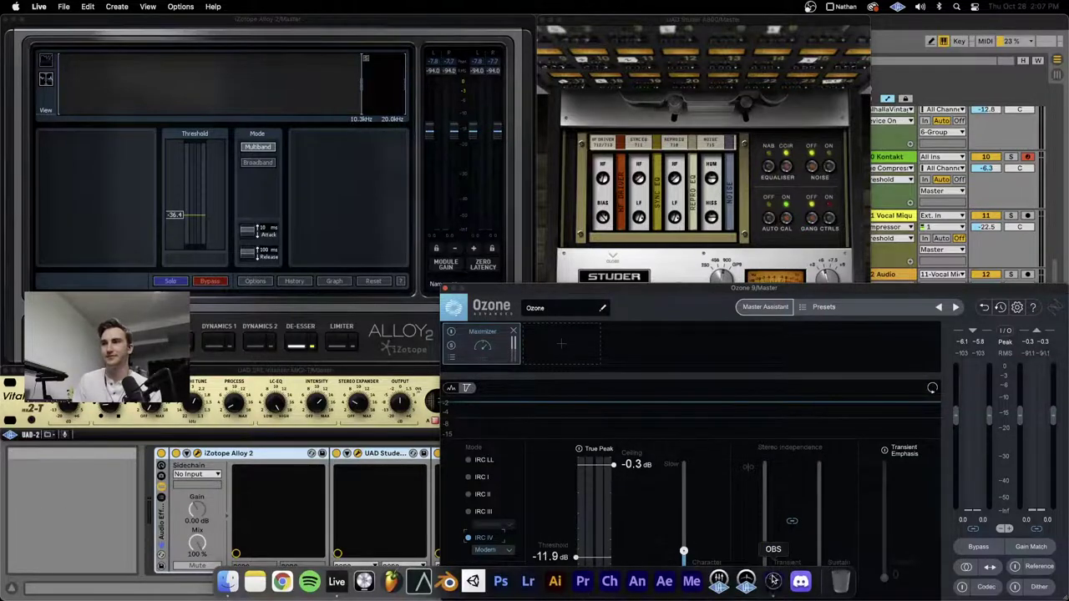